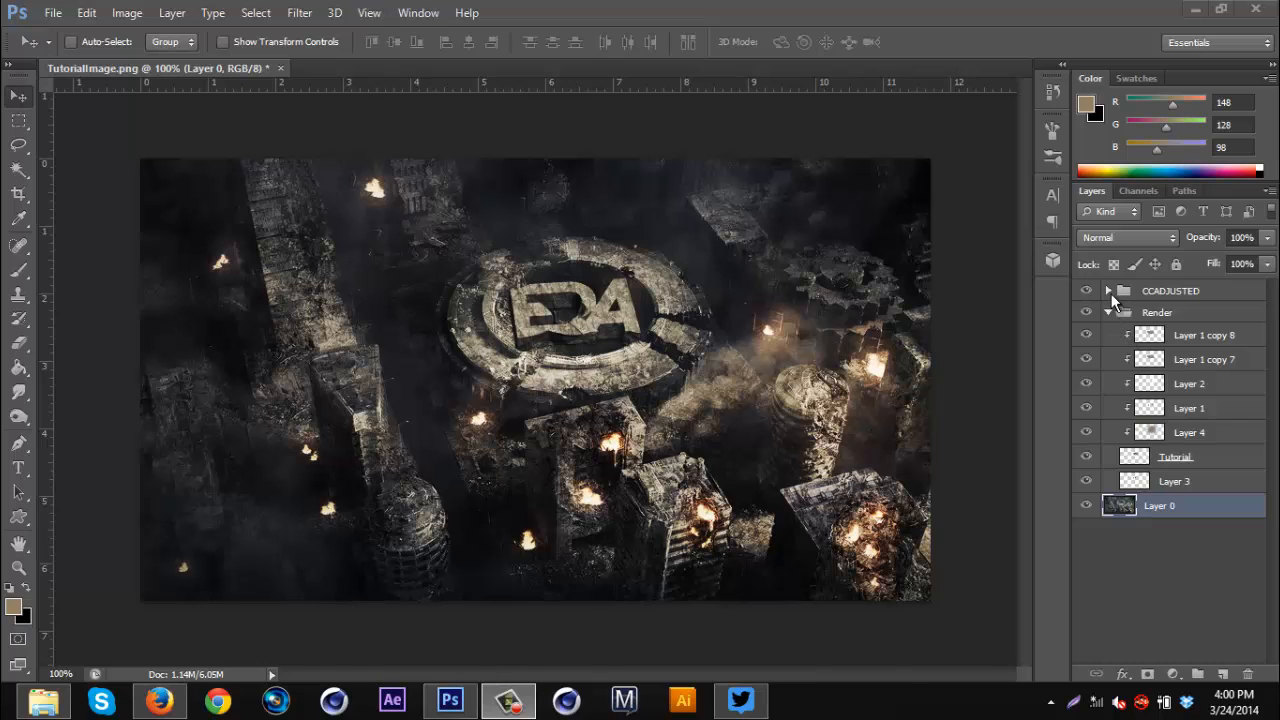
- Inspect the topmost Gradient Map adjustment's settings in the CCADJUSTED group, then collapse the group
click(1108, 291)
click(1108, 291)
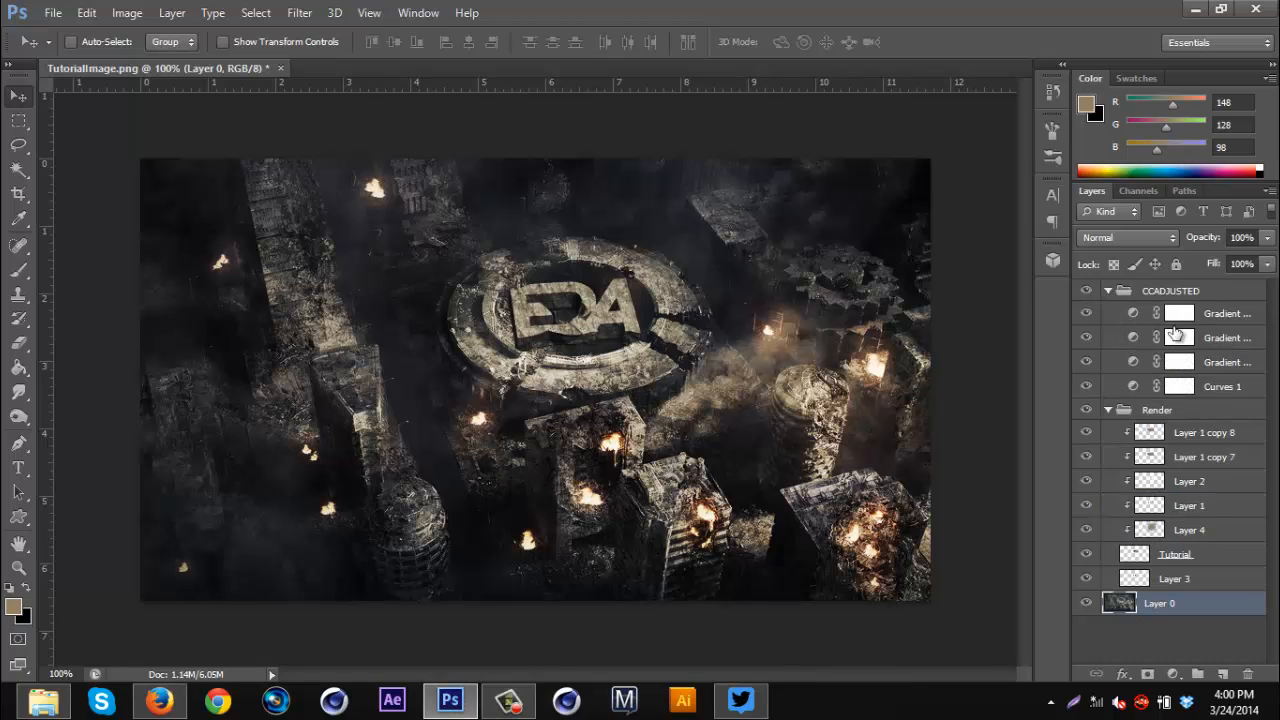
click(1225, 315)
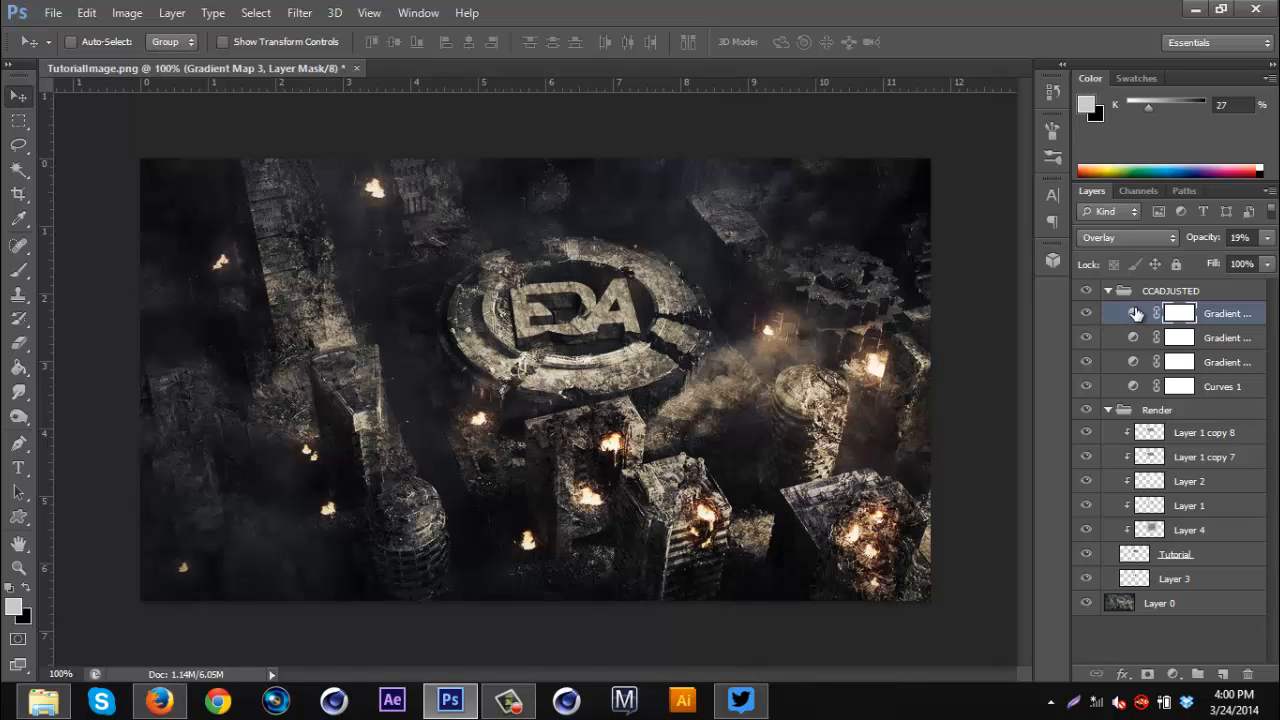
double_click(1134, 313)
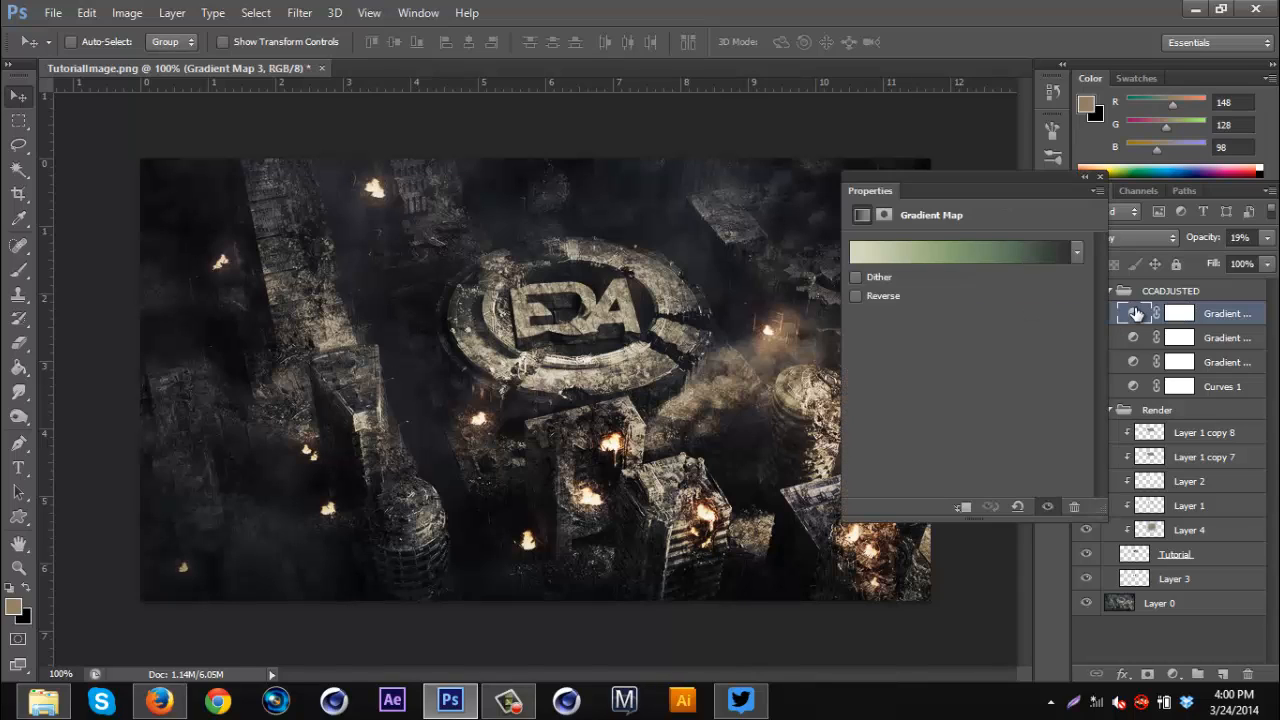
click(1100, 178)
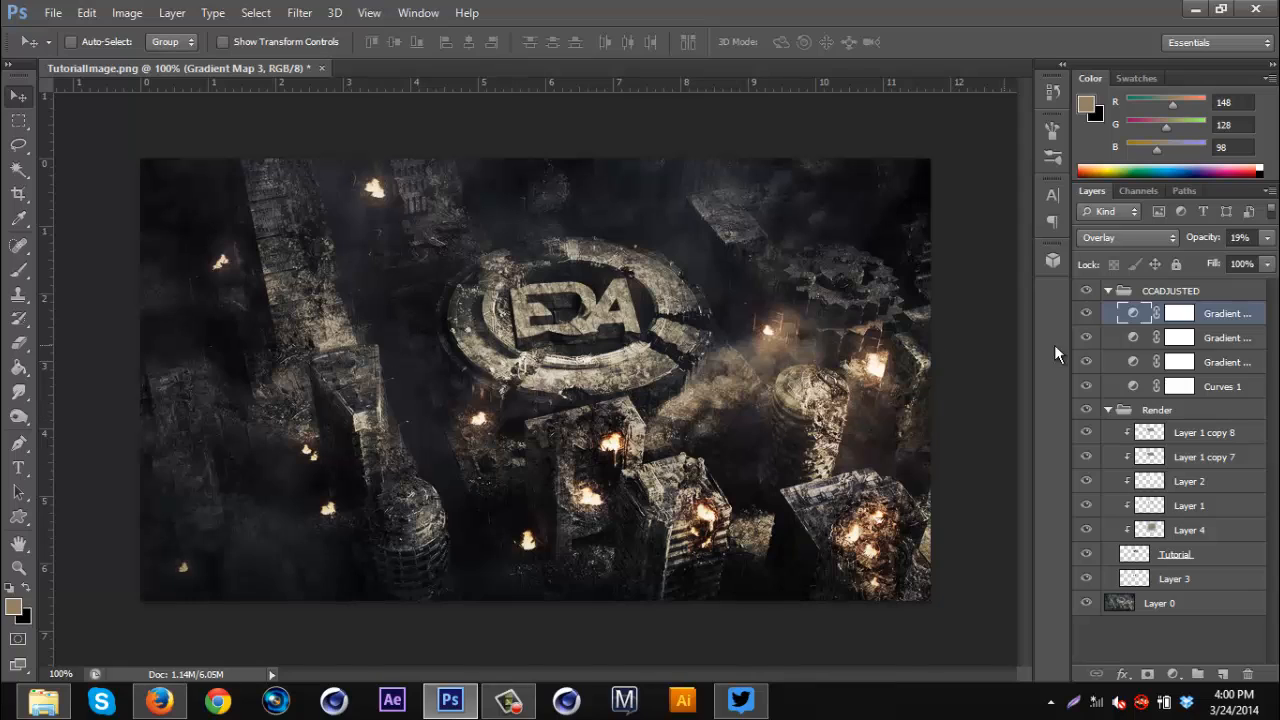
click(1108, 291)
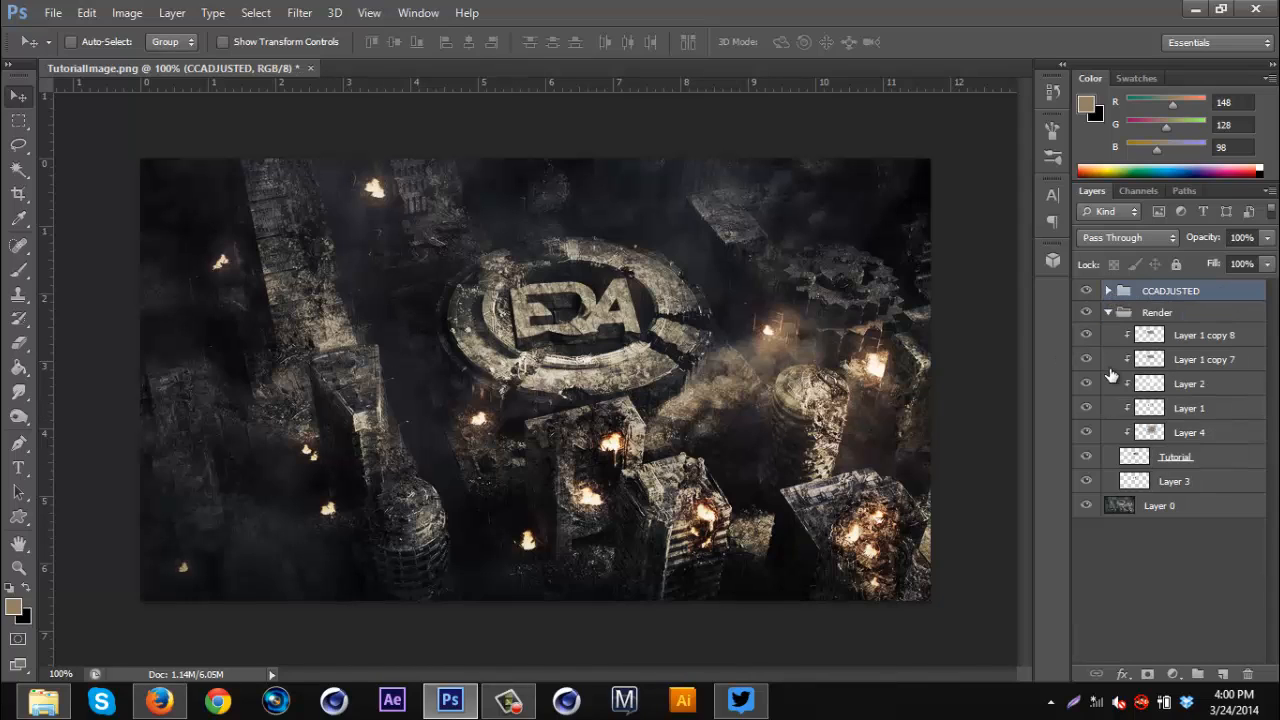
- Add a new layer directly above the Tutorial layer and ready the Brush tool with black as the foreground colour
click(1222, 456)
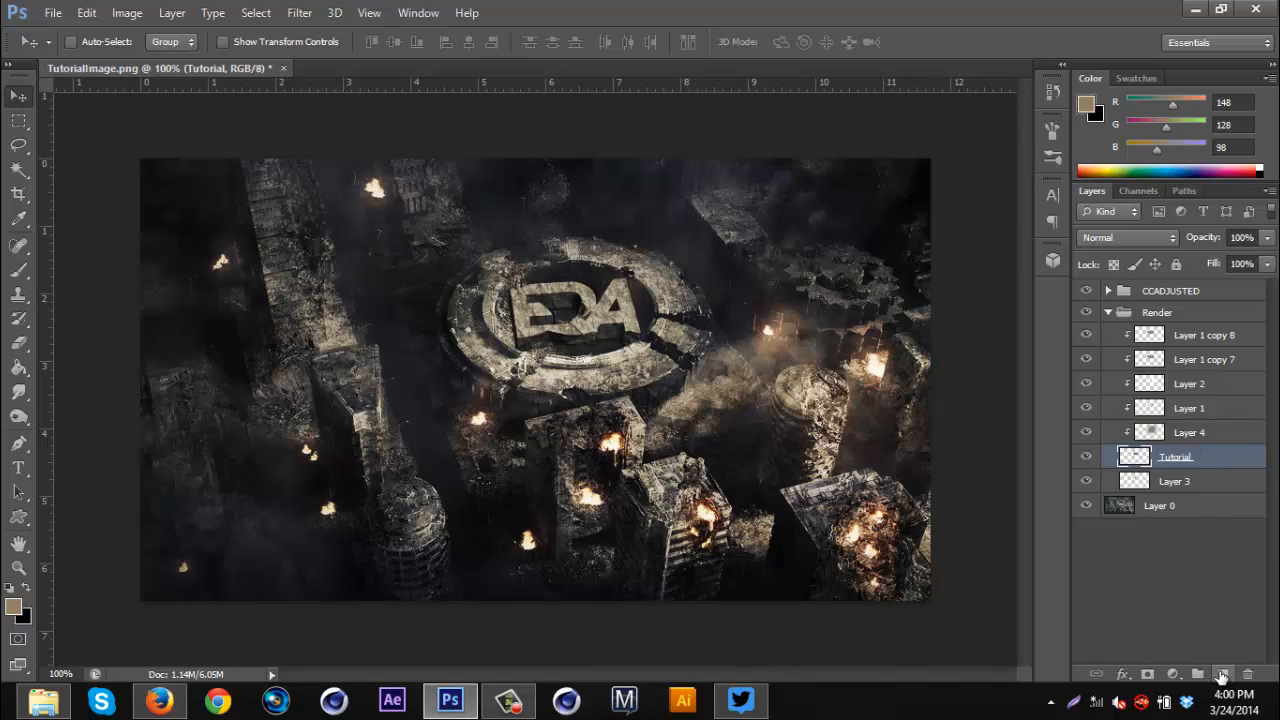
click(1222, 675)
click(18, 270)
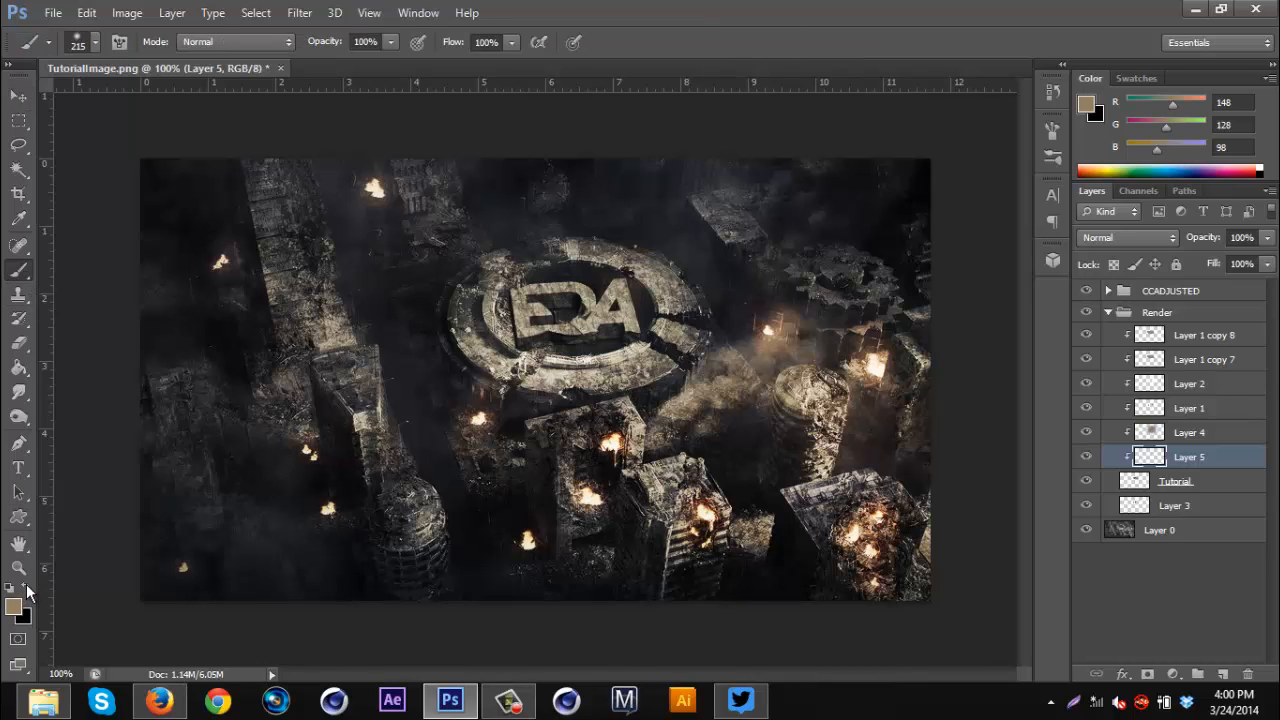
click(26, 590)
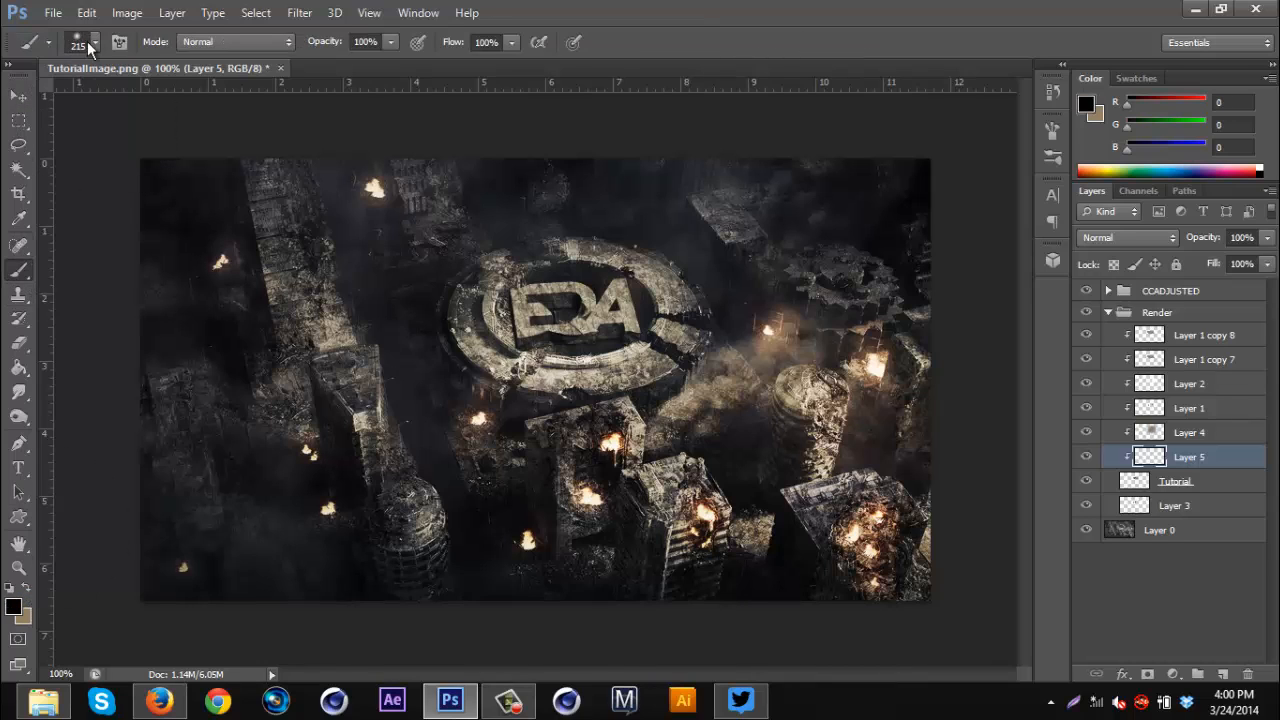
- Set the soft brush's size to 49 px and undo the test dab on the canvas
right_click(89, 122)
click(110, 99)
click(661, 4)
click(96, 42)
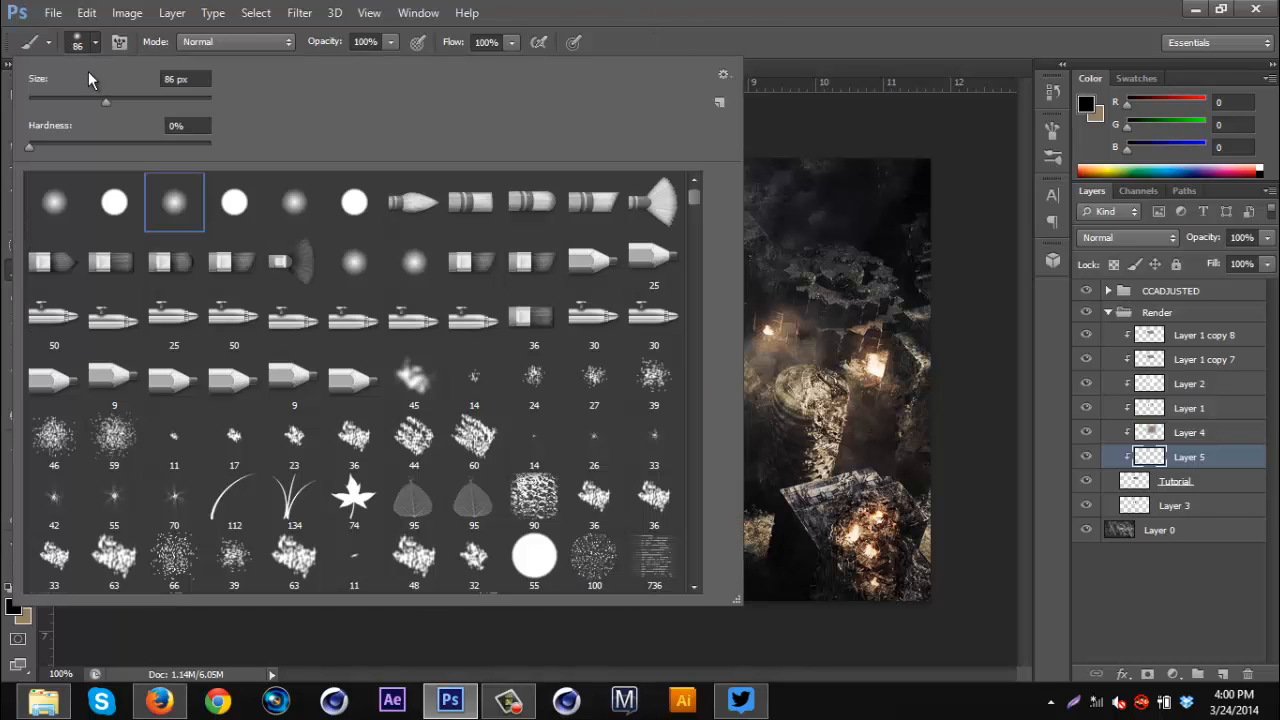
drag(84, 97, 81, 97)
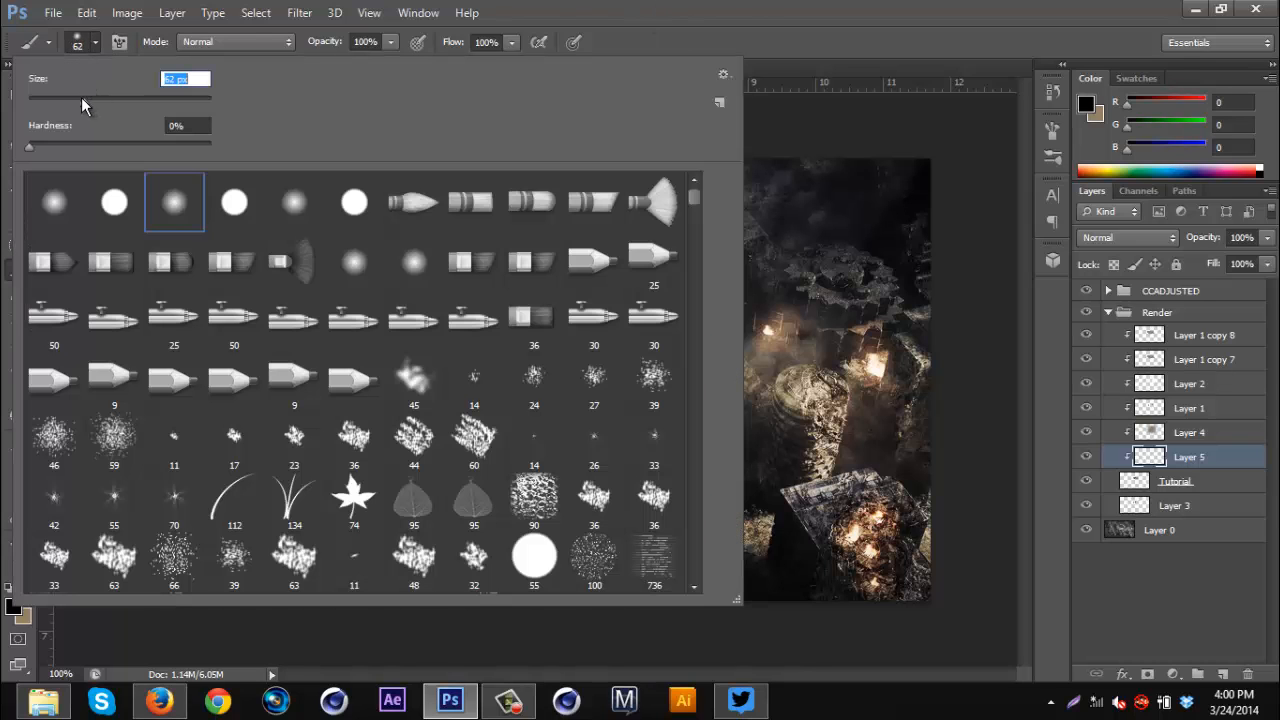
click(814, 336)
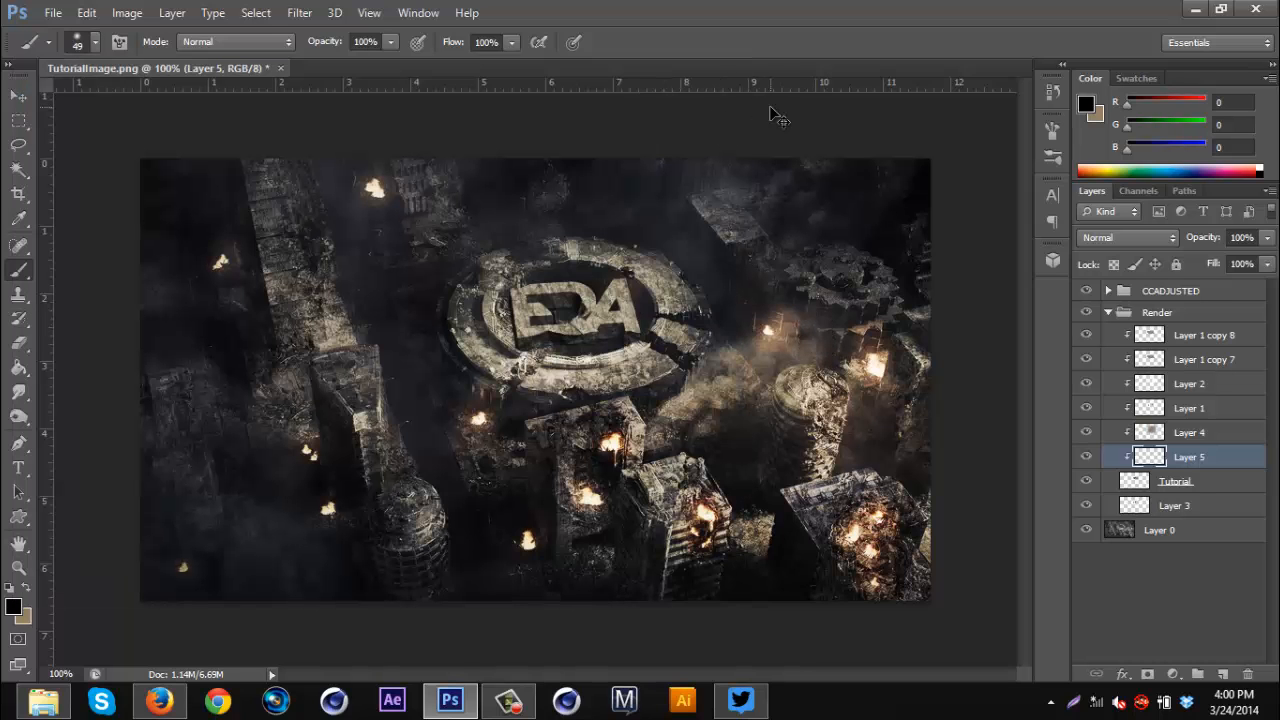
key(ctrl+z)
- Move the new layer below the Tutorial layer and paint a soft black shadow across the ring beside the E
key(ctrl+plus)
key(ctrl+plus)
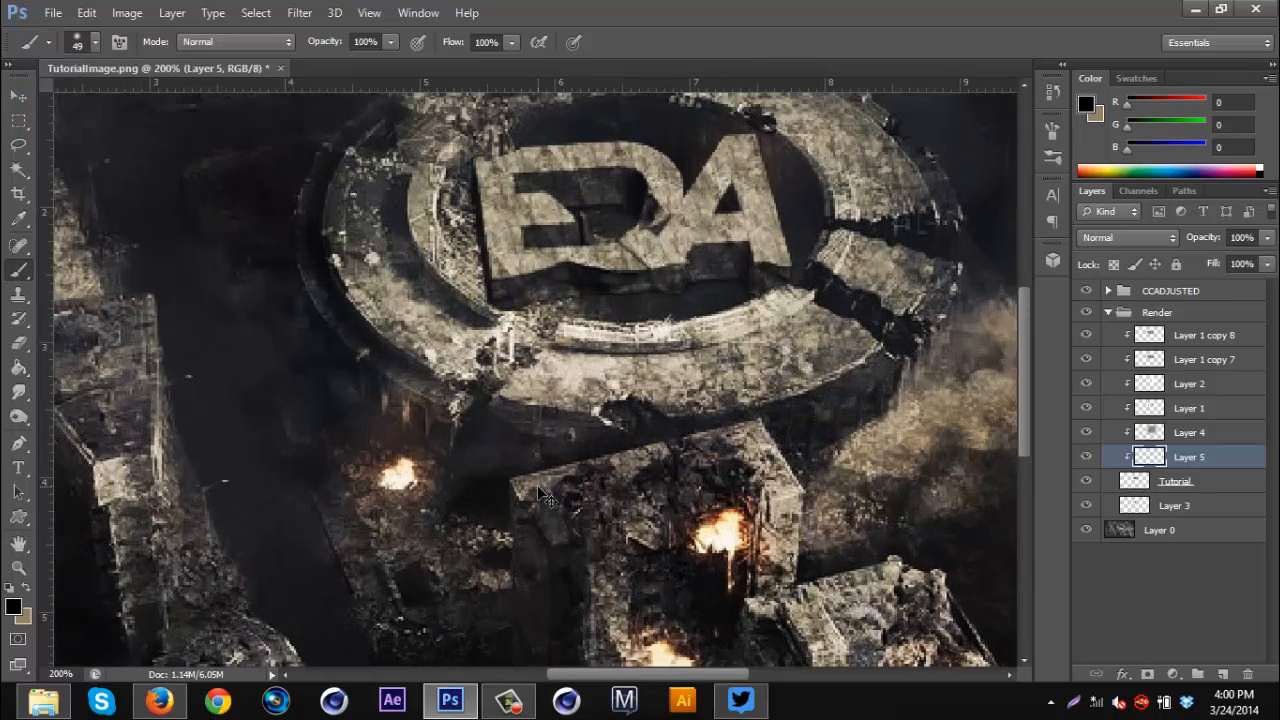
scroll(678, 410, up, 4)
scroll(677, 409, up, 1)
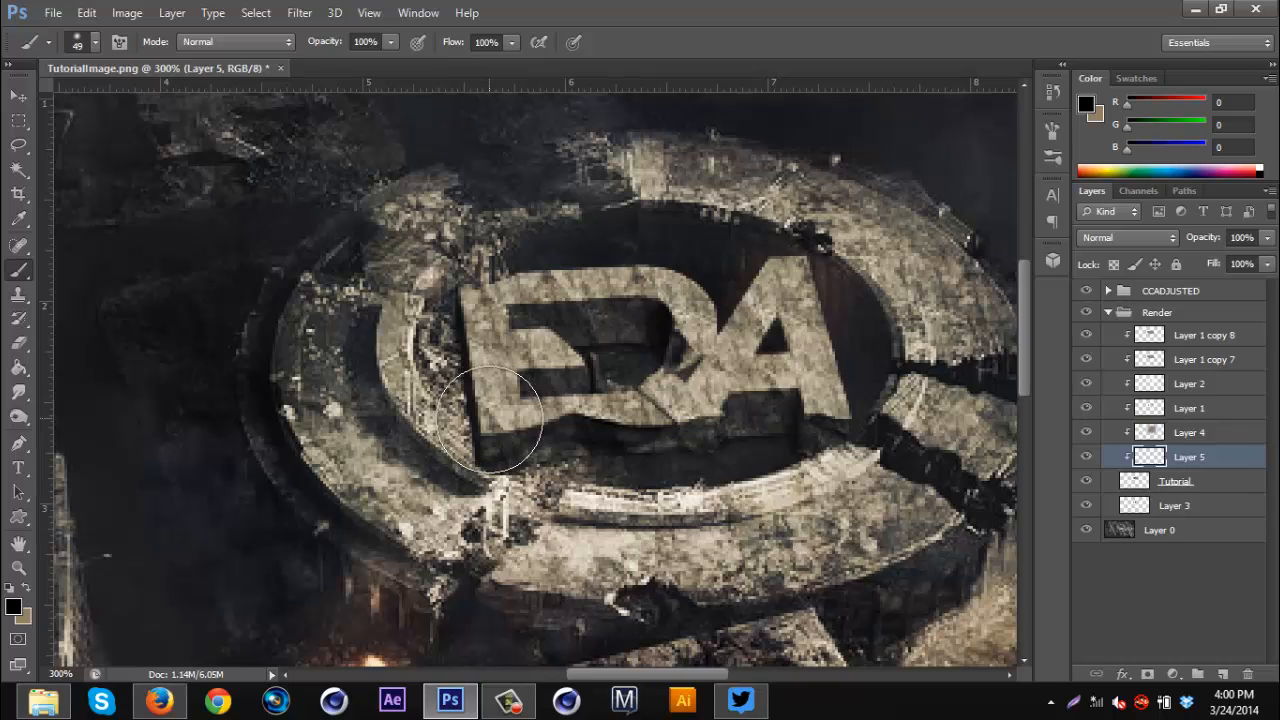
drag(496, 421, 423, 416)
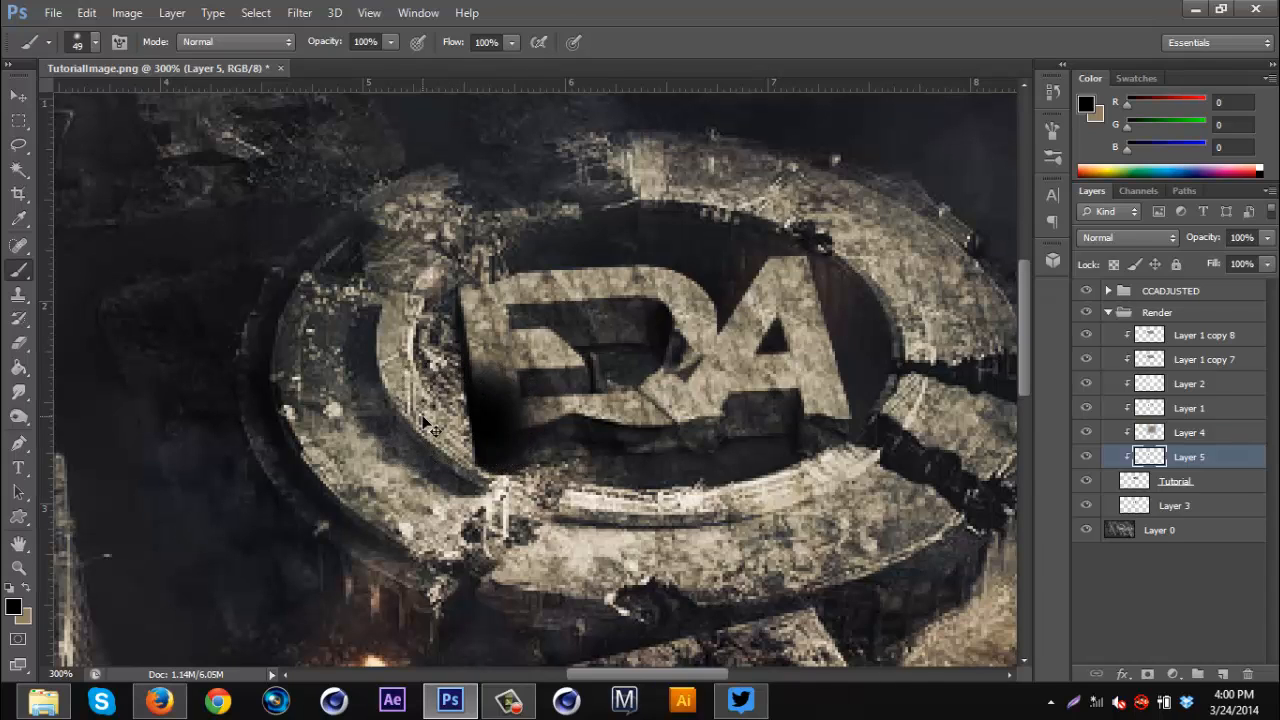
key(ctrl+z)
drag(1210, 463, 1205, 494)
mouse_move(440, 410)
mouse_down()
mouse_move(457, 429)
mouse_move(314, 434)
mouse_up()
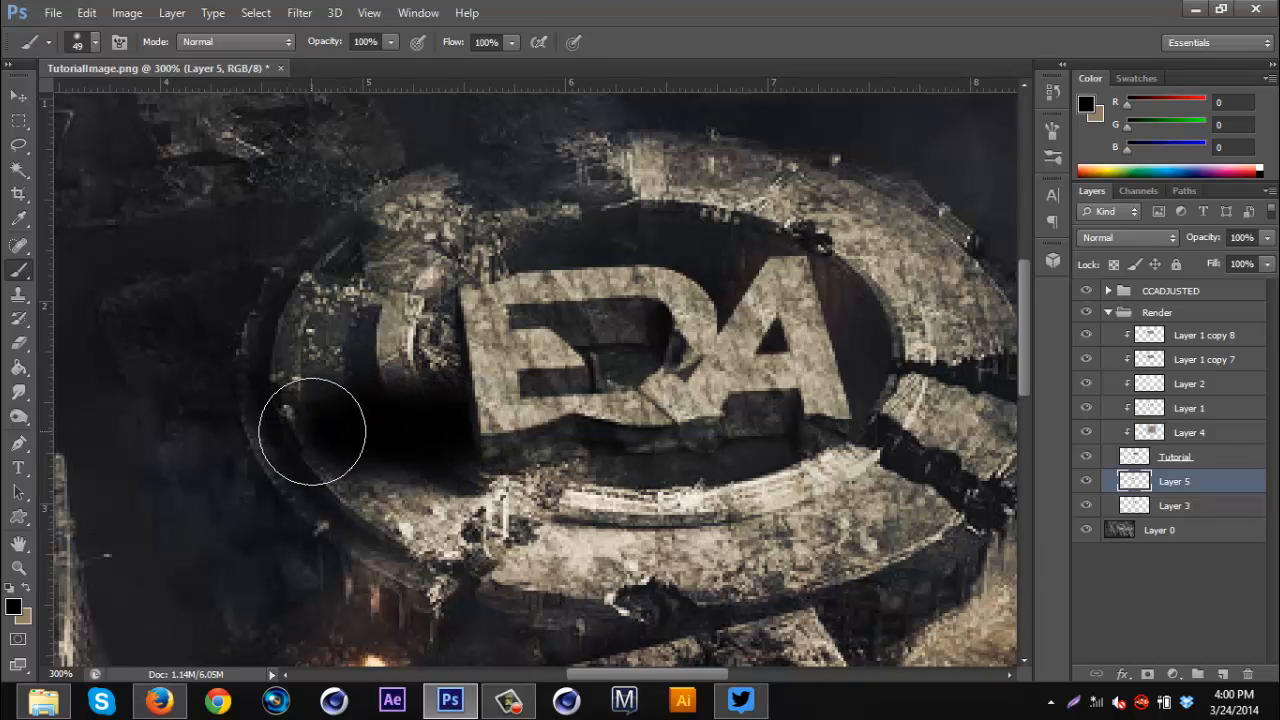
mouse_move(471, 333)
mouse_down()
mouse_move(430, 320)
mouse_move(386, 343)
mouse_move(309, 337)
mouse_move(380, 387)
mouse_move(457, 378)
mouse_move(325, 394)
mouse_up()
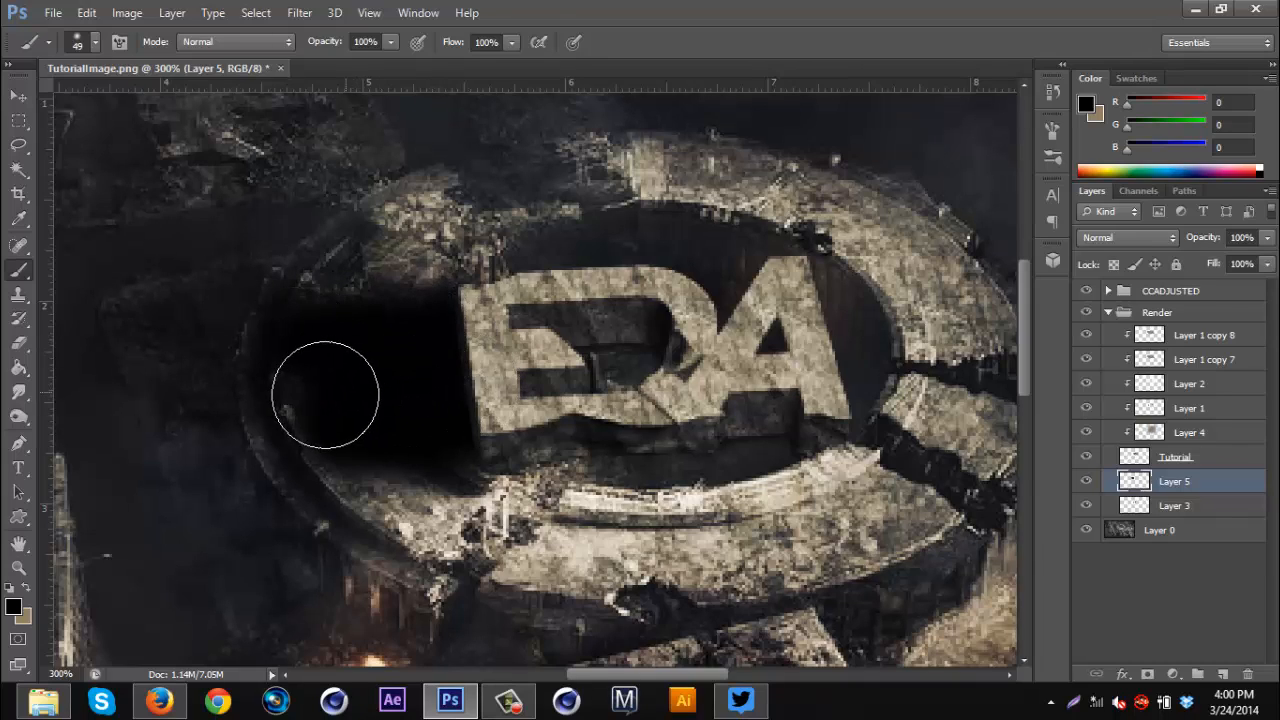
- Set Layer 5's blend mode to Overlay and its opacity to 40%
click(1128, 237)
click(1130, 233)
drag(1203, 238, 1155, 248)
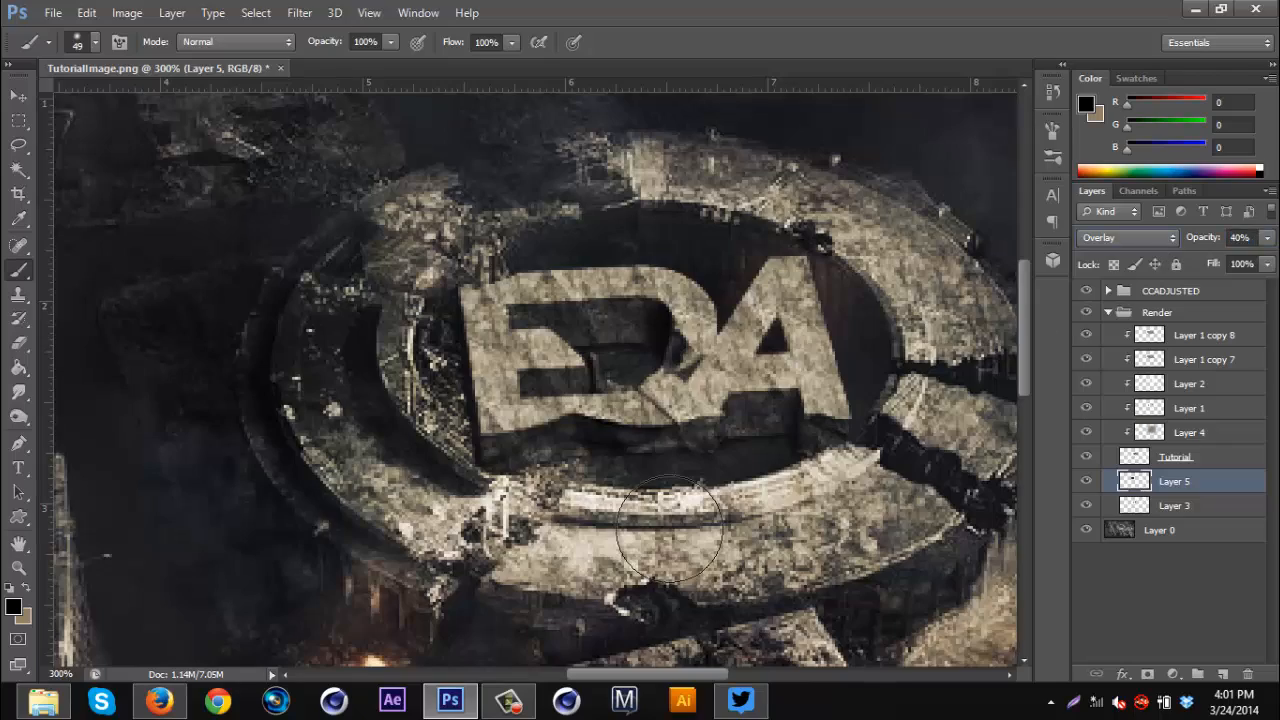
key(ctrl+minus)
key(ctrl+minus)
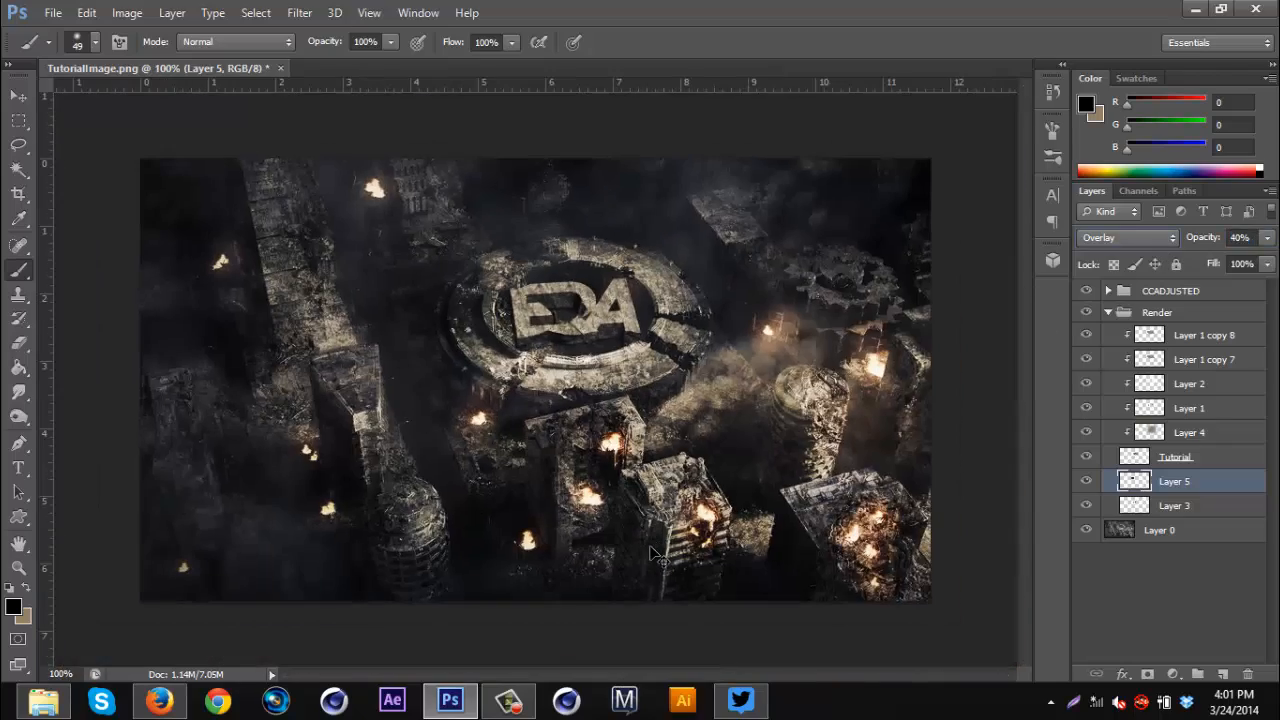
- Ready the Eraser tool with its size set to 52 px
key(ctrl+plus)
key(ctrl+plus)
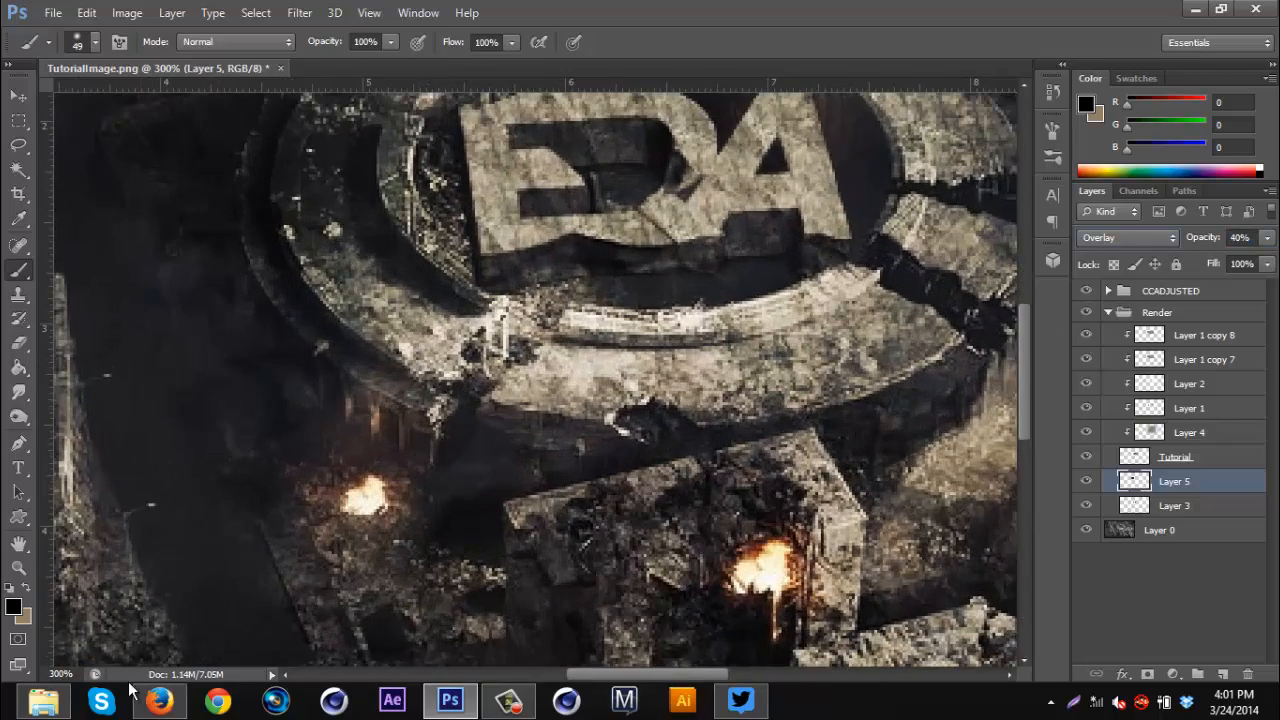
scroll(343, 537, up, 3)
scroll(364, 503, up, 1)
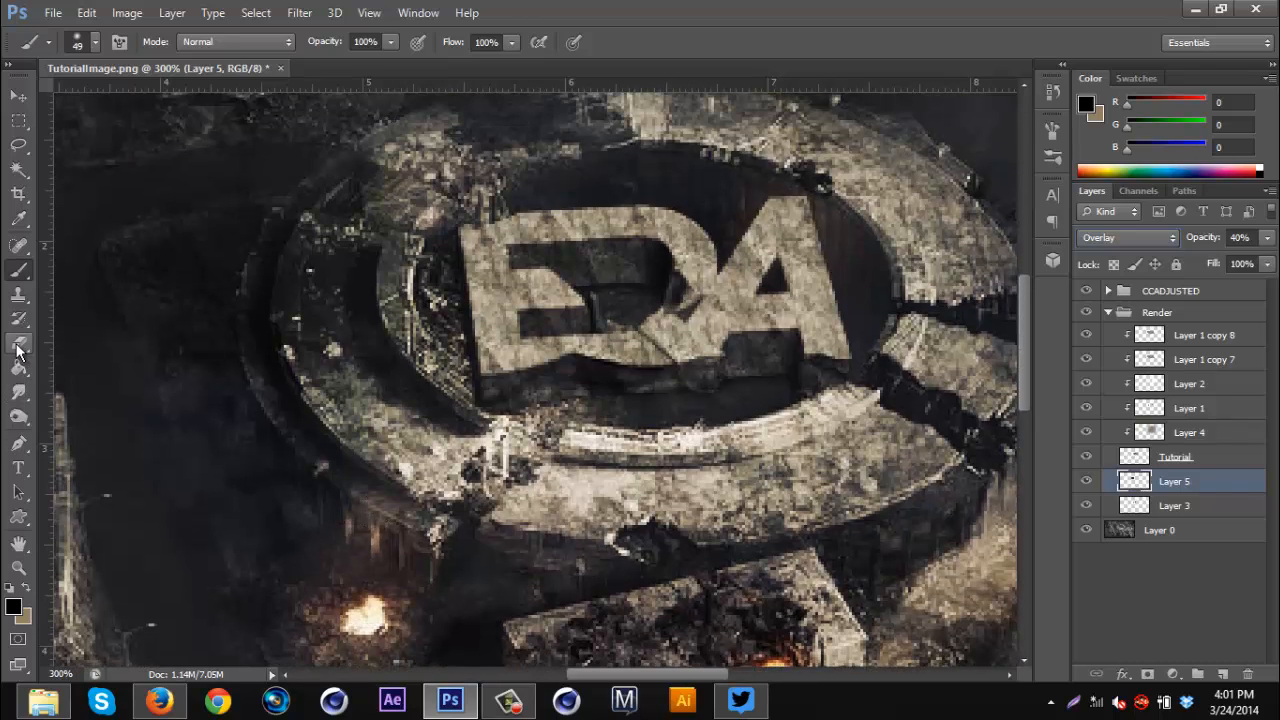
click(18, 342)
click(91, 47)
click(129, 103)
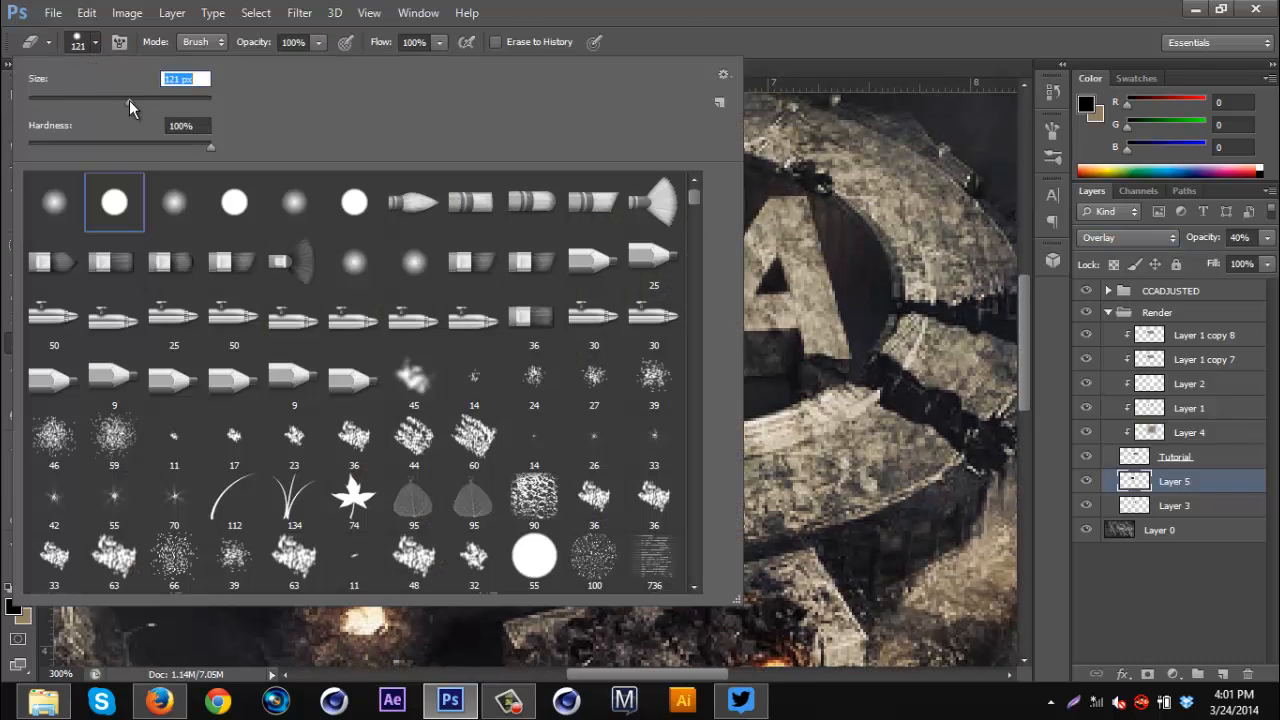
click(647, 33)
click(95, 42)
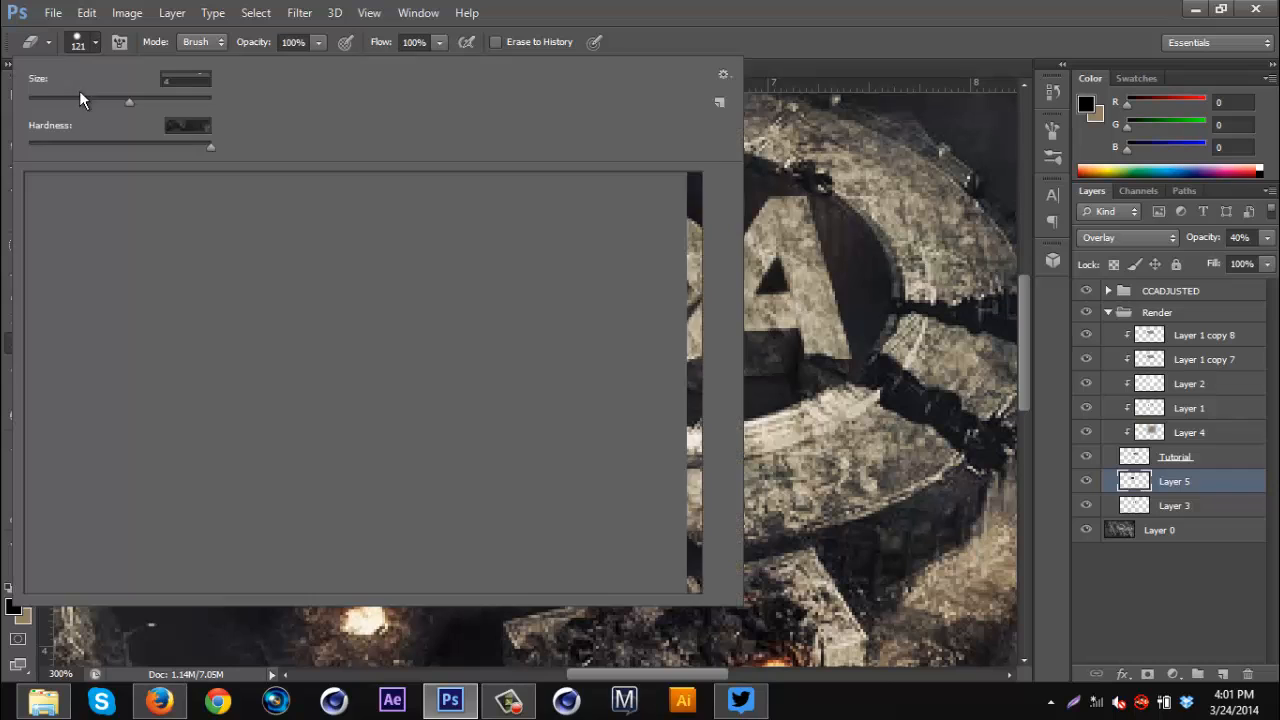
click(76, 100)
click(638, 8)
- Give the Eraser a soft round tip and erase the excess shadow along the ring's outer left edge
mouse_move(310, 366)
mouse_down()
mouse_move(243, 394)
mouse_move(229, 214)
mouse_move(246, 371)
mouse_move(273, 419)
mouse_up()
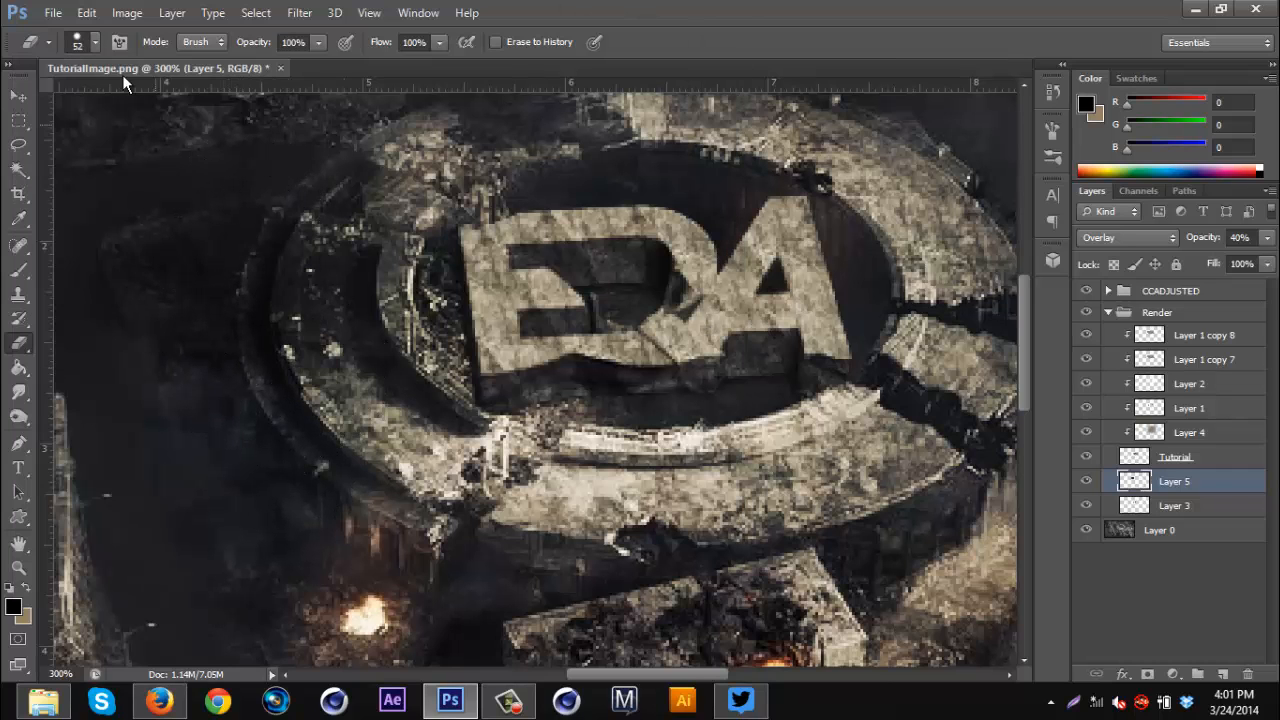
click(91, 44)
click(178, 201)
click(575, 7)
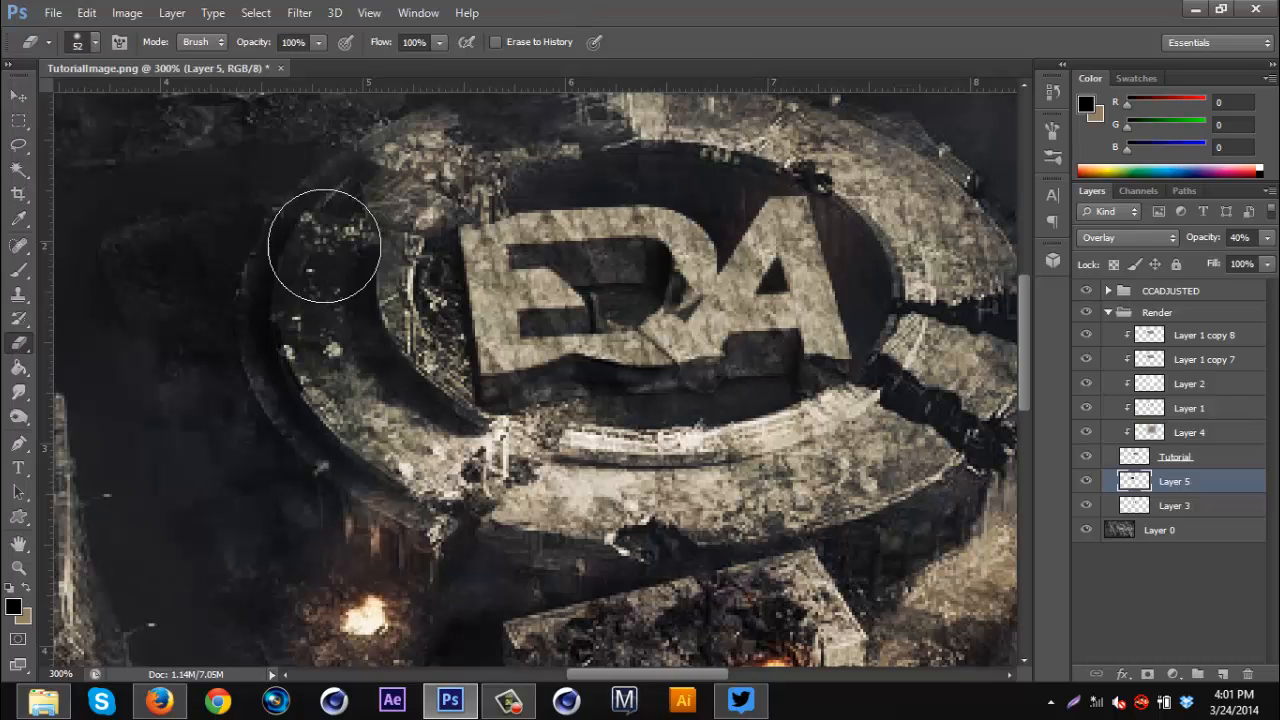
mouse_move(262, 291)
mouse_down()
mouse_move(267, 173)
mouse_move(292, 425)
mouse_up()
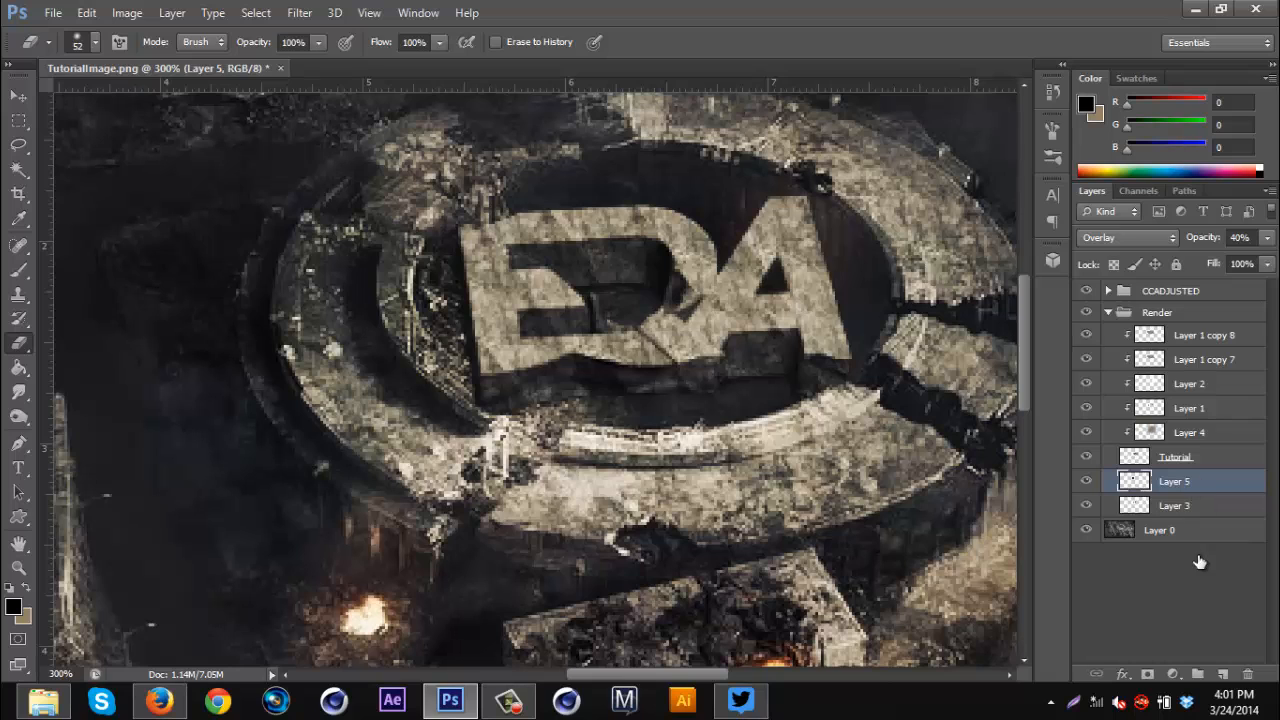
- Add a new layer above Layer 5 and paint a black shadow close beside the E with a 27 px soft brush
click(1222, 679)
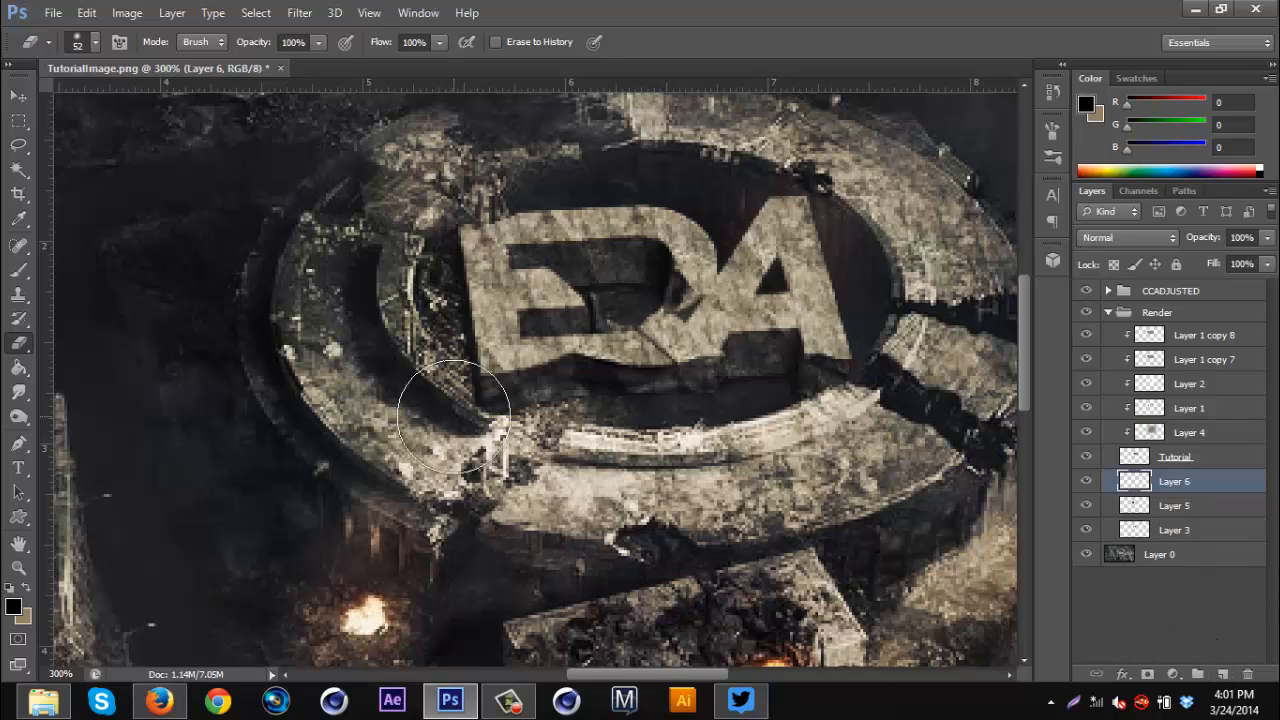
click(18, 270)
click(93, 41)
drag(60, 99, 52, 98)
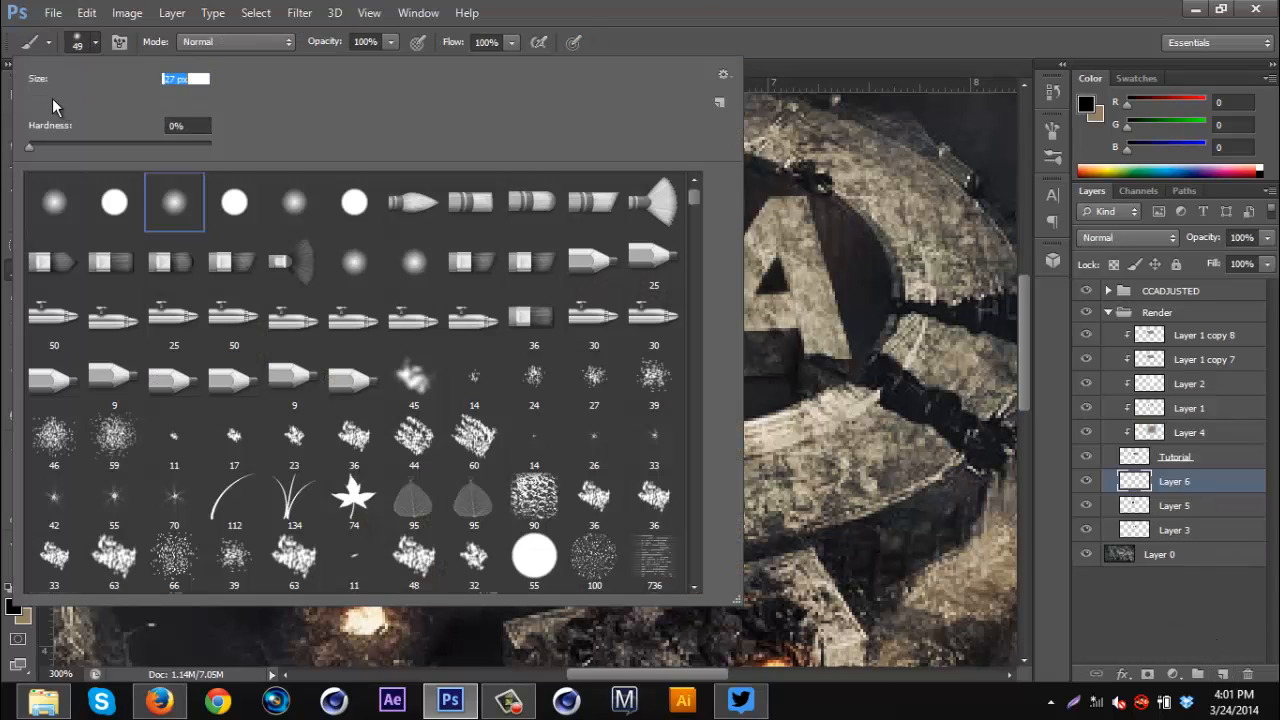
key(Return)
scroll(522, 387, up, 1)
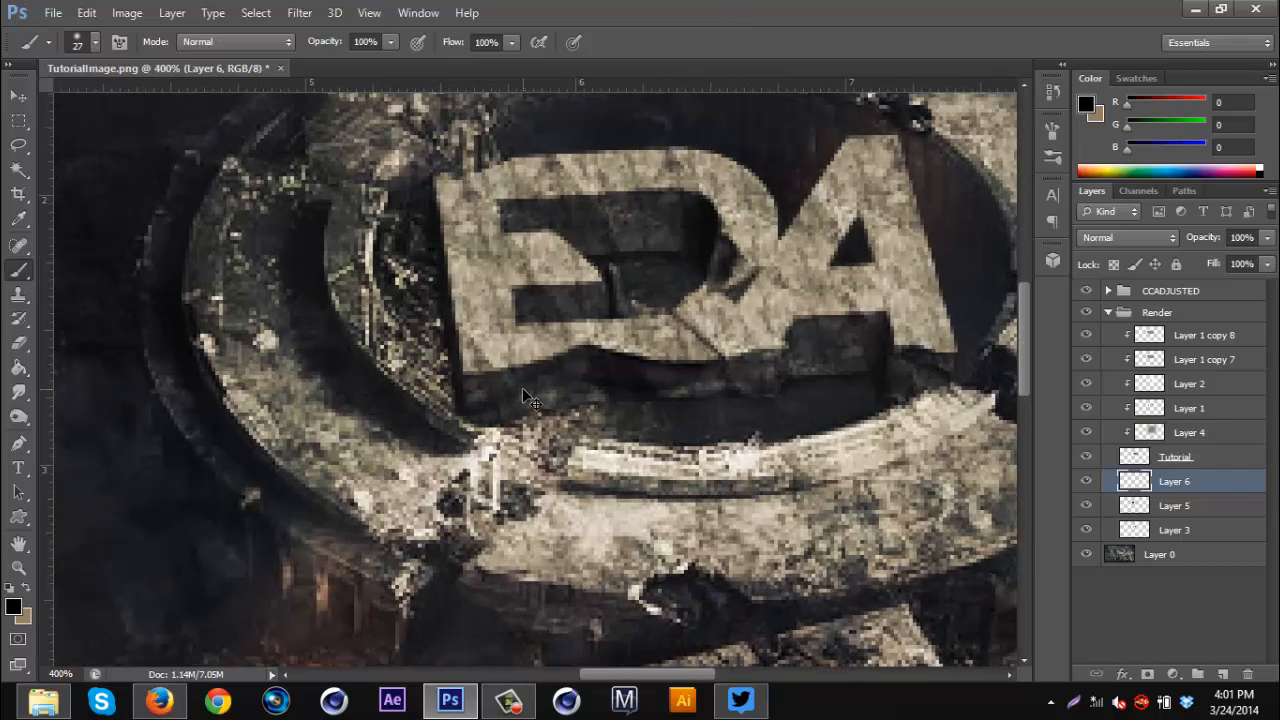
mouse_move(458, 343)
mouse_down()
mouse_move(426, 256)
mouse_move(443, 343)
mouse_up()
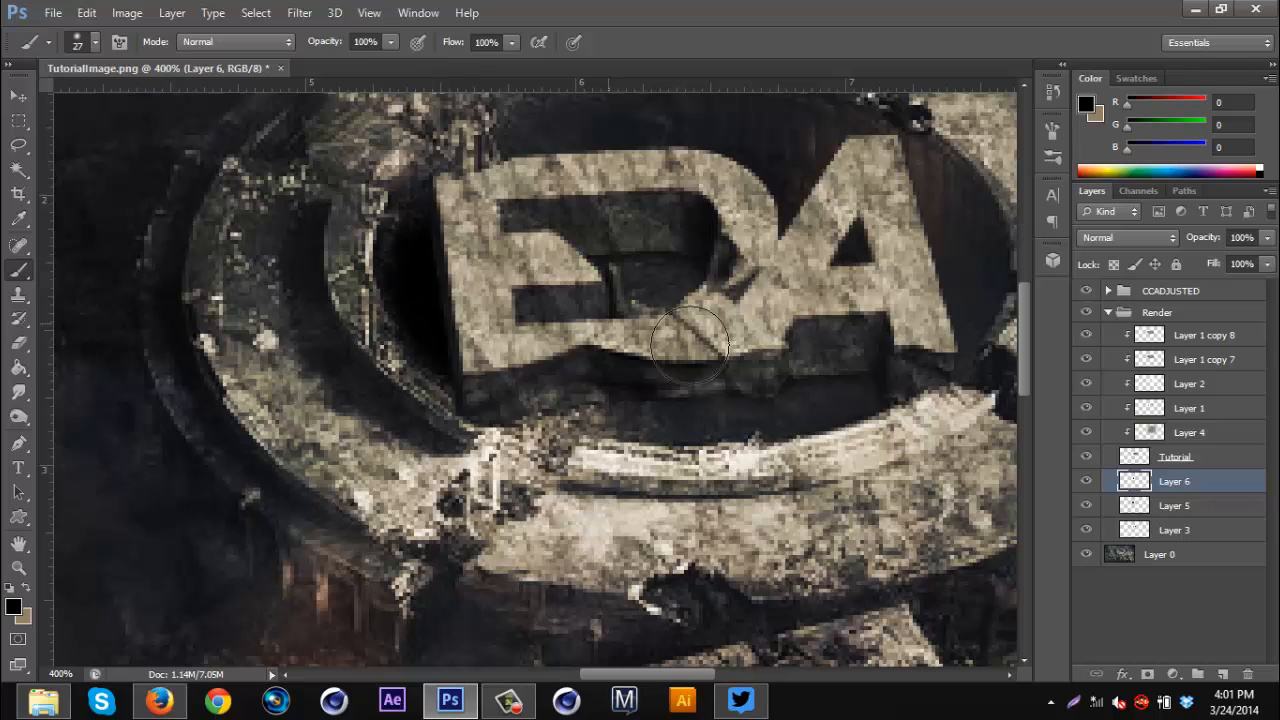
- Reduce the brush to 19 px and paint black shadows inside the D's opening and beneath the lettering
click(96, 42)
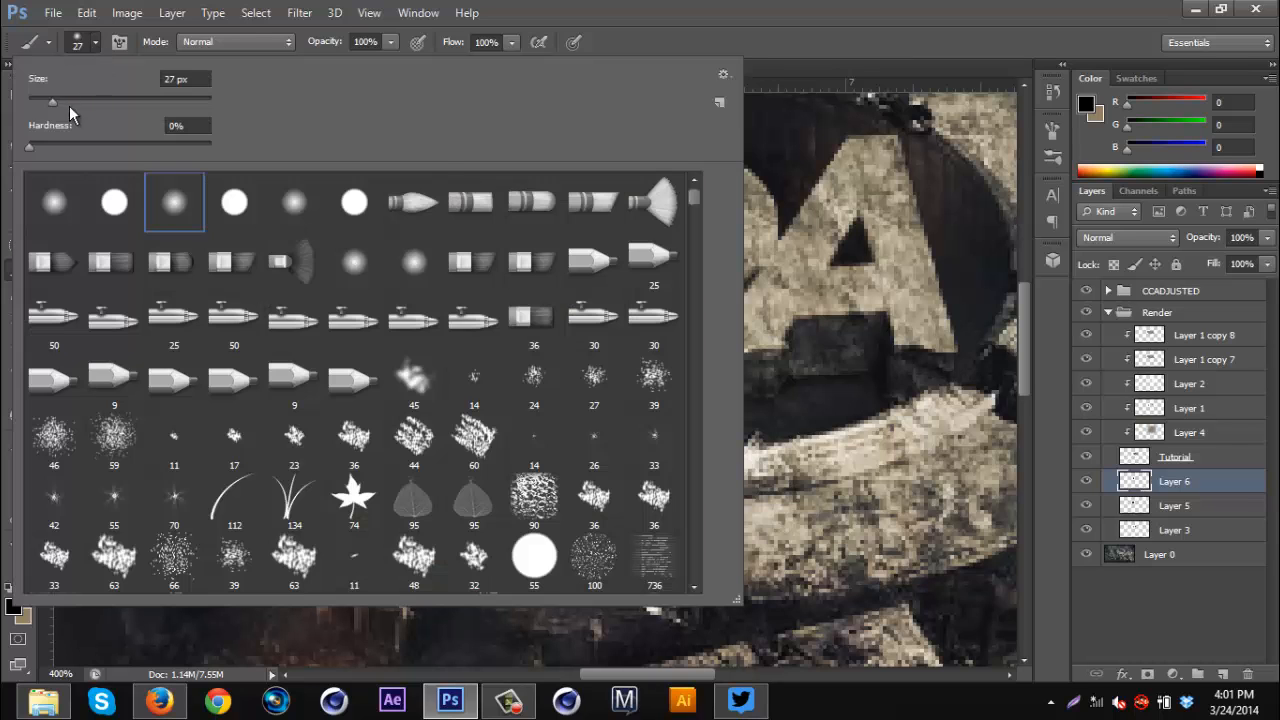
drag(45, 98, 44, 98)
click(833, 7)
mouse_move(709, 255)
mouse_down()
mouse_move(697, 274)
mouse_move(665, 265)
mouse_move(680, 249)
mouse_move(677, 285)
mouse_up()
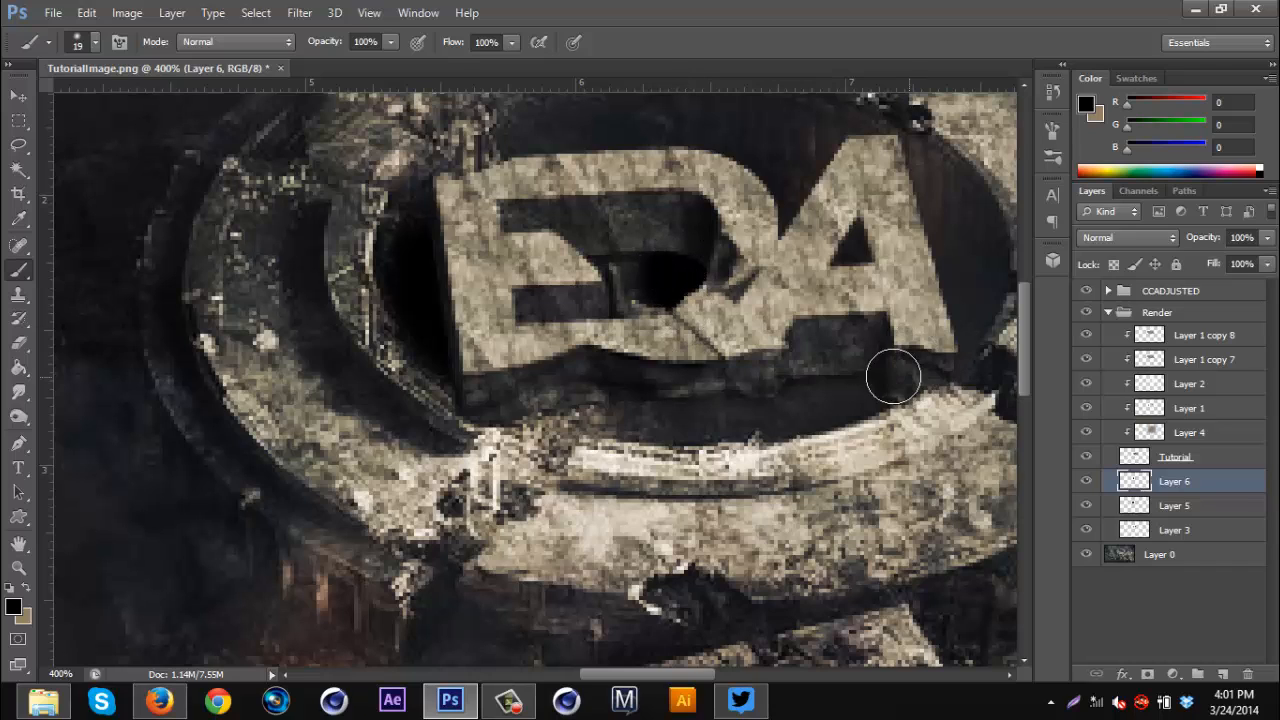
mouse_move(884, 374)
mouse_down()
mouse_move(510, 395)
mouse_move(907, 392)
mouse_move(890, 396)
mouse_move(765, 396)
mouse_move(936, 378)
mouse_move(852, 386)
mouse_move(915, 377)
mouse_move(773, 430)
mouse_up()
key(ctrl+z)
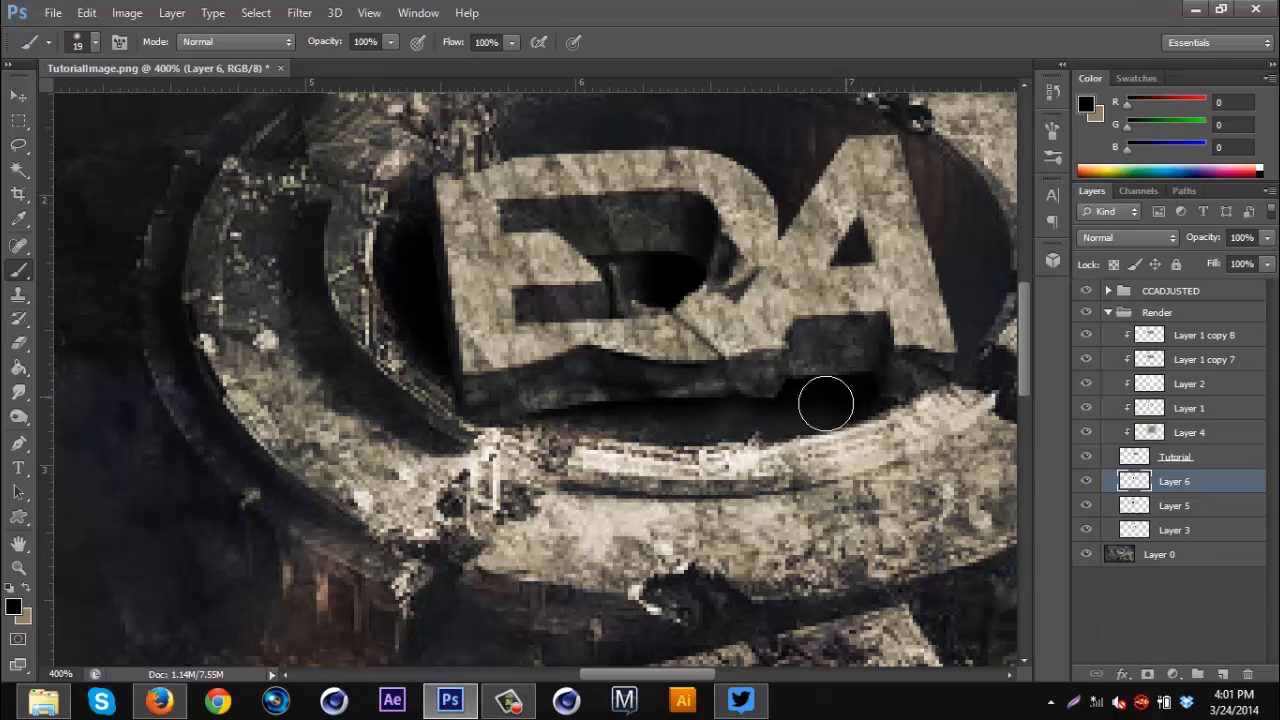
- Set Layer 6's blend mode to Overlay and its opacity to 37%
click(1125, 238)
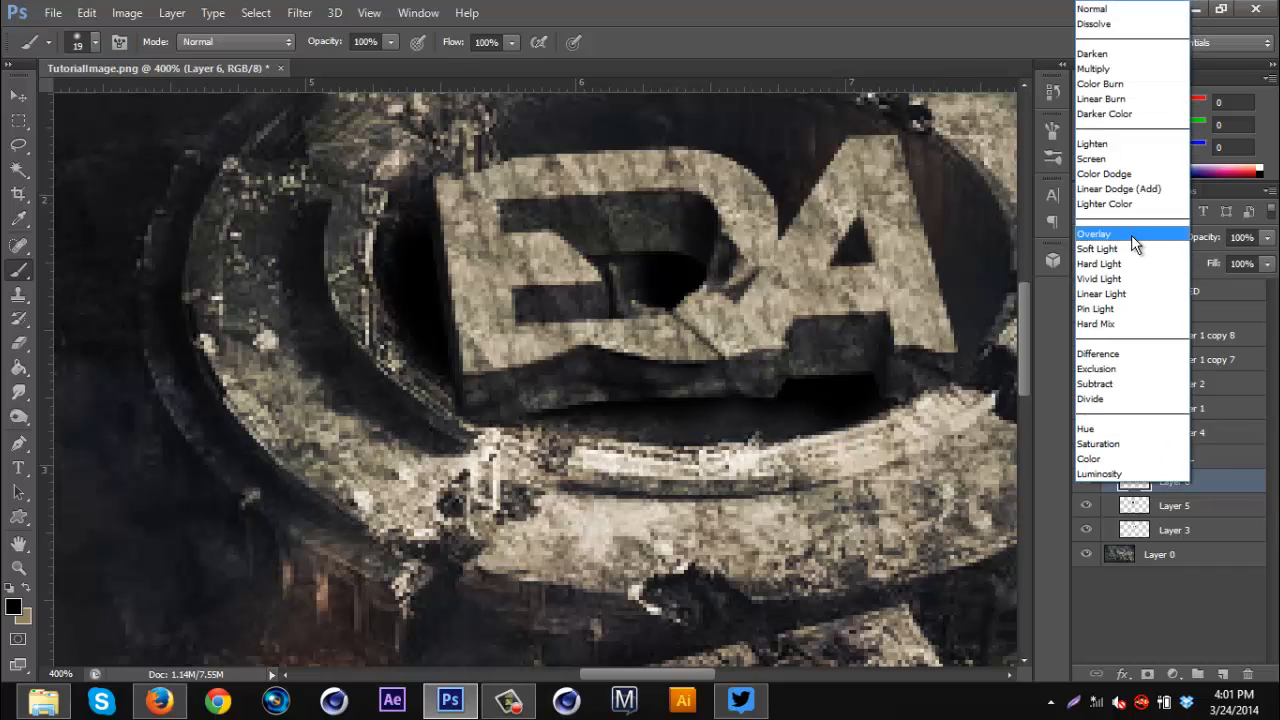
click(1131, 237)
drag(1206, 236, 1146, 259)
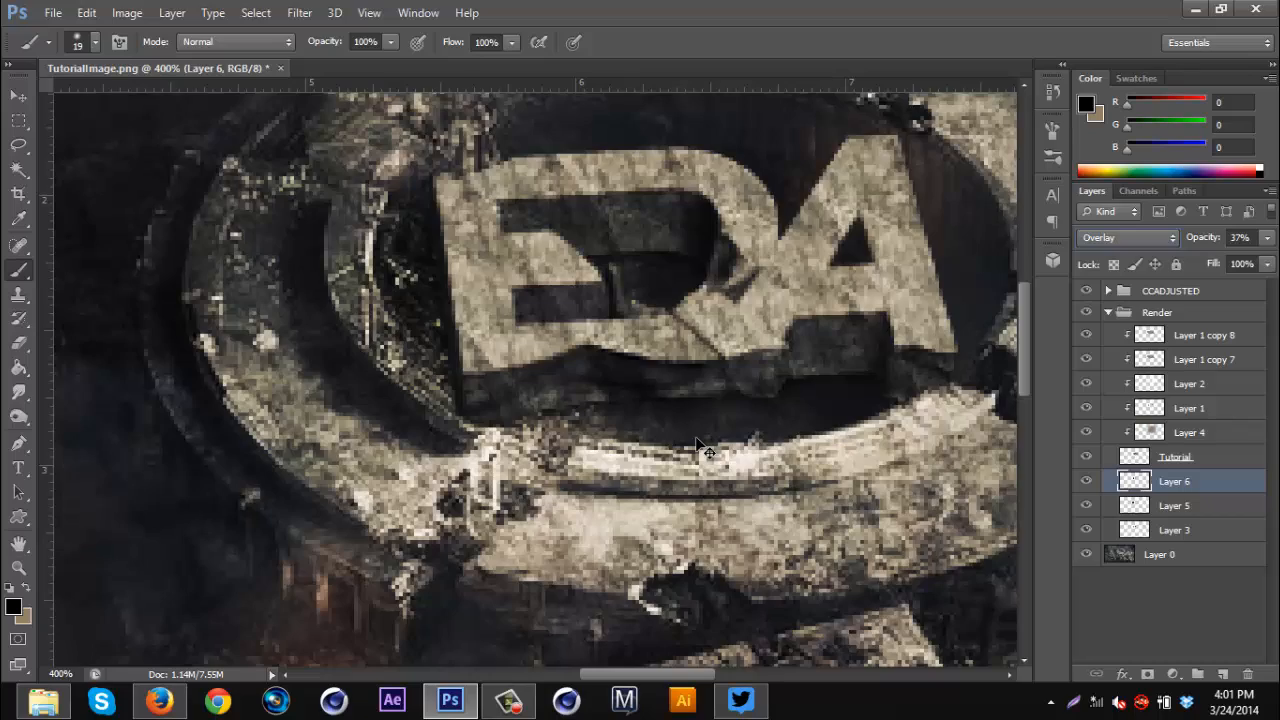
key(ctrl+minus)
key(ctrl+minus)
key(ctrl+plus)
key(ctrl+plus)
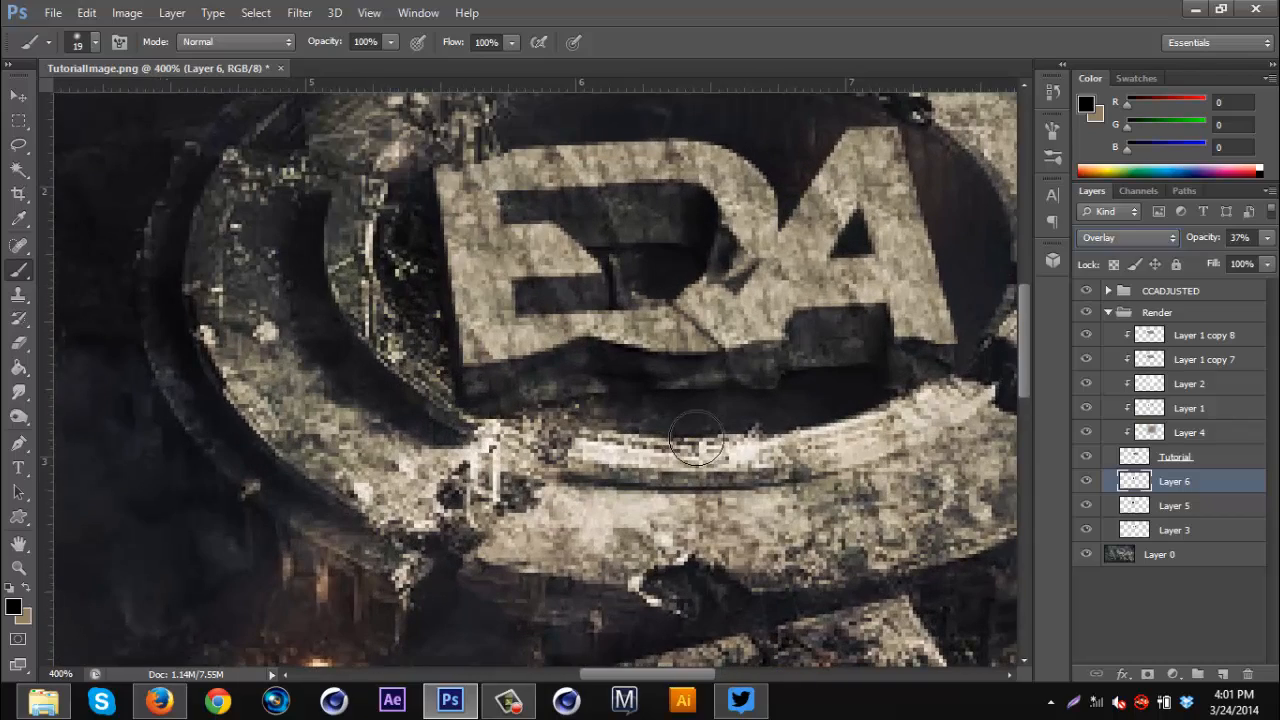
- Toggle Layer 4's visibility repeatedly to compare the logo's texture colour with and without it
click(1220, 456)
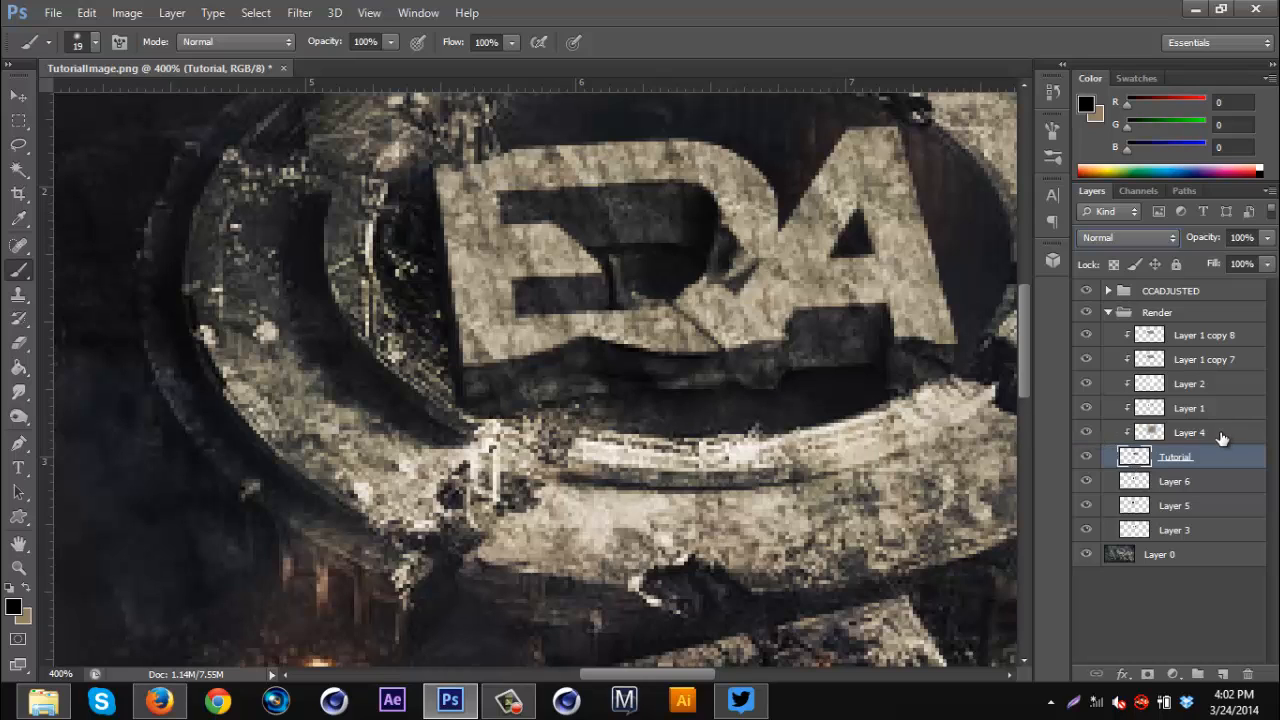
click(1217, 436)
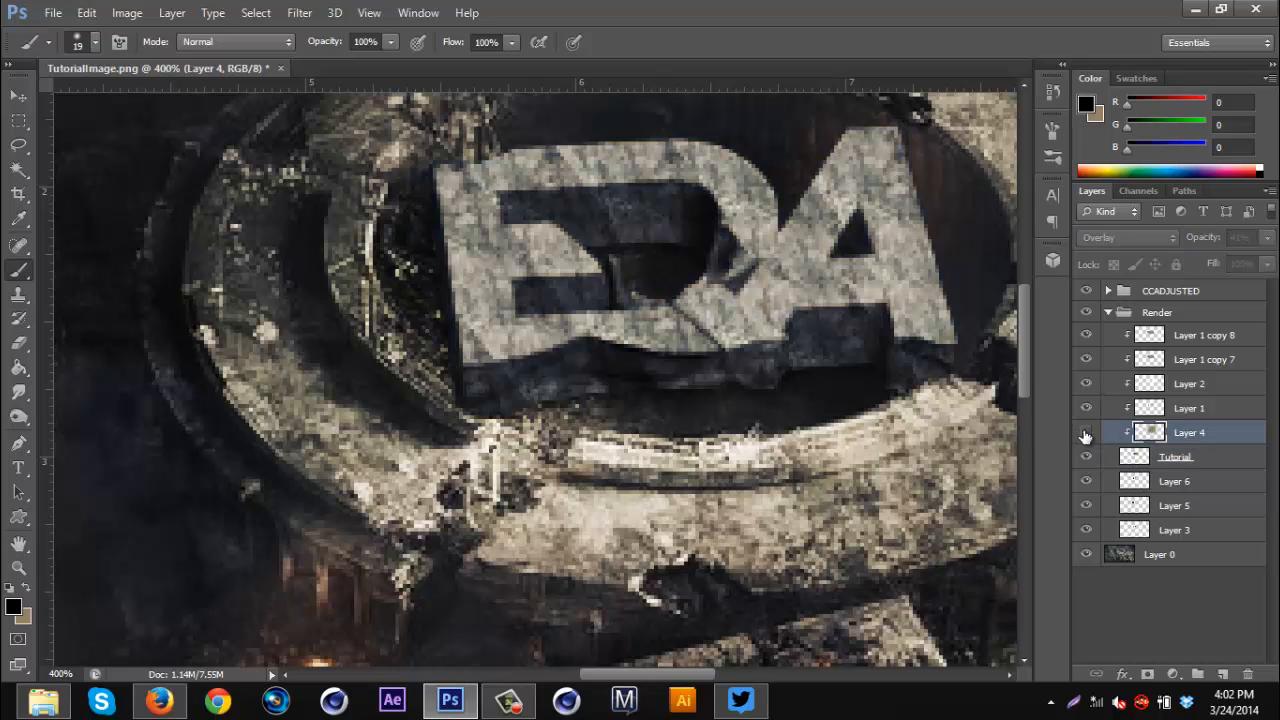
click(1085, 434)
scroll(713, 498, up, 2)
scroll(711, 490, up, 2)
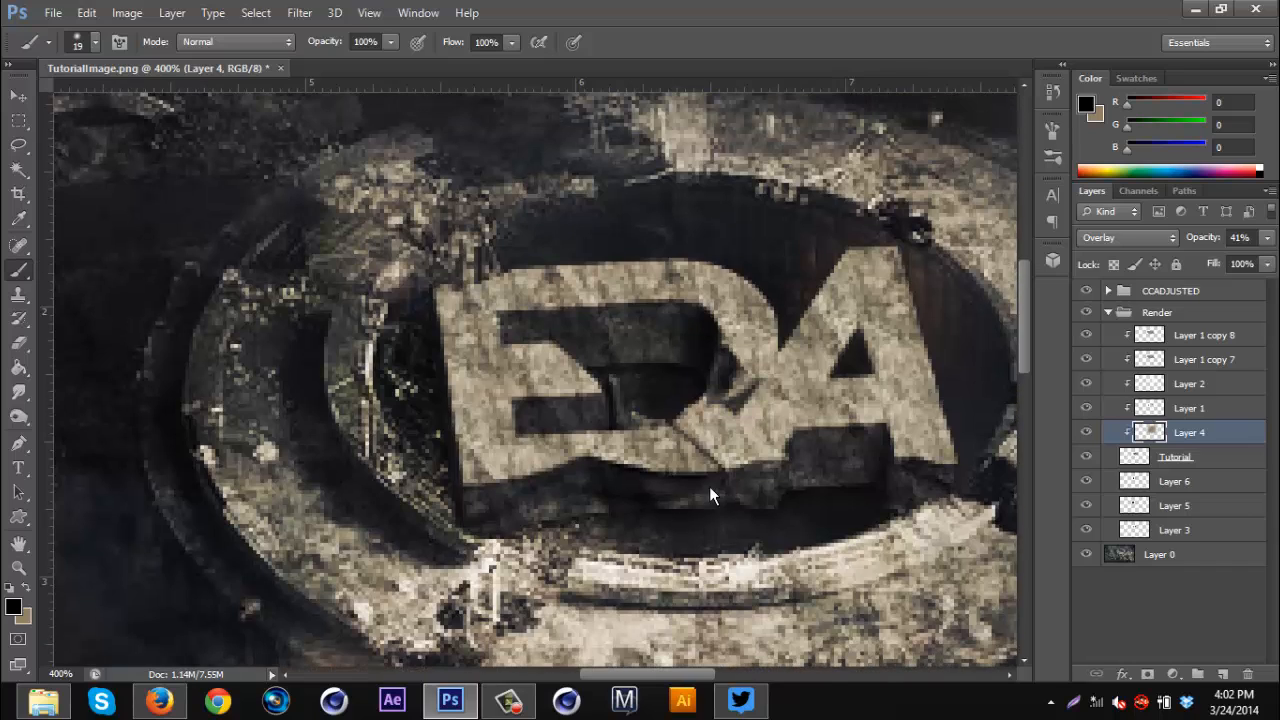
scroll(714, 506, right, 2)
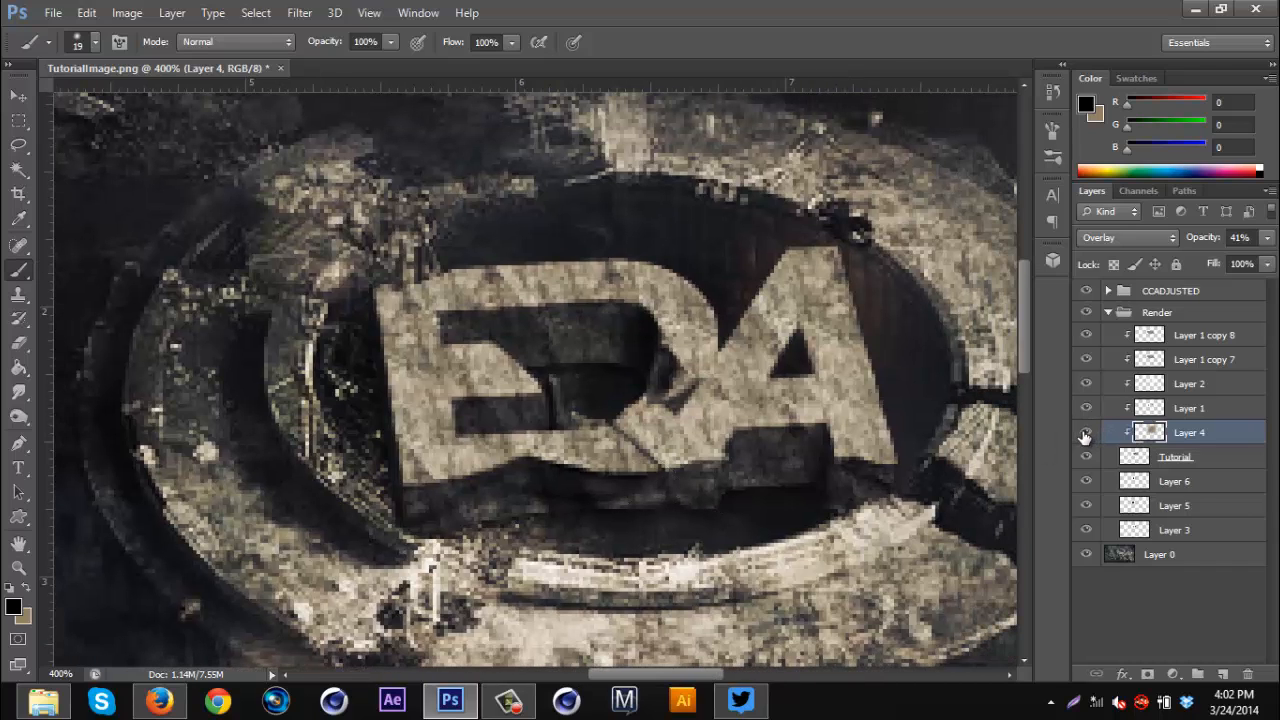
click(1087, 433)
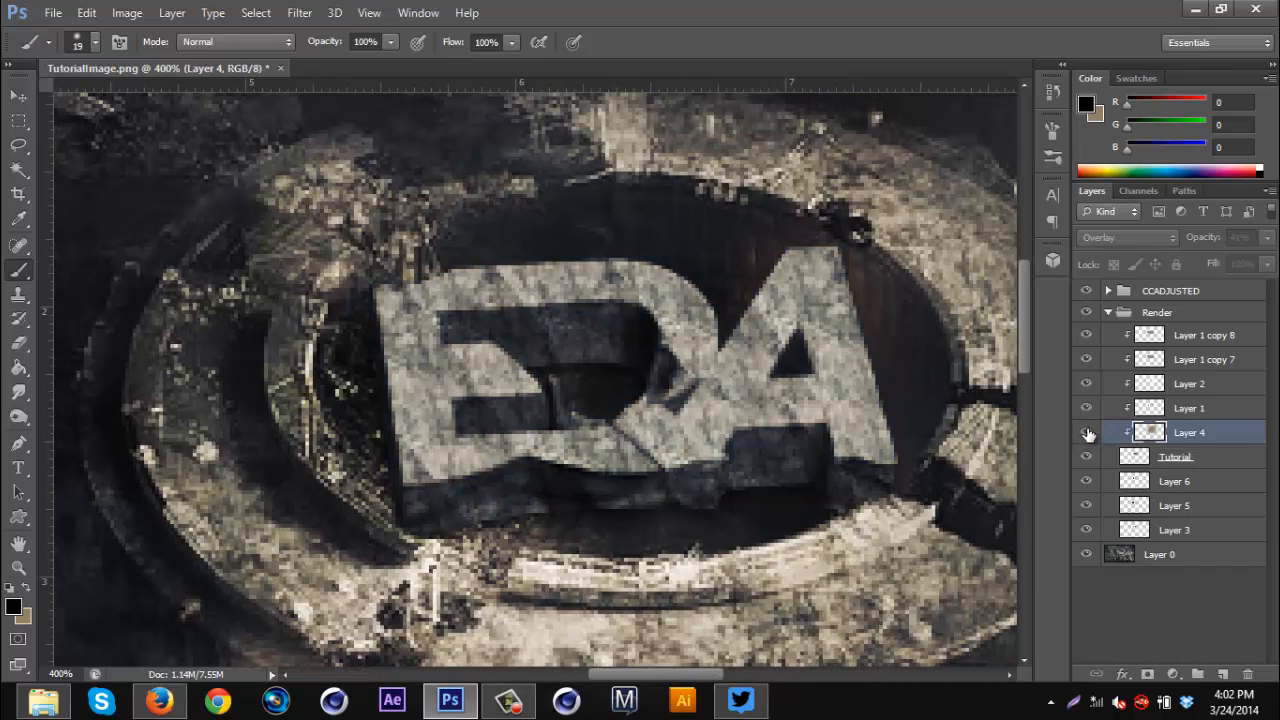
click(1087, 433)
click(1087, 433)
click(1087, 433)
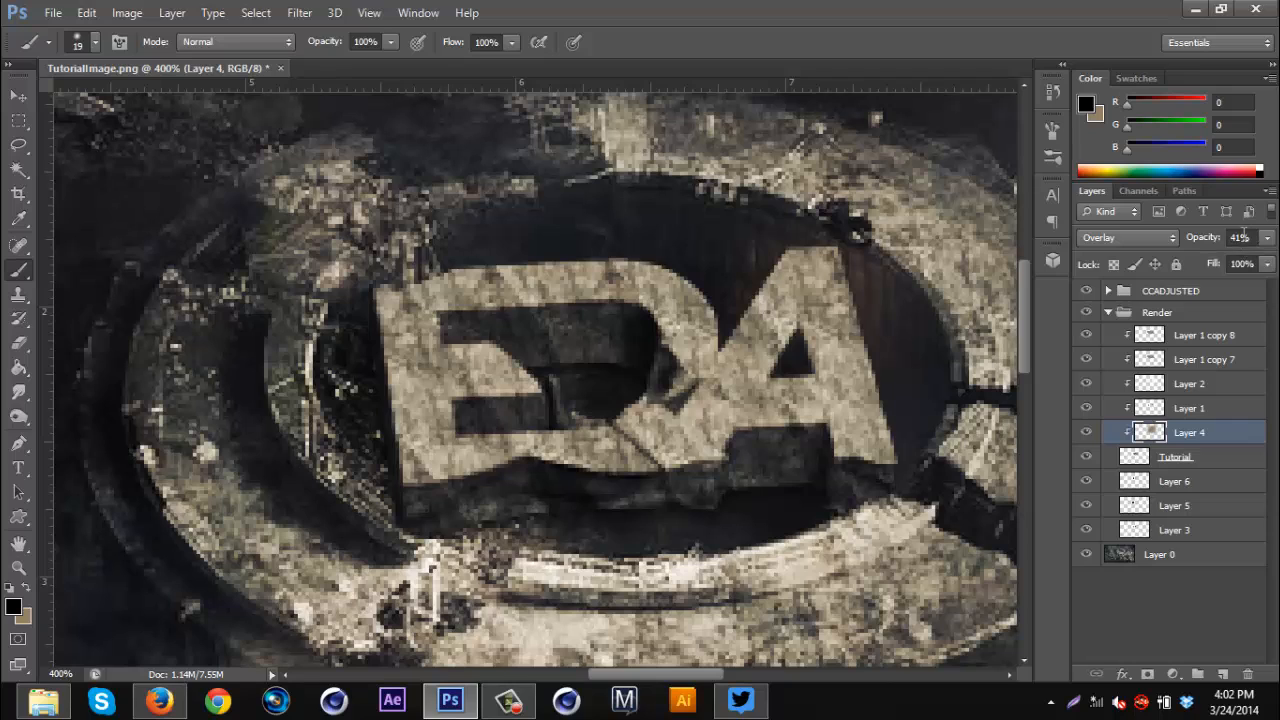
- Add a clipped layer directly above the Tutorial layer and paint black along the lower side faces of the lettering
click(1208, 456)
click(1222, 676)
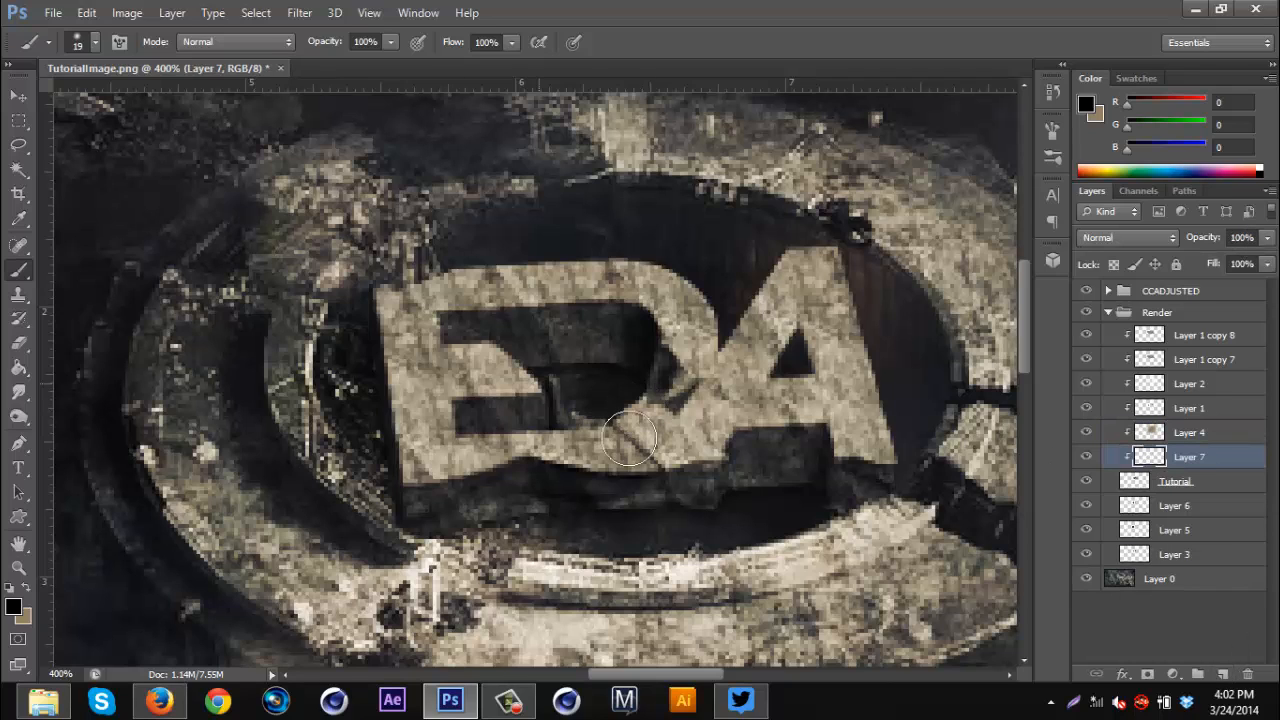
mouse_move(414, 520)
mouse_down()
mouse_move(524, 495)
mouse_move(716, 491)
mouse_move(798, 457)
mouse_move(883, 487)
mouse_up()
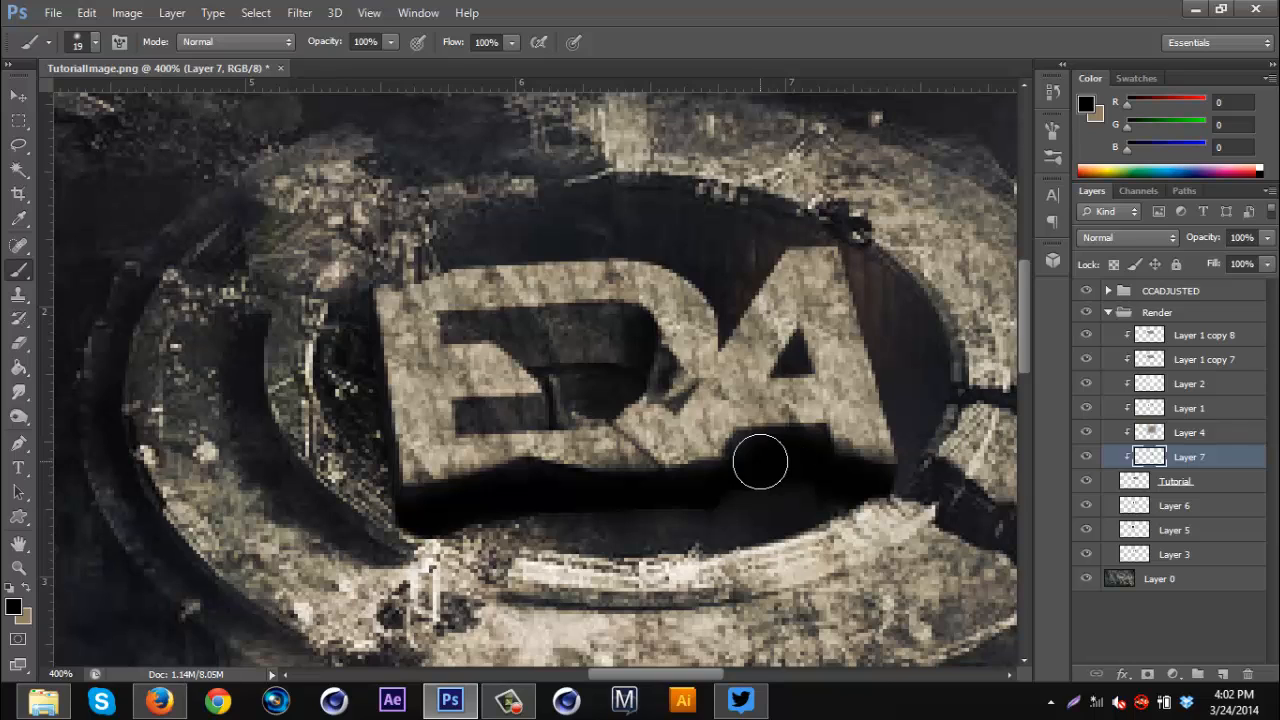
- Set Layer 7's blend mode to Overlay and its opacity to 36%
click(1122, 236)
click(1130, 234)
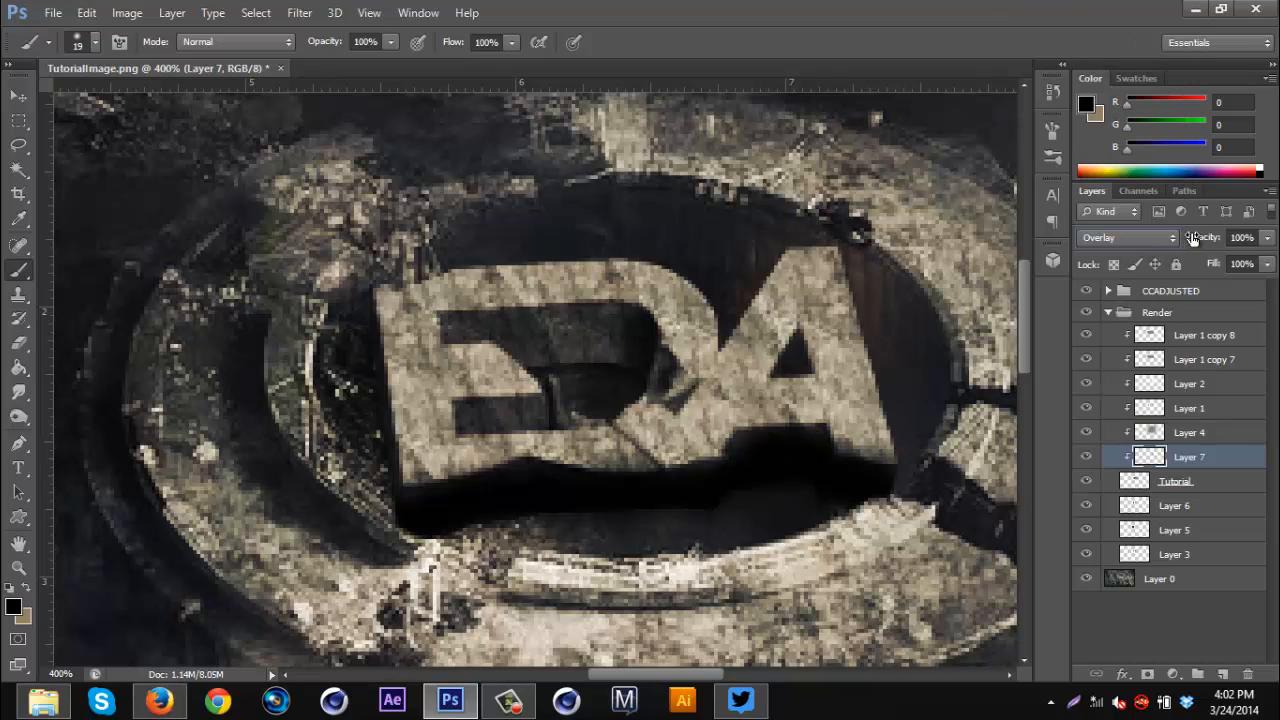
drag(1194, 239, 1165, 248)
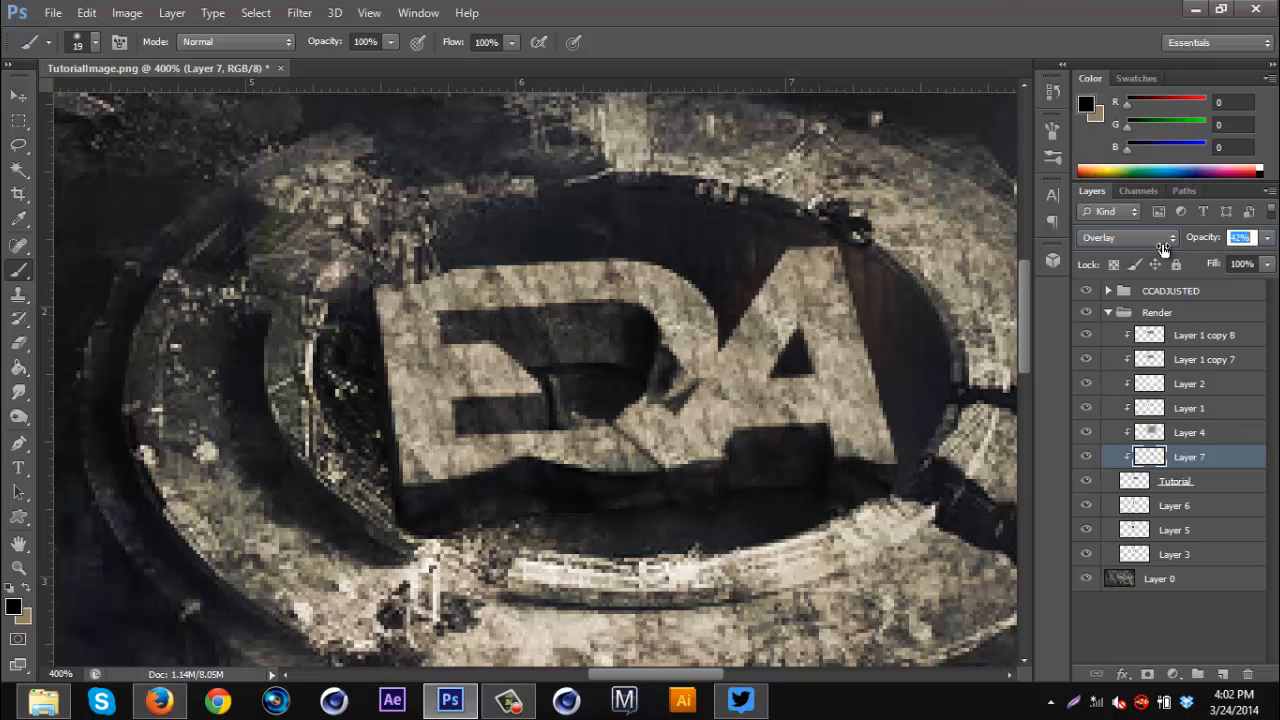
drag(1156, 252, 1157, 252)
- Darken the inner side faces of the E and D with black strokes on Layer 7, reducing the brush to 9 px
mouse_move(580, 344)
mouse_down()
mouse_move(622, 346)
mouse_move(537, 339)
mouse_up()
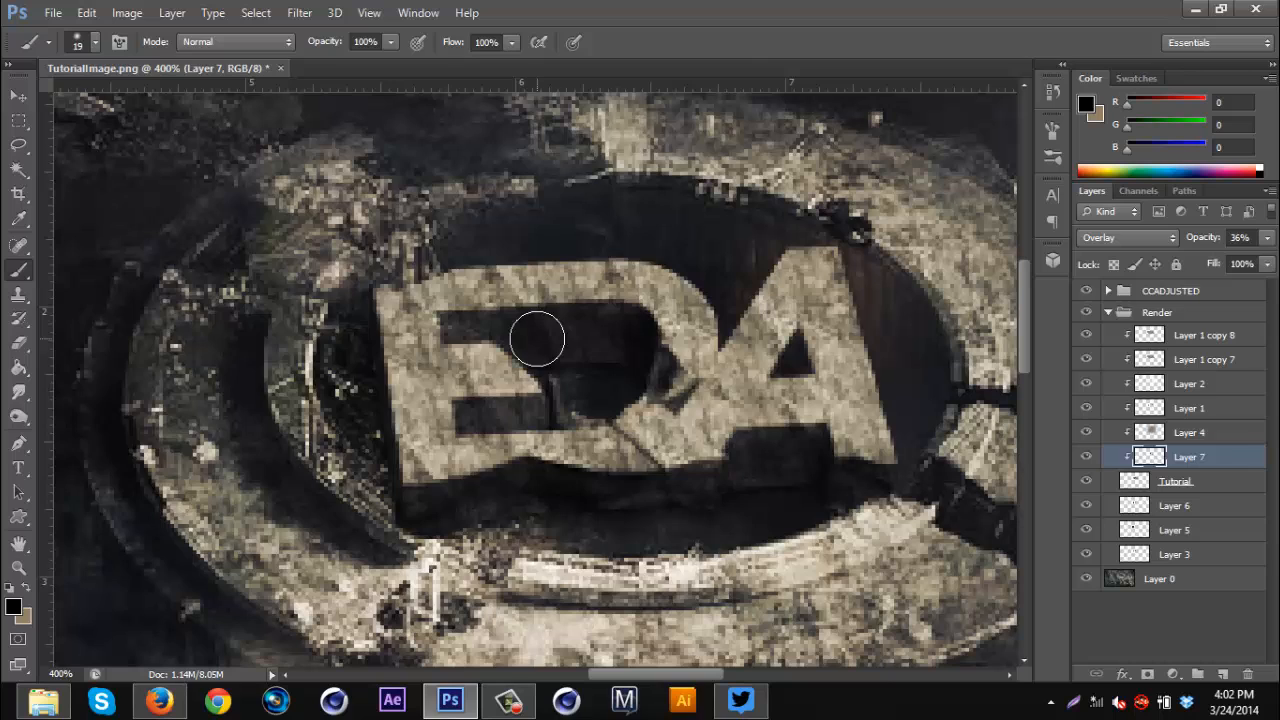
click(95, 42)
drag(42, 104, 38, 104)
key(Return)
drag(498, 322, 440, 326)
mouse_move(503, 404)
mouse_down()
mouse_move(534, 416)
mouse_move(467, 418)
mouse_move(555, 416)
mouse_up()
drag(648, 370, 660, 395)
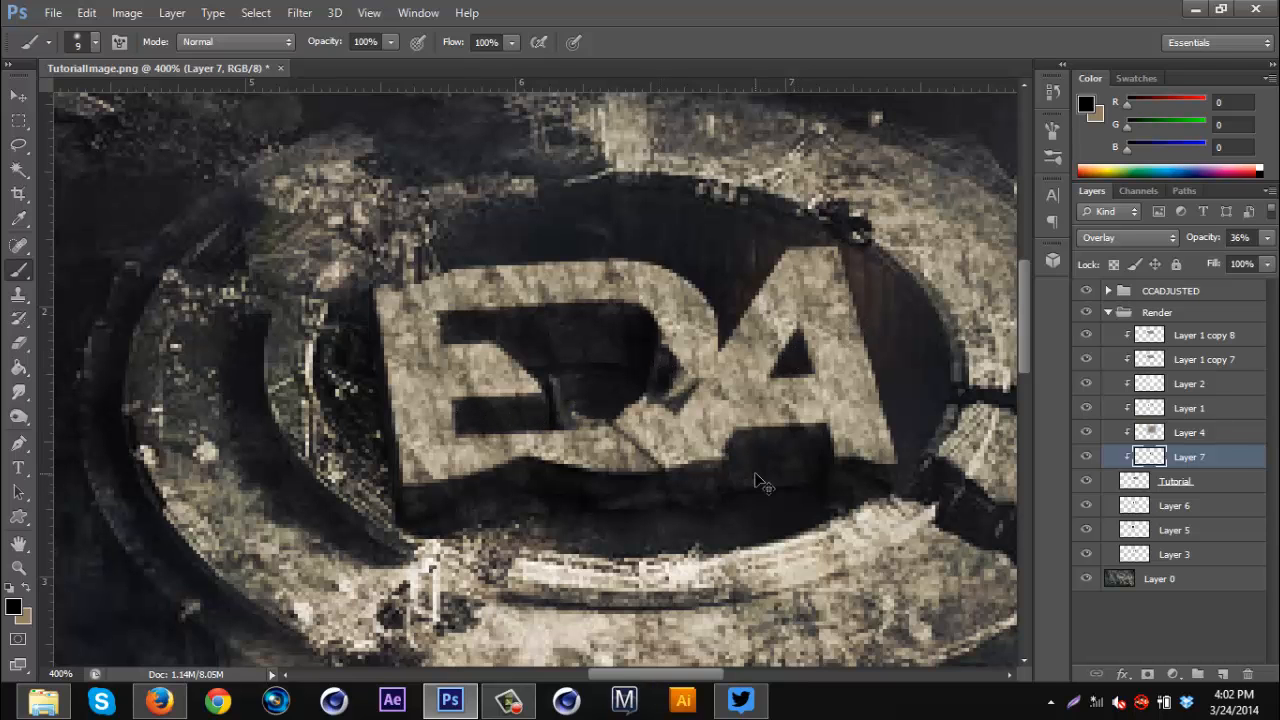
- Examine the shaded logo at several magnifications to judge how it blends into the whole city image
key(ctrl+minus)
key(ctrl+minus)
key(ctrl+minus)
key(ctrl+plus)
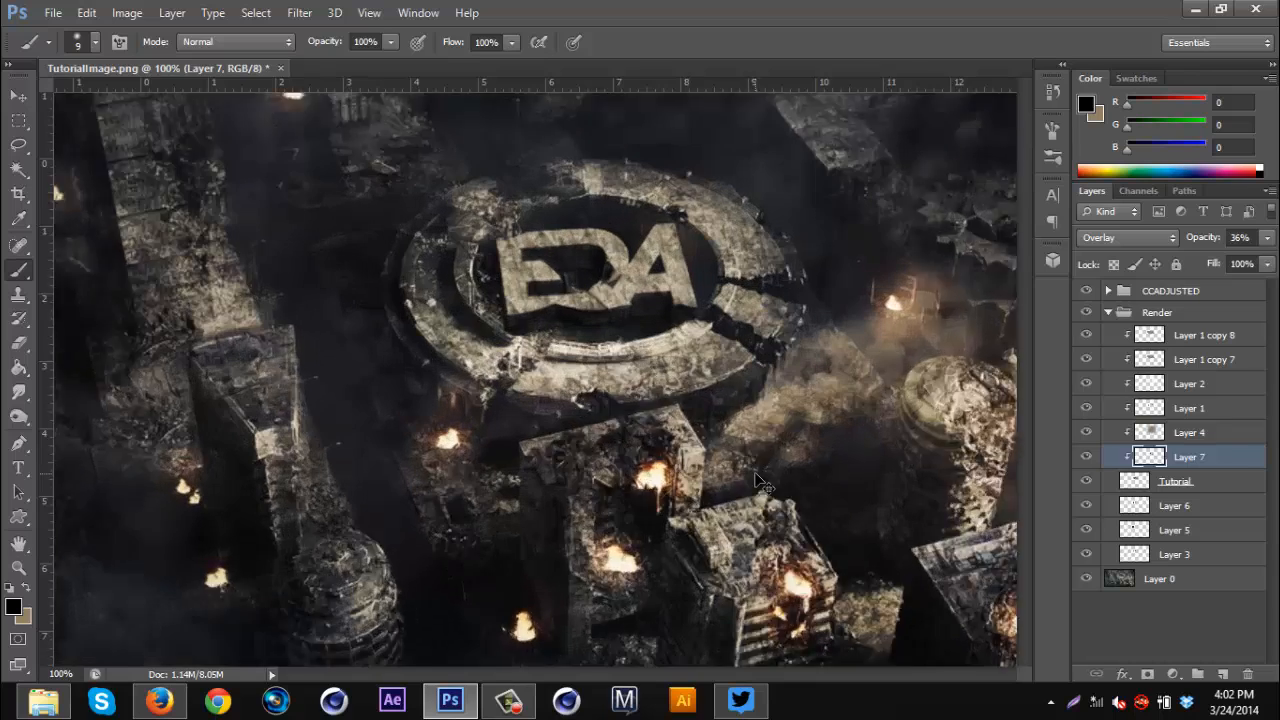
key(ctrl+plus)
scroll(710, 471, up, 2)
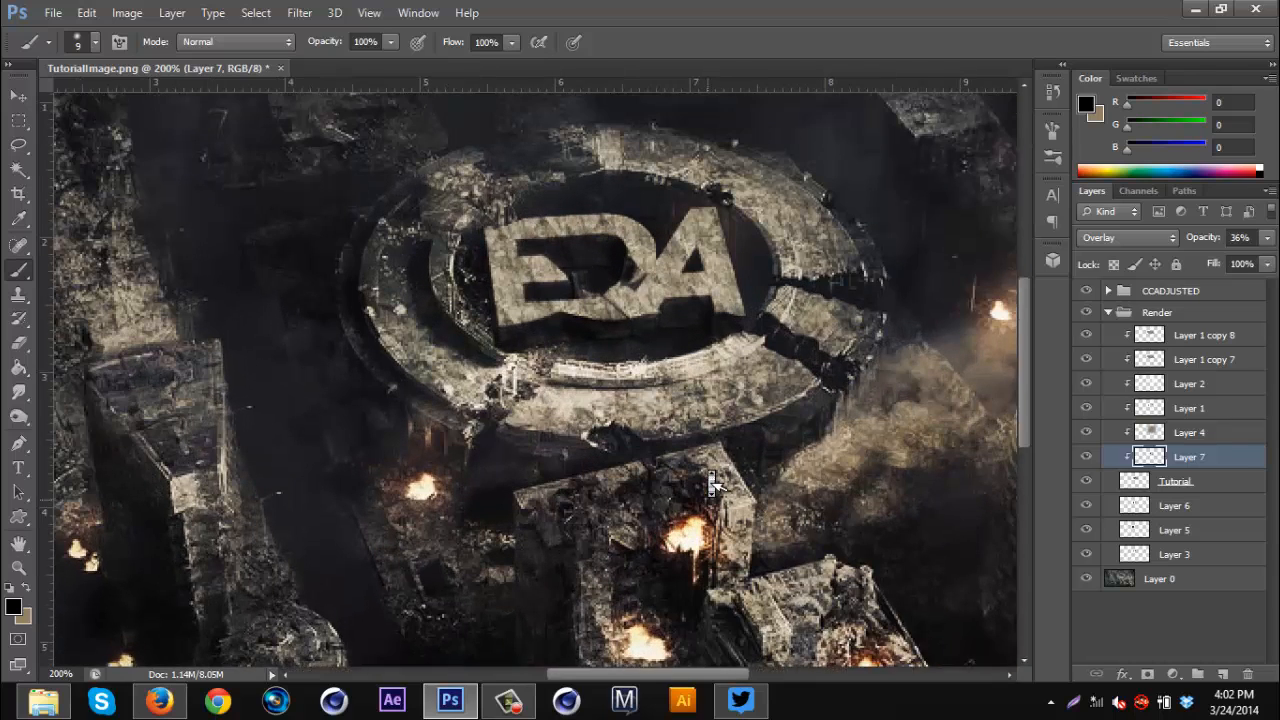
key(ctrl+plus)
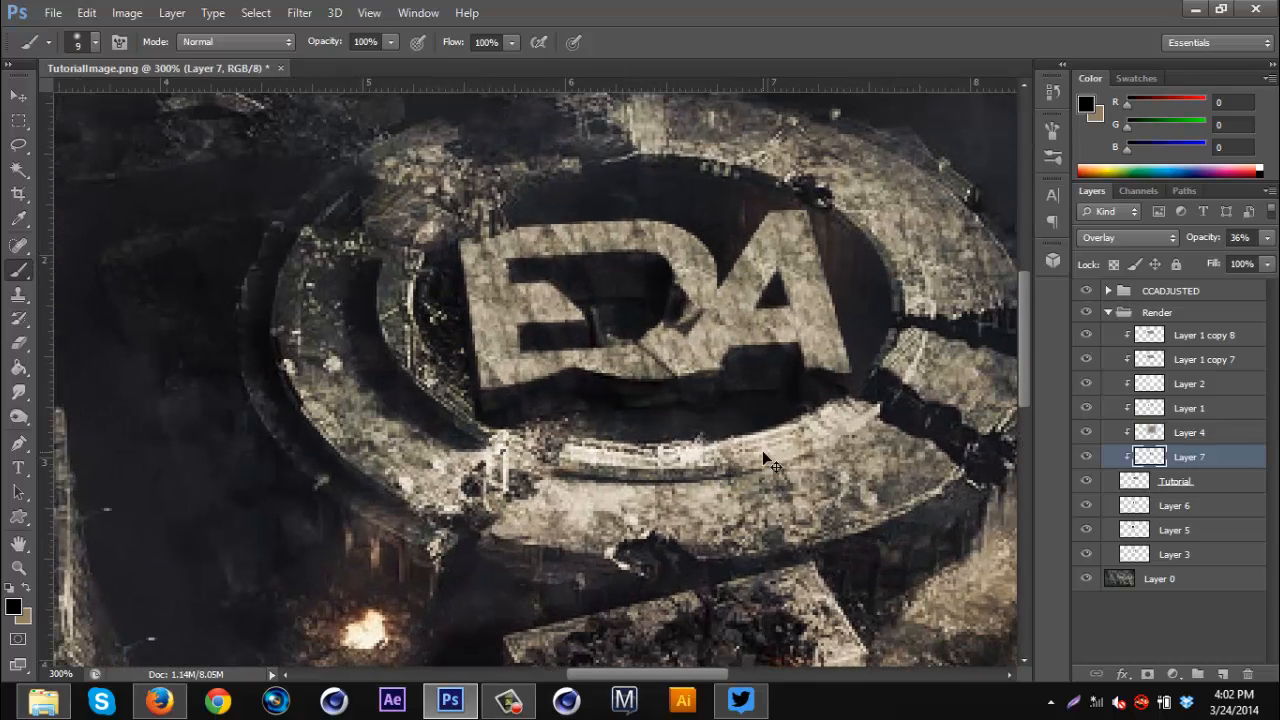
key(ctrl+minus)
key(ctrl+minus)
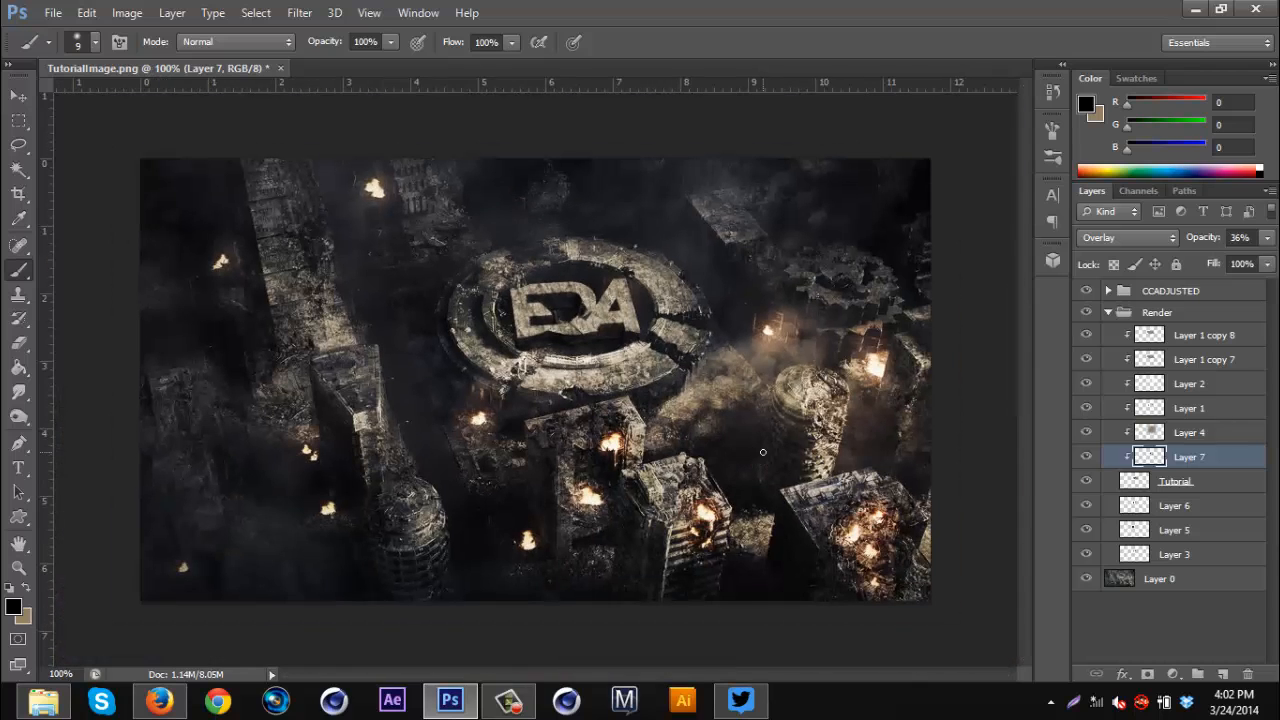
- Select Layer 0 and outline the round hub of the gear-shaped ruin with a closed Pen tool path
click(1212, 485)
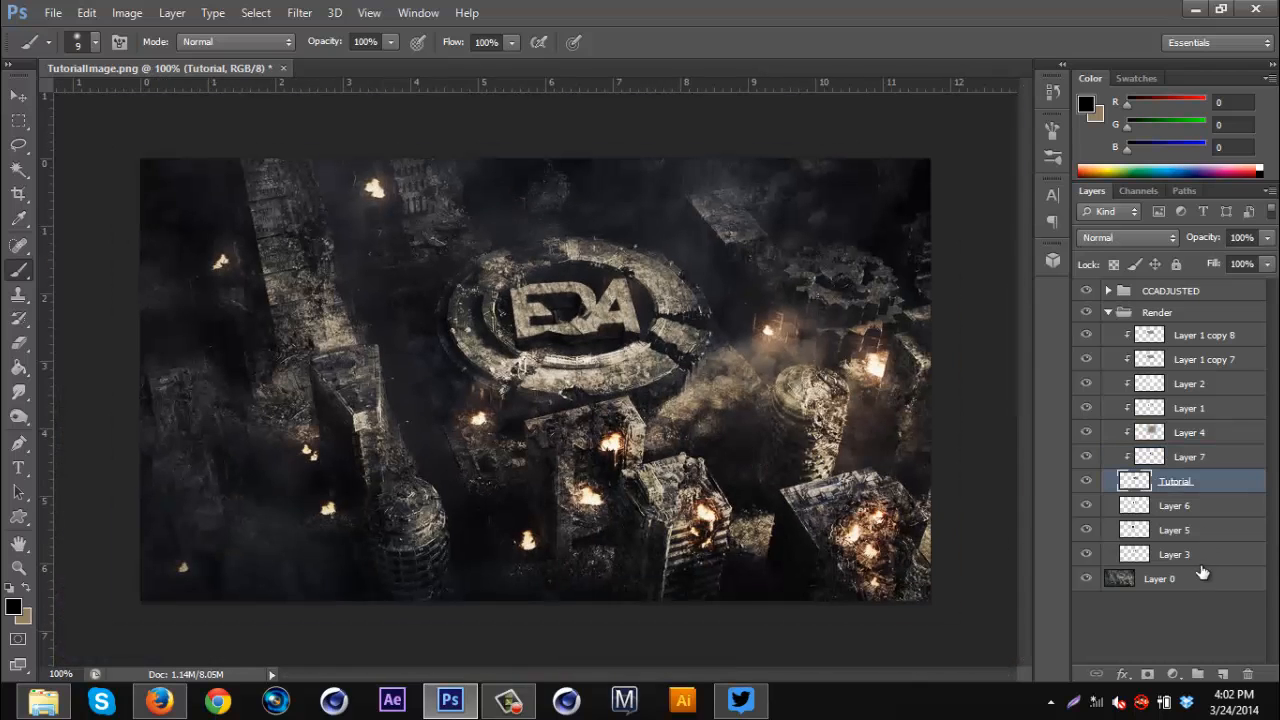
click(1197, 582)
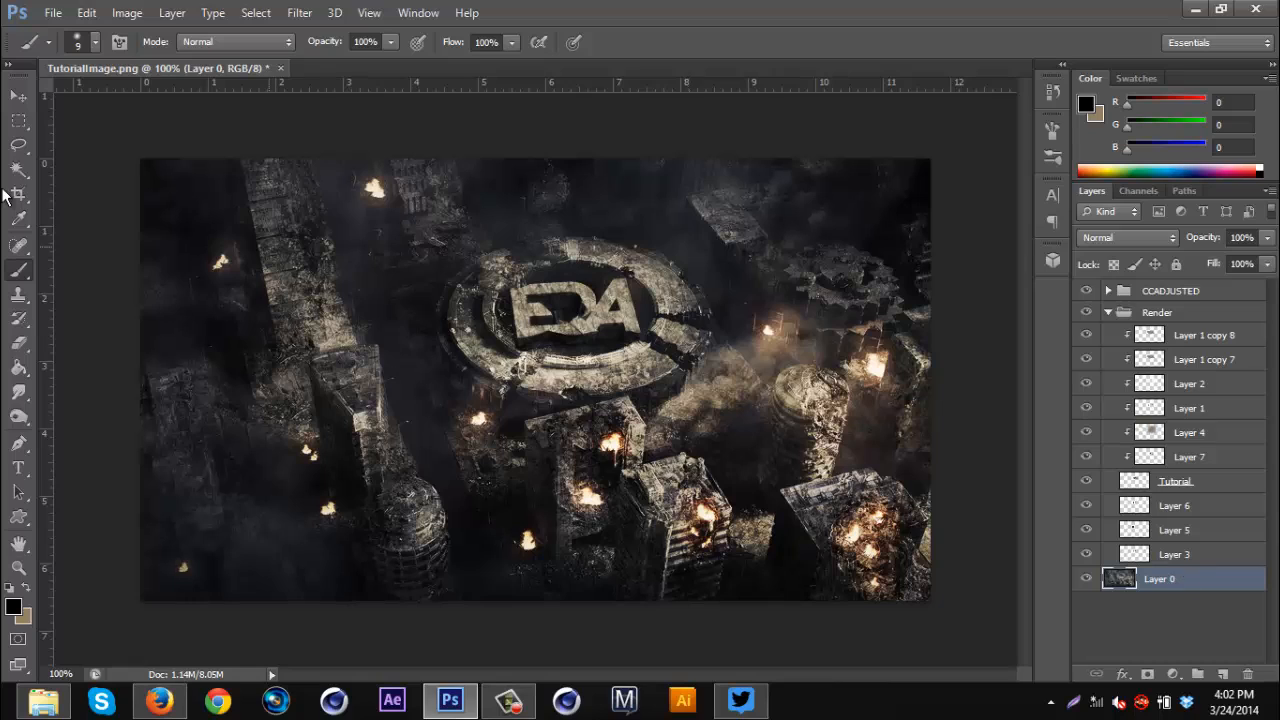
click(18, 443)
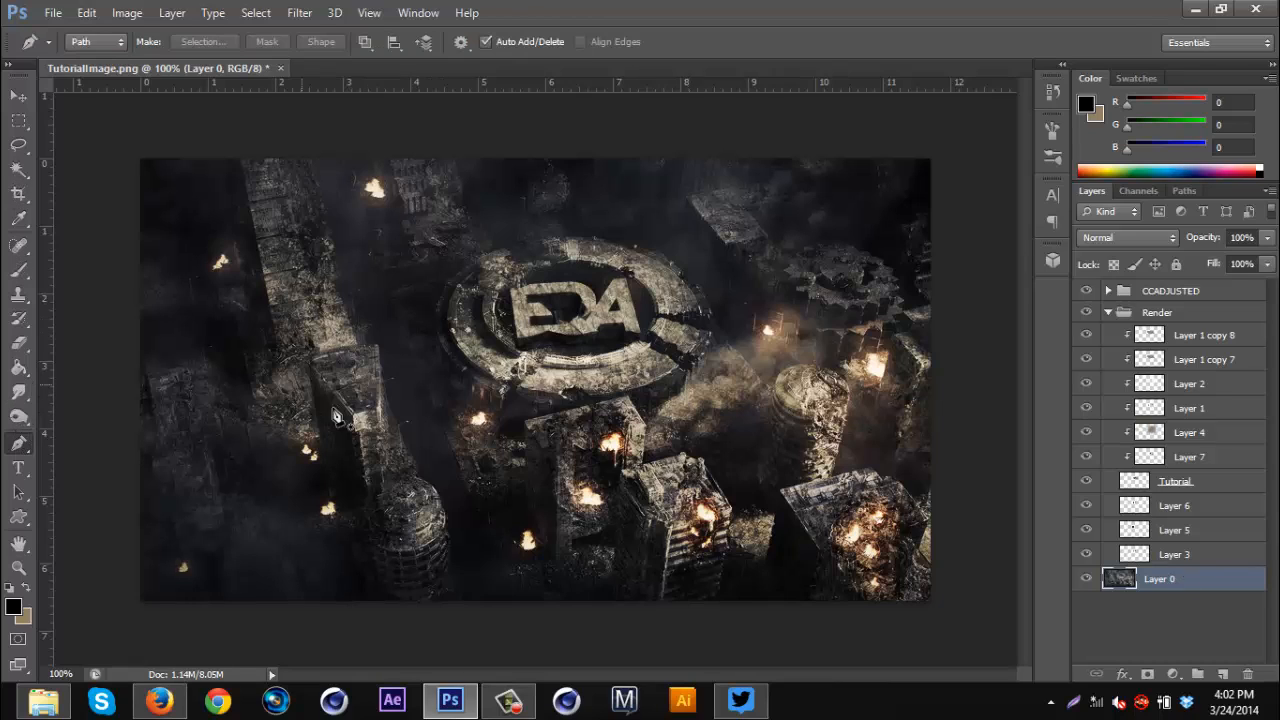
key(ctrl+plus)
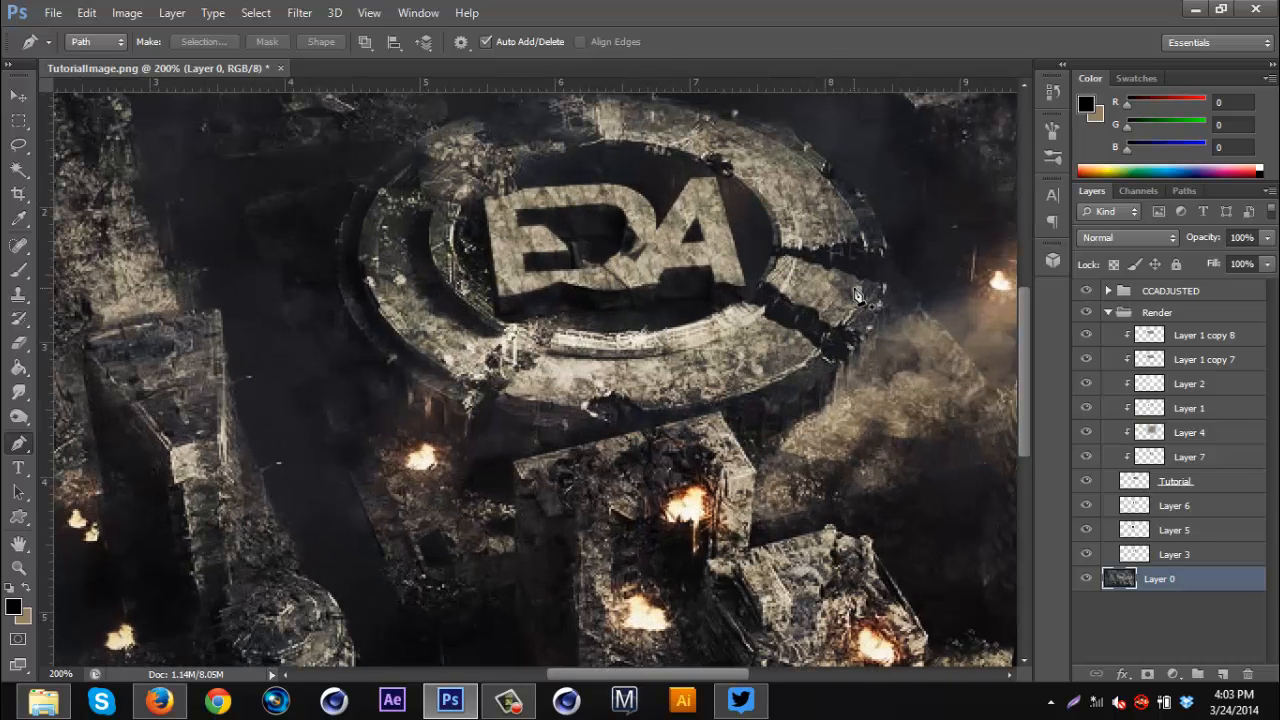
scroll(857, 295, right, 2)
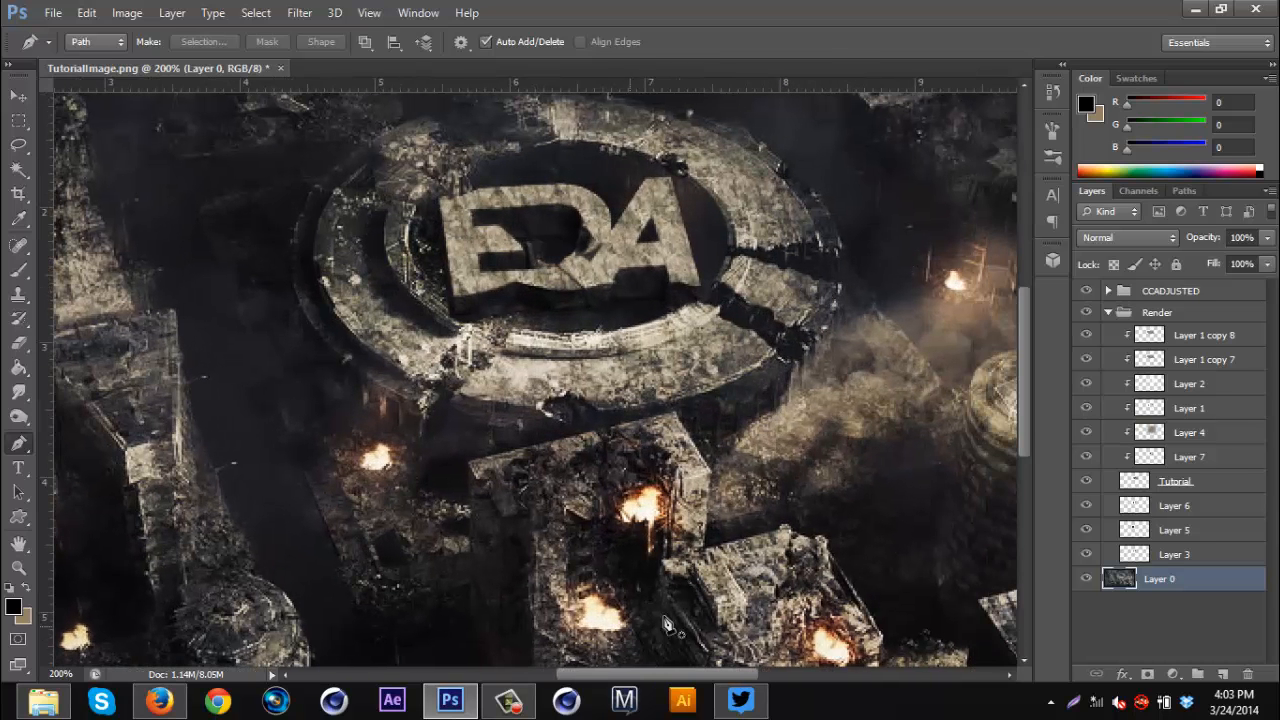
scroll(673, 610, right, 3)
scroll(673, 602, right, 1)
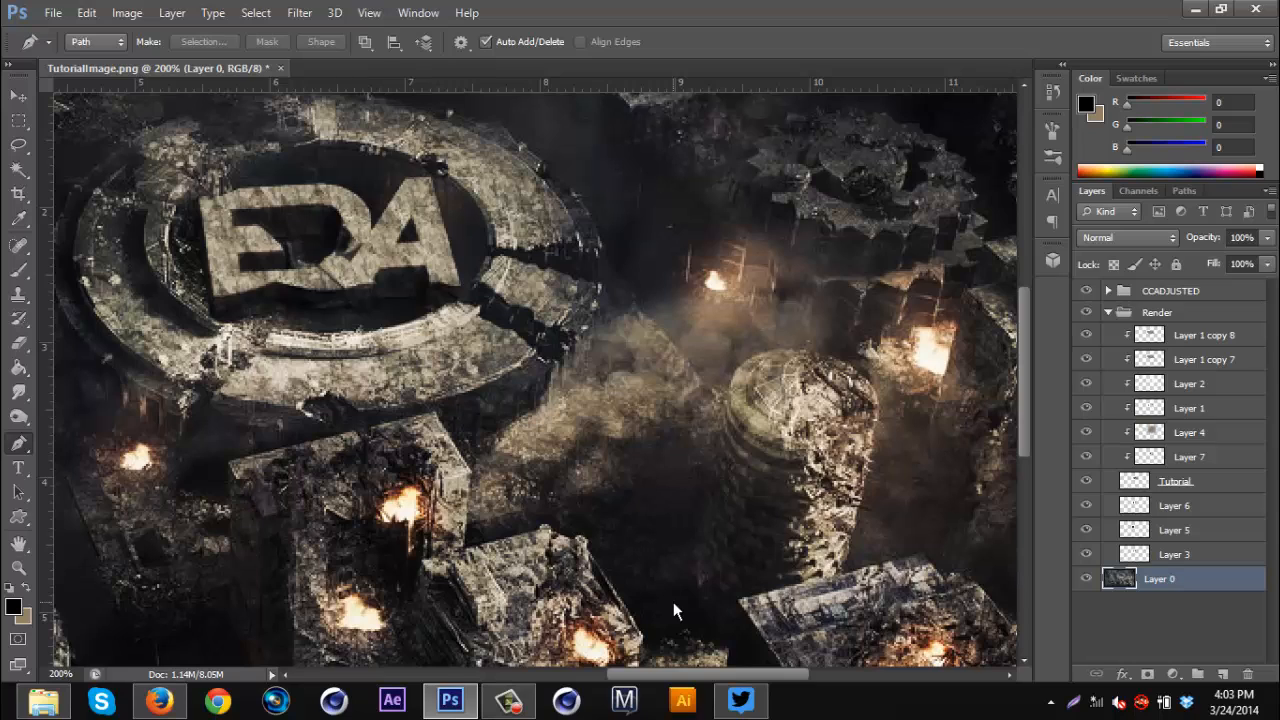
scroll(903, 381, up, 2)
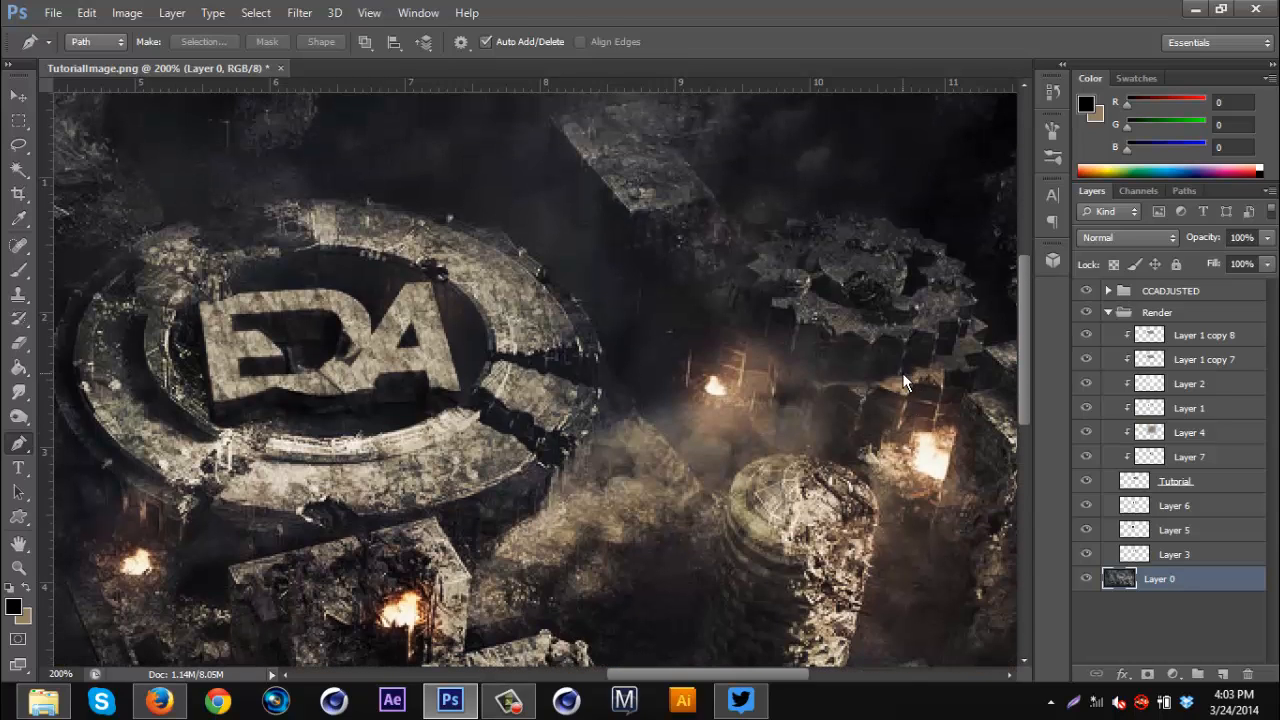
click(845, 245)
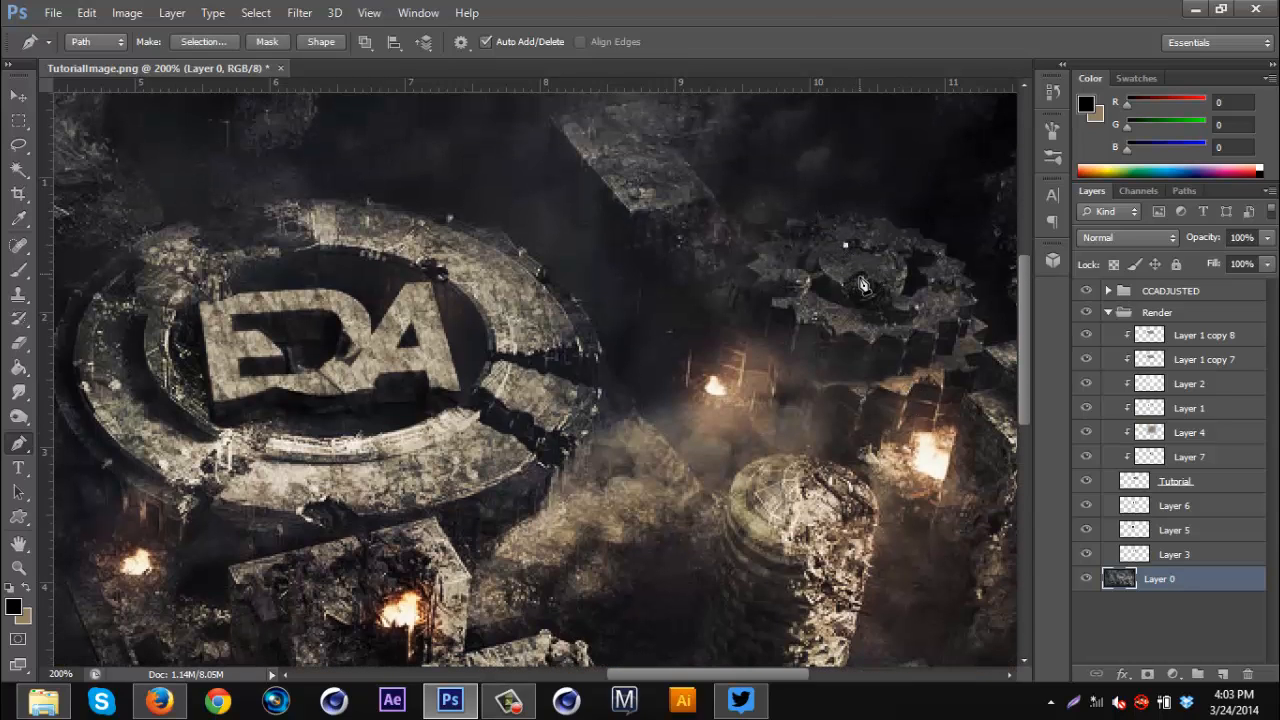
drag(882, 291, 836, 261)
- Convert the path to a new anti-aliased selection with 0 px feather and copy it onto its own layer
click(204, 42)
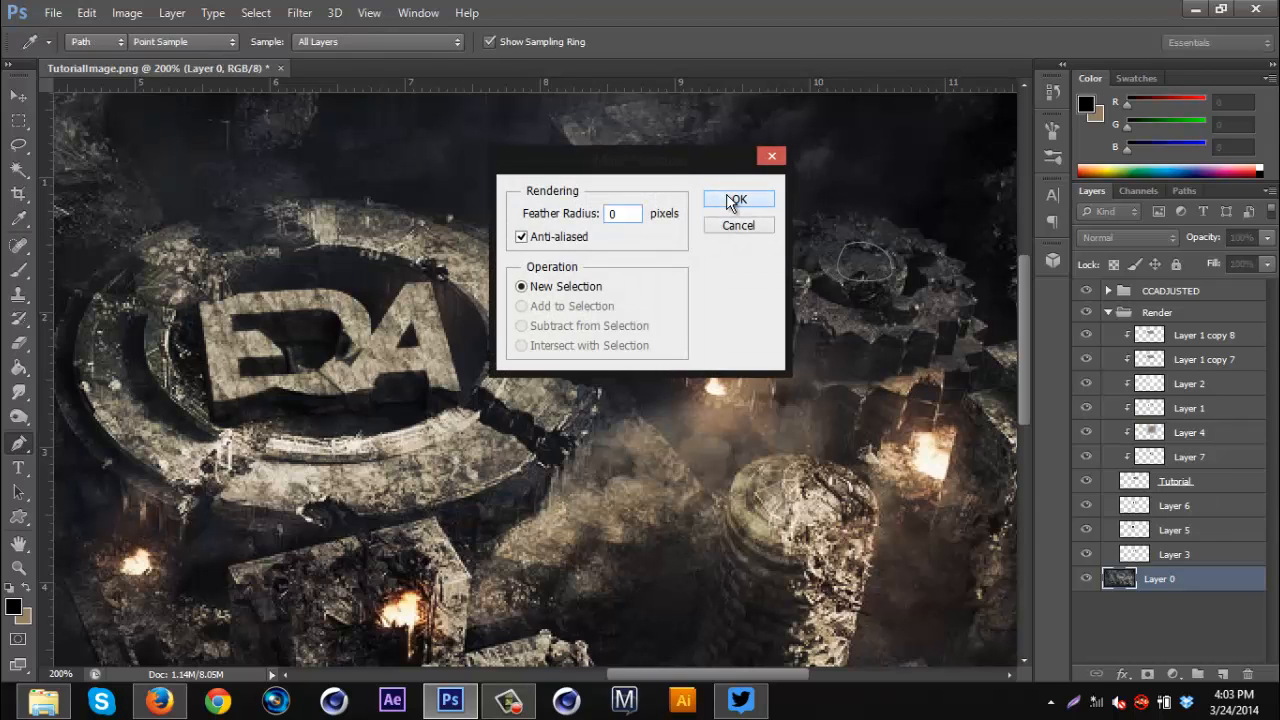
click(735, 199)
key(ctrl+j)
- Clip Layer 8 to the Tutorial layer below Layer 7 and move its texture patch onto the A's upper end
key(v)
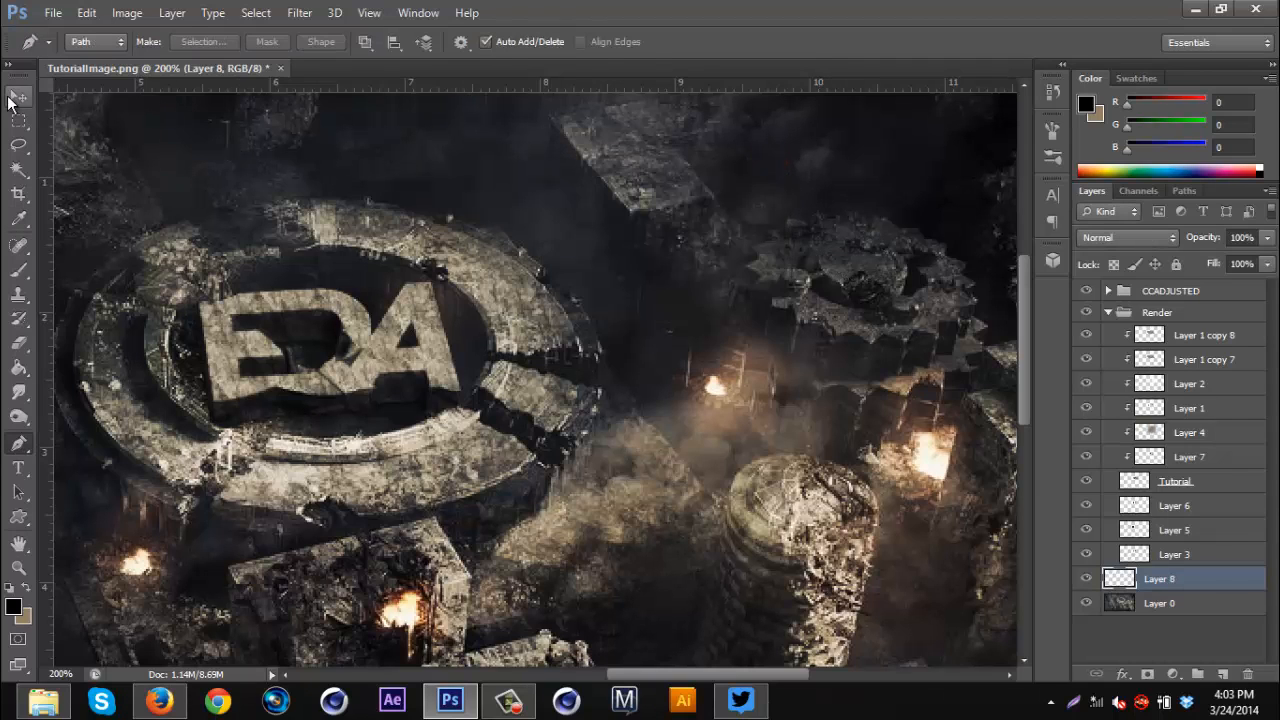
drag(1192, 585, 1150, 470)
drag(844, 298, 416, 333)
scroll(530, 445, left, 3)
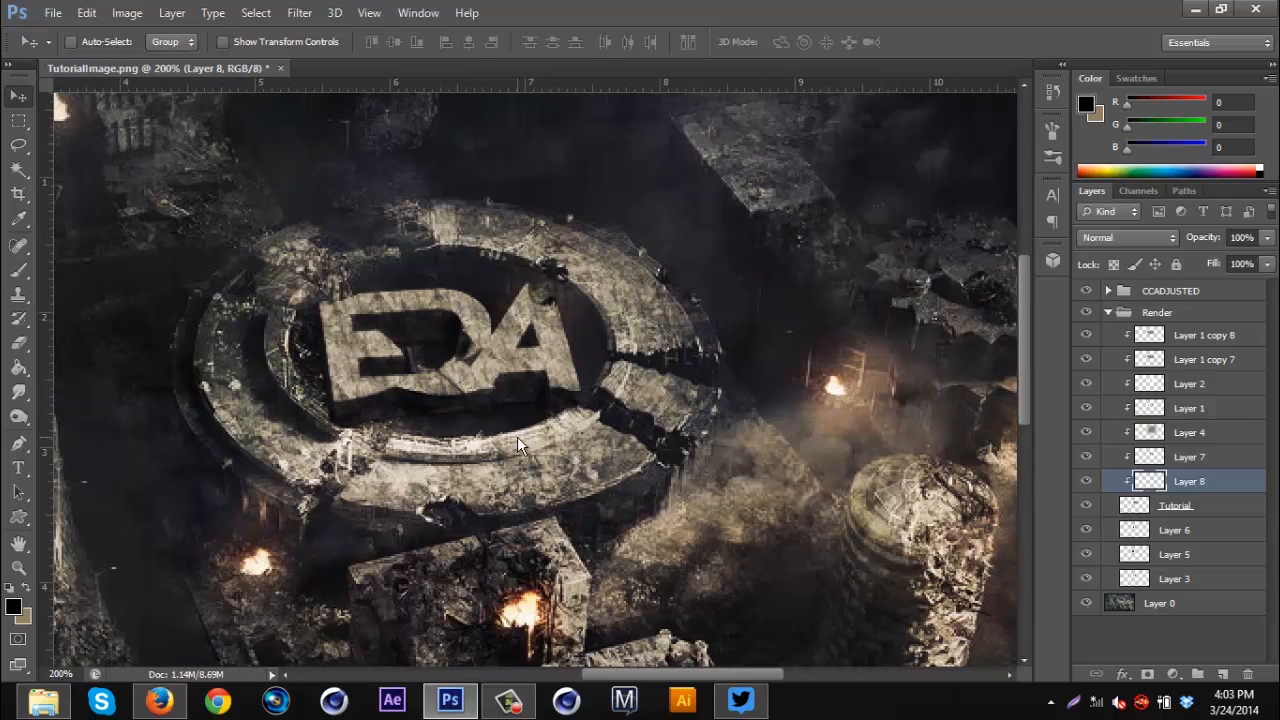
- Duplicate the texture patch three times and stack the copies downward over the A
key(ctrl+j)
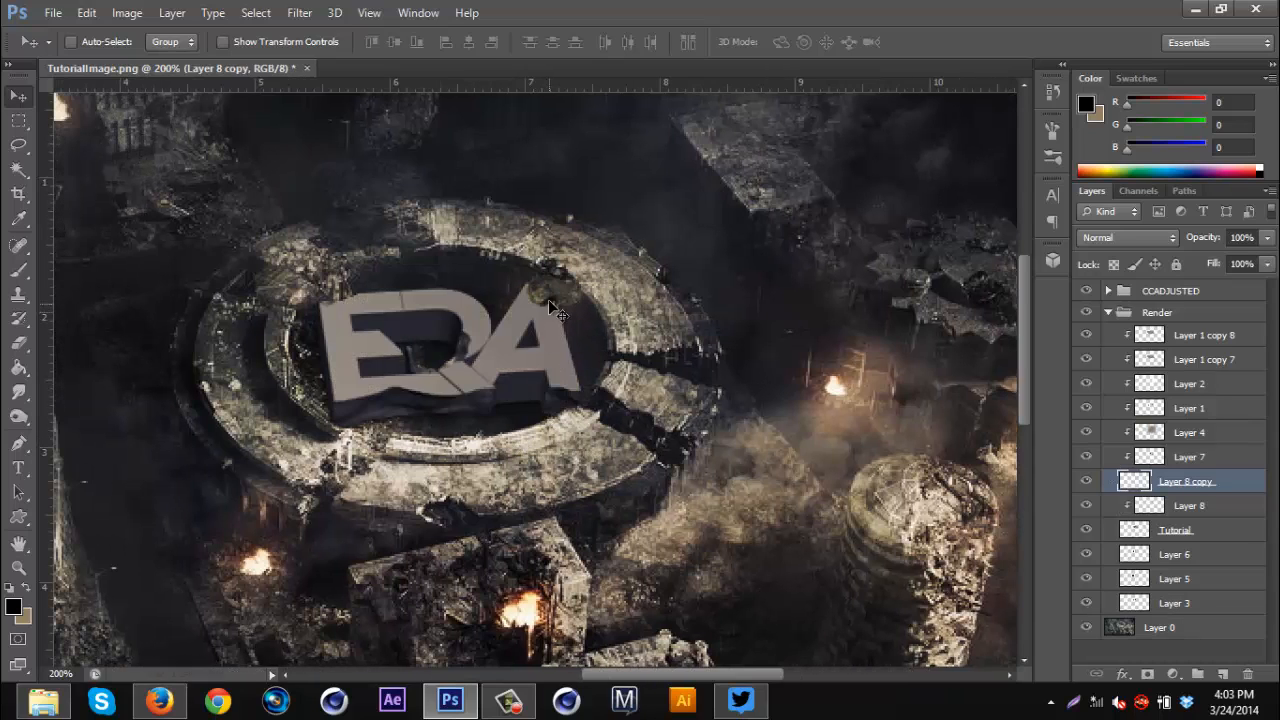
drag(549, 286, 564, 401)
key(ctrl+j)
key(ctrl+j)
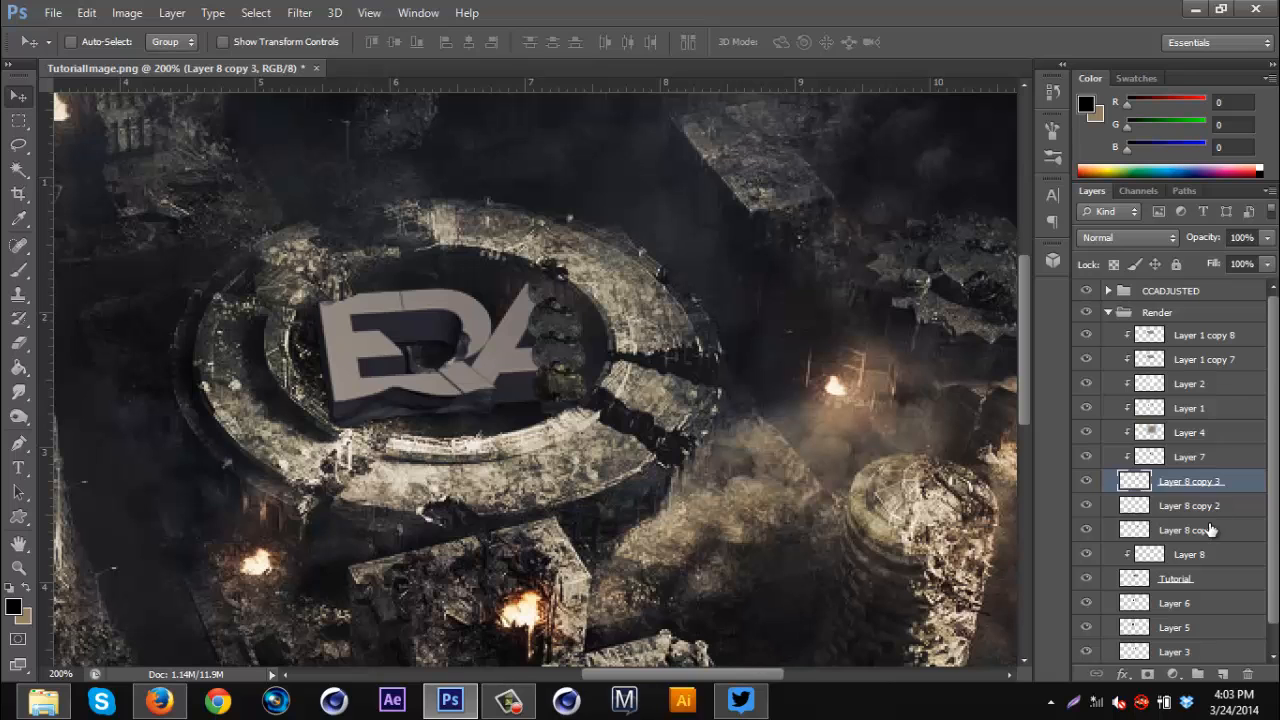
- Select the three Layer 8 copies together and clip them to the Tutorial layer
shift+click(1210, 530)
right_click(1210, 530)
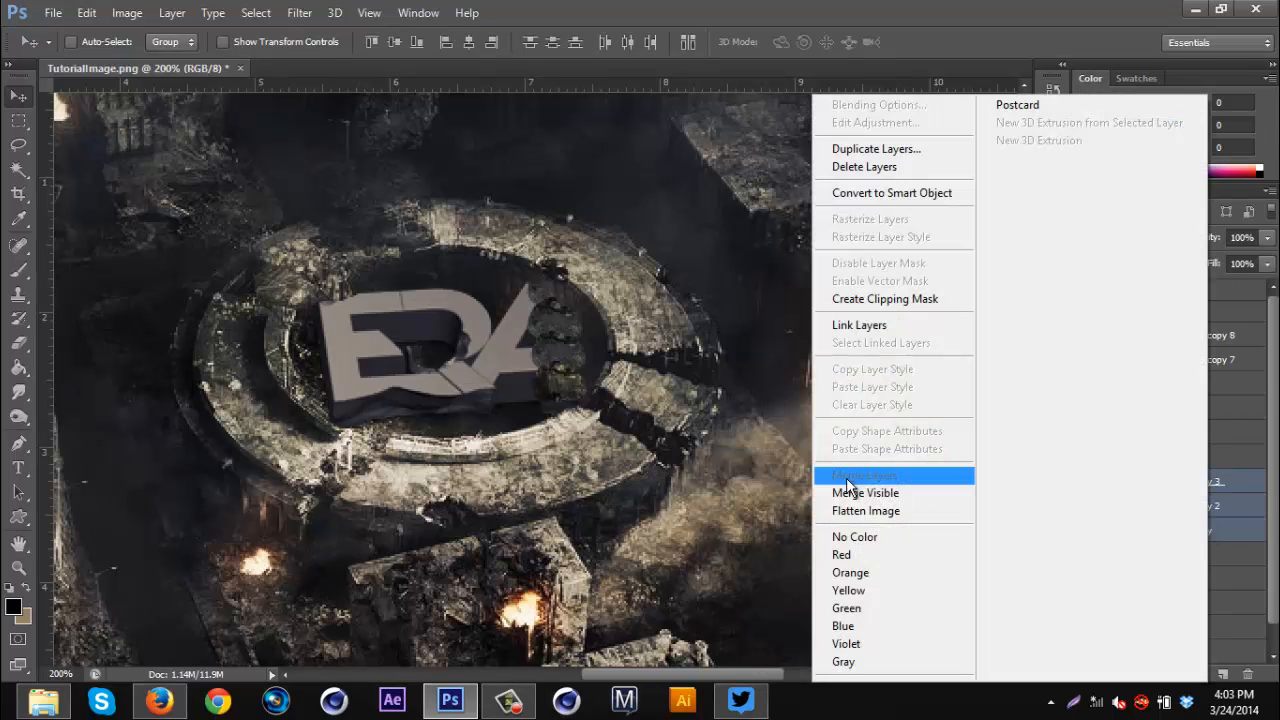
click(1223, 540)
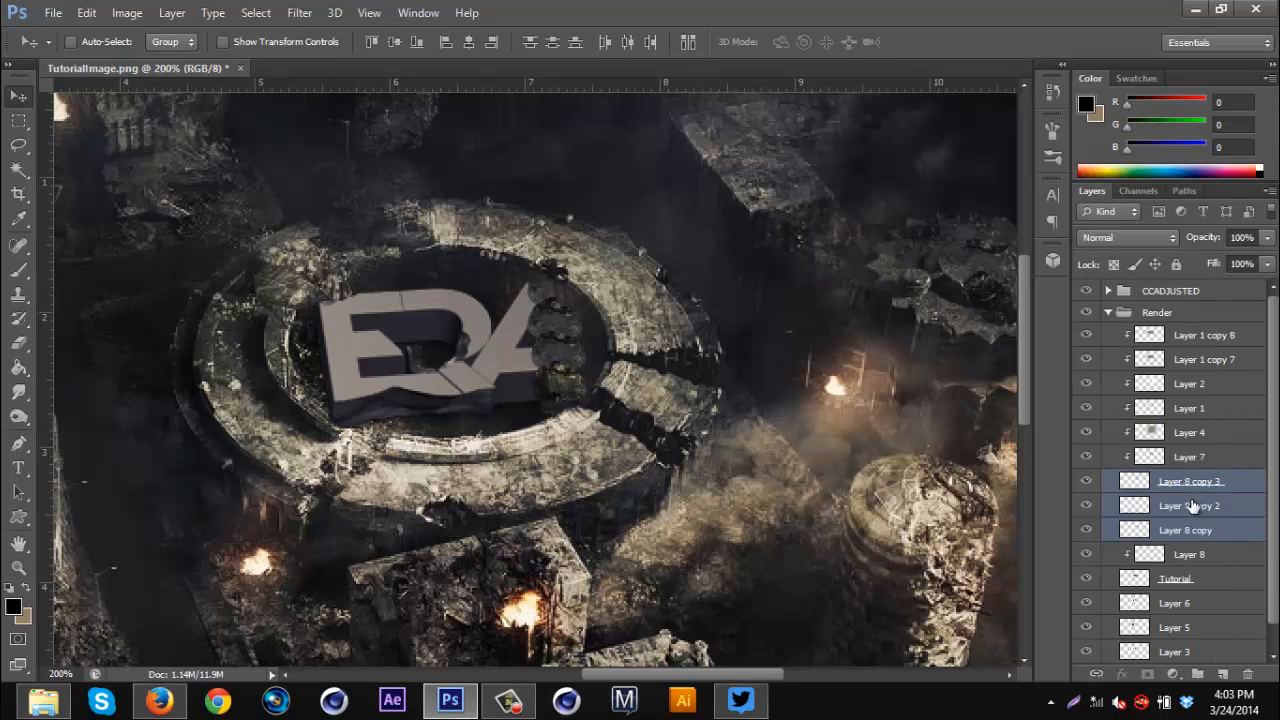
right_click(1191, 505)
click(930, 300)
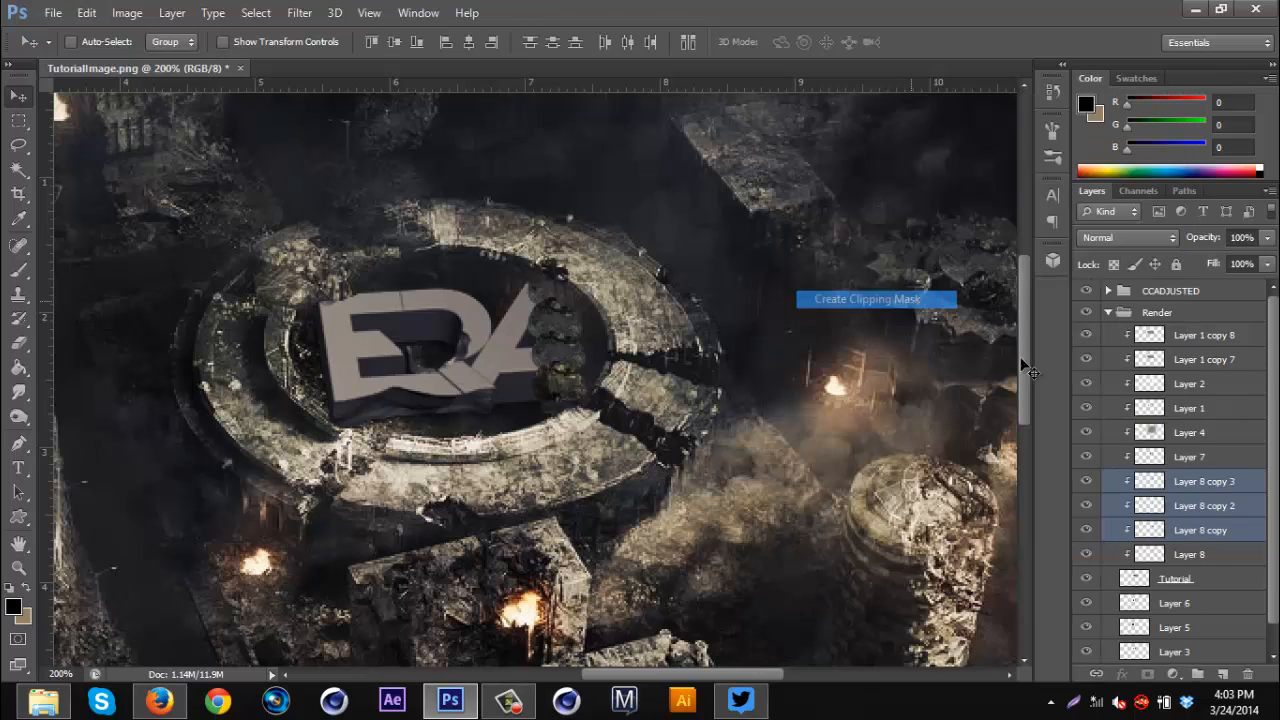
- Merge Layer 8 and its three copies into a single clipped layer
click(1211, 489)
shift+click(1188, 556)
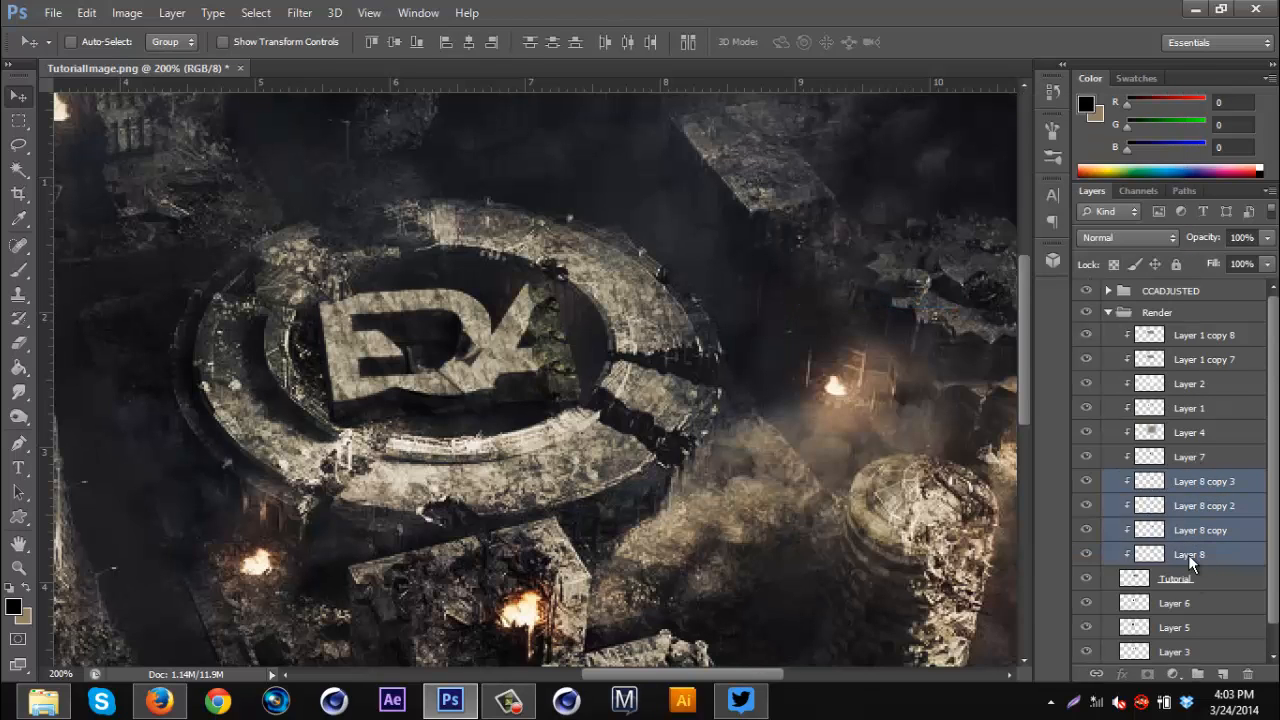
right_click(1188, 554)
click(889, 483)
- Duplicate the merged texture patch over the neighbouring part of the A, clip the copy to the Tutorial layer, and merge both patches
drag(617, 410, 533, 403)
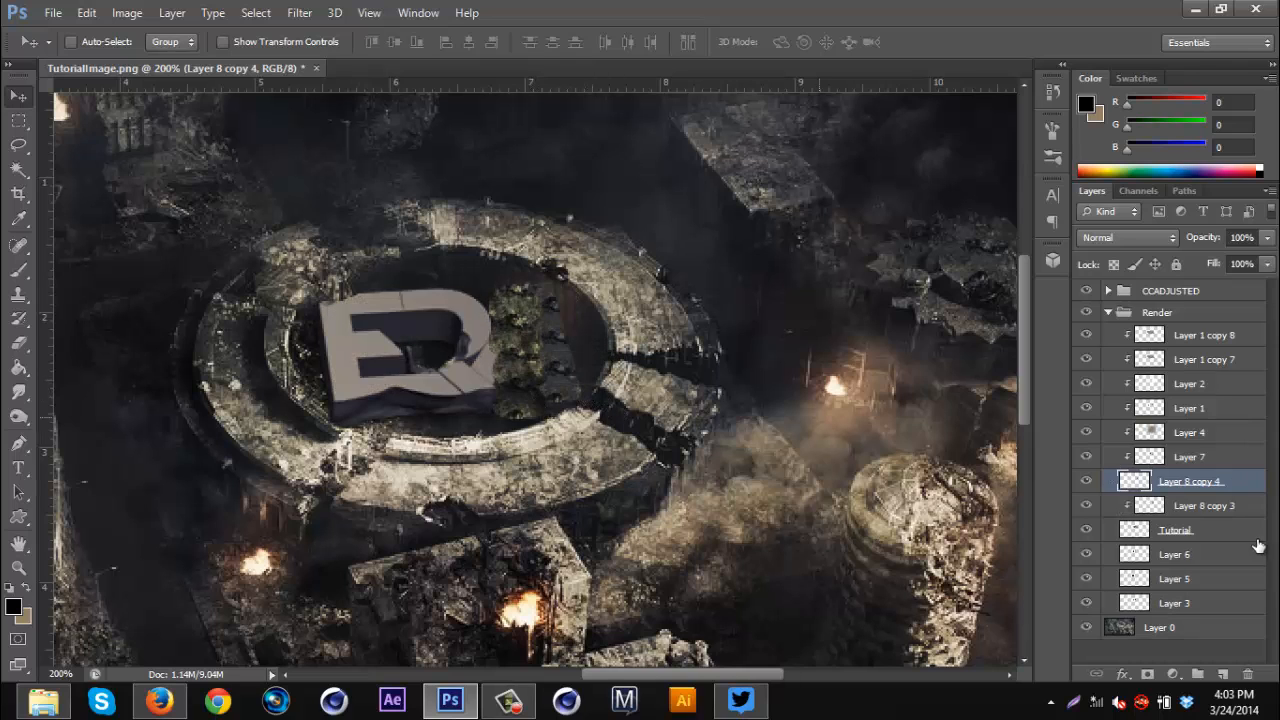
right_click(1205, 485)
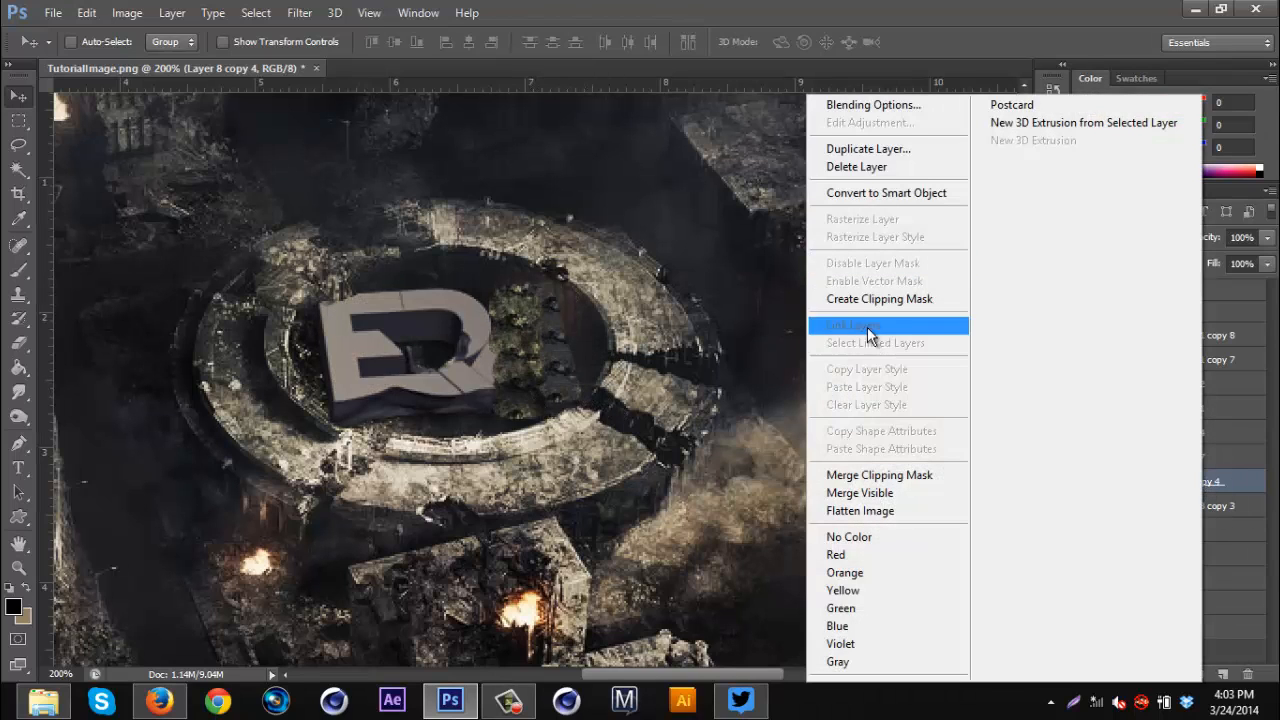
click(866, 300)
shift+click(1192, 506)
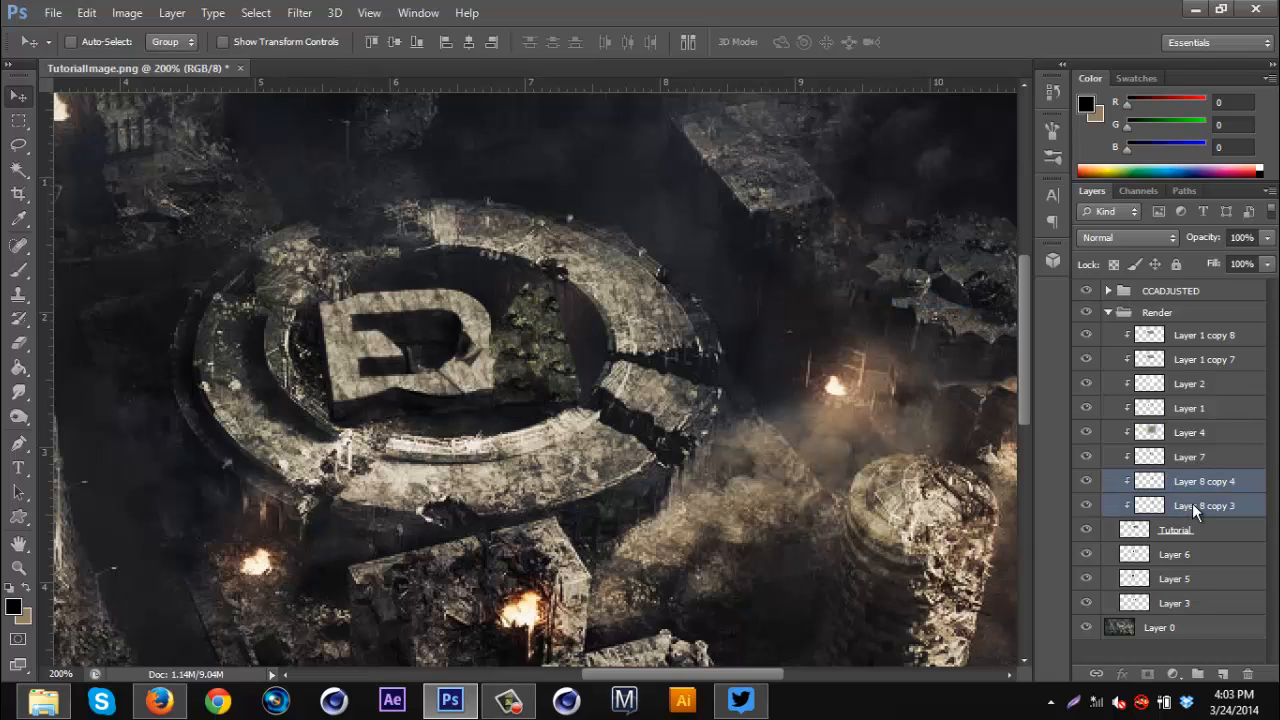
right_click(1192, 503)
click(857, 476)
- Duplicate the merged patch four times across the E, D and A, and clip all copies to the Tutorial layer
drag(560, 422, 489, 318)
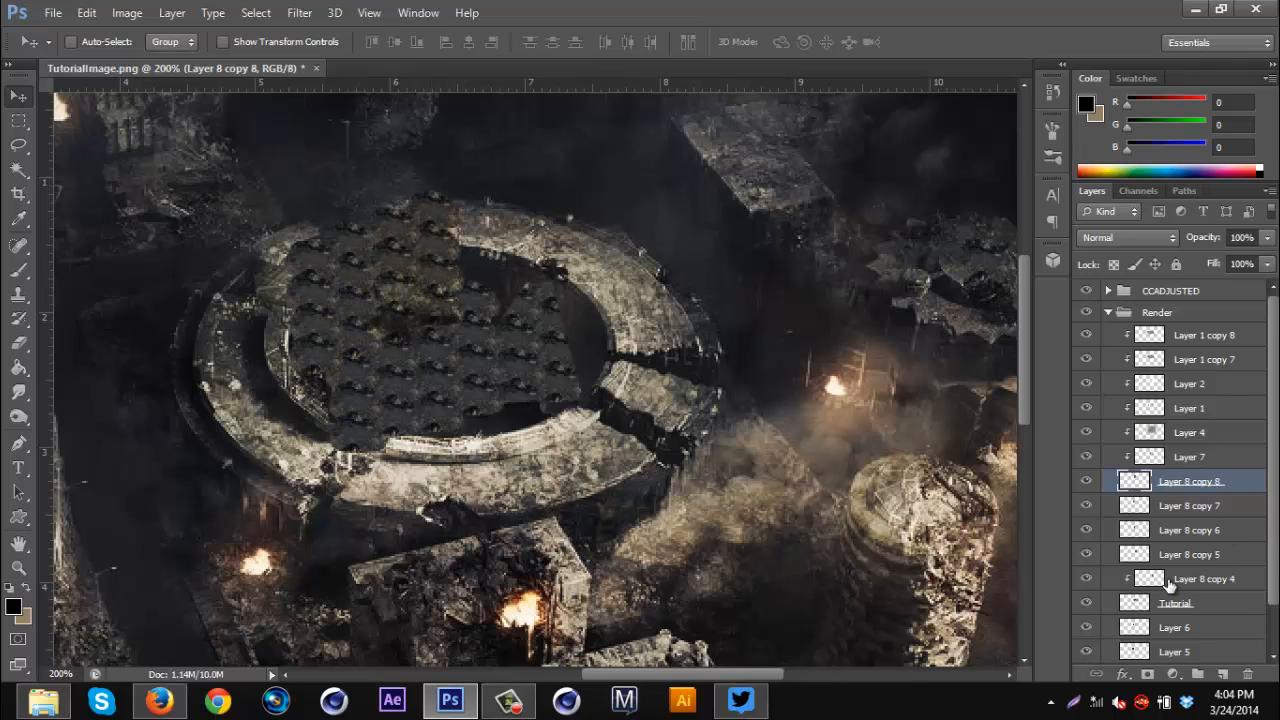
shift+click(1168, 563)
right_click(1168, 563)
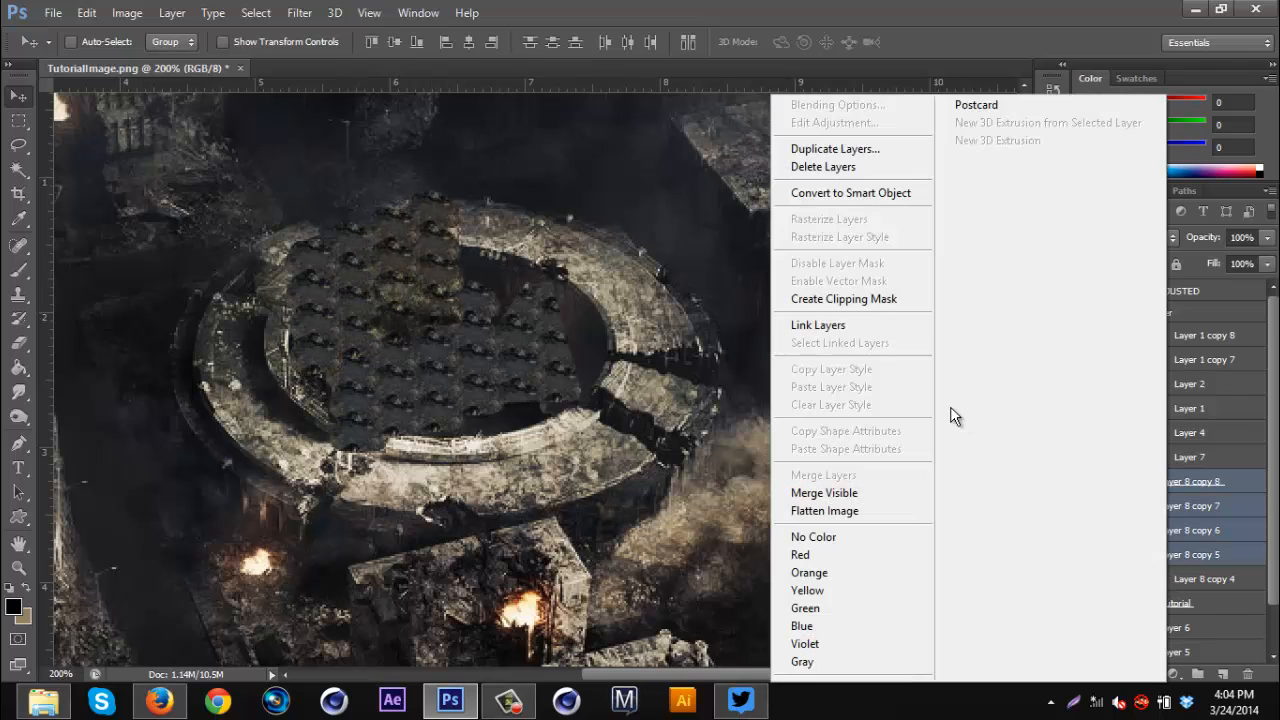
click(880, 297)
- Merge Layer 8 copy 4 through copy 8 into one texture layer and set it to Overlay at 10% opacity
click(1199, 481)
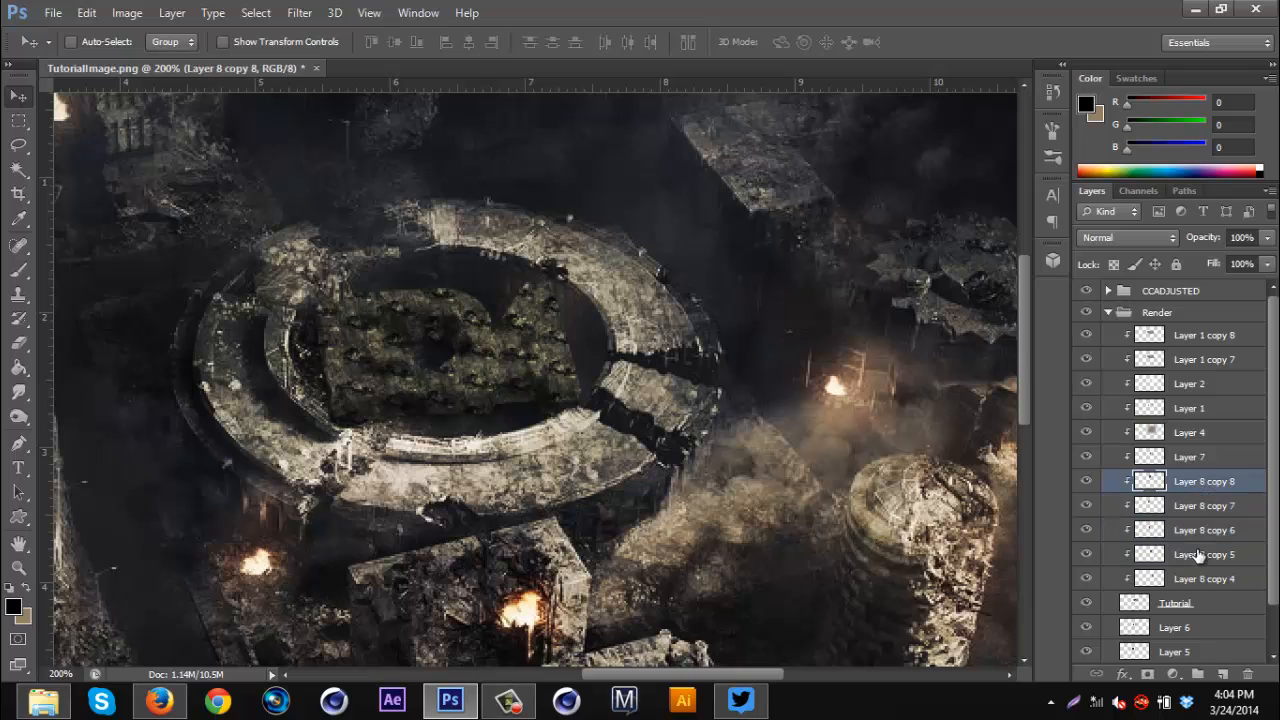
shift+click(1190, 580)
right_click(1190, 580)
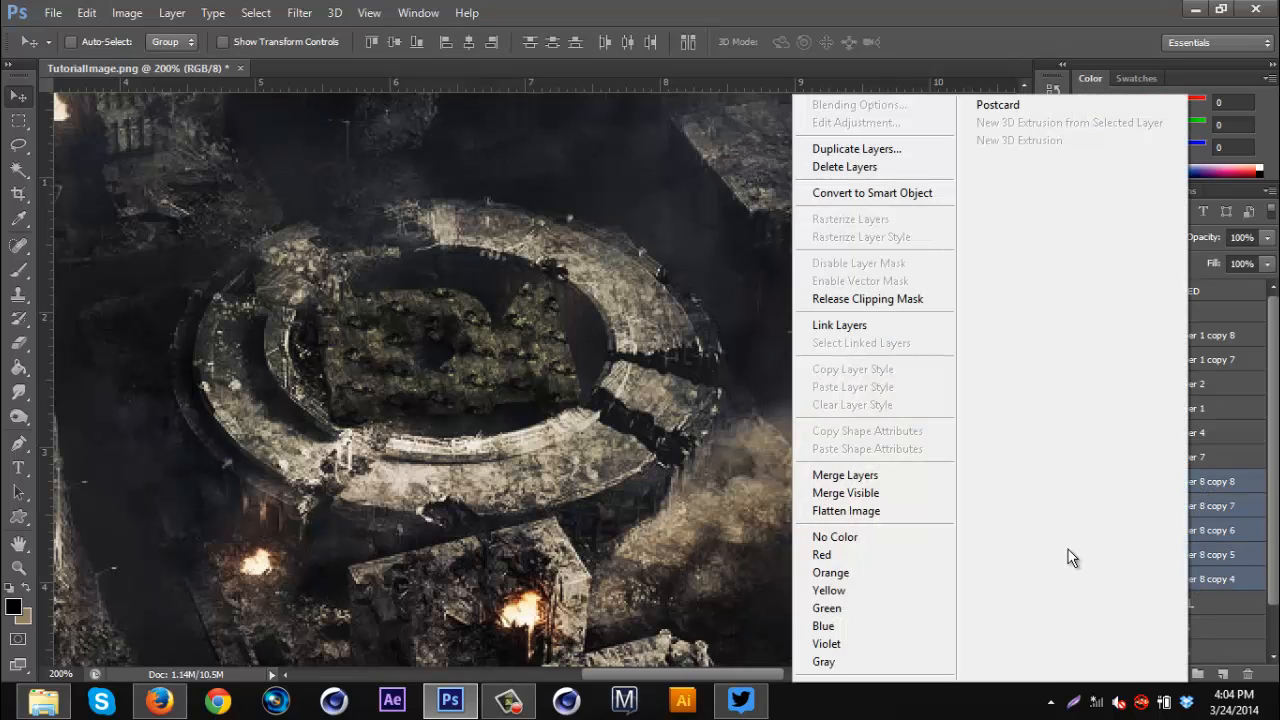
click(891, 480)
click(1154, 237)
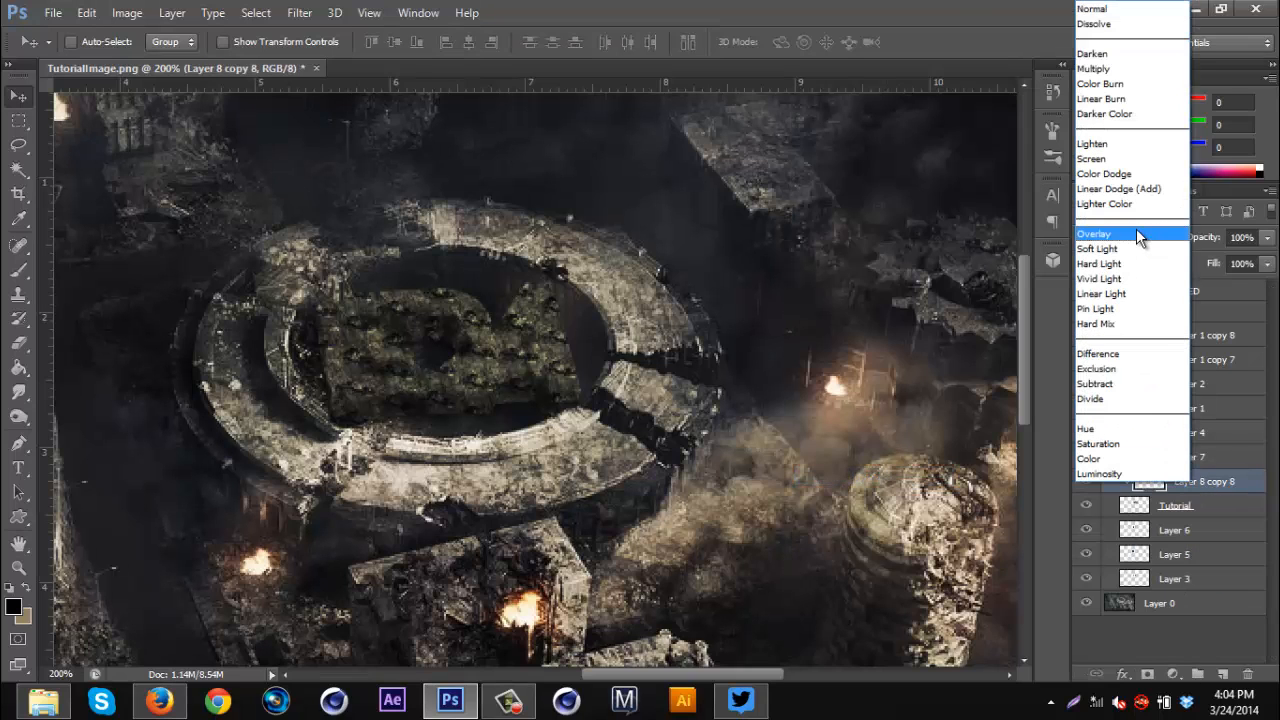
click(1136, 242)
drag(1213, 243, 1129, 246)
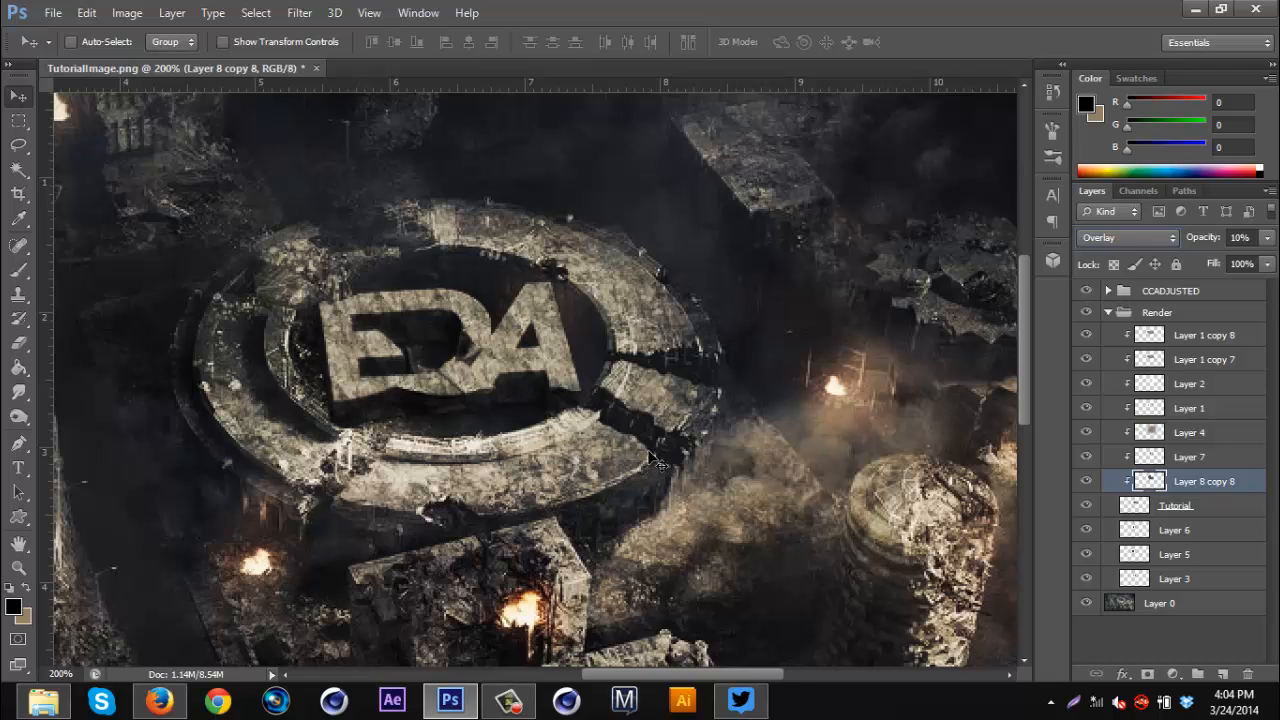
- Examine how the textured logo blends with the whole image and up close around its lower edge
key(ctrl+minus)
key(ctrl+minus)
key(ctrl+plus)
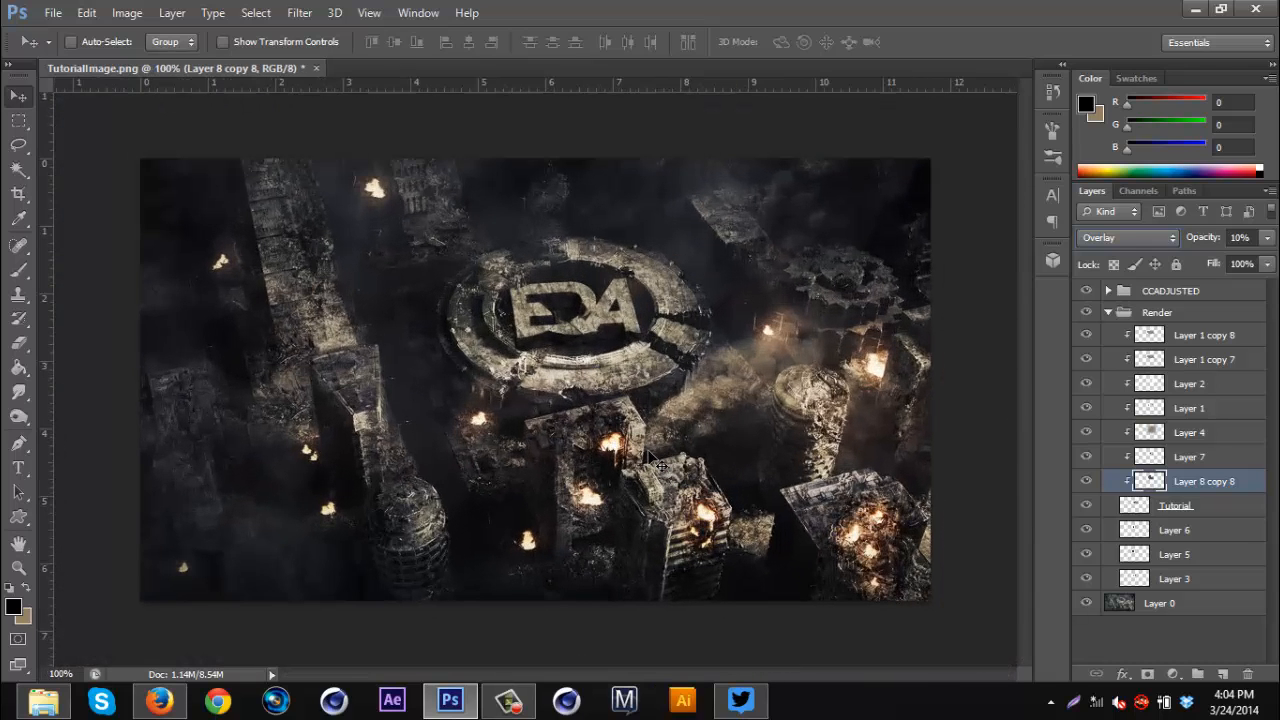
key(ctrl+plus)
key(ctrl+plus)
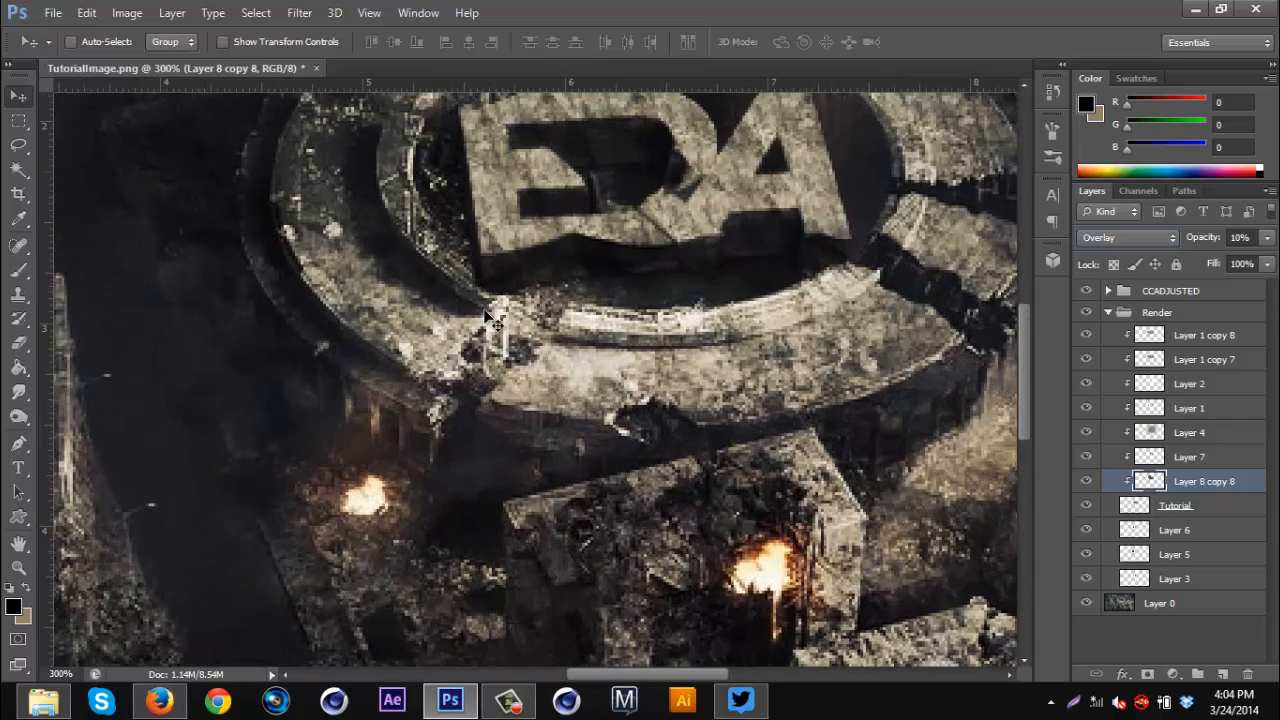
scroll(484, 318, up, 1)
key(ctrl+minus)
key(ctrl+plus)
key(ctrl+plus)
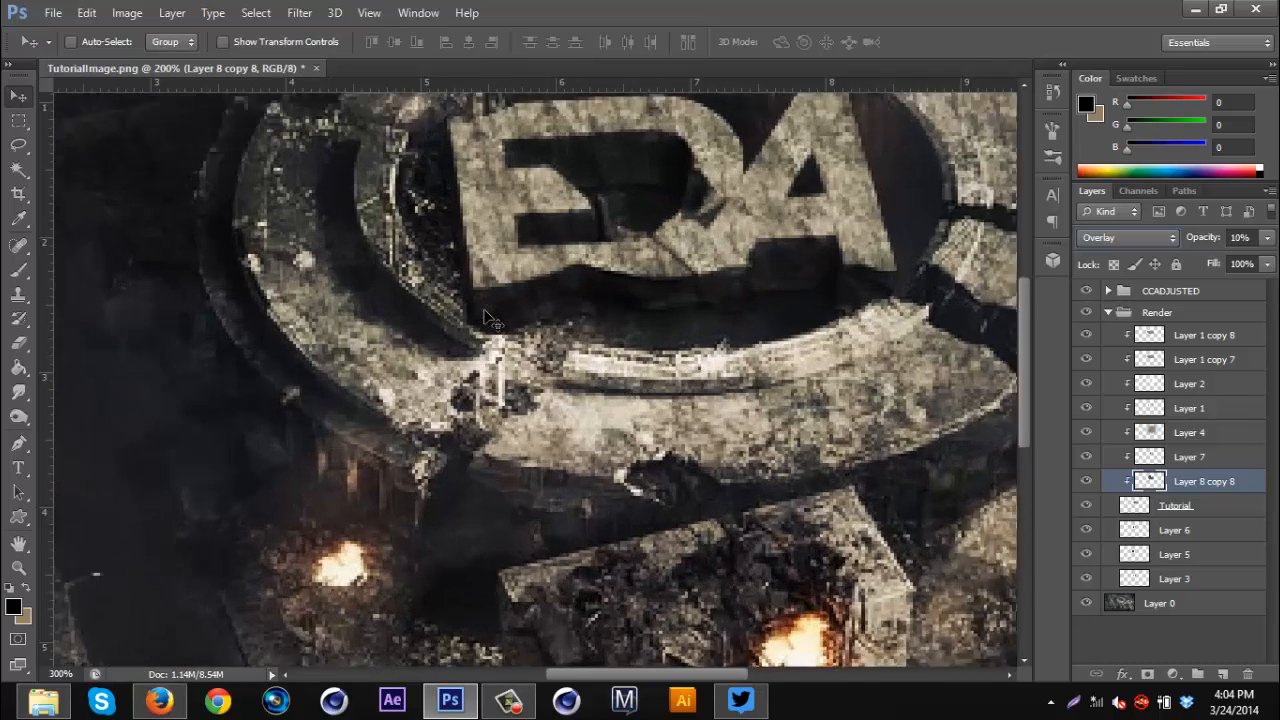
scroll(490, 385, up, 2)
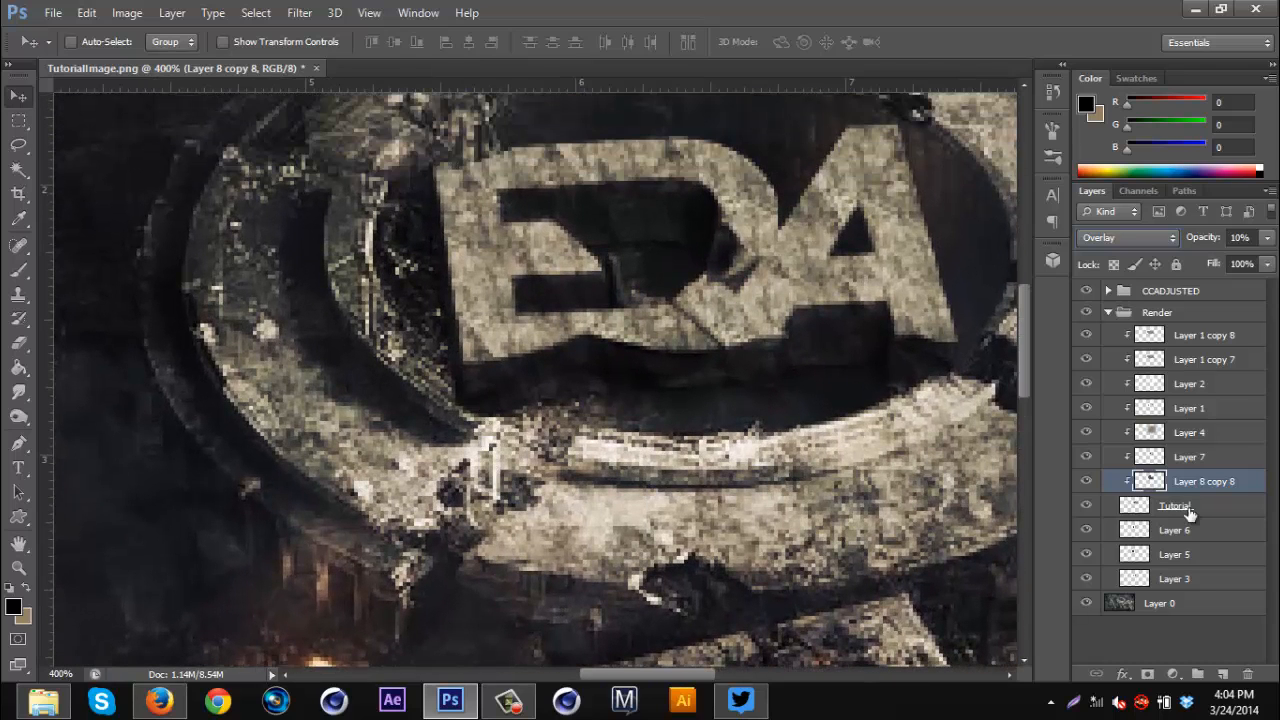
- Outline the area below the E's lower-left corner with a pen path on the Tutorial layer and make a 0-pixel feather selection
click(1202, 513)
click(18, 443)
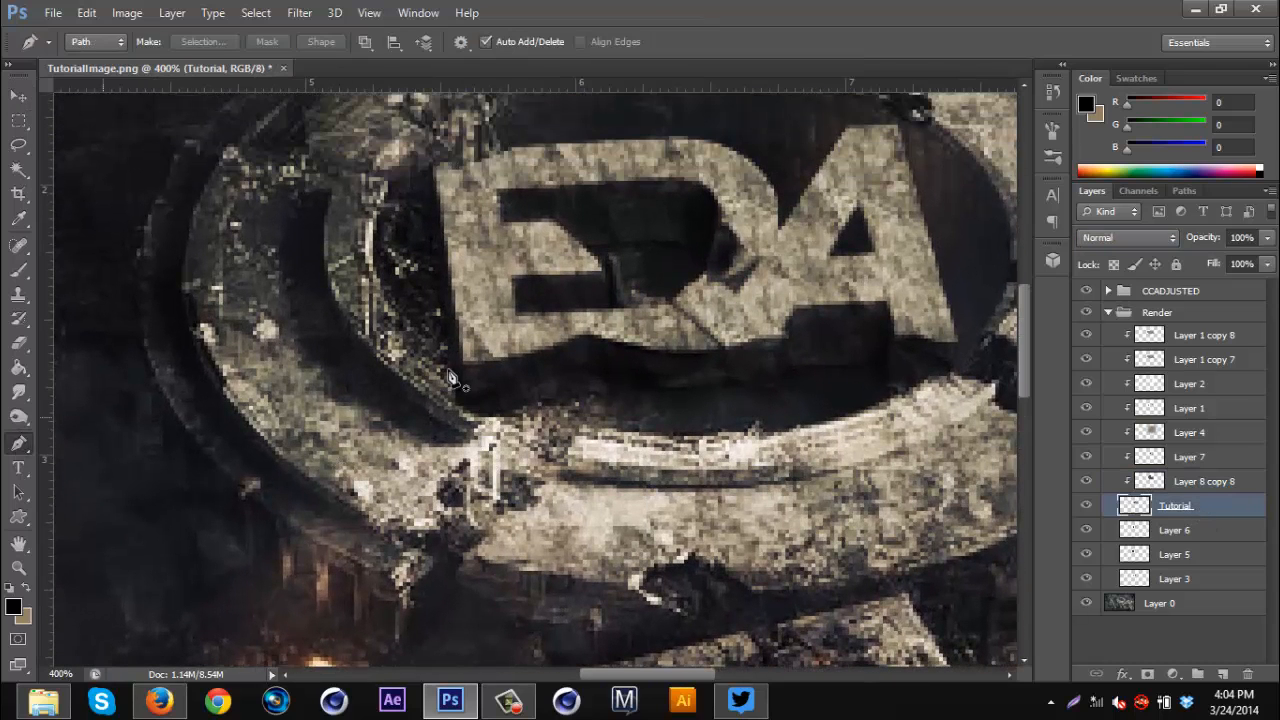
click(460, 399)
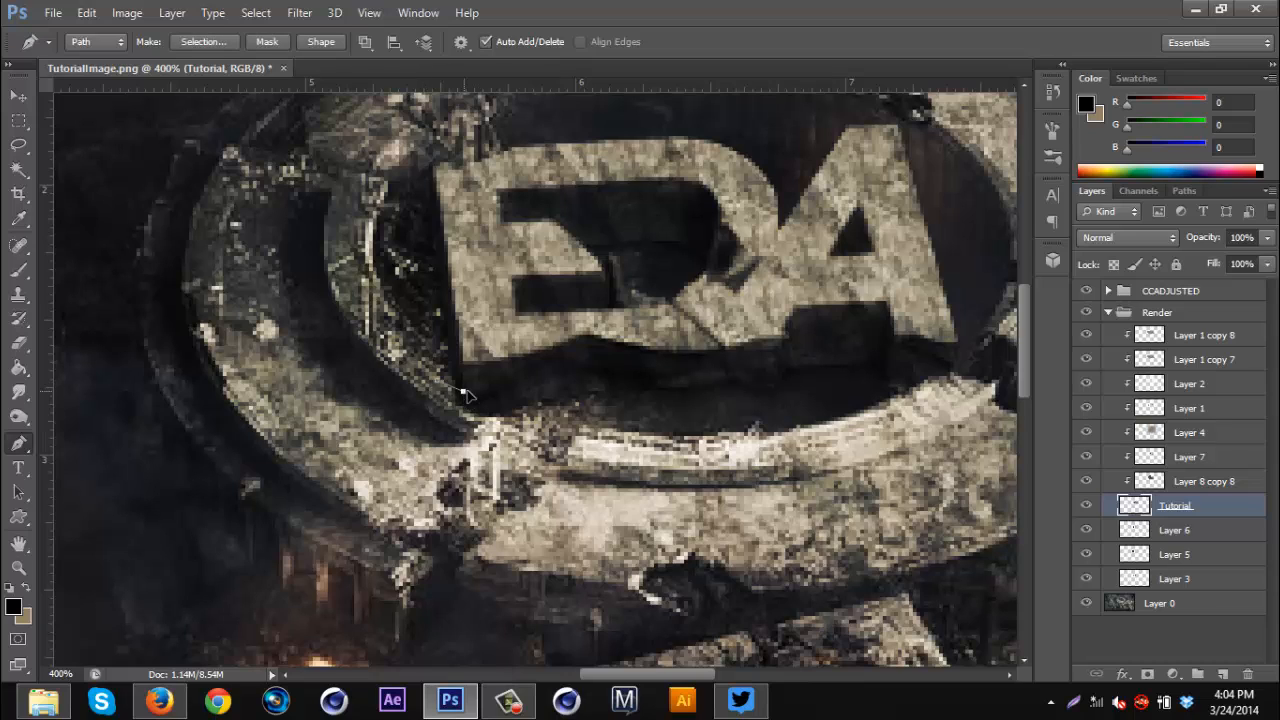
click(481, 422)
click(193, 40)
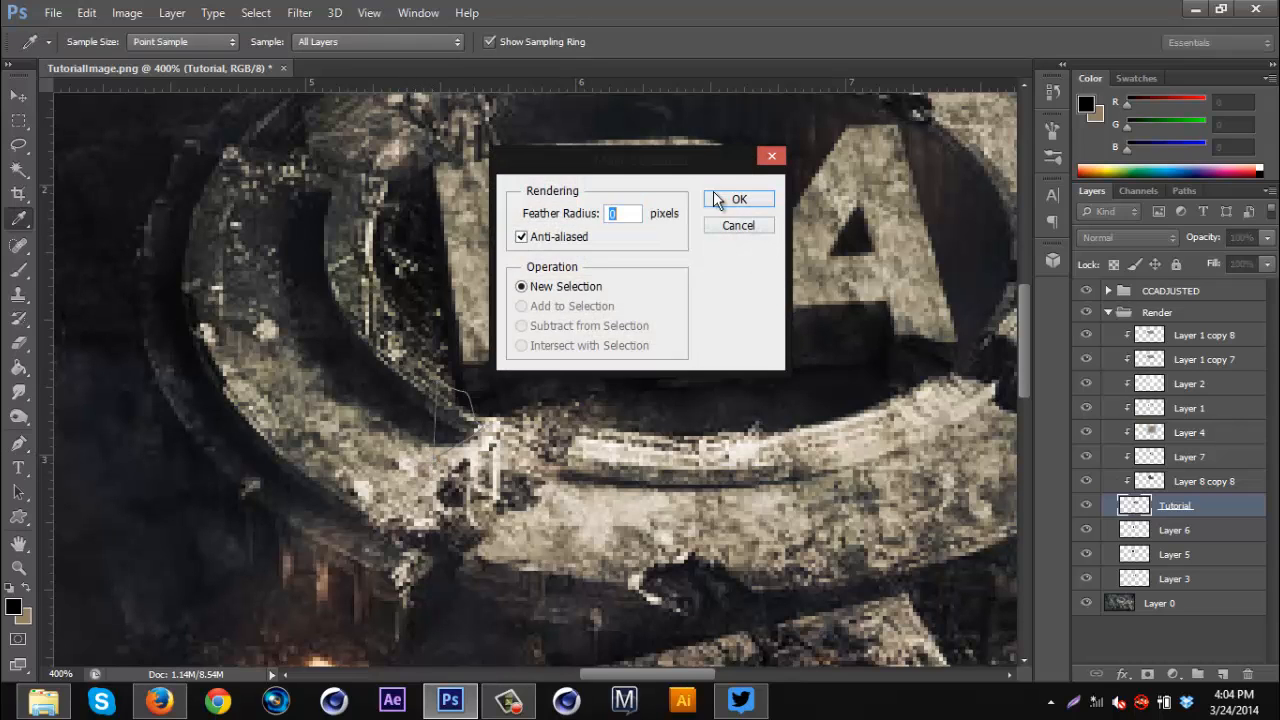
click(717, 194)
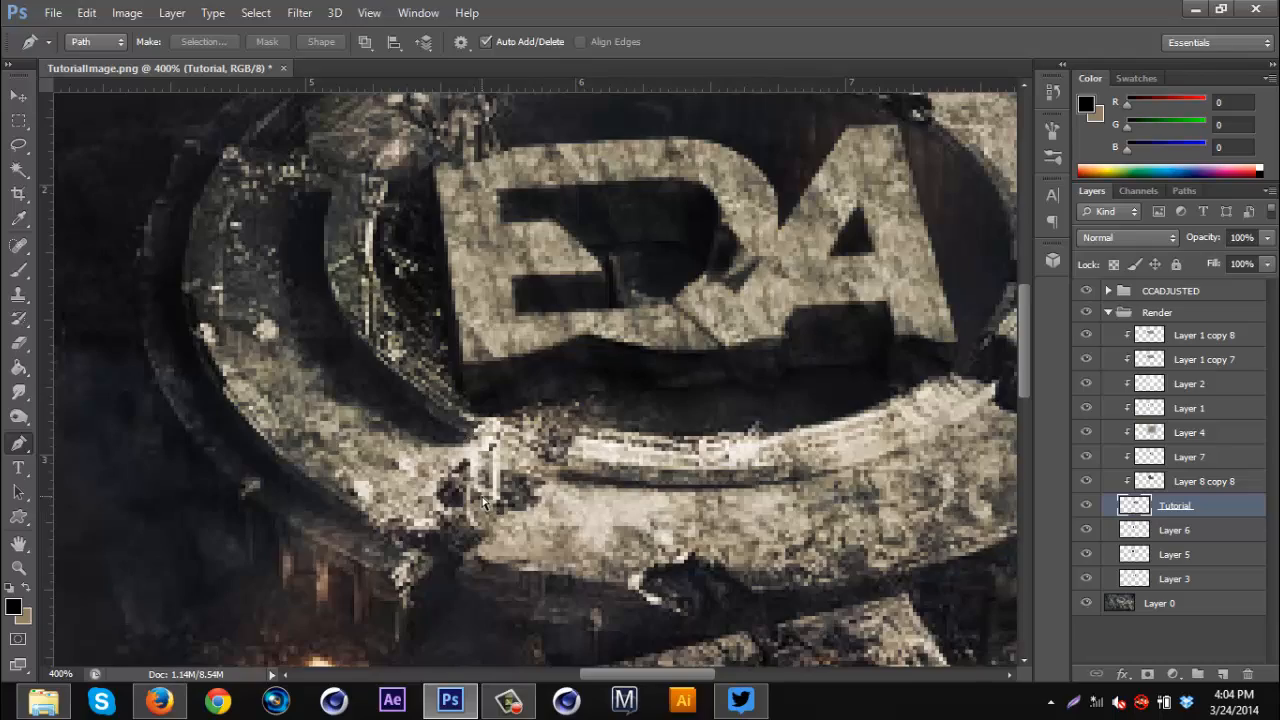
- Check the E's lower-left corner within the full city scene and again at close range
key(ctrl+minus)
key(ctrl+minus)
key(ctrl+minus)
key(ctrl+minus)
key(ctrl+plus)
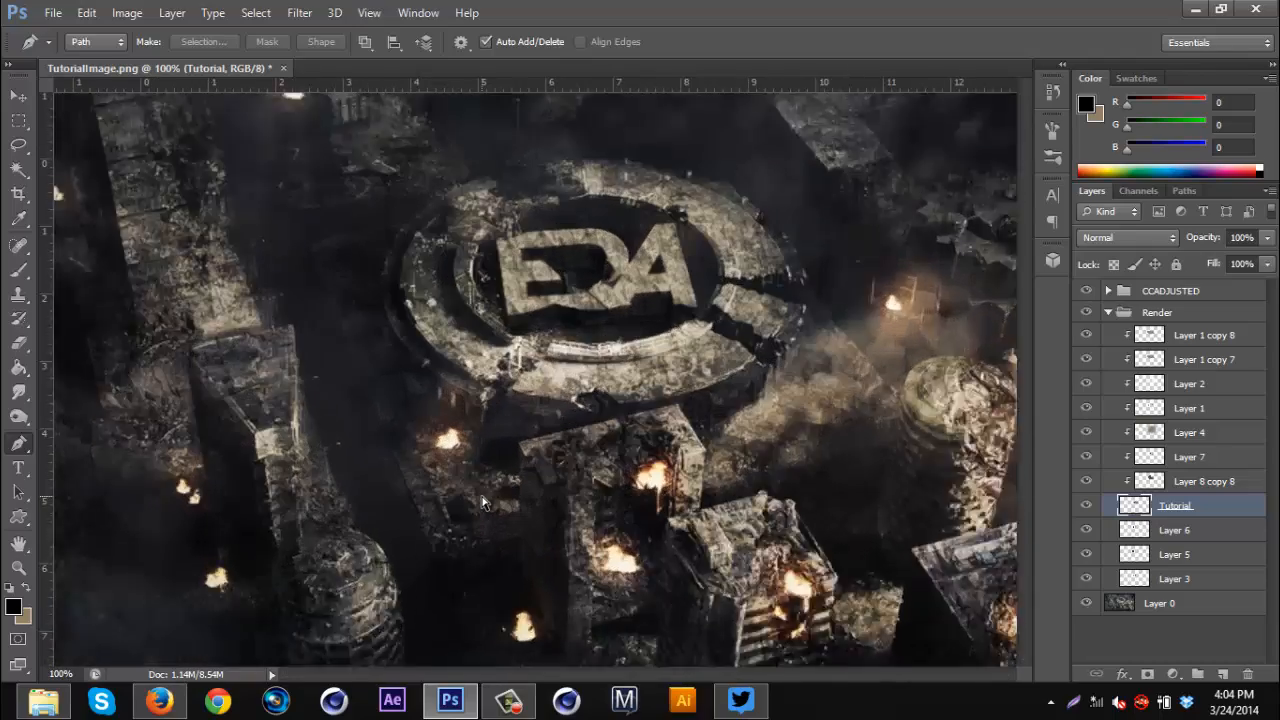
key(ctrl+plus)
key(ctrl+plus)
scroll(783, 340, up, 3)
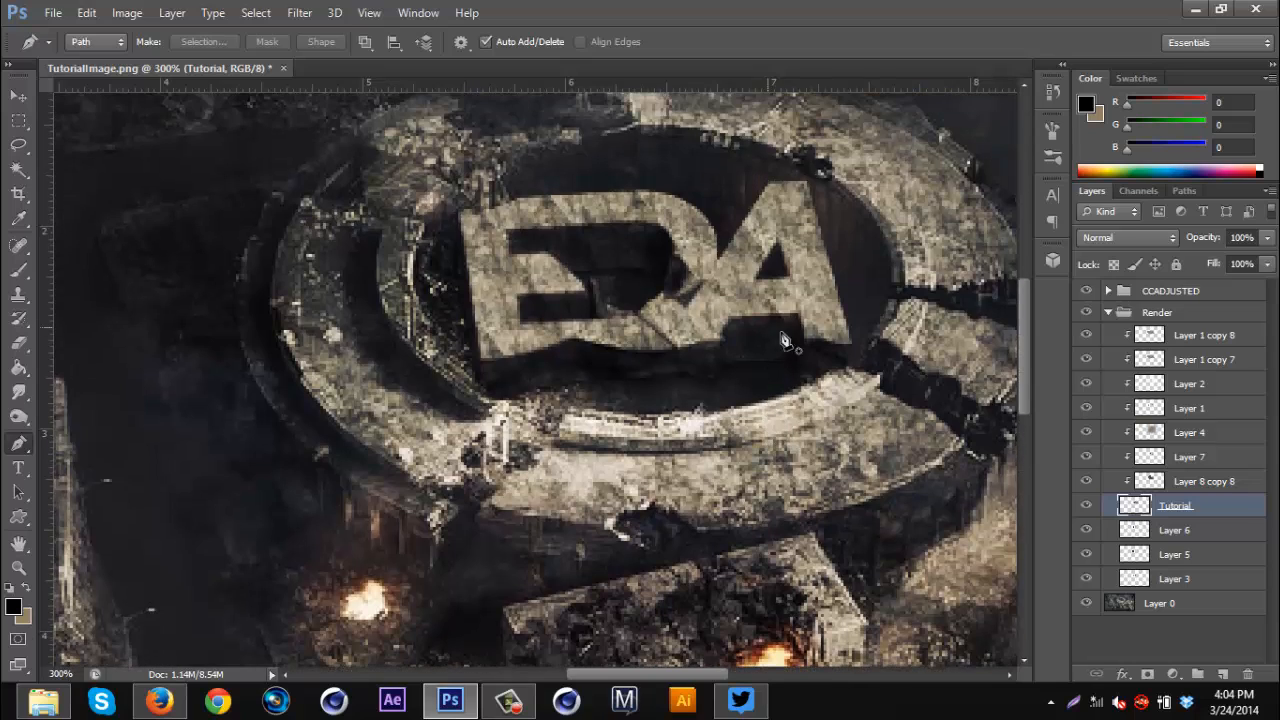
- Add a new layer clipped directly above the Tutorial layer and choose the Brush tool with a white foreground colour
click(1226, 673)
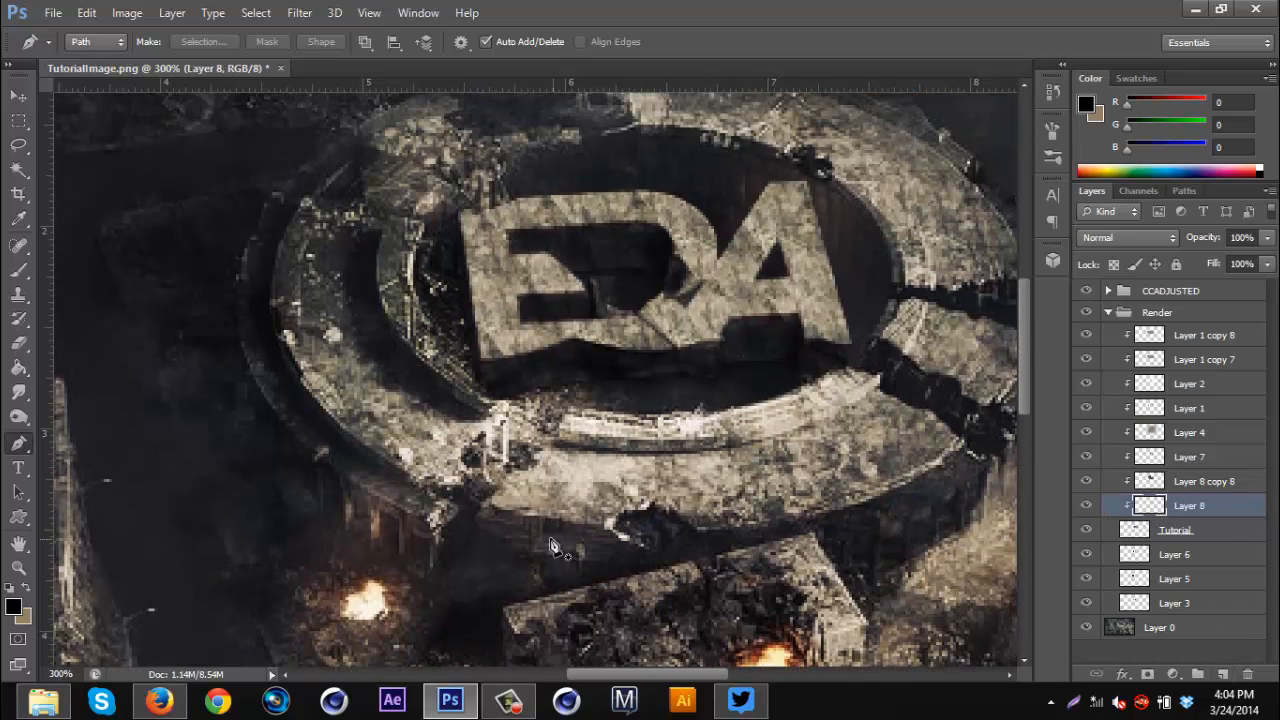
click(17, 271)
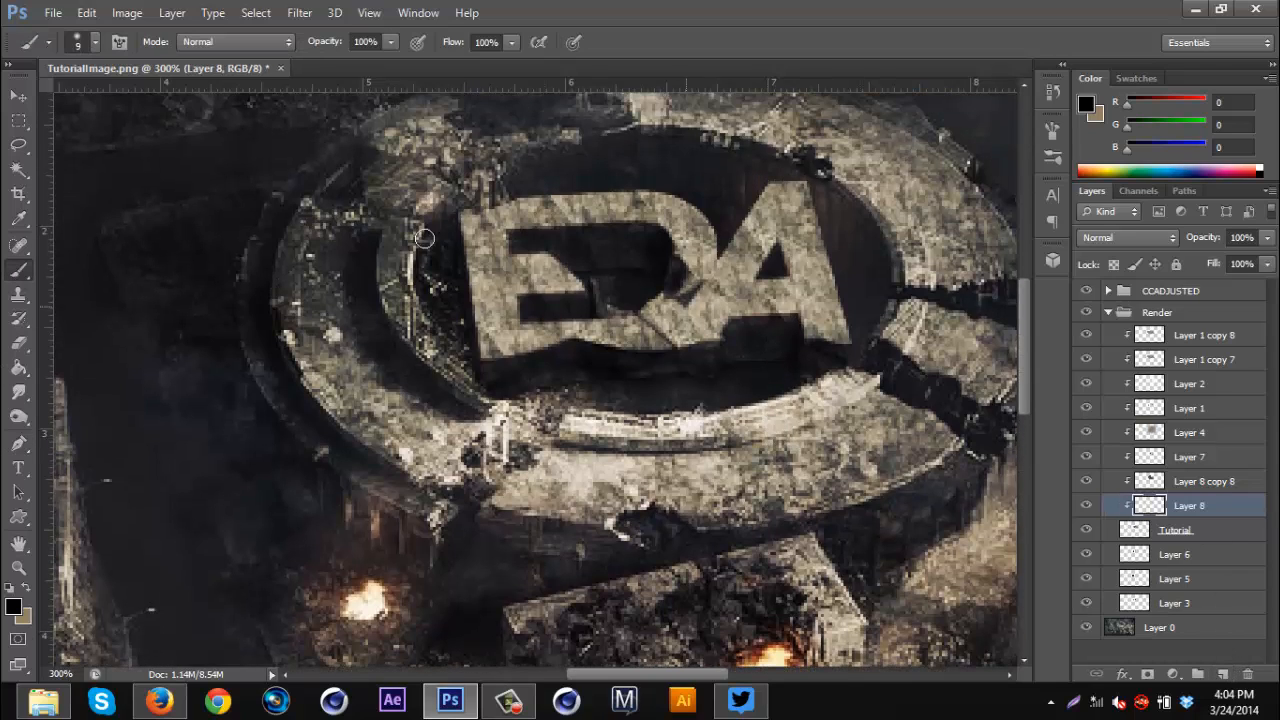
click(24, 587)
click(13, 605)
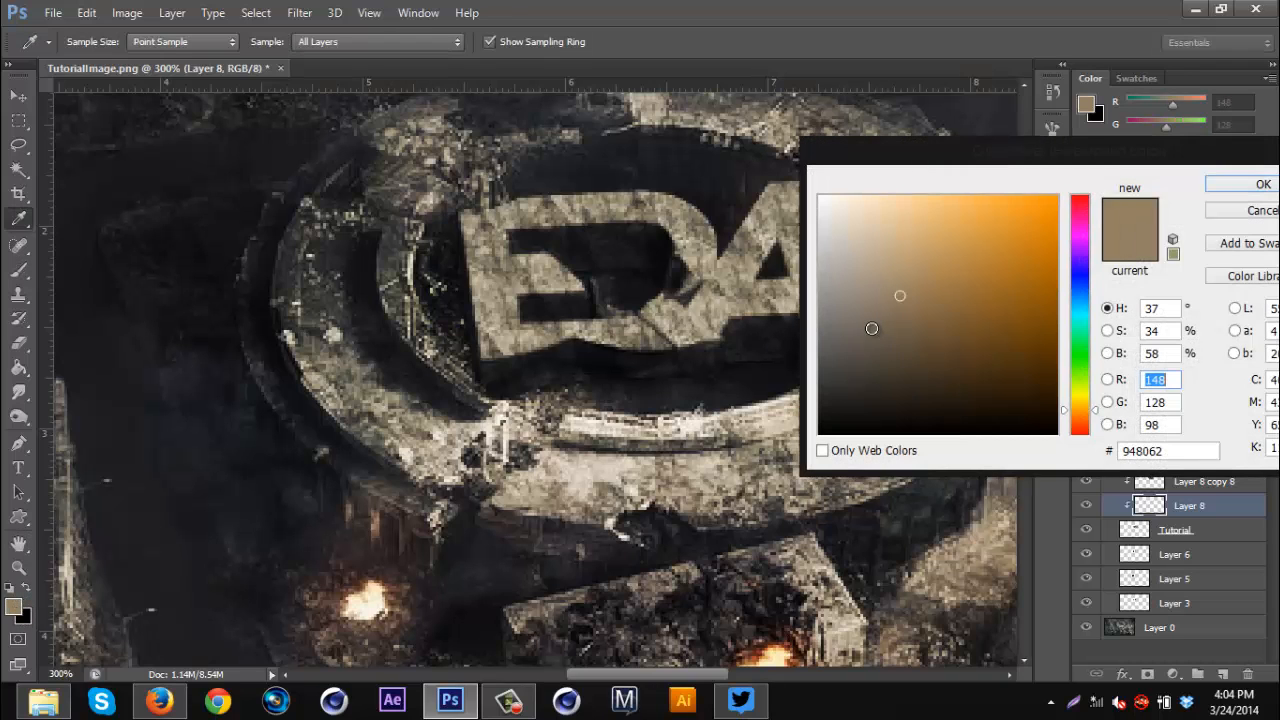
click(820, 197)
click(1231, 189)
scroll(484, 309, up, 1)
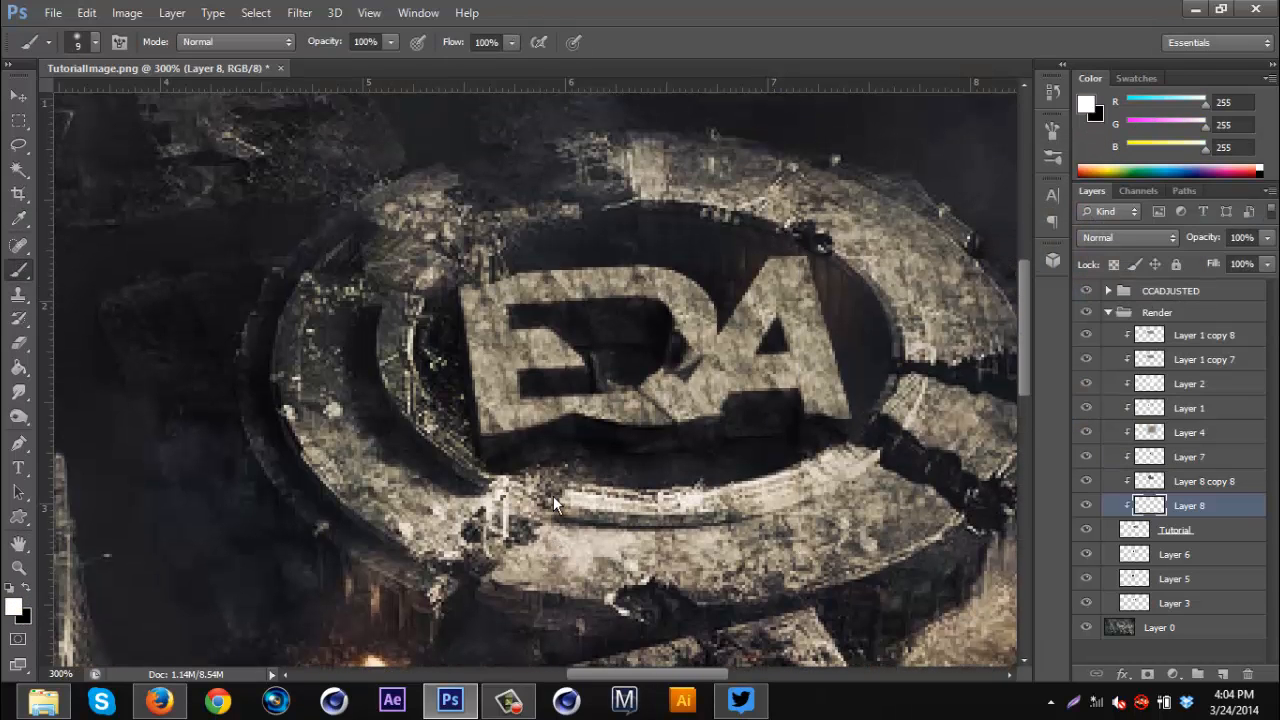
- Paint white over the faces of the EDA letters on Layer 8 and set that layer to Overlay at 10% opacity
mouse_move(484, 309)
mouse_down()
mouse_move(484, 397)
mouse_move(544, 413)
mouse_move(690, 402)
mouse_move(674, 393)
mouse_move(702, 314)
mouse_move(670, 289)
mouse_move(584, 281)
mouse_move(490, 296)
mouse_move(516, 358)
mouse_move(508, 349)
mouse_move(559, 355)
mouse_move(536, 340)
mouse_move(502, 345)
mouse_move(507, 399)
mouse_move(499, 309)
mouse_move(572, 356)
mouse_up()
mouse_move(684, 398)
mouse_down()
mouse_move(790, 278)
mouse_move(805, 285)
mouse_up()
mouse_move(816, 346)
mouse_down()
mouse_move(828, 405)
mouse_move(796, 270)
mouse_move(763, 286)
mouse_move(721, 382)
mouse_move(805, 374)
mouse_move(746, 364)
mouse_up()
click(1142, 241)
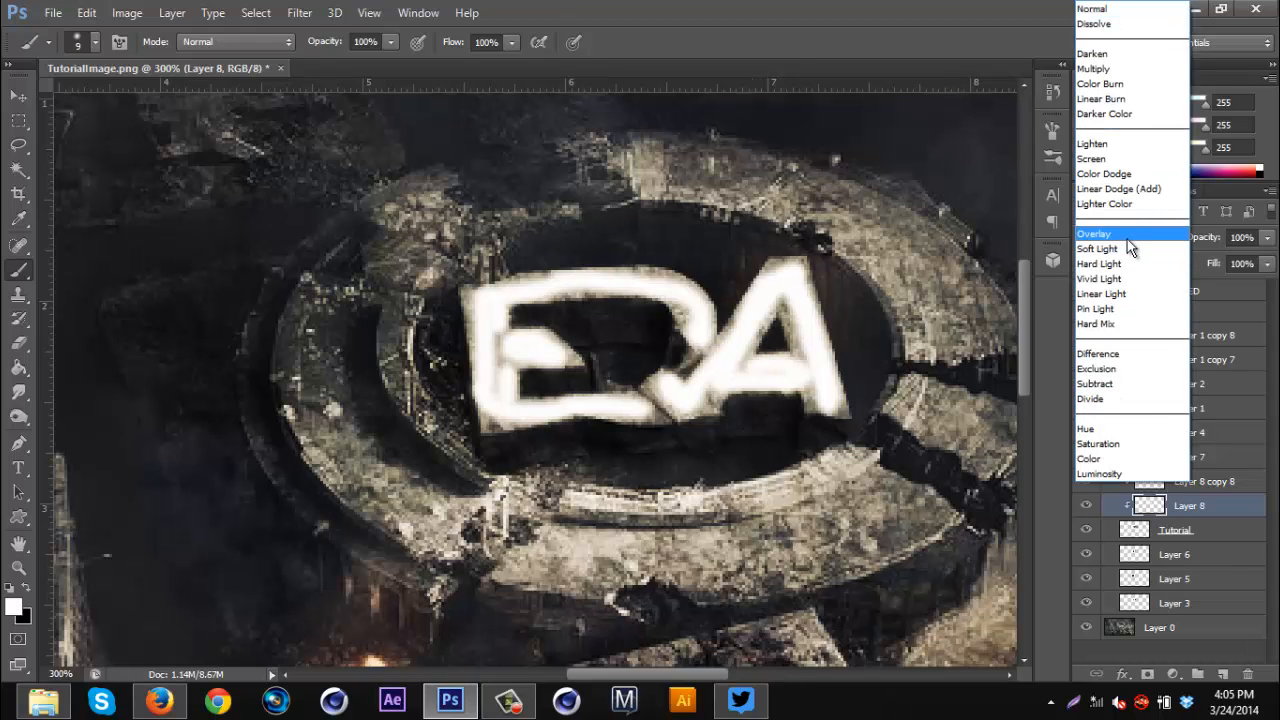
click(1122, 234)
drag(1199, 245, 1121, 262)
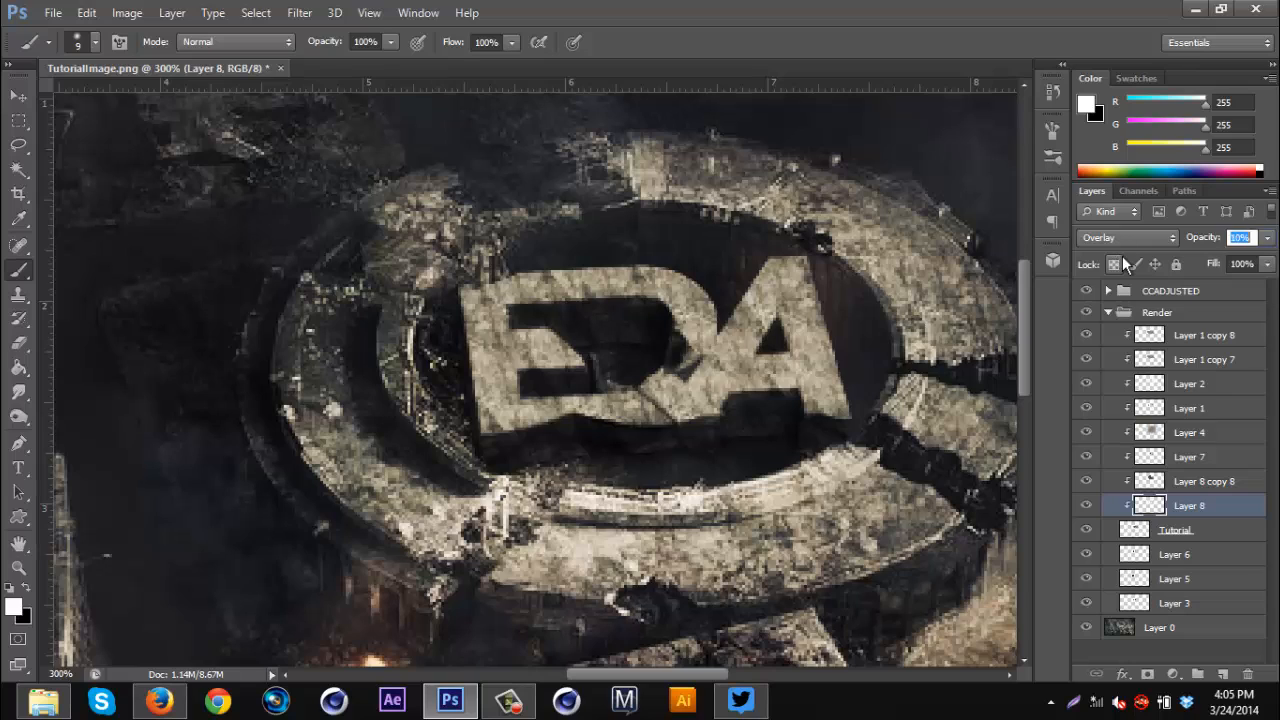
- Add another clipped layer above the Tutorial layer and paint black shadows along the logo's lower side and inside the D
click(1212, 533)
click(1220, 675)
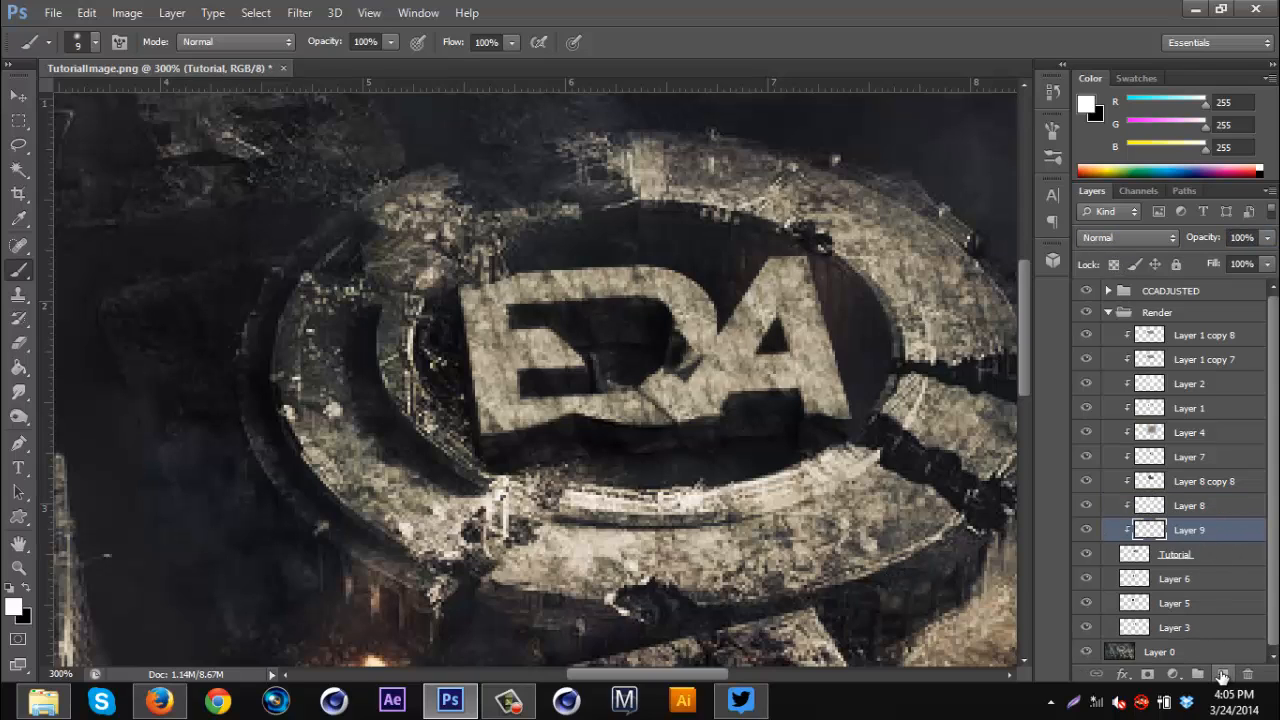
click(25, 598)
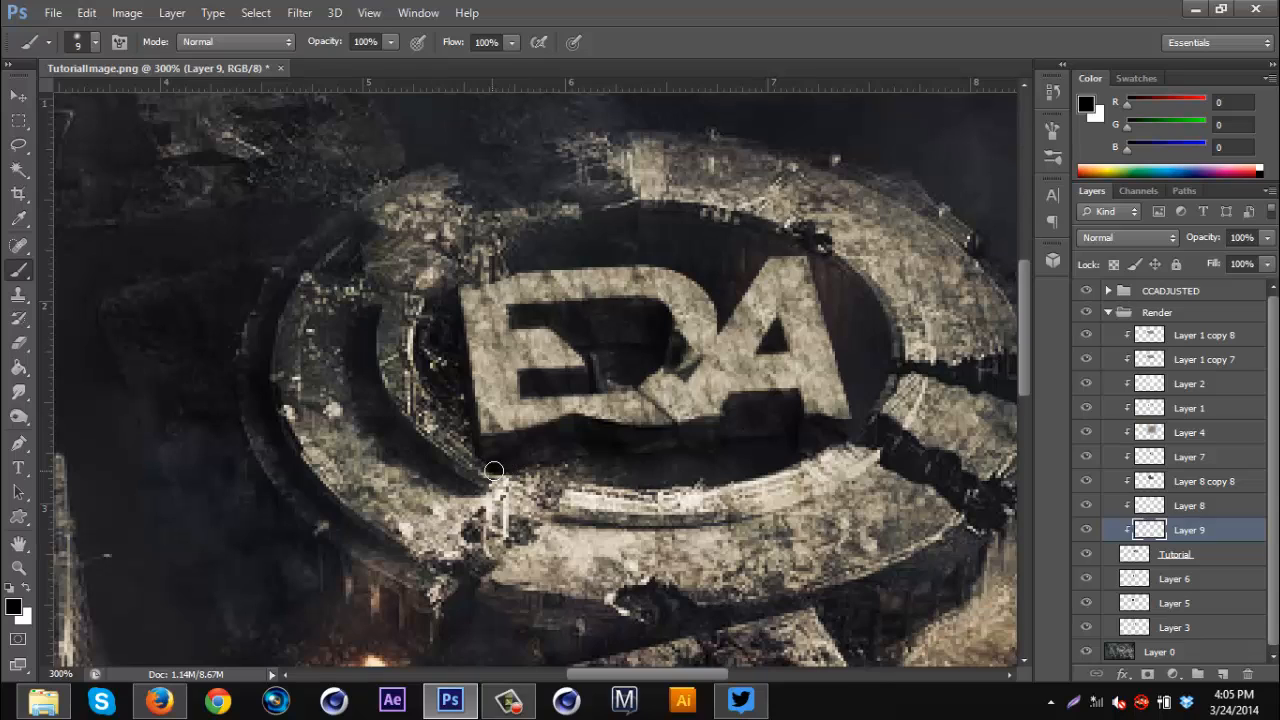
mouse_move(493, 470)
mouse_down()
mouse_move(634, 452)
mouse_move(493, 470)
mouse_up()
mouse_move(668, 447)
mouse_down()
mouse_move(765, 427)
mouse_move(833, 455)
mouse_up()
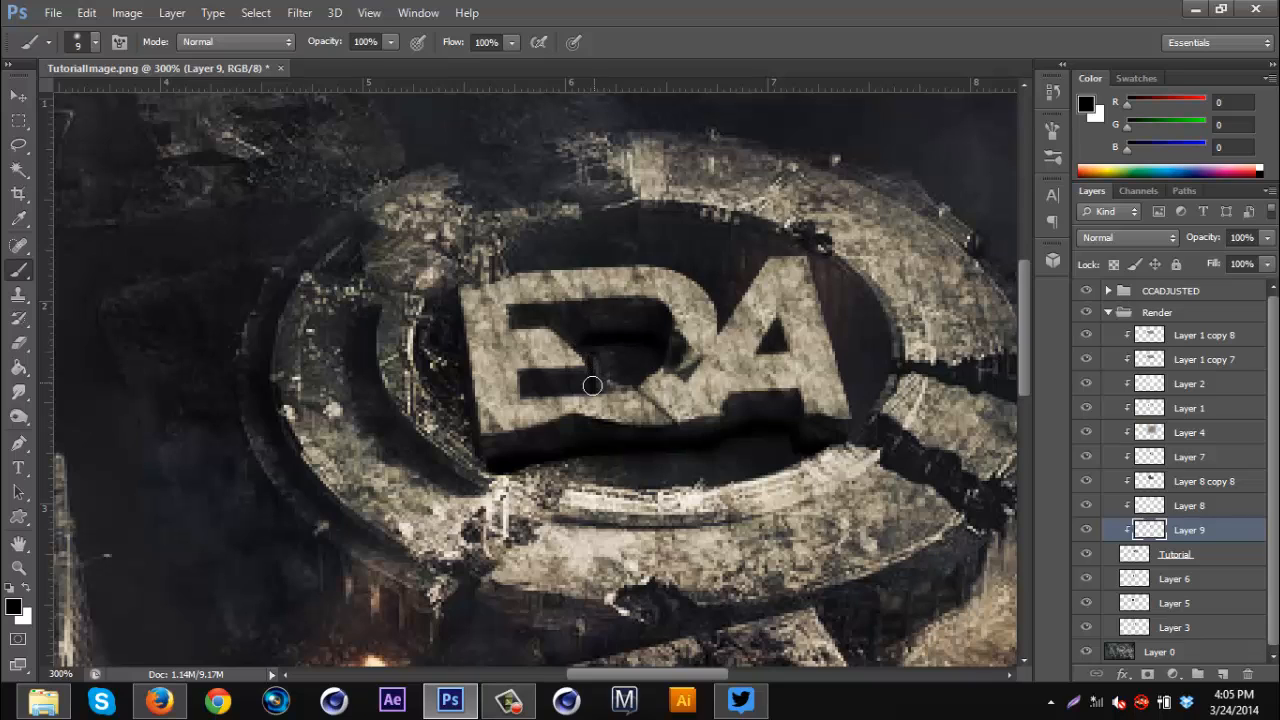
- Reduce the brush to 5 px and paint black shadows along the inner edges of the E's openings
click(95, 43)
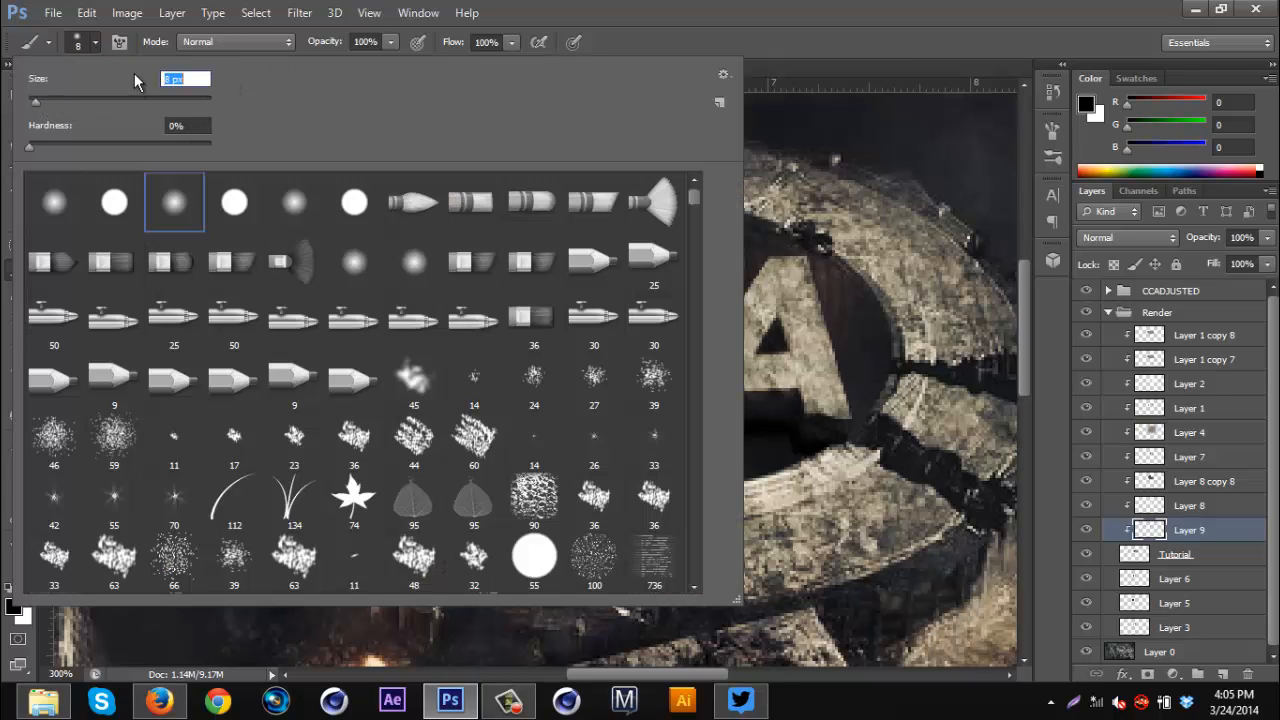
click(917, 16)
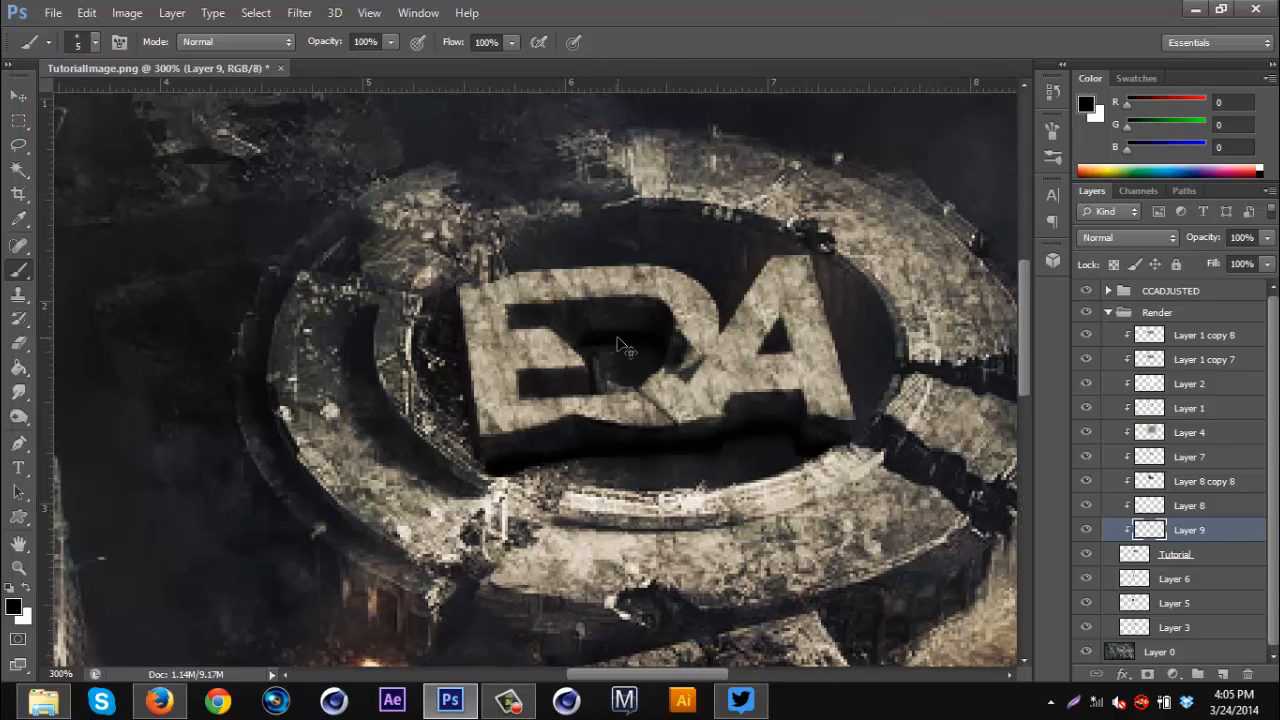
key(ctrl+plus)
key(ctrl+plus)
key(ctrl+plus)
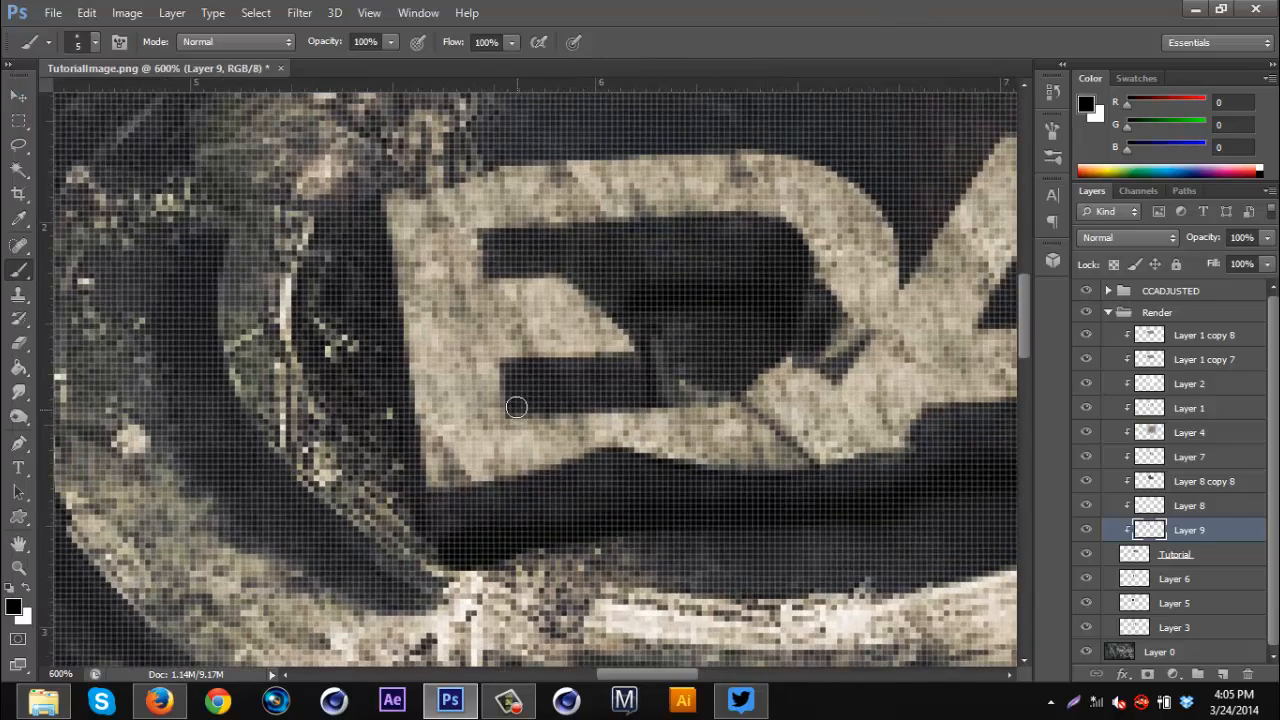
drag(506, 405, 682, 395)
key(ctrl+minus)
key(ctrl+minus)
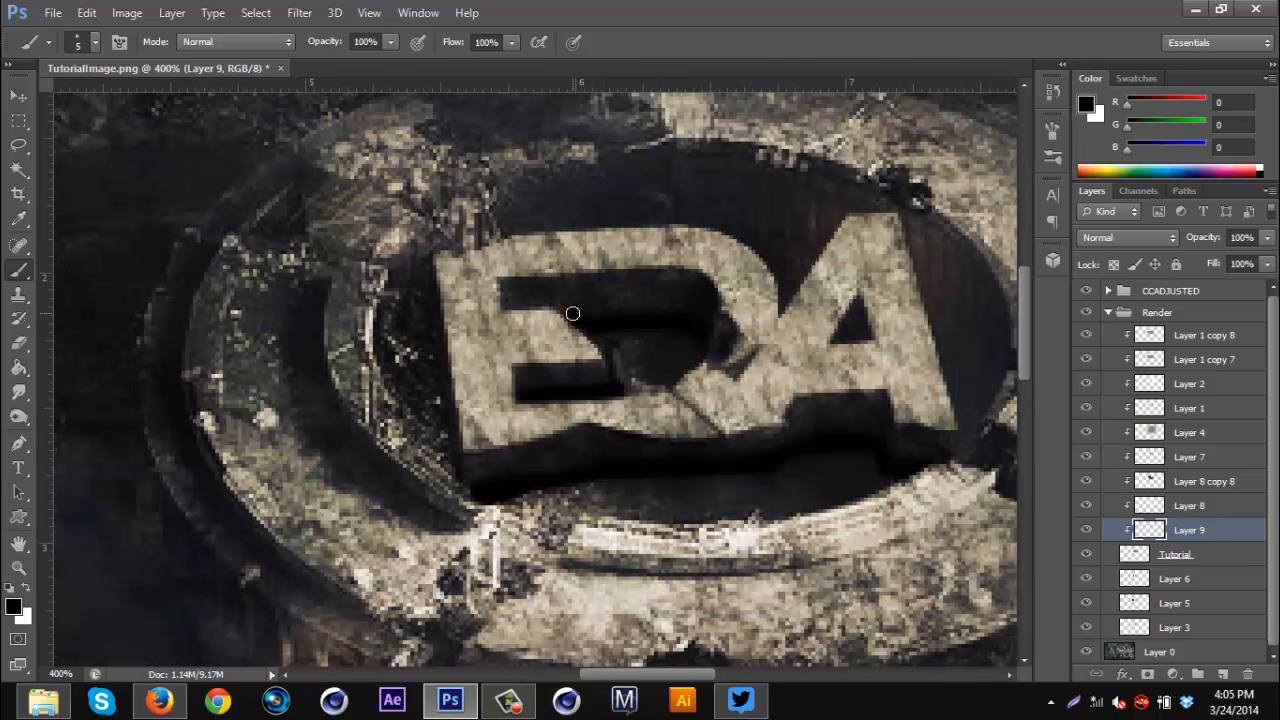
- Set the black shadow layer, Layer 9, to Overlay at 50% opacity and check it against the whole image
click(1132, 237)
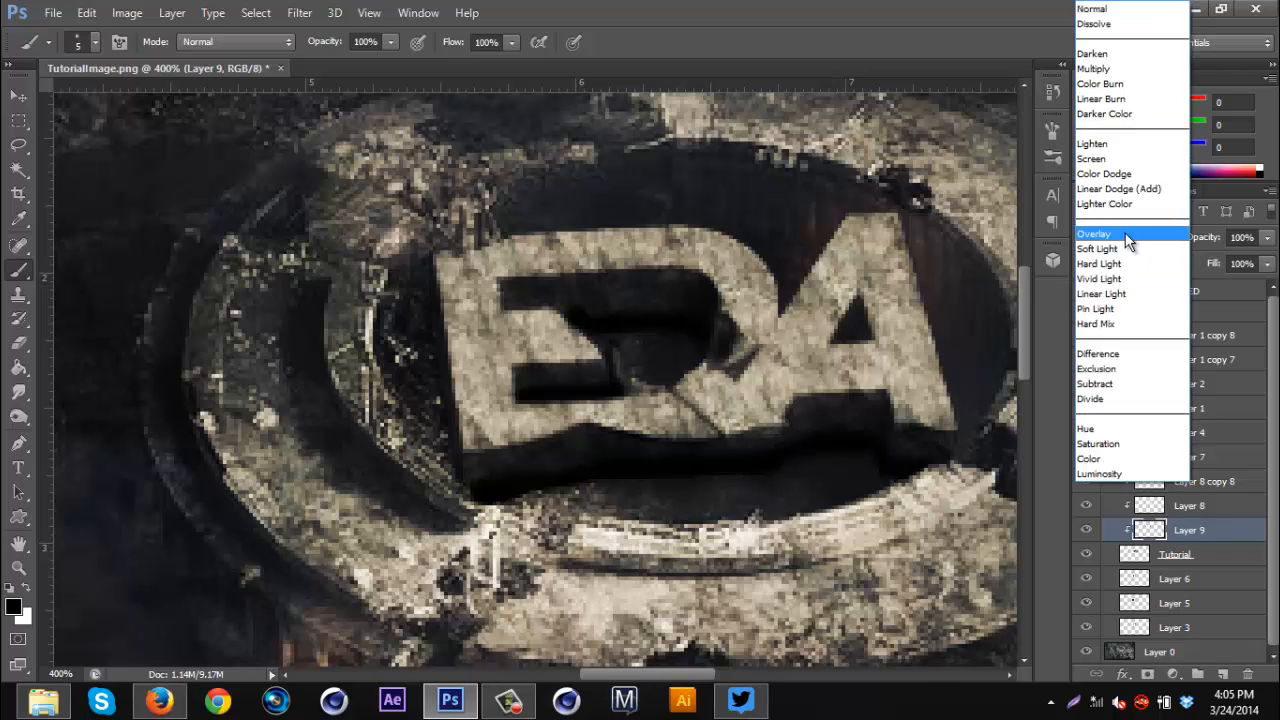
click(1130, 237)
drag(1210, 240, 1160, 247)
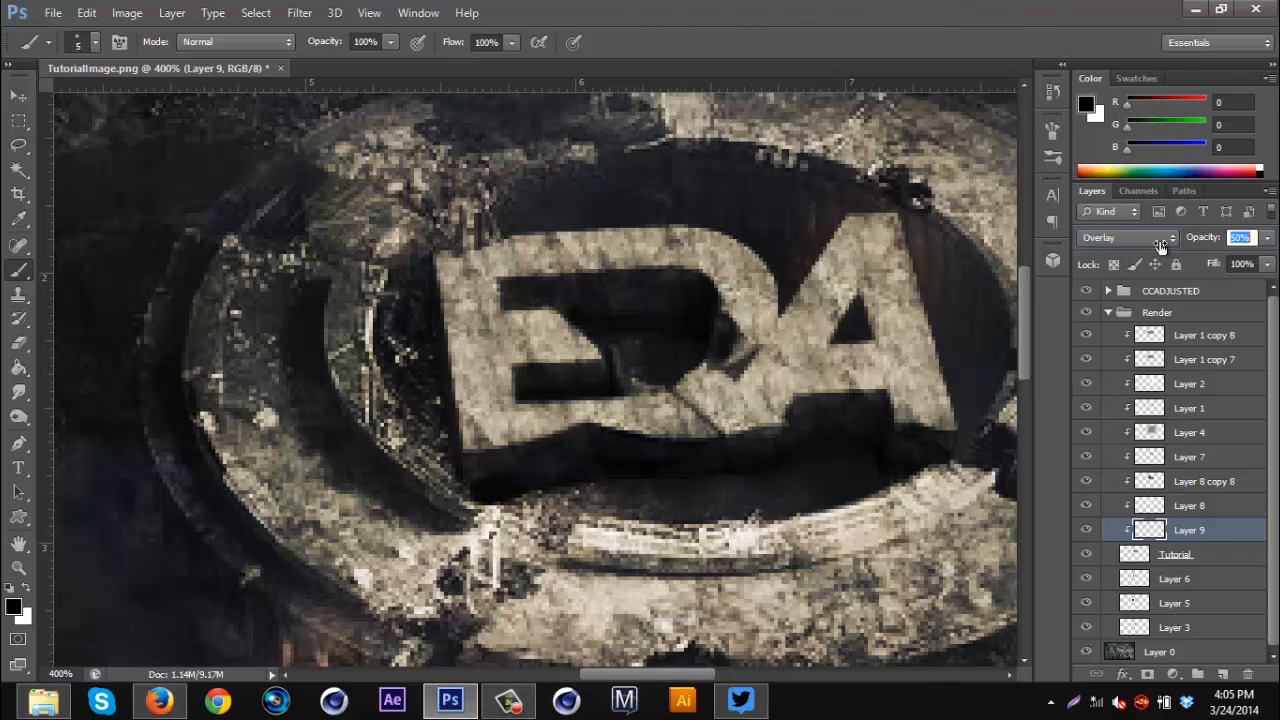
key(ctrl+minus)
key(ctrl+minus)
key(ctrl+minus)
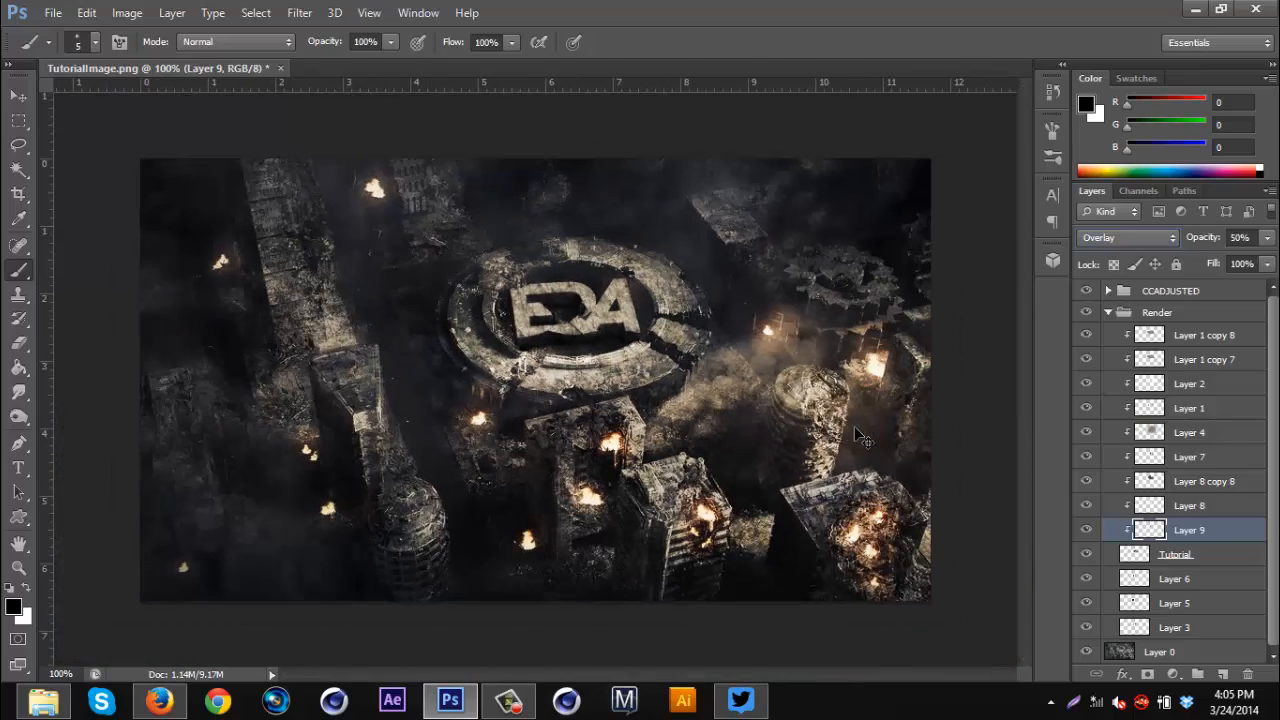
- Compare the image with and without the Layer 8 highlights and Layer 9 shadows, and lower Layer 9's opacity to 31%
key(ctrl+plus)
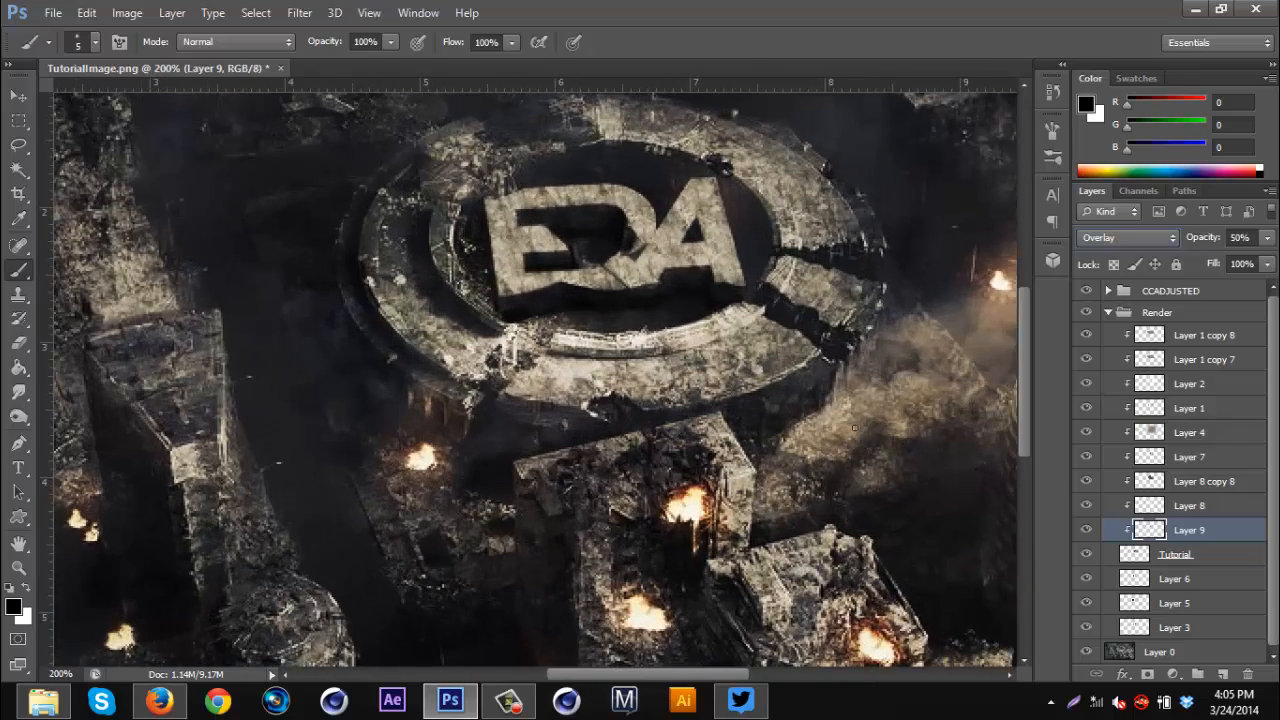
click(1206, 509)
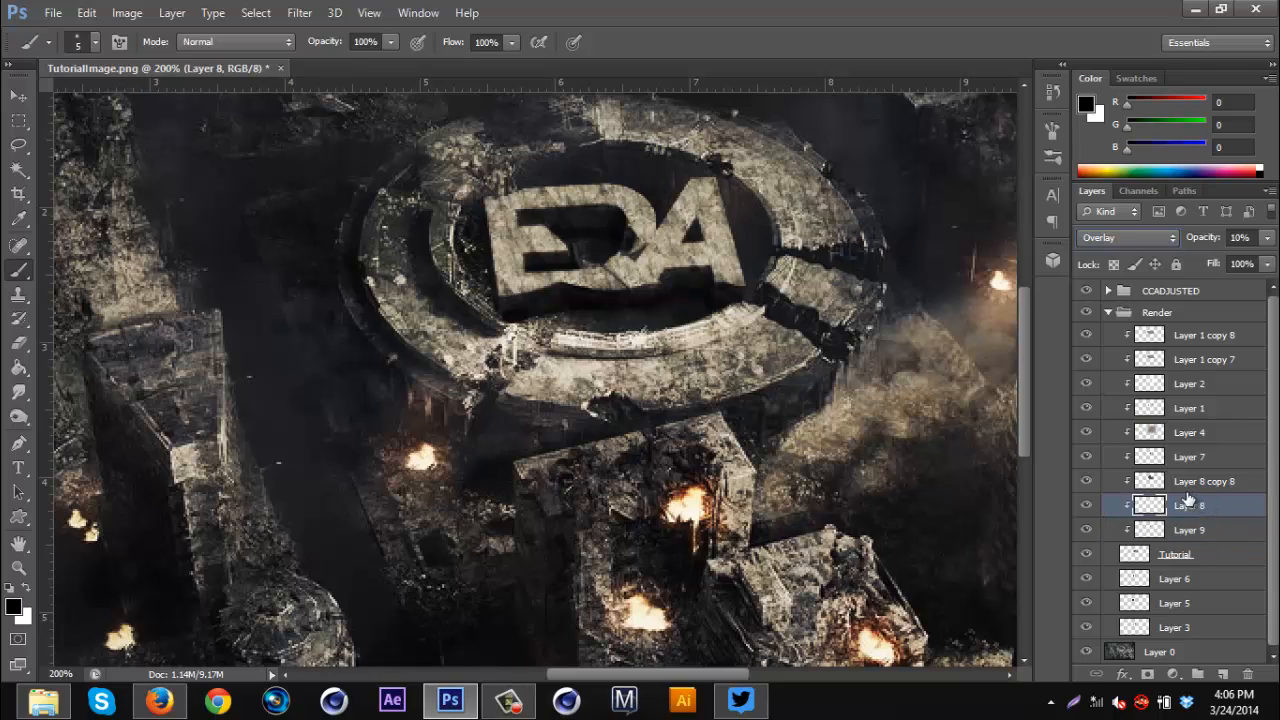
click(1086, 510)
click(1087, 507)
click(1090, 484)
click(1091, 532)
click(1091, 532)
click(1155, 530)
drag(1198, 242, 1180, 249)
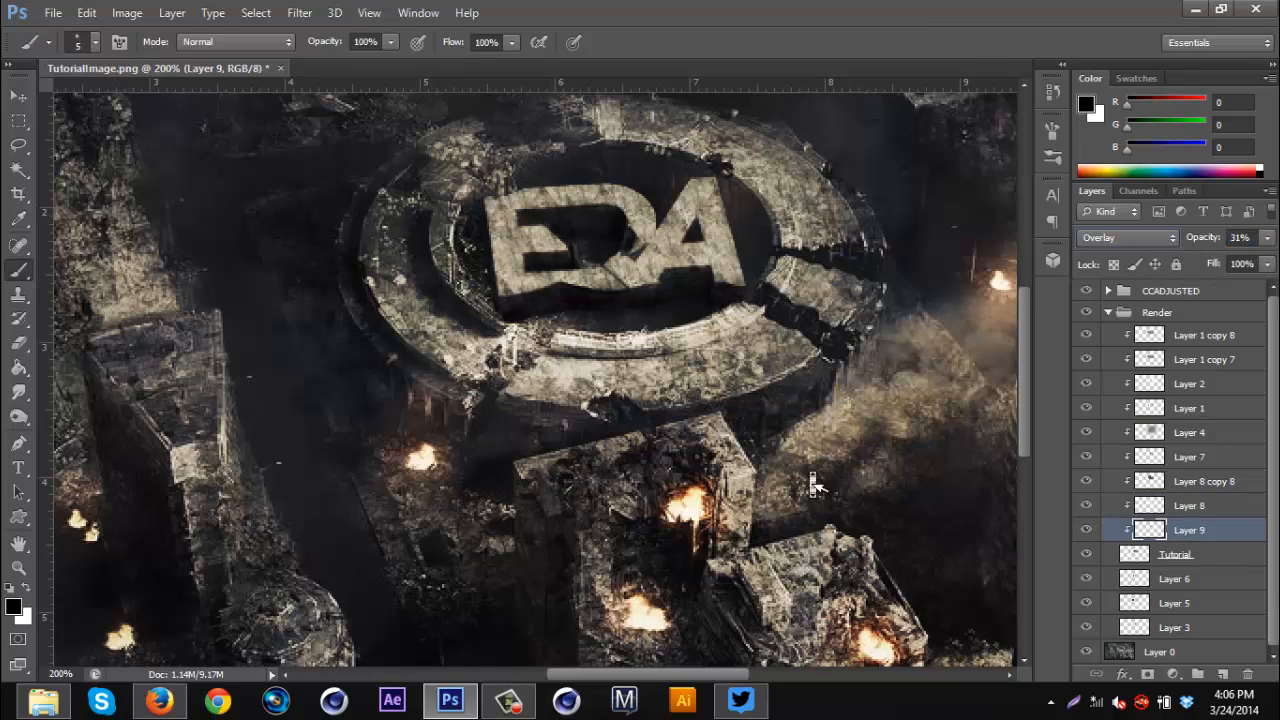
- Select the small fire just below the ring on Layer 0 with a 0 px feather ellipse and copy it to a new layer
scroll(813, 487, up, 2)
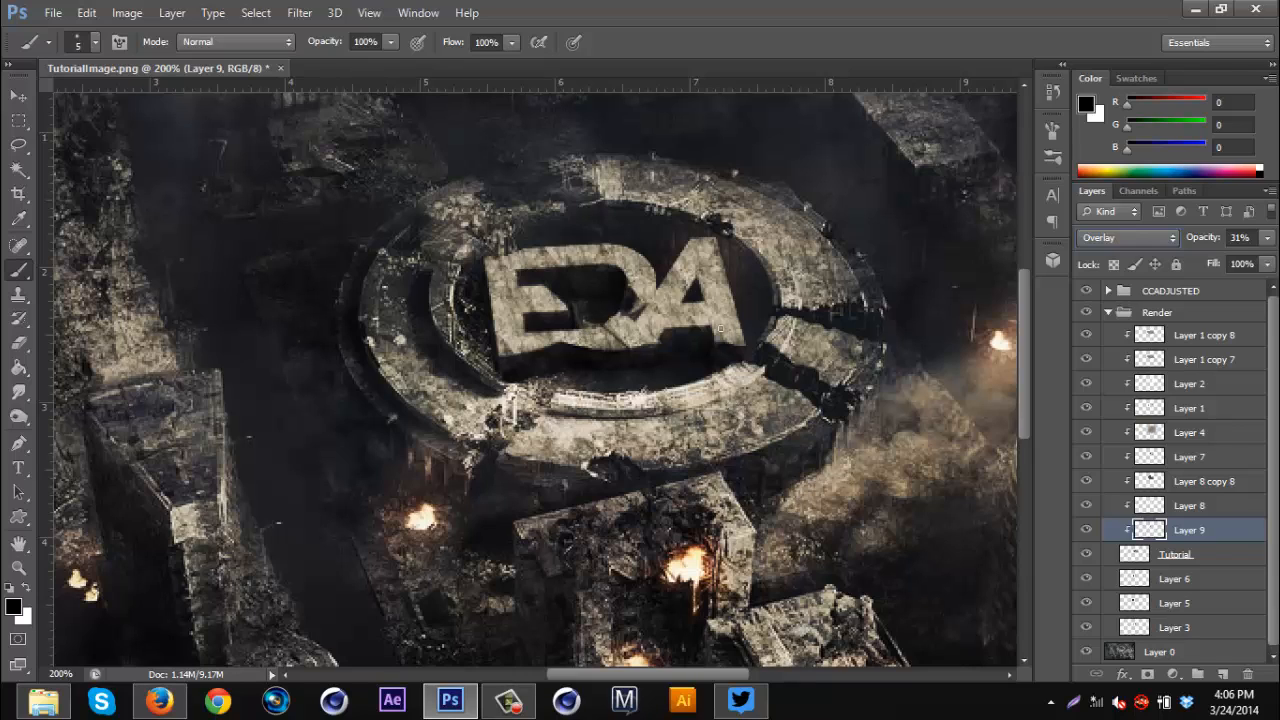
click(18, 96)
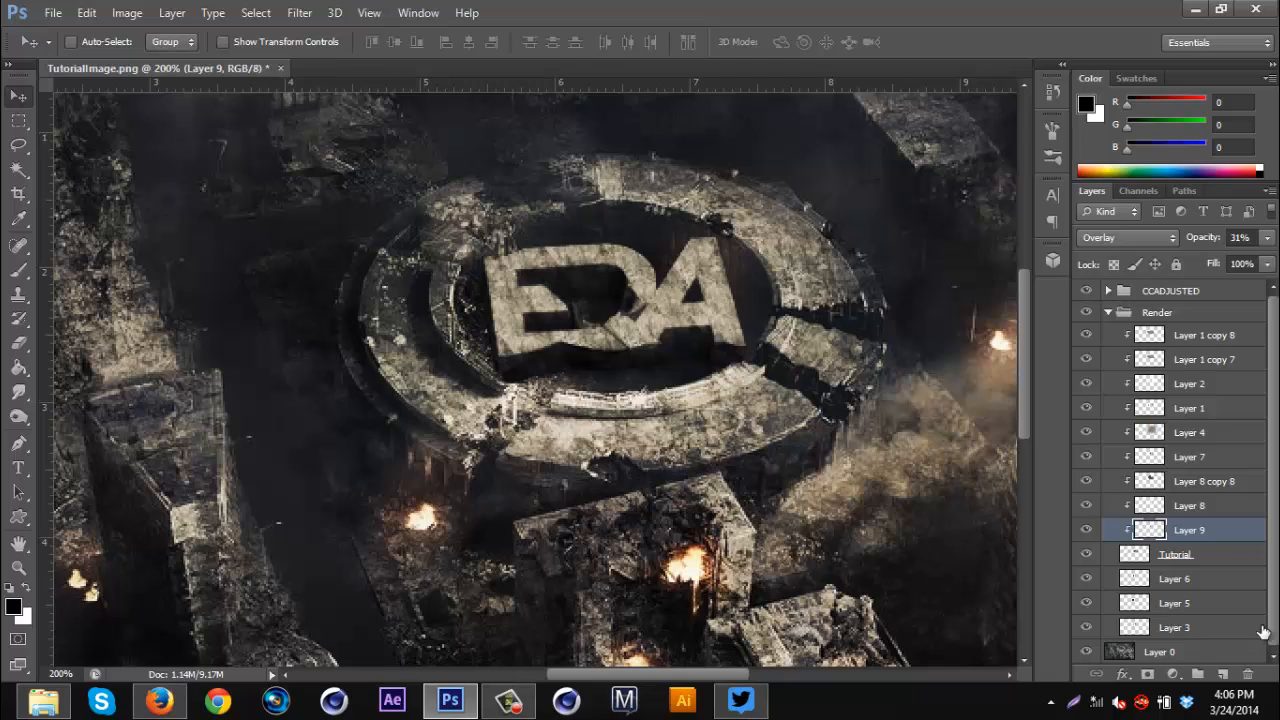
click(1220, 652)
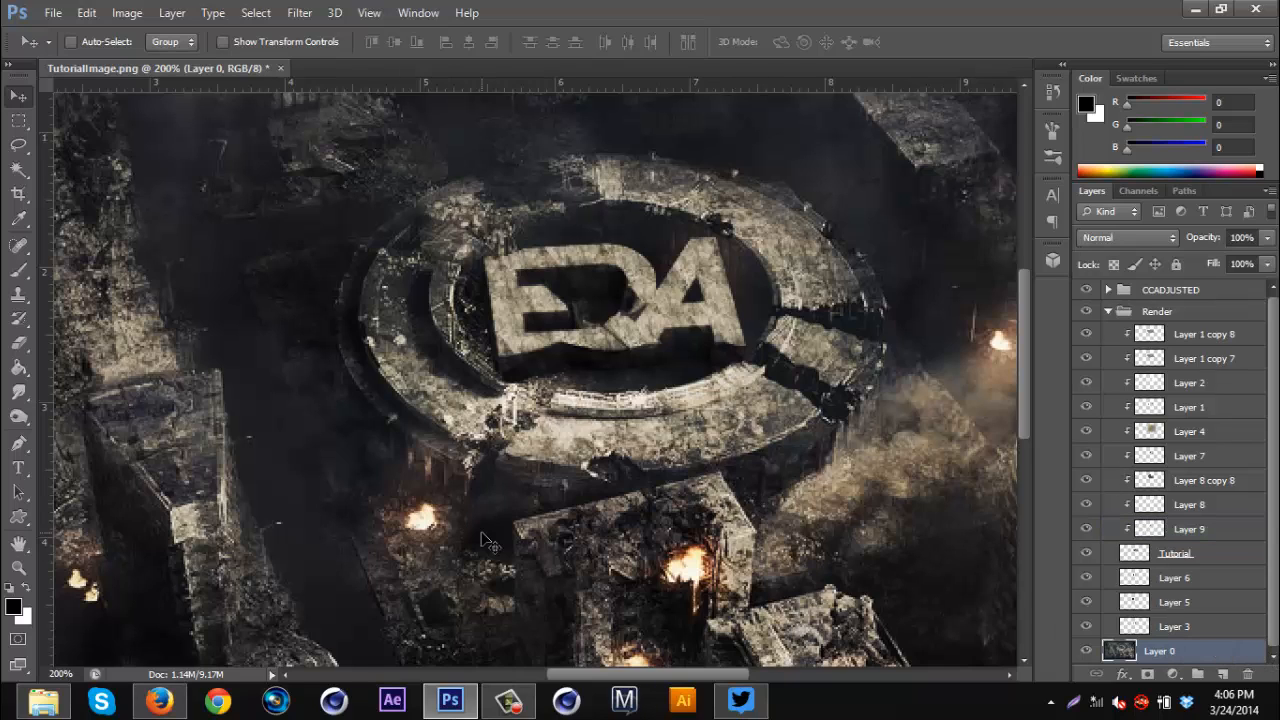
click(18, 443)
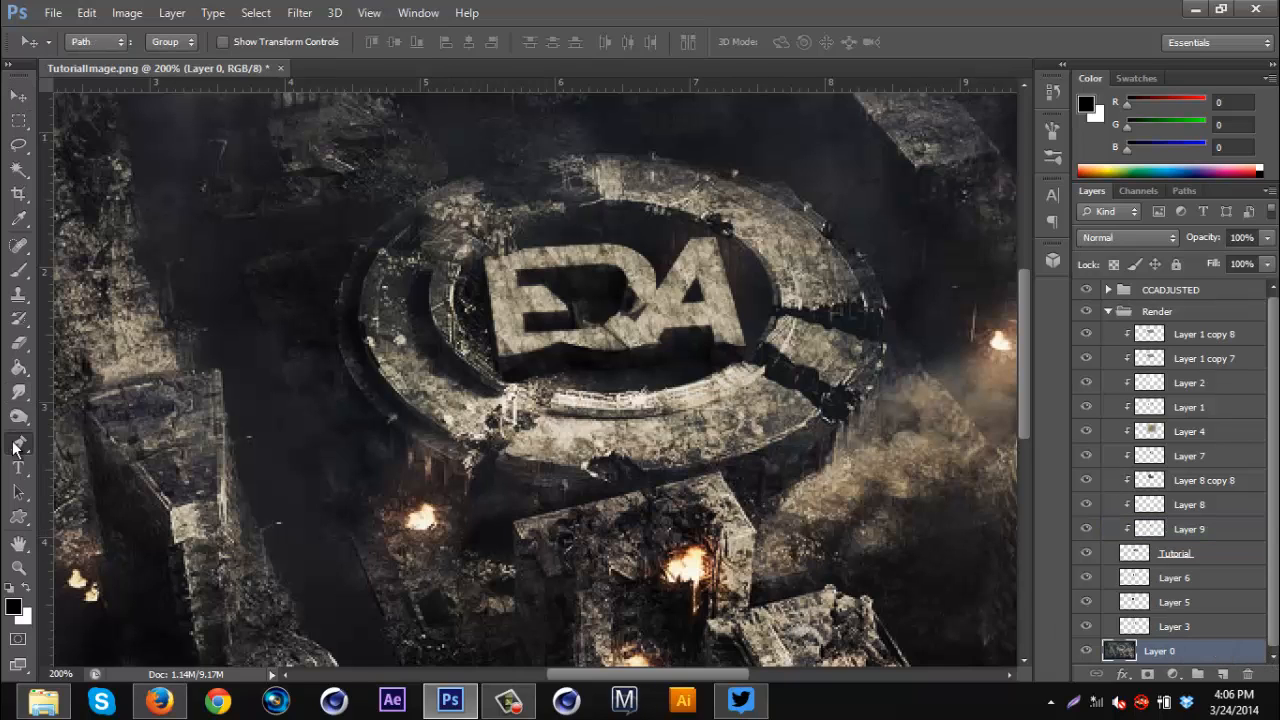
click(18, 120)
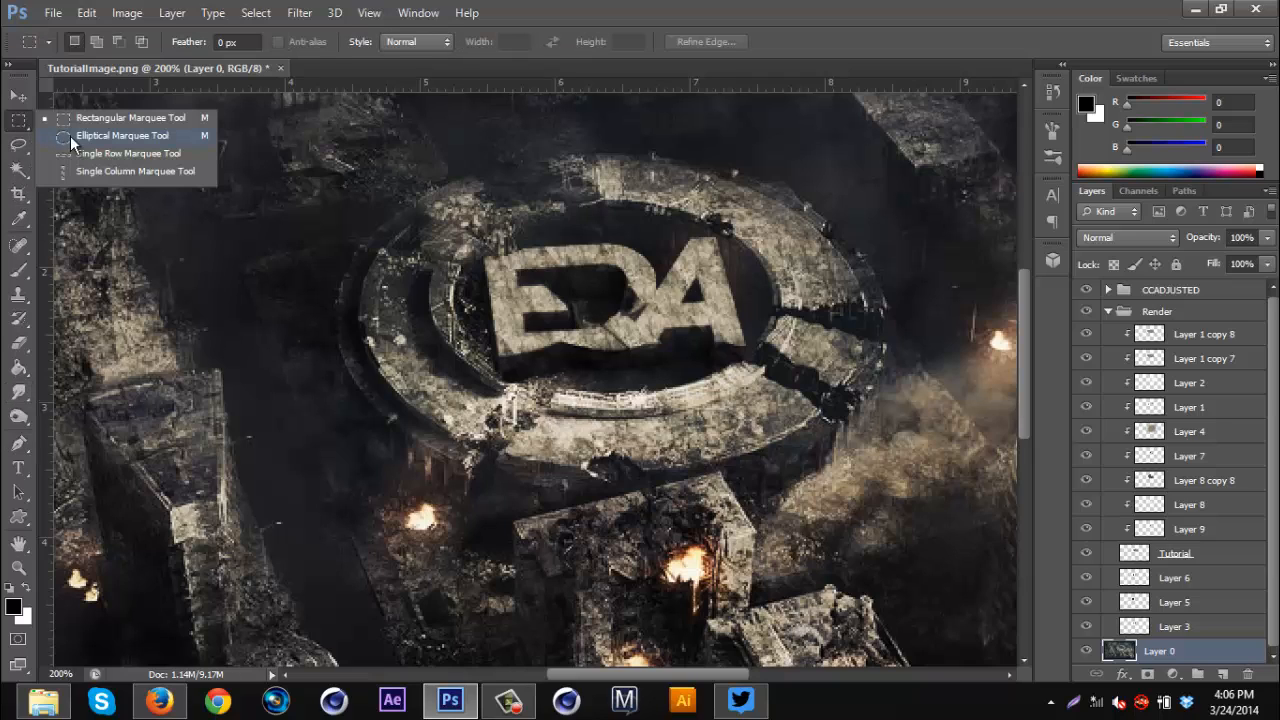
click(84, 137)
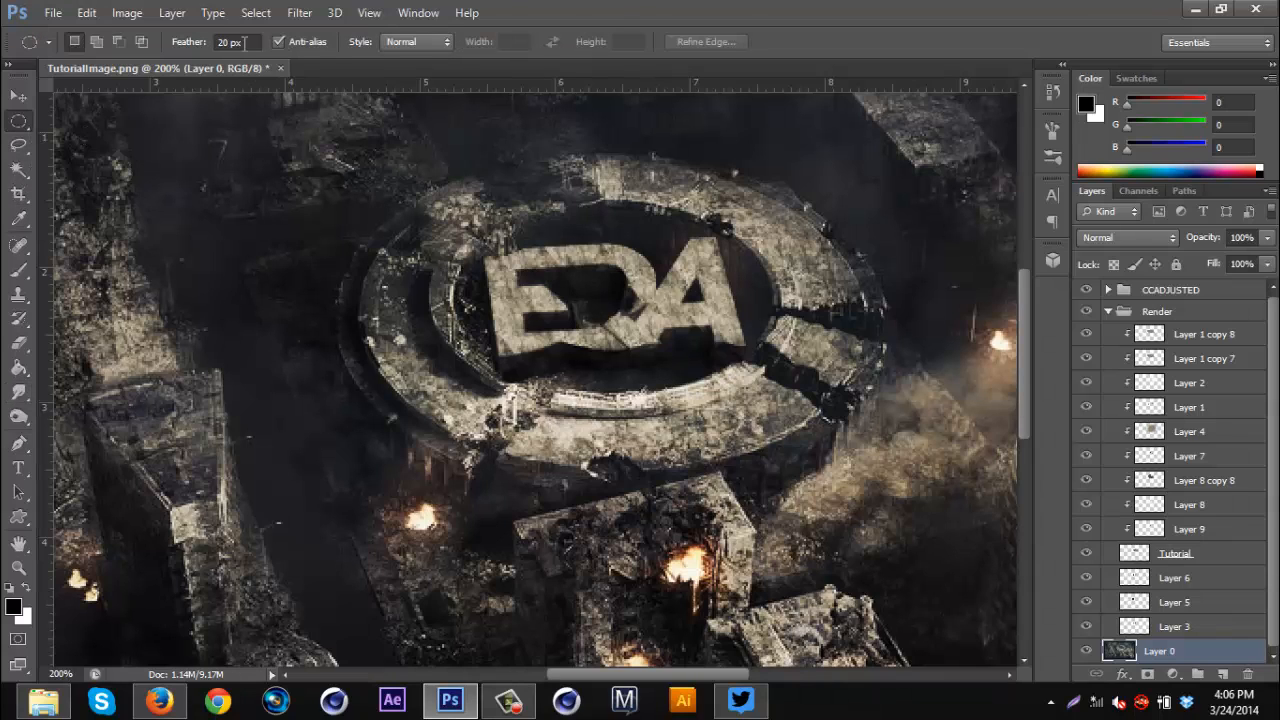
drag(243, 43, 185, 48)
key(Return)
key(ctrl+plus)
scroll(385, 500, down, 2)
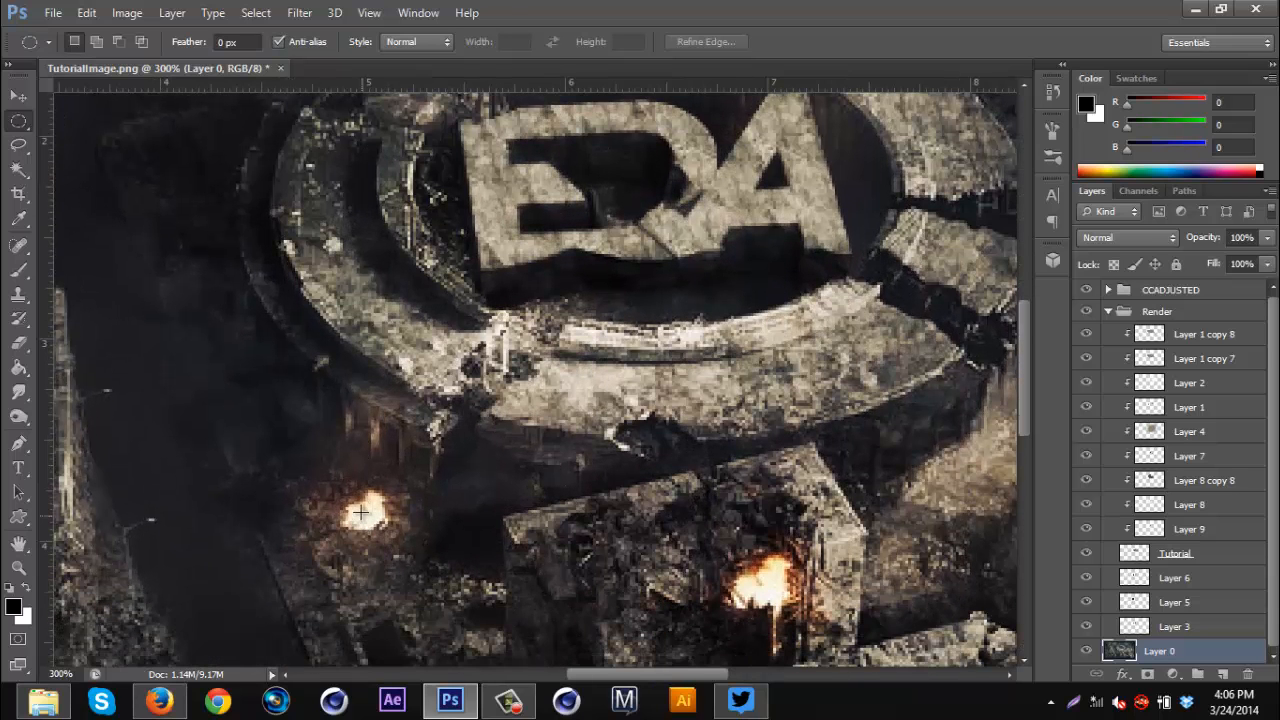
drag(352, 520, 406, 557)
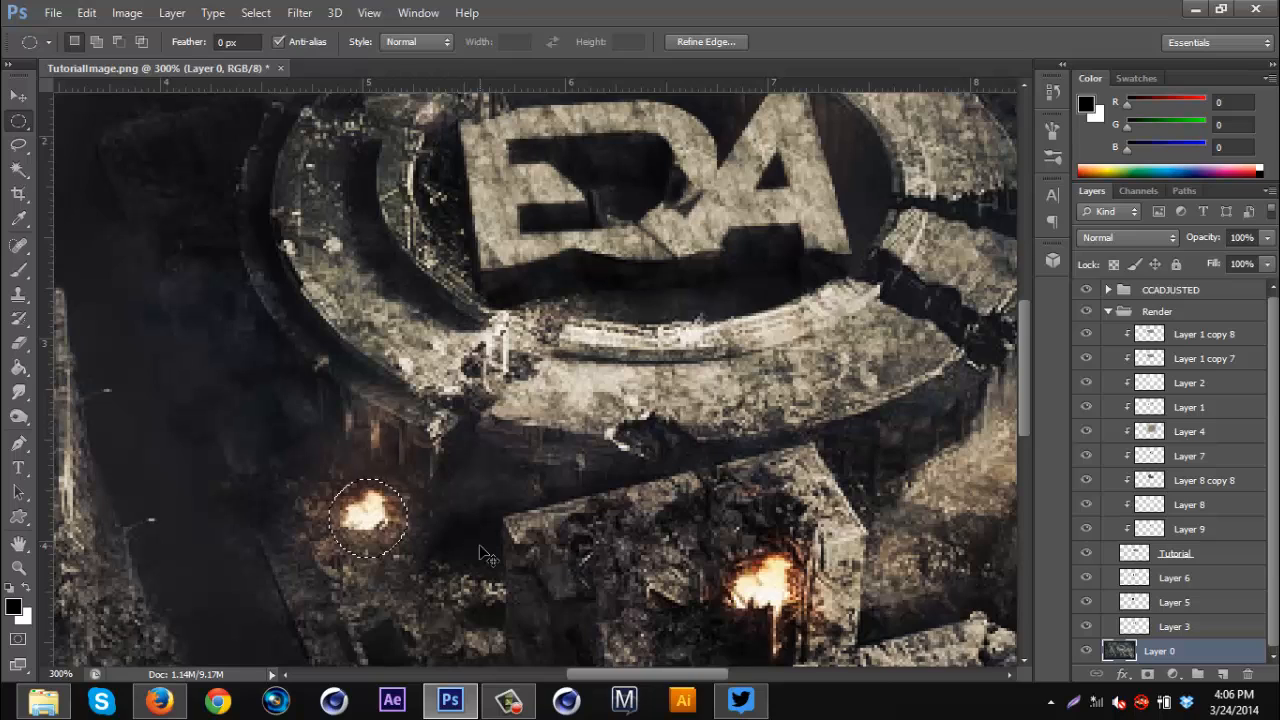
key(ctrl+j)
- Place the copied fire layer at the top of the Render group, clip it to the logo, and move it onto the D's curved side
click(18, 95)
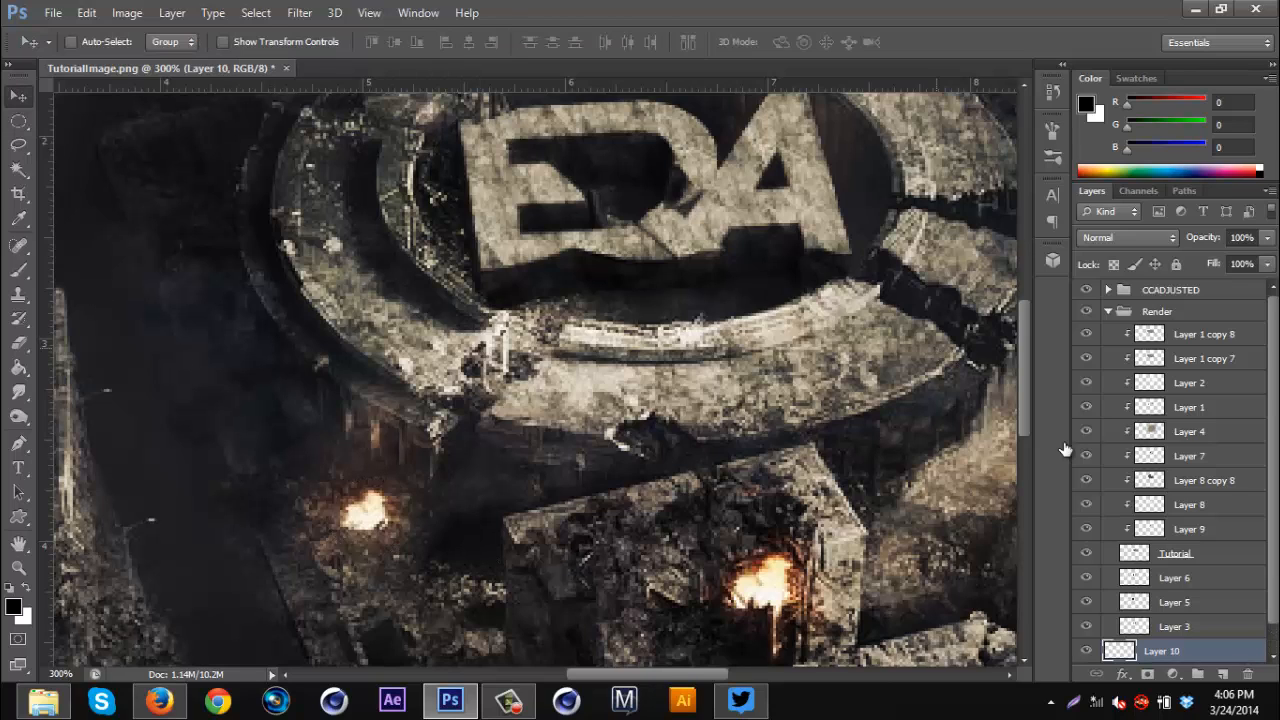
drag(1200, 647, 1180, 326)
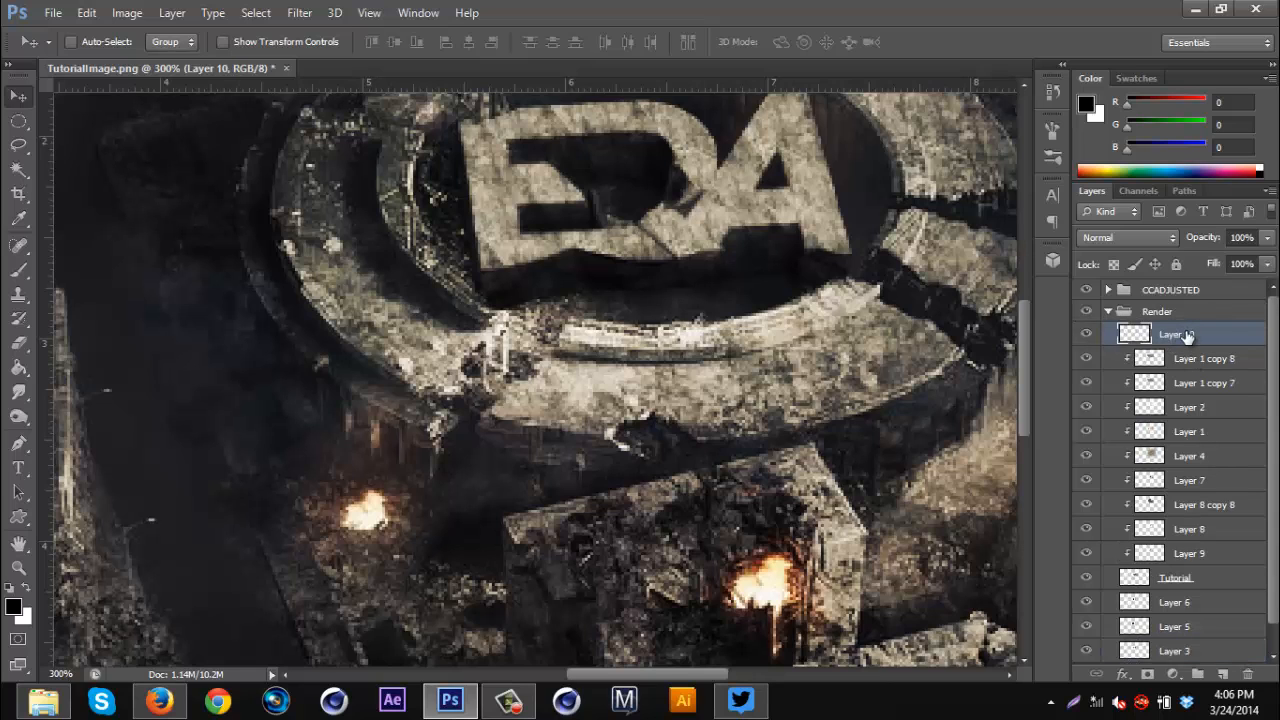
right_click(1187, 337)
click(871, 298)
drag(408, 500, 723, 185)
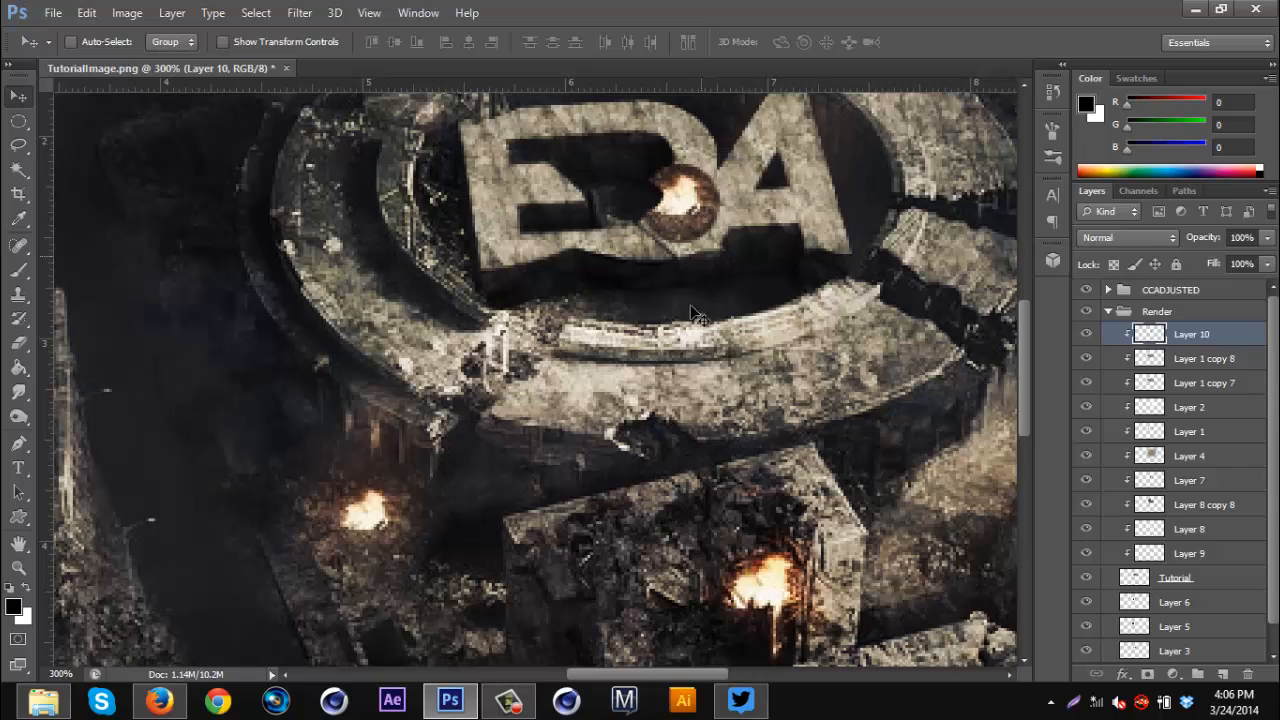
- Scale the fire patch down and fit it against the damaged inner edge of the D
scroll(704, 309, up, 3)
key(ctrl+t)
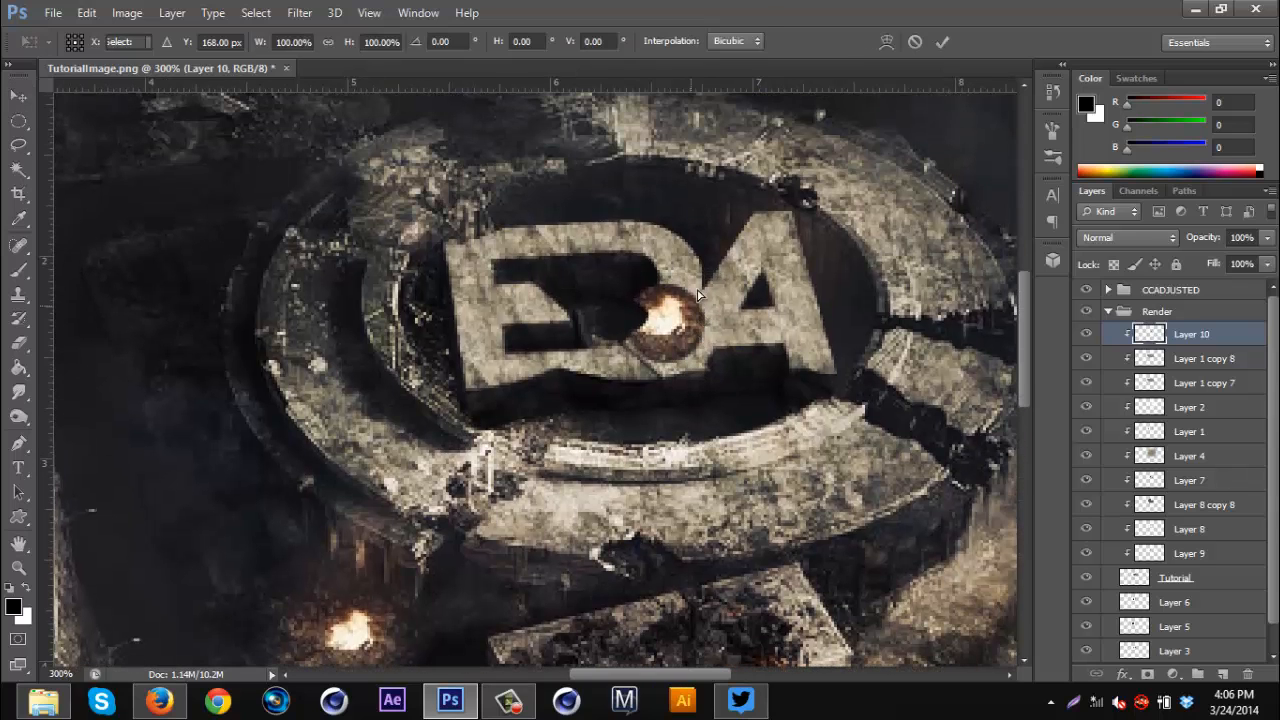
drag(705, 289, 676, 299)
key(Return)
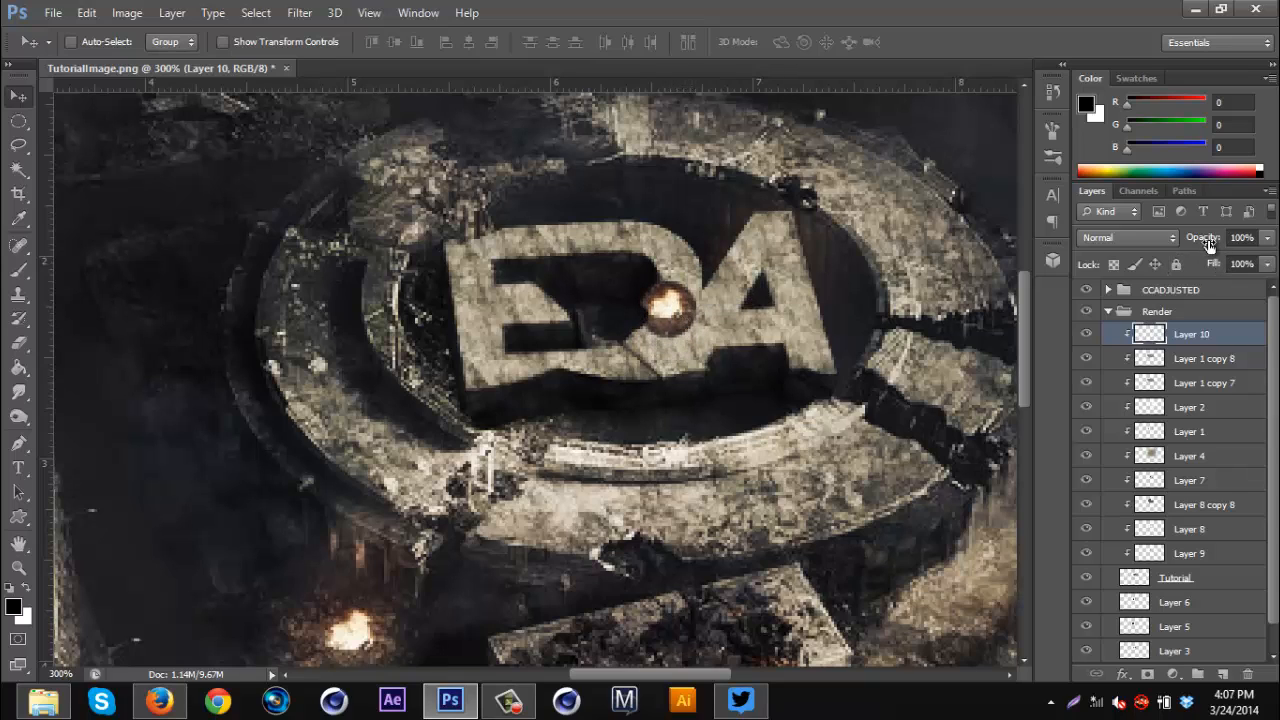
- Try 31% opacity on the fire layer, inspect the patch against the D up close, and set its opacity to 78%
drag(1205, 238, 1143, 258)
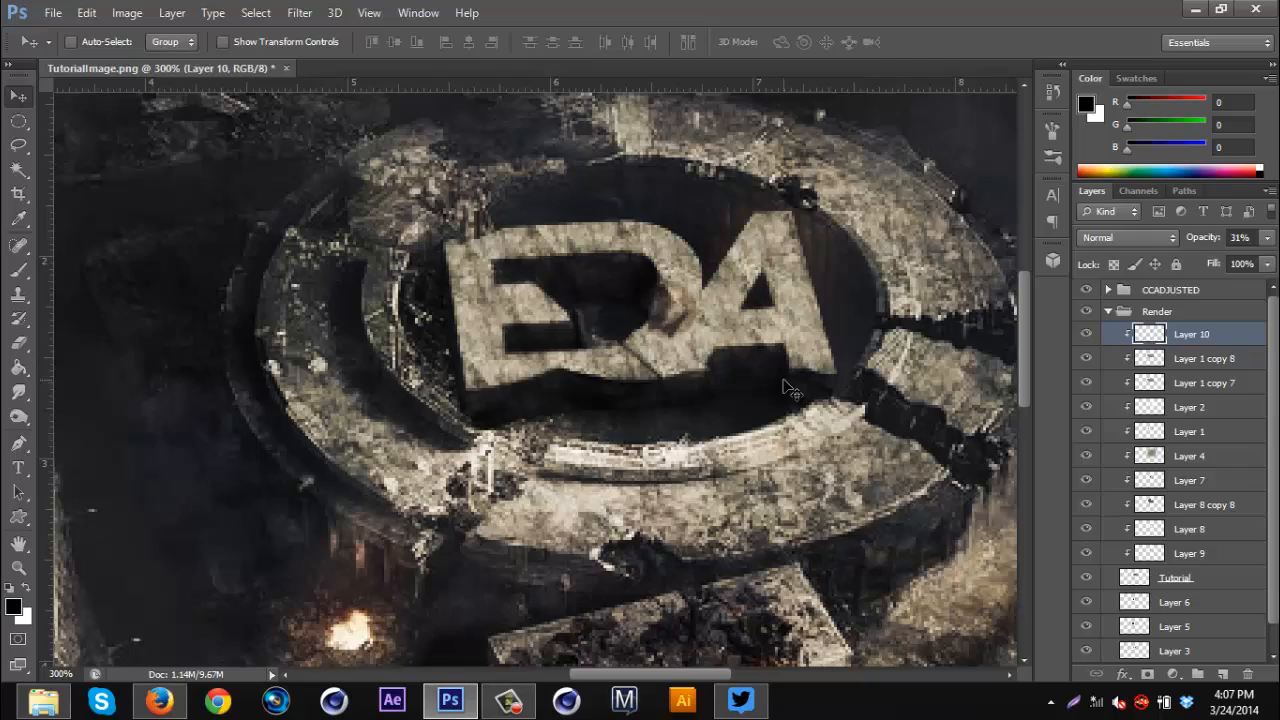
key(ctrl+plus)
key(ctrl+plus)
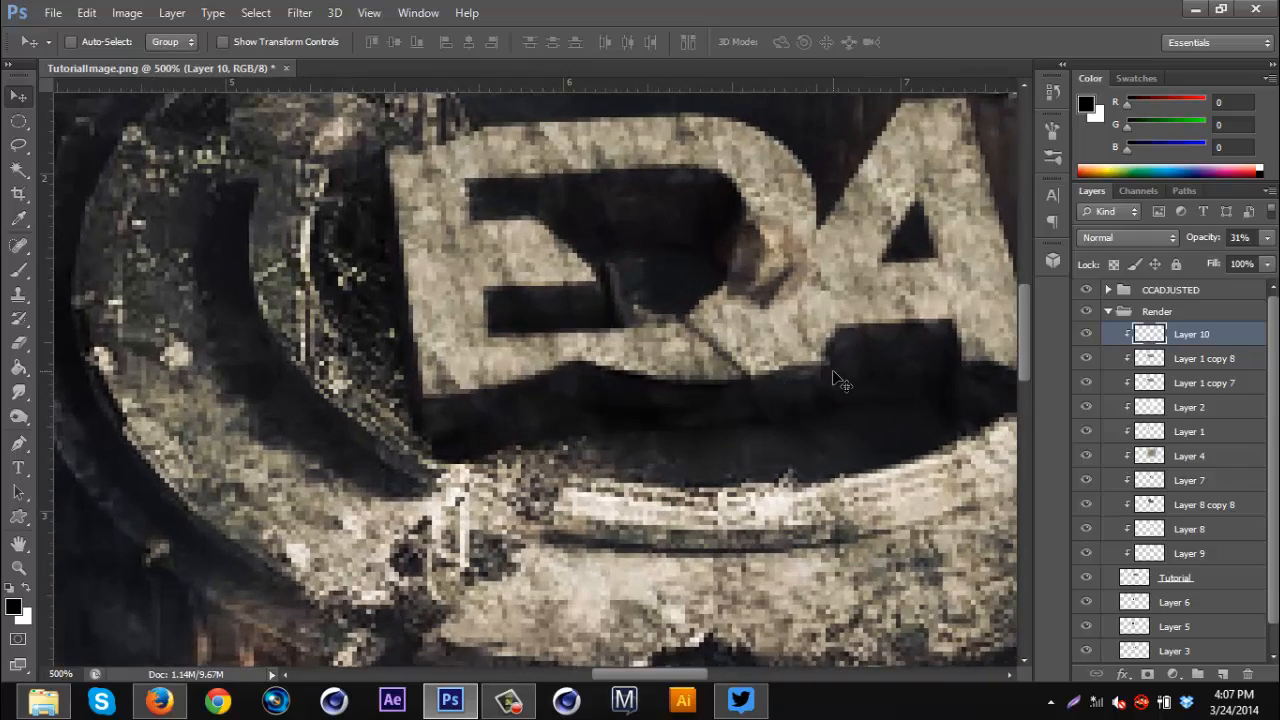
key(ctrl+plus)
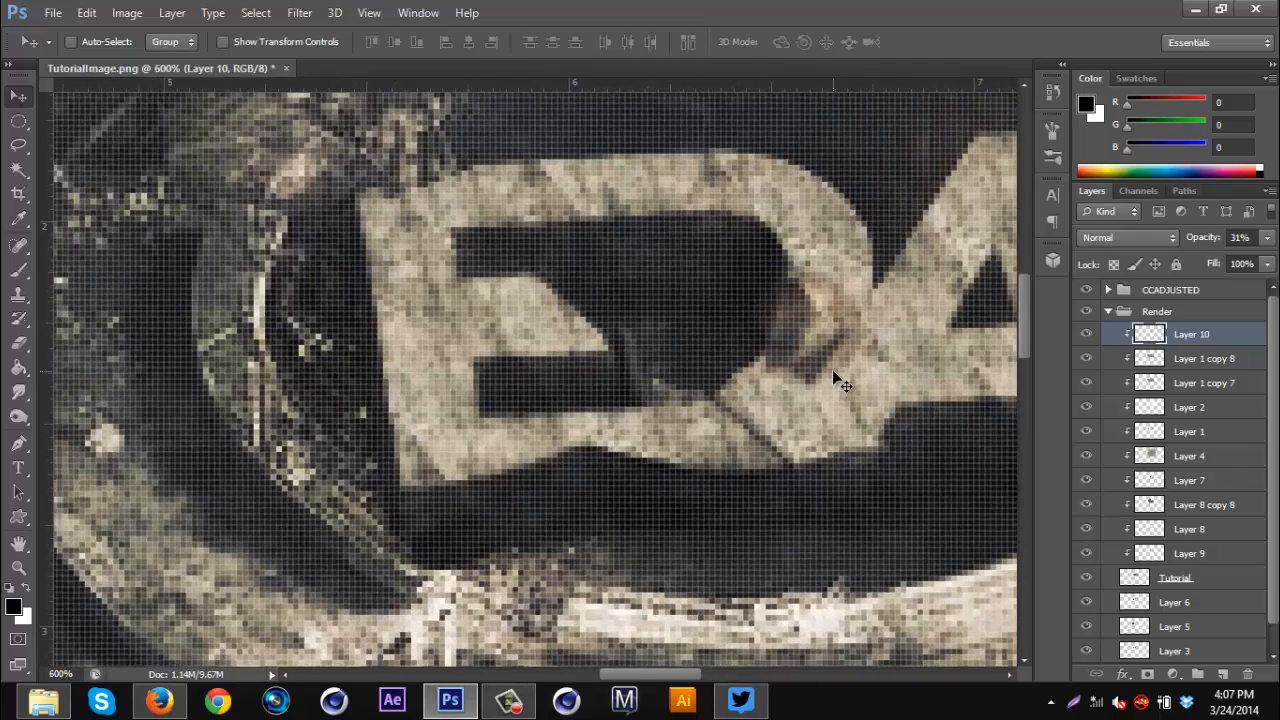
scroll(832, 371, right, 3)
drag(1209, 243, 1242, 243)
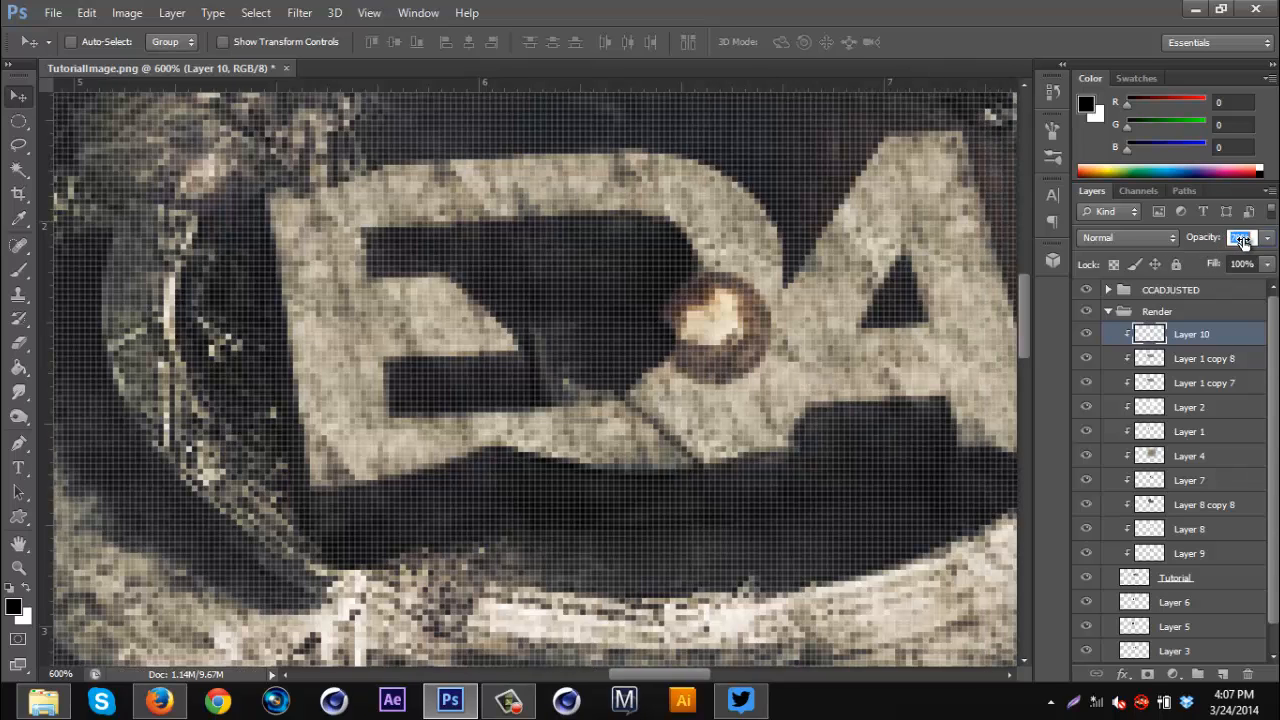
- Erase the dark surroundings of the fire patch with a soft 12 px eraser, keeping the bright flame
click(18, 343)
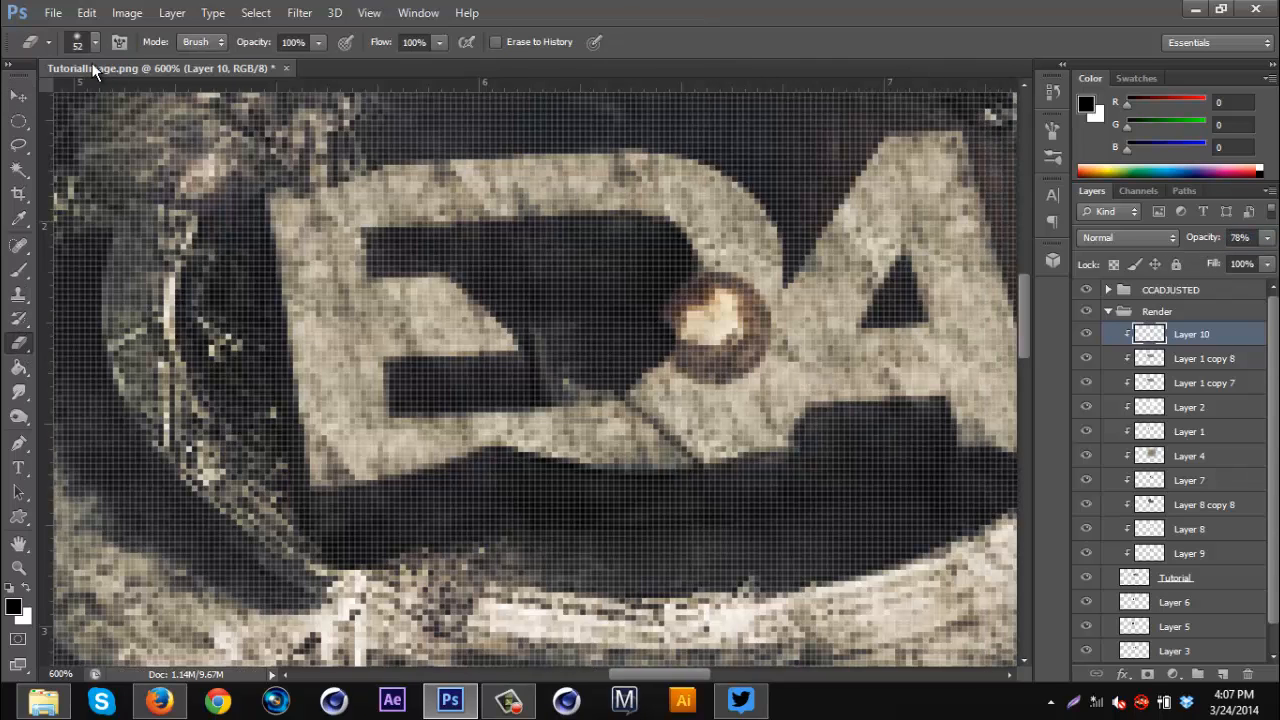
click(96, 43)
click(40, 103)
click(707, 4)
mouse_move(753, 378)
mouse_down()
mouse_move(675, 379)
mouse_move(773, 376)
mouse_move(770, 268)
mouse_move(734, 258)
mouse_up()
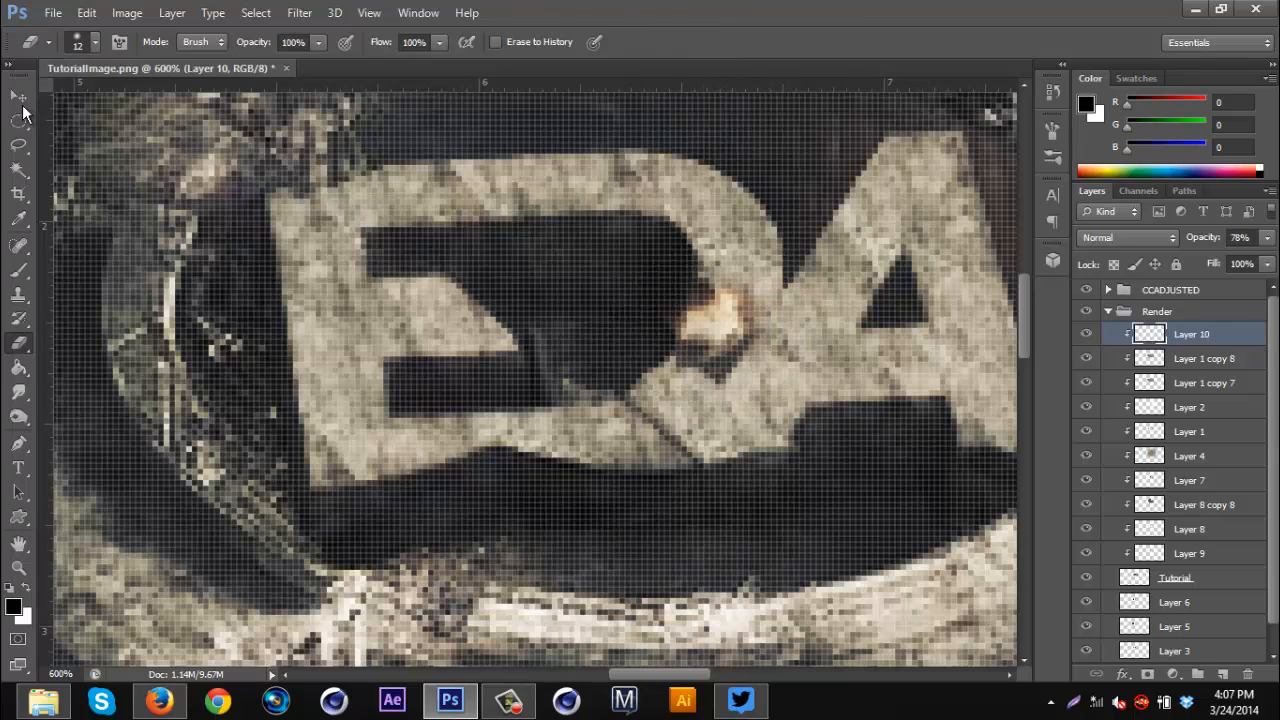
- Shrink the trimmed flame further, keep it at the D's inner edge, and check it against the whole image
key(v)
scroll(675, 331, down, 2)
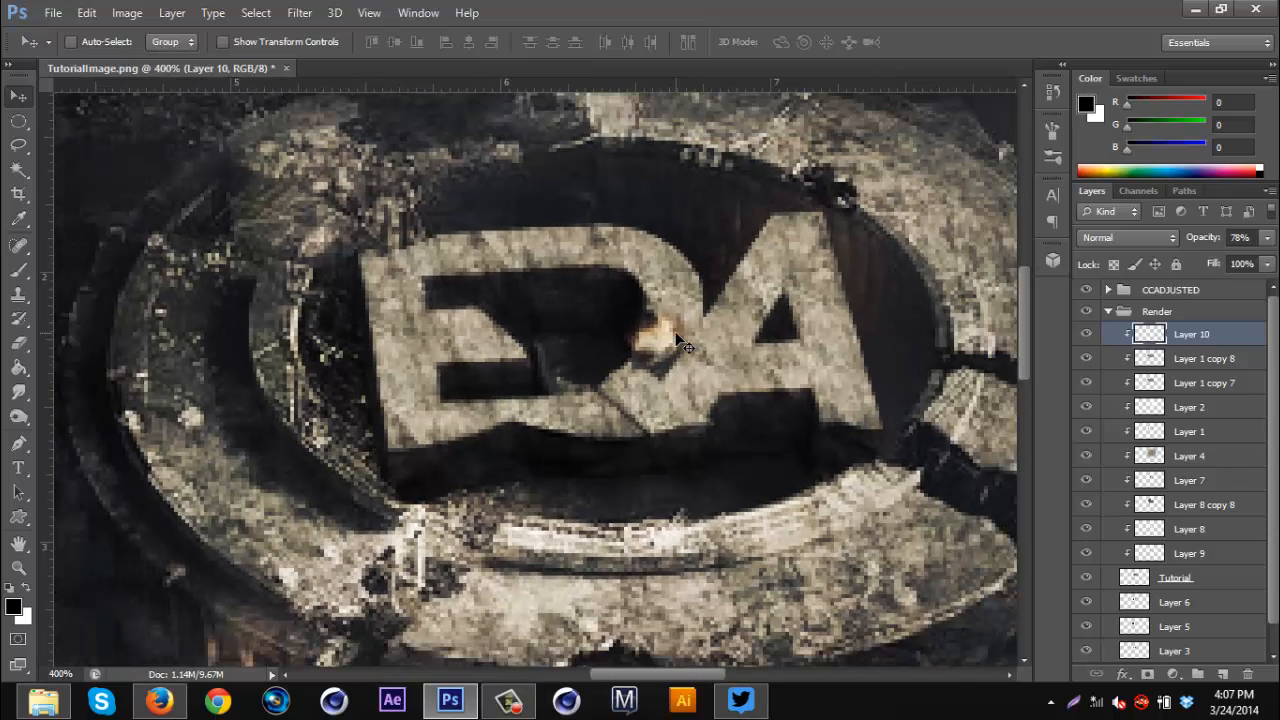
key(ctrl+t)
drag(704, 300, 657, 342)
key(Return)
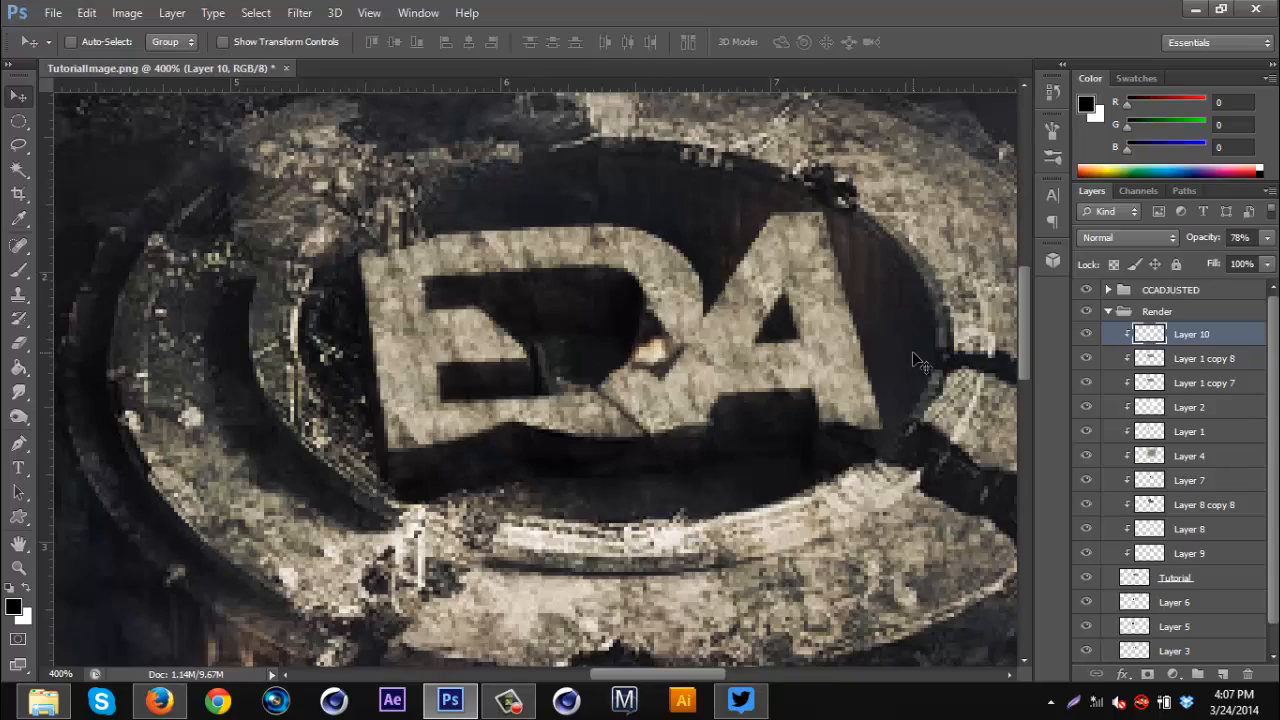
scroll(913, 355, down, 3)
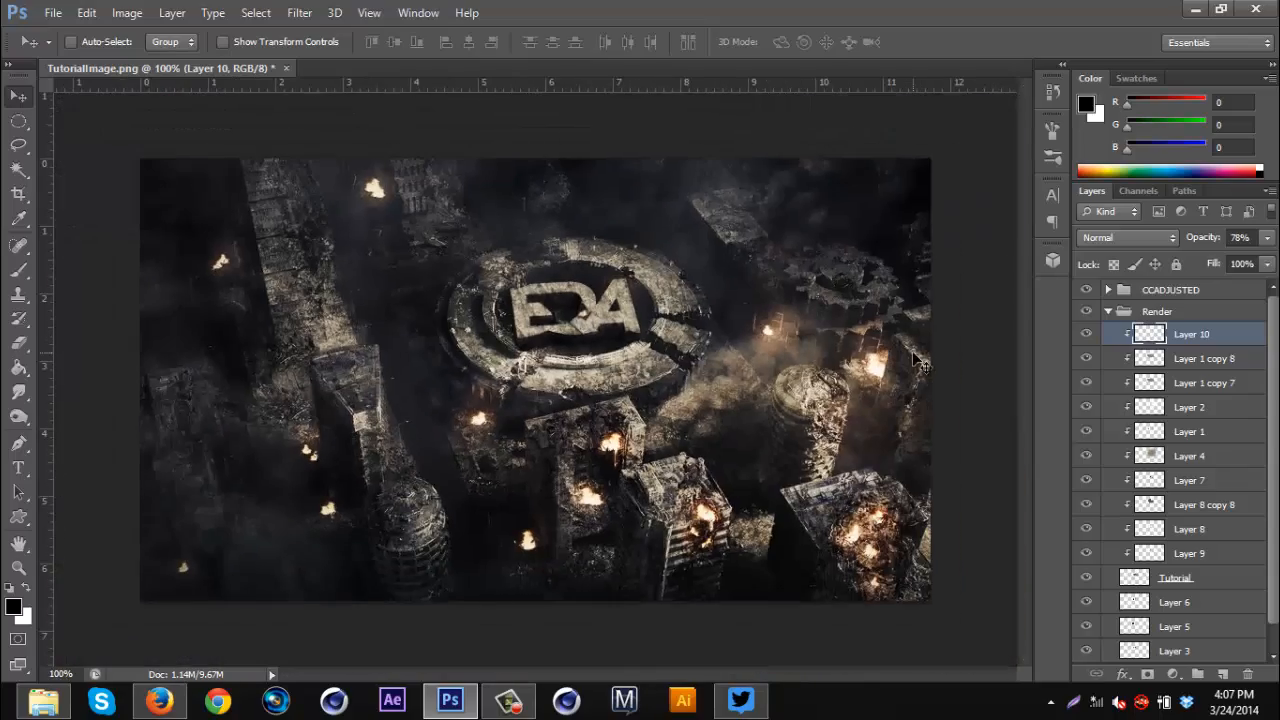
scroll(912, 362, up, 2)
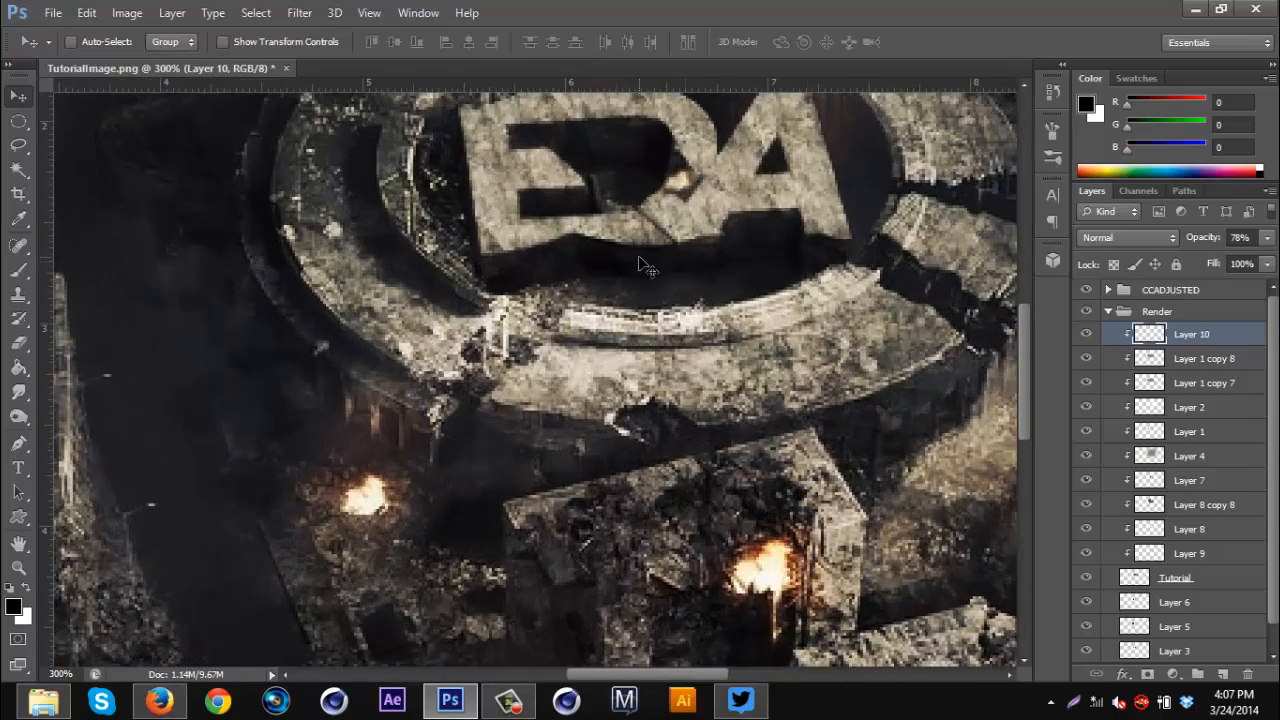
- Add a clipped layer above the fire layer and set the foreground colour to orange (RGB 244, 99, 19)
scroll(645, 265, up, 2)
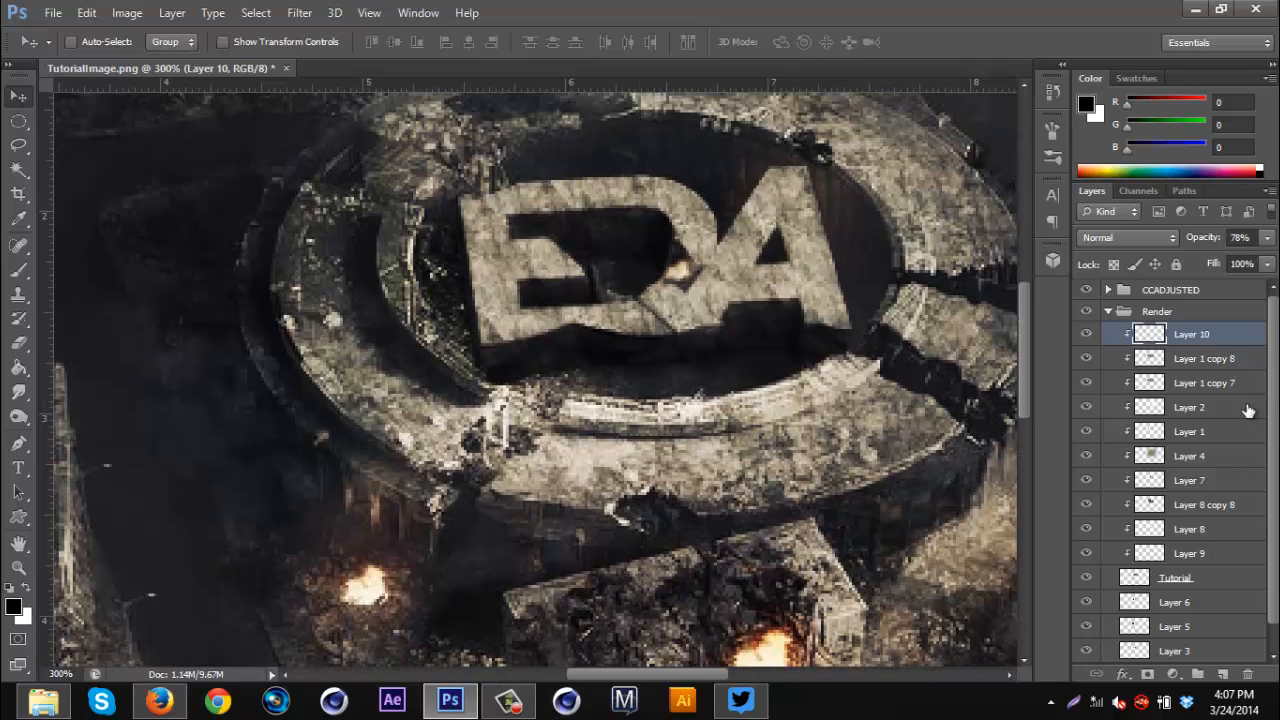
click(1224, 674)
right_click(1190, 338)
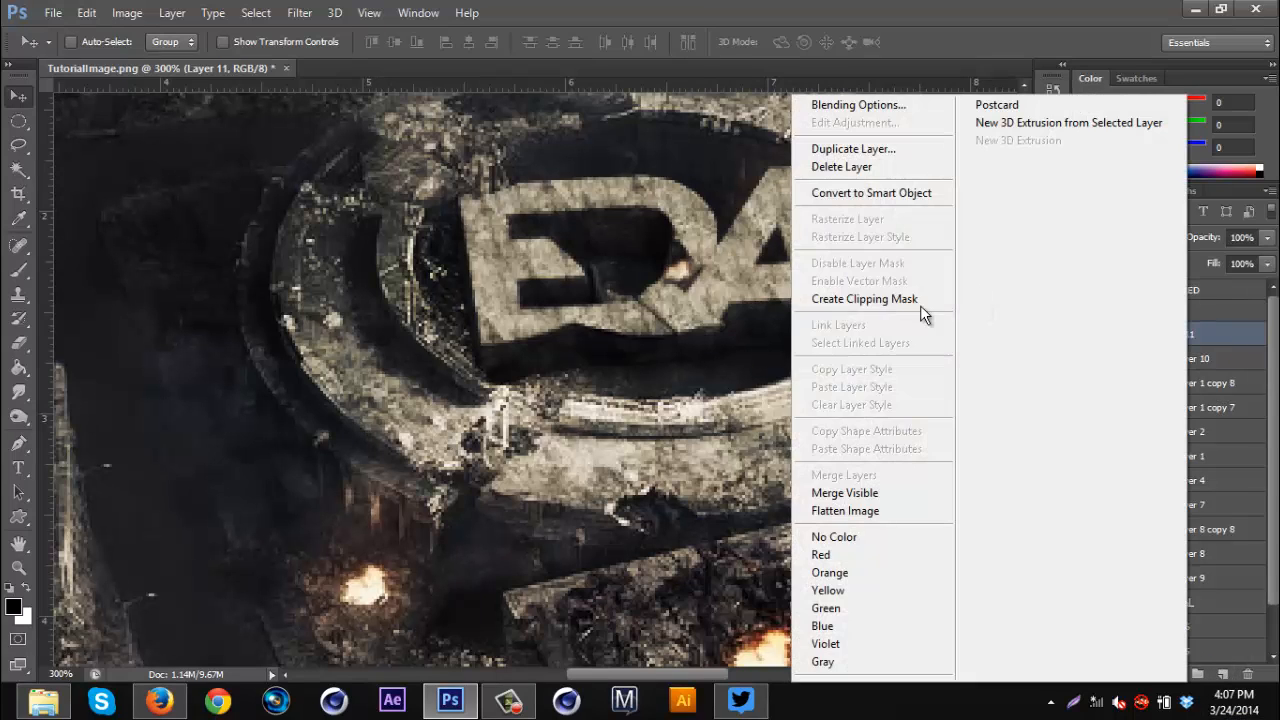
click(857, 297)
click(16, 276)
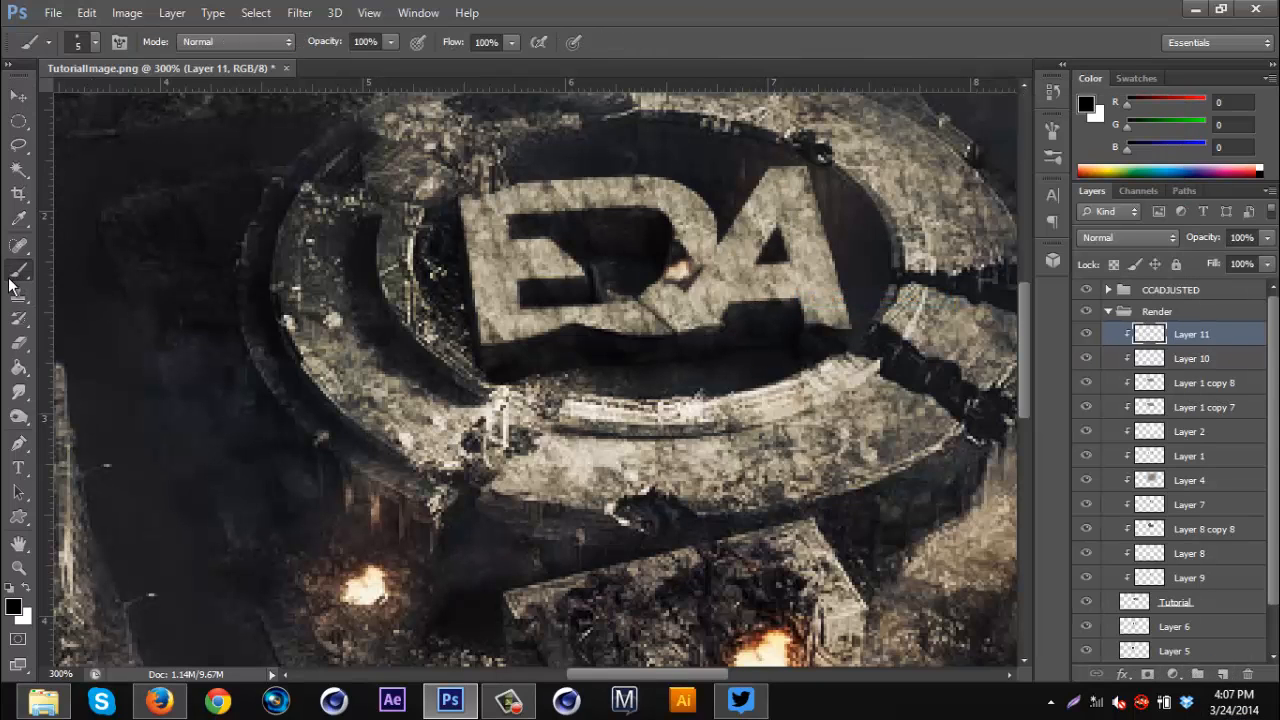
click(25, 590)
click(13, 604)
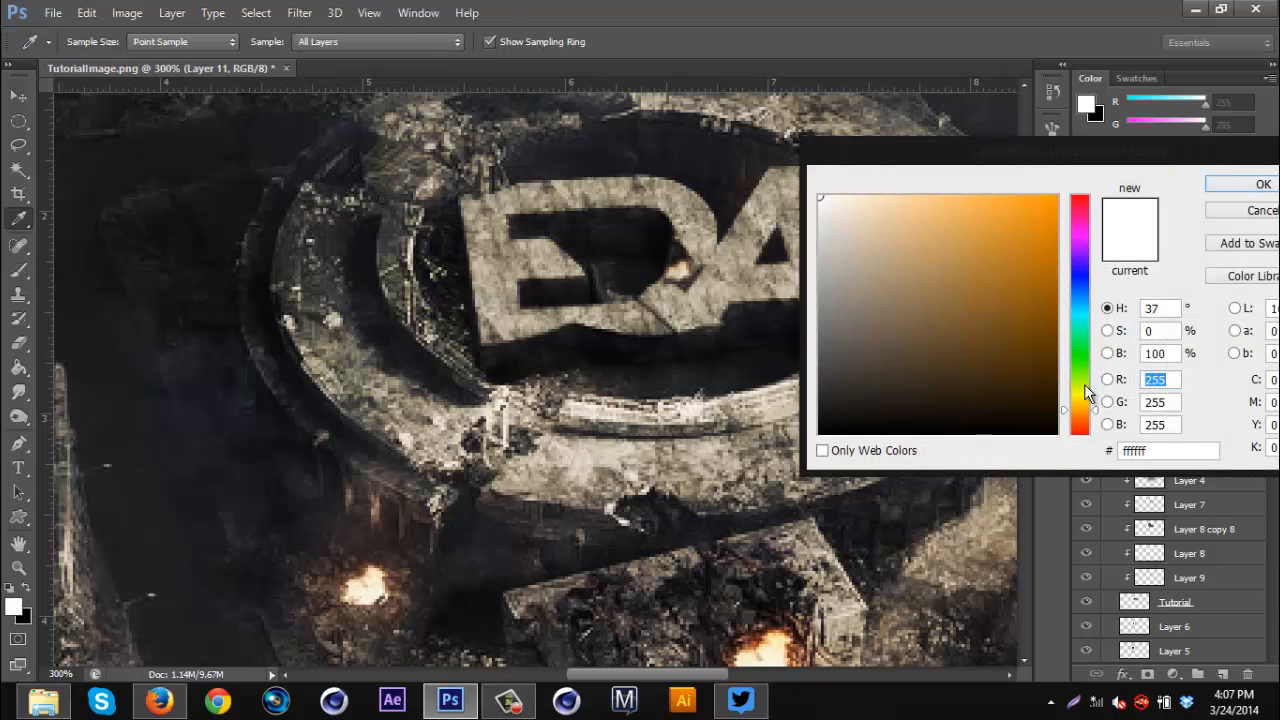
drag(1083, 412, 1083, 419)
drag(994, 306, 1039, 205)
click(1263, 184)
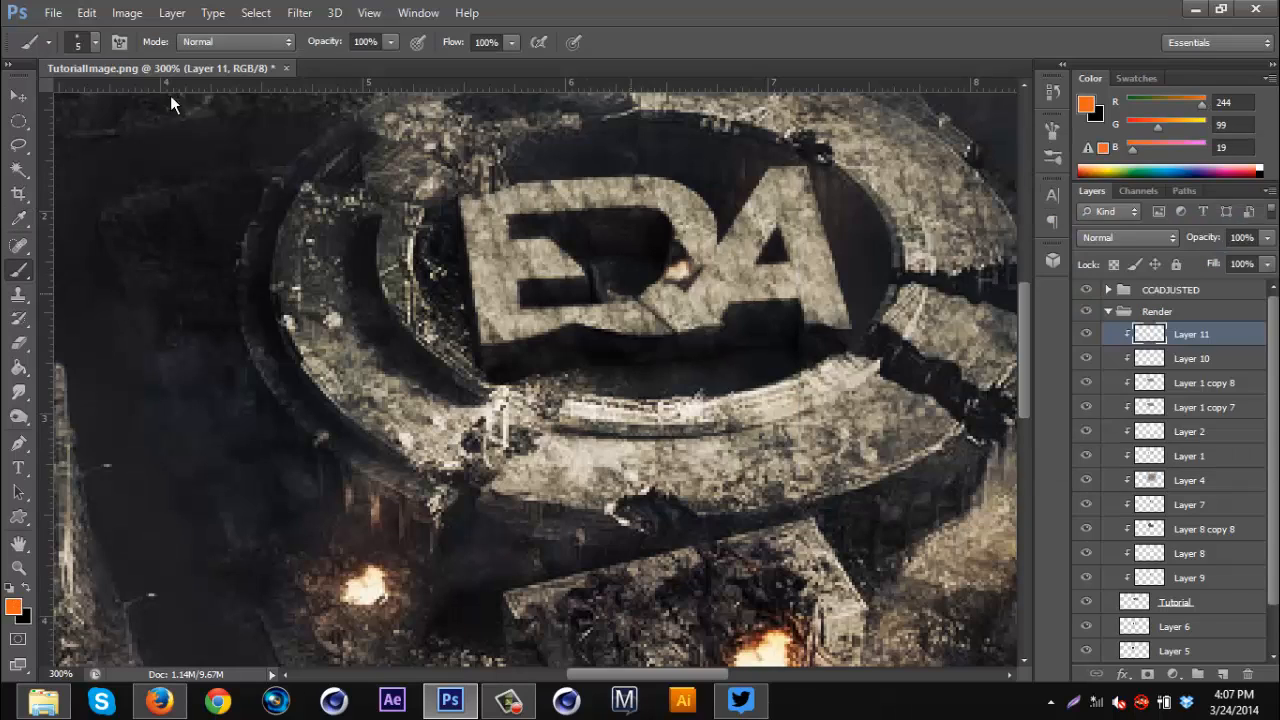
- Paint an orange glow over the flame in the D with a soft 35 px brush and set the layer to Soft Light
click(96, 43)
drag(33, 101, 93, 101)
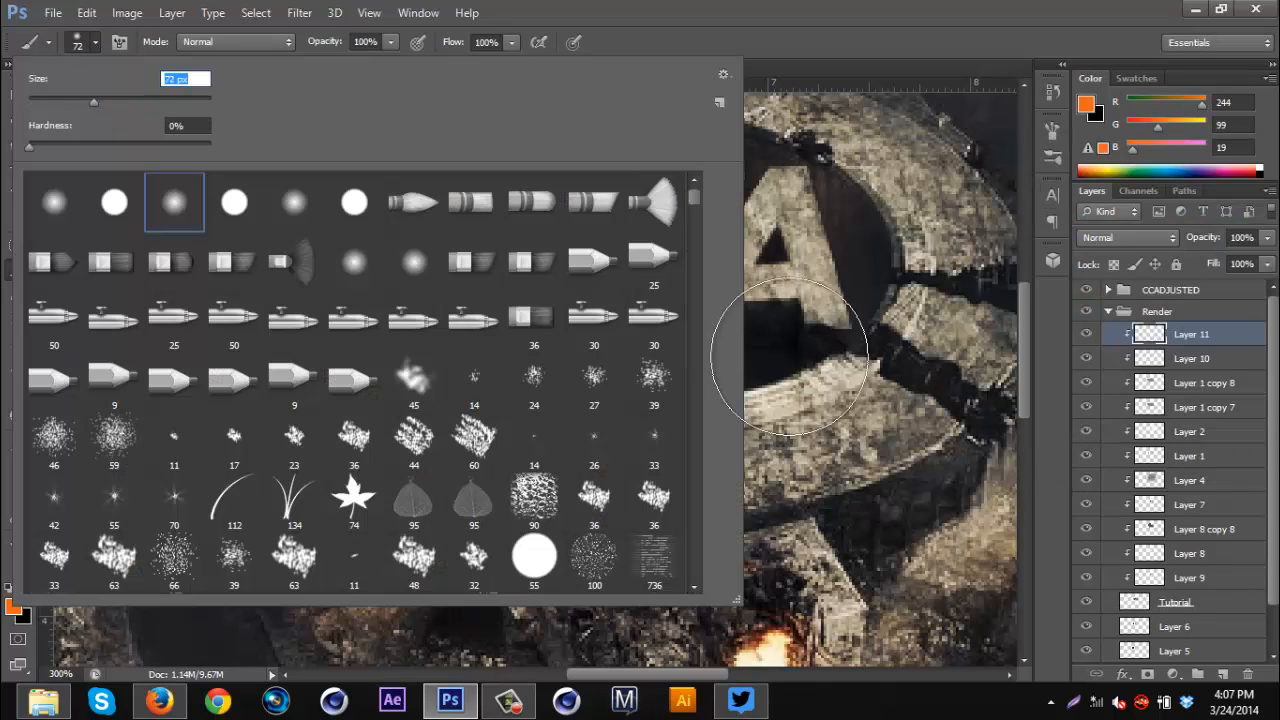
text(35)
key(Return)
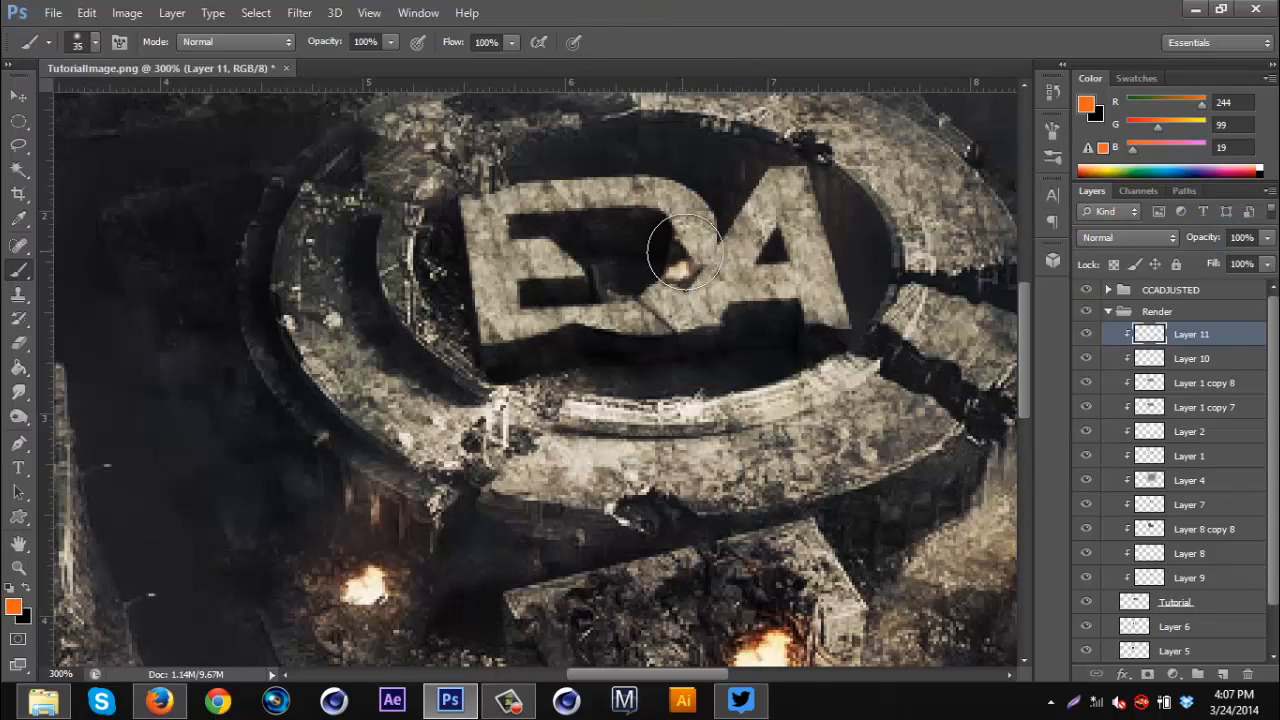
click(1139, 237)
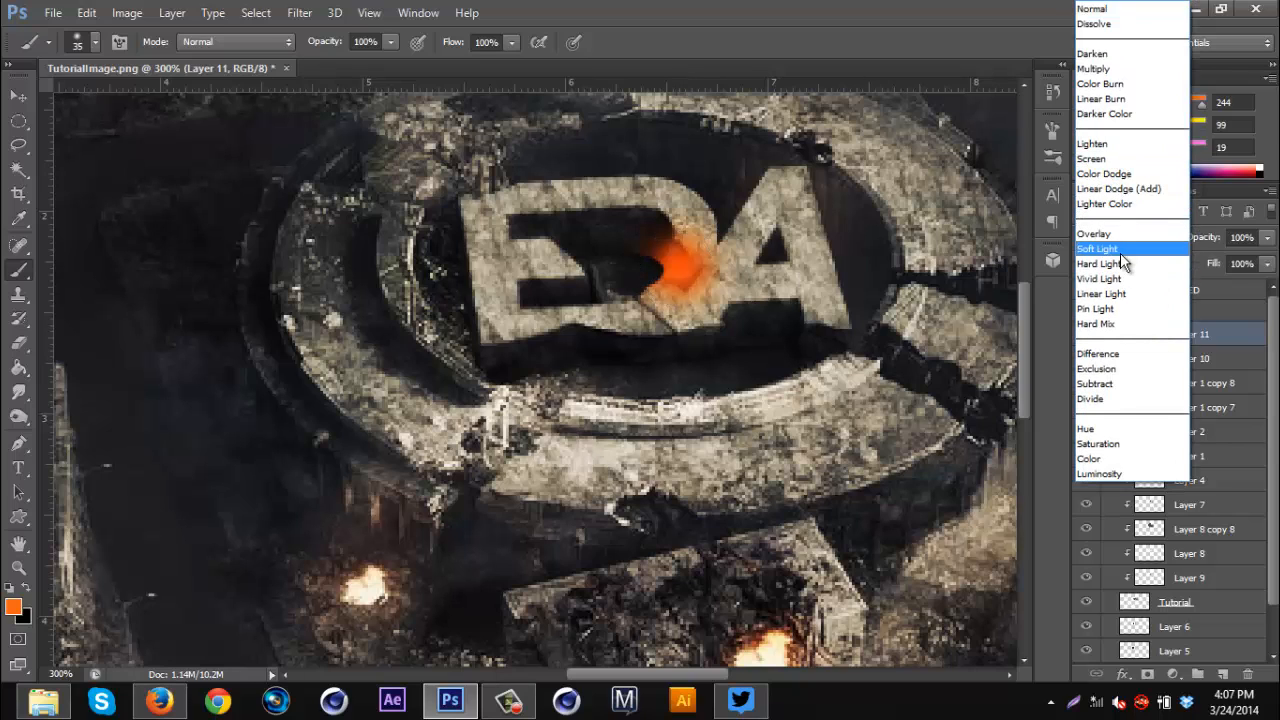
click(1120, 251)
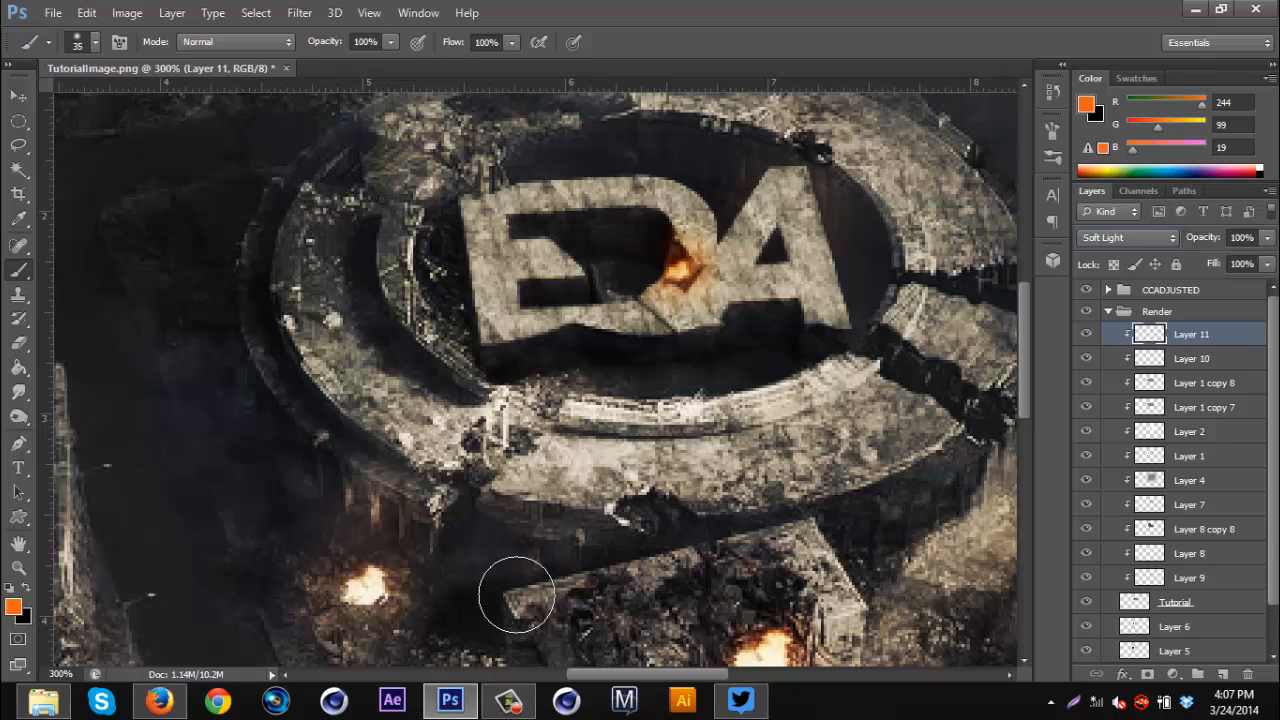
- Raise the orange glow layer's lightness to +43 with Hue/Saturation and check the glow against the whole image
key(ctrl+u)
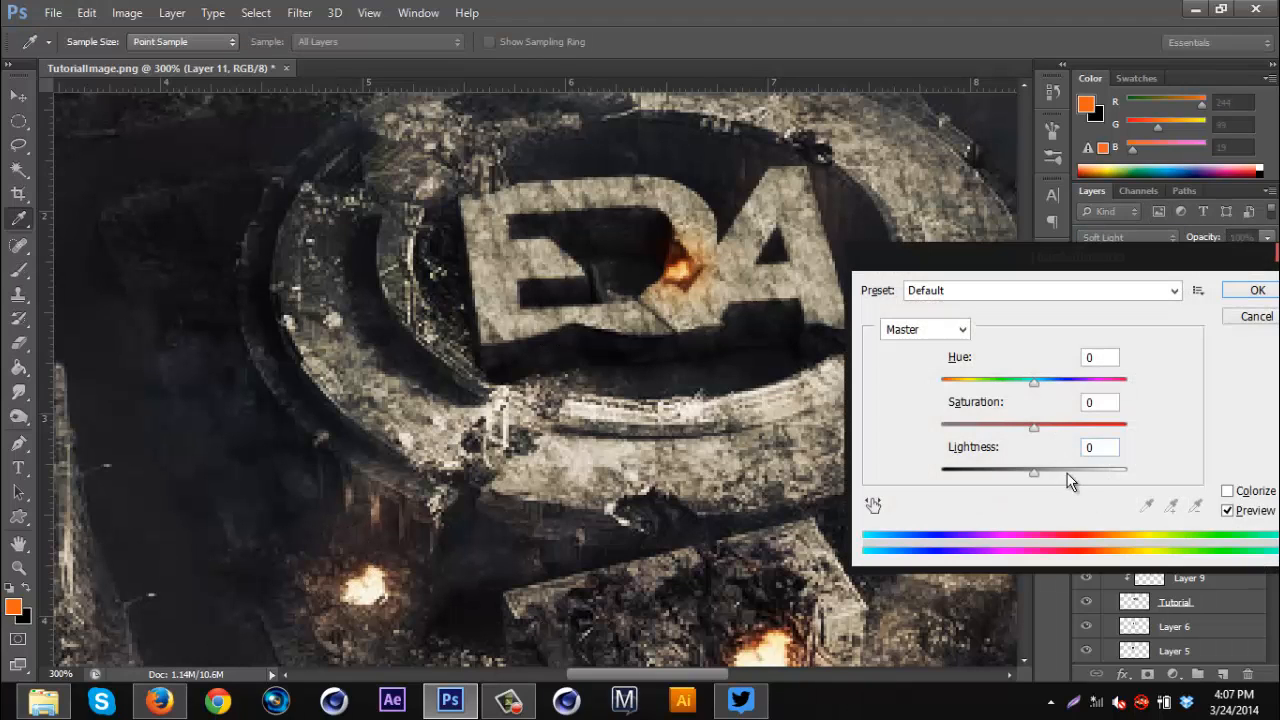
drag(1071, 468, 1077, 474)
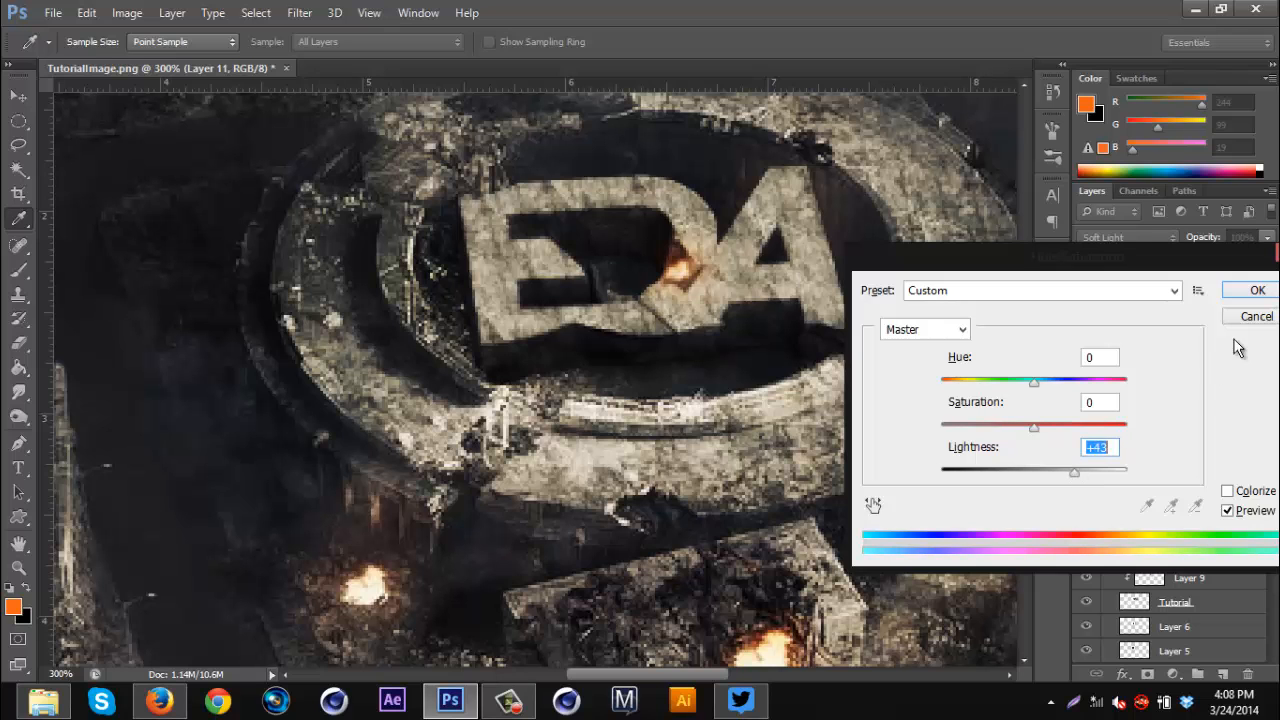
click(1252, 292)
scroll(725, 594, up, 2)
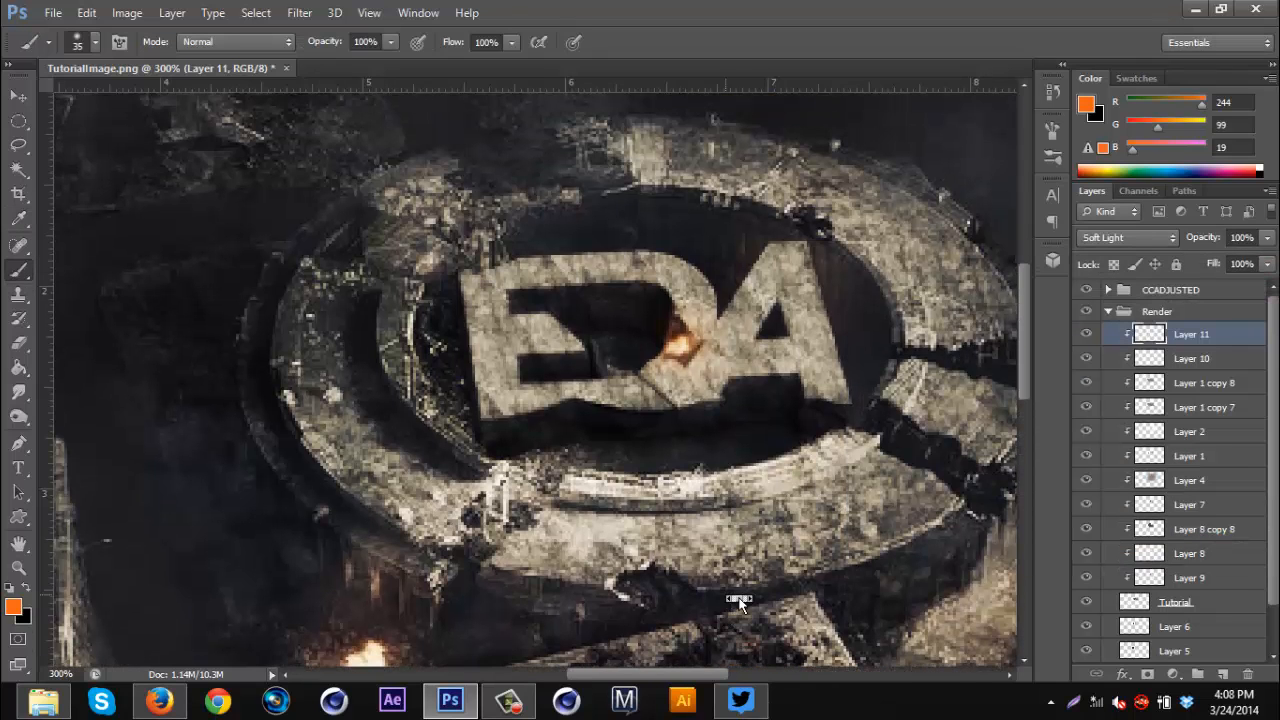
scroll(725, 594, right, 2)
key(ctrl+1)
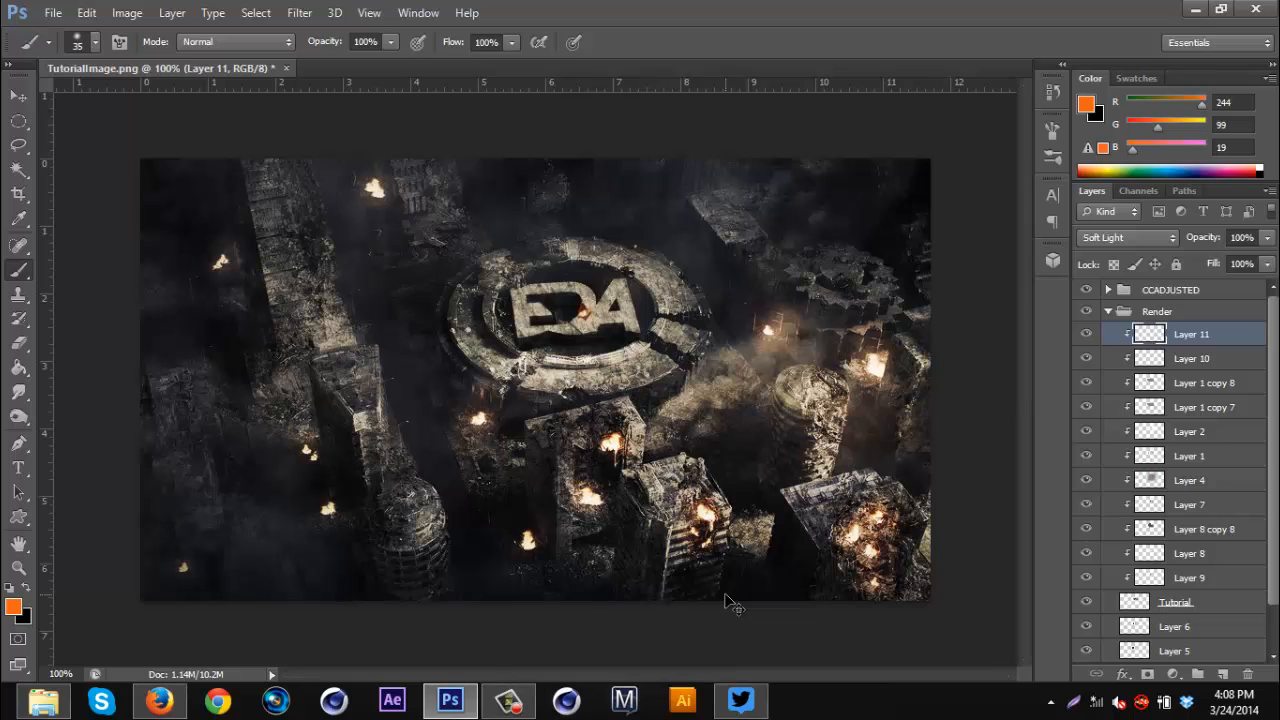
key(ctrl+plus)
key(ctrl+minus)
key(ctrl+plus)
key(ctrl+plus)
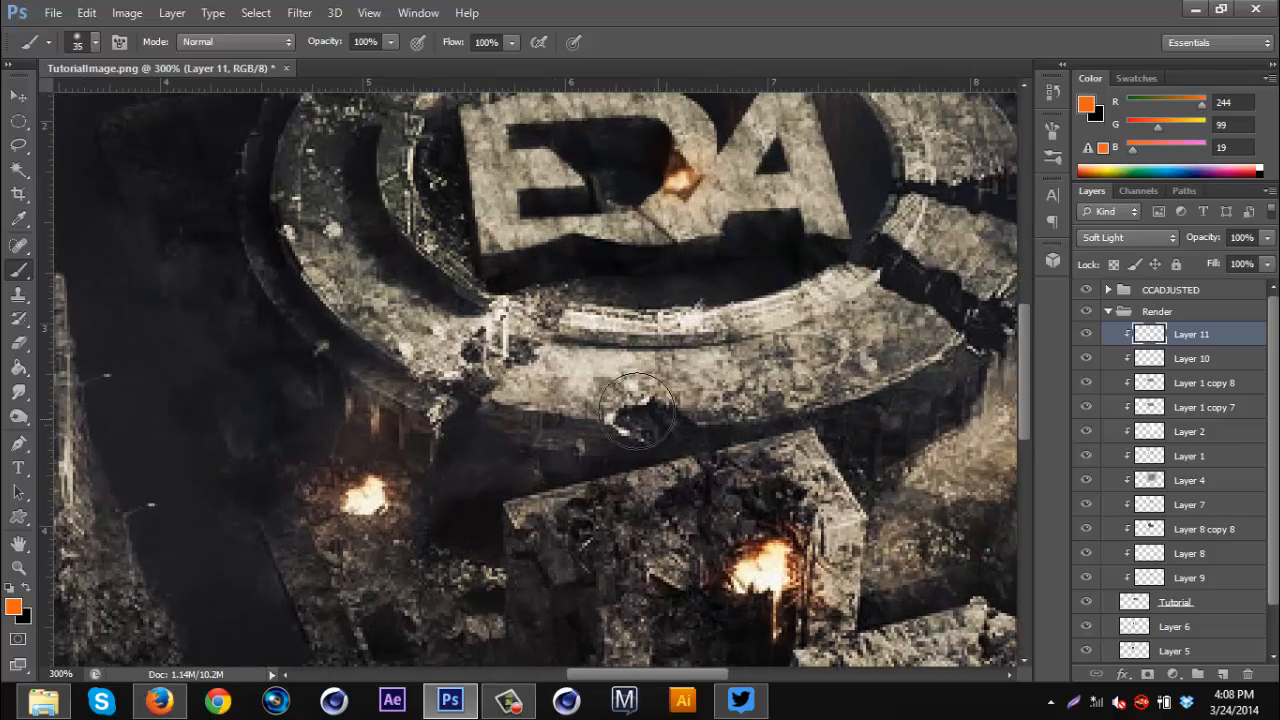
- Add a clipped layer directly above Layer 1 and prepare a soft 9 px brush with white as foreground colour
scroll(708, 400, up, 3)
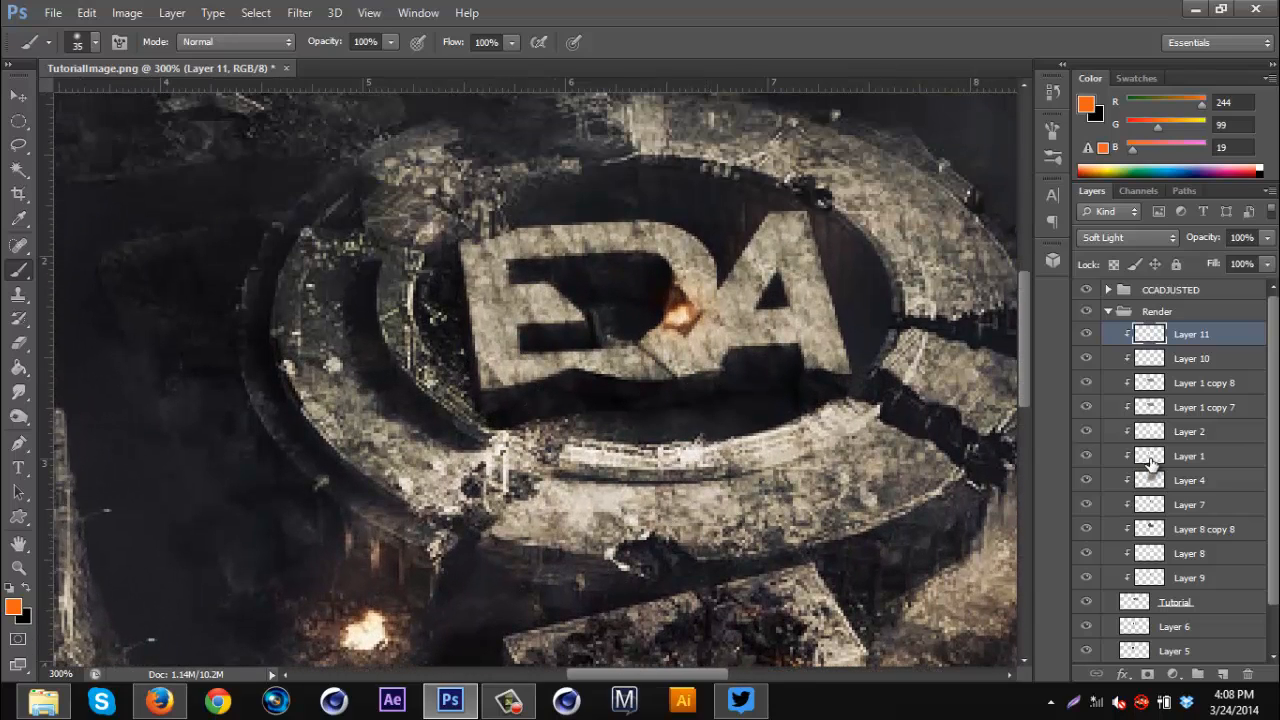
click(1206, 454)
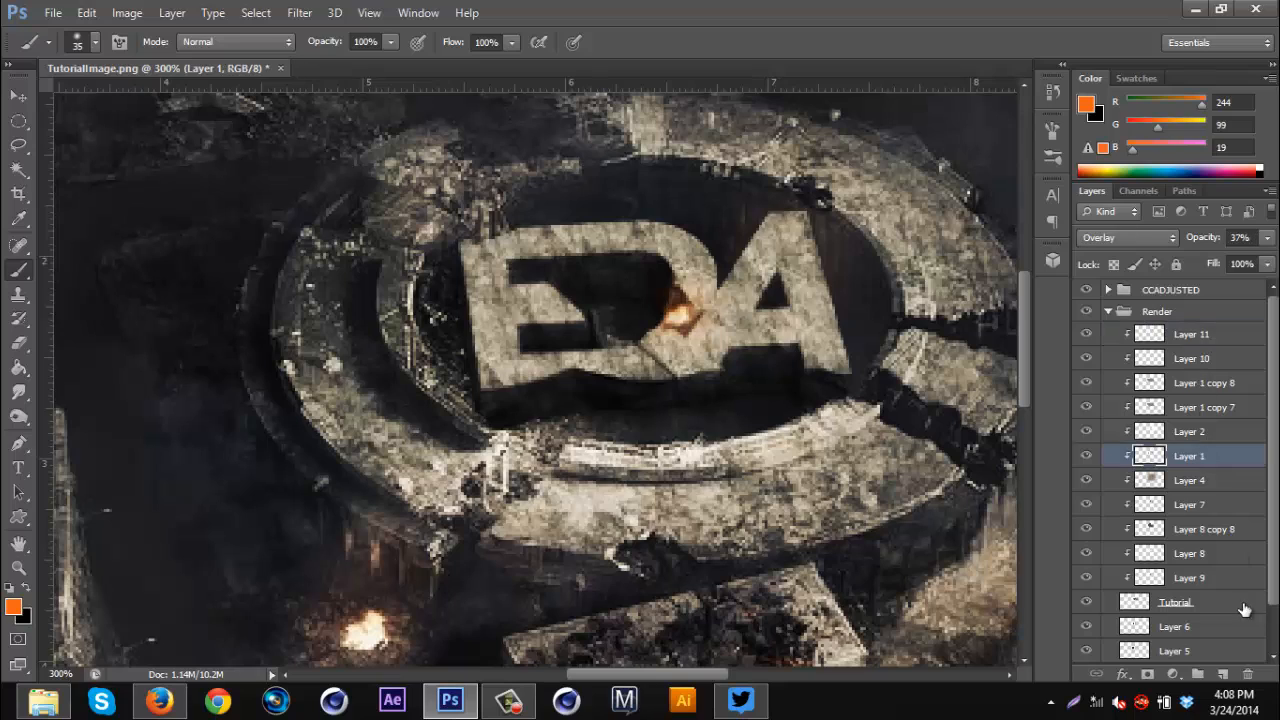
click(1224, 678)
click(12, 596)
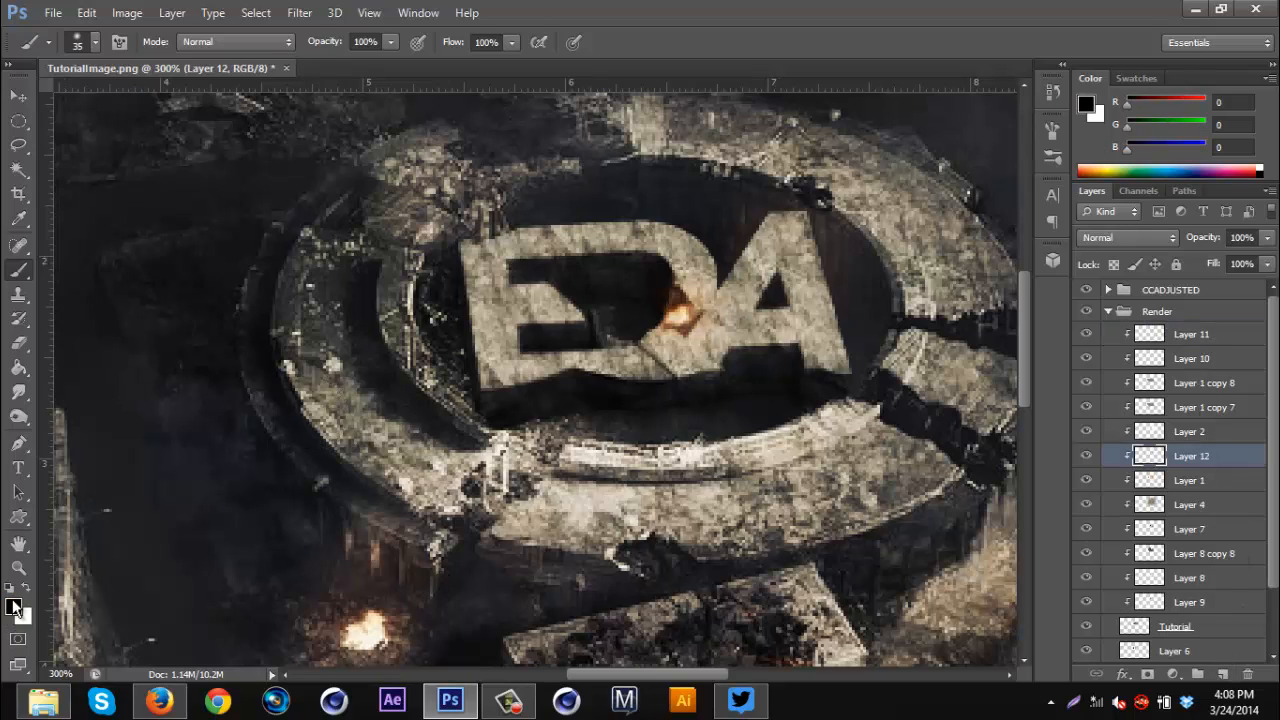
click(28, 591)
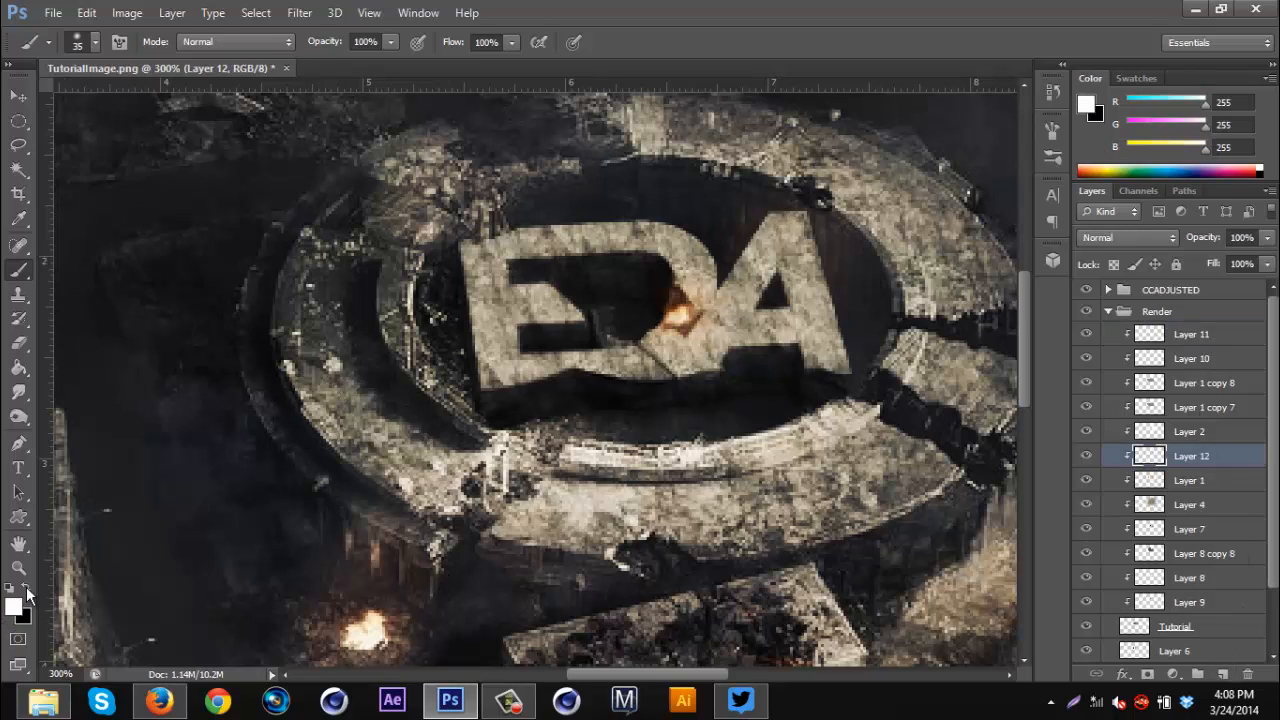
click(96, 42)
click(849, 7)
click(91, 44)
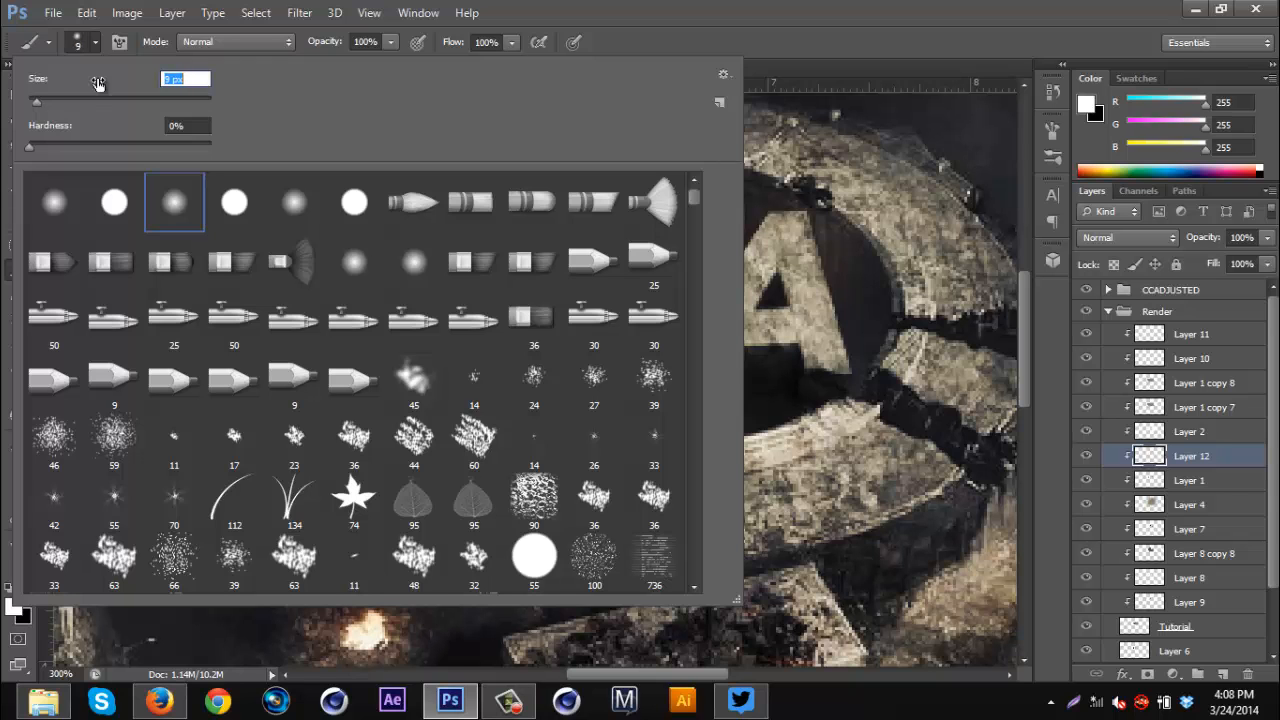
click(820, 38)
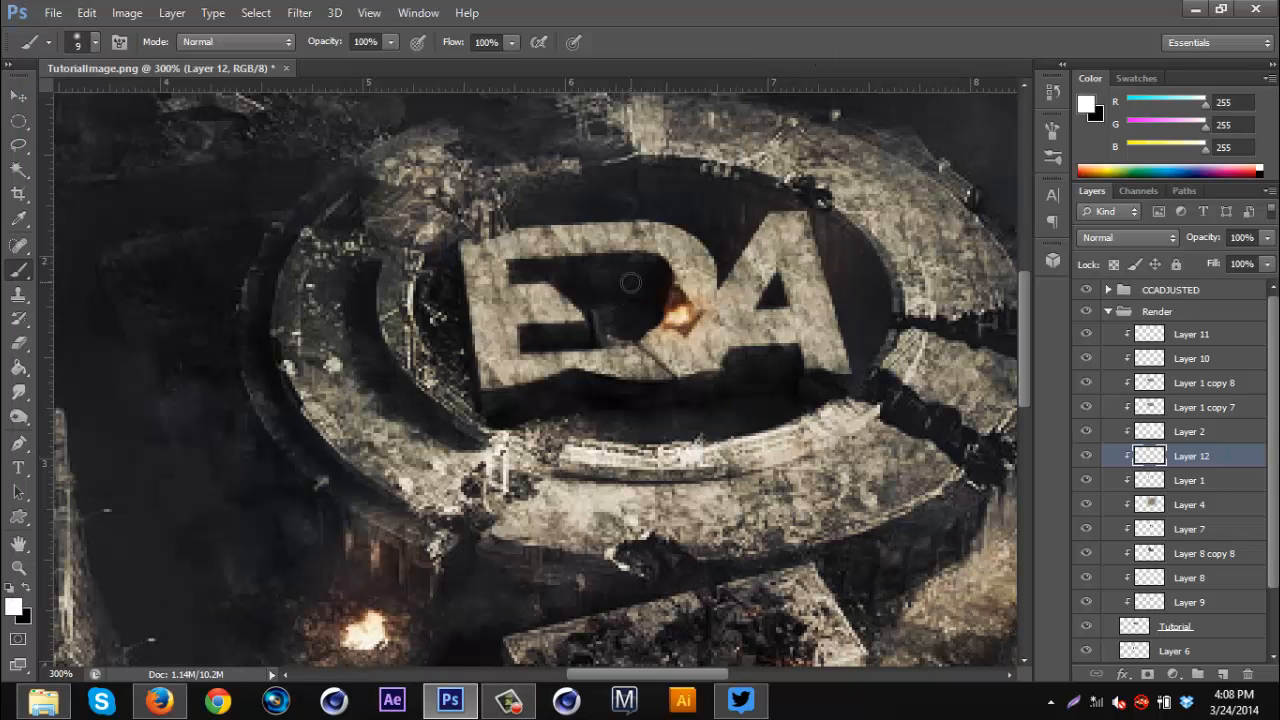
- Paint white highlights along the lettering's lower edge and the upper inner edge of the E and D, using Overlay at 40% layer opacity
key(ctrl+plus)
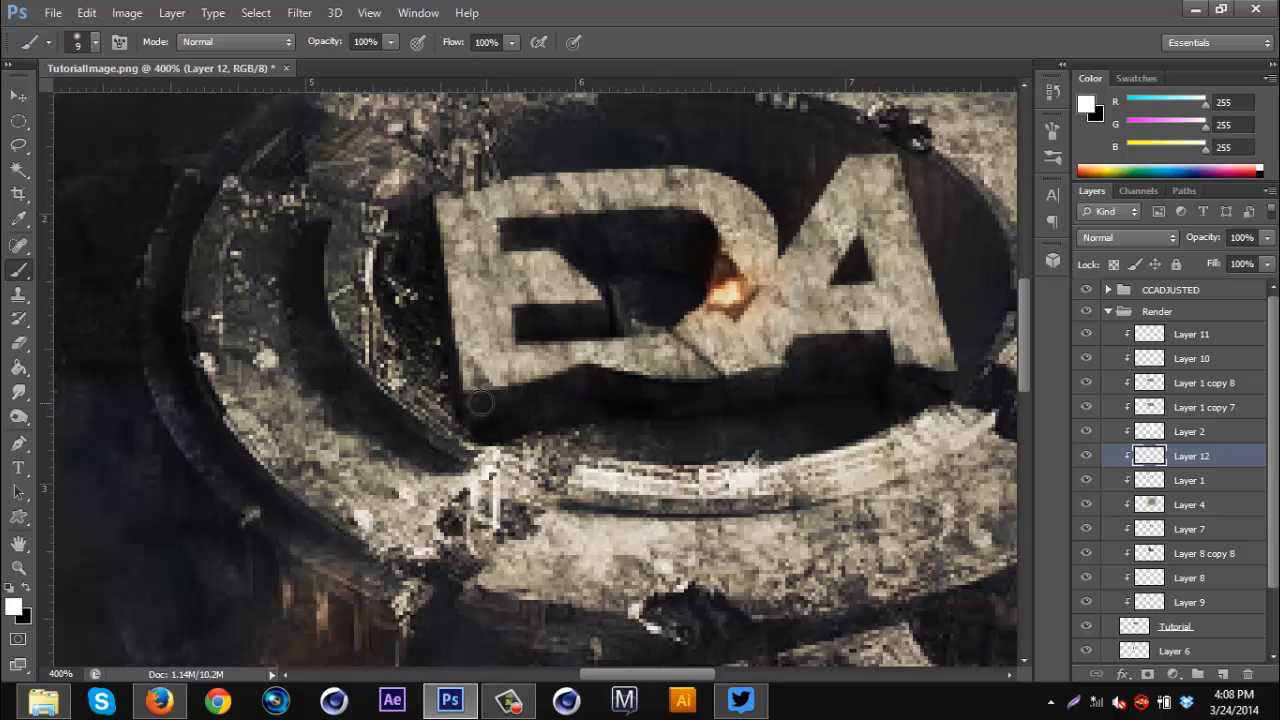
mouse_move(468, 408)
mouse_down()
mouse_move(580, 380)
mouse_move(717, 382)
mouse_move(831, 342)
mouse_move(869, 342)
mouse_move(943, 377)
mouse_up()
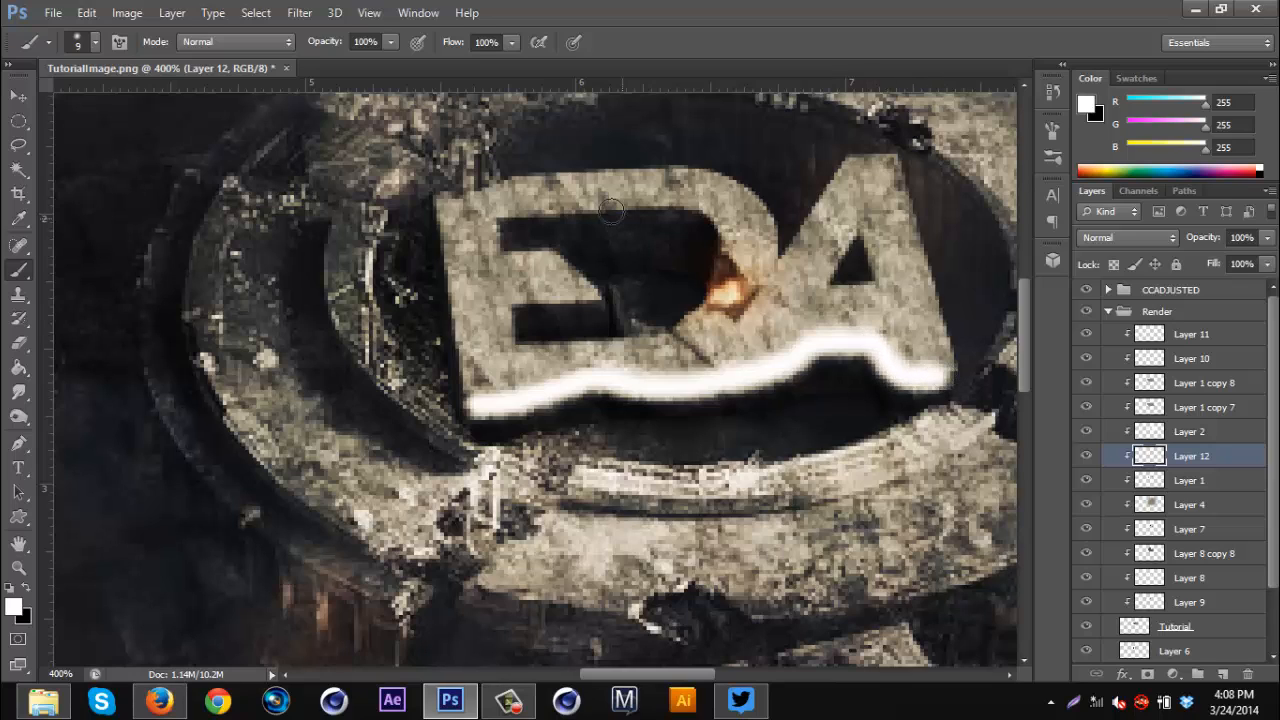
drag(510, 226, 695, 222)
click(1159, 239)
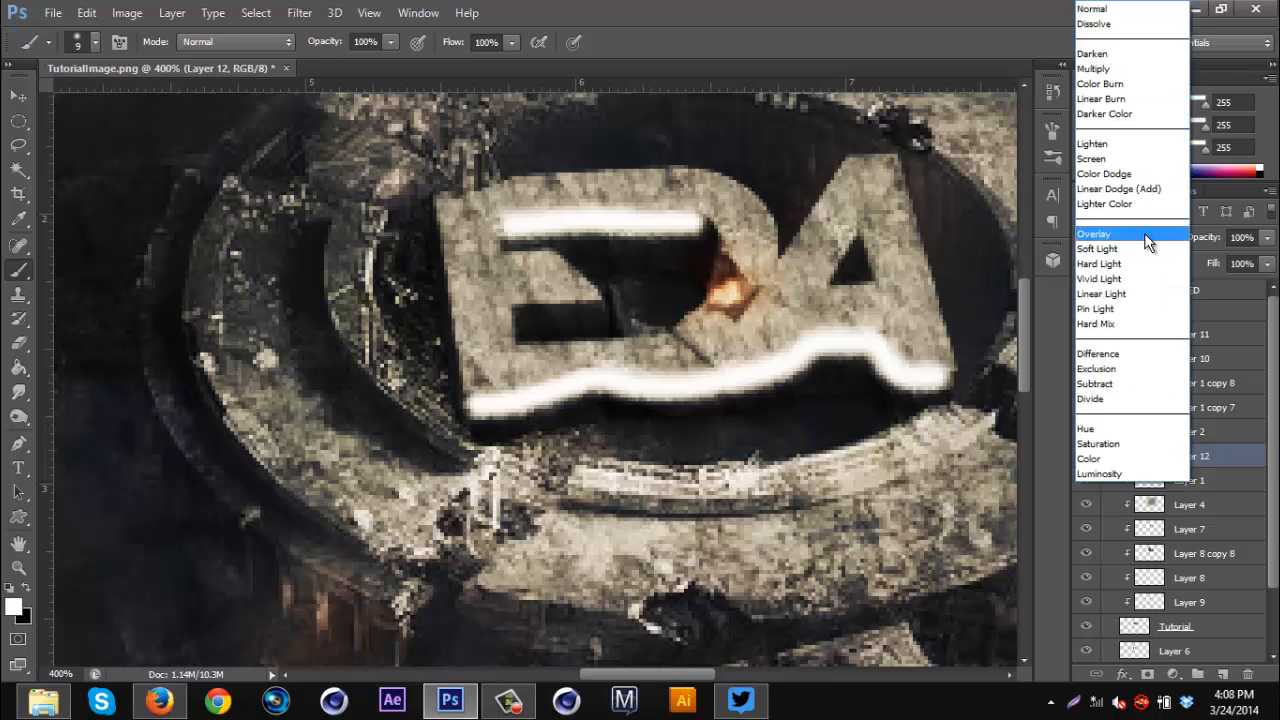
click(1144, 231)
drag(1207, 237, 1149, 237)
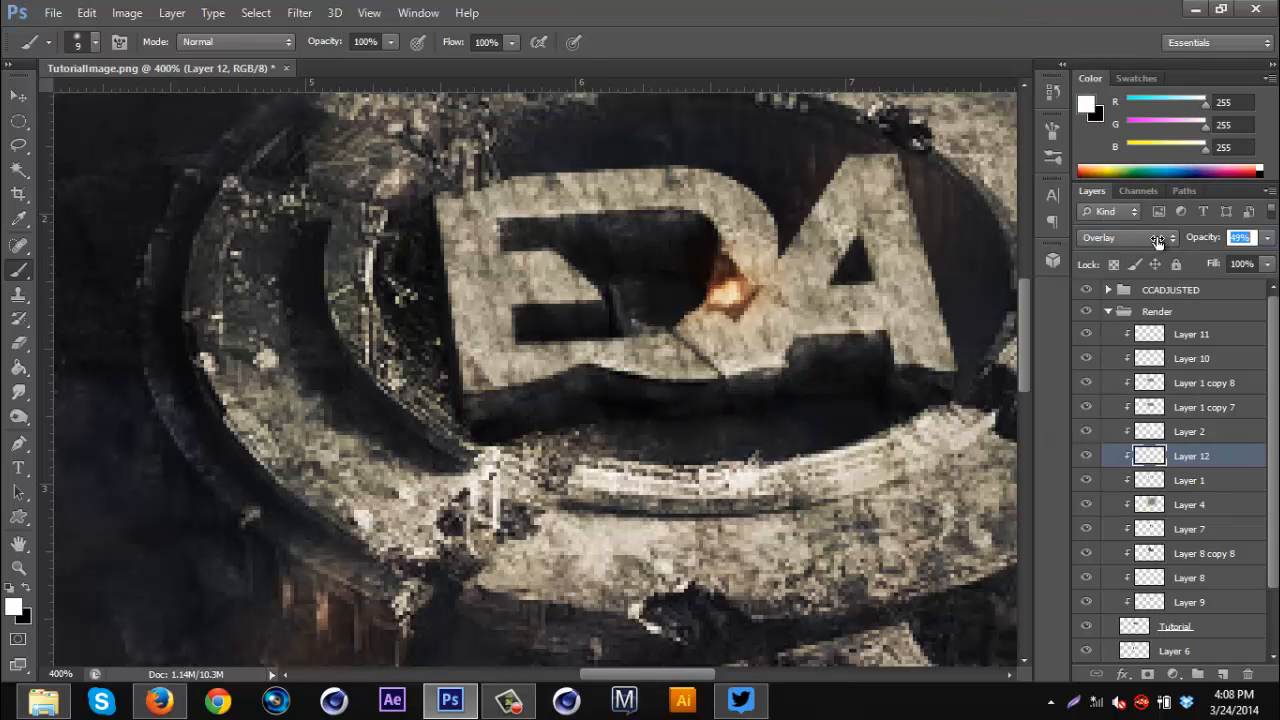
key(ctrl+minus)
key(ctrl+minus)
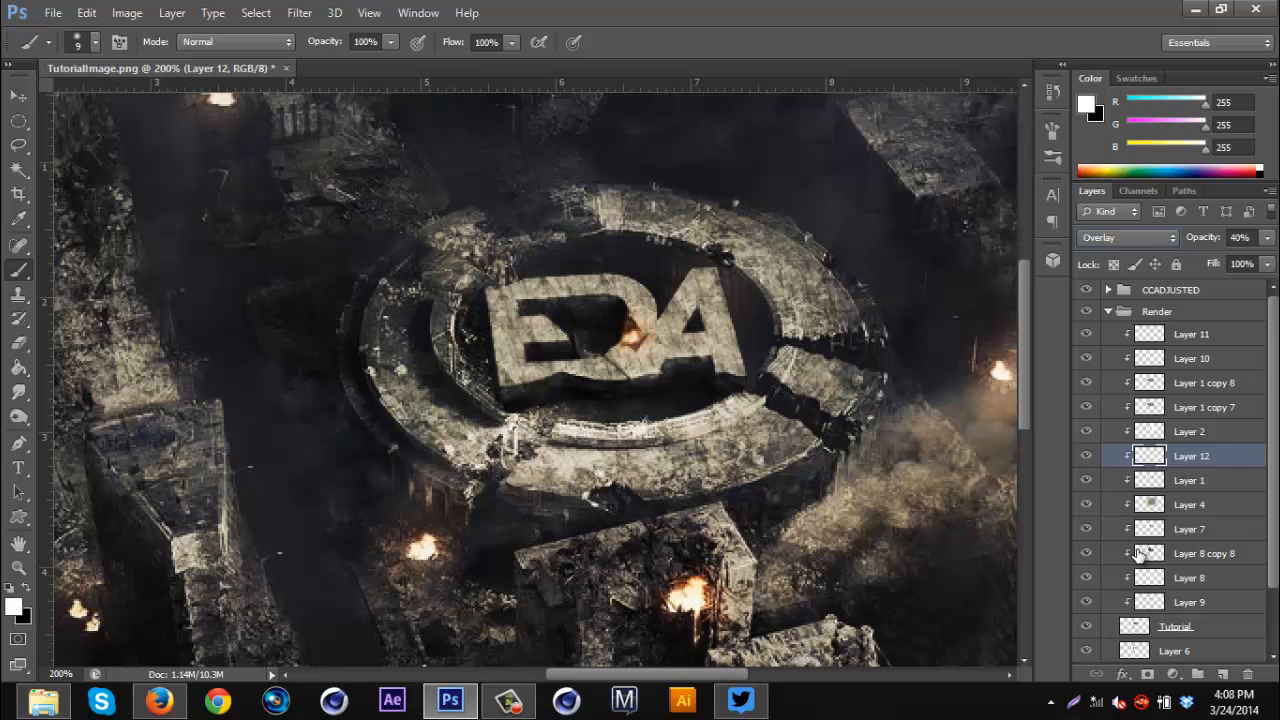
- Add another clipped layer directly above Layer 1 and prepare a soft 68 px brush with black as foreground colour
click(1180, 480)
click(1224, 675)
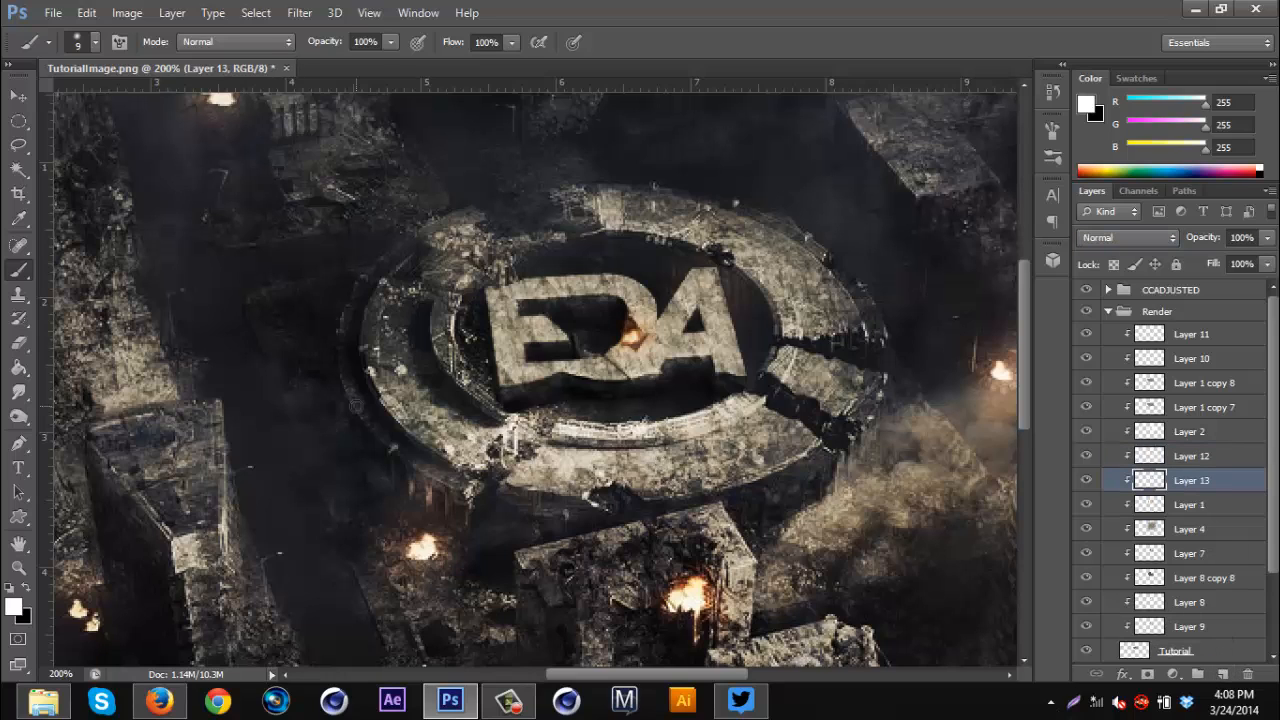
click(95, 42)
drag(120, 98, 90, 102)
click(628, 5)
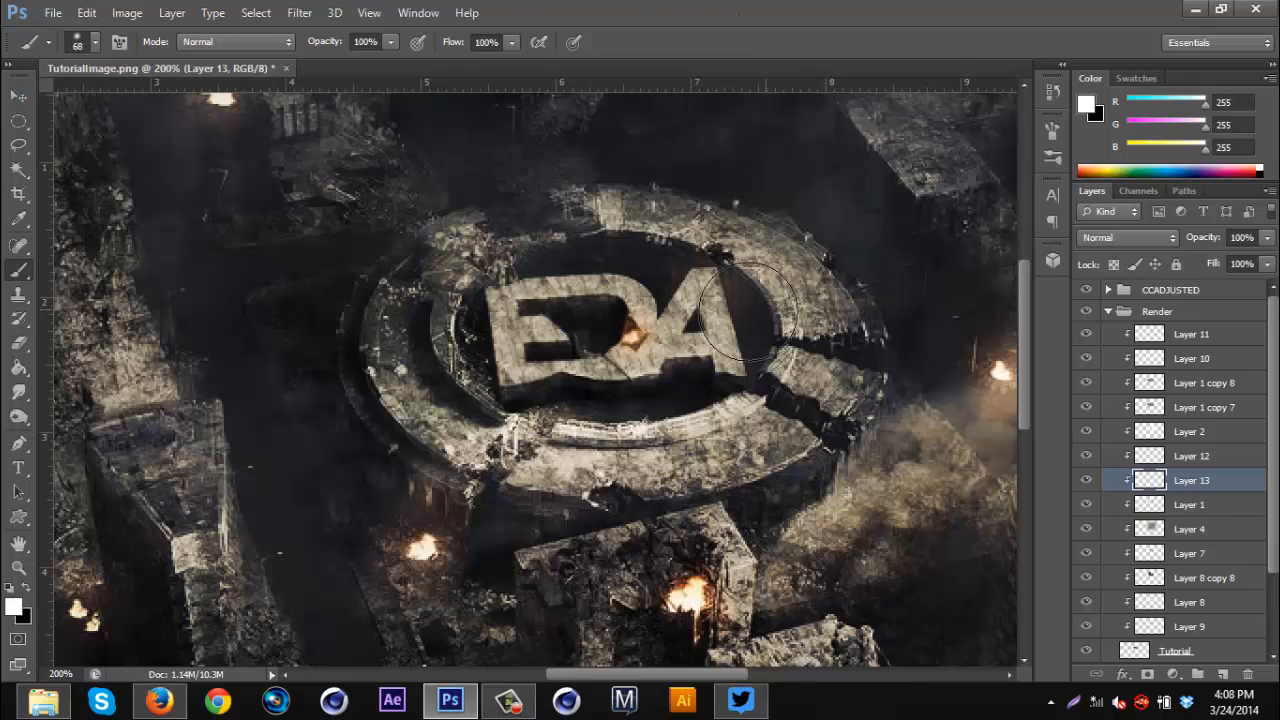
click(26, 588)
- Dab soft black shadows over the E, the lower edge of the D, and the top and bottom of the A
click(526, 301)
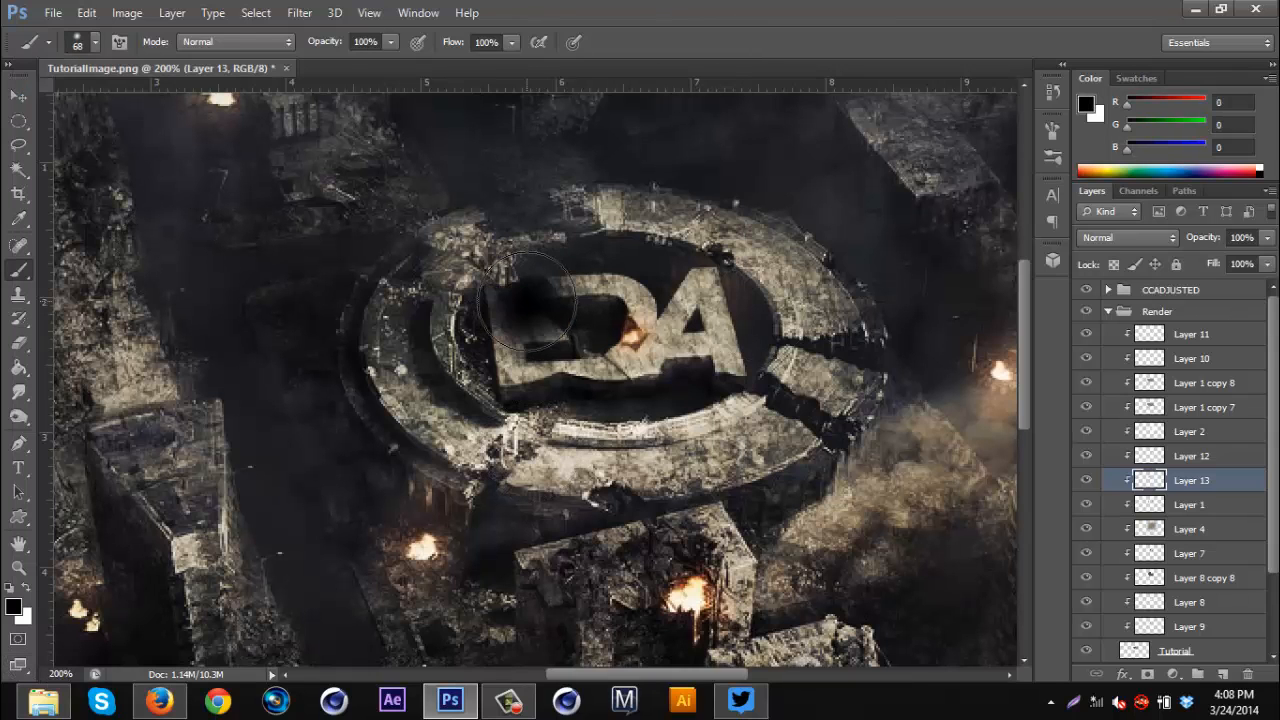
click(595, 377)
click(717, 309)
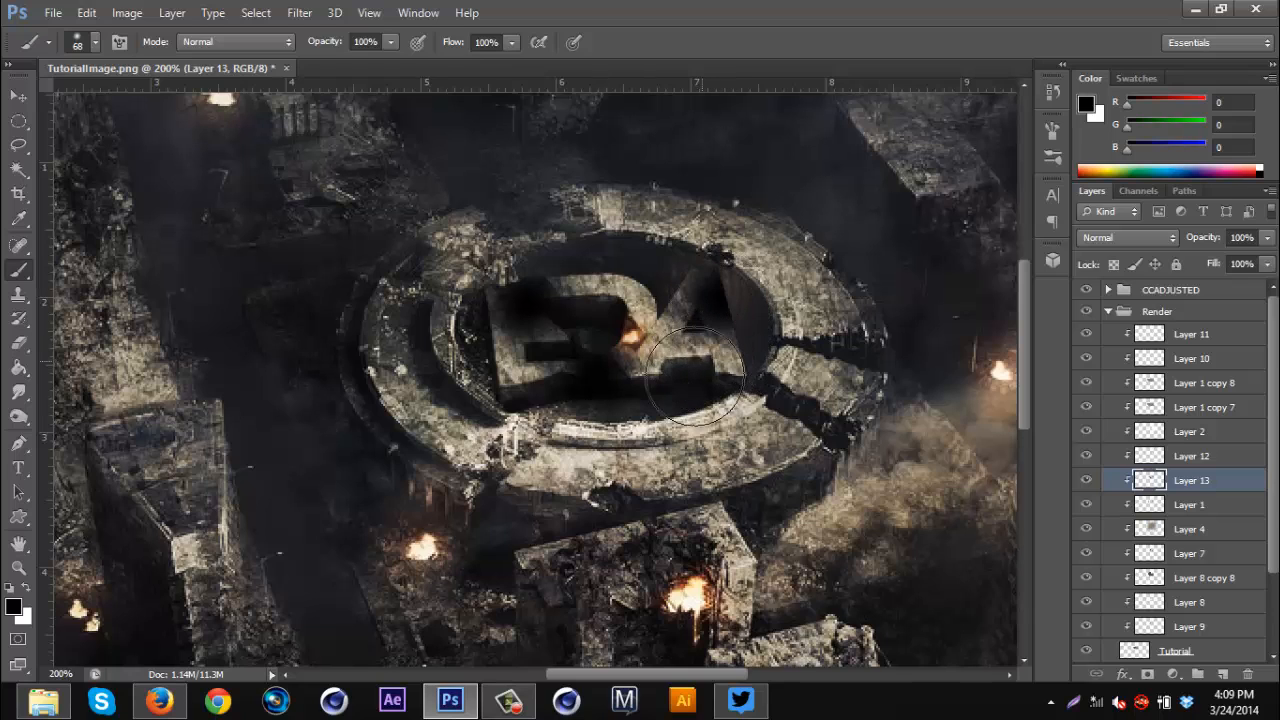
click(682, 380)
- Blend the black shadow layer with Overlay at 31% opacity and check it against the whole image
click(1121, 237)
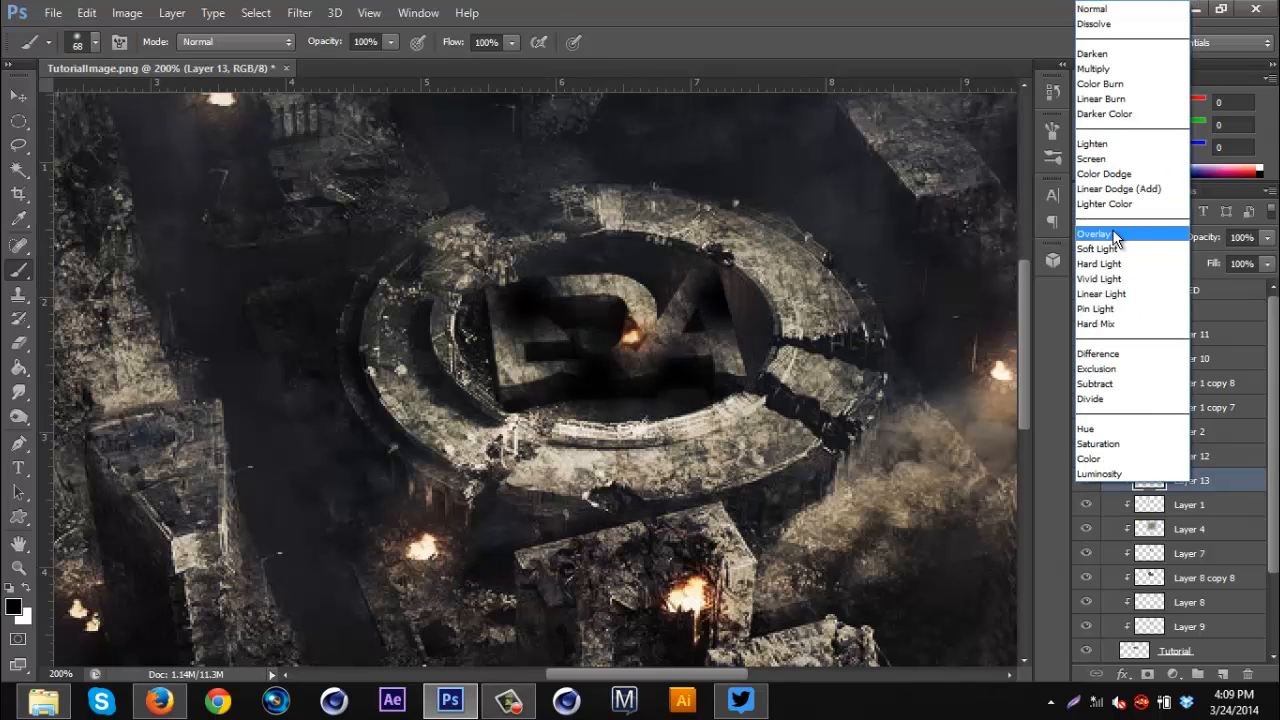
click(1118, 243)
drag(1216, 246, 1141, 250)
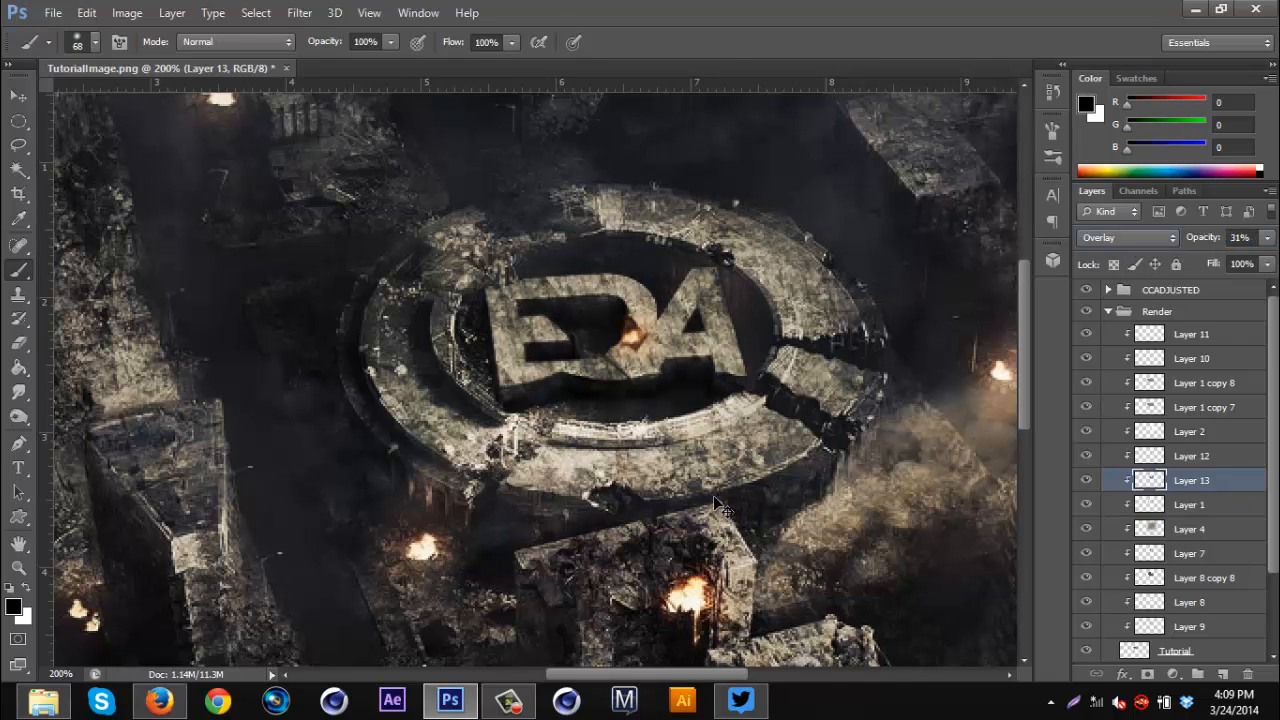
key(ctrl+minus)
key(ctrl+minus)
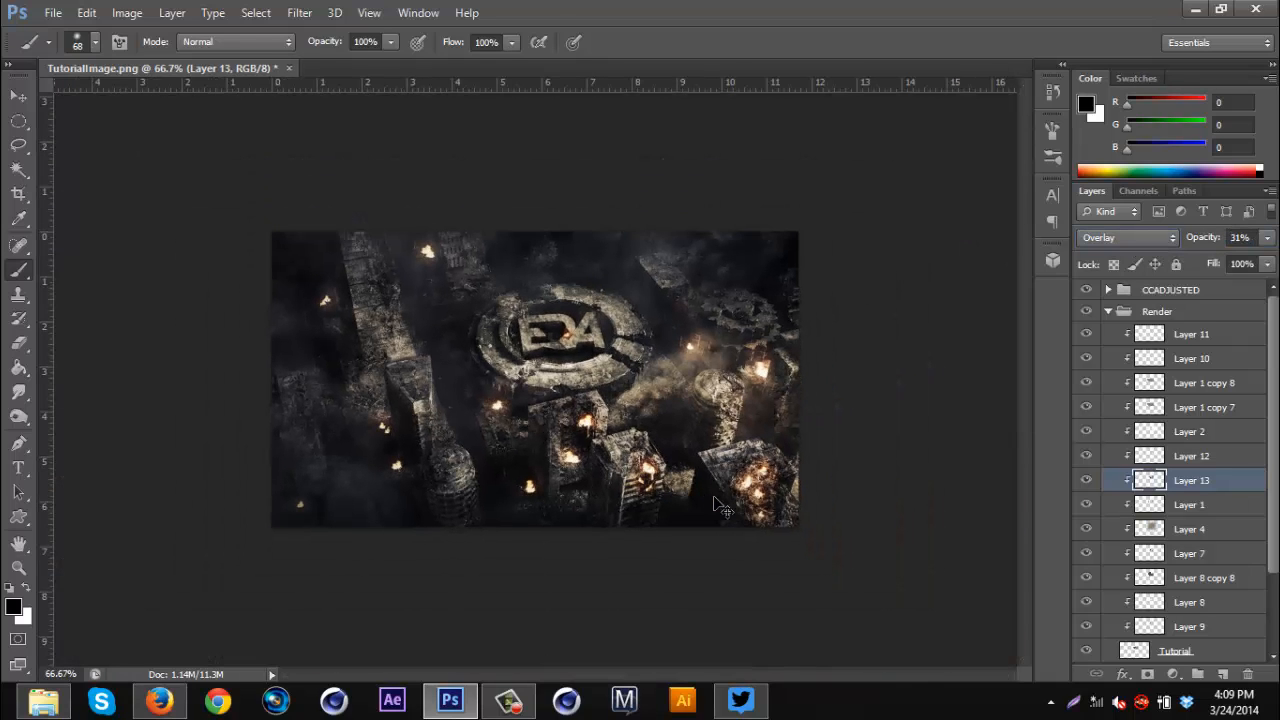
key(ctrl+plus)
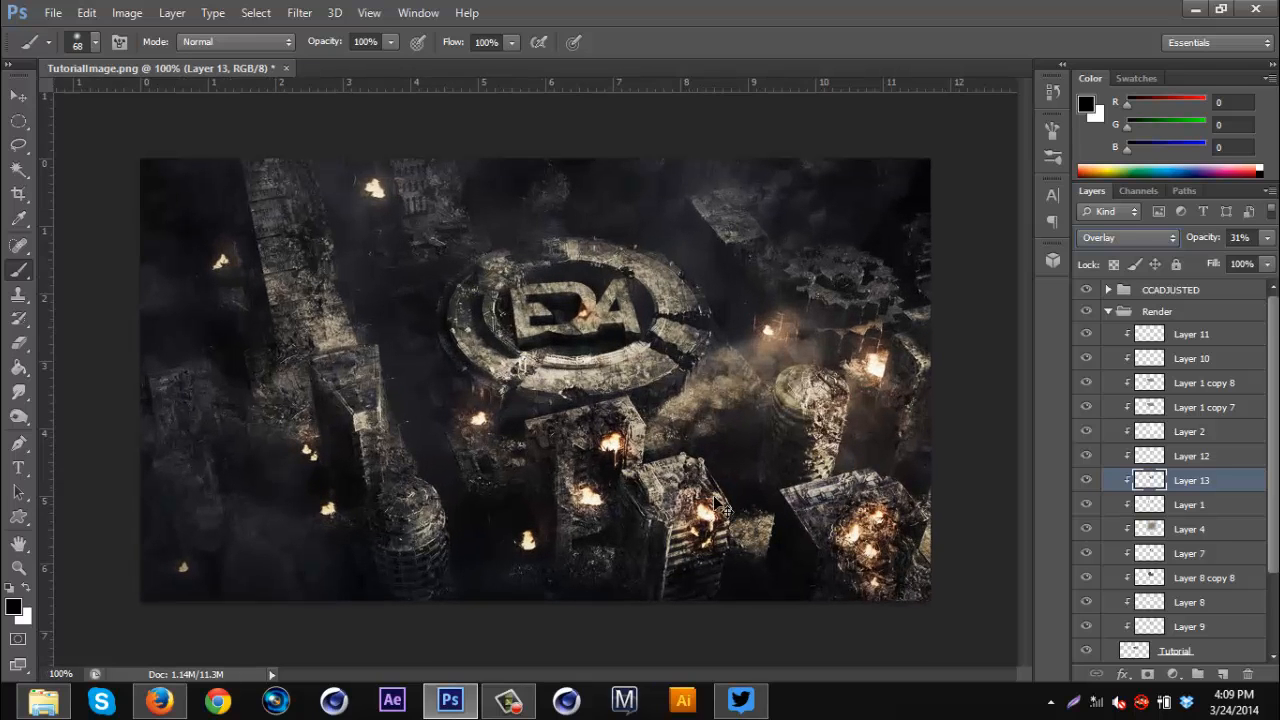
key(ctrl+plus)
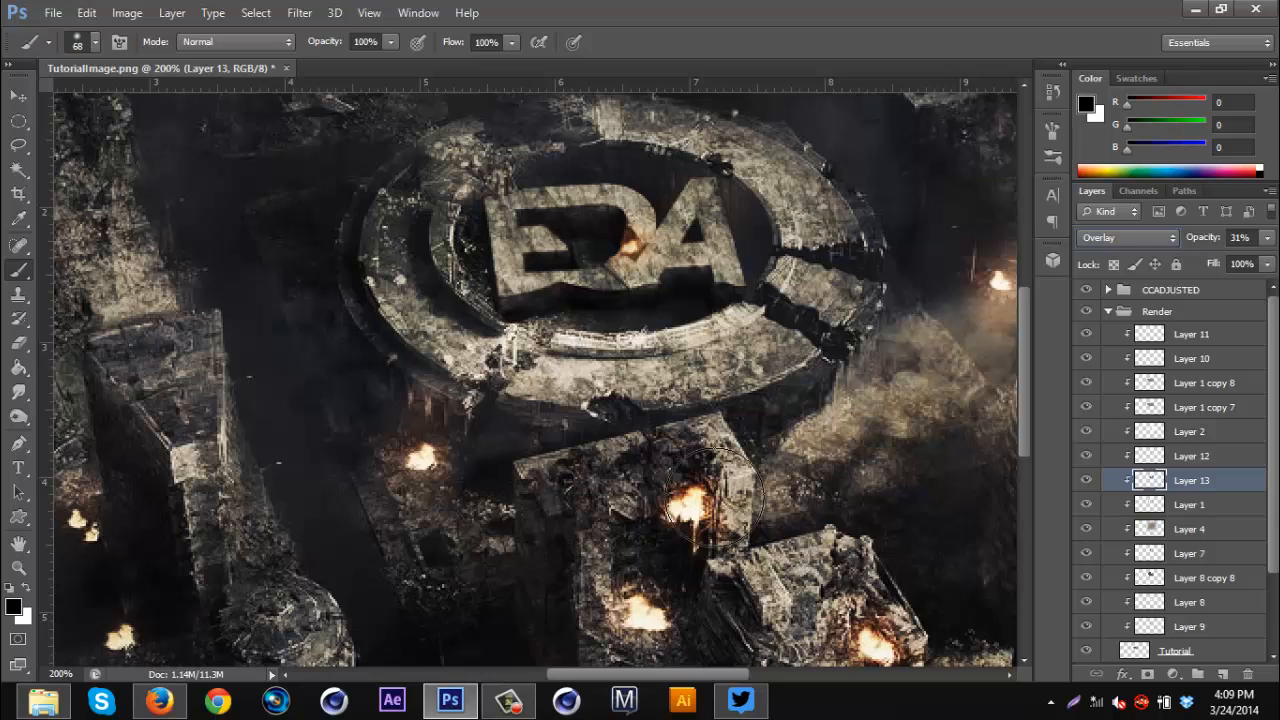
- Add a clipped layer above the shadow layer and prepare a soft 10 px brush with white as foreground colour
scroll(716, 505, up, 2)
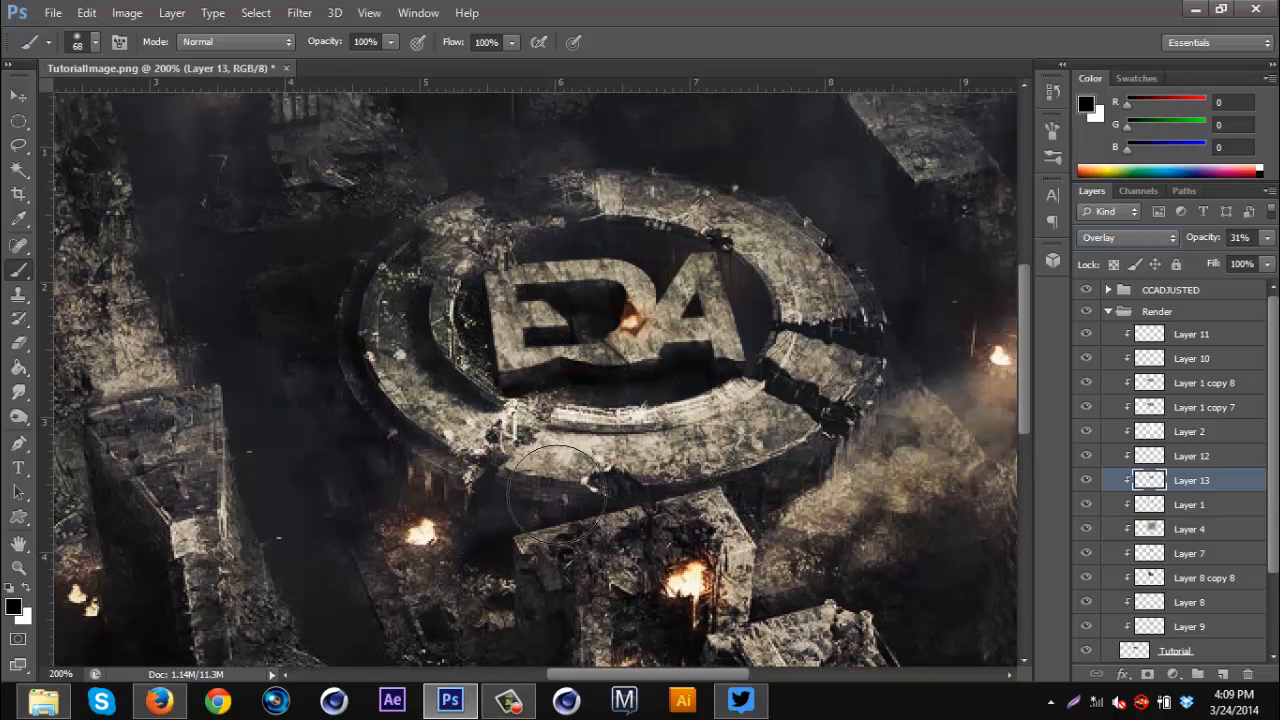
click(1225, 675)
click(26, 588)
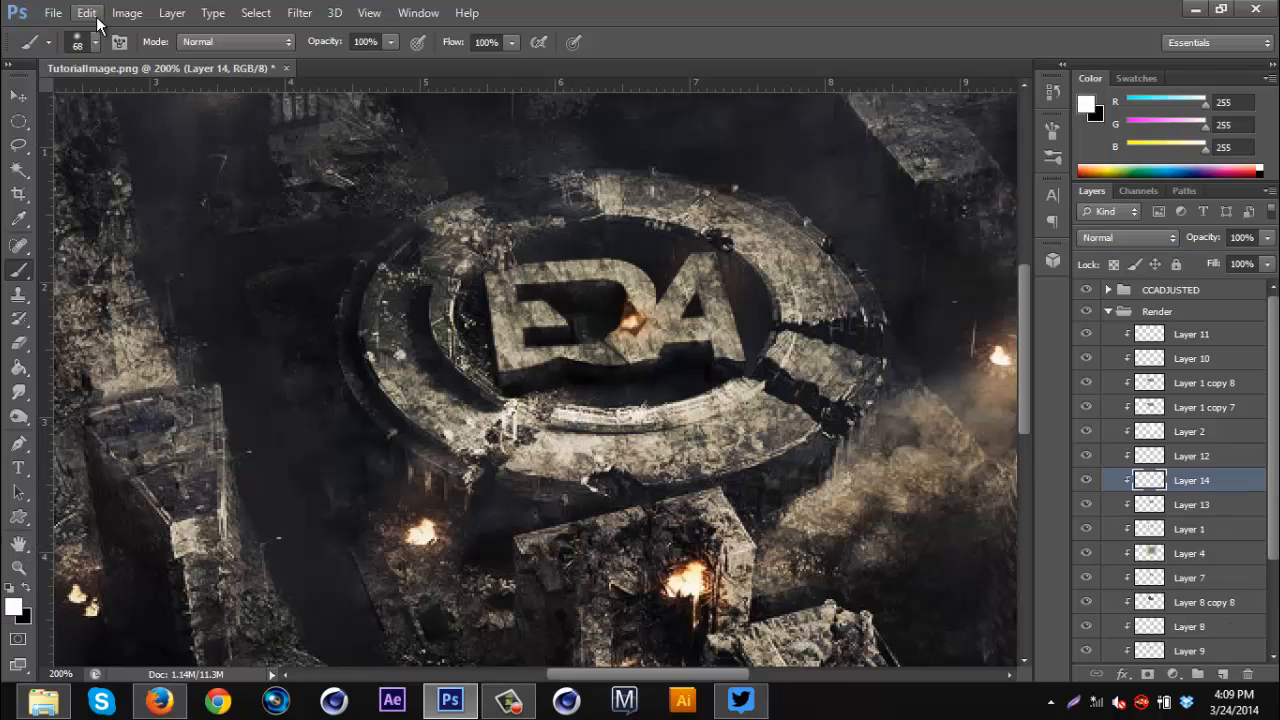
click(80, 43)
click(55, 101)
click(716, 6)
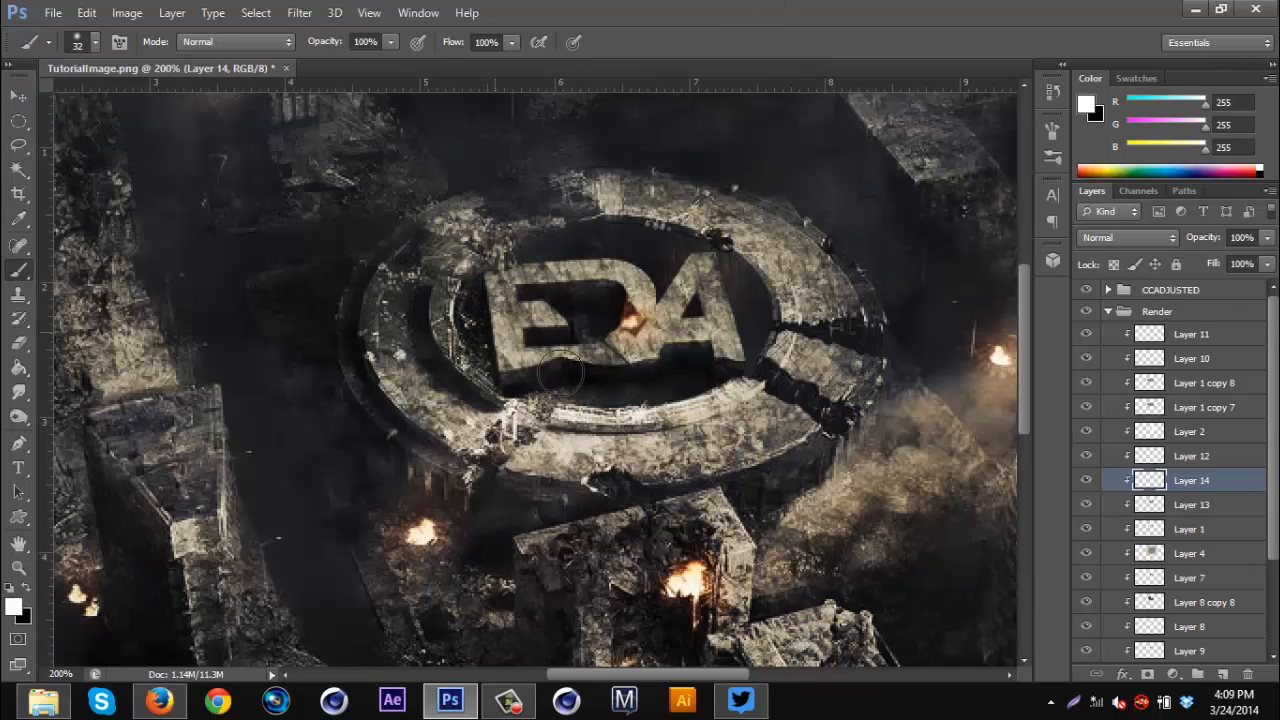
key(ctrl+plus)
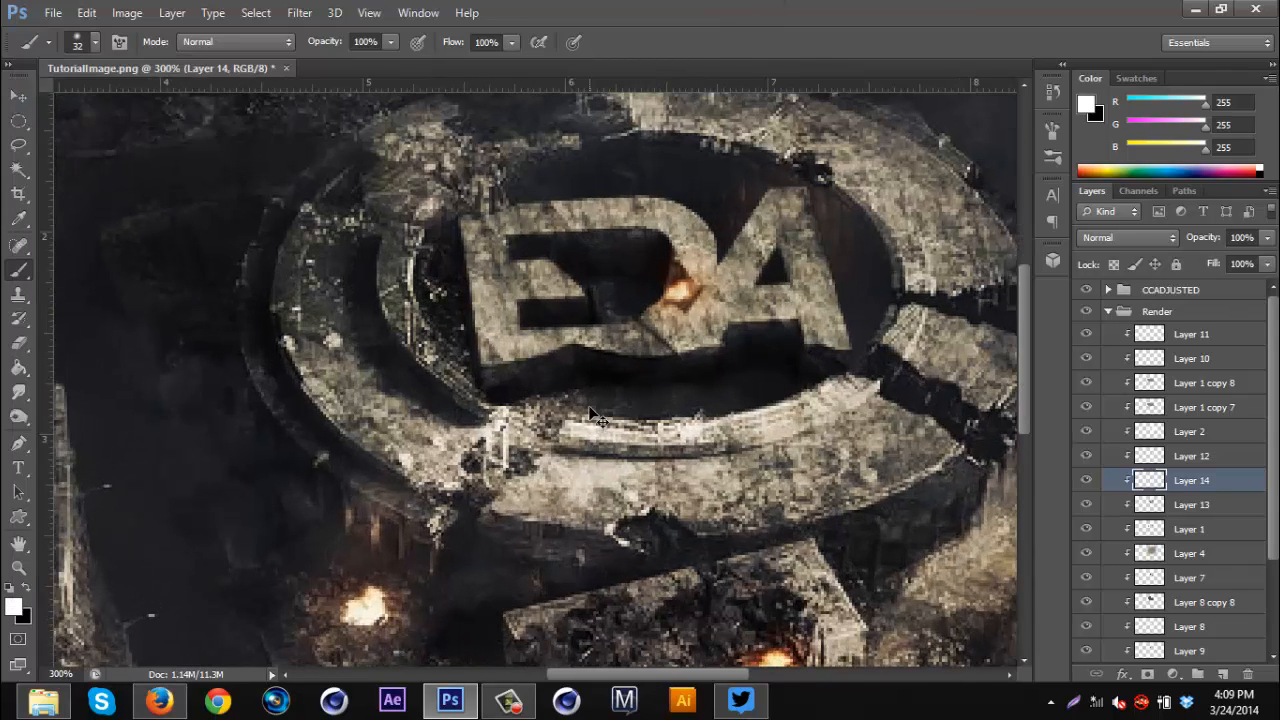
click(86, 43)
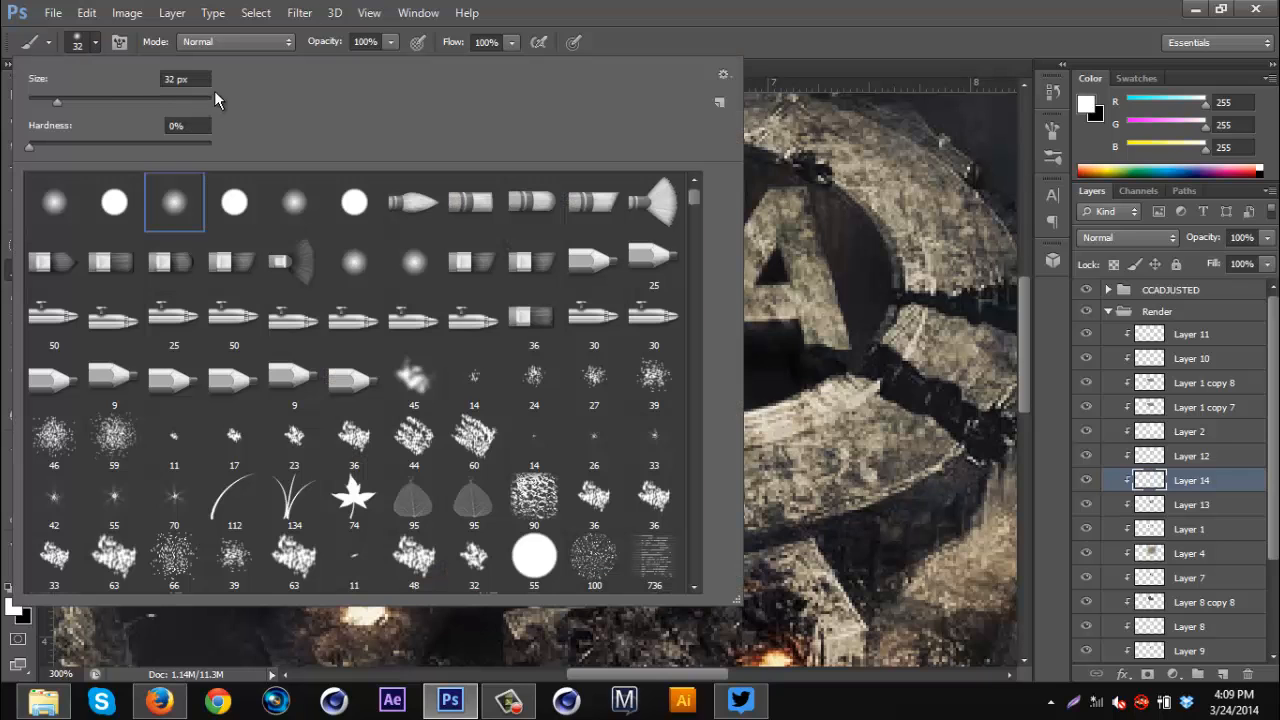
text(10)
key(Return)
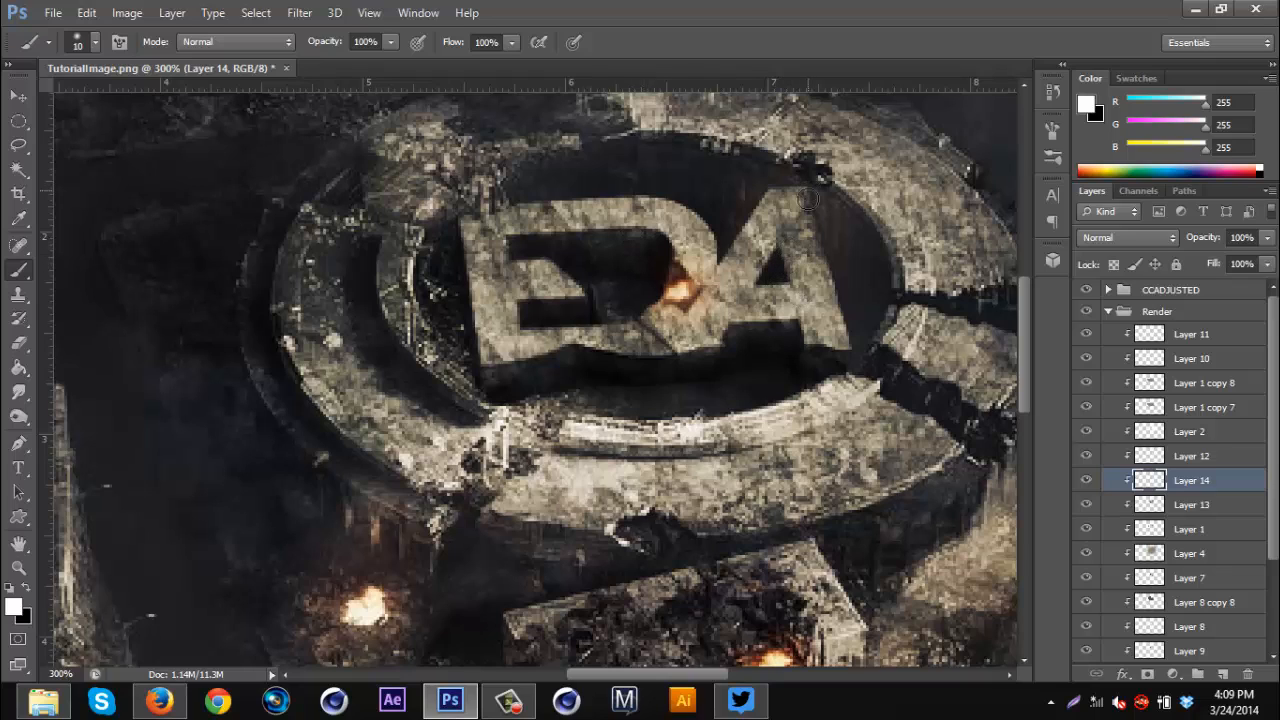
- Paint white highlights on the A's right leg and inner left side, the D's outer curve, and the E's inner corners and middle arm
drag(808, 199, 850, 358)
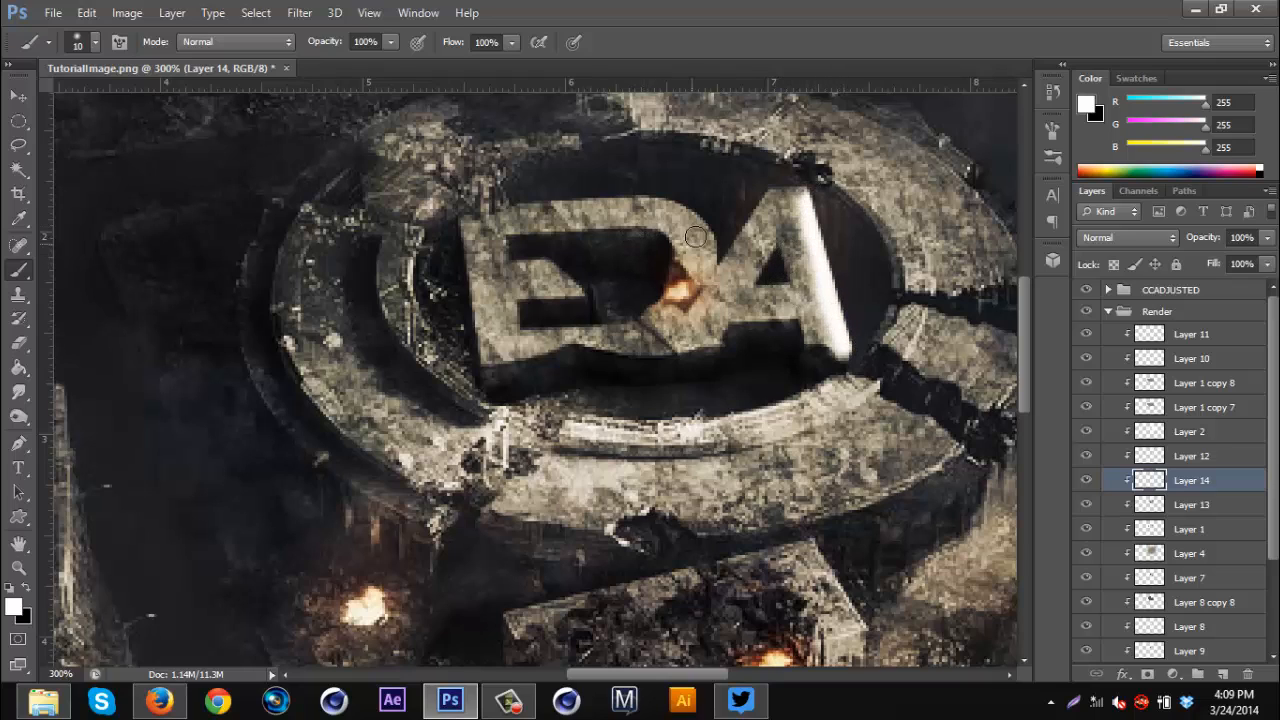
mouse_move(688, 205)
mouse_down()
mouse_move(717, 259)
mouse_move(779, 258)
mouse_move(756, 282)
mouse_up()
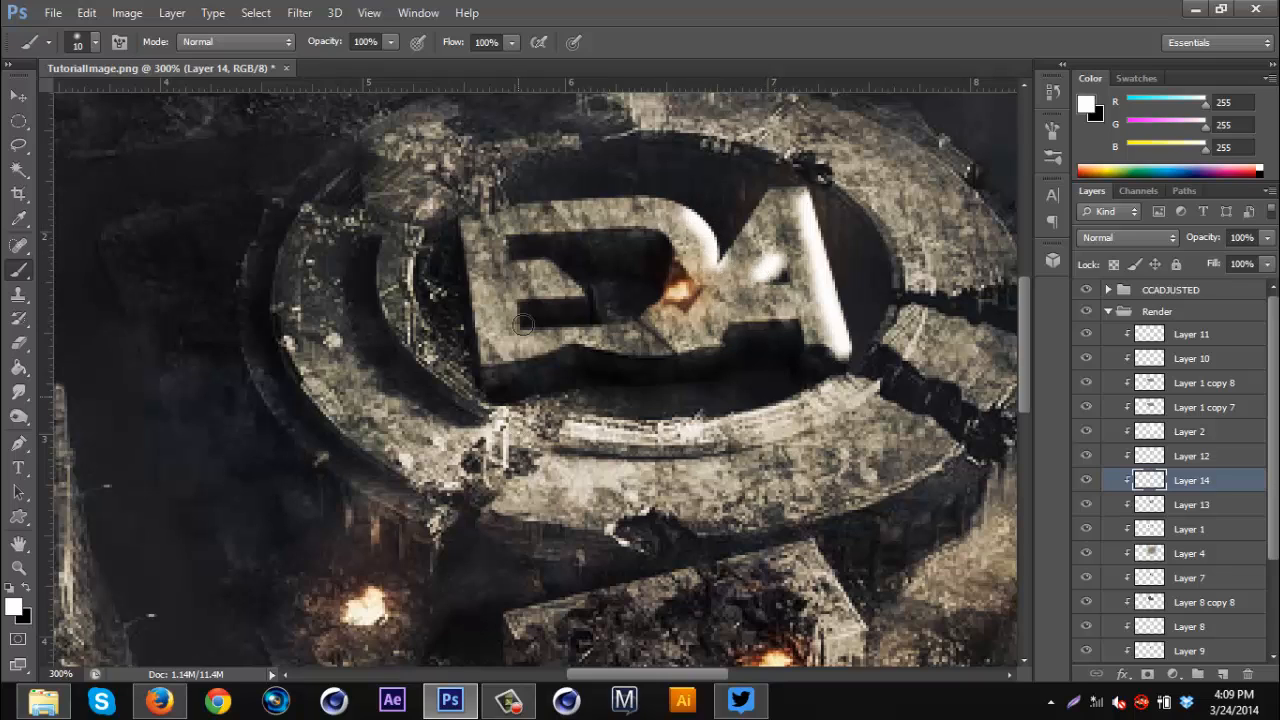
drag(508, 244, 508, 259)
drag(521, 309, 519, 324)
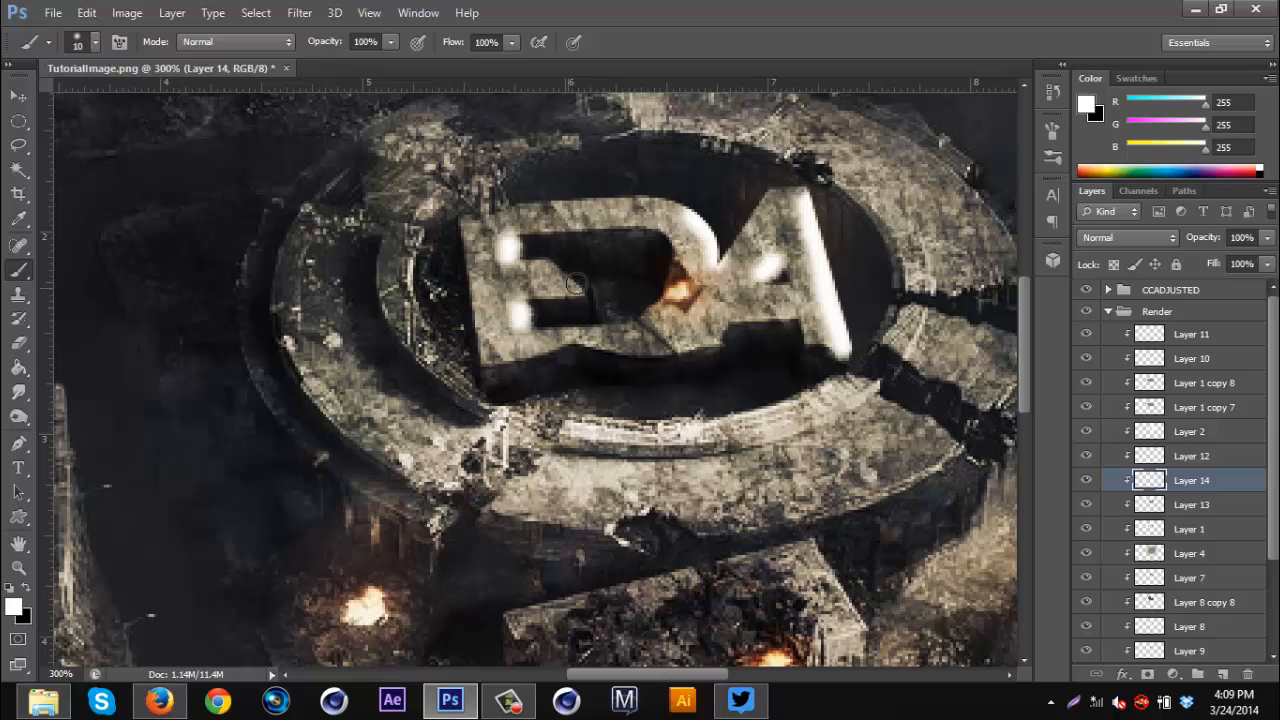
drag(556, 267, 580, 293)
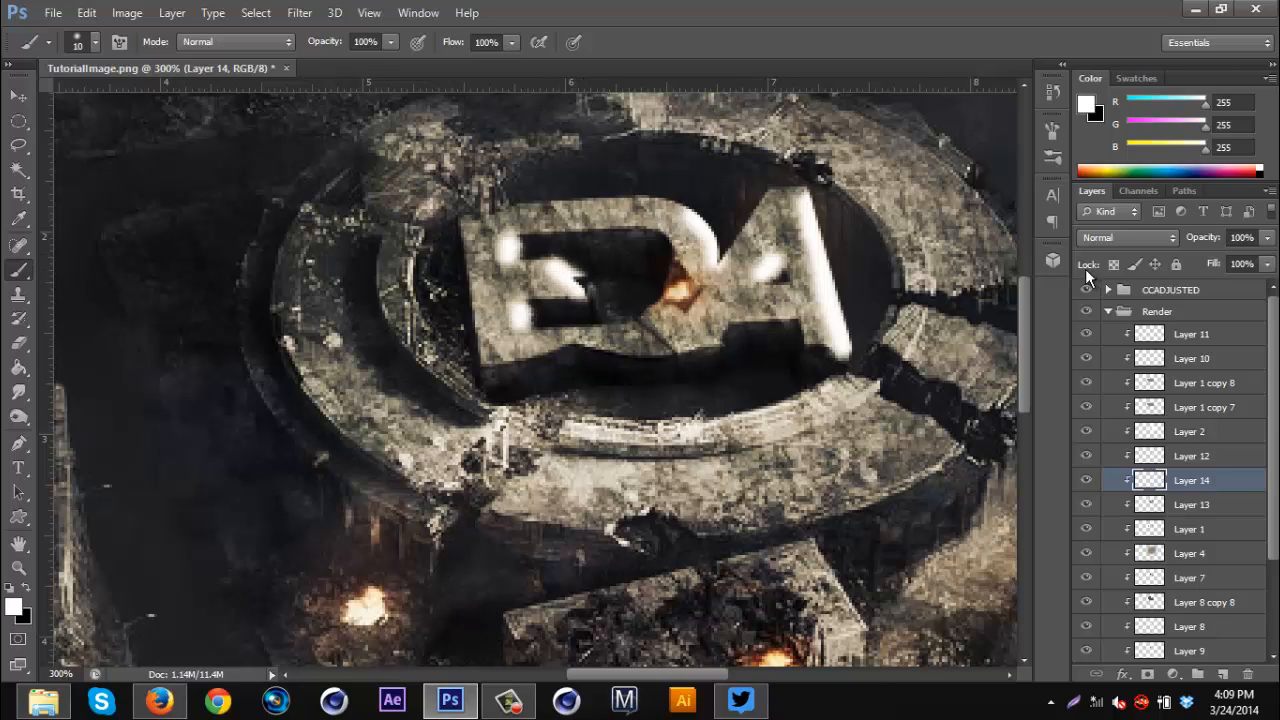
- Blend the white highlight layer with Overlay at 21% opacity and check it against the whole image
click(1100, 237)
click(1105, 250)
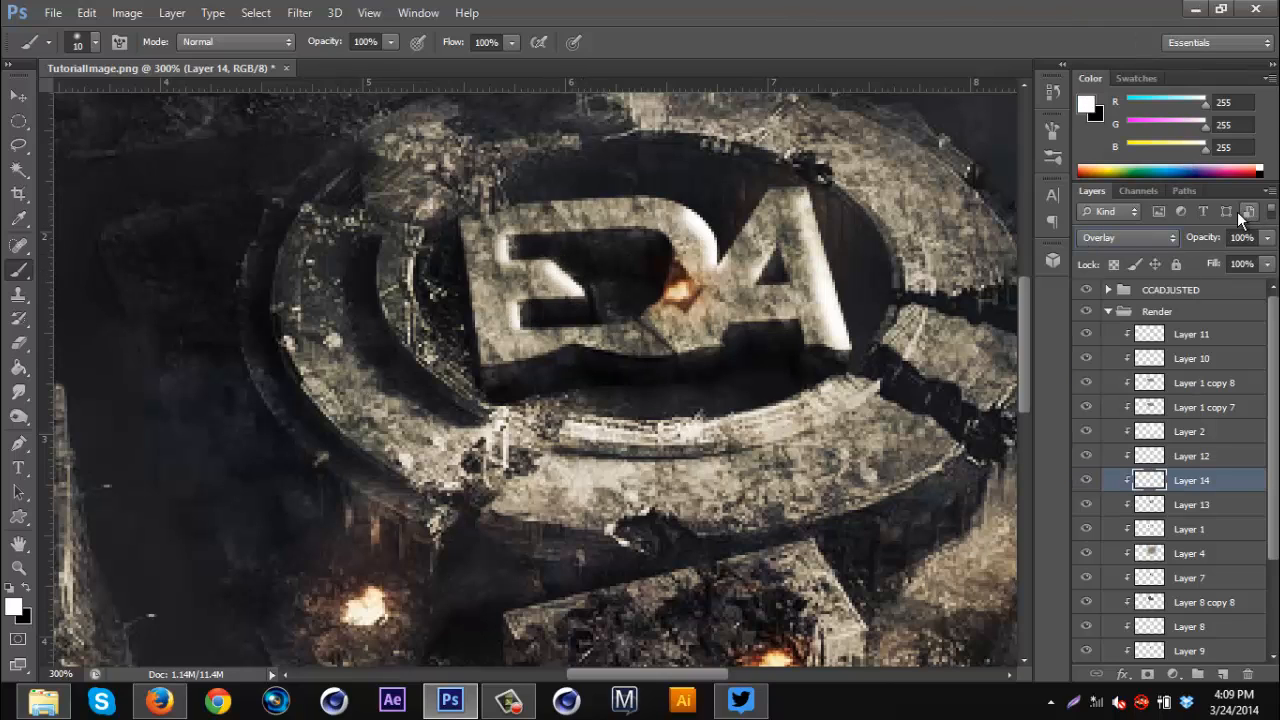
drag(1212, 240, 1143, 252)
key(ctrl+minus)
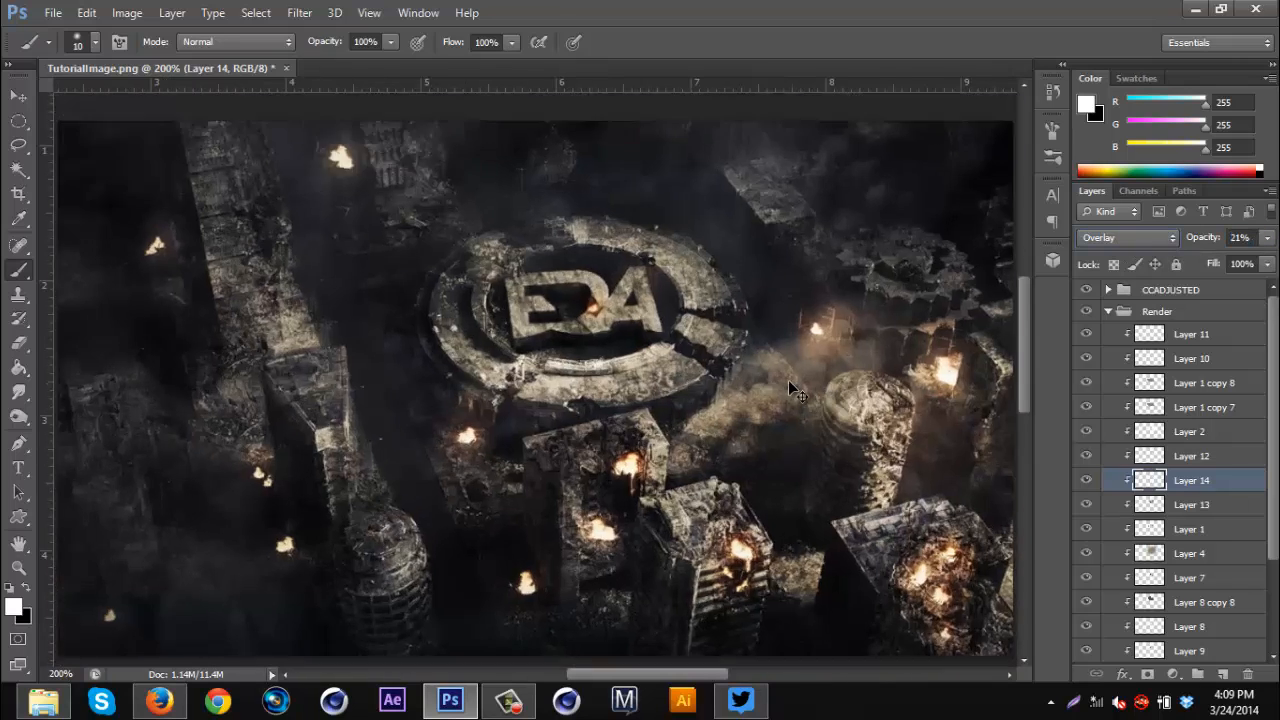
key(ctrl+minus)
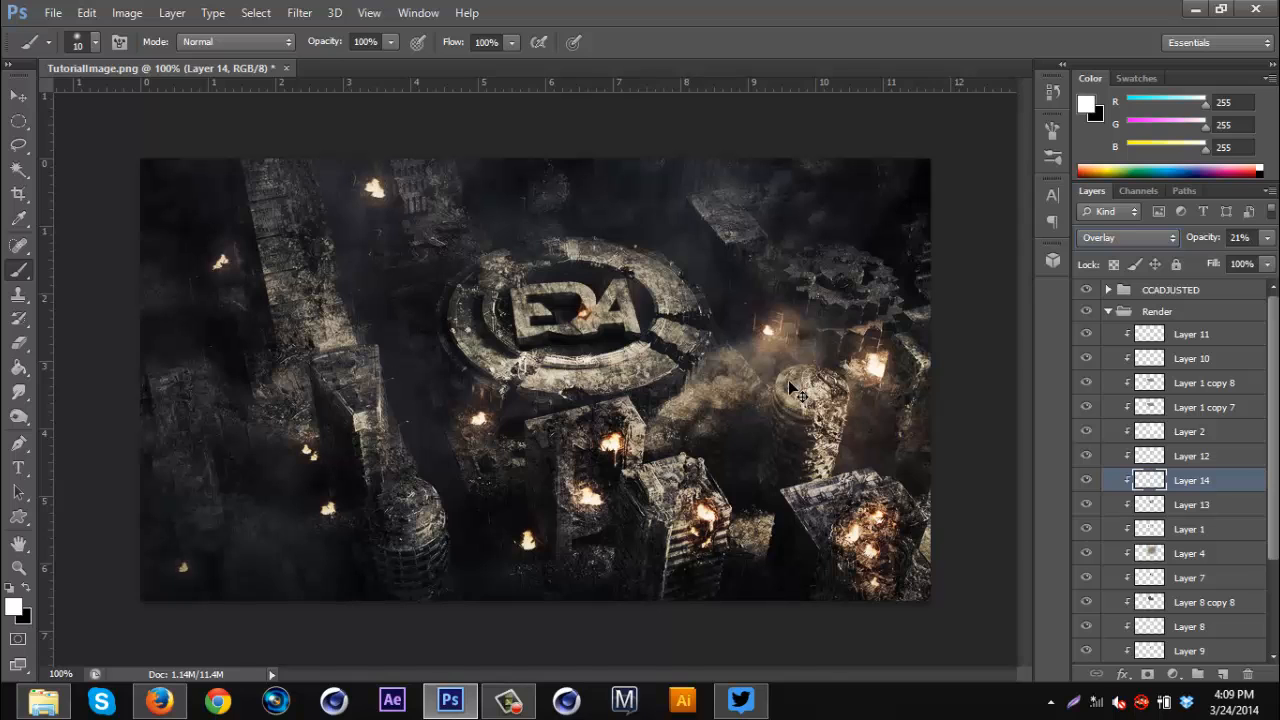
key(ctrl+minus)
key(ctrl+minus)
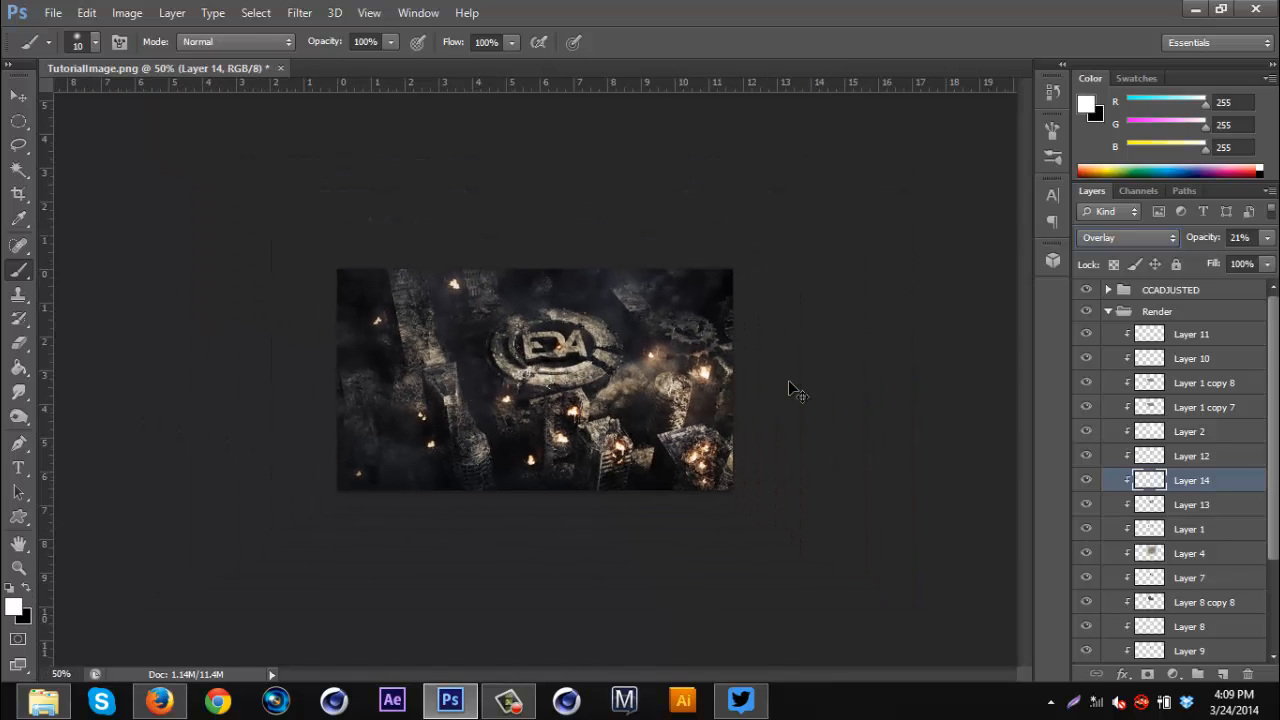
key(ctrl+plus)
key(ctrl+plus)
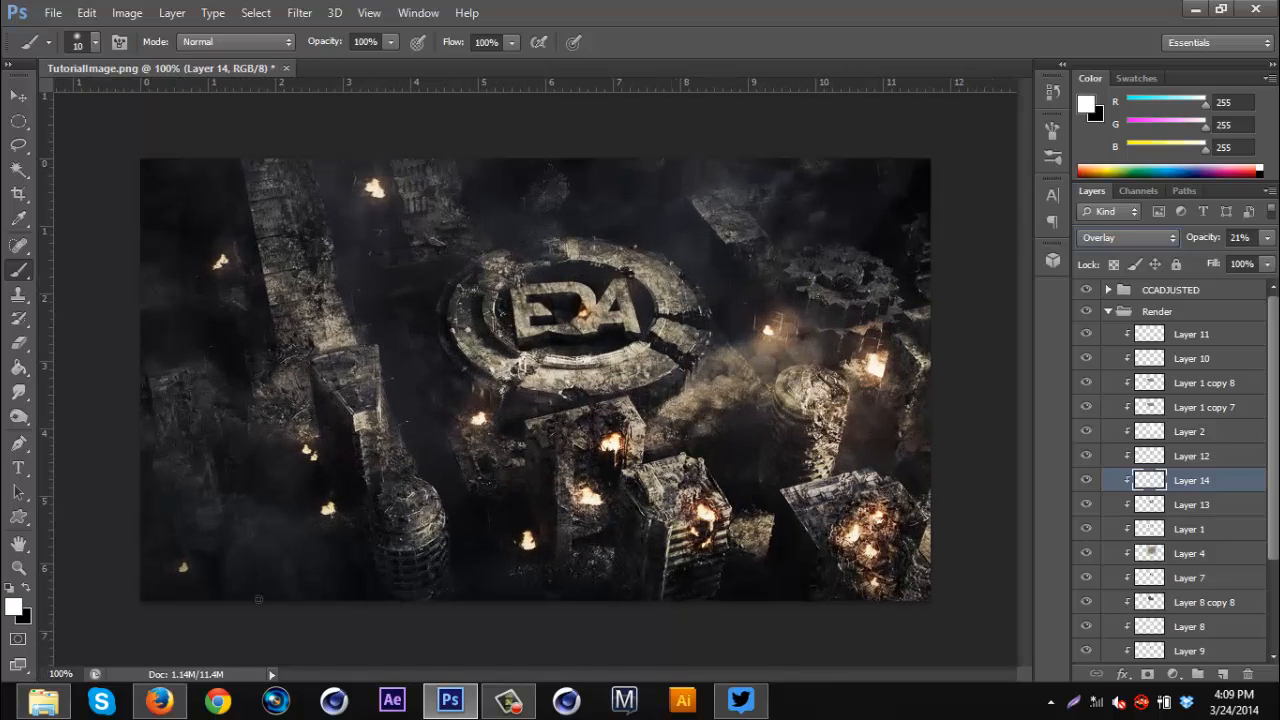
click(510, 702)
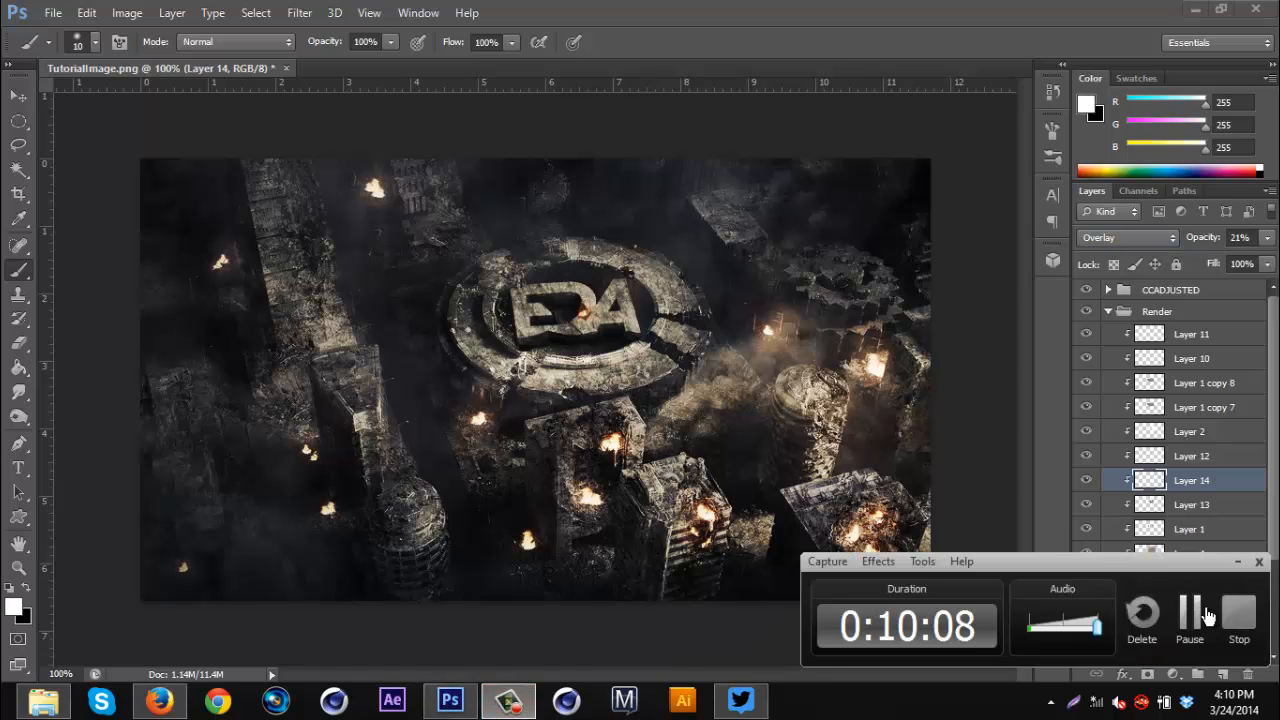
click(1200, 612)
- Add a clipped layer above the highlight layer and paint a white stroke along the jagged lower edge of the EDA letters
click(1224, 674)
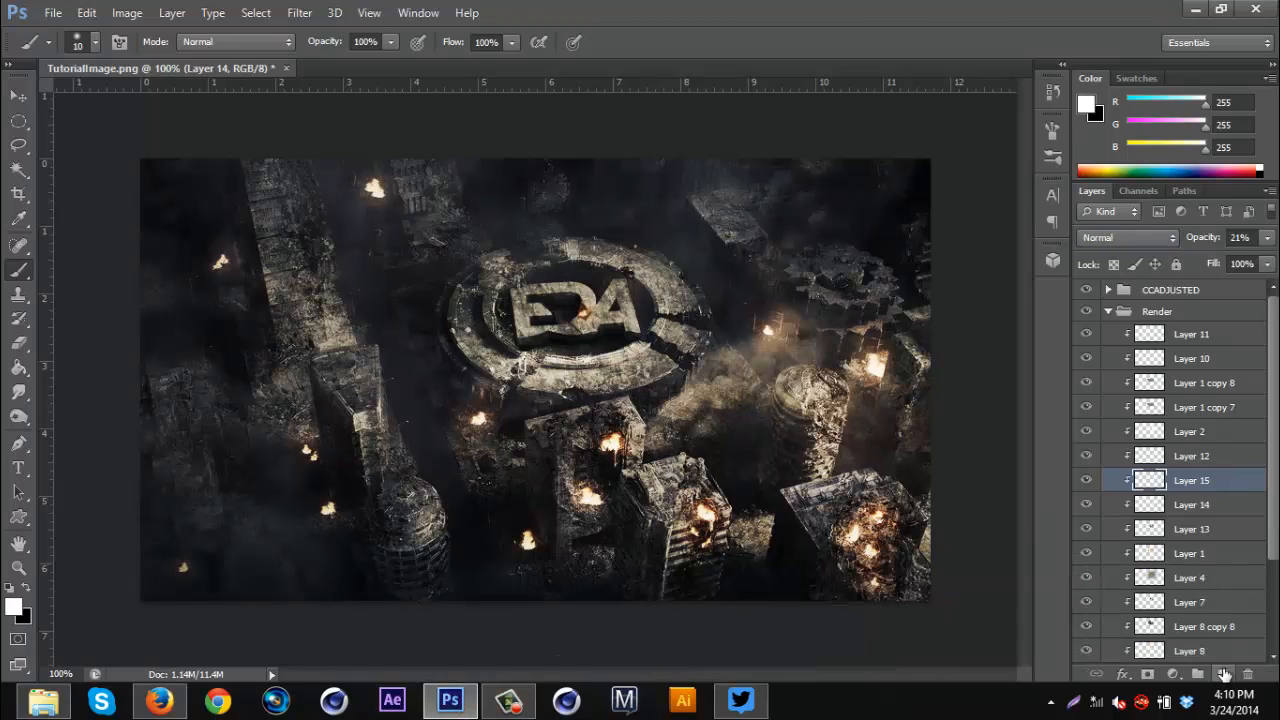
key(ctrl+plus)
key(ctrl+plus)
key(ctrl+plus)
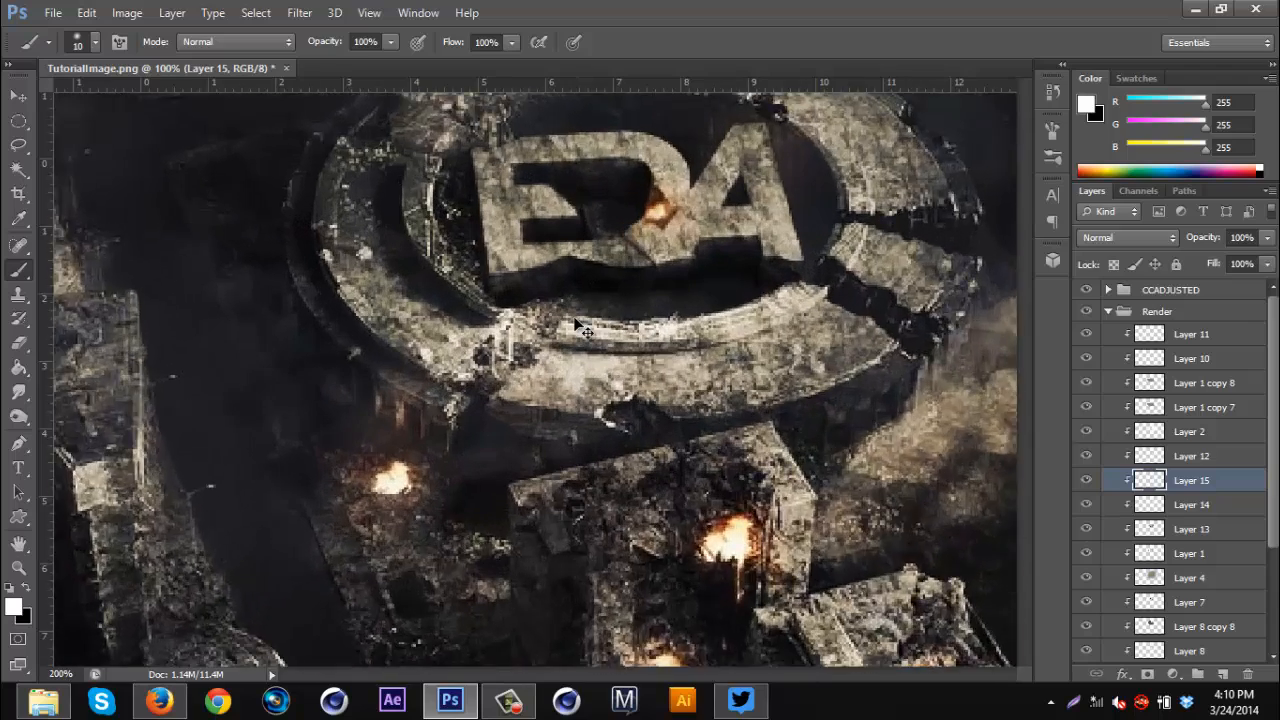
scroll(533, 271, up, 5)
mouse_move(477, 311)
mouse_down()
mouse_move(606, 297)
mouse_move(753, 306)
mouse_move(804, 270)
mouse_move(841, 264)
mouse_move(917, 297)
mouse_up()
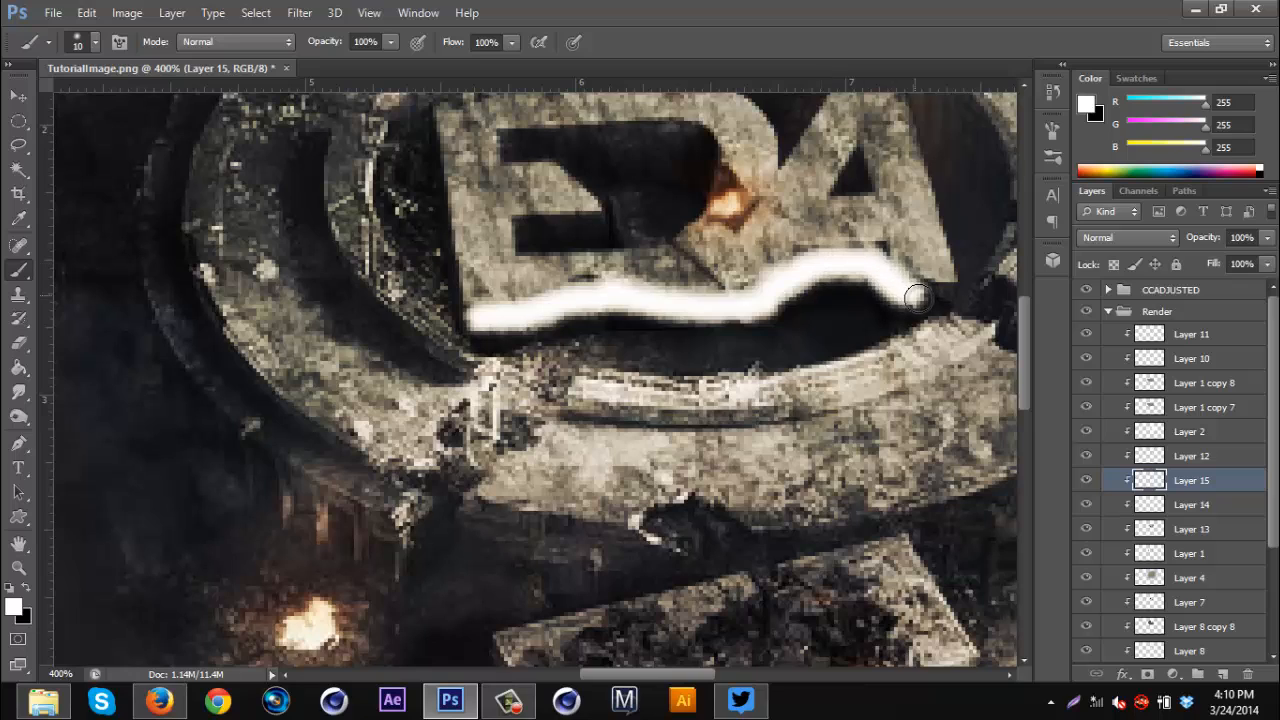
- Blend the lower-edge stroke with Overlay at 28% opacity
click(1135, 237)
click(1128, 243)
drag(1209, 244, 1169, 247)
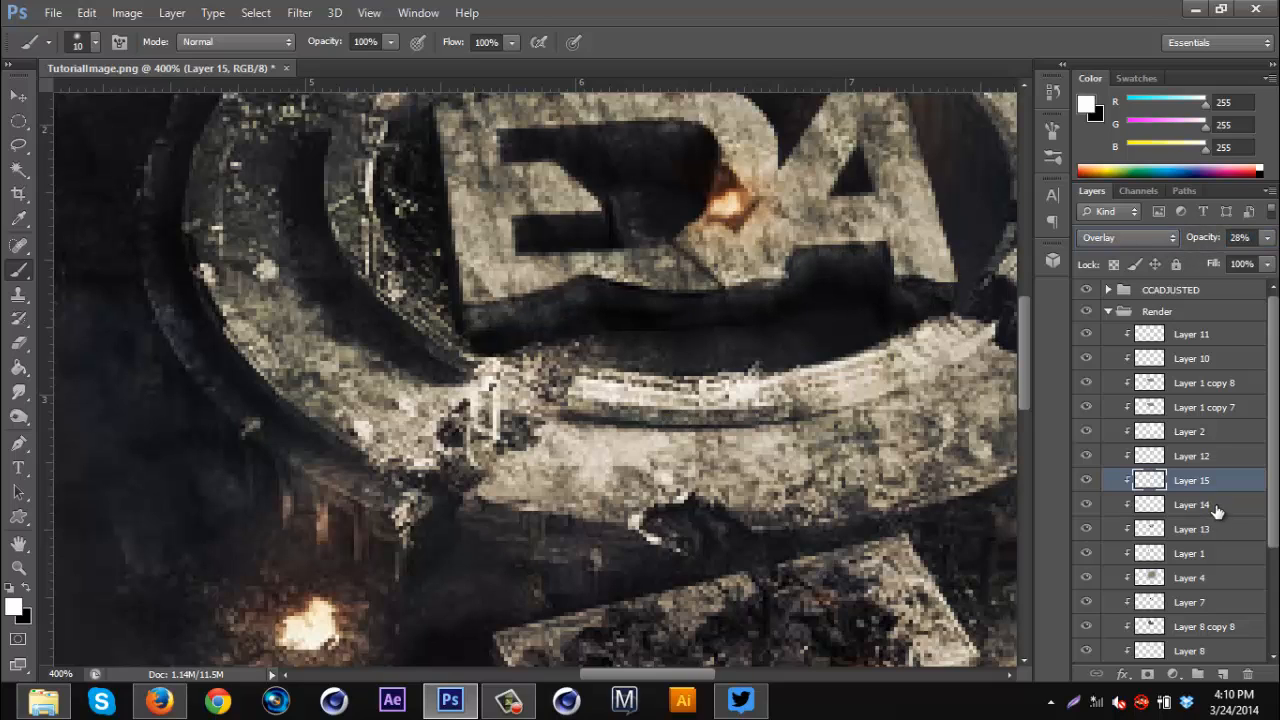
- Add a clipped layer beneath the lower-edge highlight layer and dab white on the dark side faces below the E and the A's right leg
key(ctrl+shift+alt+n)
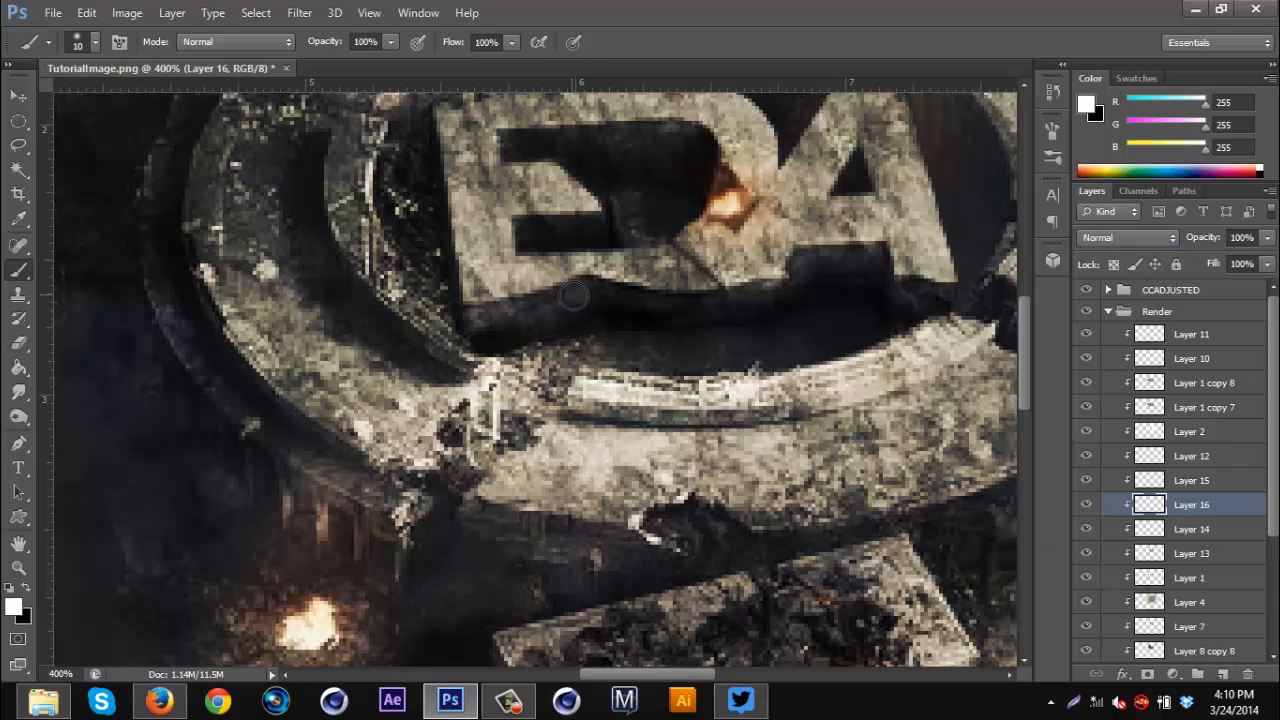
mouse_move(573, 296)
mouse_down()
mouse_move(572, 337)
mouse_move(530, 310)
mouse_up()
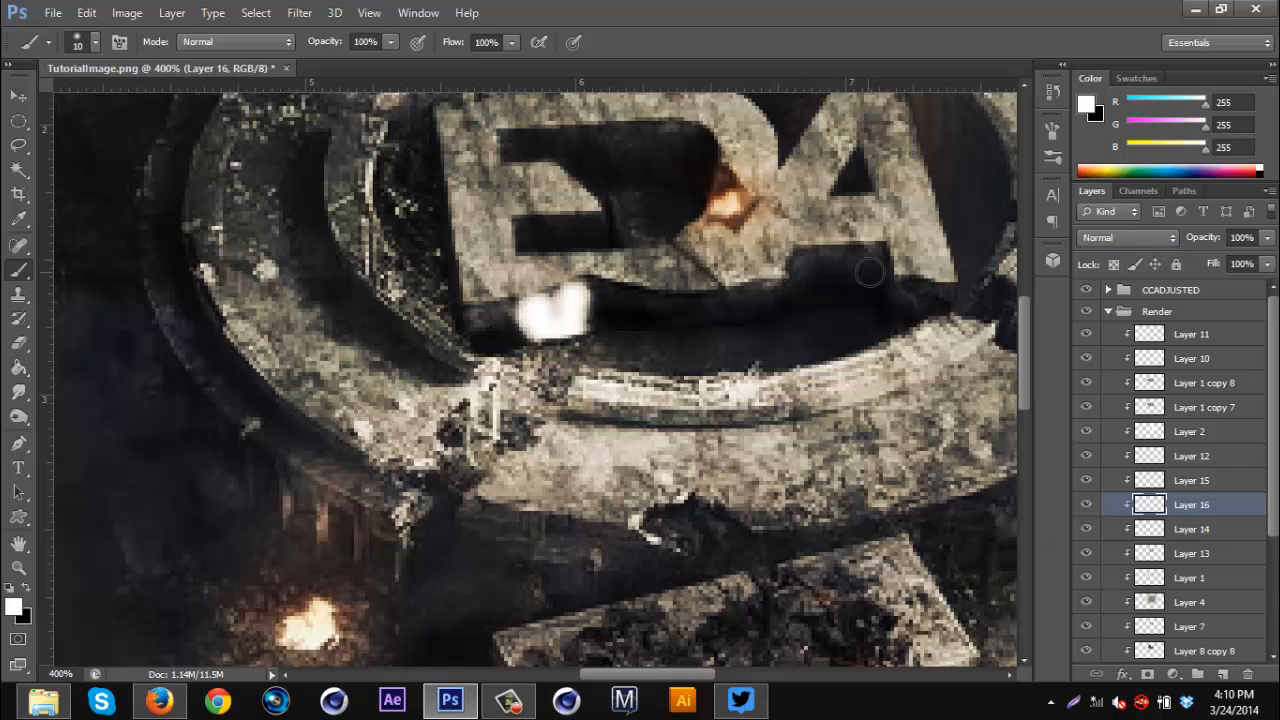
mouse_move(938, 290)
mouse_down()
mouse_move(938, 344)
mouse_move(938, 304)
mouse_up()
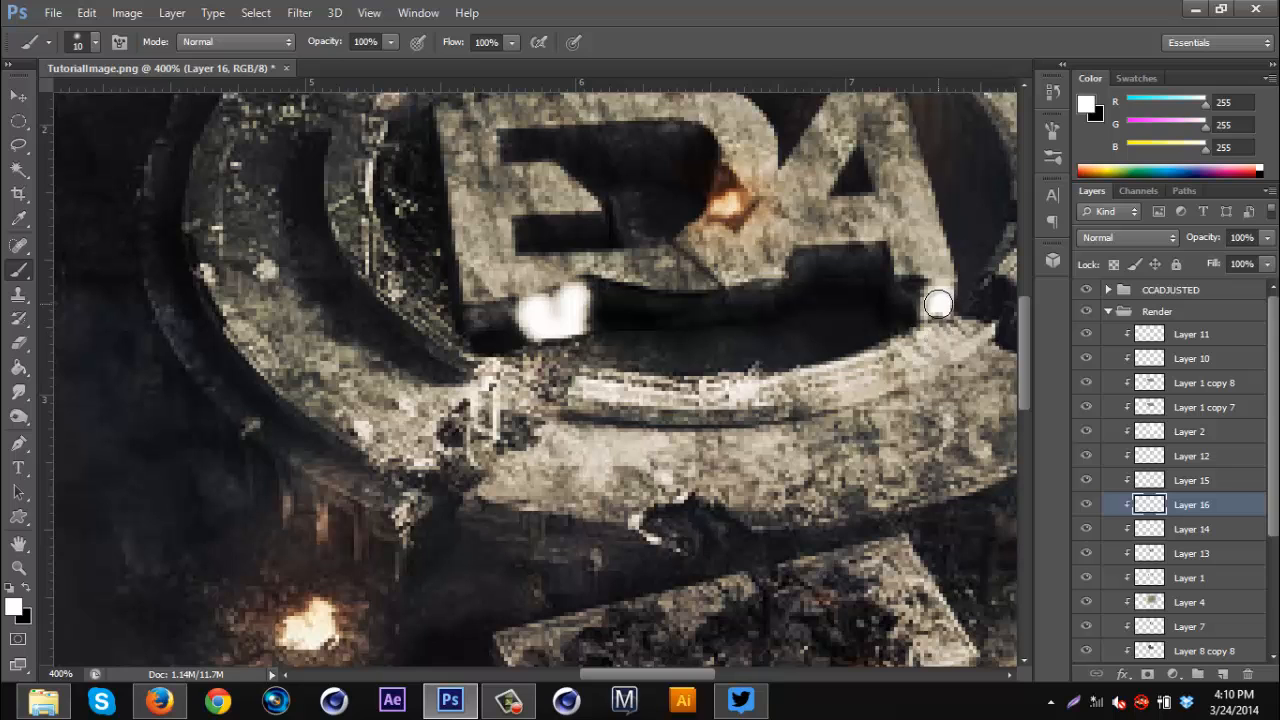
- Blend the white side-face dabs with Overlay at 69% opacity, judging them on the whole logo
click(1136, 237)
click(1125, 425)
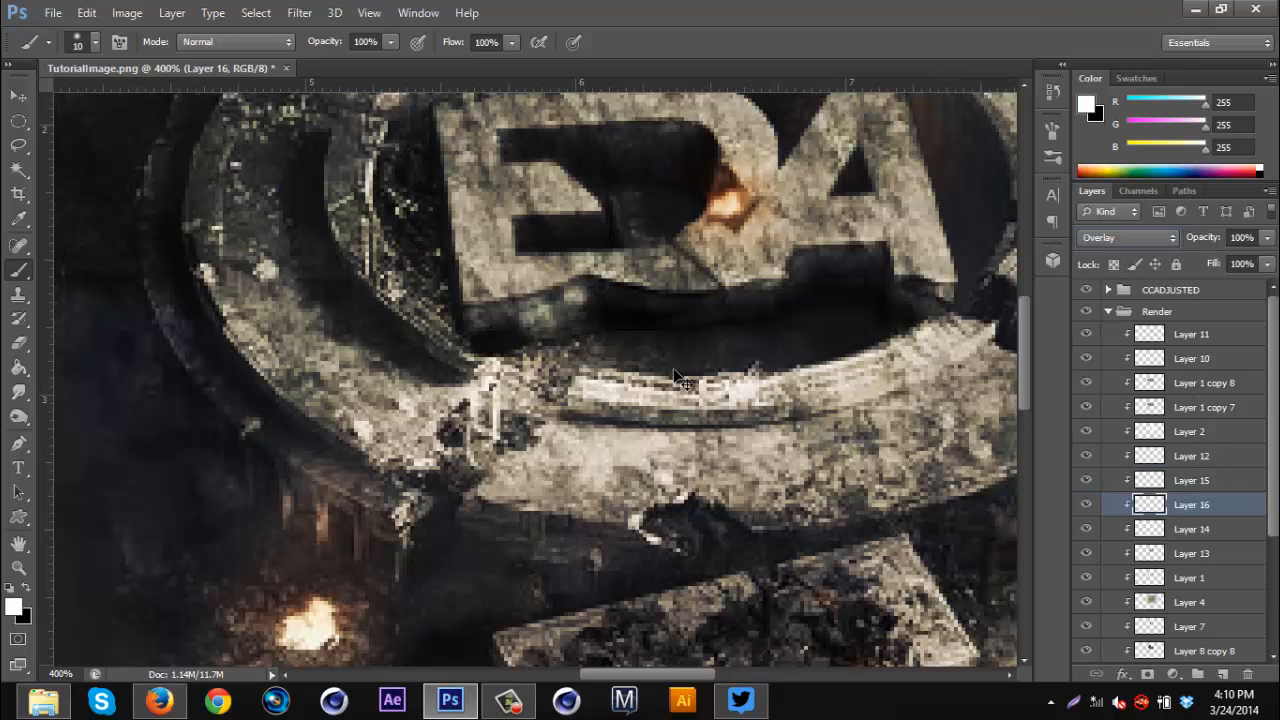
scroll(675, 372, down, 6)
scroll(673, 370, up, 4)
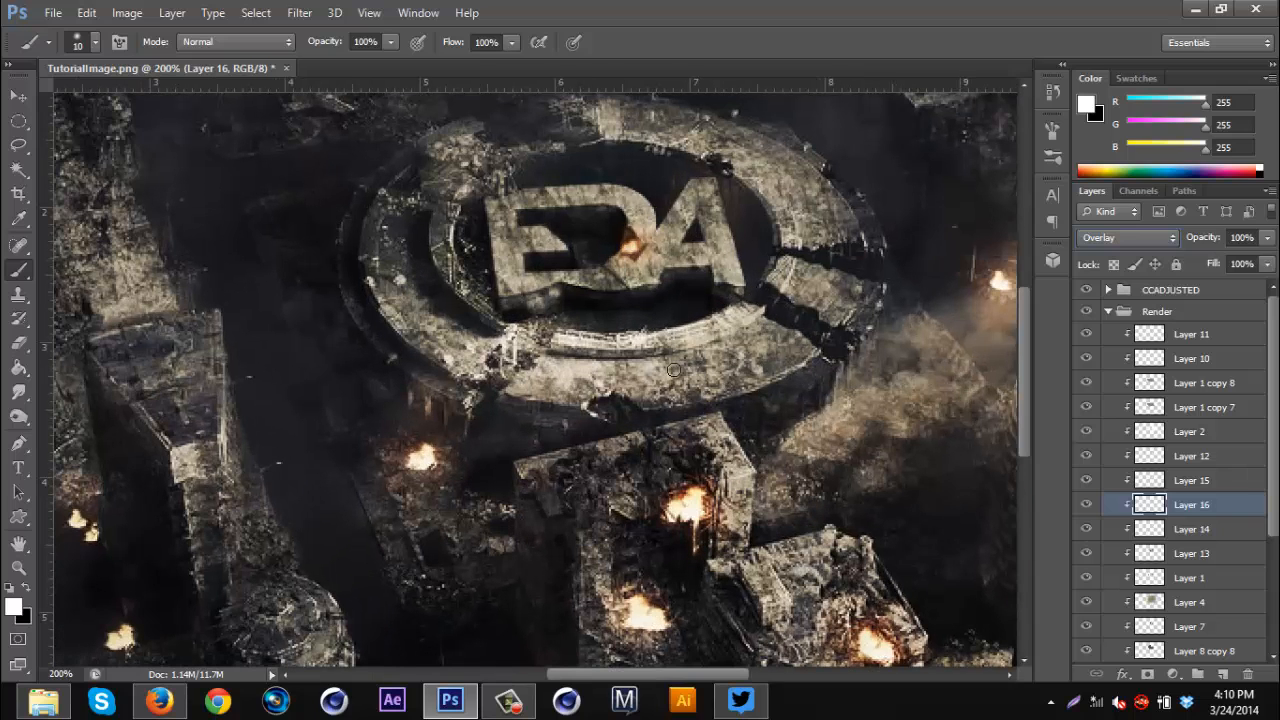
drag(1208, 240, 1182, 246)
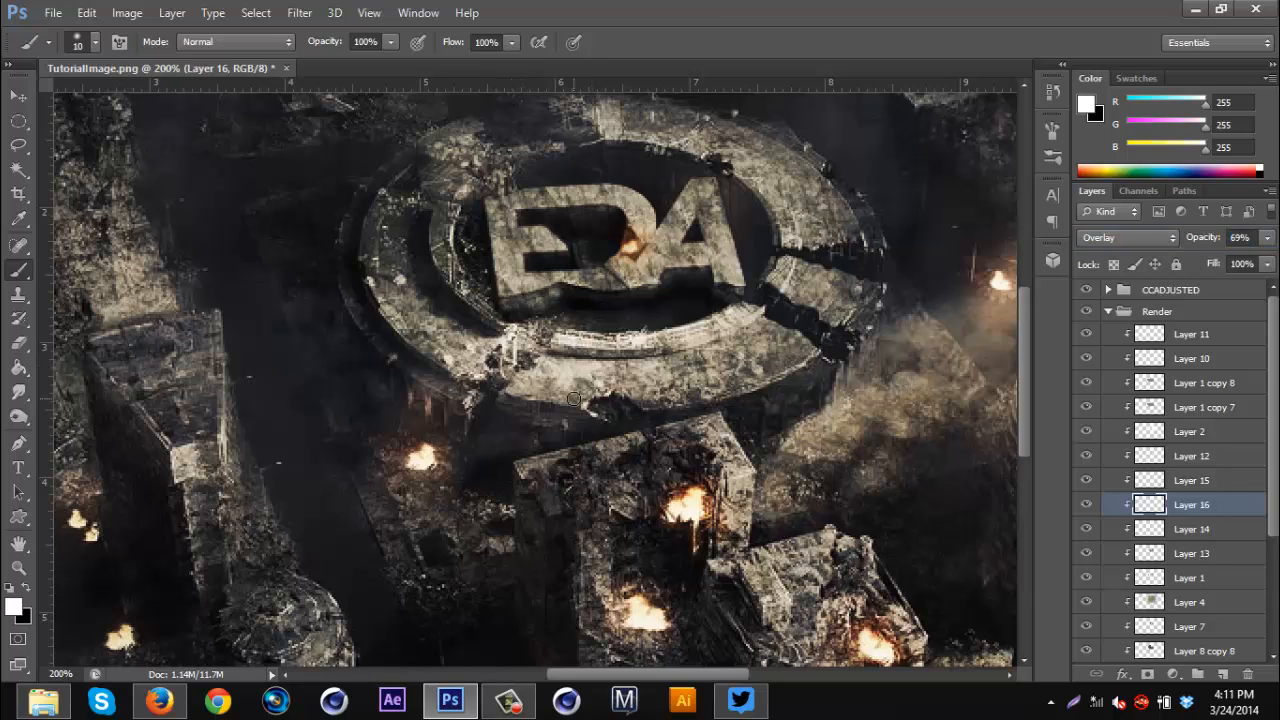
scroll(574, 400, up, 3)
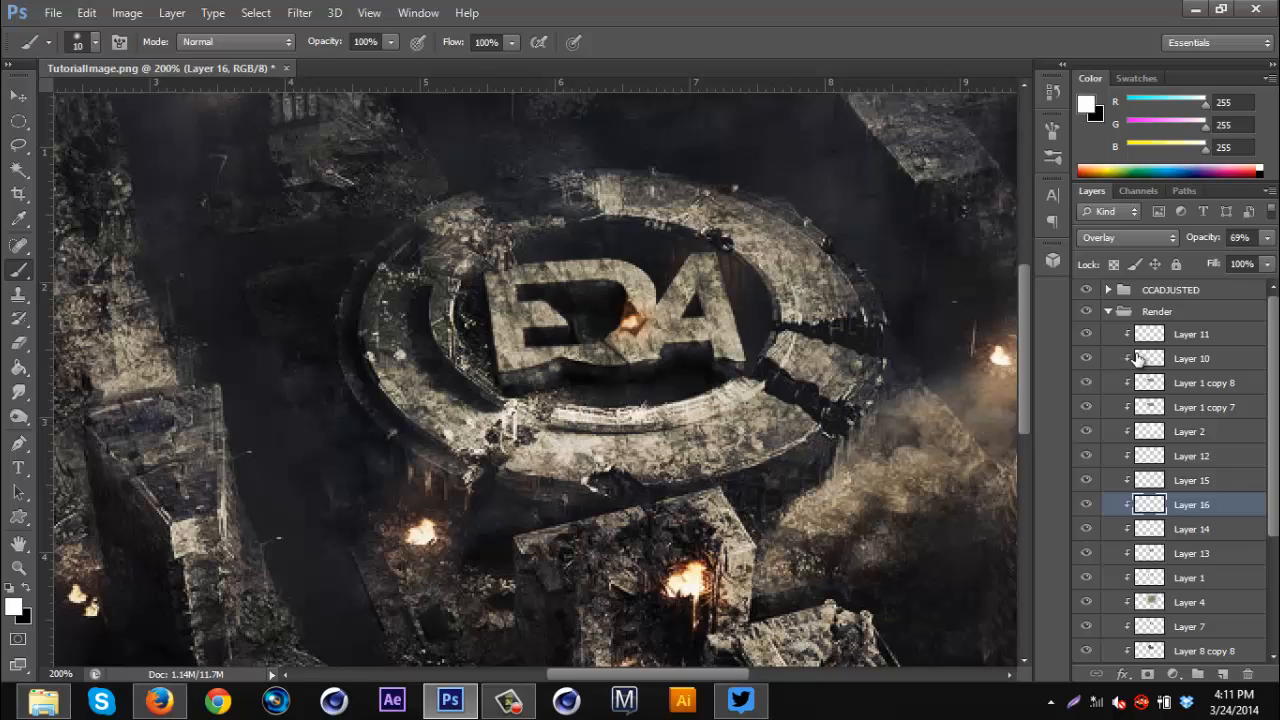
- Add a clipped layer and dab black shadows over the A's top, the A's lower right corner, and the E's upper left corner
click(1226, 675)
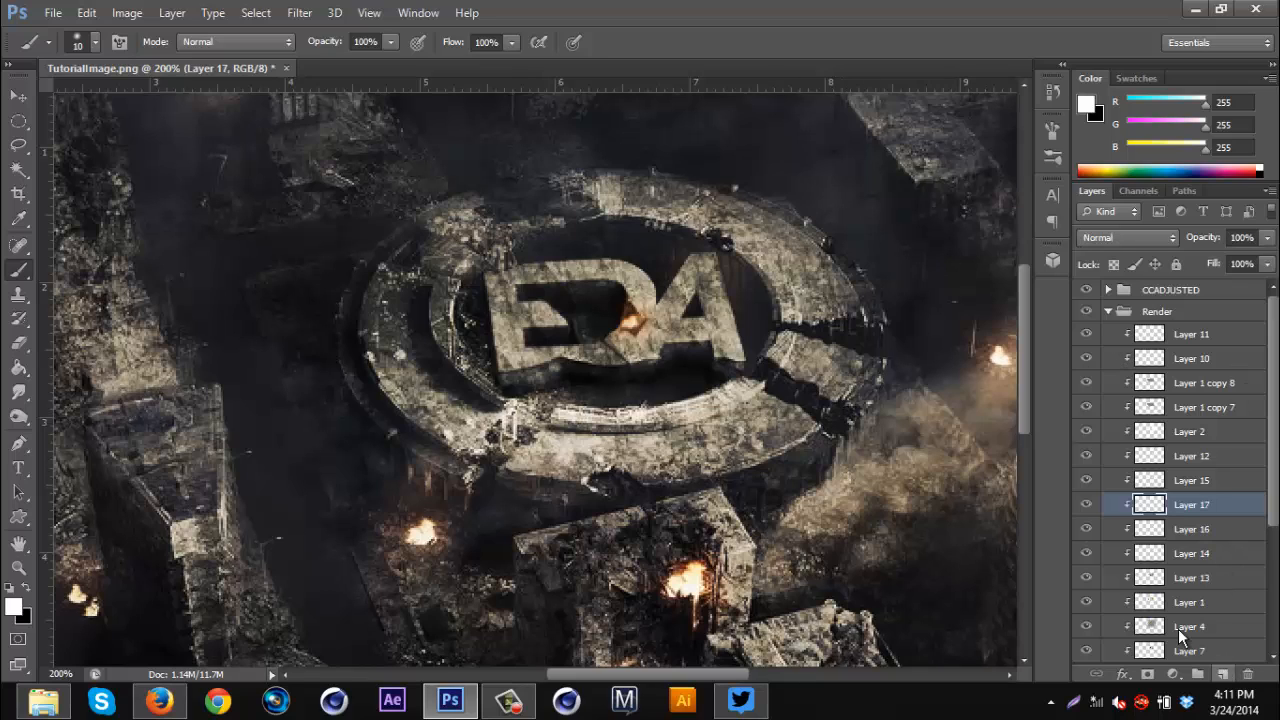
click(24, 590)
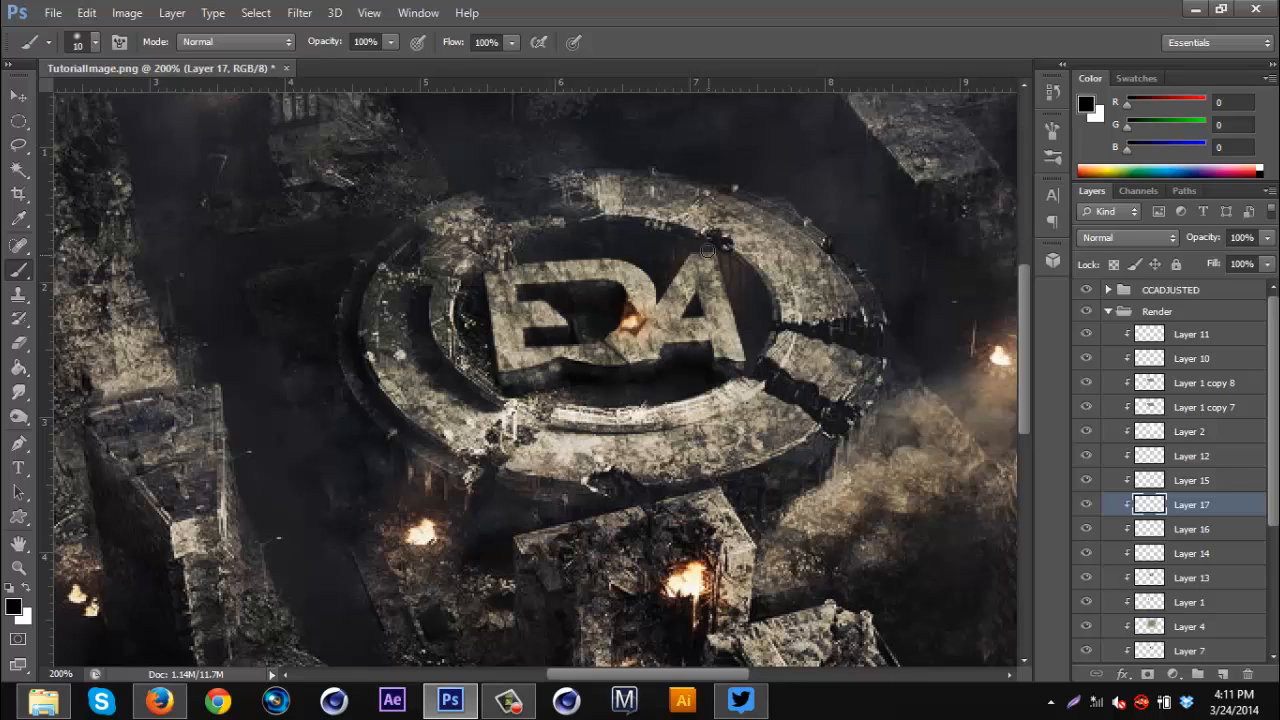
drag(706, 260, 714, 254)
drag(752, 341, 742, 366)
mouse_move(518, 262)
mouse_down()
mouse_move(490, 276)
mouse_move(512, 266)
mouse_up()
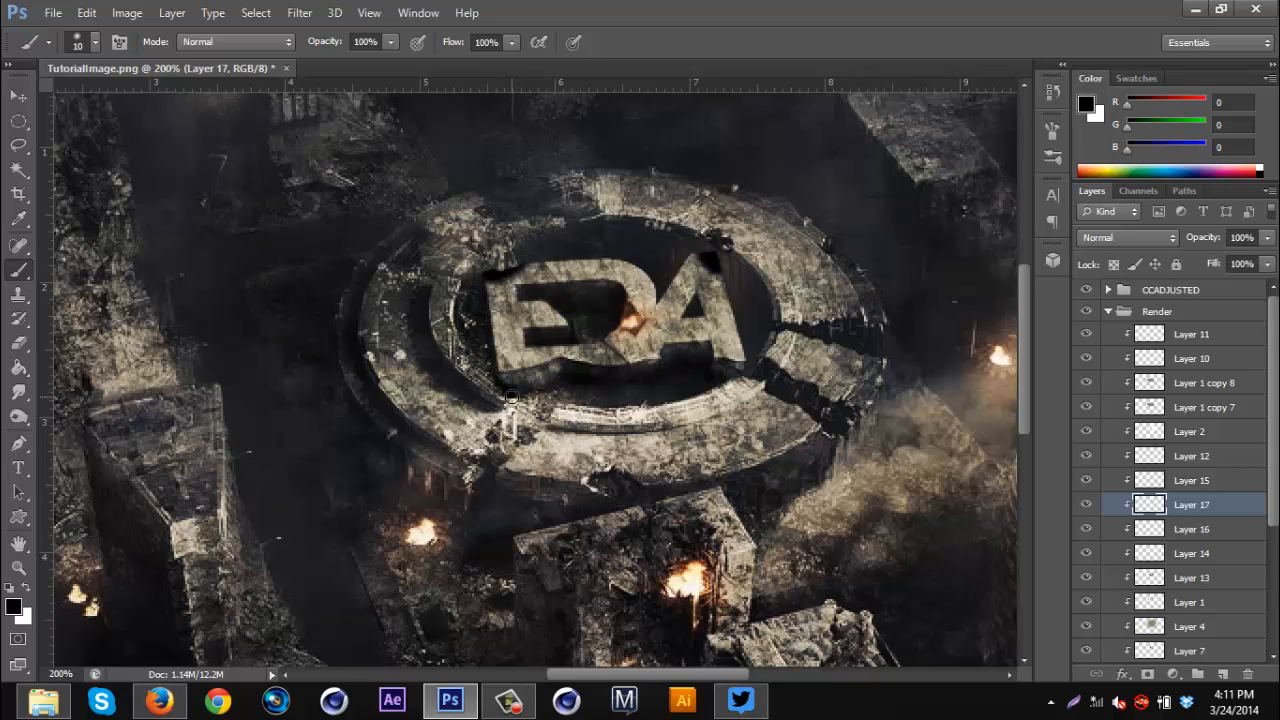
- Blend the black corner shadows with Overlay at 40% opacity and check the logo against the surrounding image
click(1152, 237)
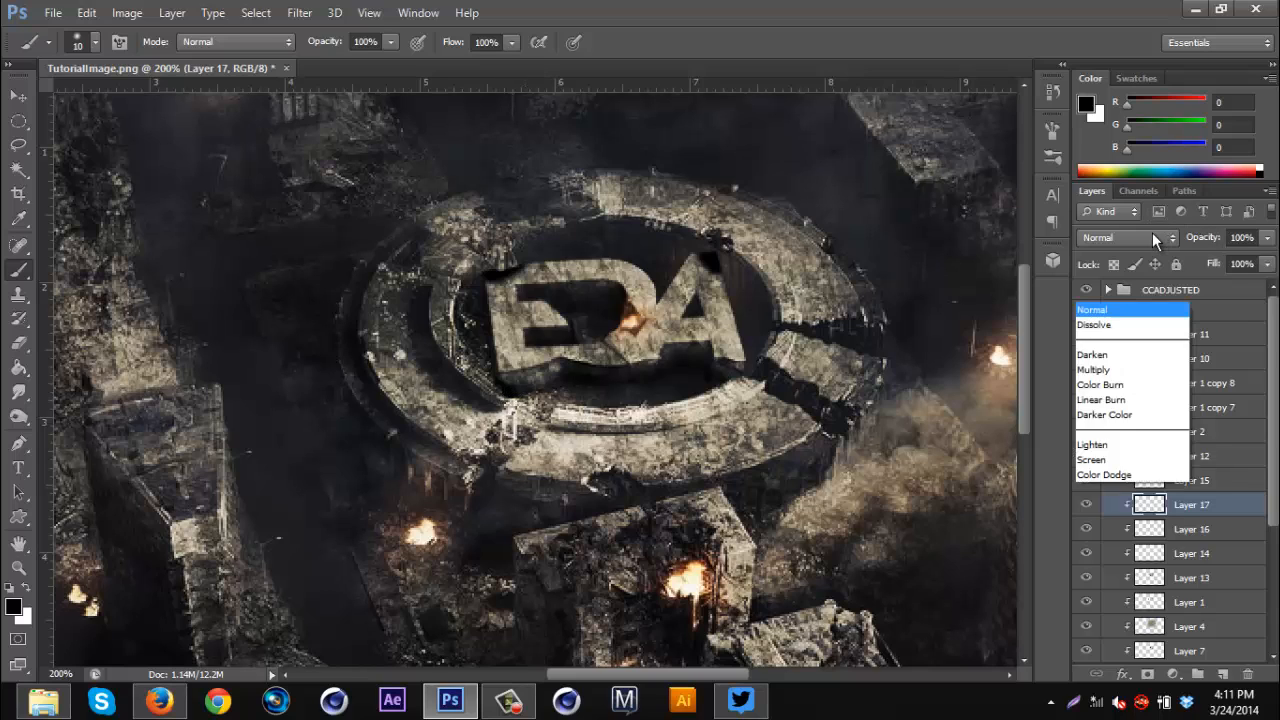
click(1108, 243)
drag(1207, 243, 1151, 244)
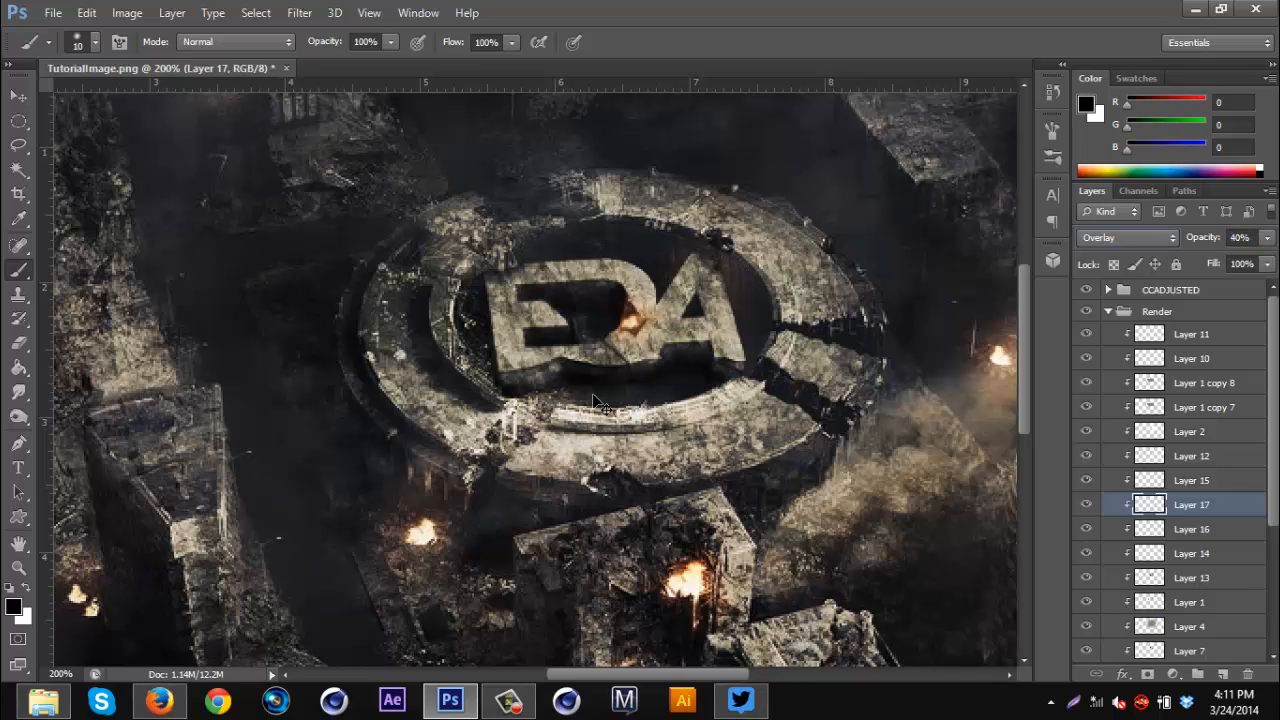
key(ctrl+minus)
key(ctrl+minus)
scroll(593, 400, up, 5)
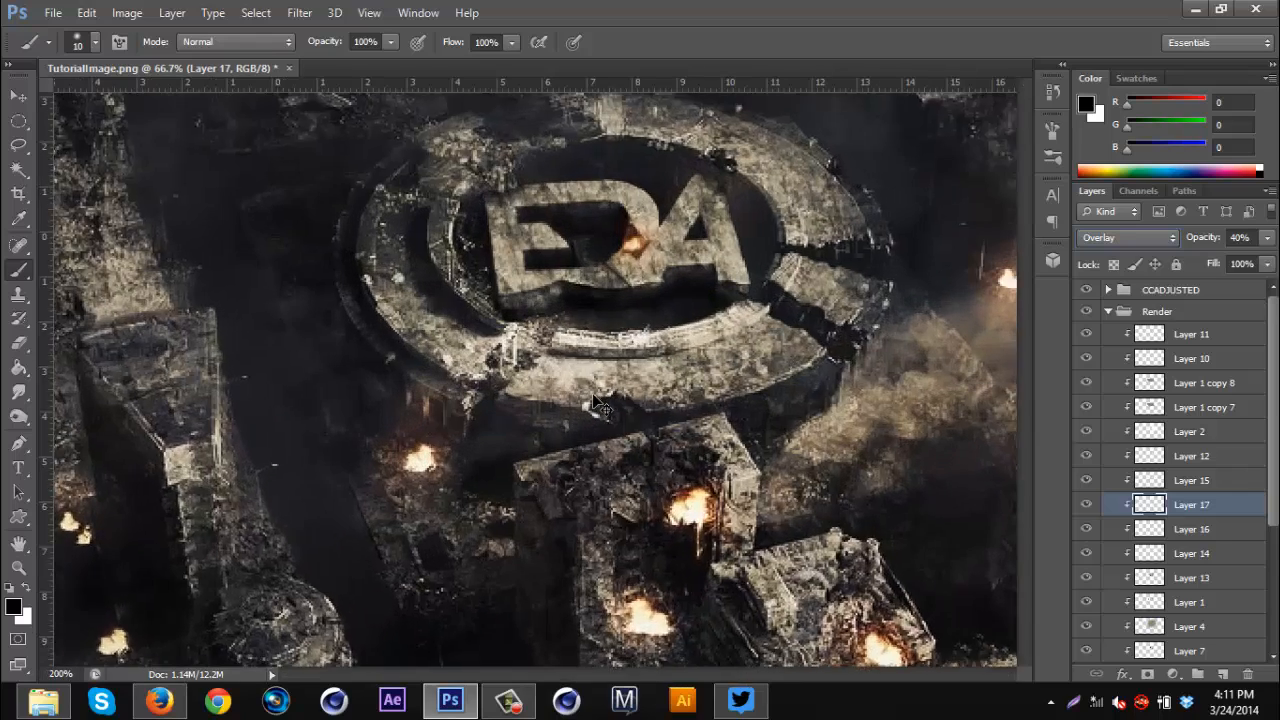
scroll(593, 395, up, 2)
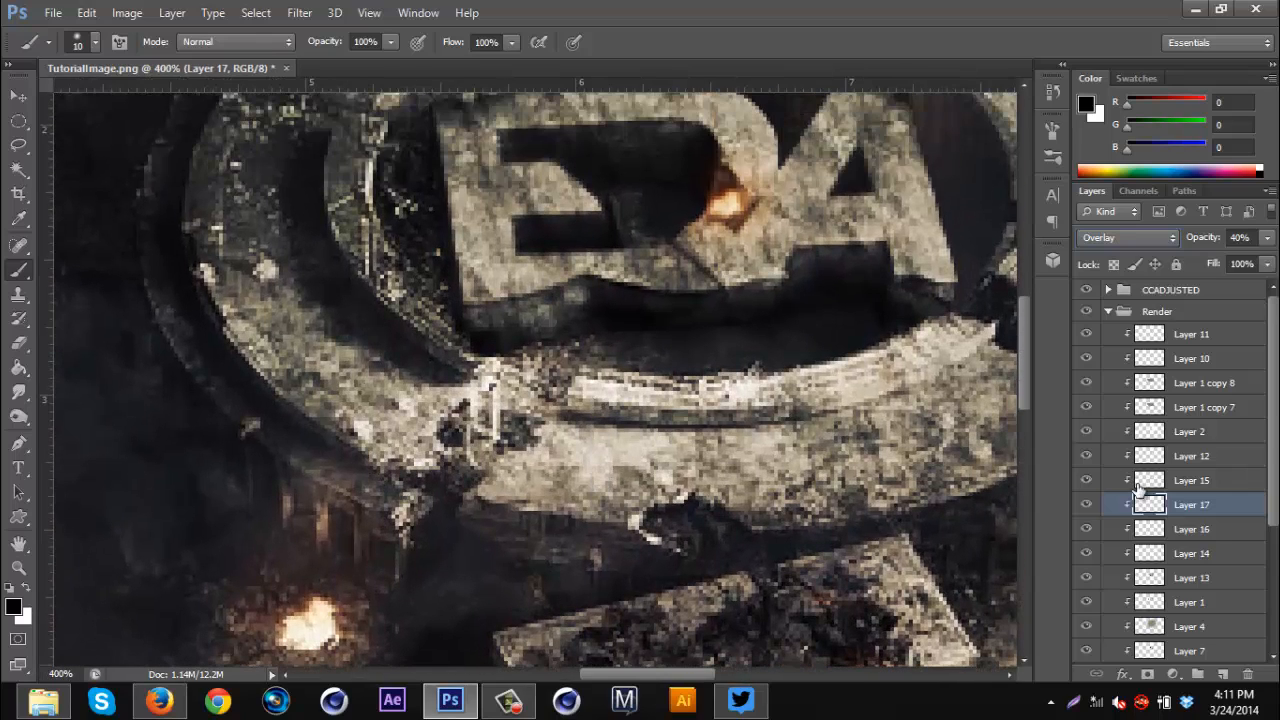
- Add a clipped layer at the top of the logo's clipping stack and paint a white highlight down the E's left outer edge
drag(1273, 435, 1273, 434)
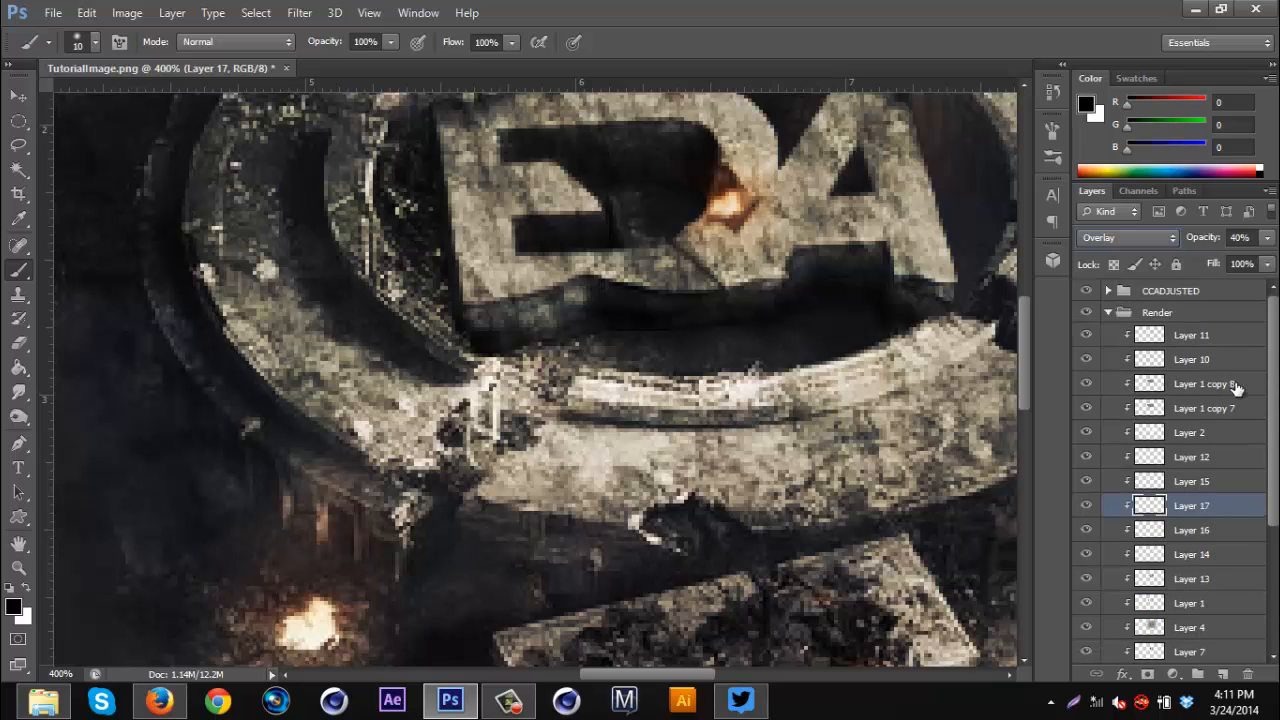
click(1221, 334)
click(1224, 674)
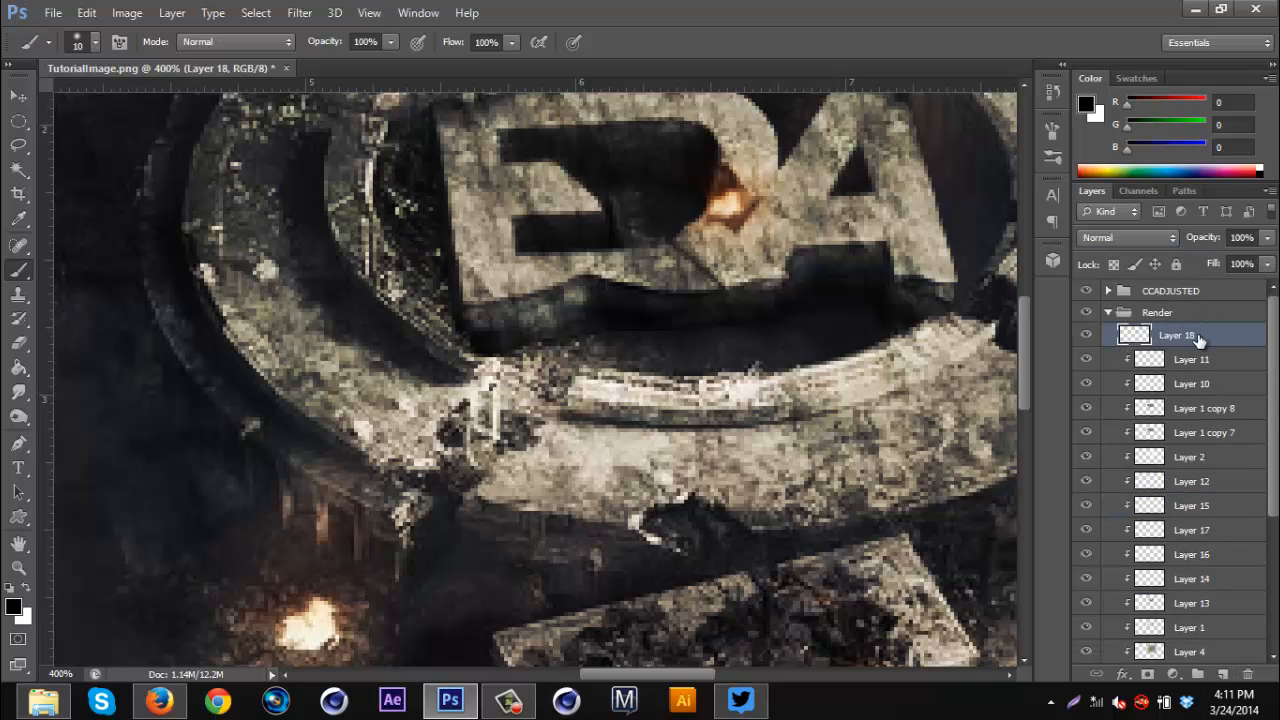
right_click(1198, 334)
click(923, 306)
scroll(611, 480, up, 2)
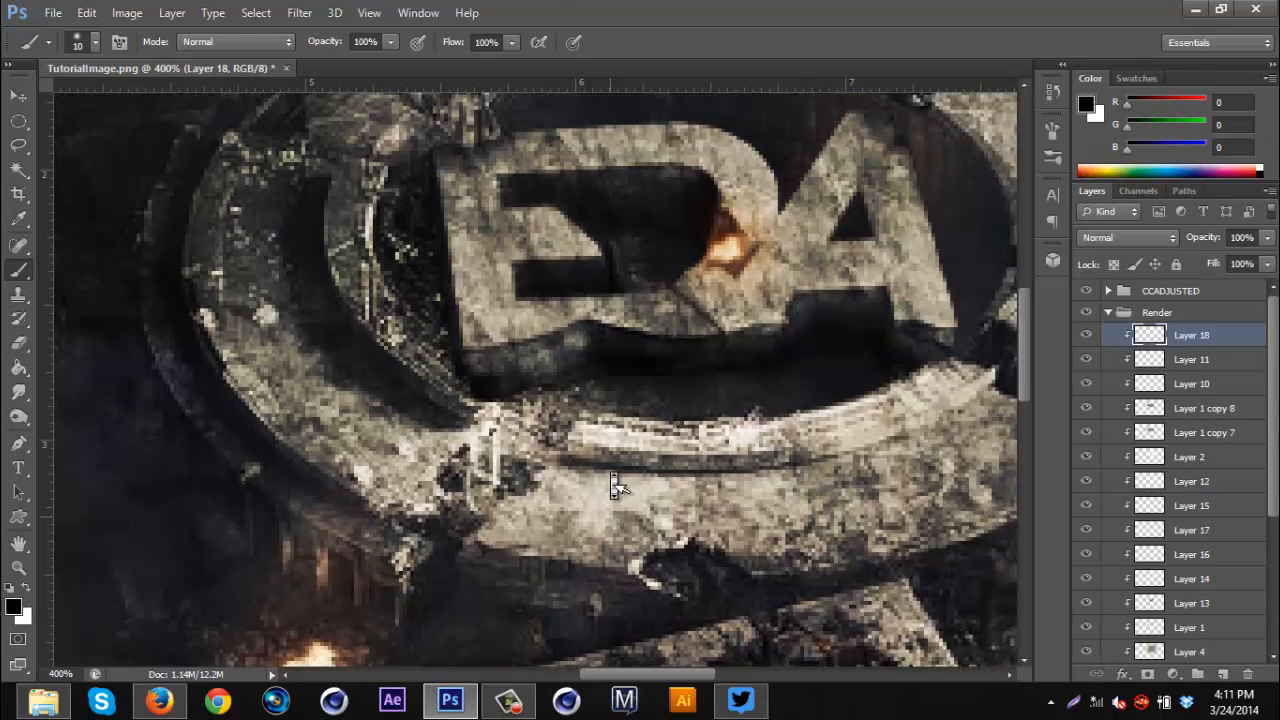
click(25, 588)
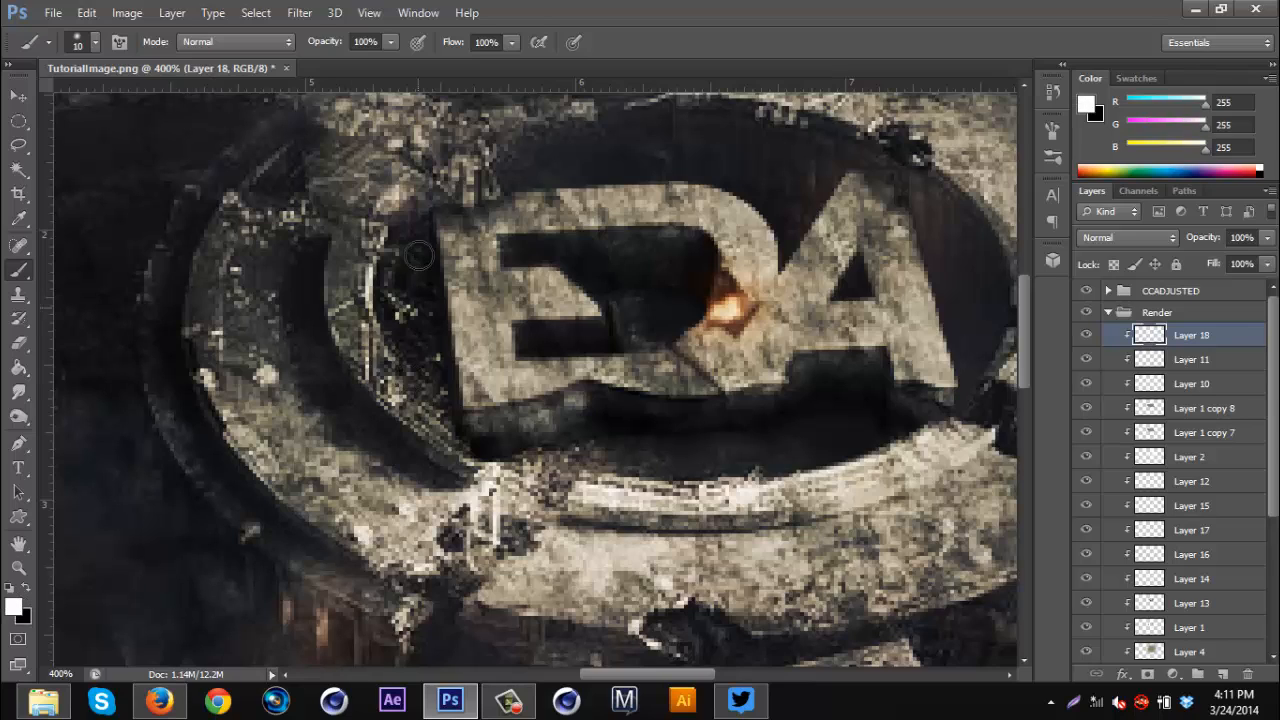
drag(430, 214, 460, 440)
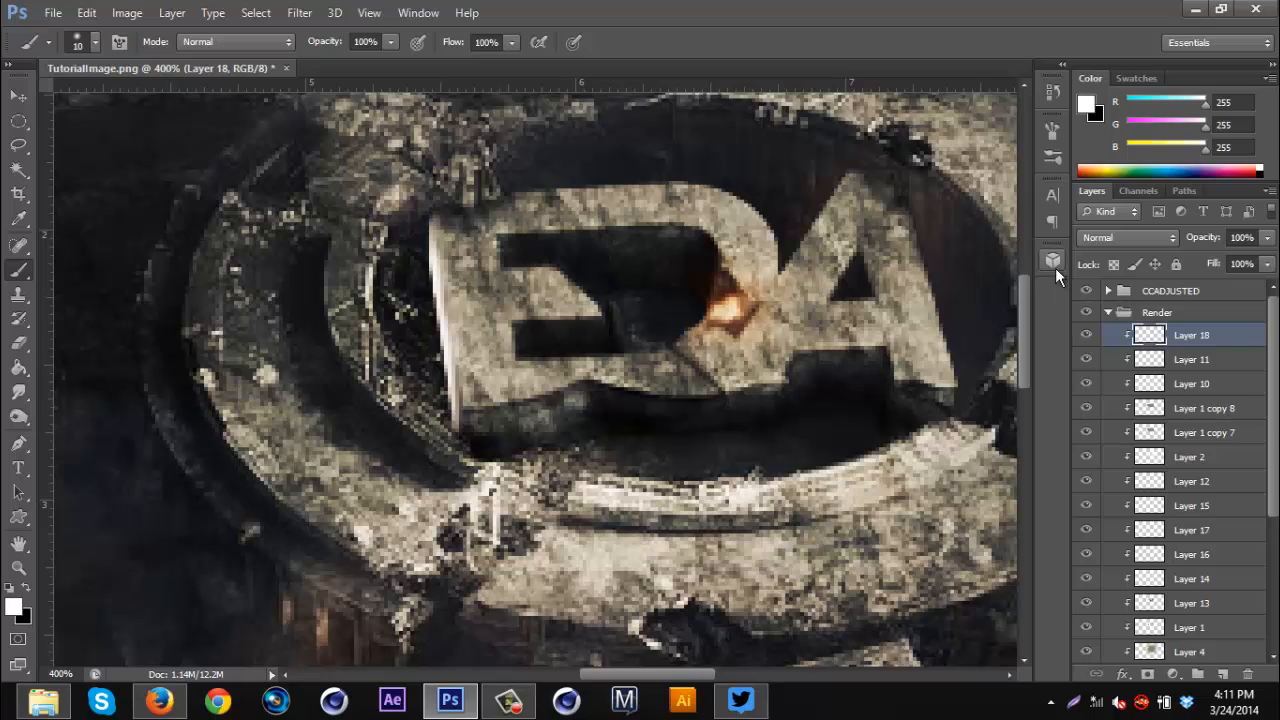
- Blend the E's edge highlight with Overlay at 33% opacity and fine-tune the opacity against the whole image
click(1150, 237)
click(1149, 234)
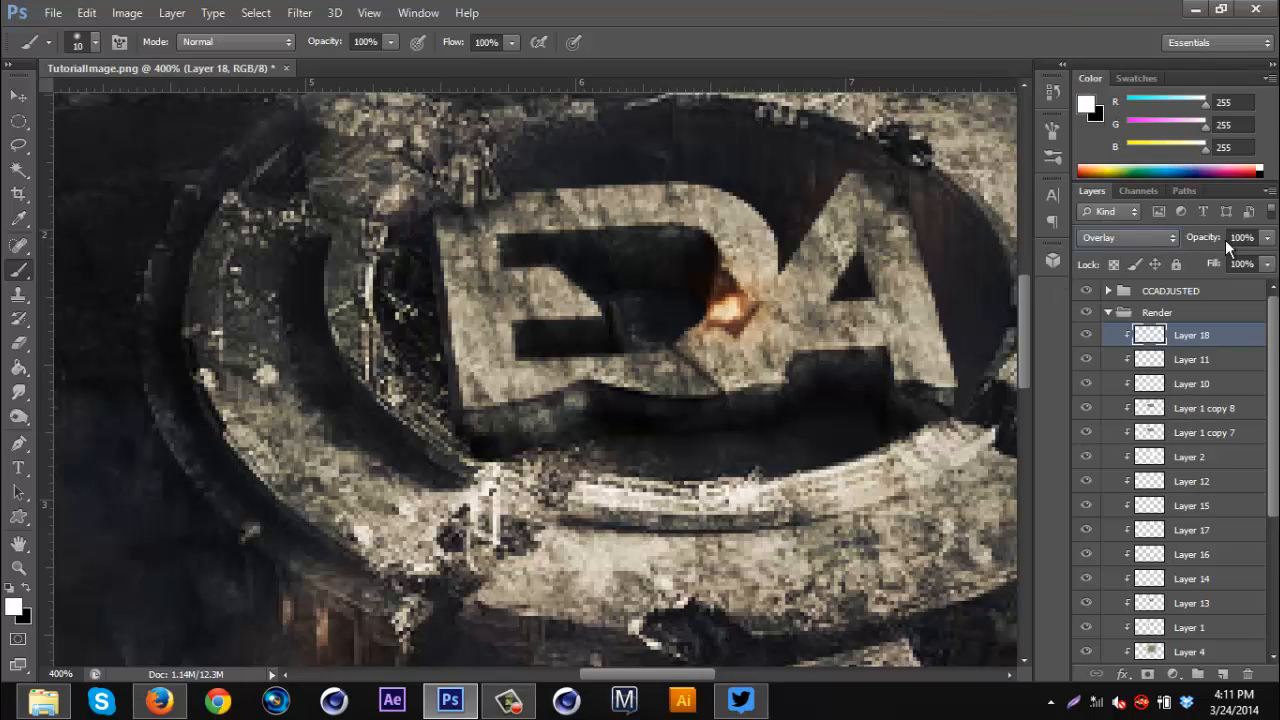
drag(1213, 244, 1150, 246)
key(Return)
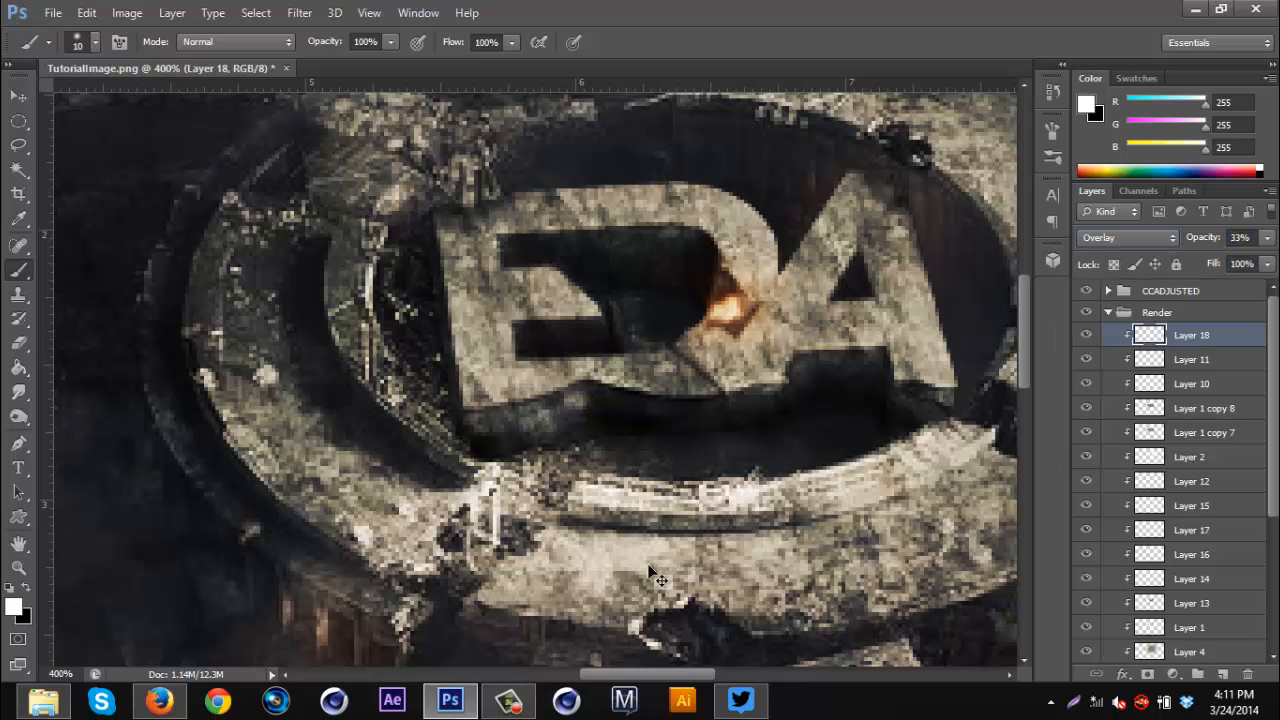
key(ctrl+minus)
key(ctrl+minus)
key(ctrl+minus)
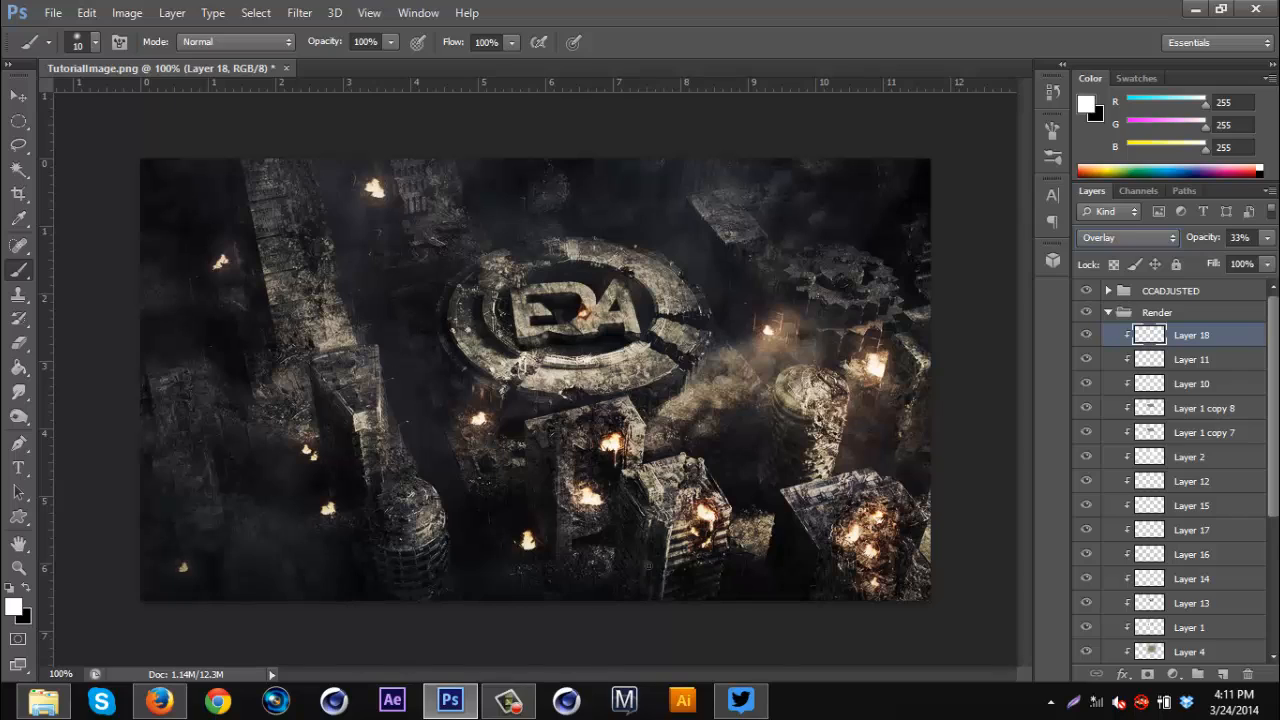
drag(1205, 243, 1255, 244)
- Add a layer directly beneath the Tutorial logo layer and prepare a soft 21 px brush with black as foreground colour
drag(1272, 500, 1272, 640)
click(1192, 580)
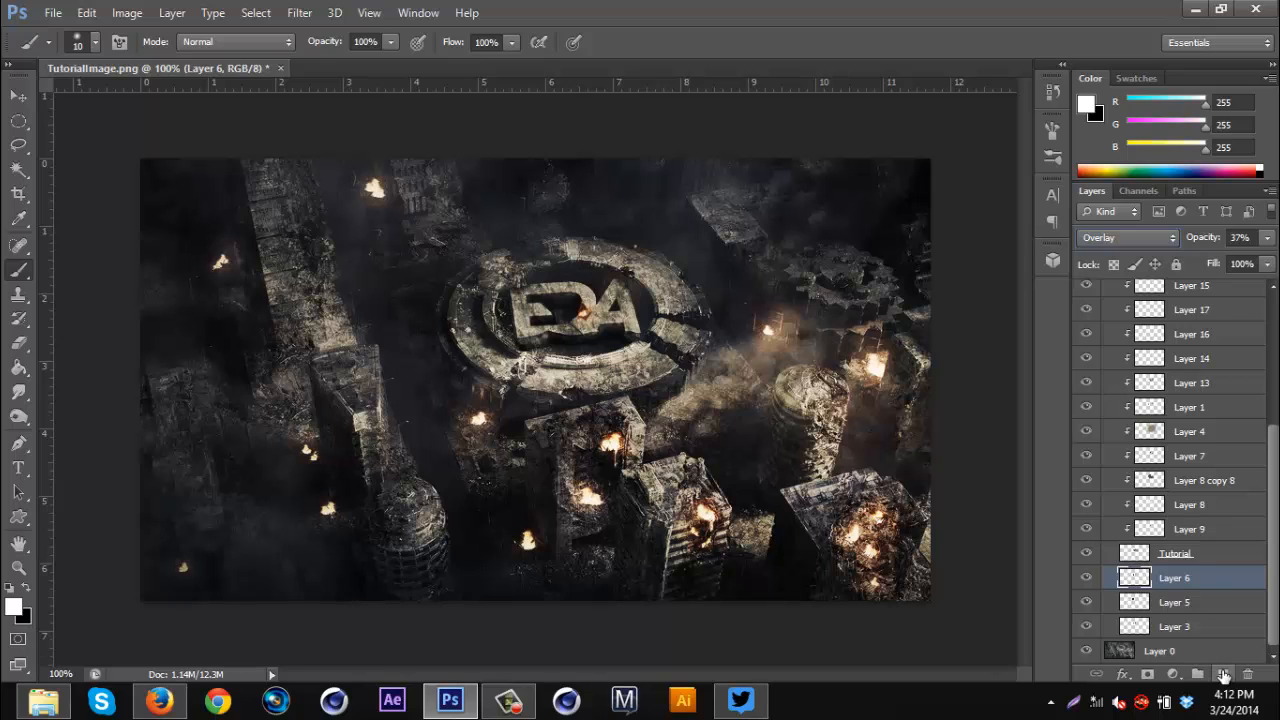
click(1222, 674)
click(24, 587)
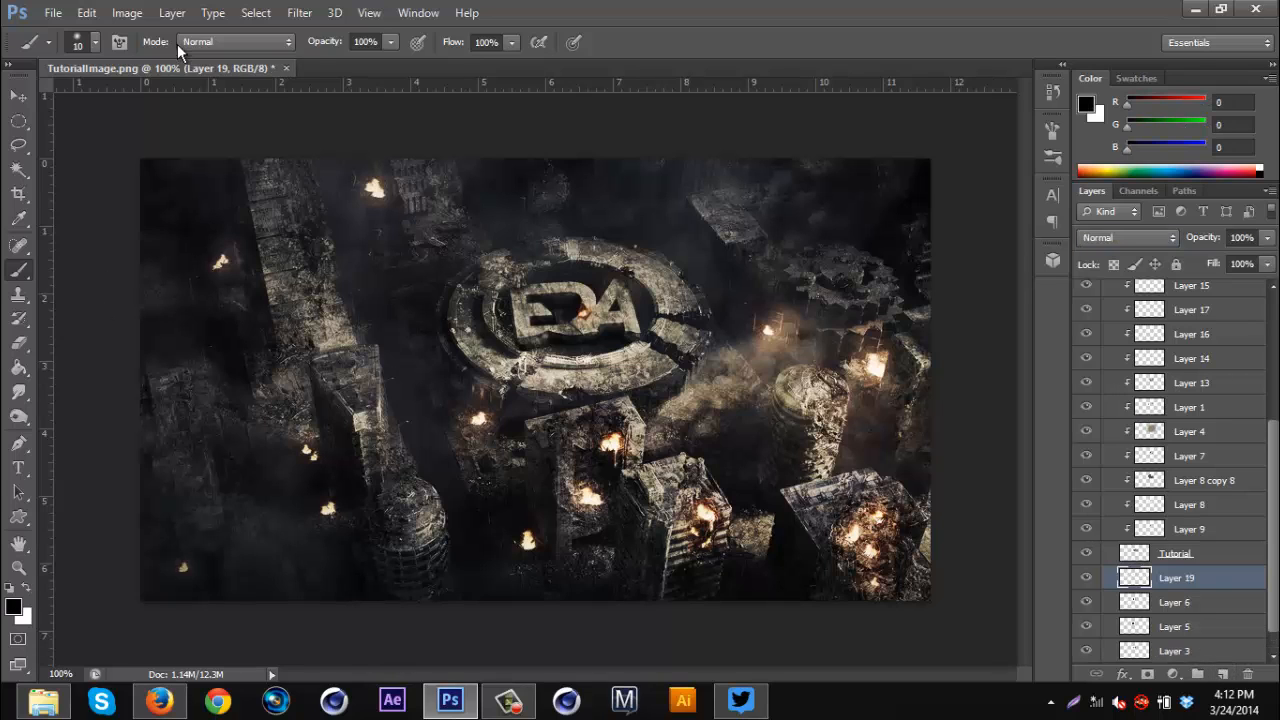
click(95, 41)
click(46, 101)
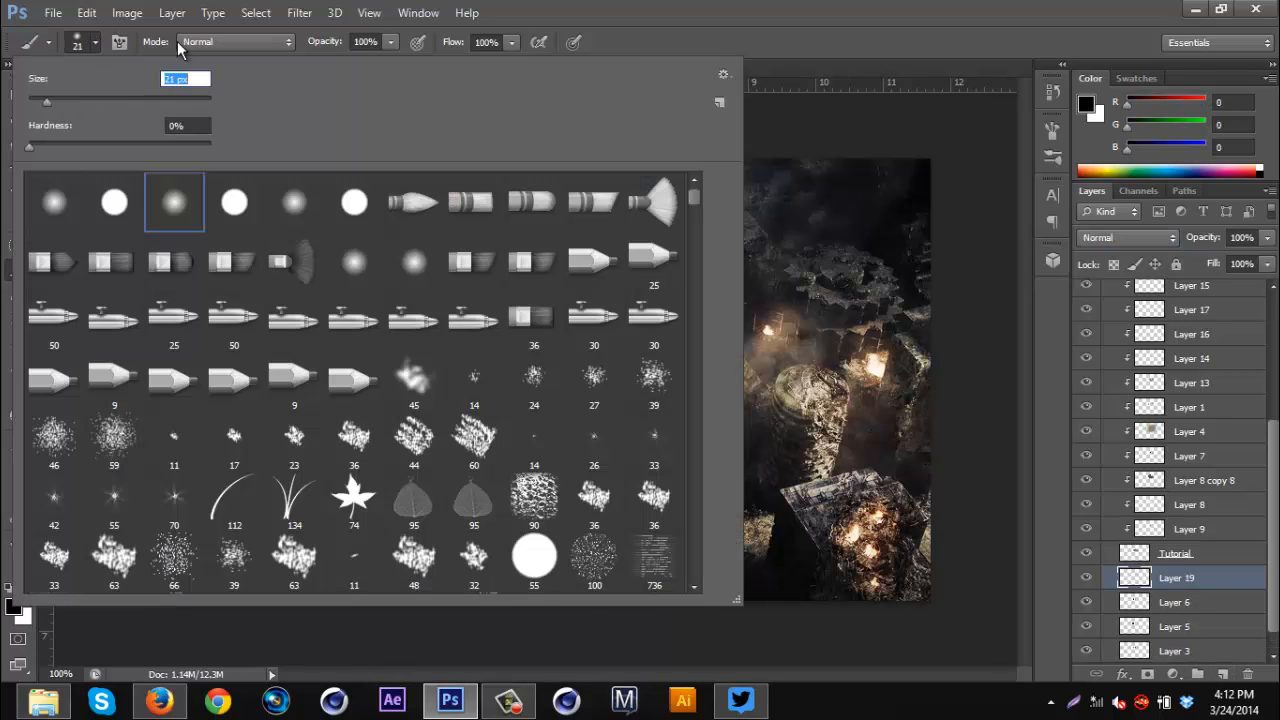
- Paint a black shadow along the E's left outer side on the layer directly beneath the Tutorial logo layer
double_click(689, 3)
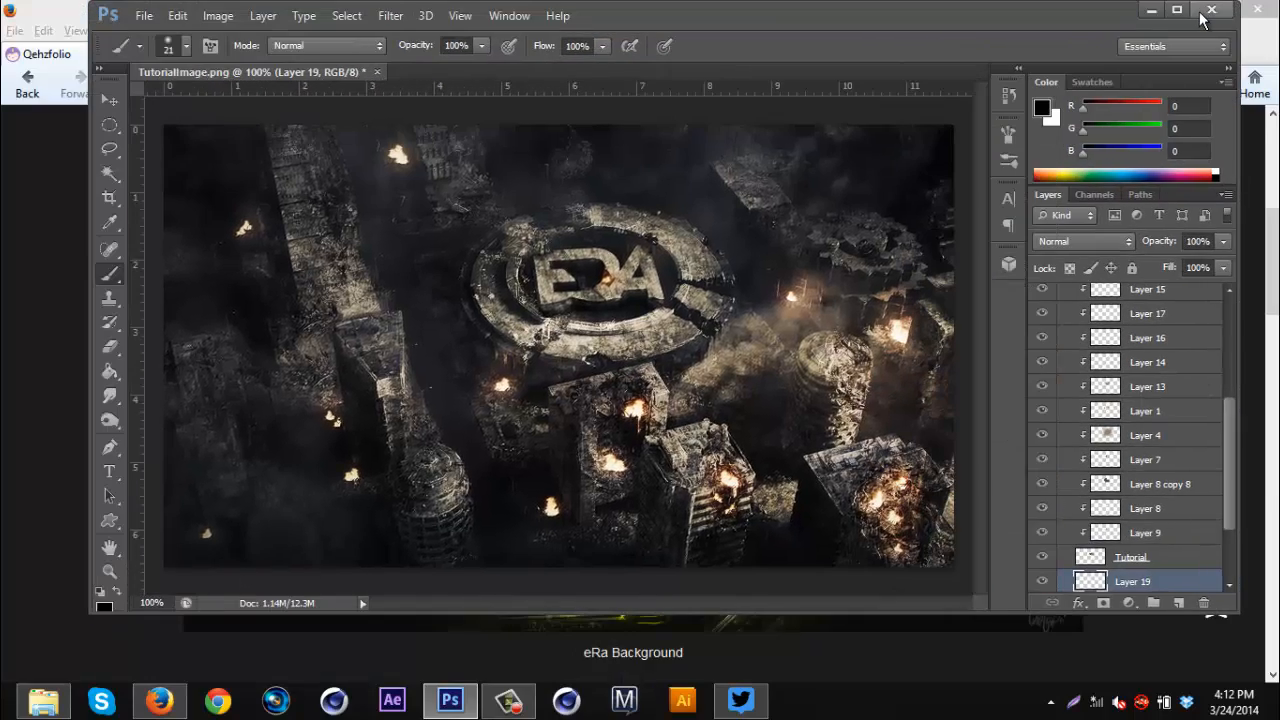
click(1184, 13)
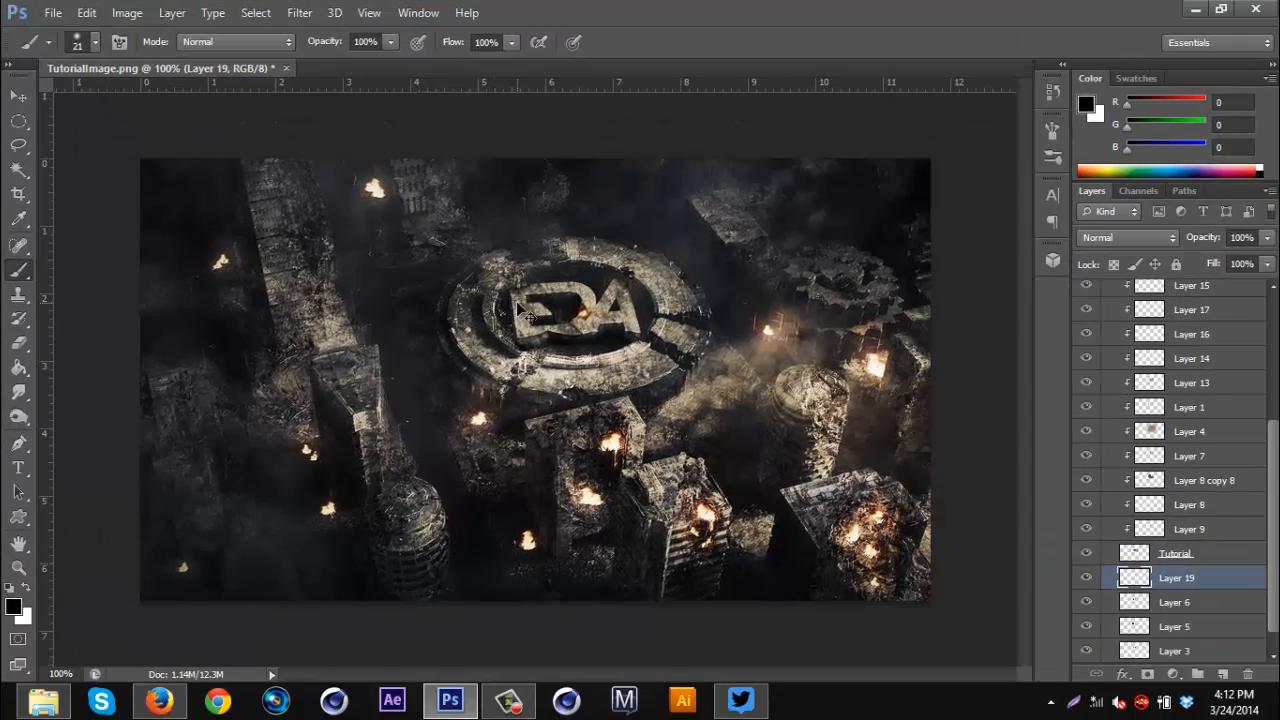
scroll(518, 305, up, 2)
scroll(405, 220, up, 2)
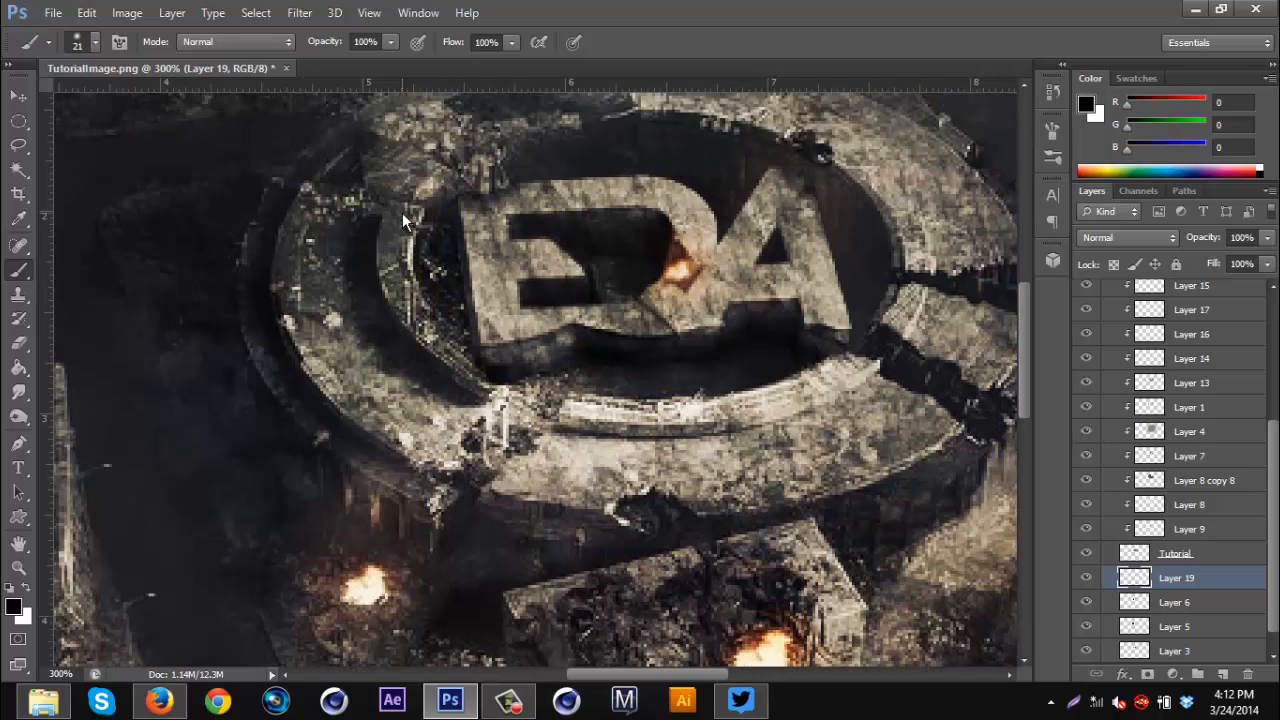
mouse_move(422, 208)
mouse_down()
mouse_move(454, 345)
mouse_move(434, 316)
mouse_move(428, 208)
mouse_move(431, 280)
mouse_move(470, 362)
mouse_up()
- Blend the shadow layer beneath the logo with Overlay at 25% opacity and check it against the whole image
click(1100, 237)
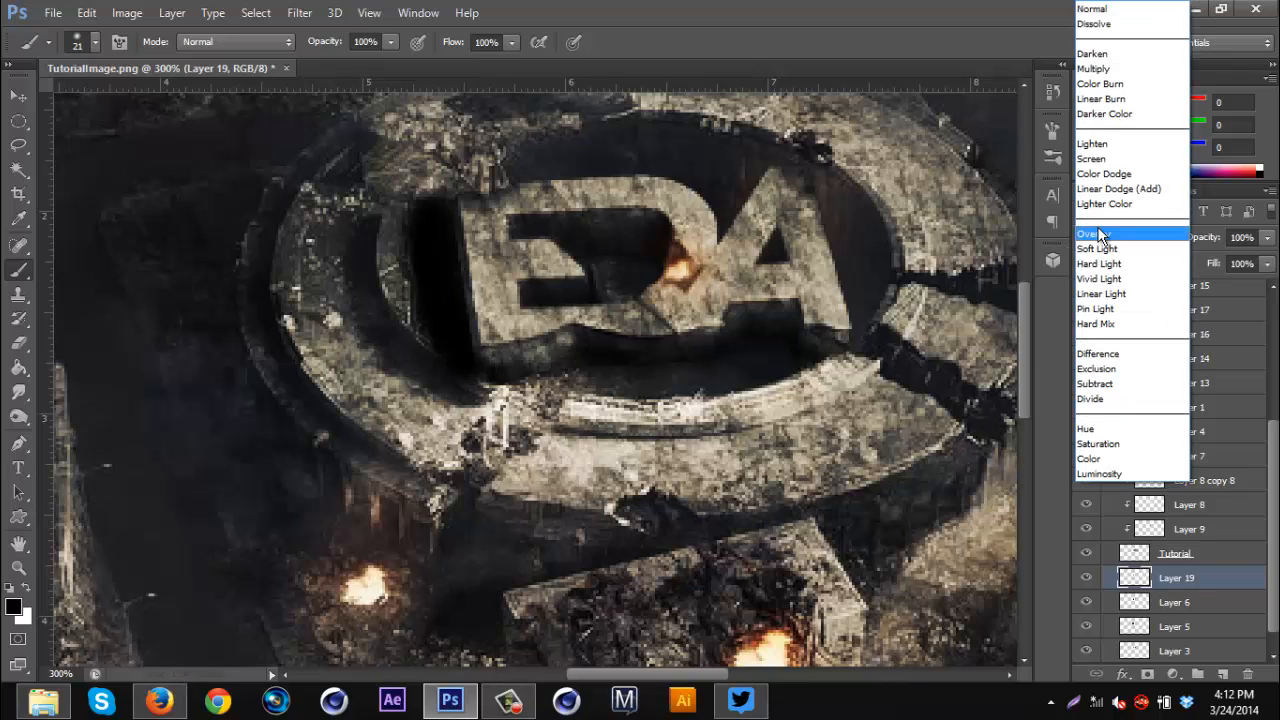
click(1100, 234)
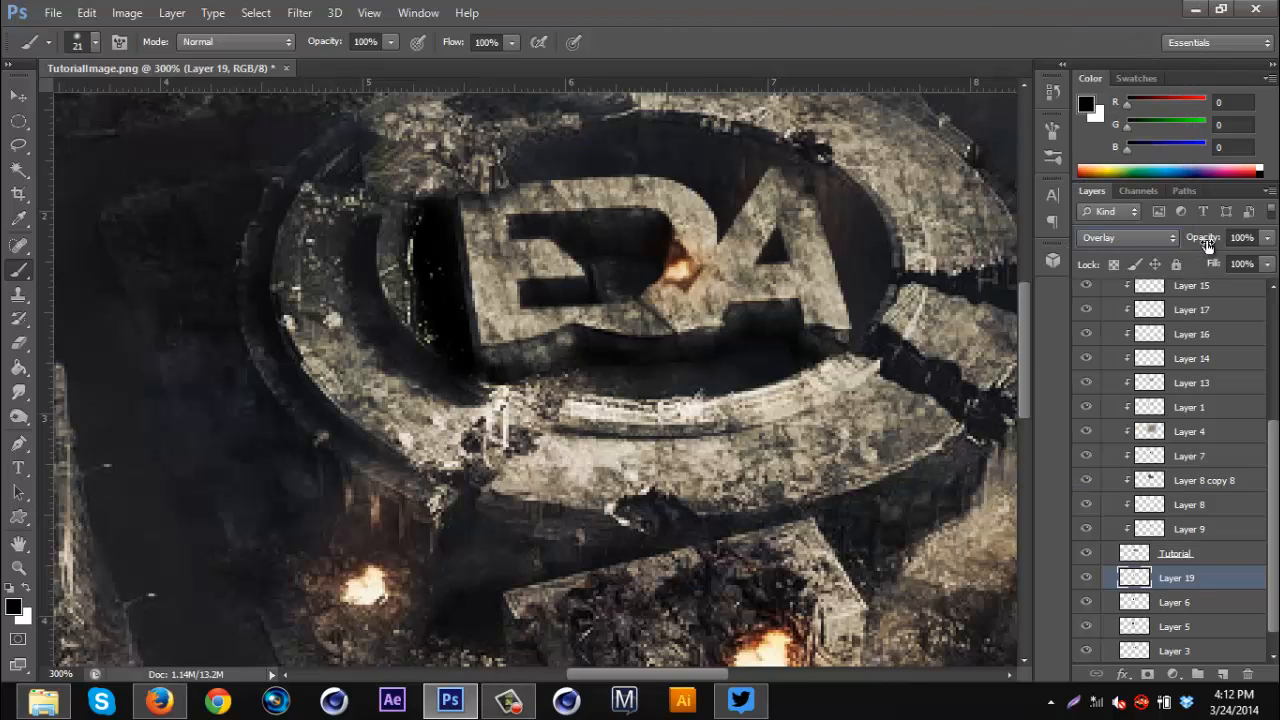
mouse_move(1207, 246)
mouse_down()
mouse_move(1110, 260)
mouse_move(1136, 258)
mouse_up()
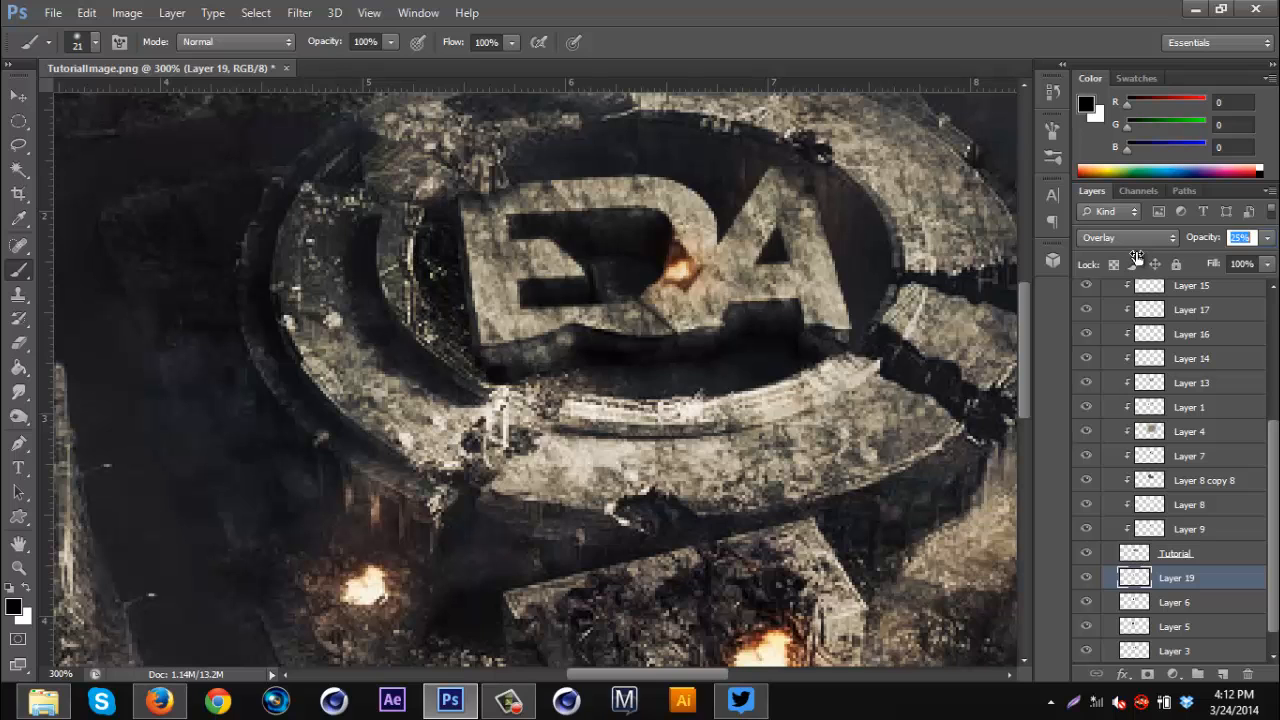
key(ctrl+minus)
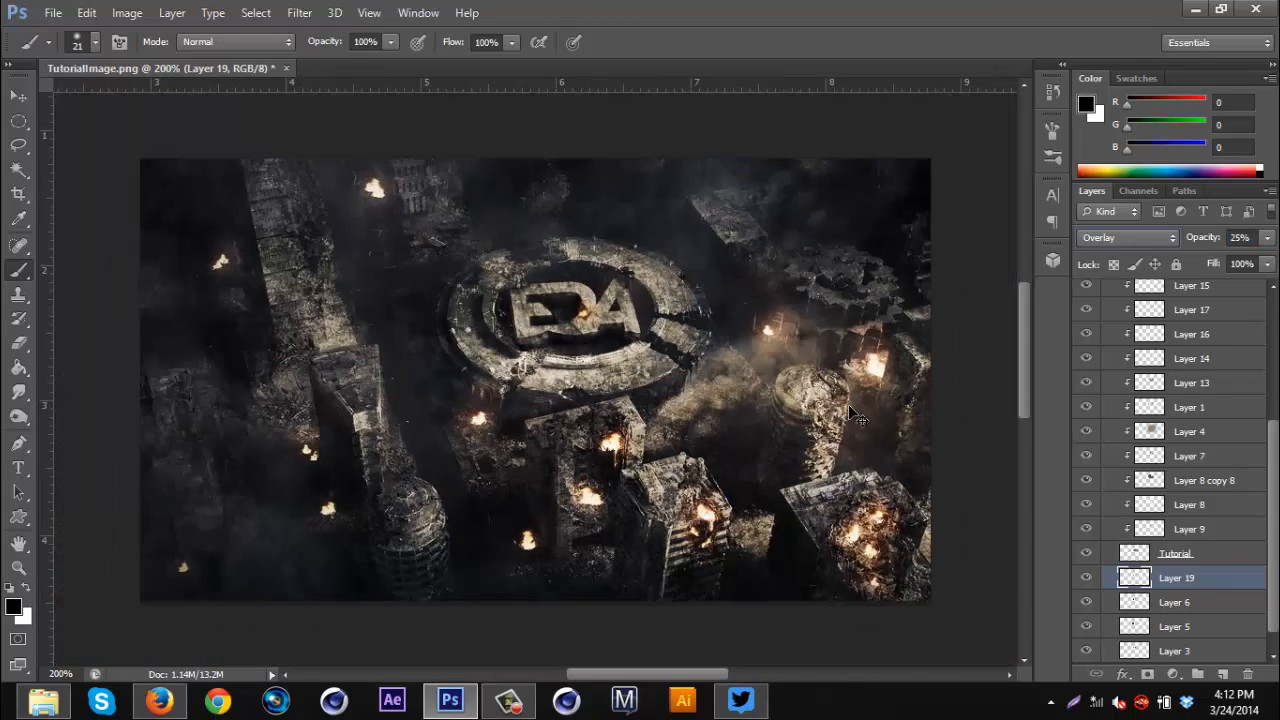
key(ctrl+minus)
key(ctrl+minus)
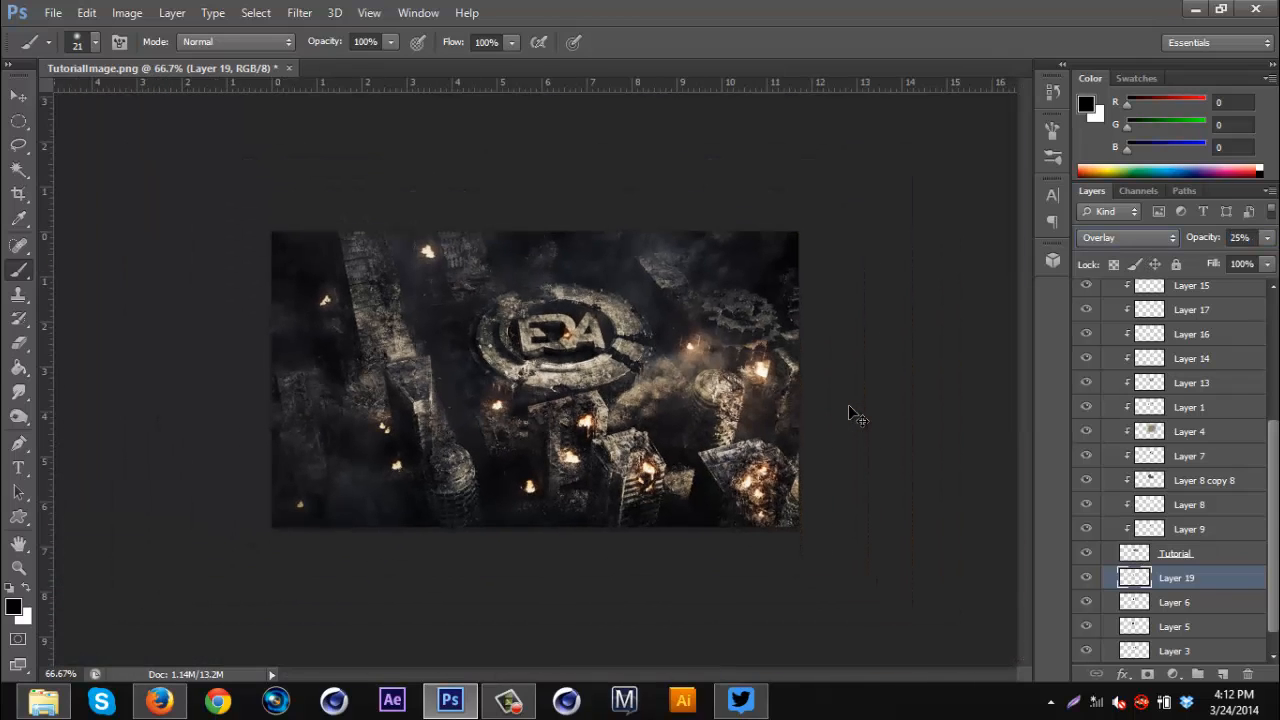
key(ctrl+plus)
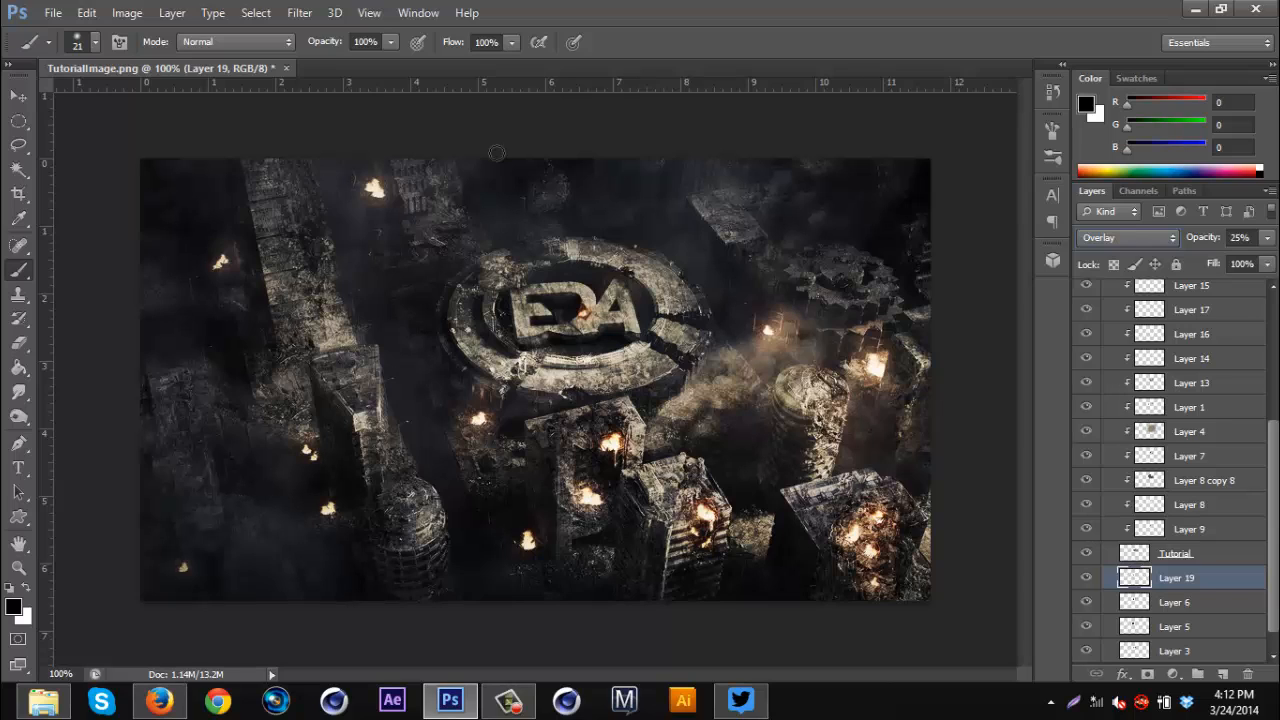
- Switch to the Move tool and collapse the Render group in the layer stack
click(19, 97)
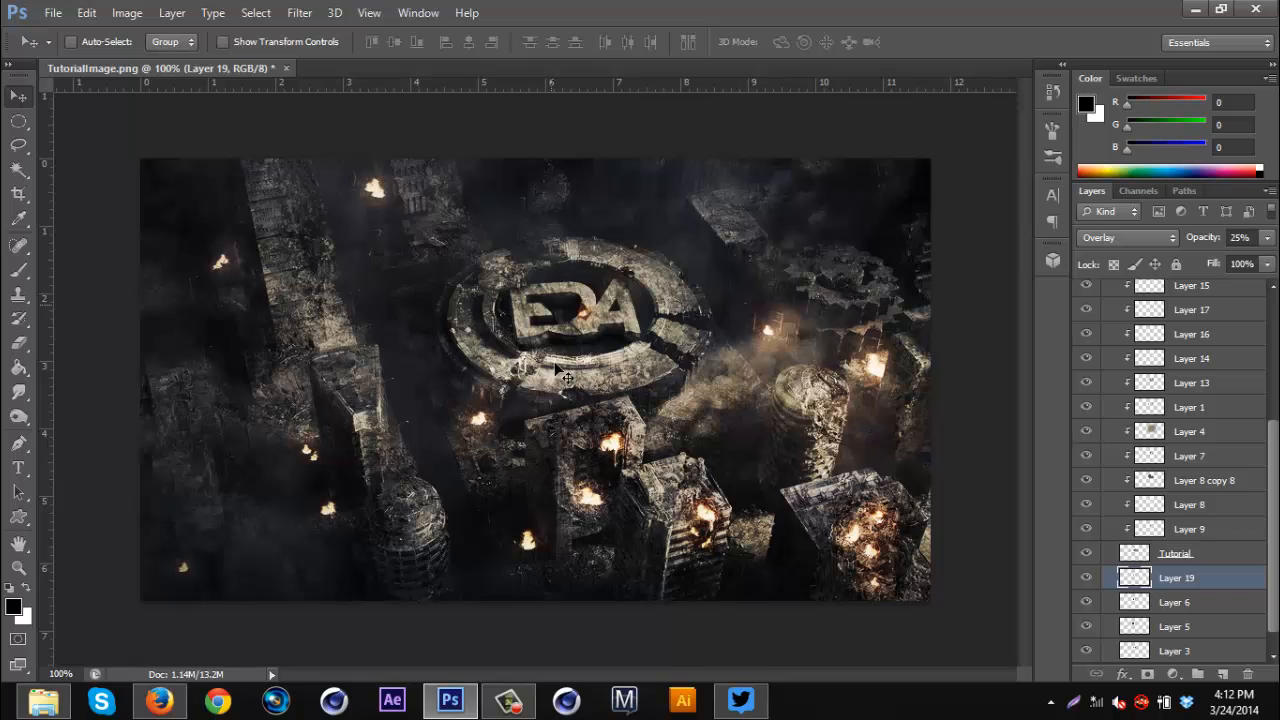
drag(1274, 460, 1270, 290)
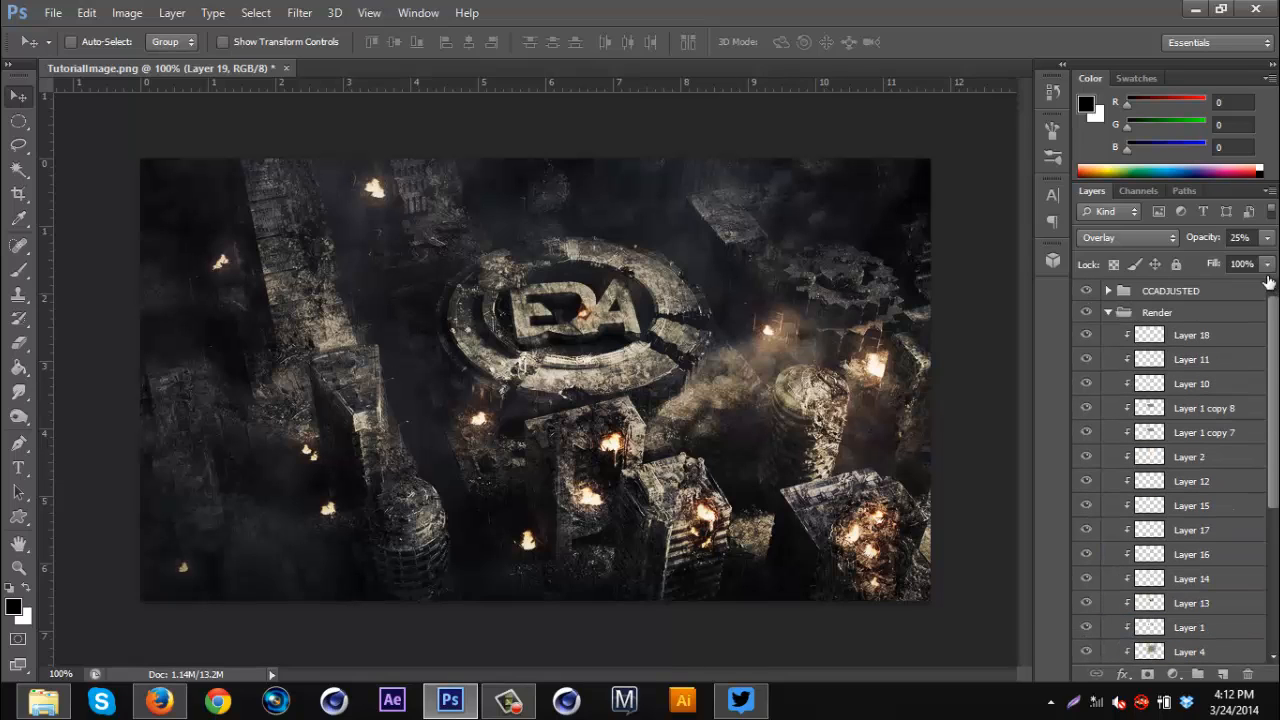
click(1108, 313)
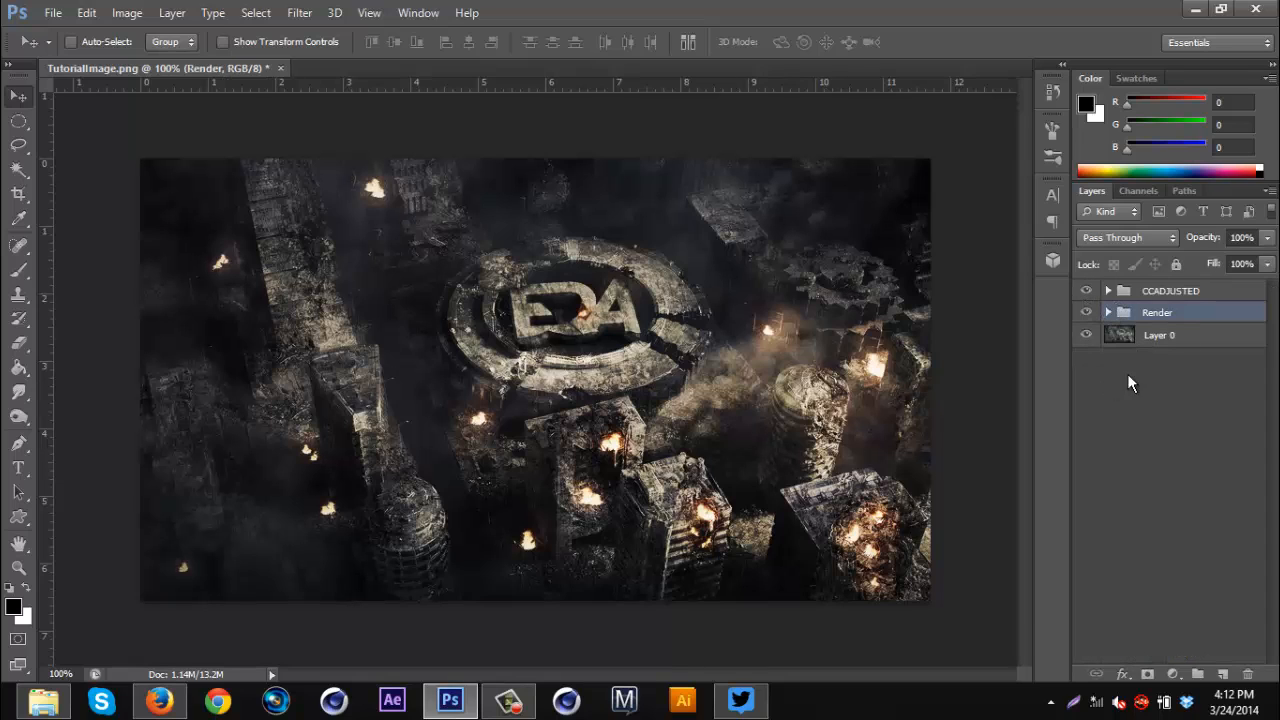
- Open Qehzy'sYouTube2013Template from the GFXpack folder and hide its guides
click(43, 703)
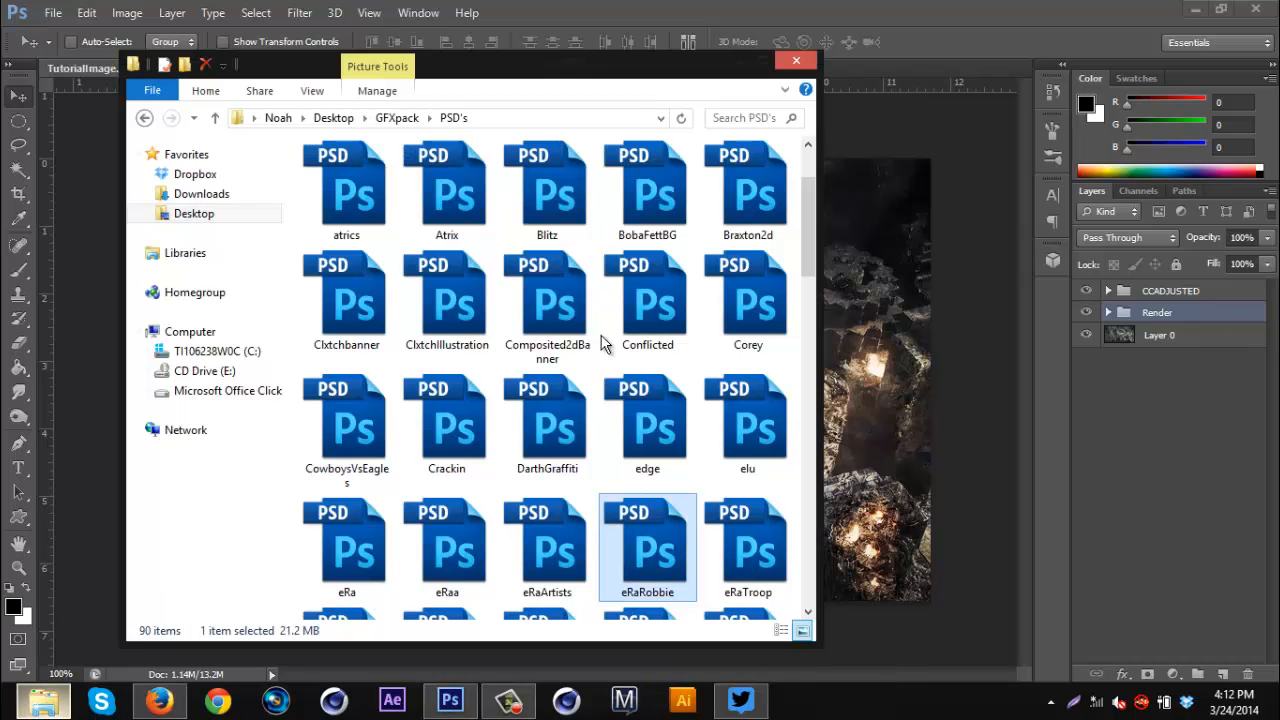
click(144, 120)
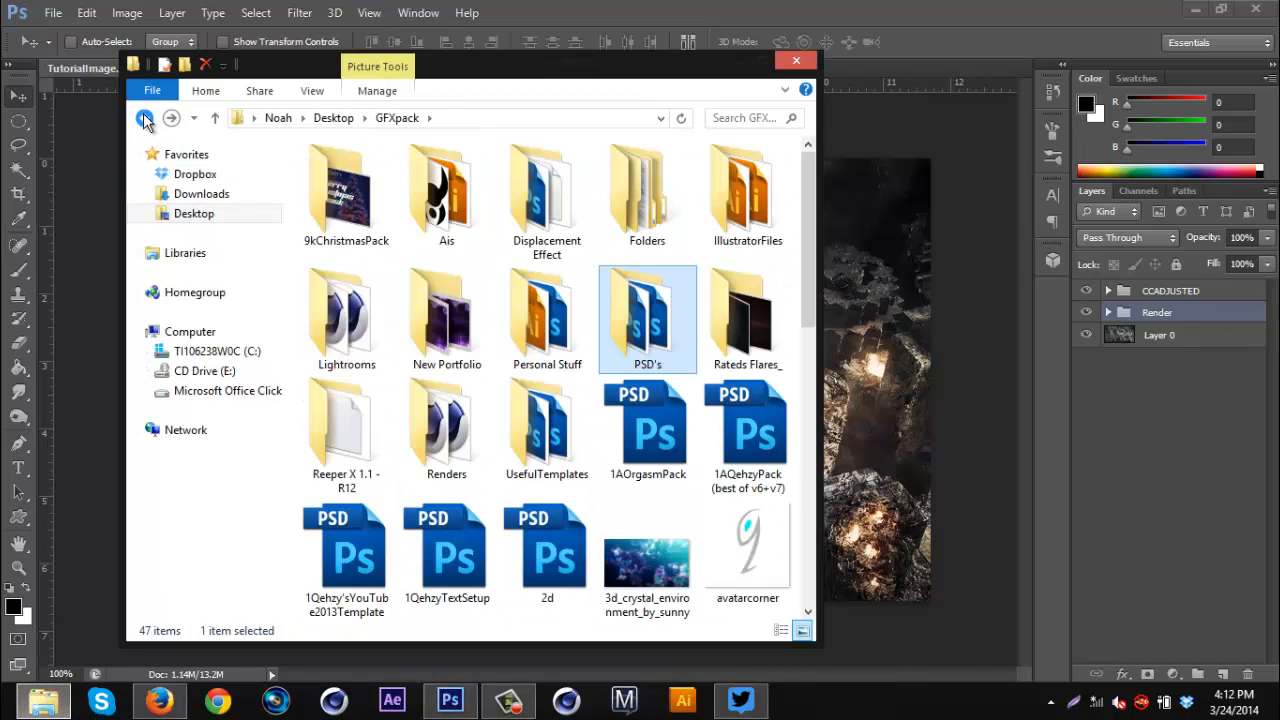
scroll(447, 229, down, 5)
click(689, 451)
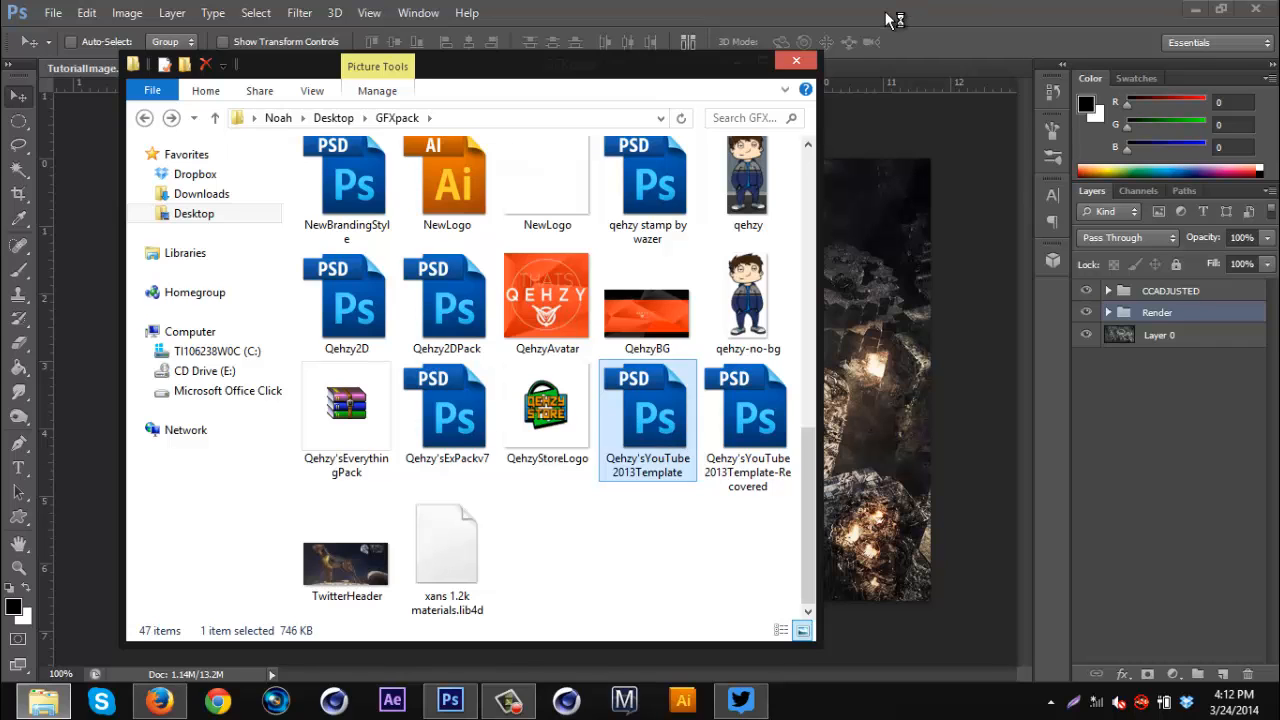
key(Return)
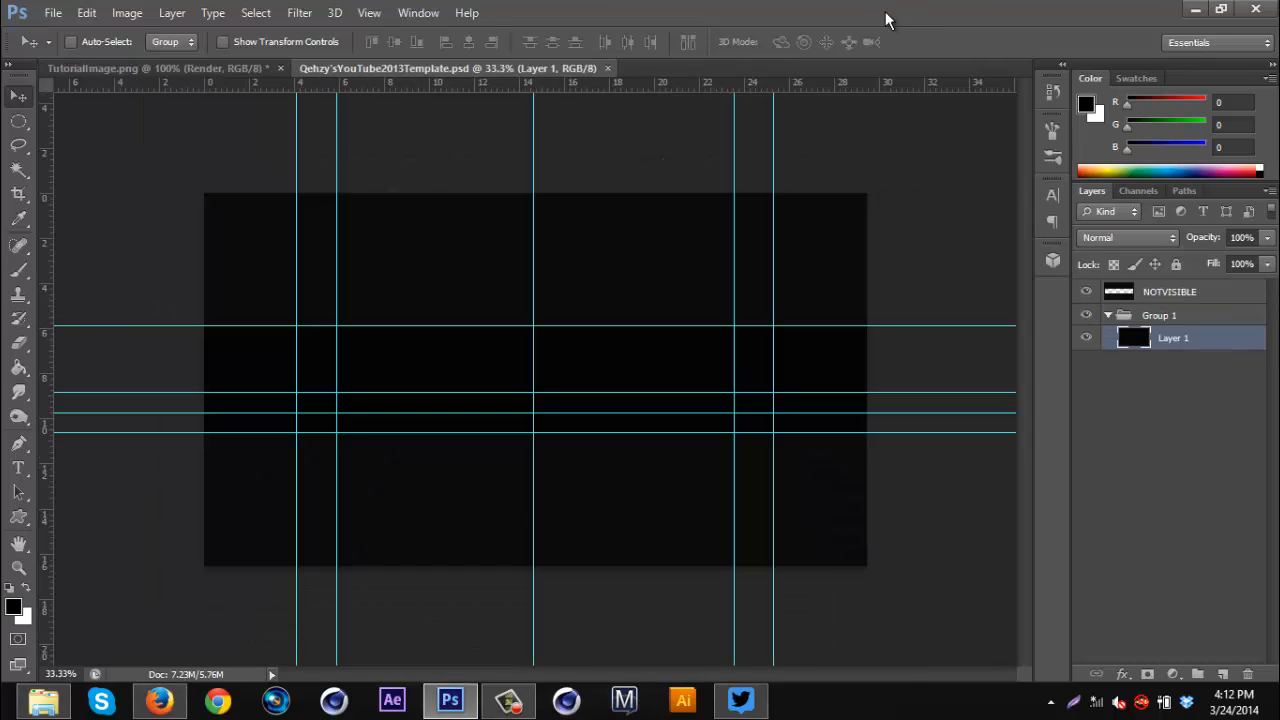
key(ctrl+semicolon)
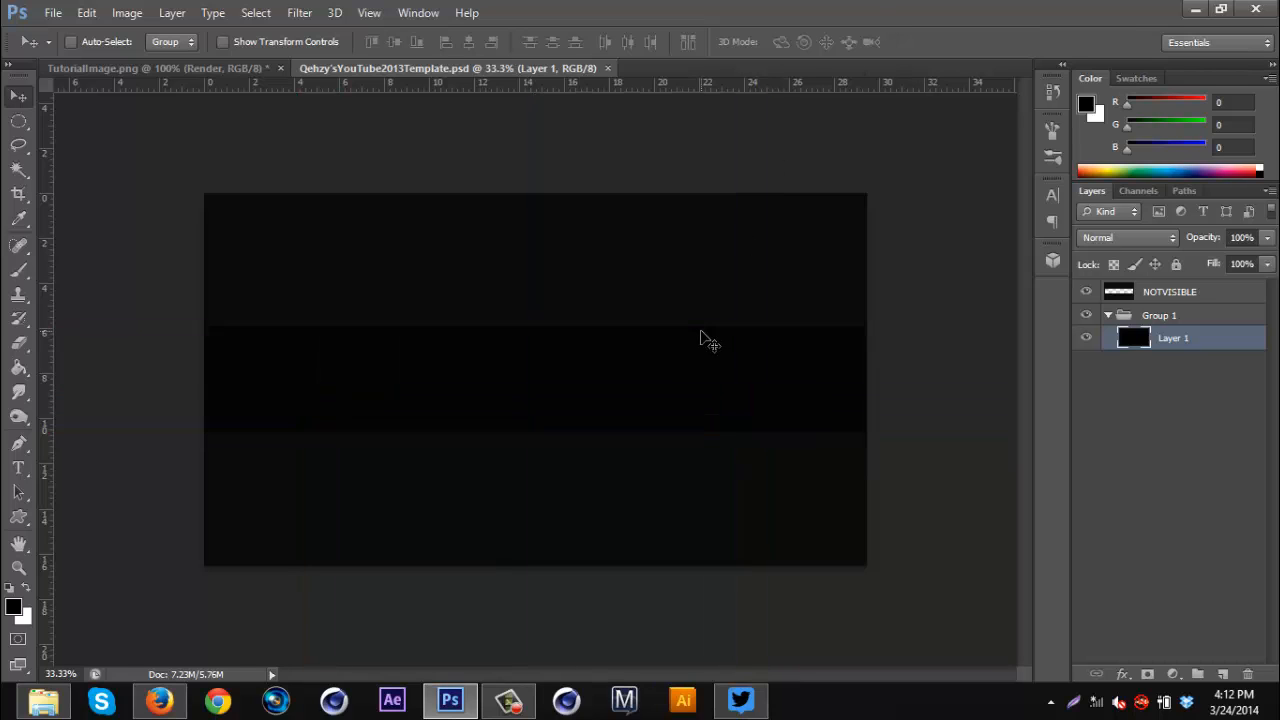
- Copy the CCADJUSTED group, Render group and Layer 0 together from TutorialImage into the YouTube template's banner strip
click(137, 69)
click(1195, 337)
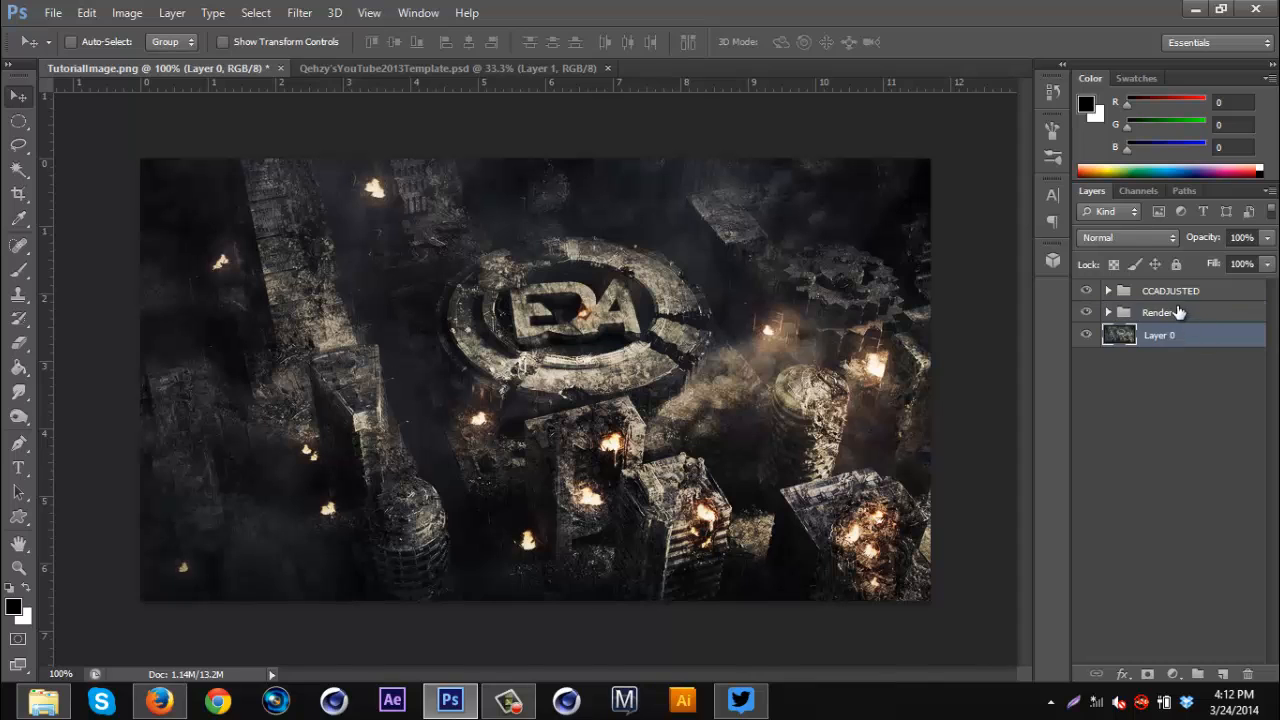
shift+click(1175, 291)
drag(619, 318, 530, 398)
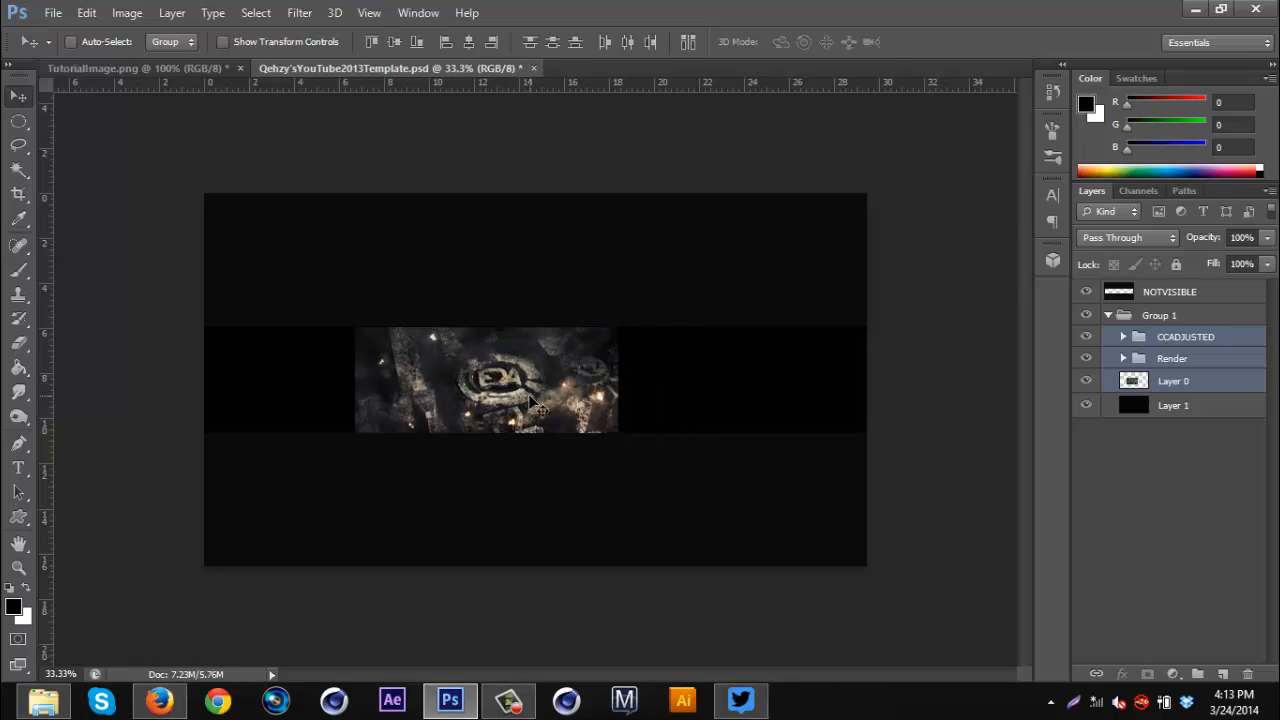
- Move the CCADJUSTED group, Render group and Layer 0 together toward the left part of the banner strip
click(1190, 382)
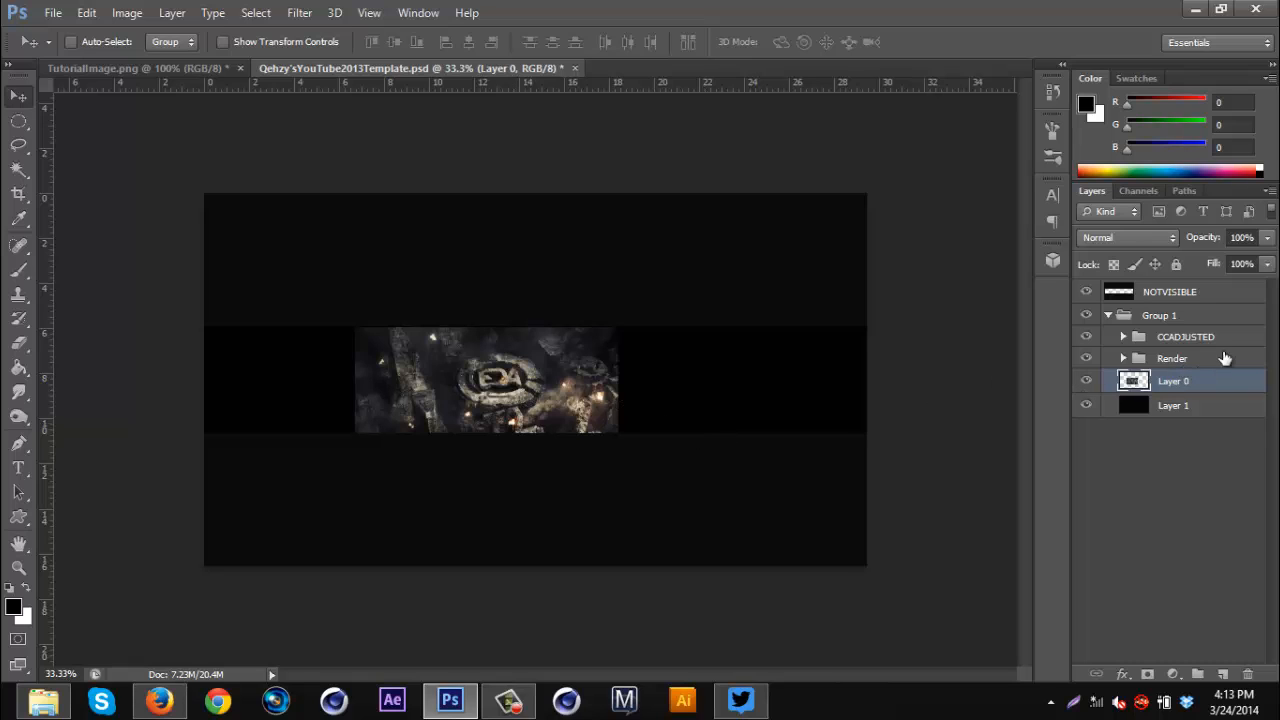
shift+click(1210, 337)
drag(405, 346, 467, 344)
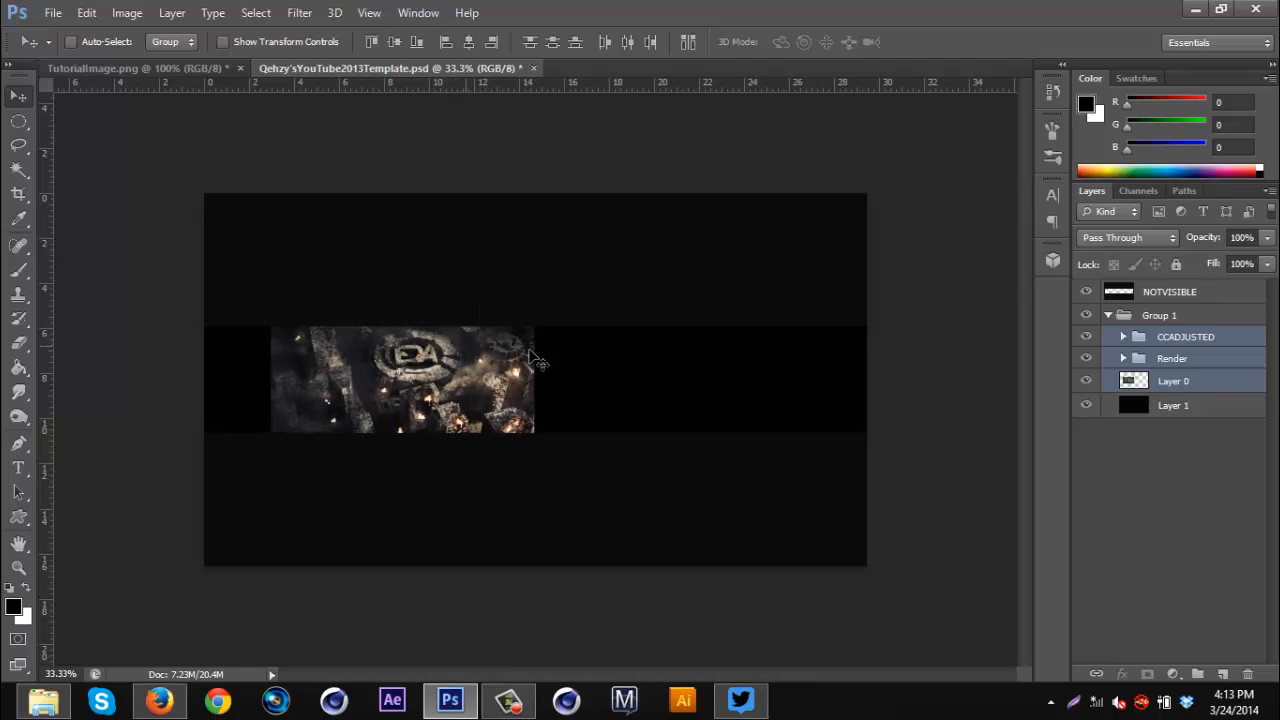
- Enlarge the Render group and Layer 0 together with Free Transform, keeping their upper-left corner in place
click(1190, 381)
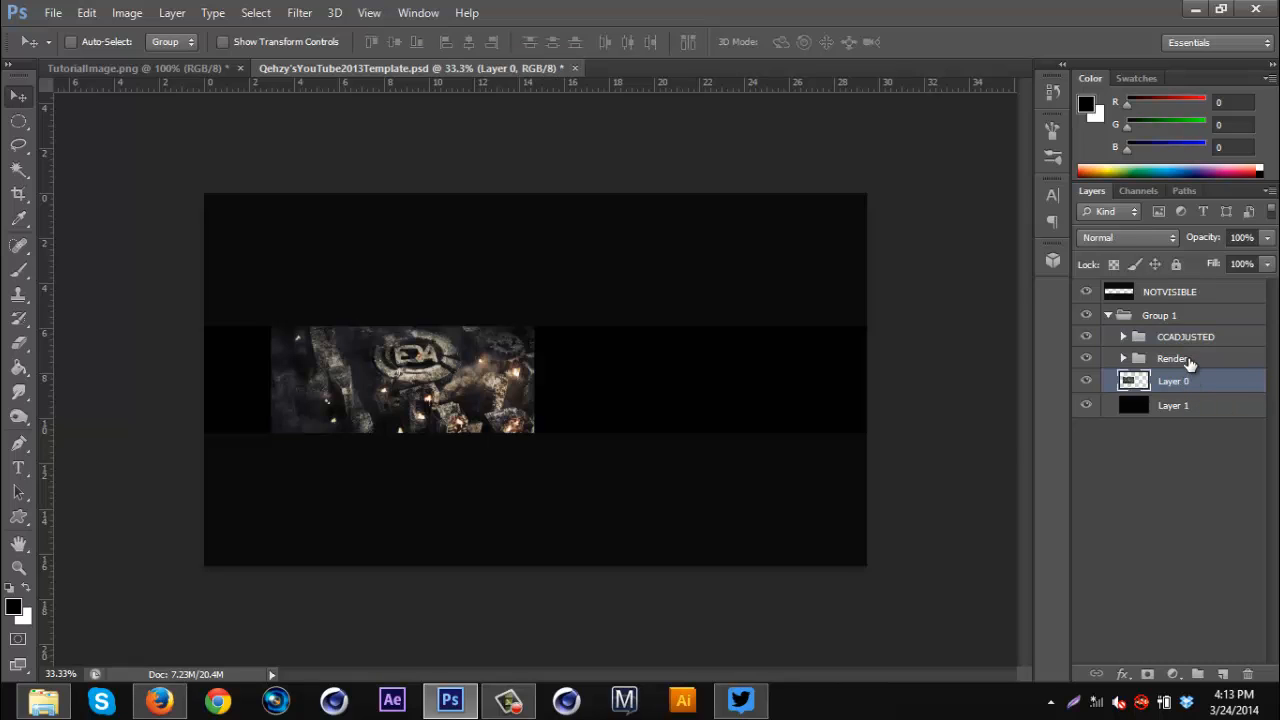
shift+click(1188, 360)
key(ctrl+t)
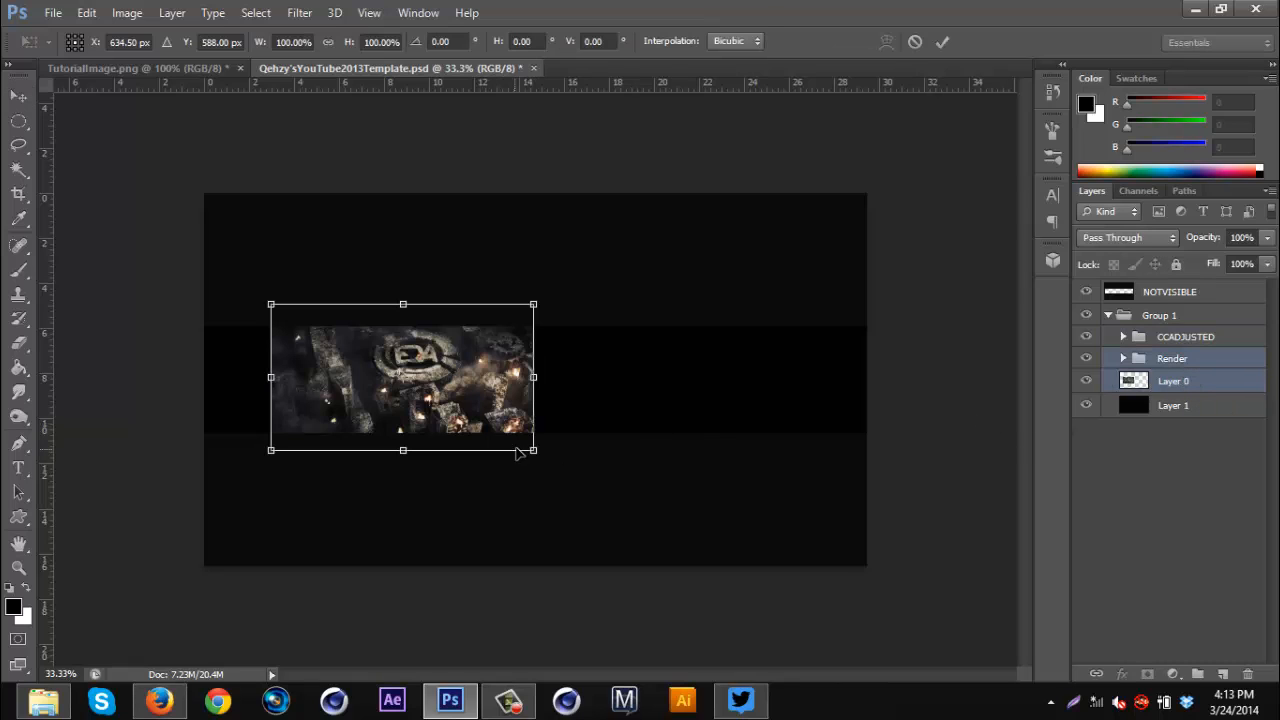
drag(537, 455, 615, 499)
key(Return)
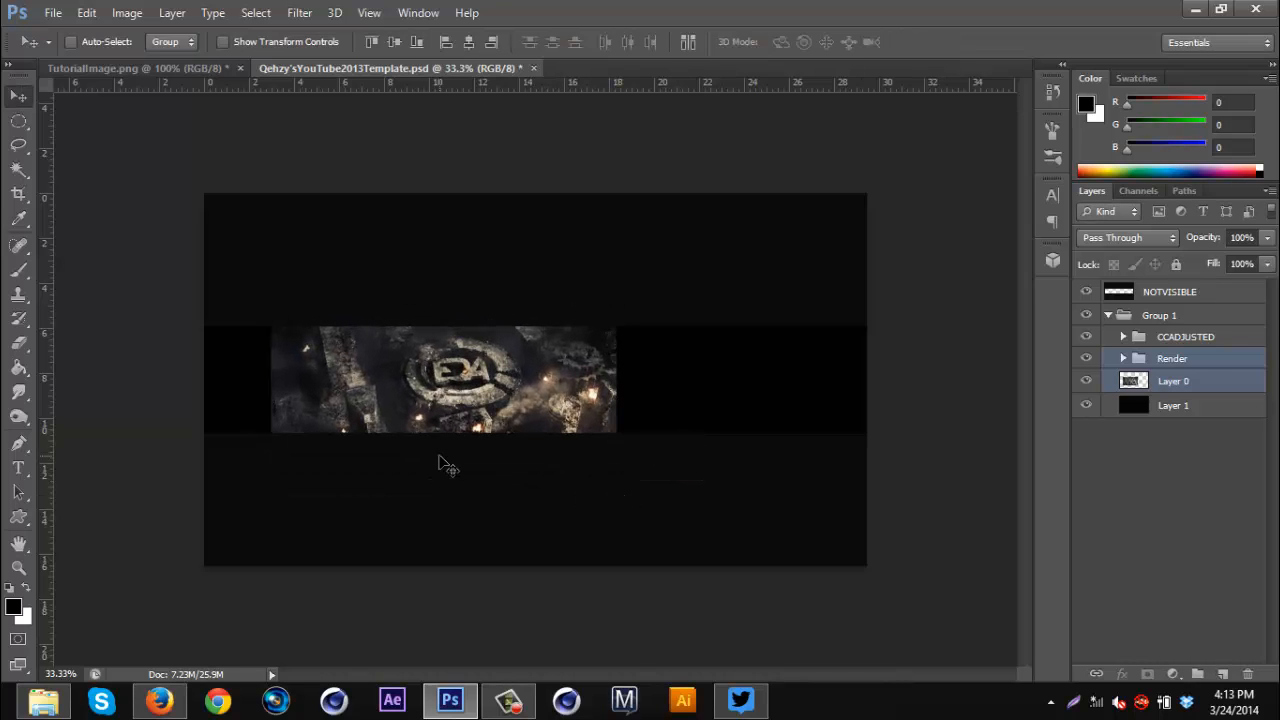
- Move the Render group and Layer 0 flush with the banner's left edge and check the placement against the guides
key(ctrl+plus)
key(ctrl+minus)
drag(507, 433, 441, 431)
key(ctrl+semicolon)
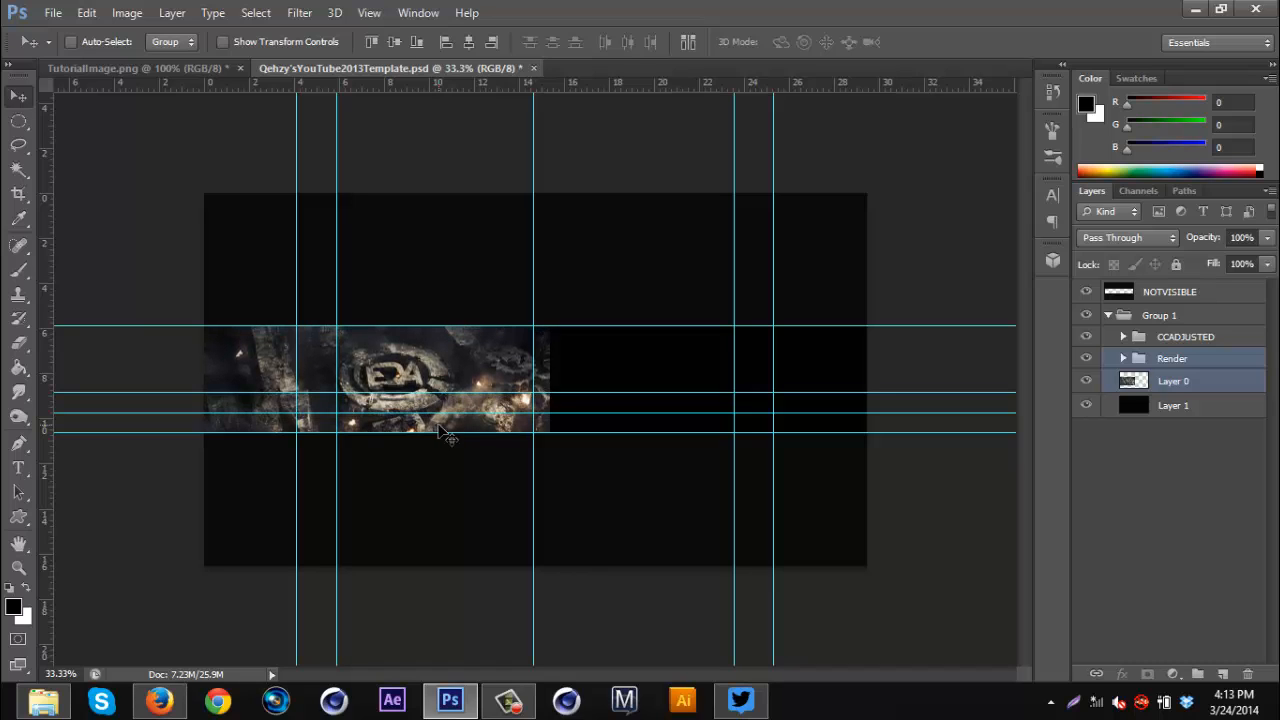
key(ctrl+semicolon)
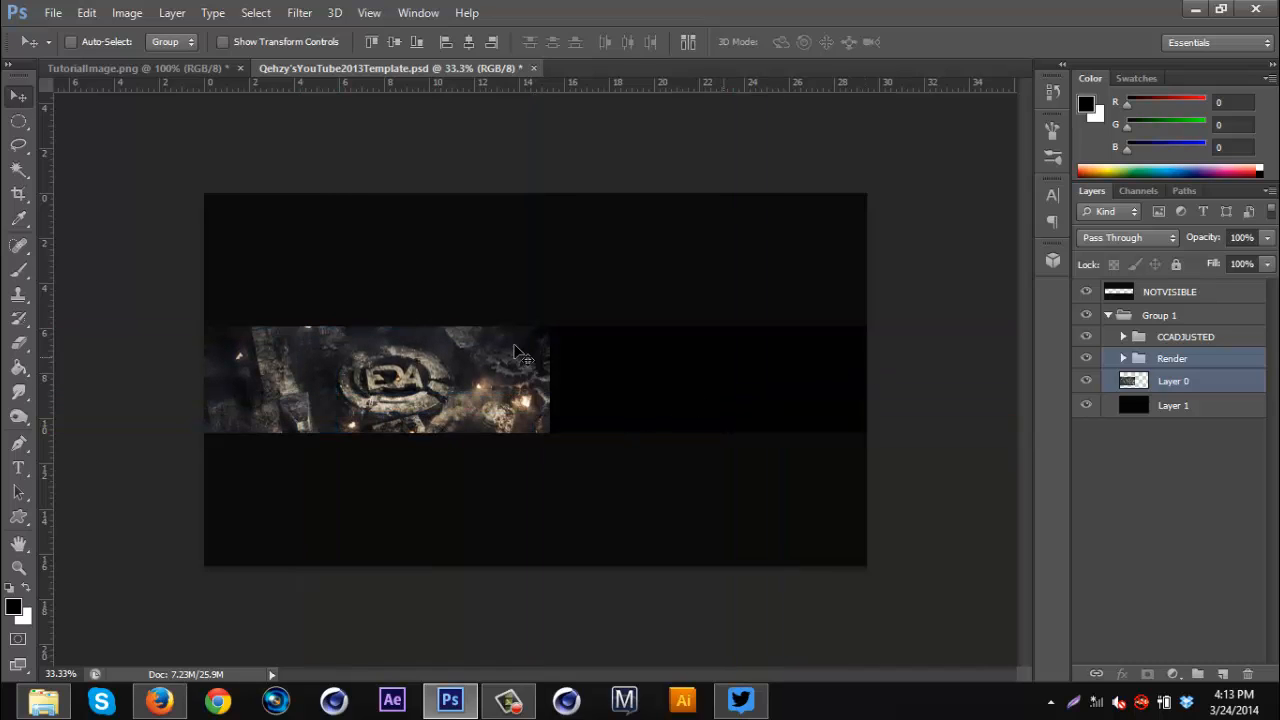
- Duplicate Layer 0, place the copy beneath it and move it over the empty right half of the banner strip
click(1193, 392)
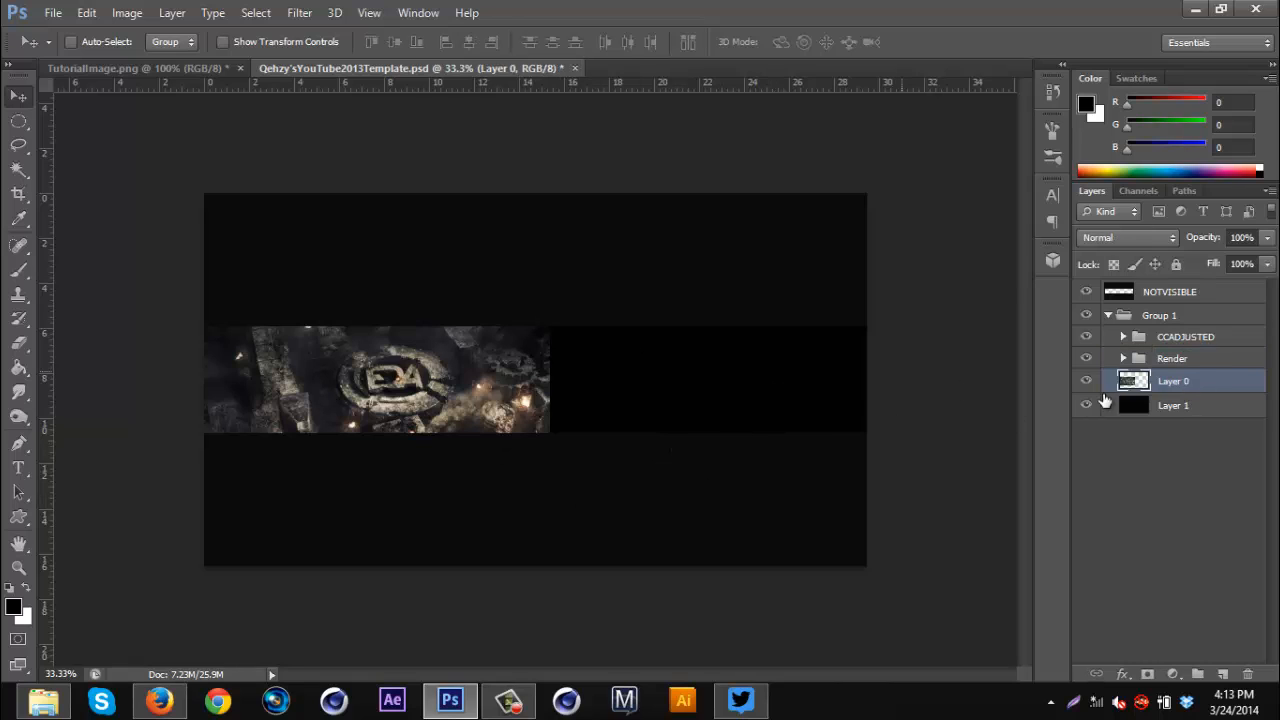
key(ctrl+j)
drag(1205, 385, 1130, 412)
drag(489, 432, 800, 370)
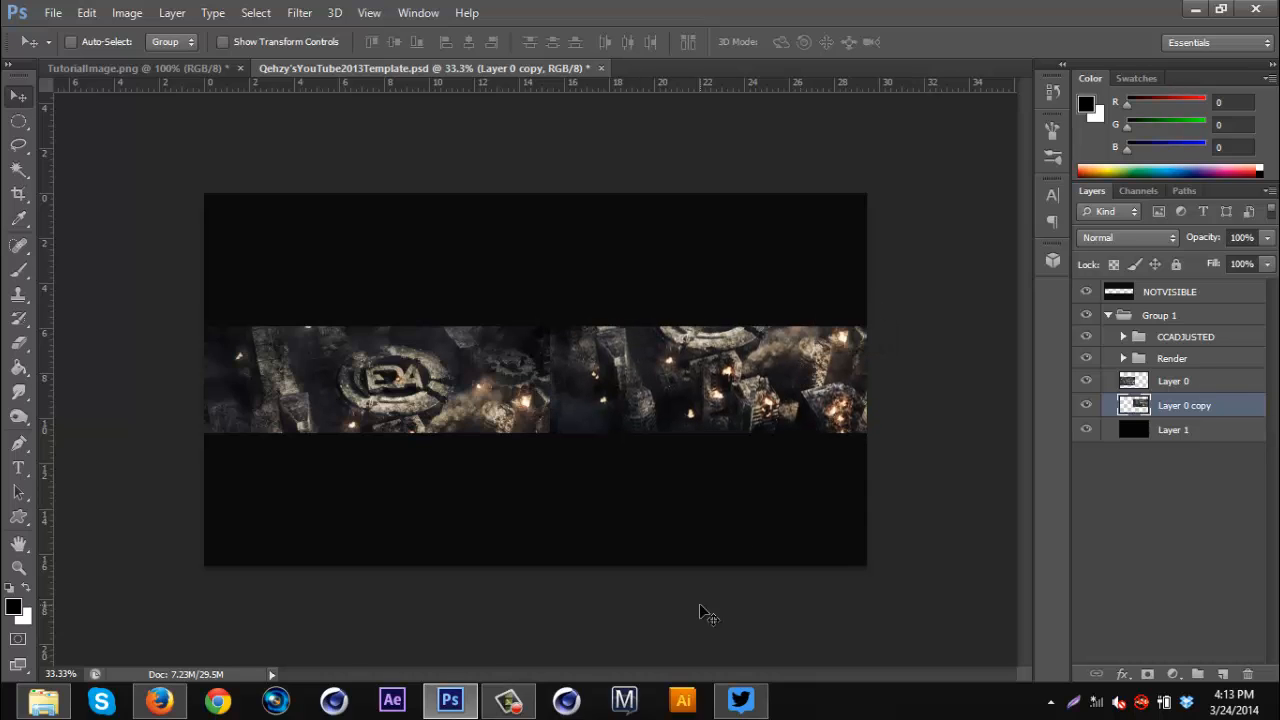
- Nudge the Layer 0 copy slightly to the left without resizing it
key(ctrl+t)
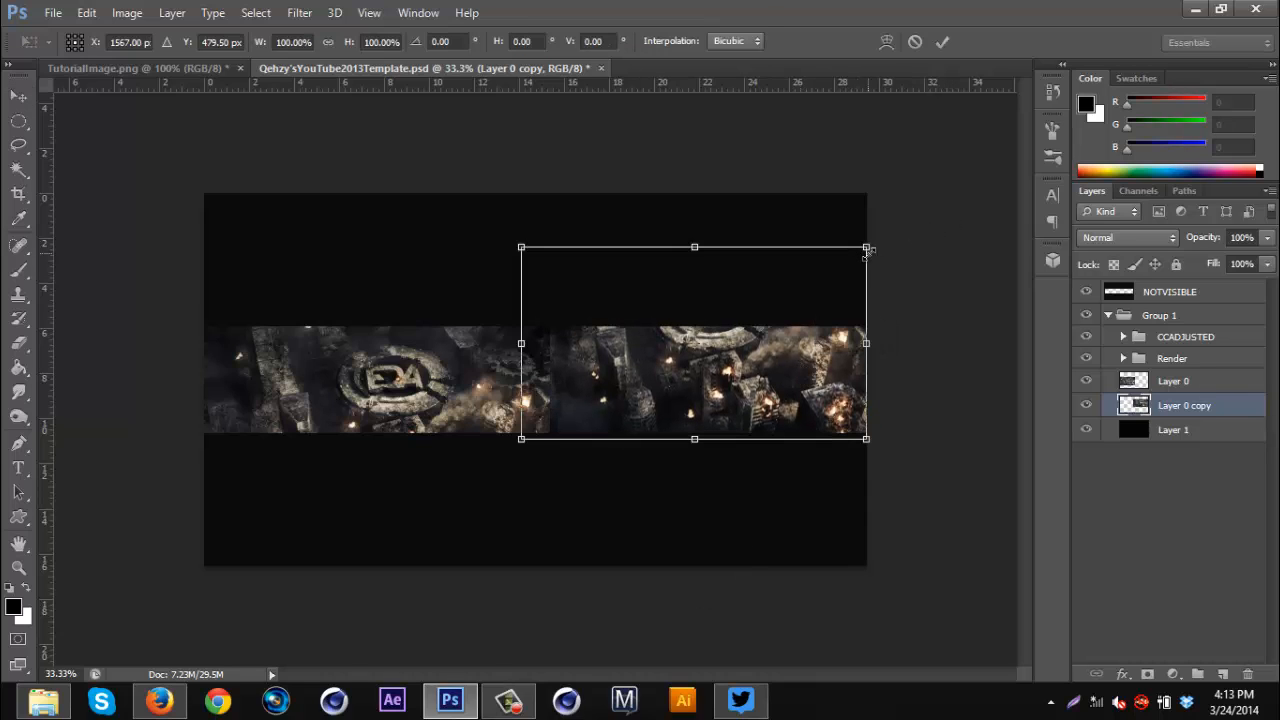
key(Return)
key(shift+Left)
key(shift+Left)
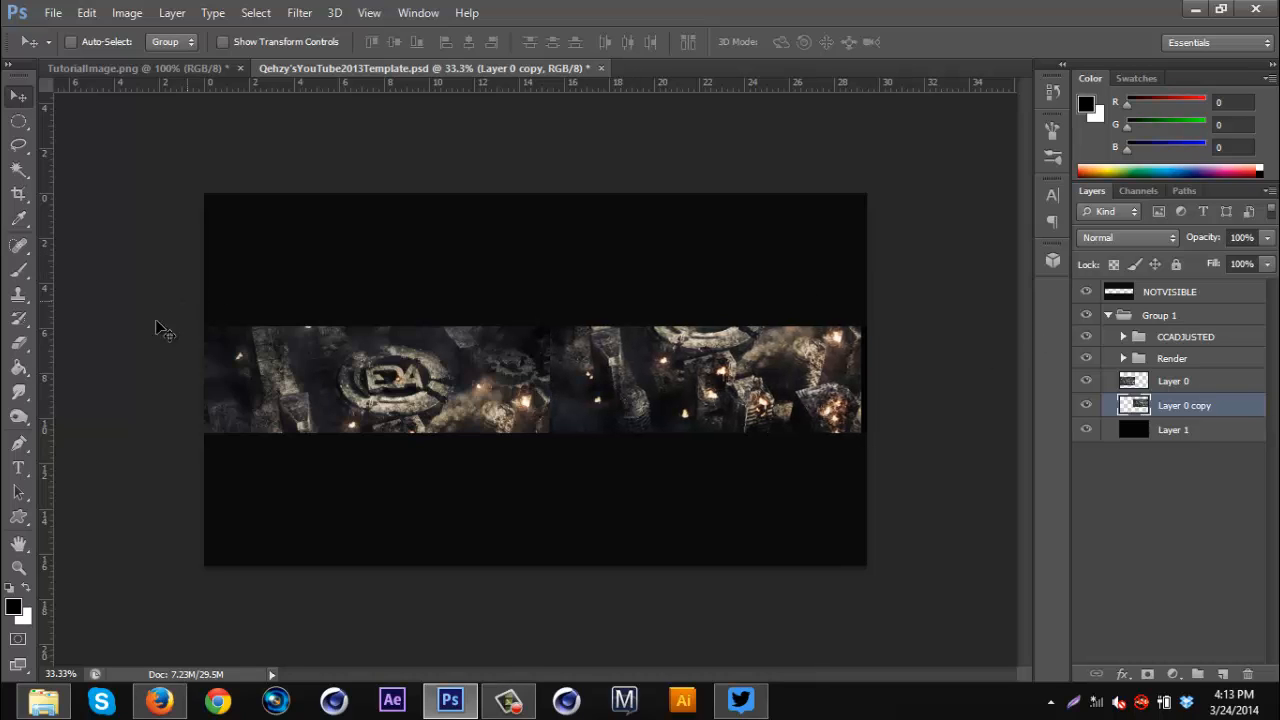
- Move the Layer 0 copy above Layer 0 and erase its left edge with a soft 93 px eraser to blend the seam
drag(1197, 409, 1190, 381)
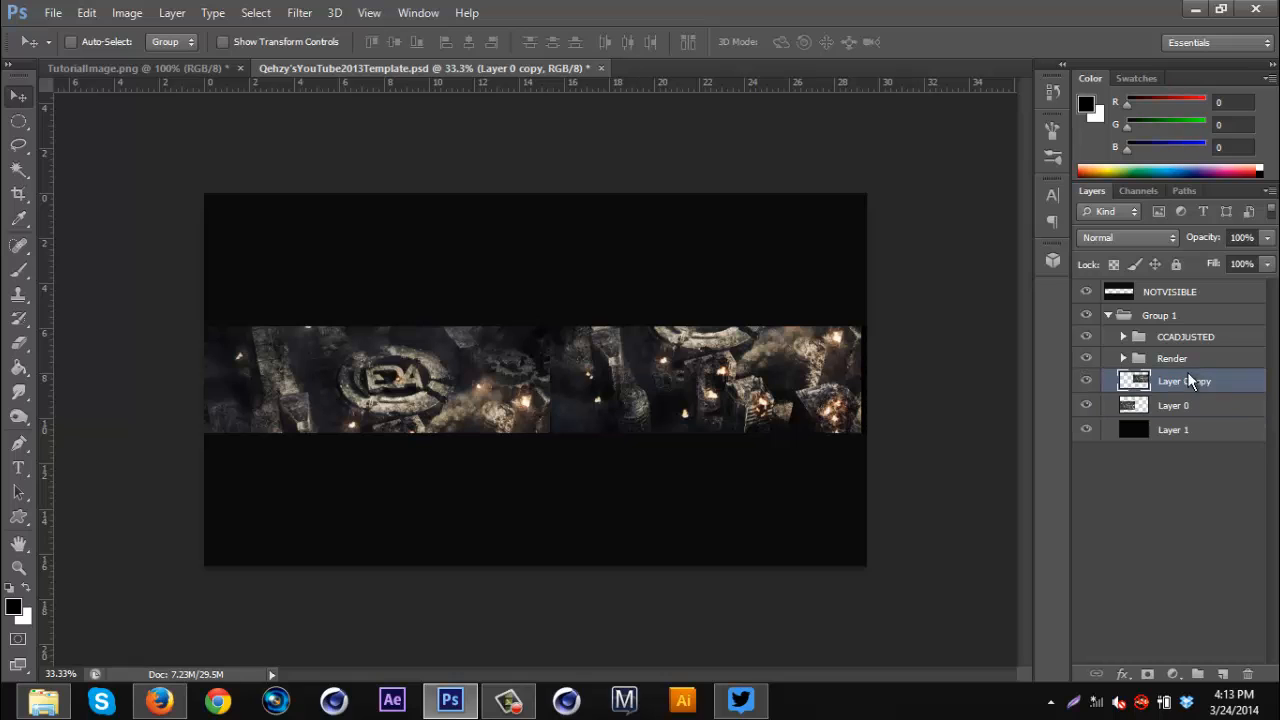
click(18, 343)
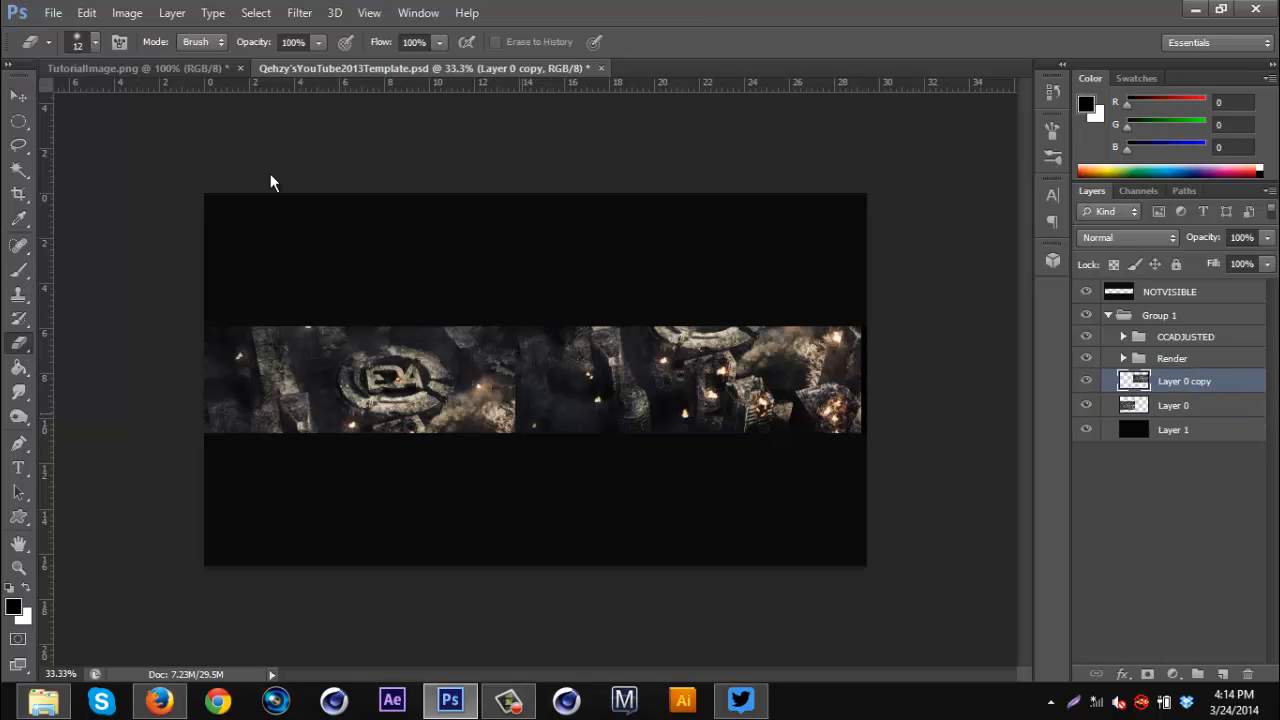
click(97, 41)
click(112, 99)
click(726, 8)
mouse_move(528, 440)
mouse_down()
mouse_move(517, 391)
mouse_move(531, 337)
mouse_move(536, 396)
mouse_move(507, 420)
mouse_move(519, 420)
mouse_up()
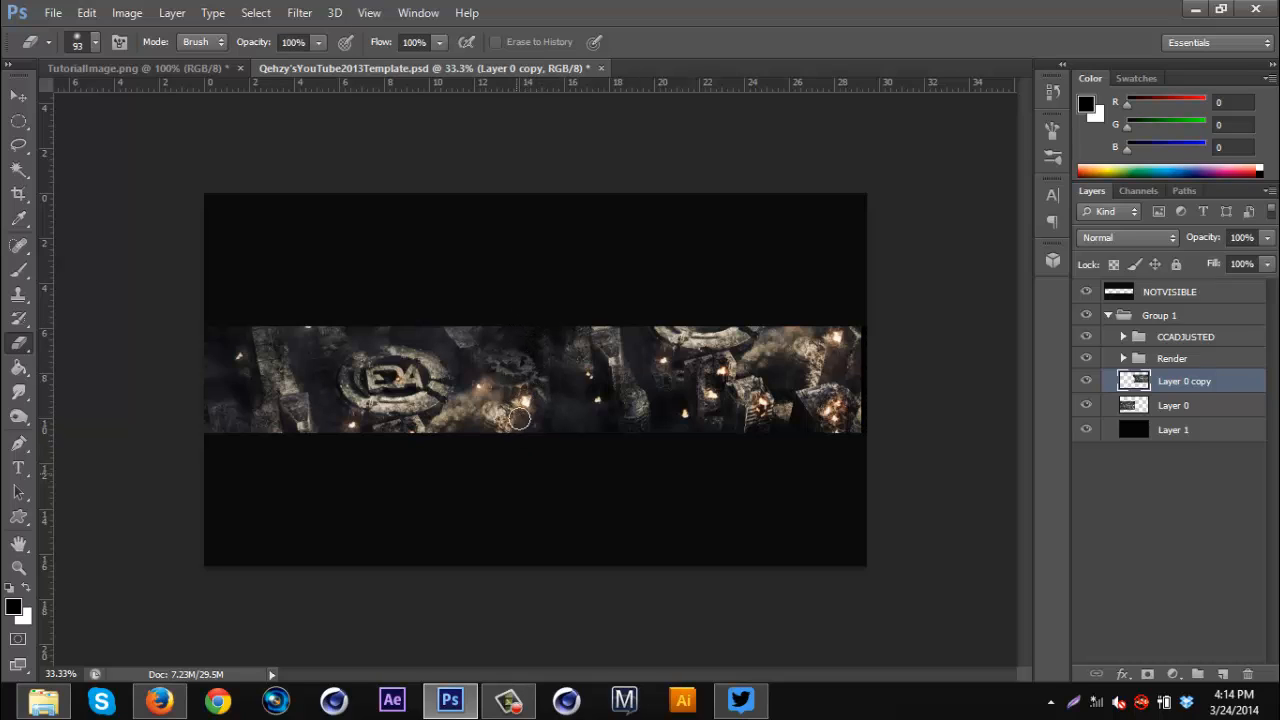
- Erase a short stroke on Layer 0 copy over the partial emblem just left of the banner's centre
key(ctrl+plus)
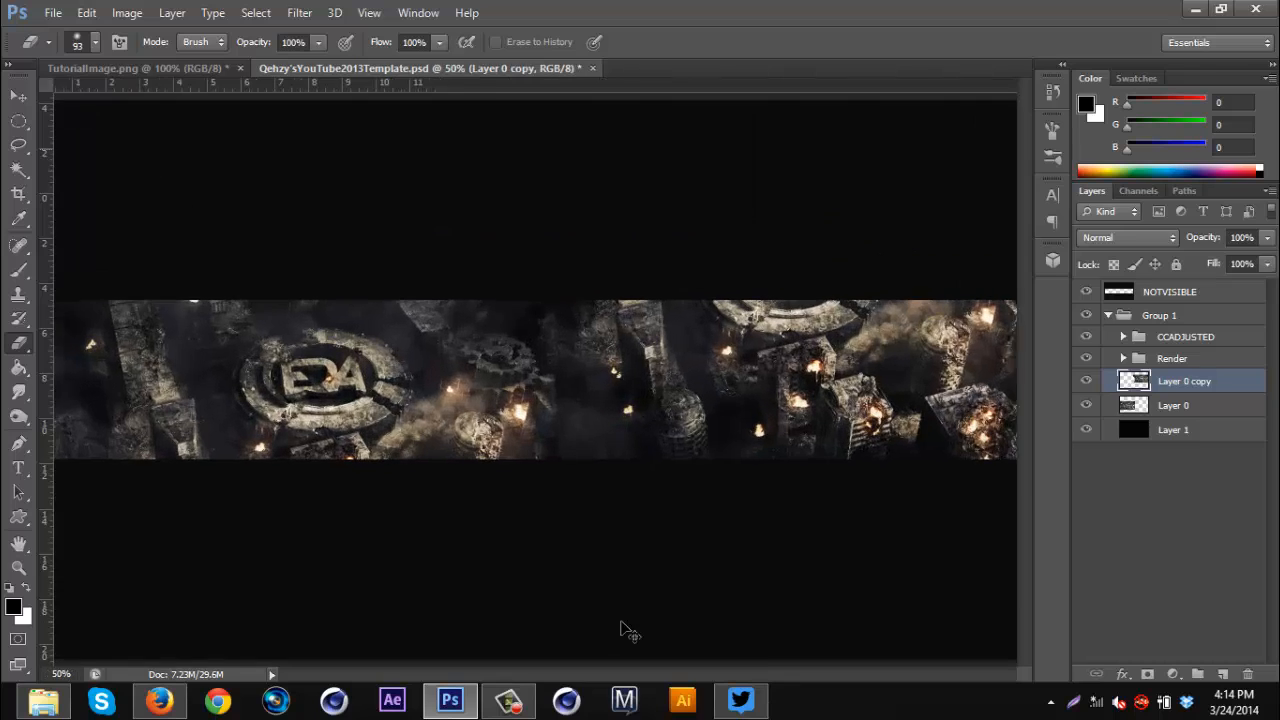
key(ctrl+minus)
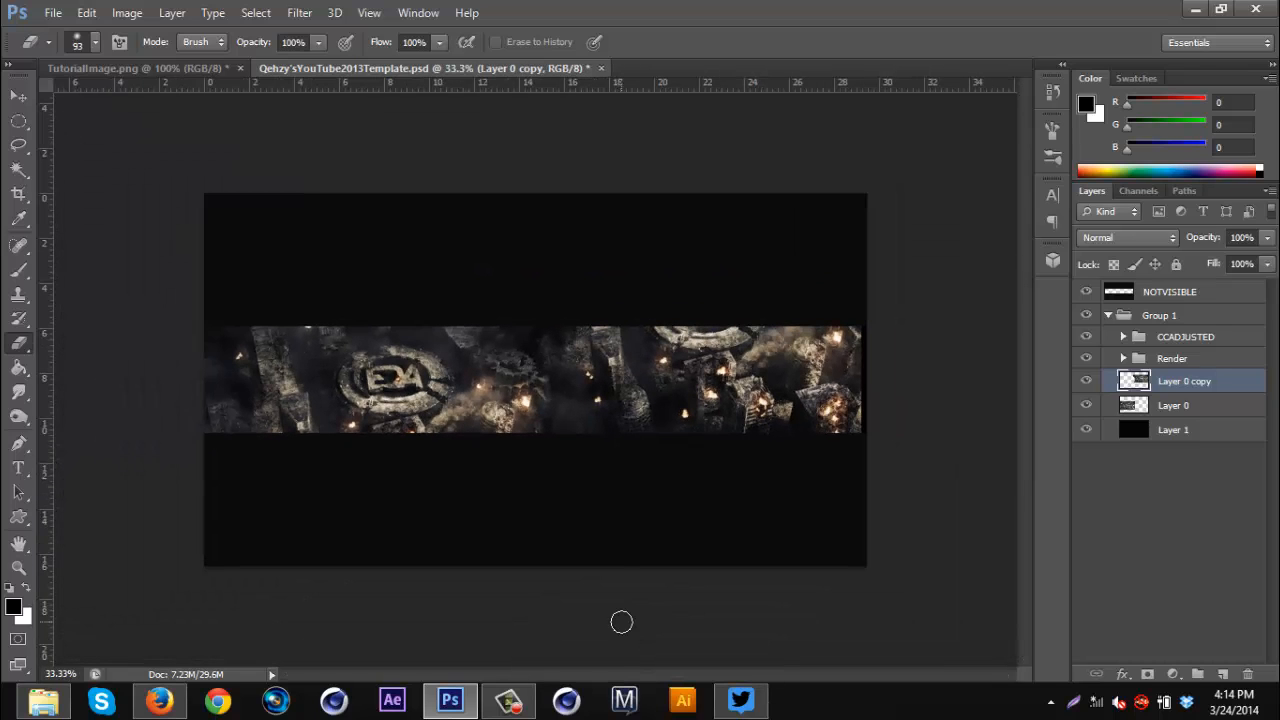
drag(508, 362, 538, 357)
key(ctrl+plus)
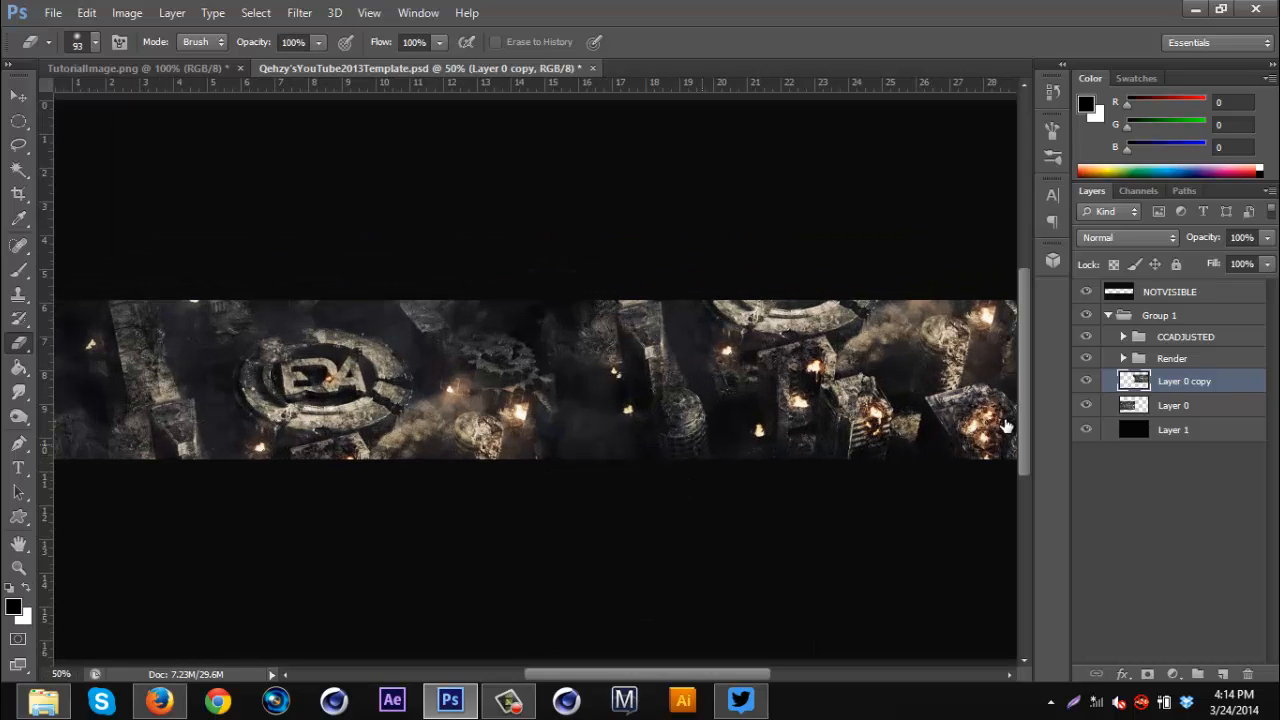
- Duplicate Layer 0 copy and place the duplicate directly beneath it in the layer stack
click(1087, 383)
click(1087, 384)
click(1087, 384)
click(1087, 384)
key(ctrl+j)
drag(1187, 381, 1193, 410)
click(1190, 384)
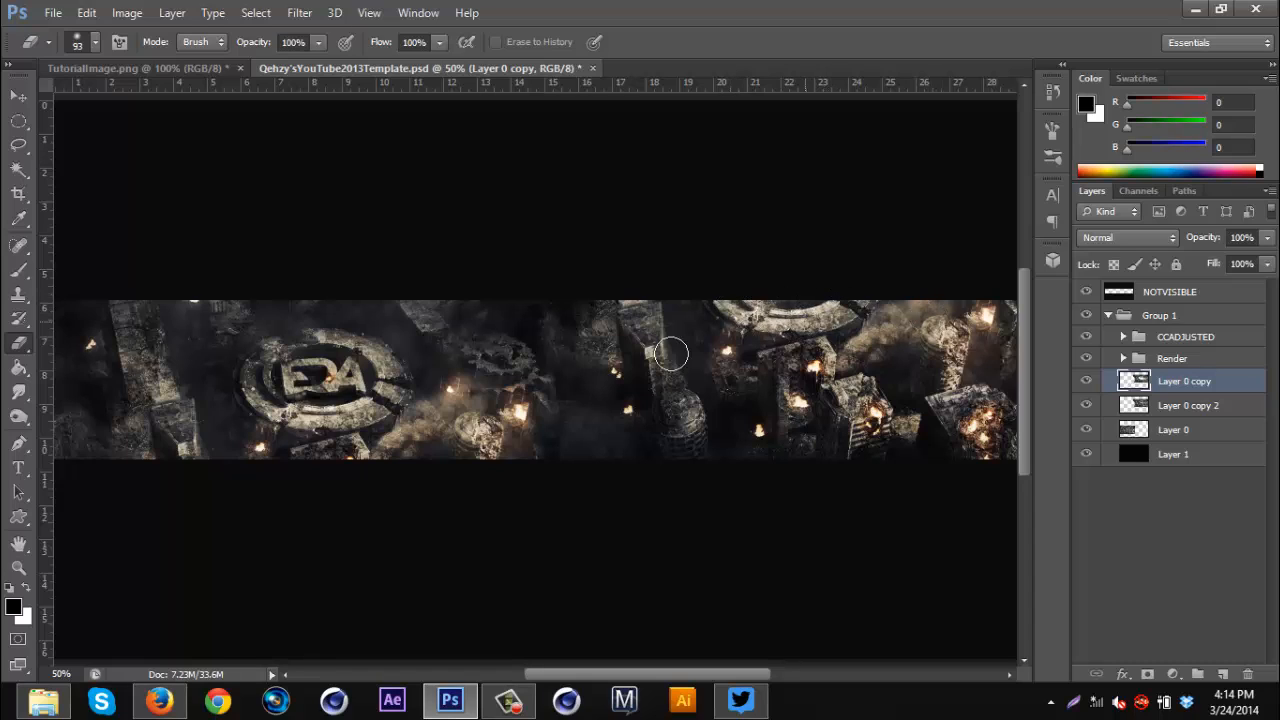
- Move Layer 0 copy 2 upward and slightly right so burning buildings cover the right-hand emblem
click(1204, 405)
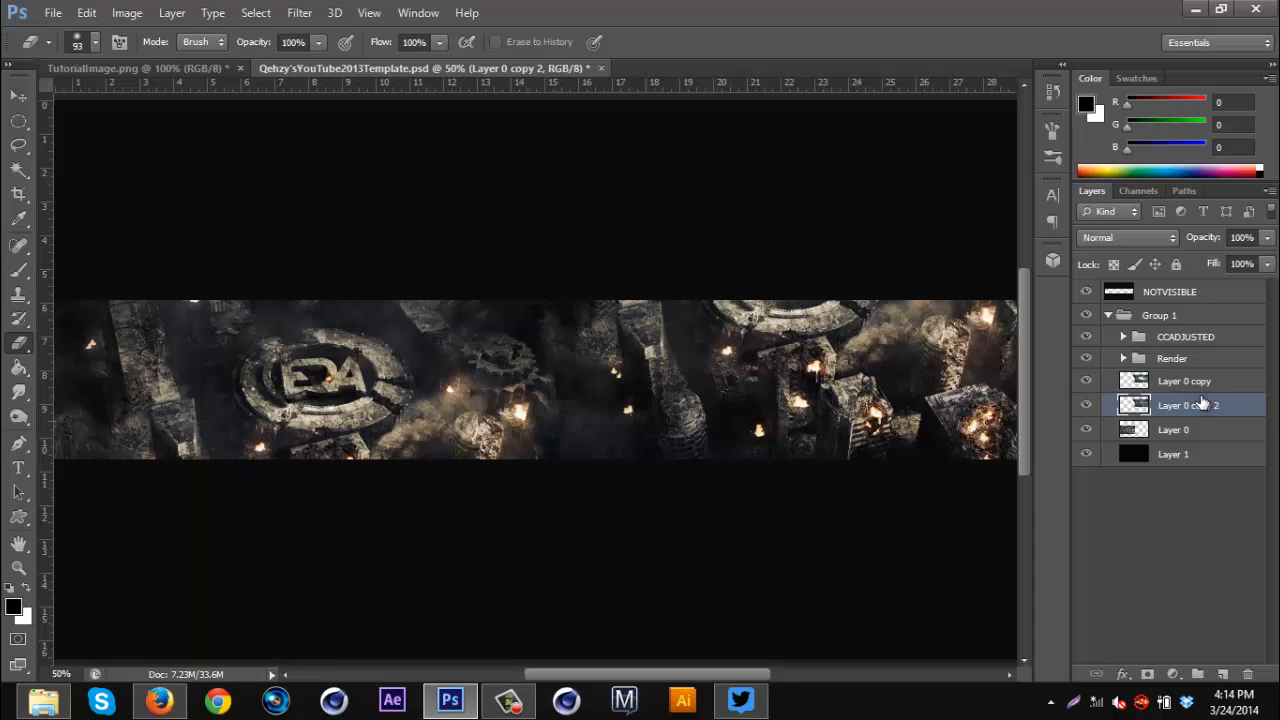
click(18, 95)
drag(822, 335, 845, 274)
- Erase the overlapping edge of Layer 0 copy 2 near the banner's centre to blend it with the background
click(17, 343)
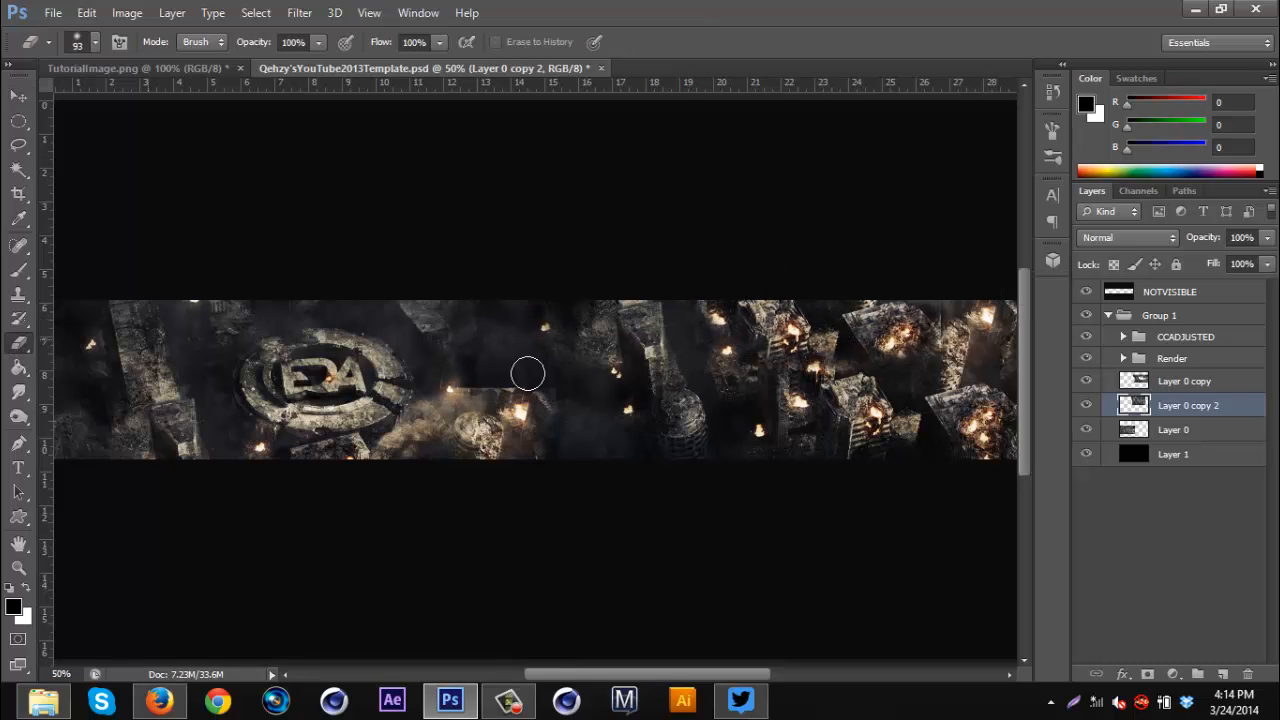
mouse_move(476, 362)
mouse_down()
mouse_move(537, 335)
mouse_move(574, 361)
mouse_up()
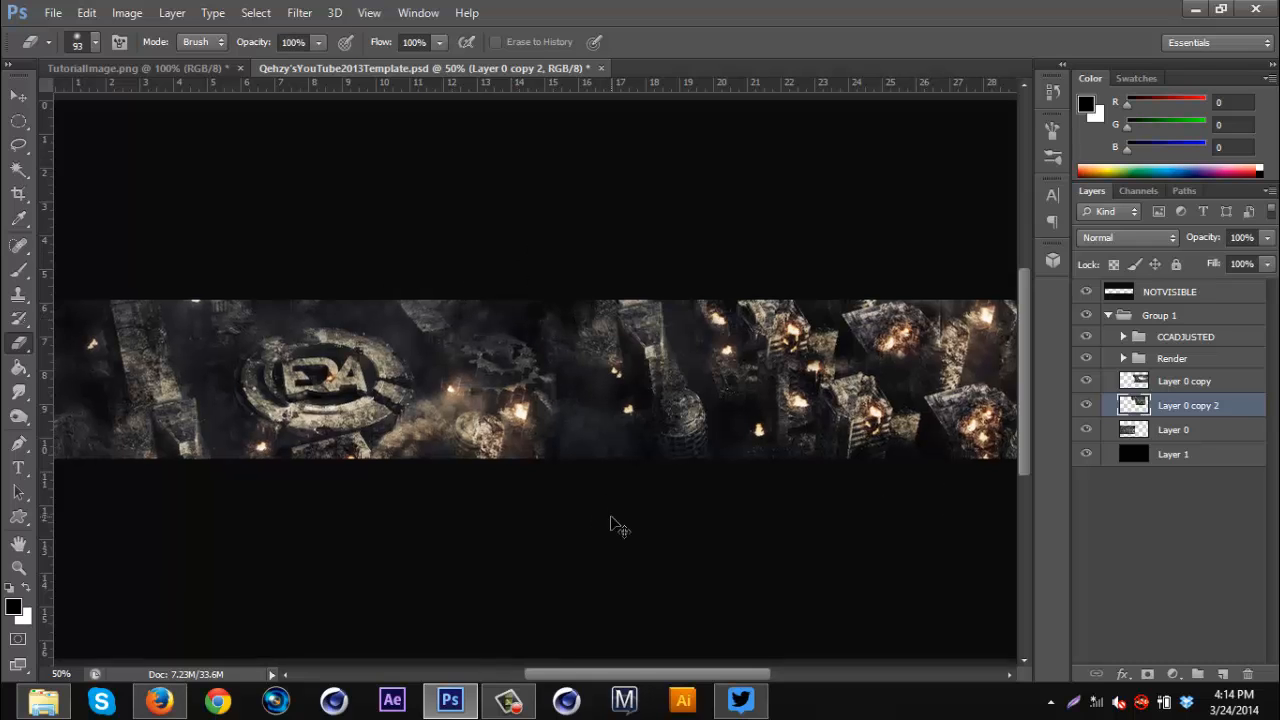
key(ctrl+minus)
key(ctrl+minus)
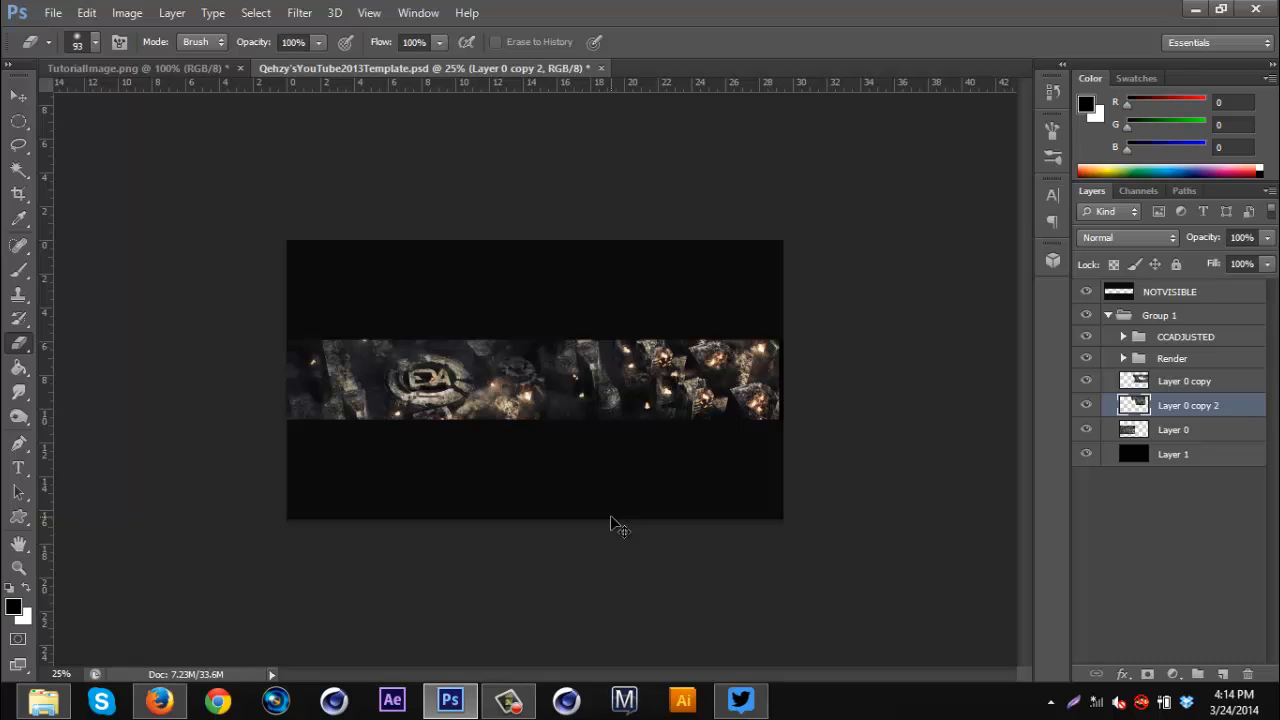
key(ctrl+plus)
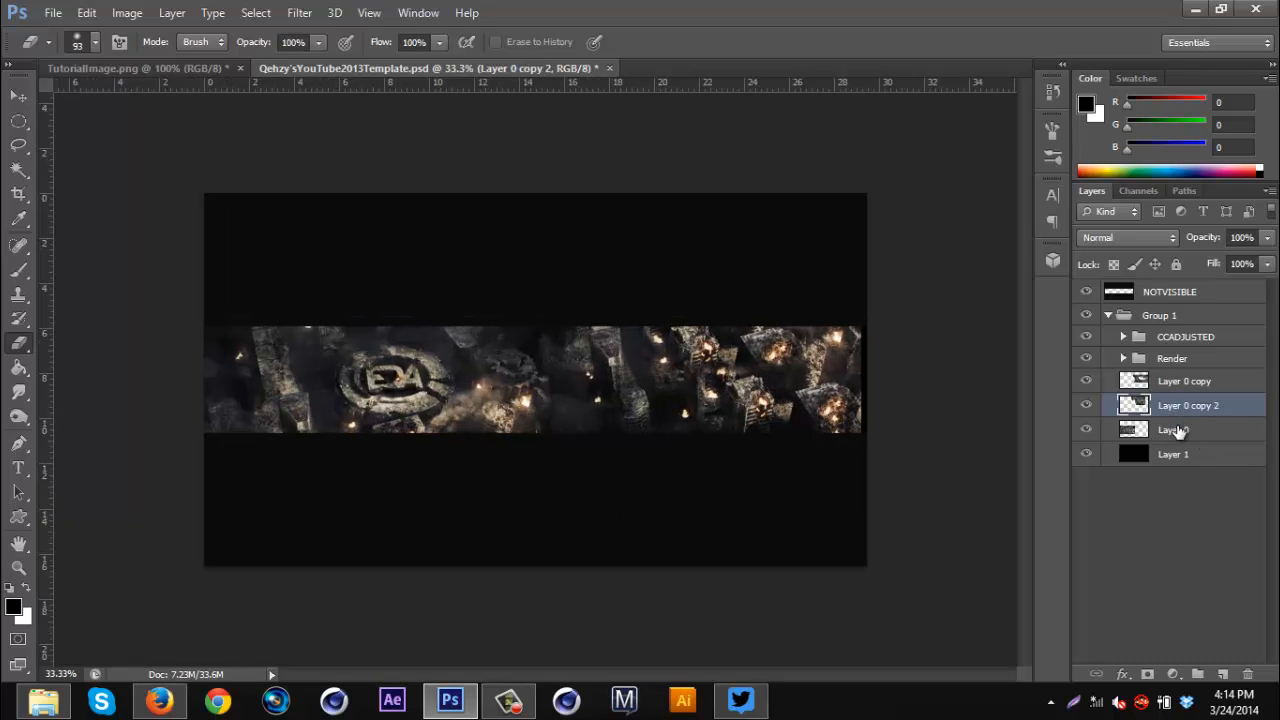
- Select Layer 0 together with the Render group and nudge both upward within the banner strip
click(1178, 430)
ctrl+click(1170, 358)
click(18, 96)
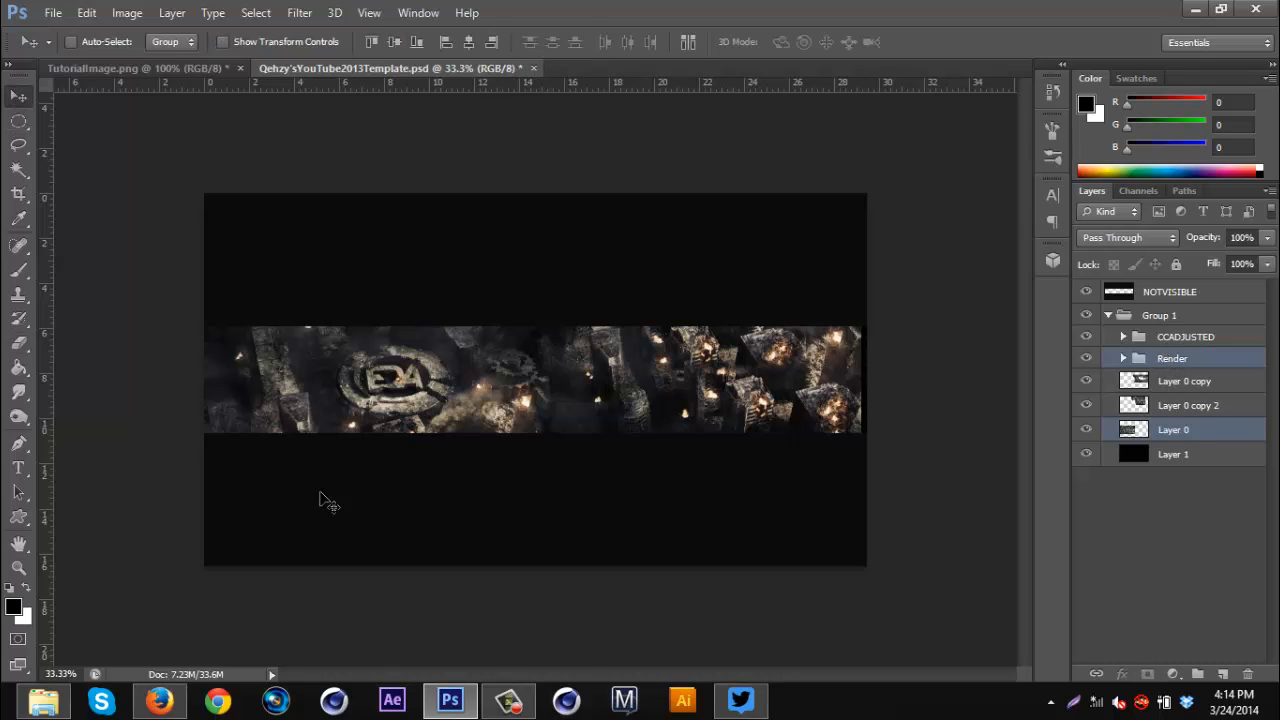
key(Up)
key(Up)
key(Up)
key(Up)
key(Up)
key(Up)
key(Up)
key(Up)
key(Up)
key(Up)
key(Up)
key(Up)
key(Up)
key(Up)
key(Up)
key(Up)
key(Up)
key(Up)
key(Up)
key(Up)
key(Up)
key(Up)
key(Up)
key(Up)
key(Up)
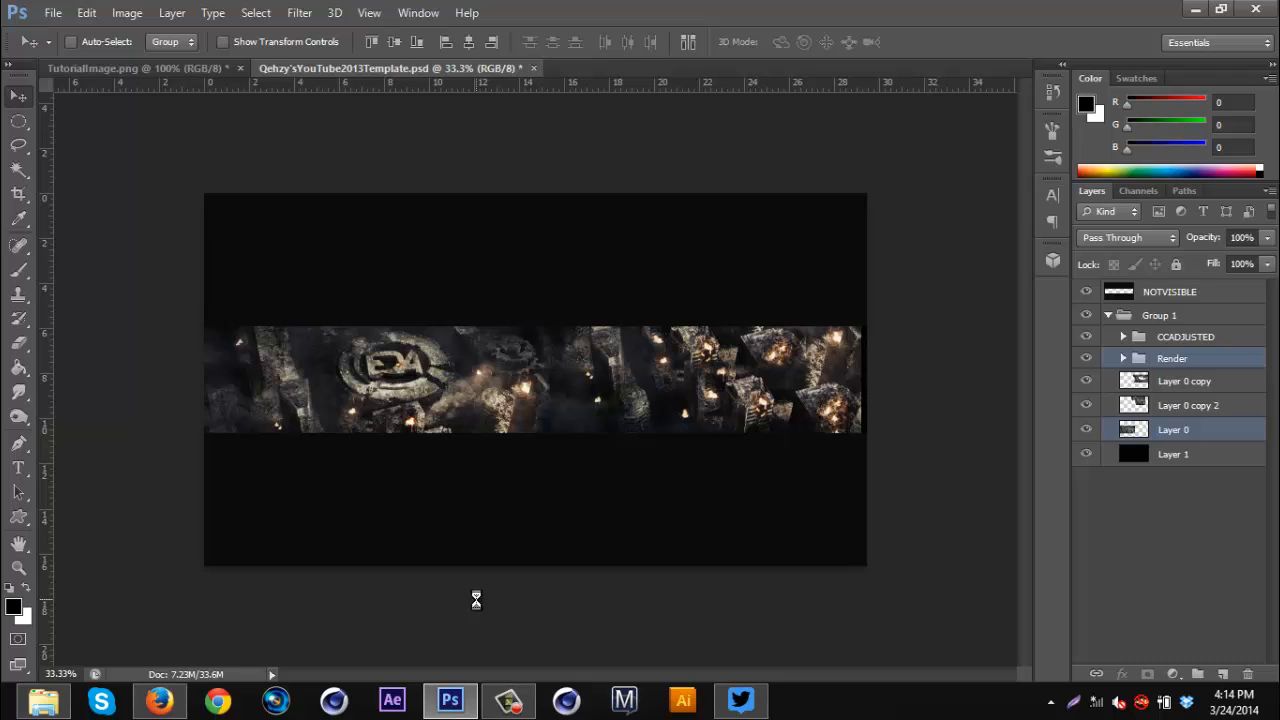
key(Up)
key(Up)
key(Up)
key(Down)
key(Down)
key(Down)
key(Down)
key(Down)
key(Down)
key(Down)
key(Down)
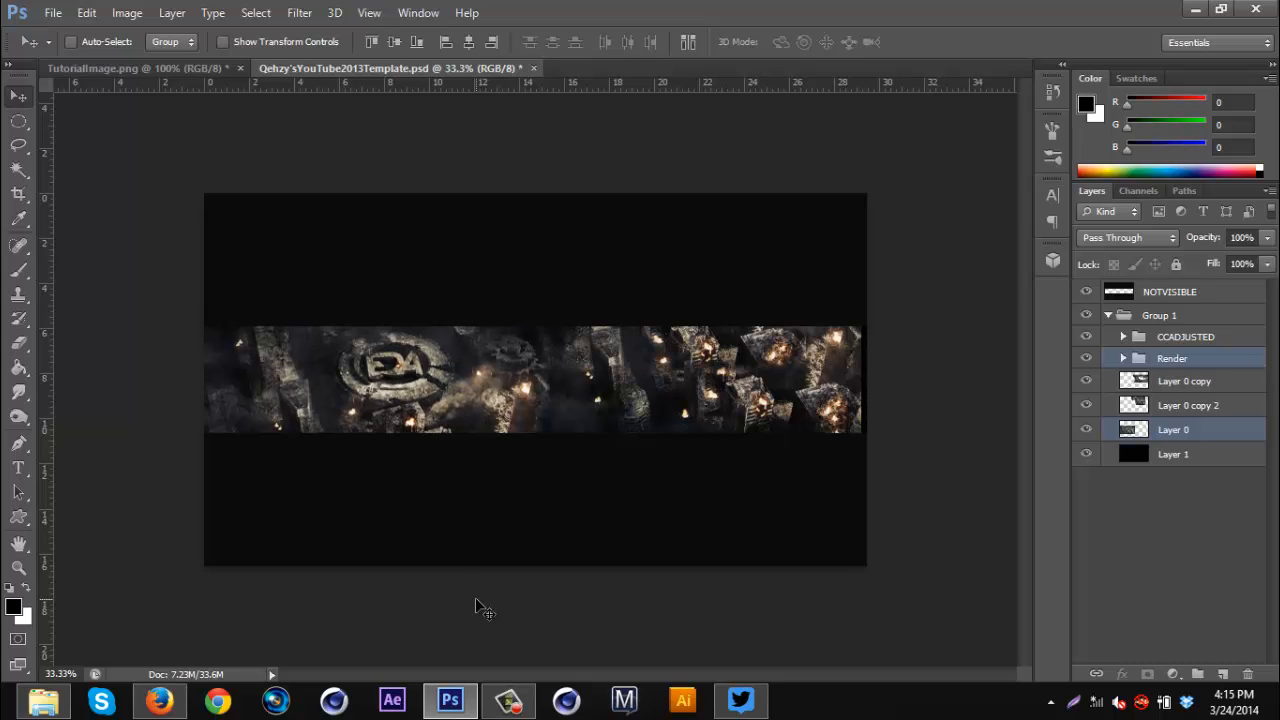
key(ctrl+plus)
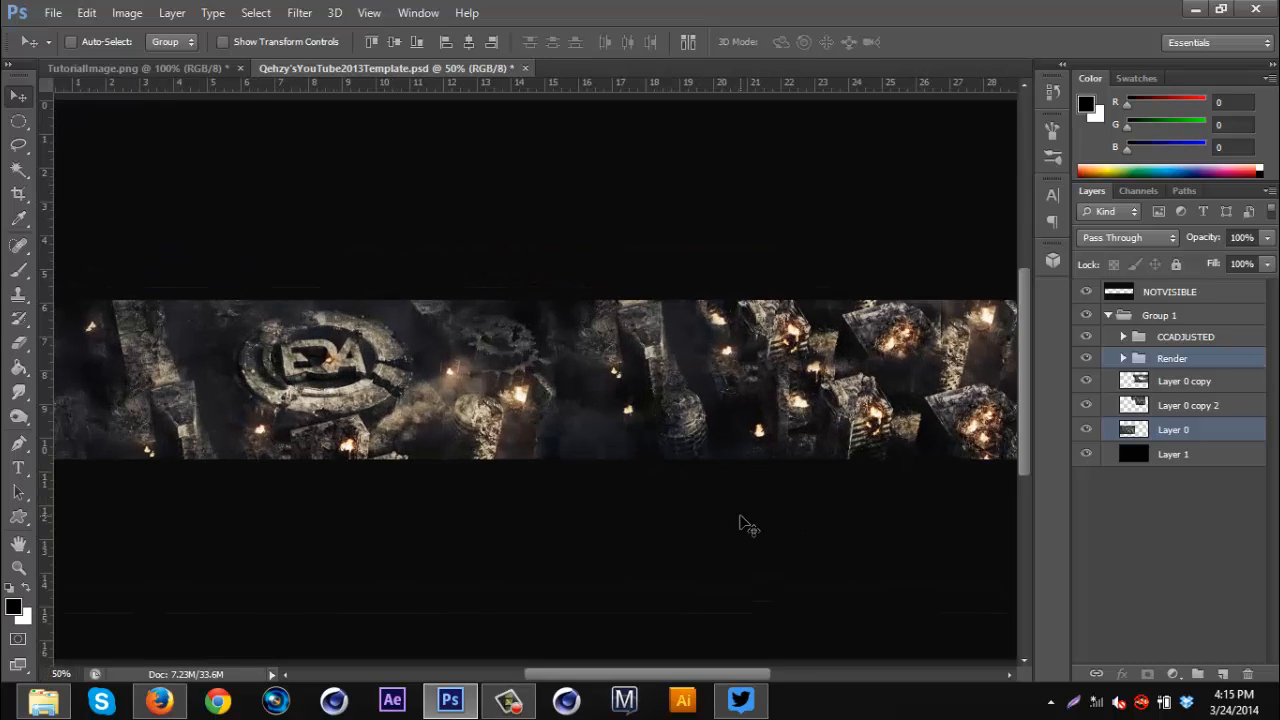
key(ctrl+minus)
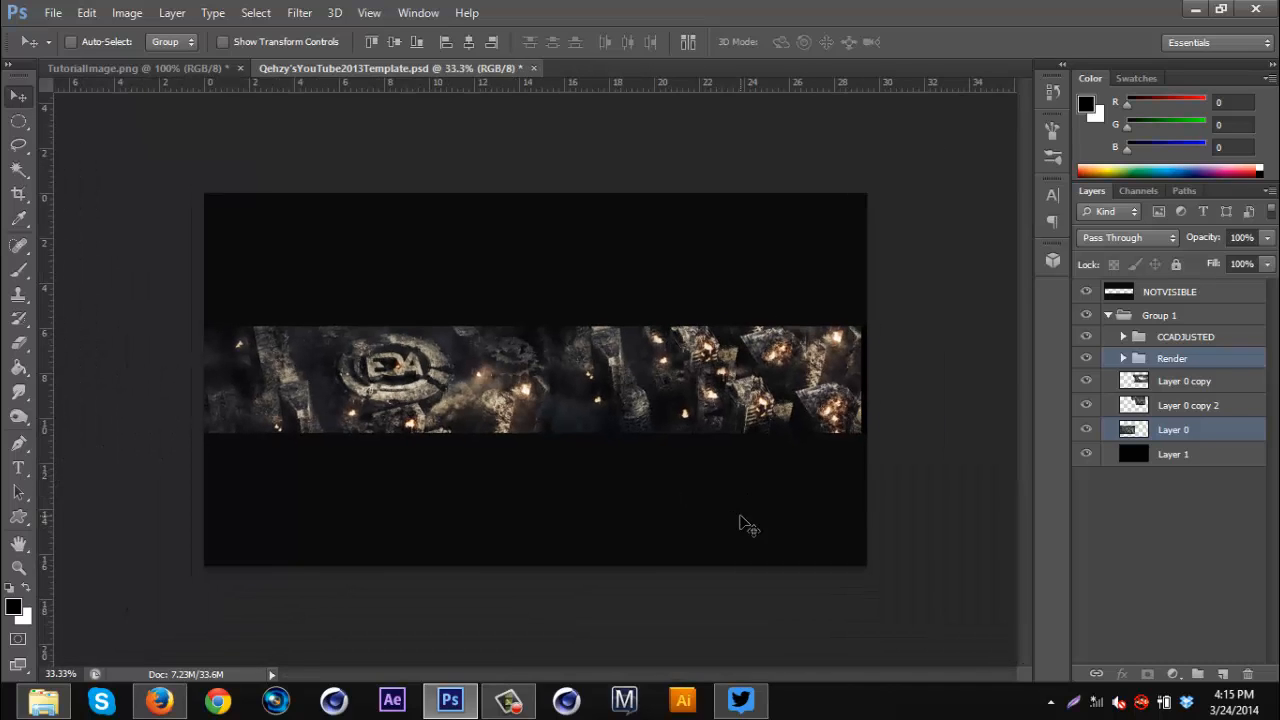
- With Layer 0 active, draw a closed curved Pen path over the dark lower-centre area and convert it to a selection with feather radius 0
click(1194, 431)
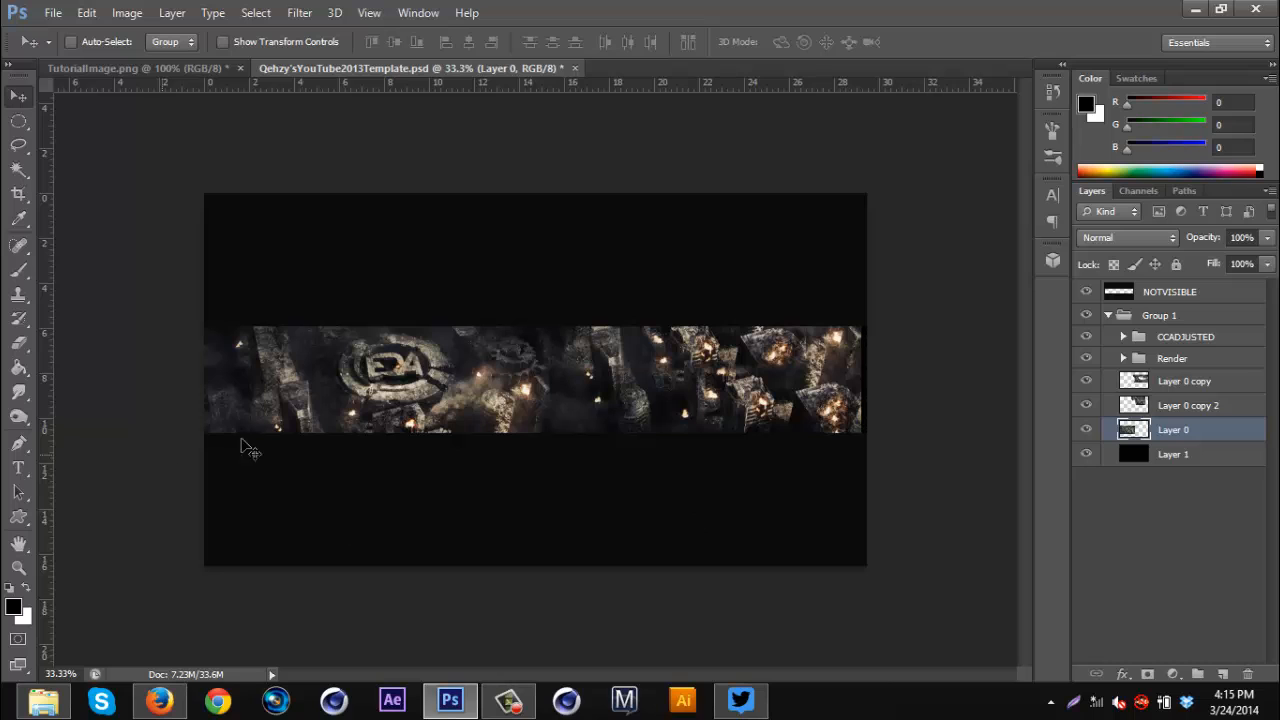
key(ctrl+plus)
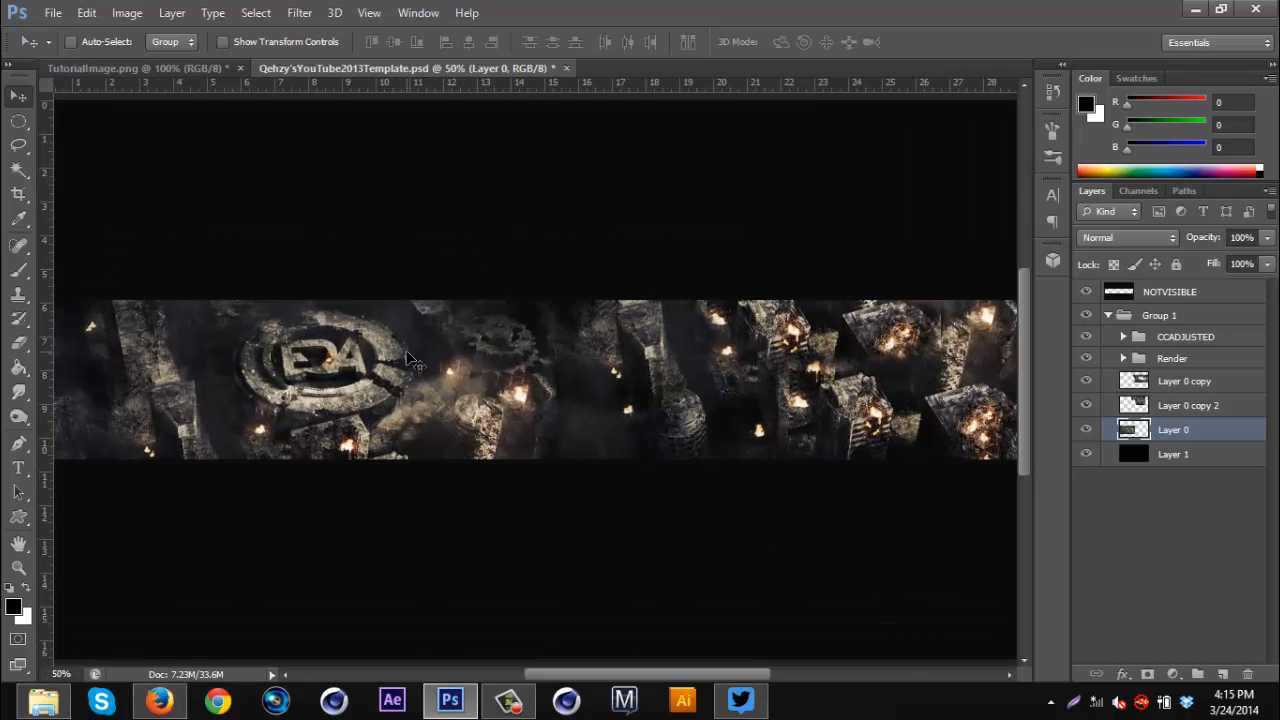
scroll(146, 399, left, 1)
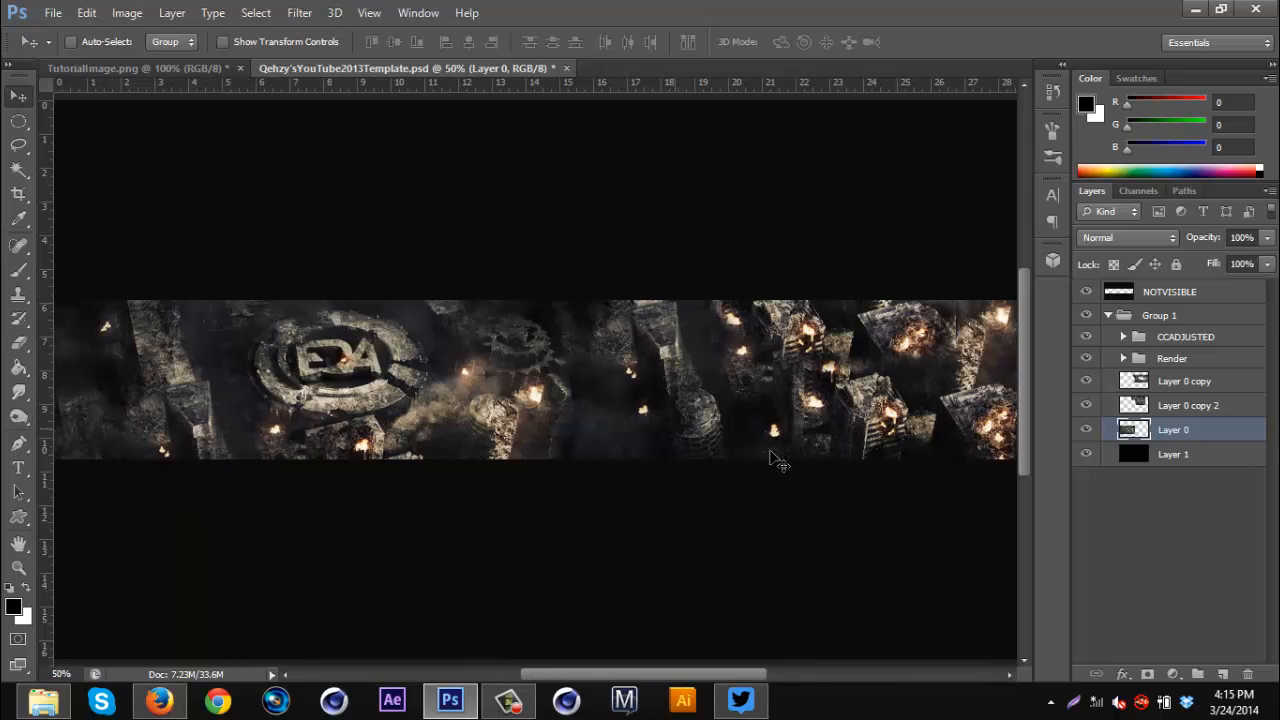
click(18, 443)
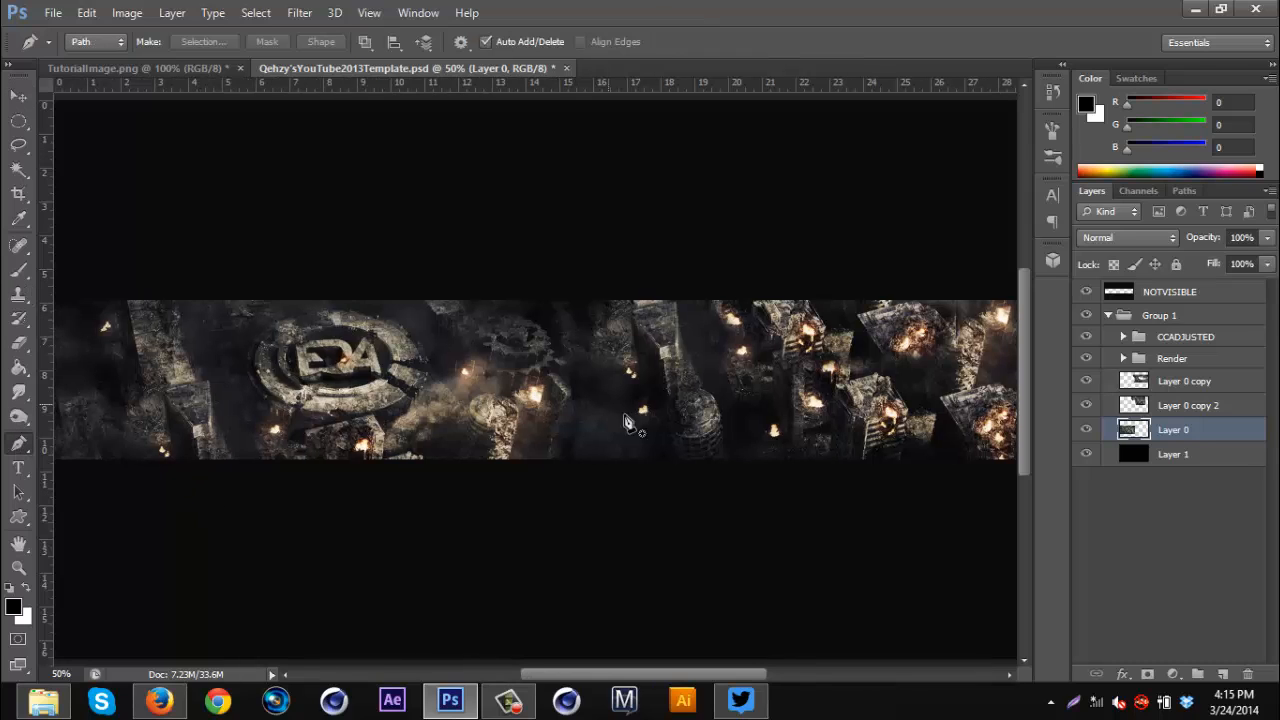
click(572, 461)
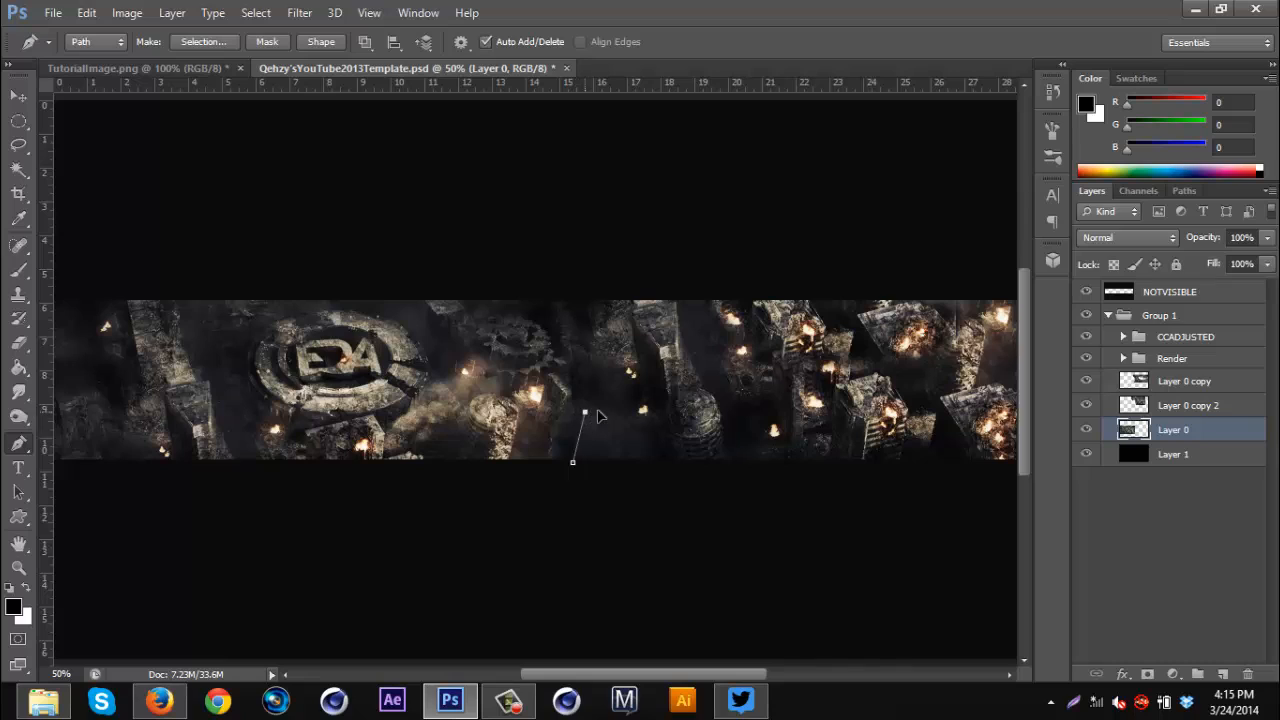
drag(584, 411, 620, 407)
drag(664, 475, 669, 507)
click(616, 532)
click(572, 461)
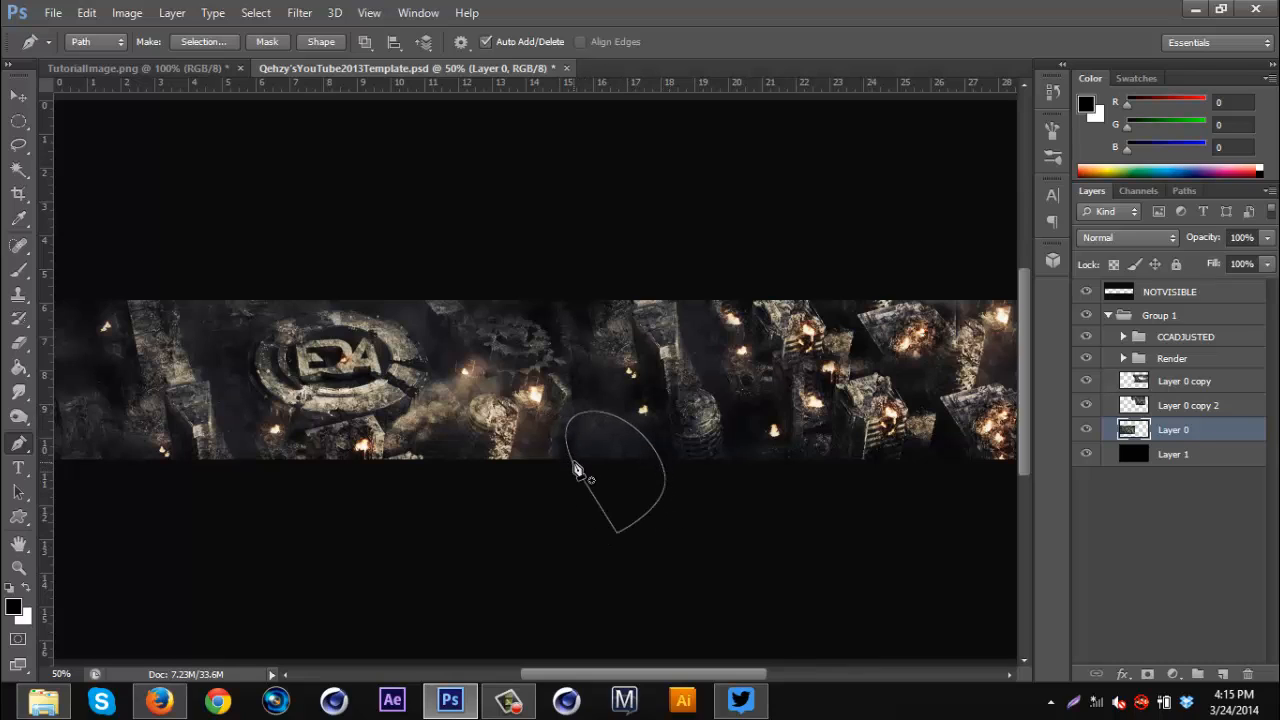
click(196, 47)
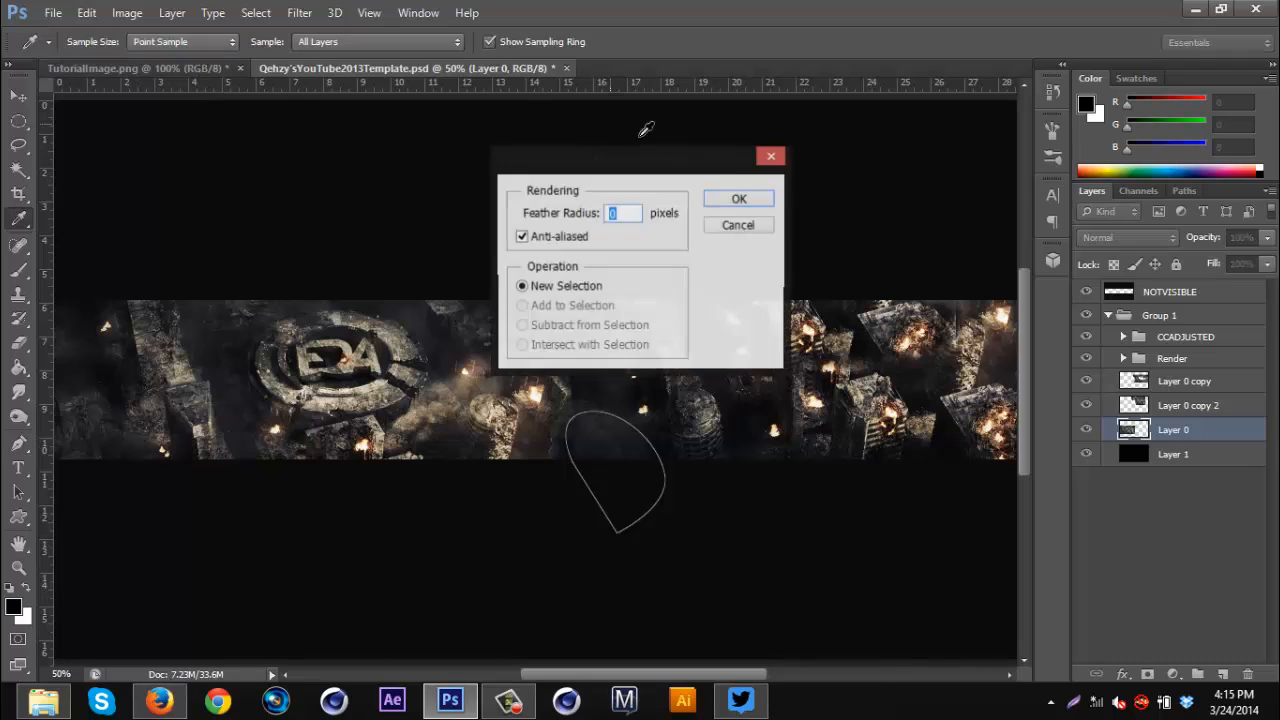
click(737, 199)
- Try to patch the emblem with the selected area of Layer 0, copied to a new layer above the Render group
key(ctrl+j)
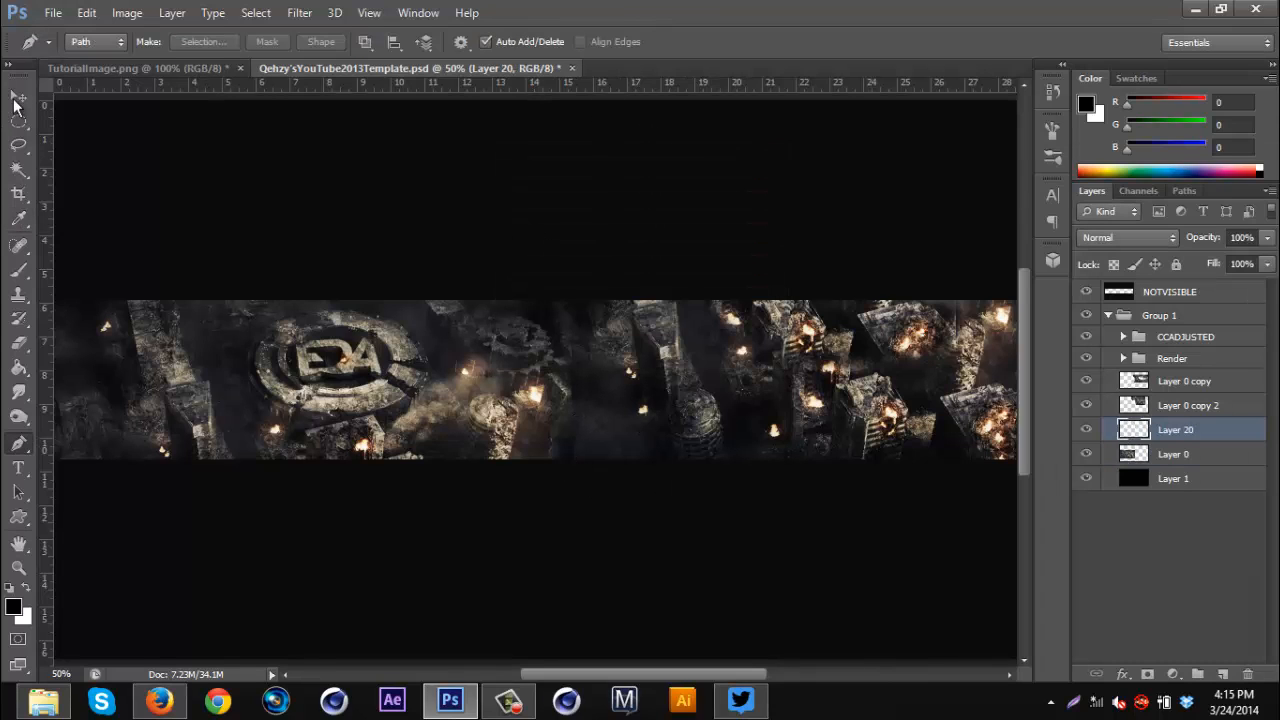
key(v)
drag(1217, 429, 1133, 368)
drag(634, 444, 379, 367)
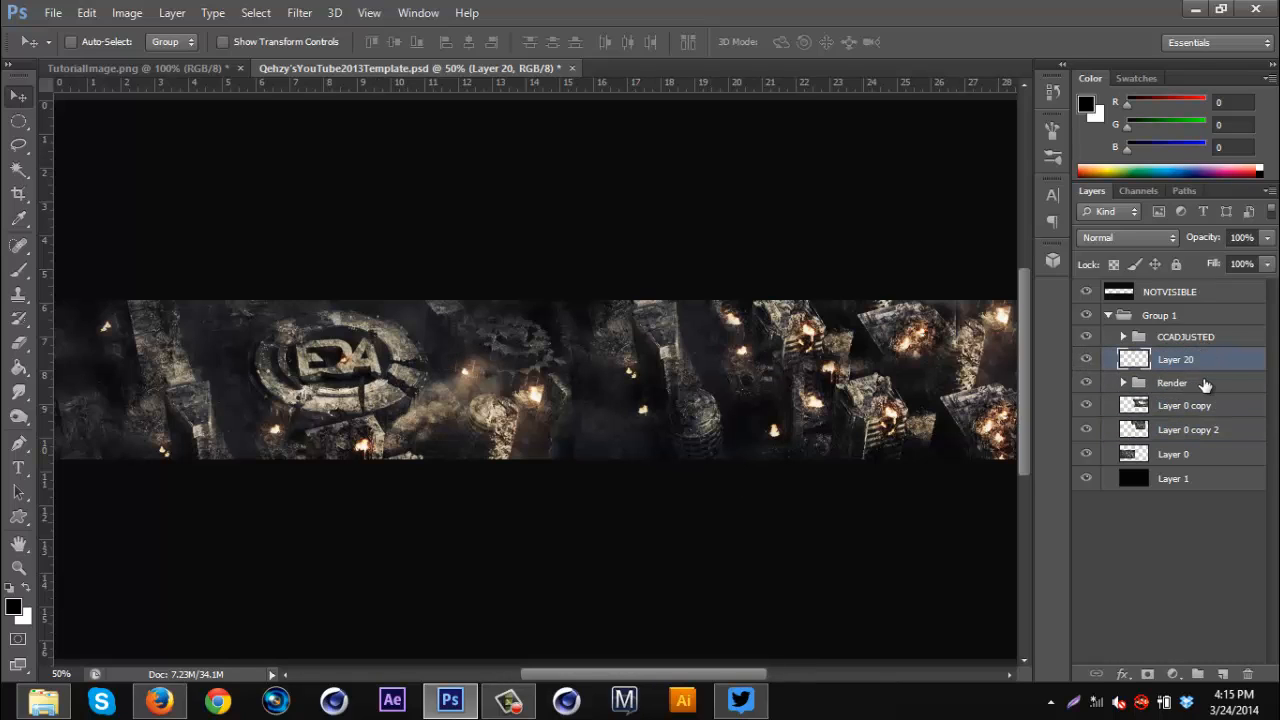
drag(511, 414, 330, 364)
key(Delete)
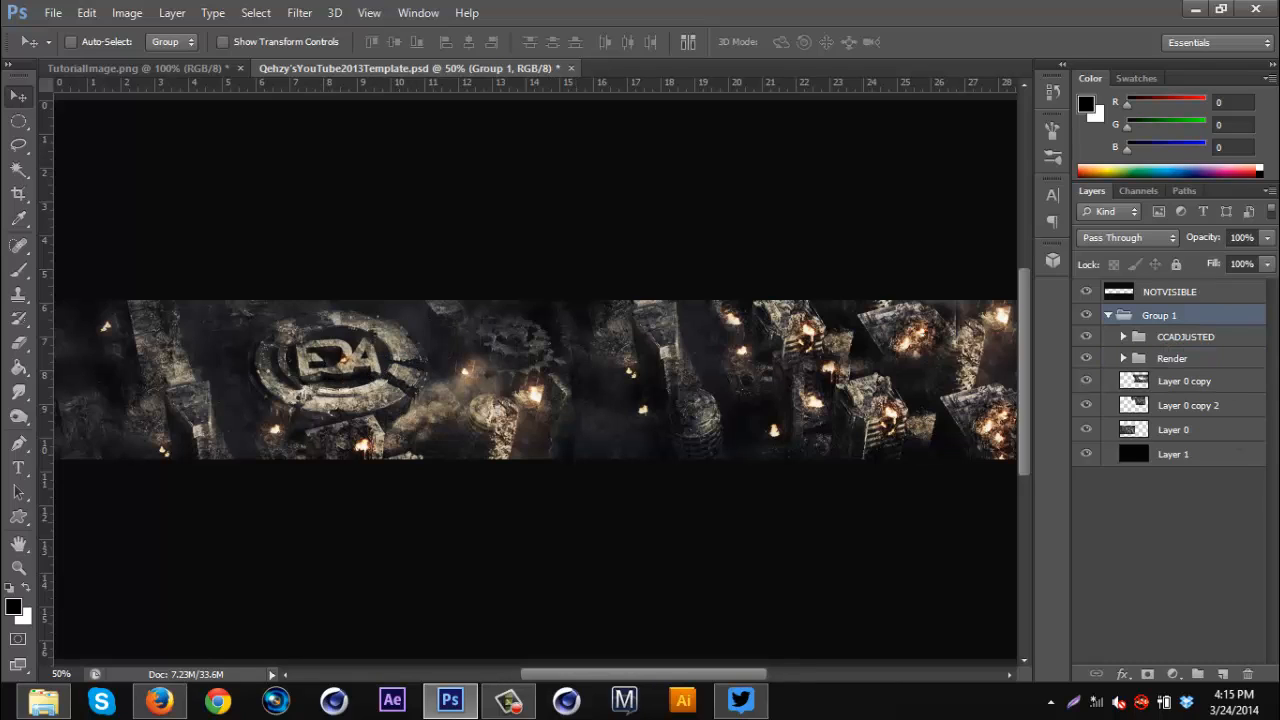
click(1165, 432)
key(ctrl+z)
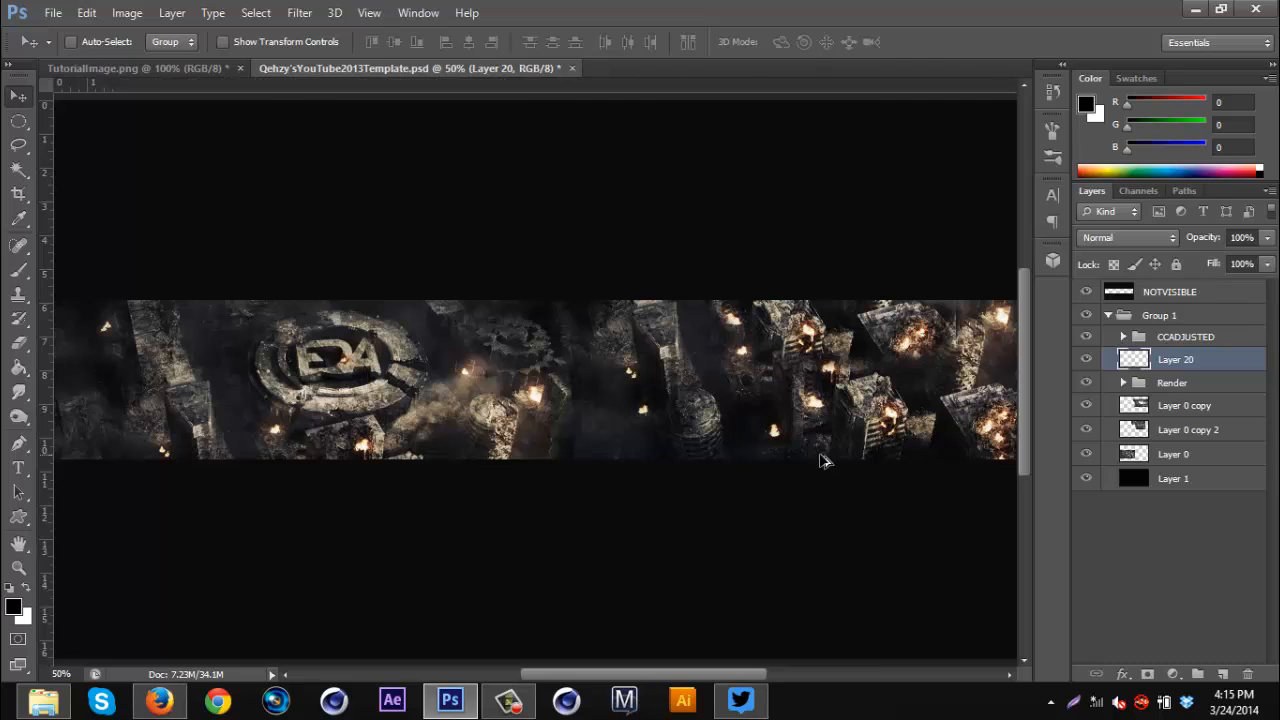
key(Delete)
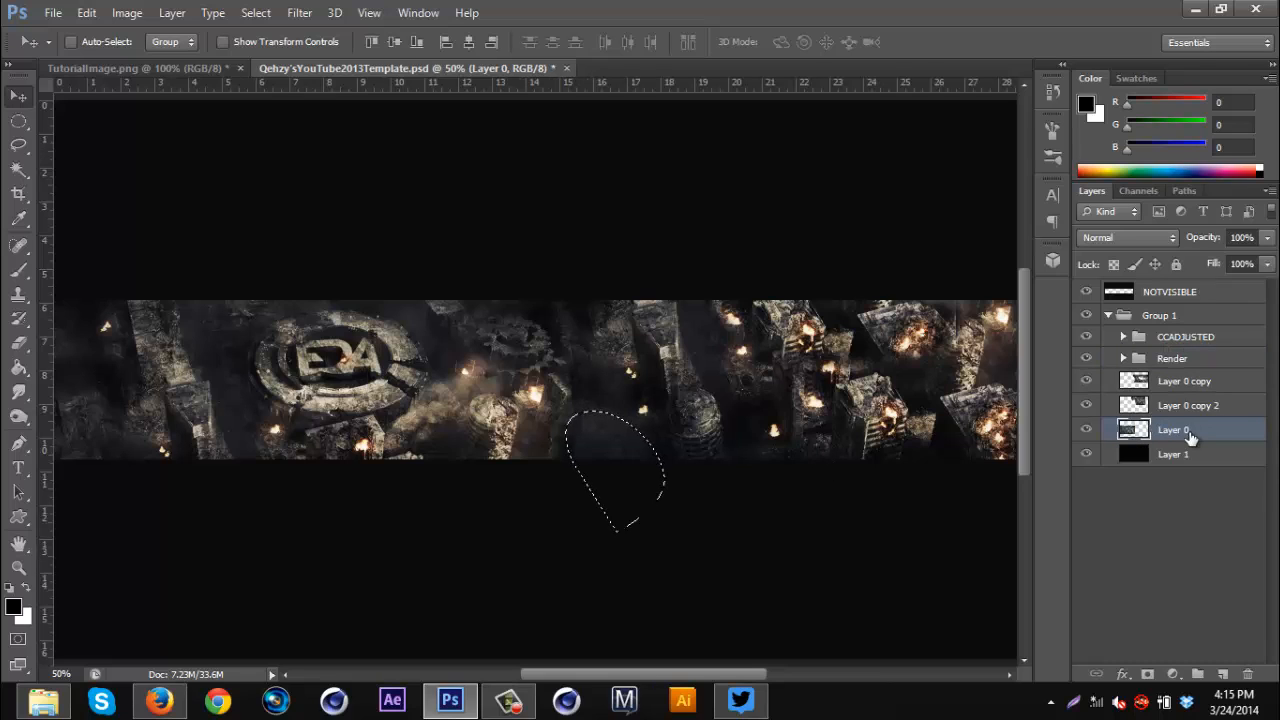
- Check which background layers hold the selected area and copy that area of Layer 0 copy onto a new layer
click(1087, 430)
click(1087, 430)
click(1085, 405)
click(1087, 383)
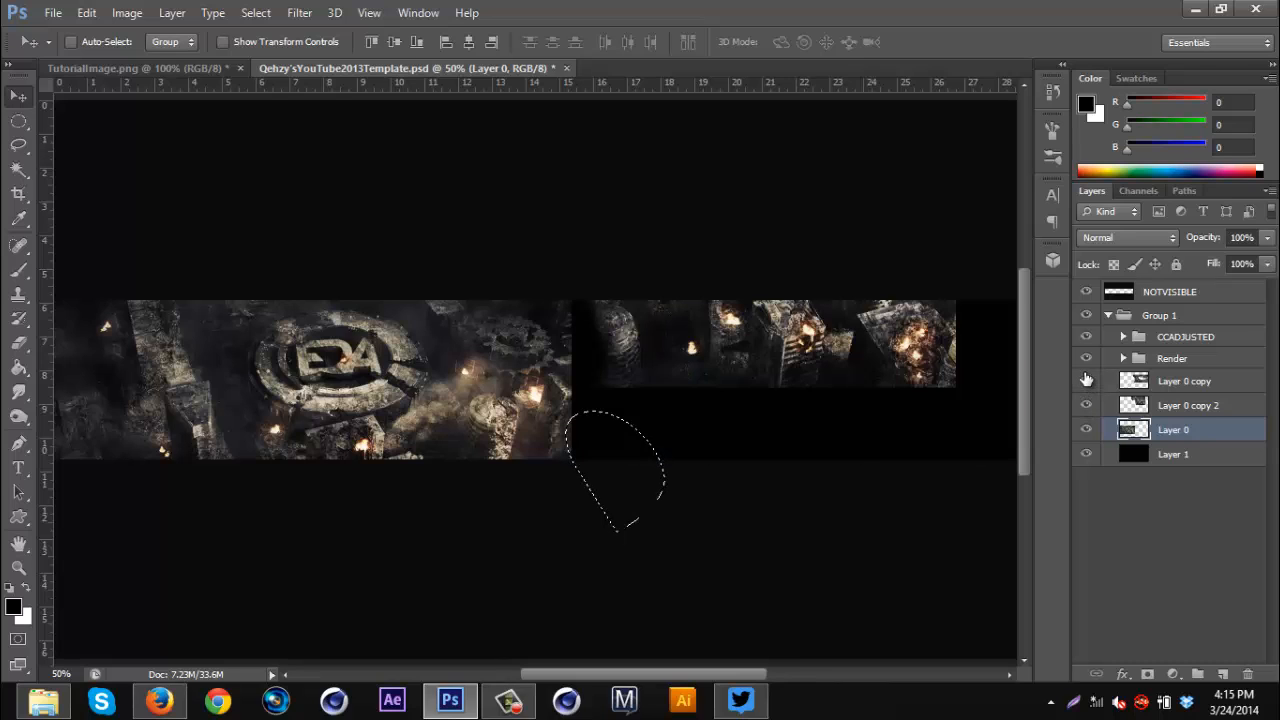
click(1087, 383)
click(1200, 389)
key(ctrl+j)
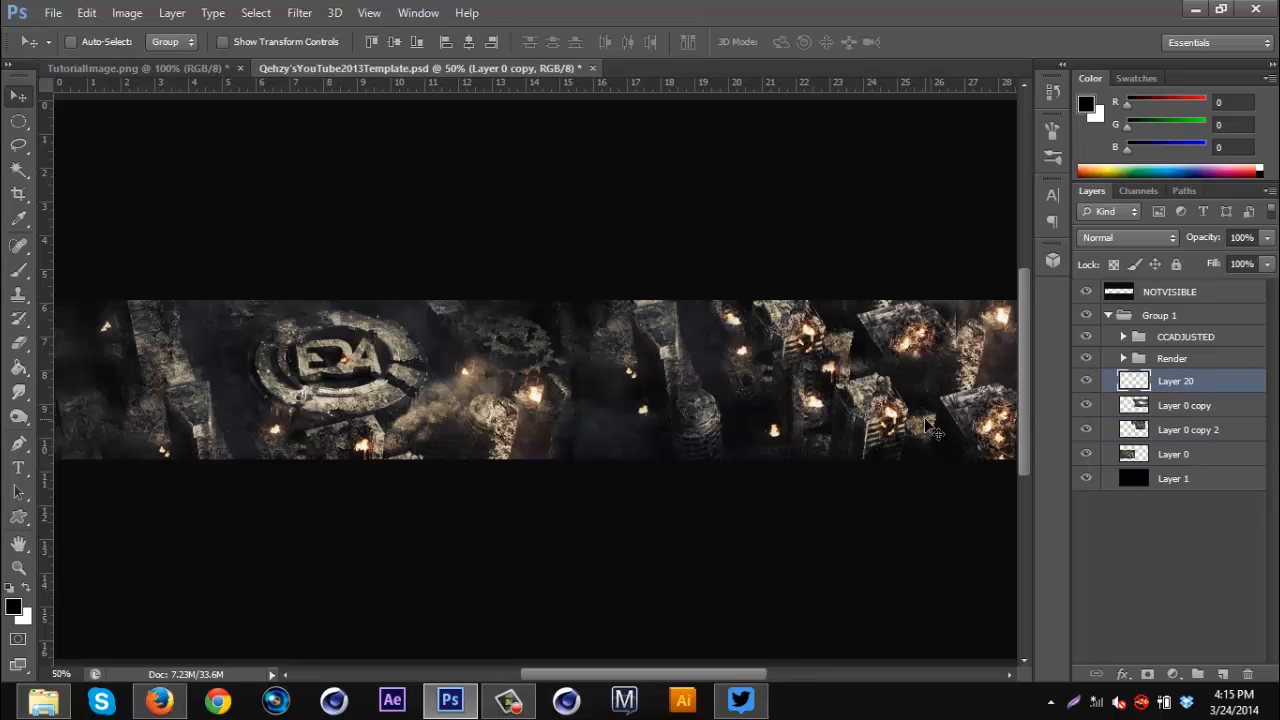
- Move the copied smoke patch over the right edge of the left emblem and place its layer above the Render group
drag(606, 417, 408, 340)
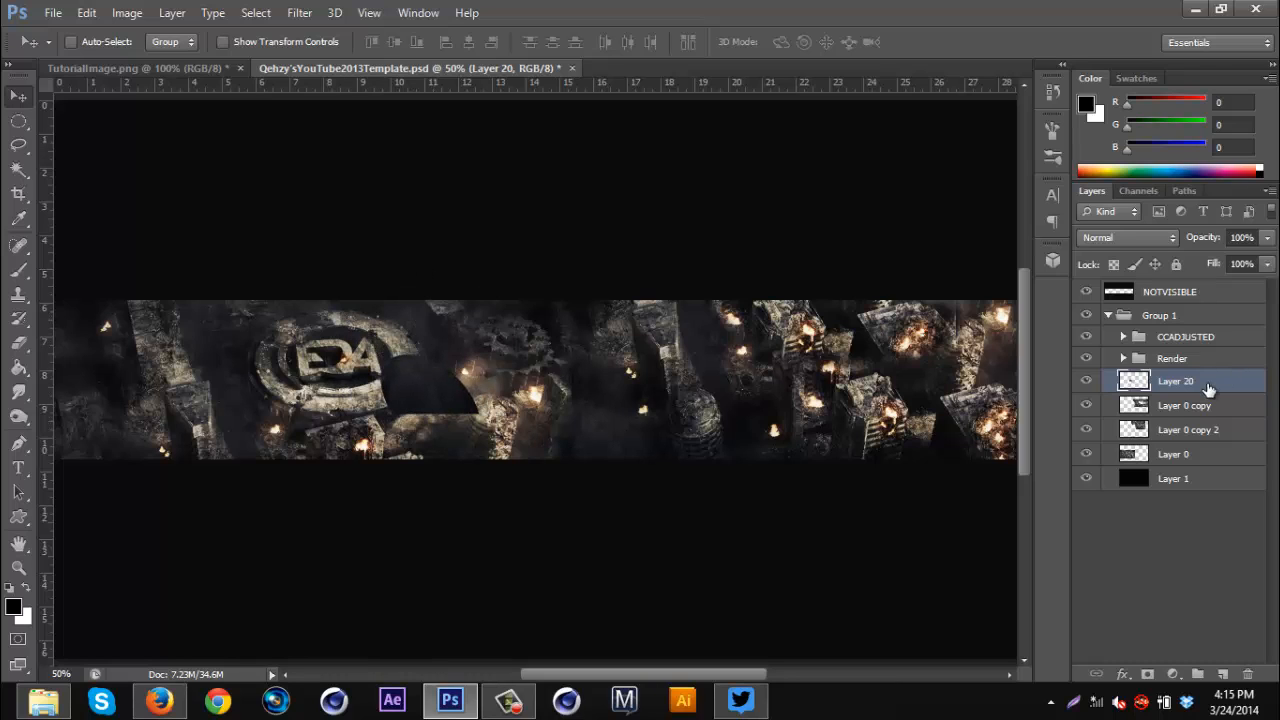
drag(1200, 384, 1190, 348)
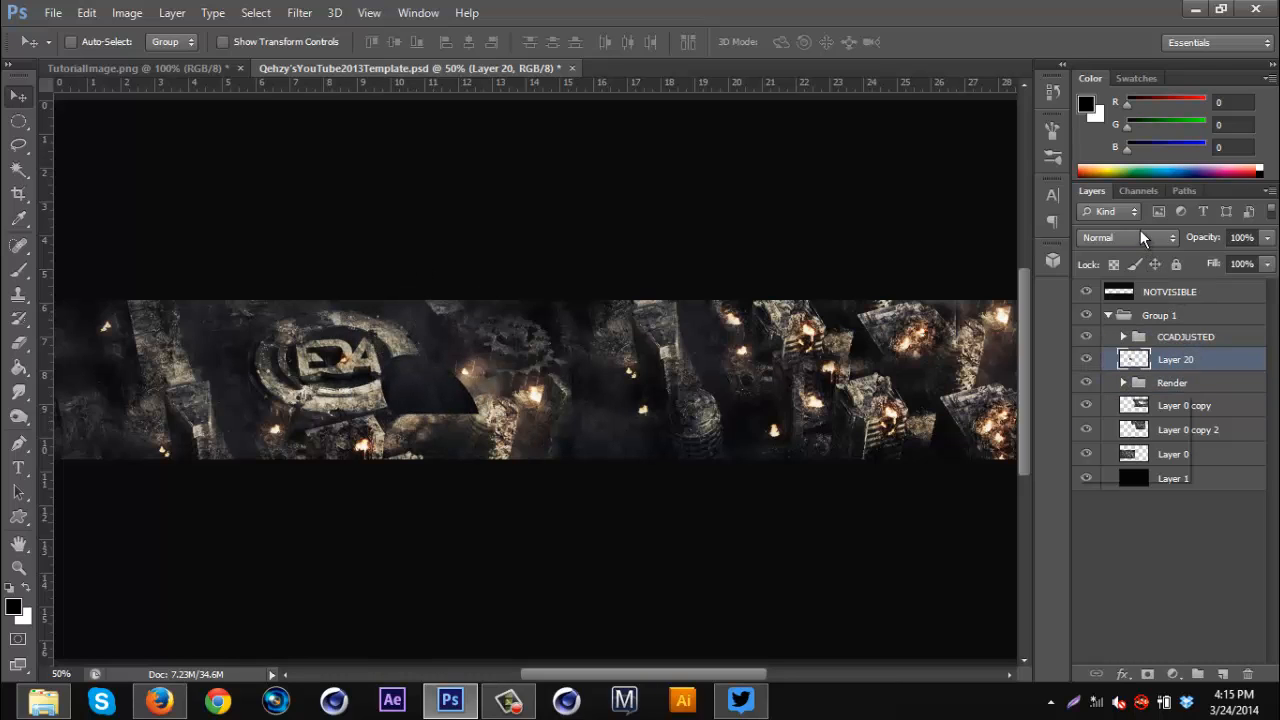
- Try several blend modes on the smoke patch layer and set it to Darken
click(1142, 236)
click(1106, 158)
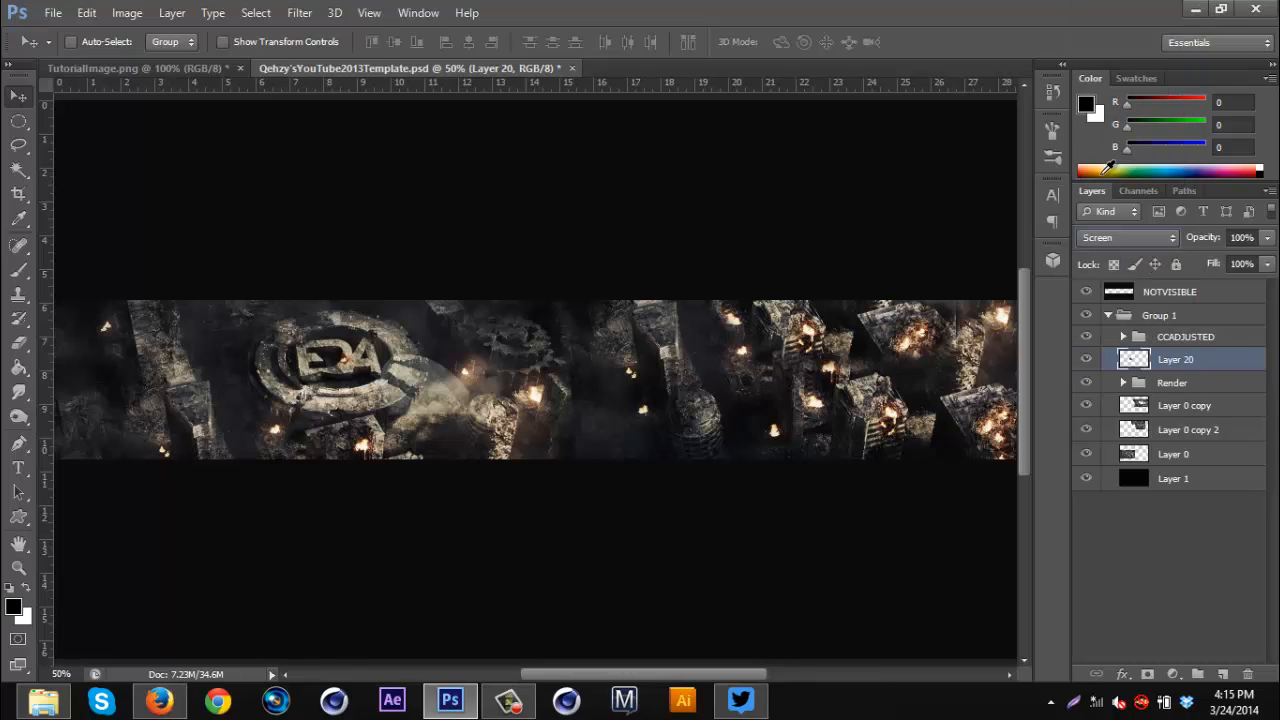
key(Up)
key(Up)
key(Up)
key(Up)
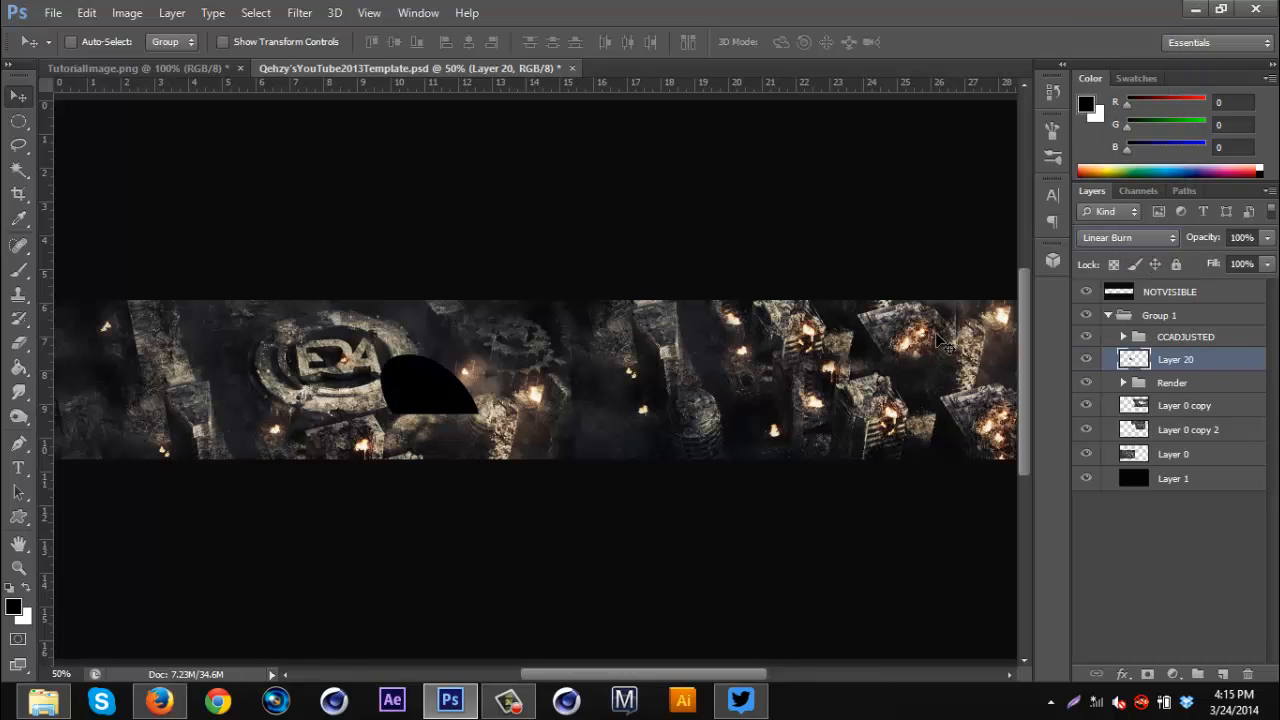
key(Up)
key(Up)
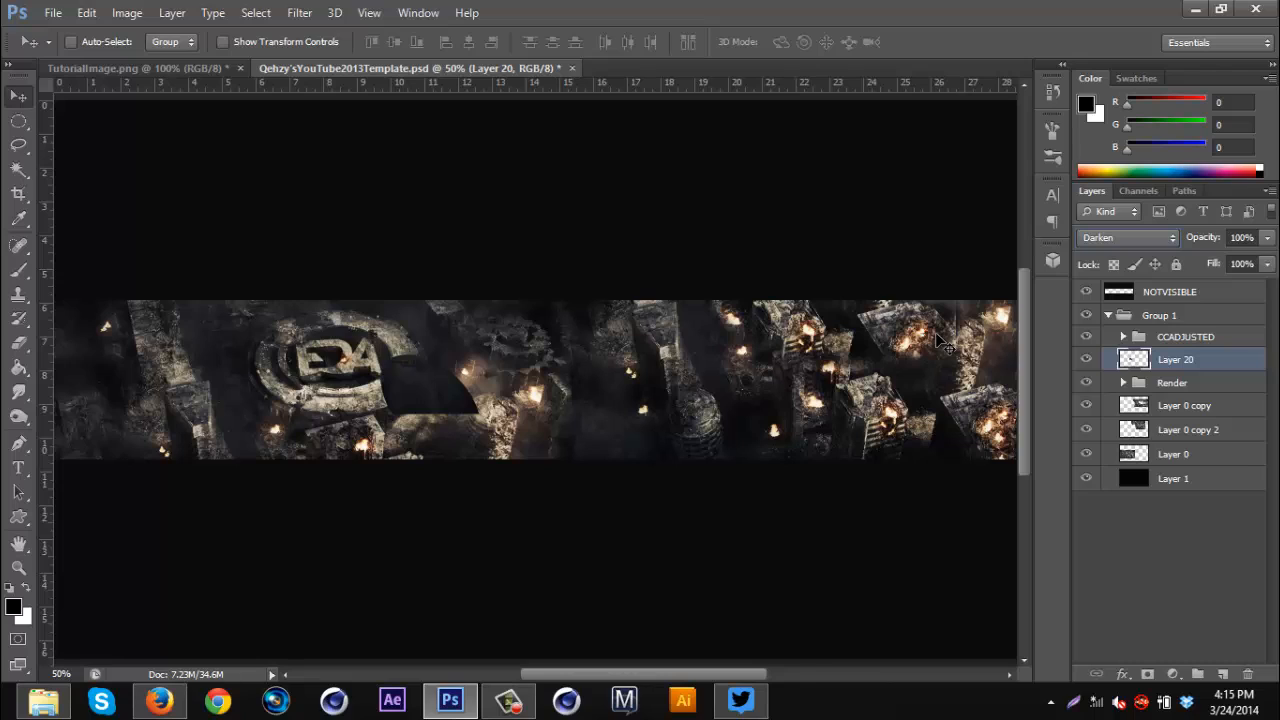
- Erase the hard edges of the smoke patch with the Eraser so it blends into the emblem's right side
click(18, 342)
mouse_move(469, 432)
mouse_down()
mouse_move(457, 369)
mouse_move(413, 347)
mouse_move(385, 371)
mouse_move(387, 404)
mouse_move(412, 428)
mouse_move(447, 430)
mouse_up()
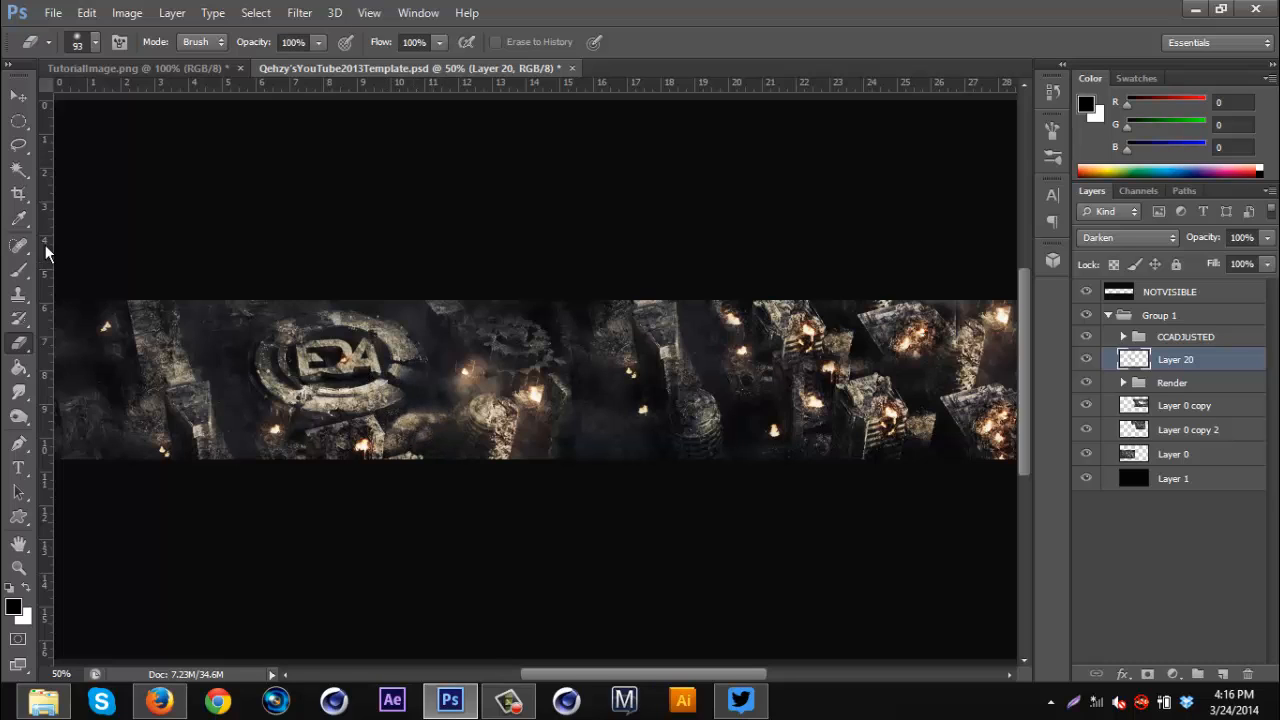
click(18, 98)
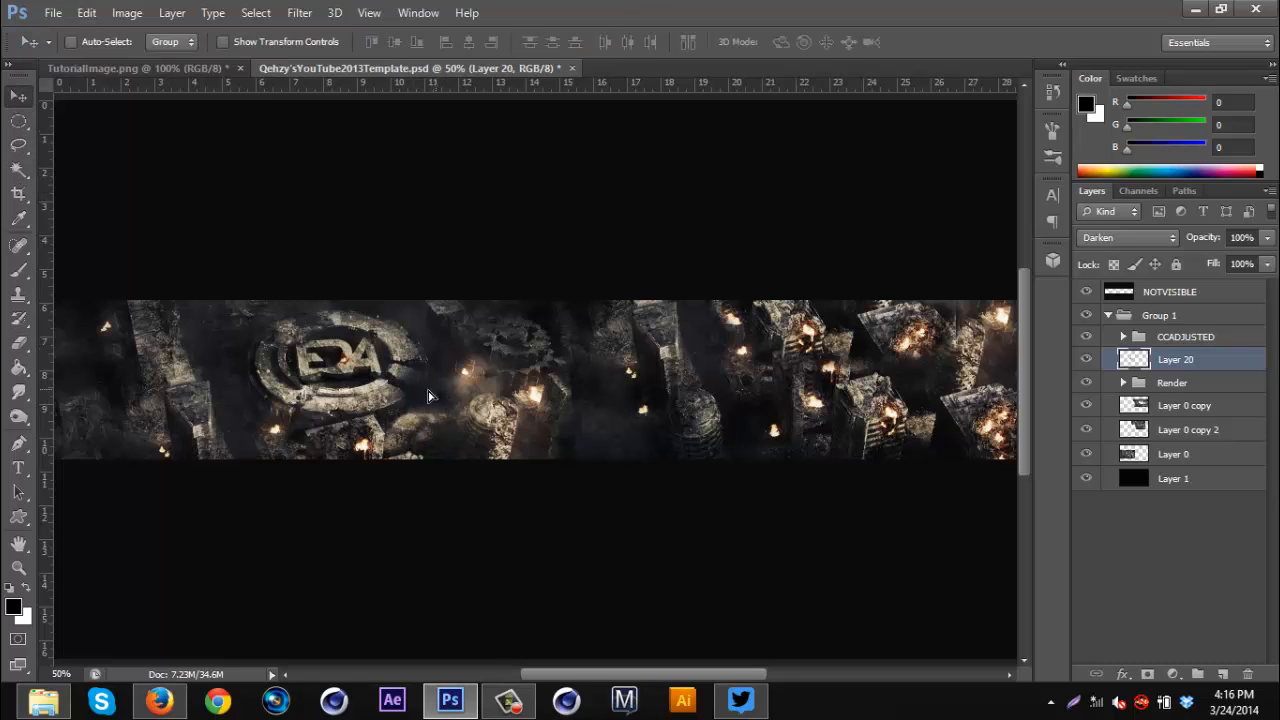
- Reposition the smoke patch over the left emblem and set its layer opacity to 42%
drag(428, 396, 350, 446)
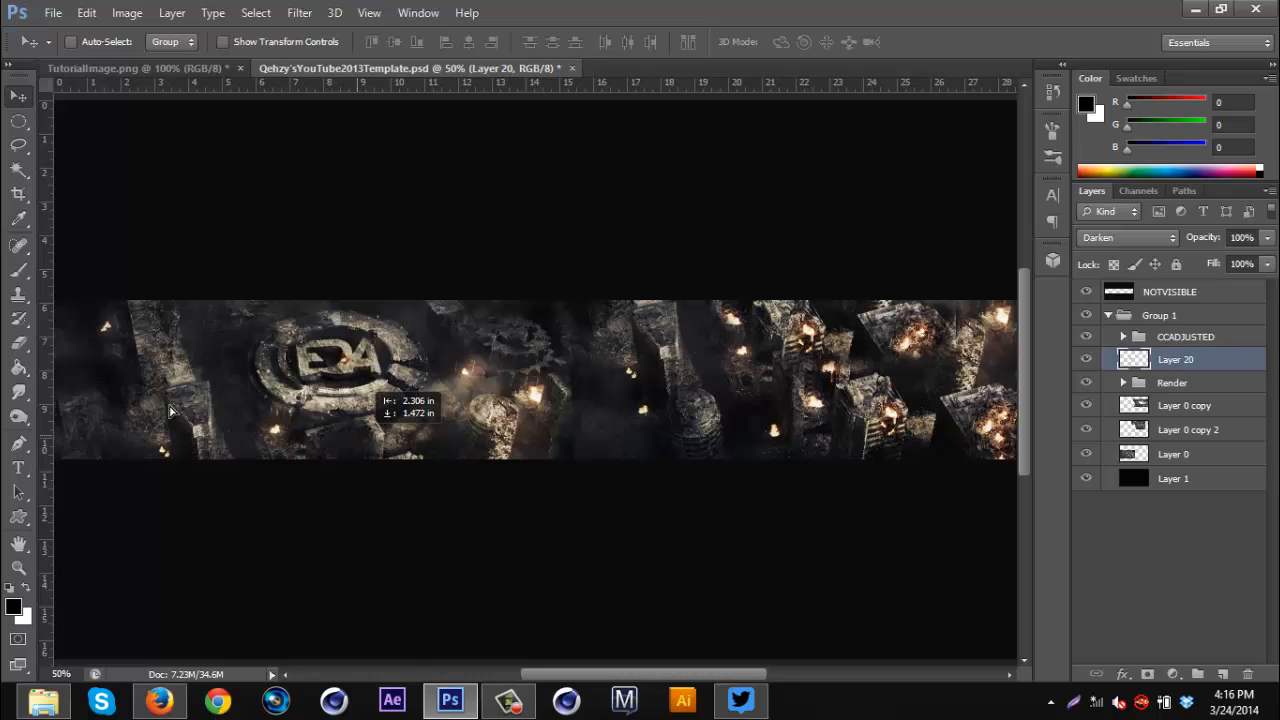
drag(170, 411, 248, 452)
key(ctrl+minus)
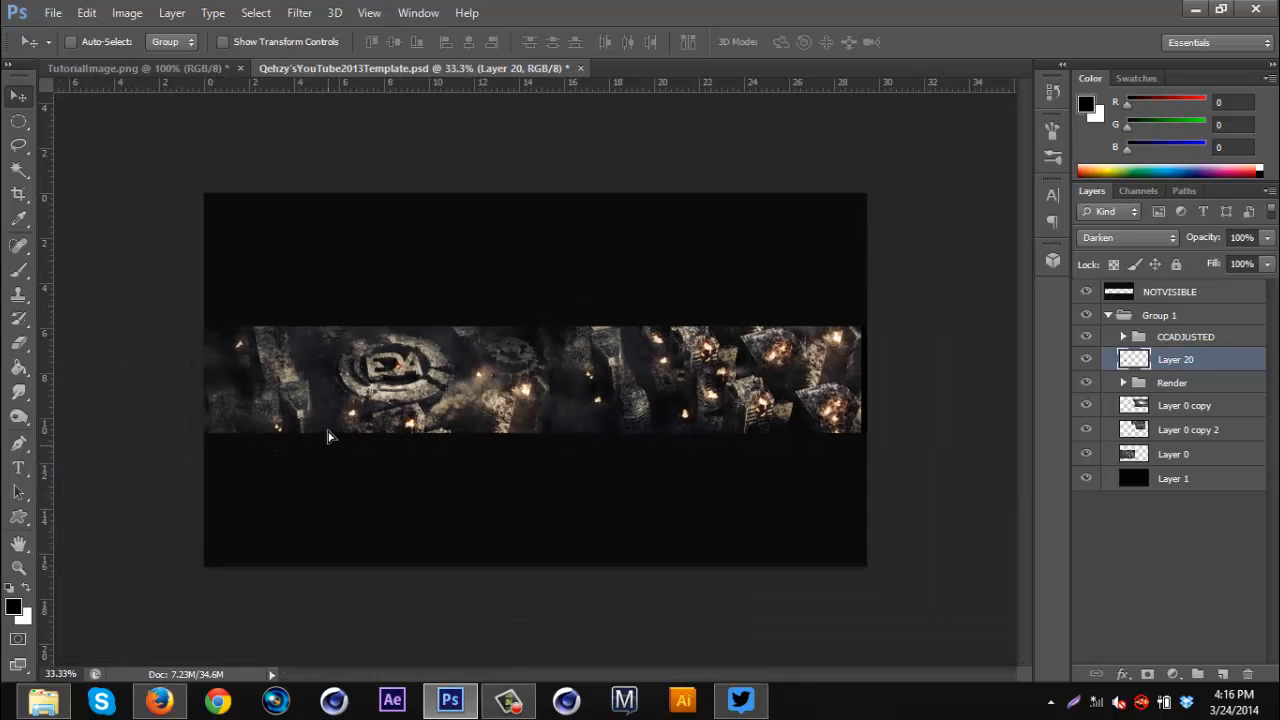
drag(328, 436, 297, 365)
key(ctrl+plus)
key(ctrl+plus)
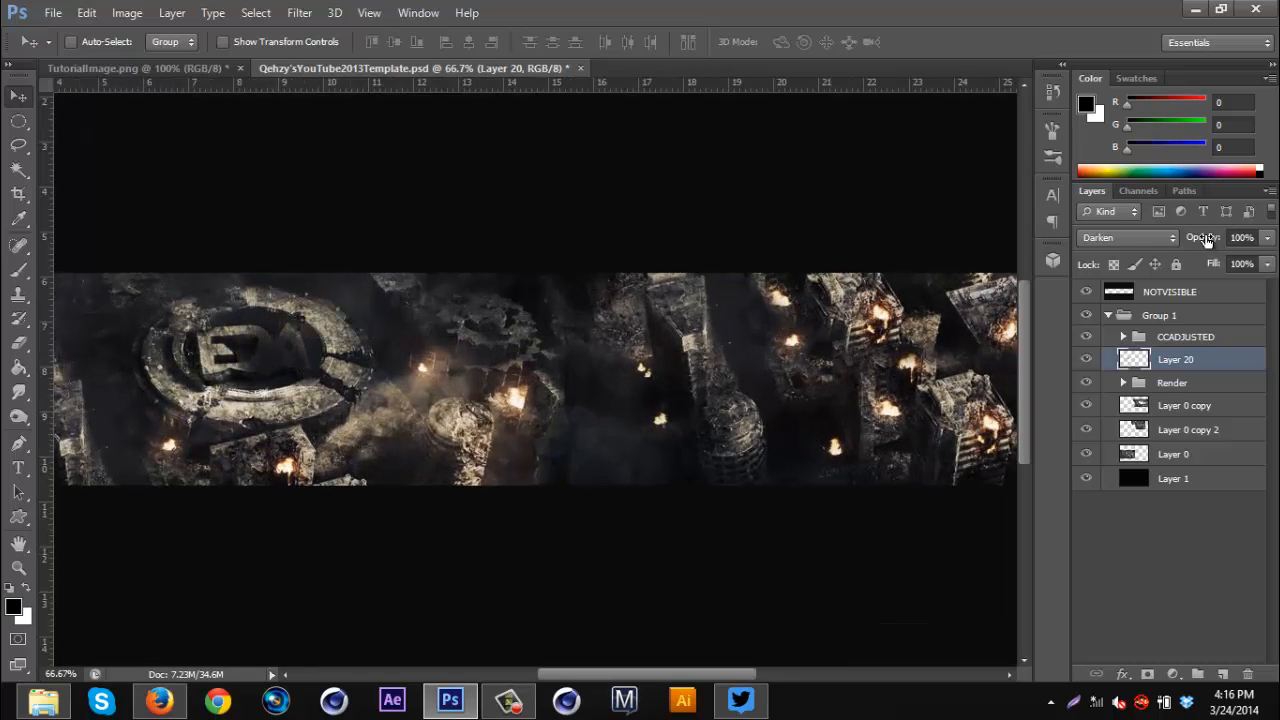
drag(1207, 240, 1153, 248)
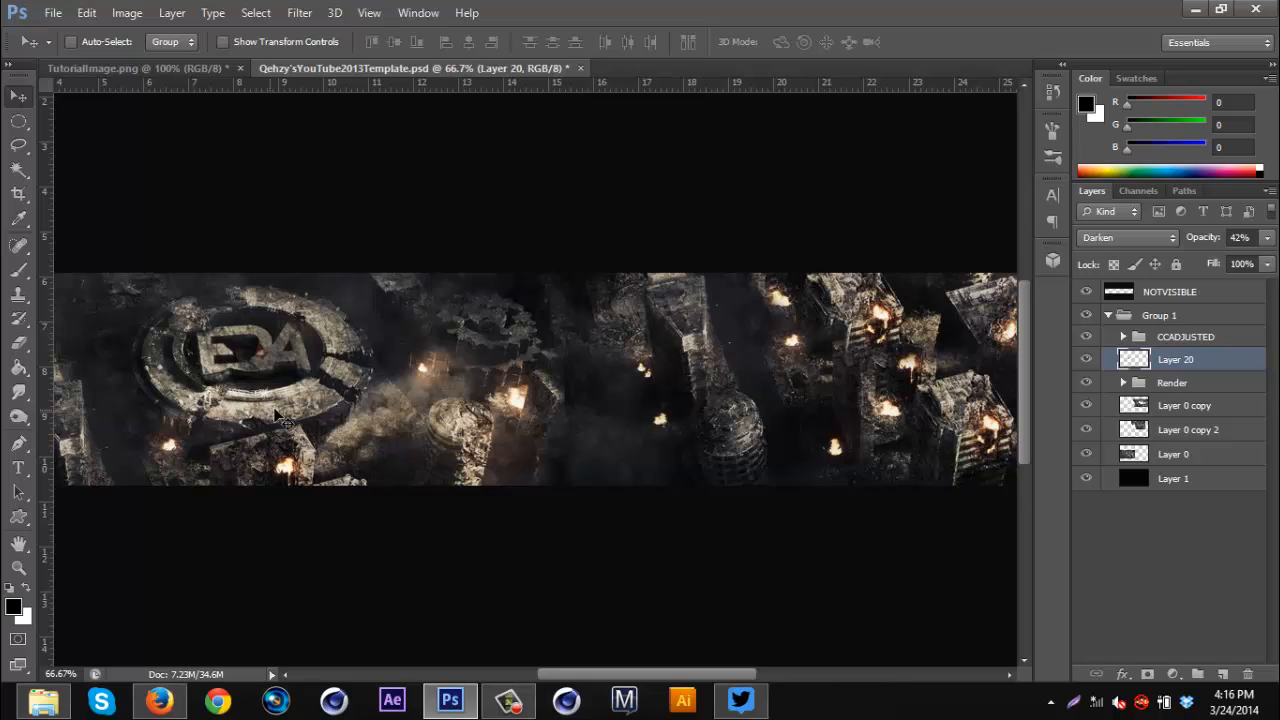
drag(260, 404, 257, 364)
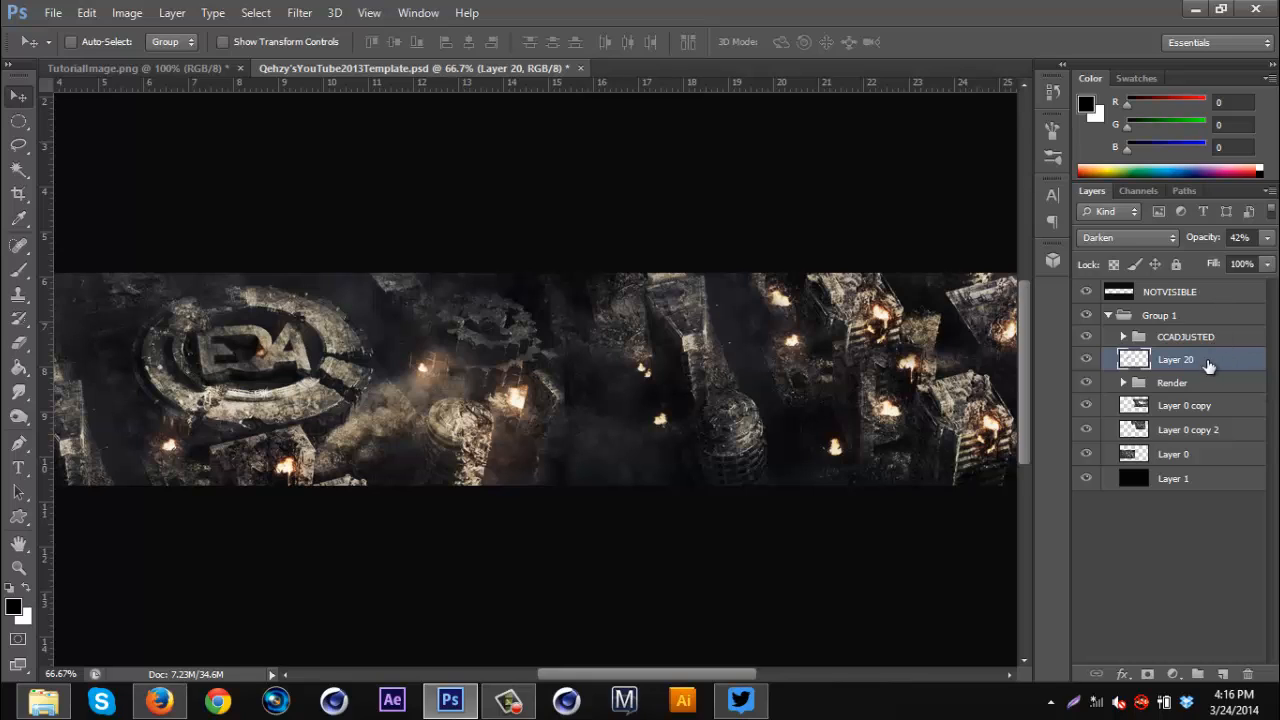
- Add a new layer above the smoke patch, fill it with black, and render Clouds on it
click(1222, 673)
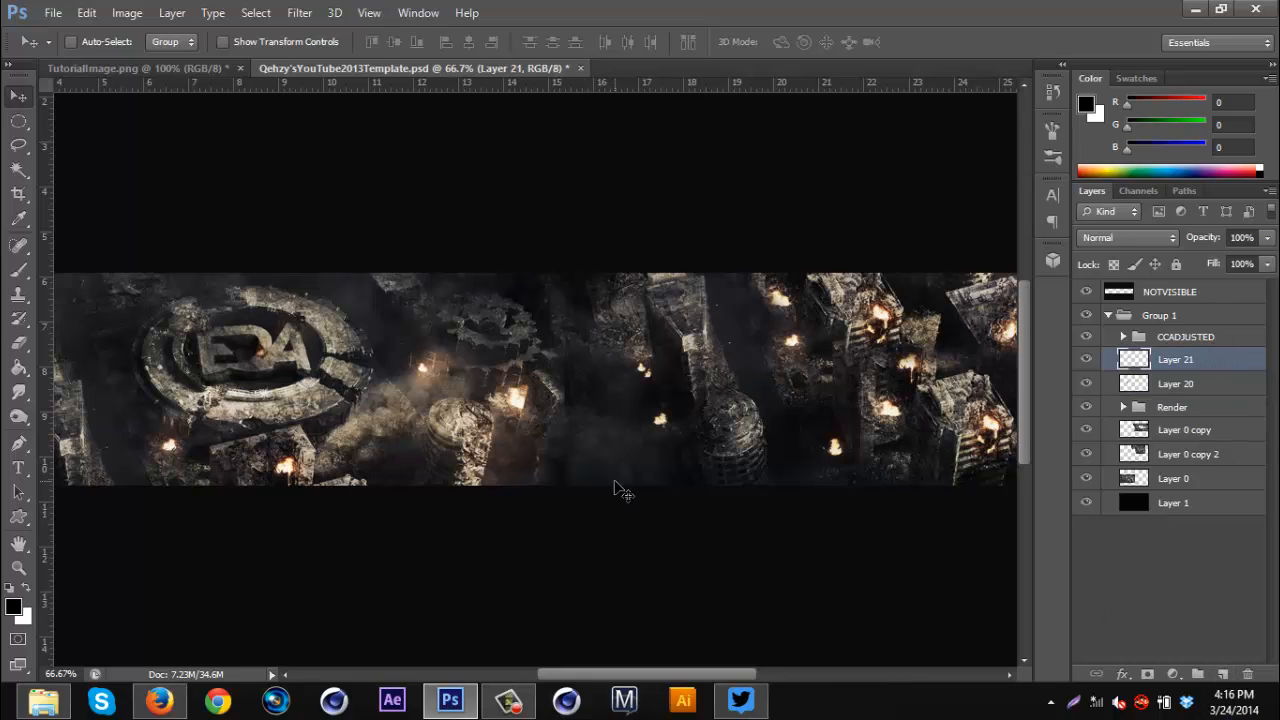
click(18, 369)
click(445, 517)
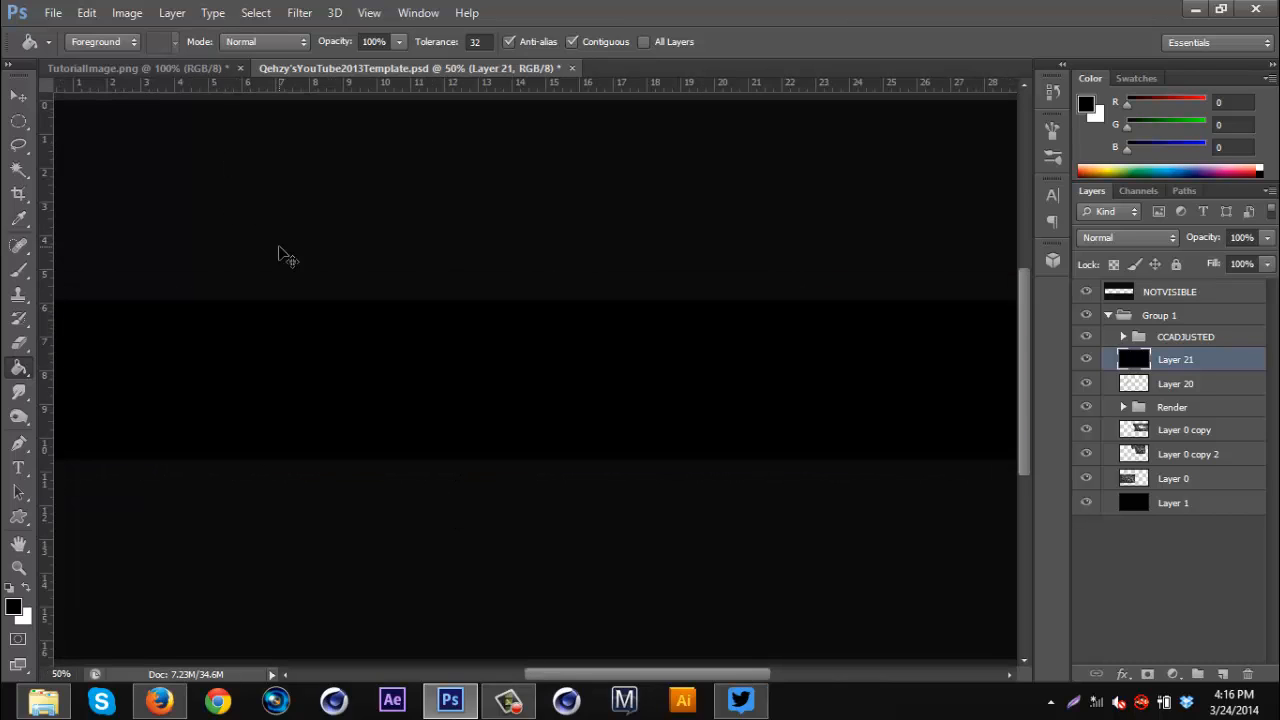
key(ctrl+minus)
click(298, 14)
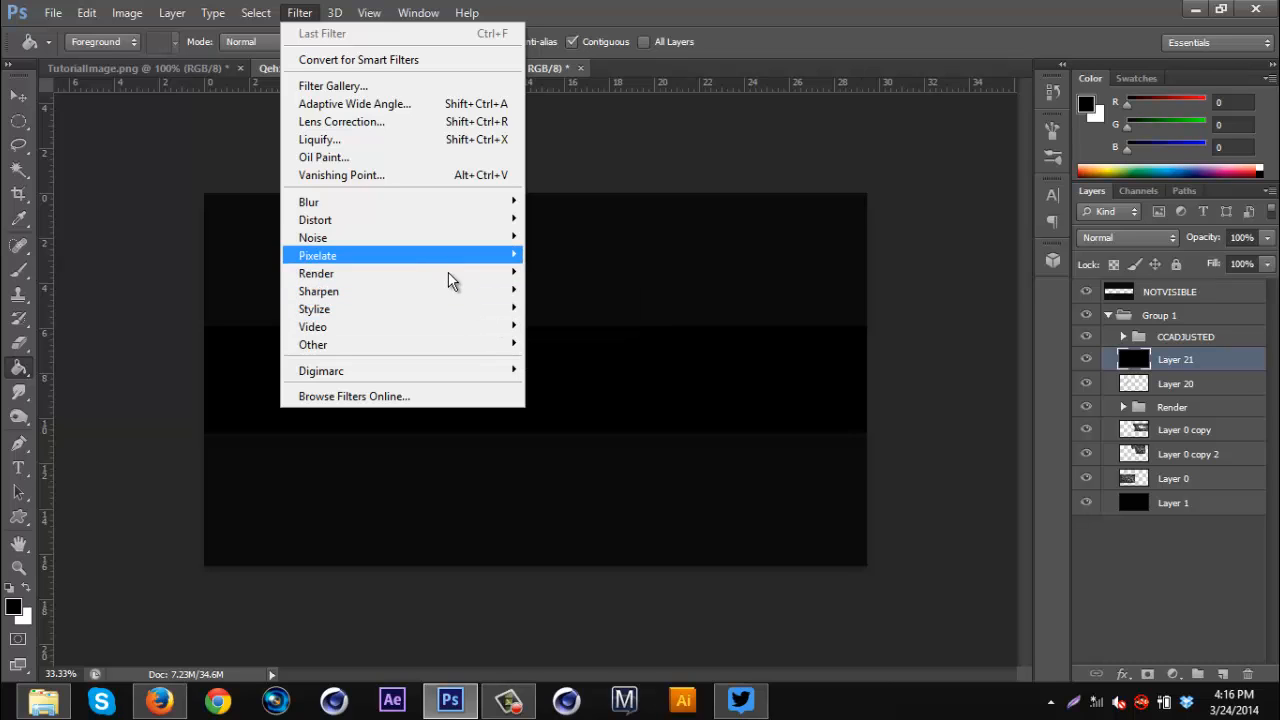
mouse_move(455, 276)
click(548, 277)
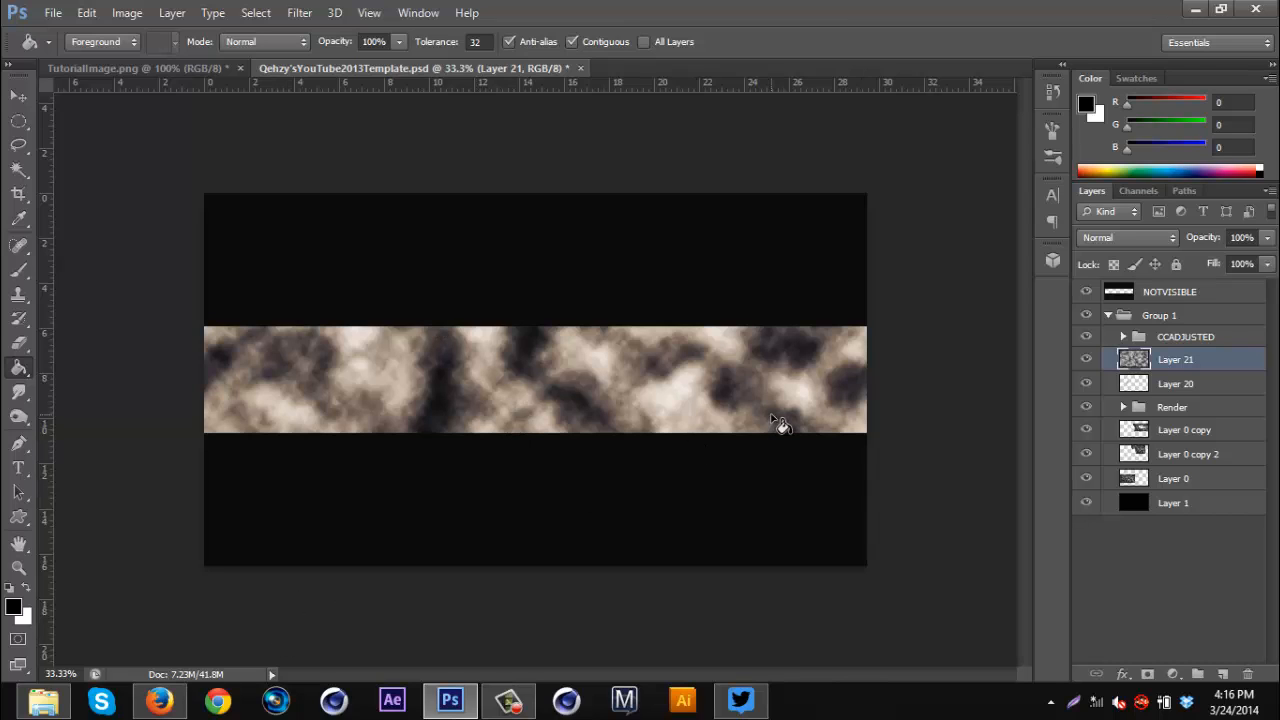
- Check the white background colour and set the clouds layer to Screen blend mode at 8% opacity
click(27, 620)
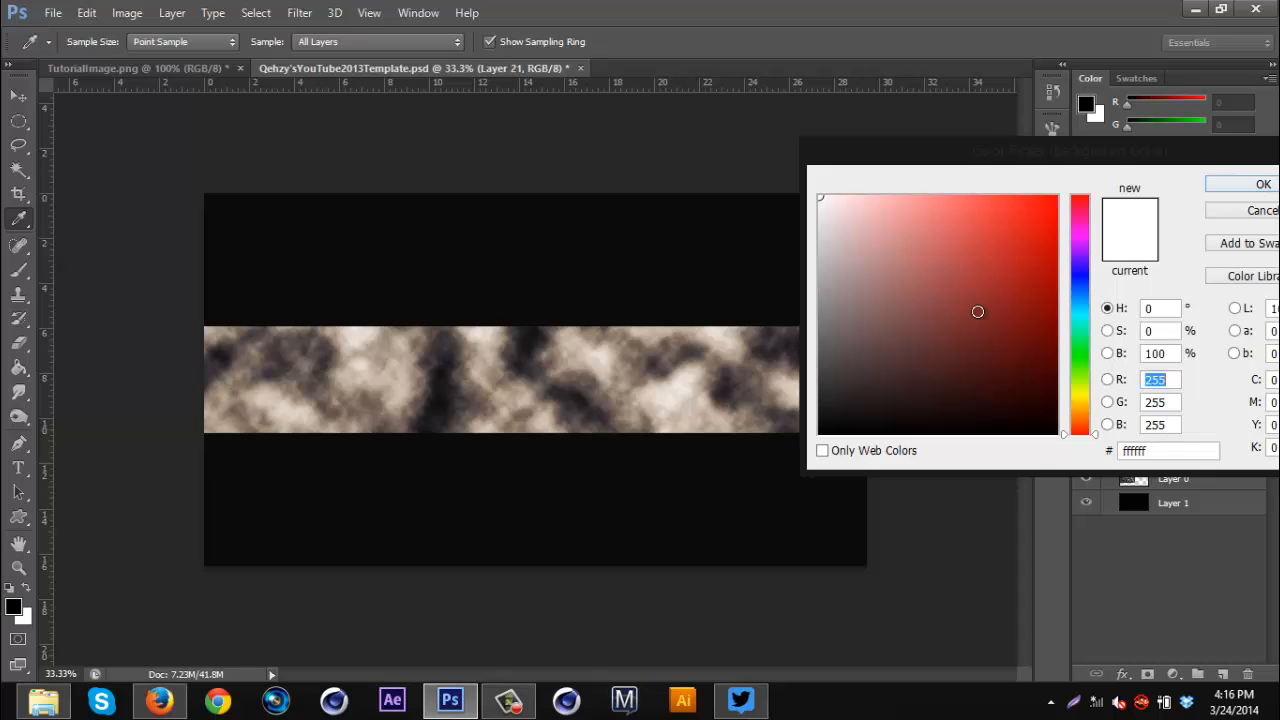
click(1229, 182)
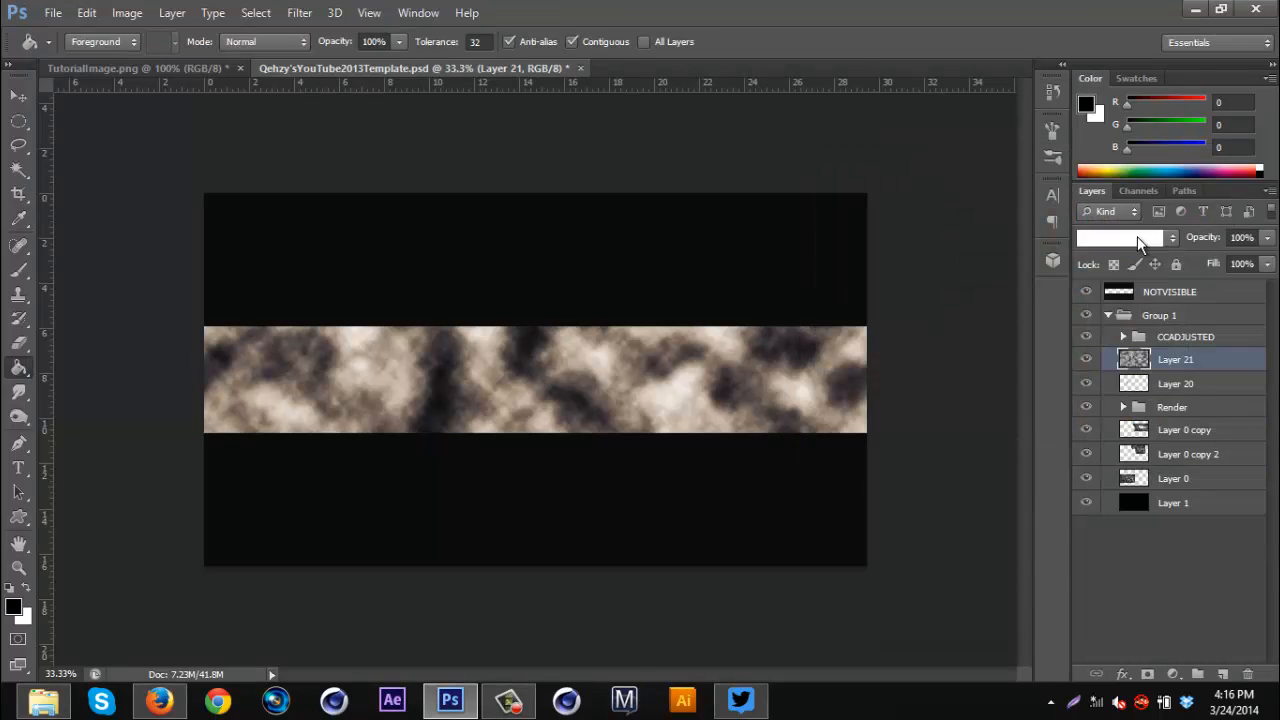
click(1137, 236)
click(1117, 159)
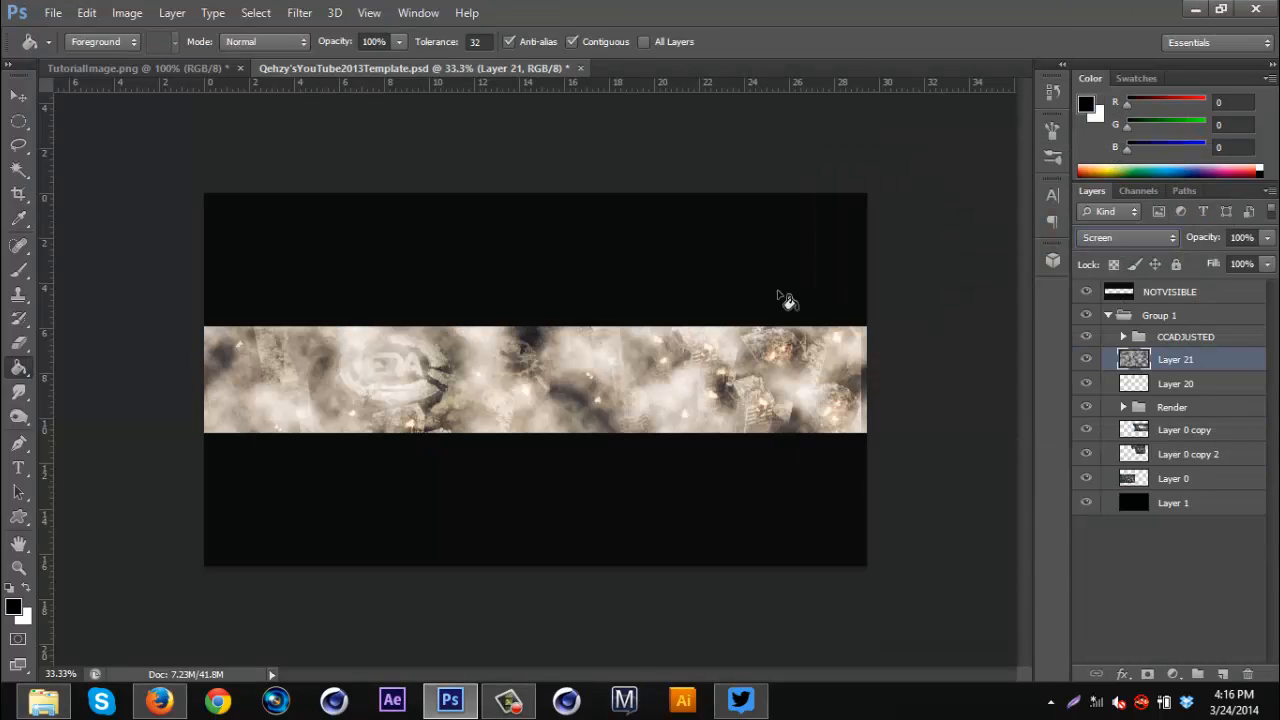
drag(1205, 246, 1126, 259)
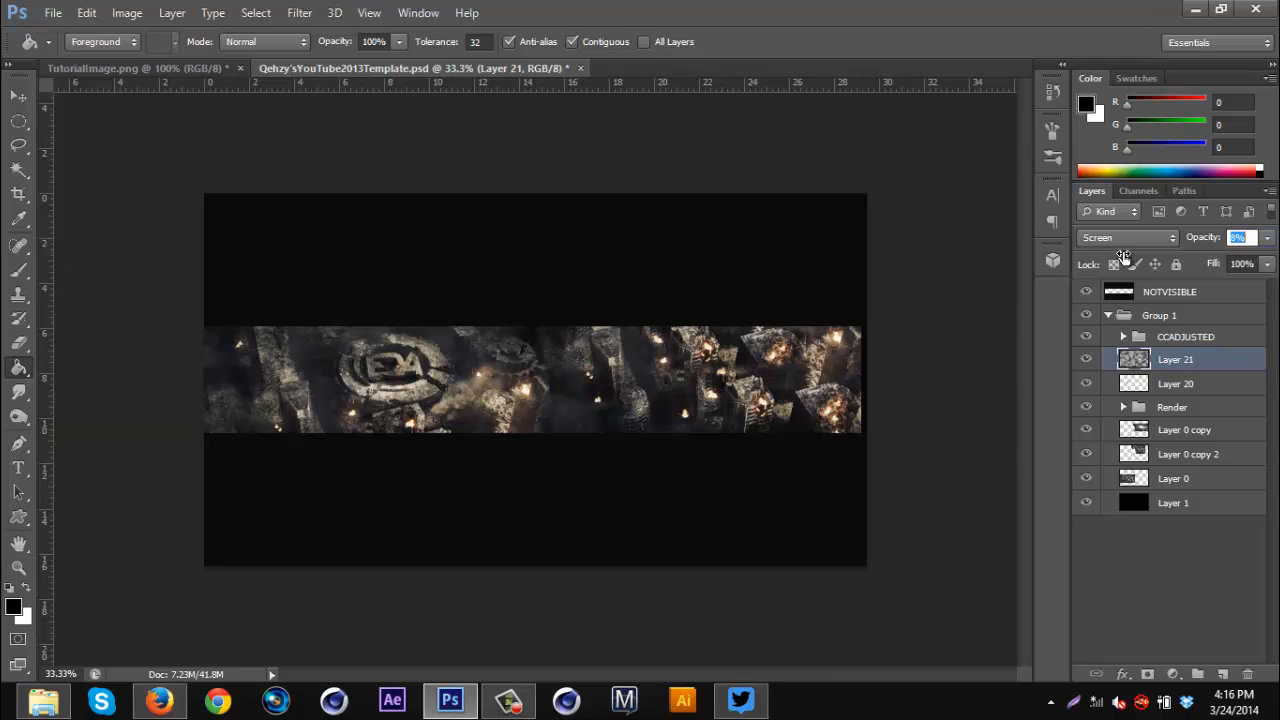
key(Return)
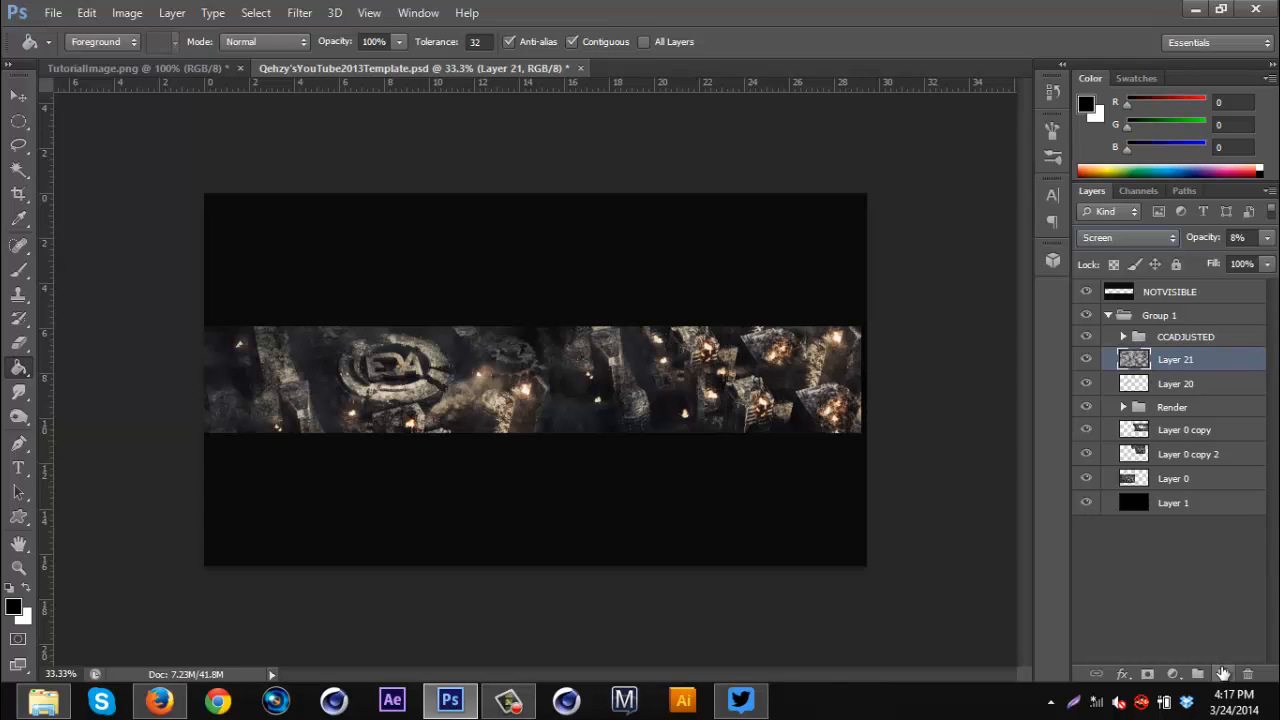
- Fill a new layer above the clouds with black and select an ellipse spanning the banner strip with a 40 px feather
click(1222, 675)
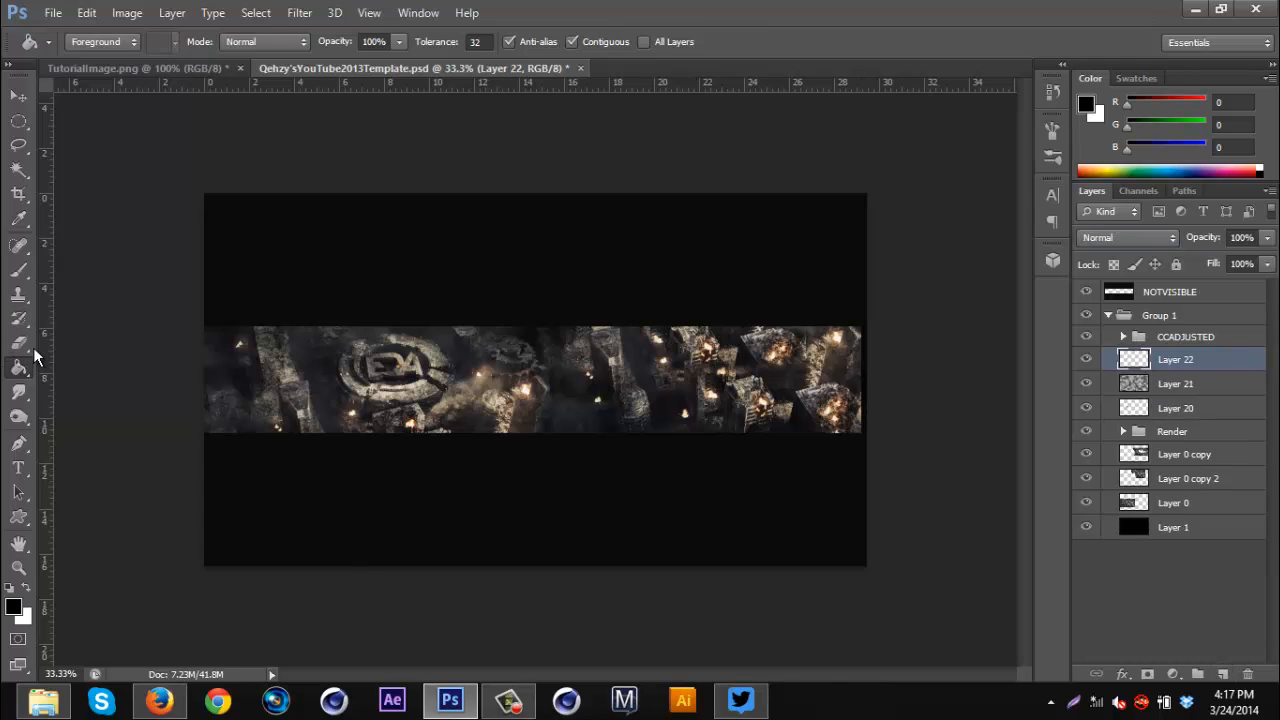
click(393, 360)
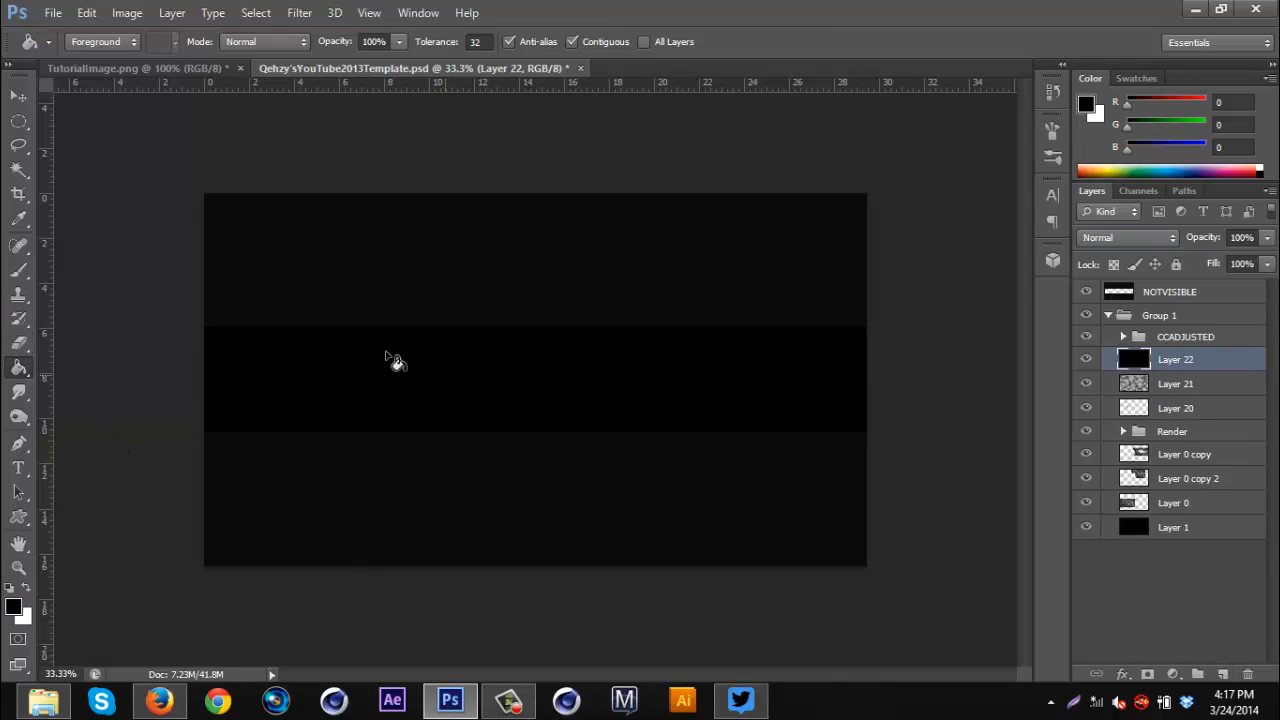
click(18, 122)
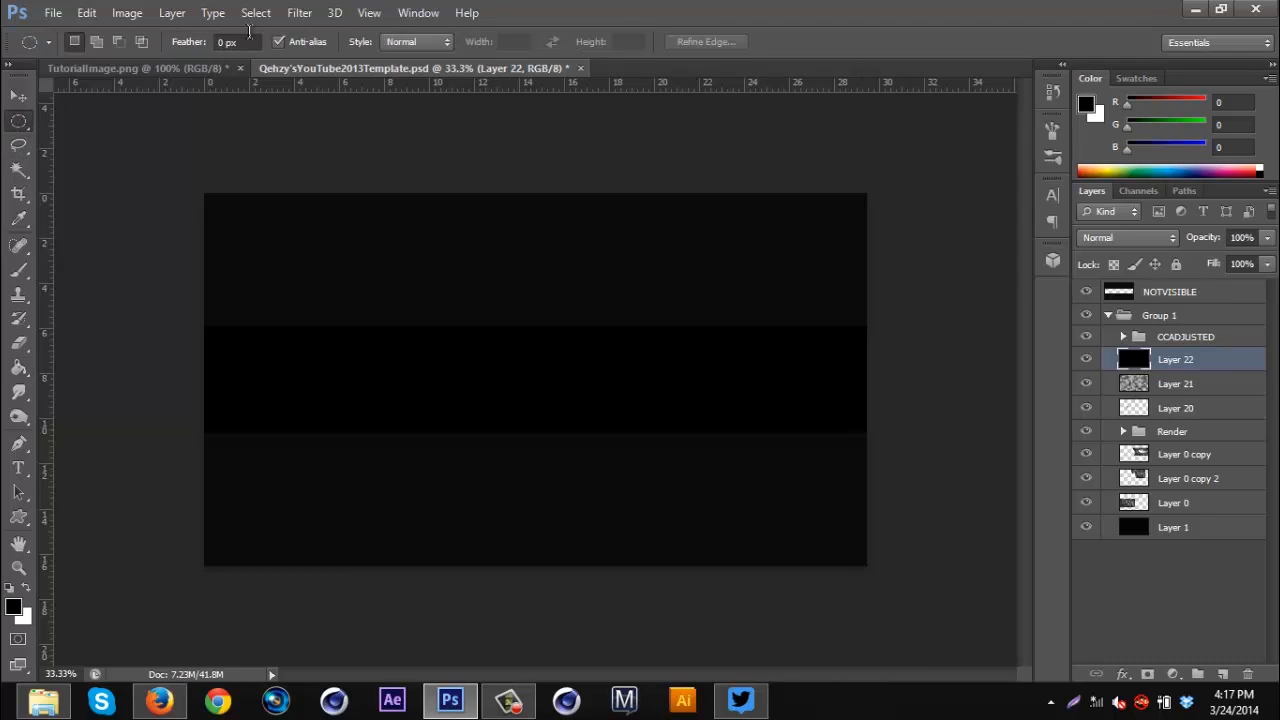
click(238, 41)
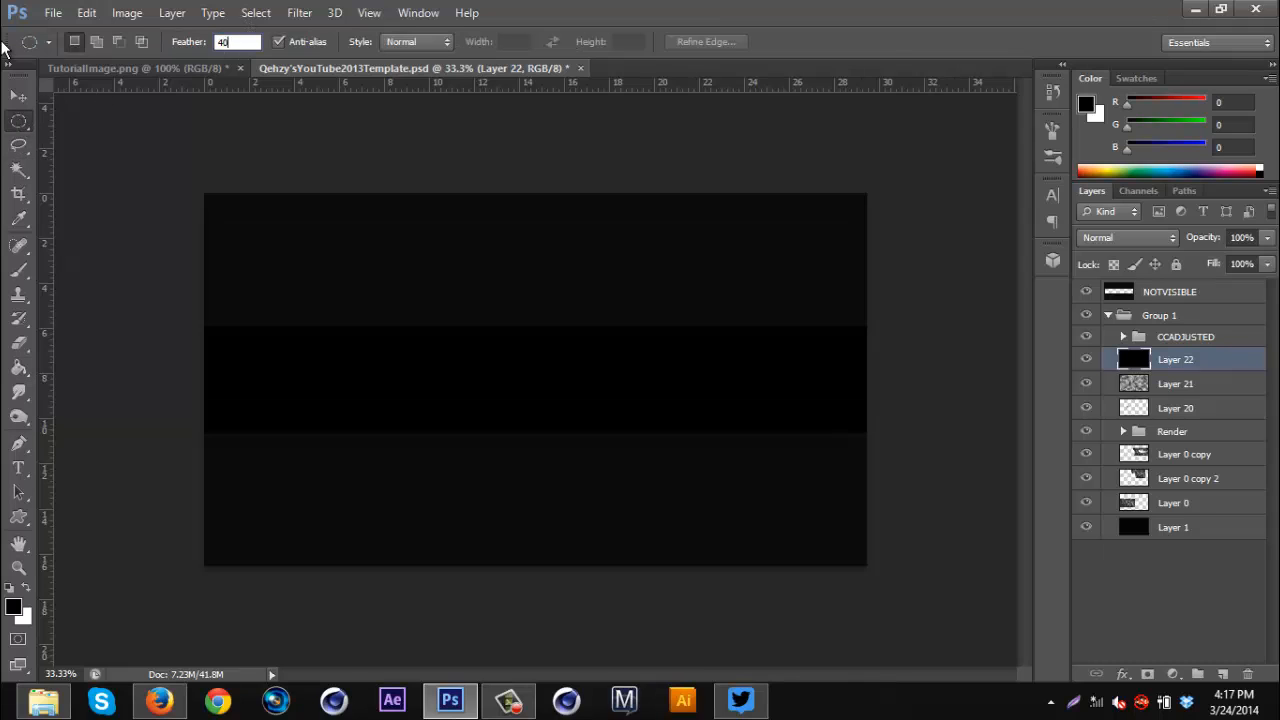
key(Return)
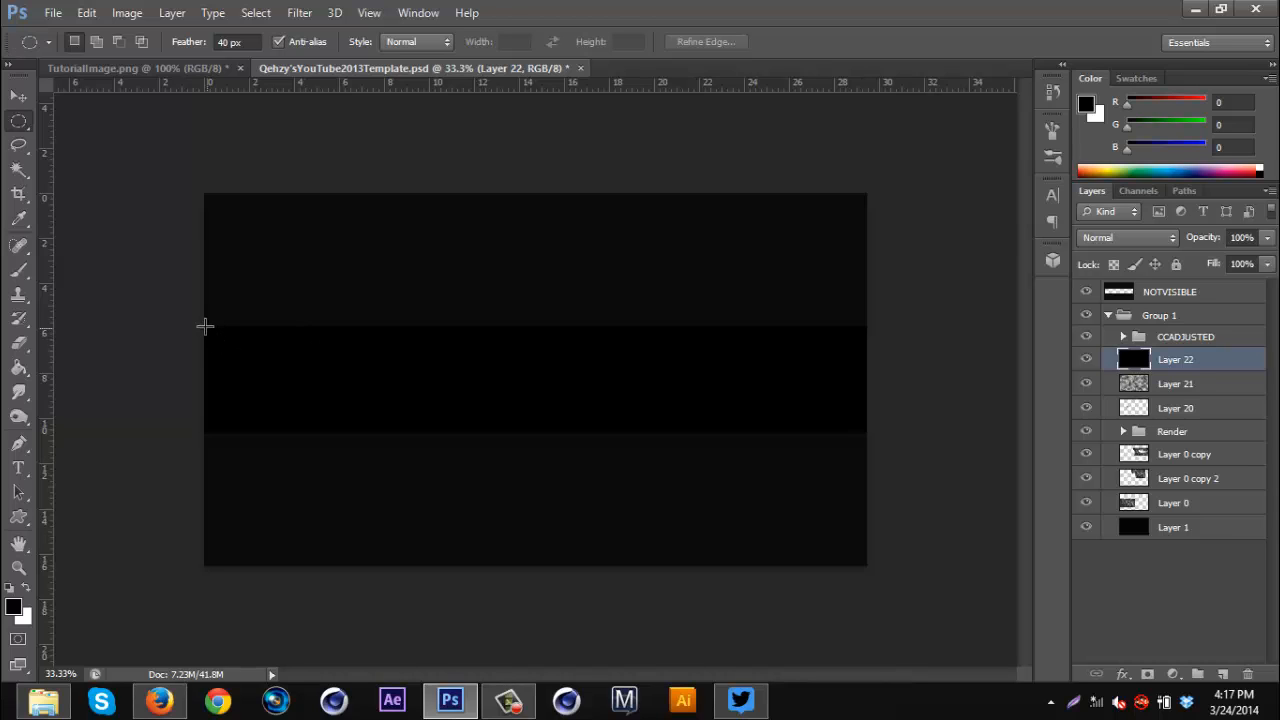
drag(203, 325, 866, 432)
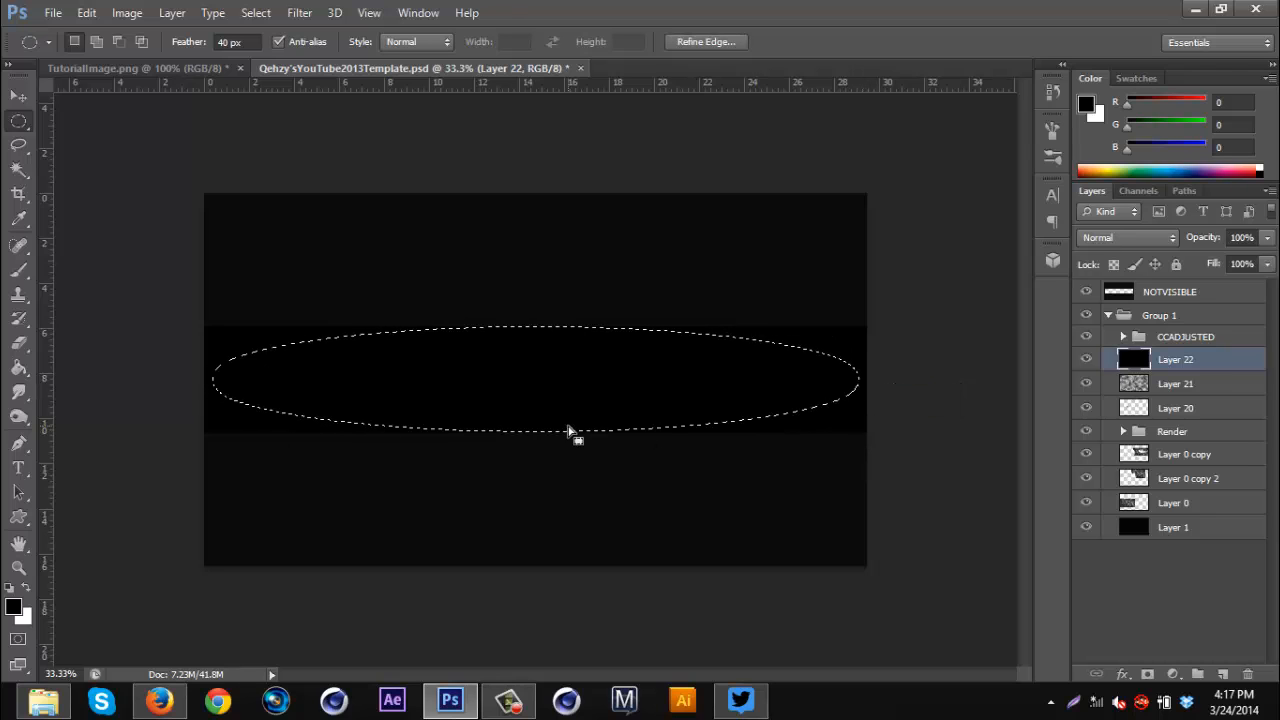
- Try to clear the black fill outside the ellipse by inverting the selection, and undo both the deletion and the inversion
click(257, 13)
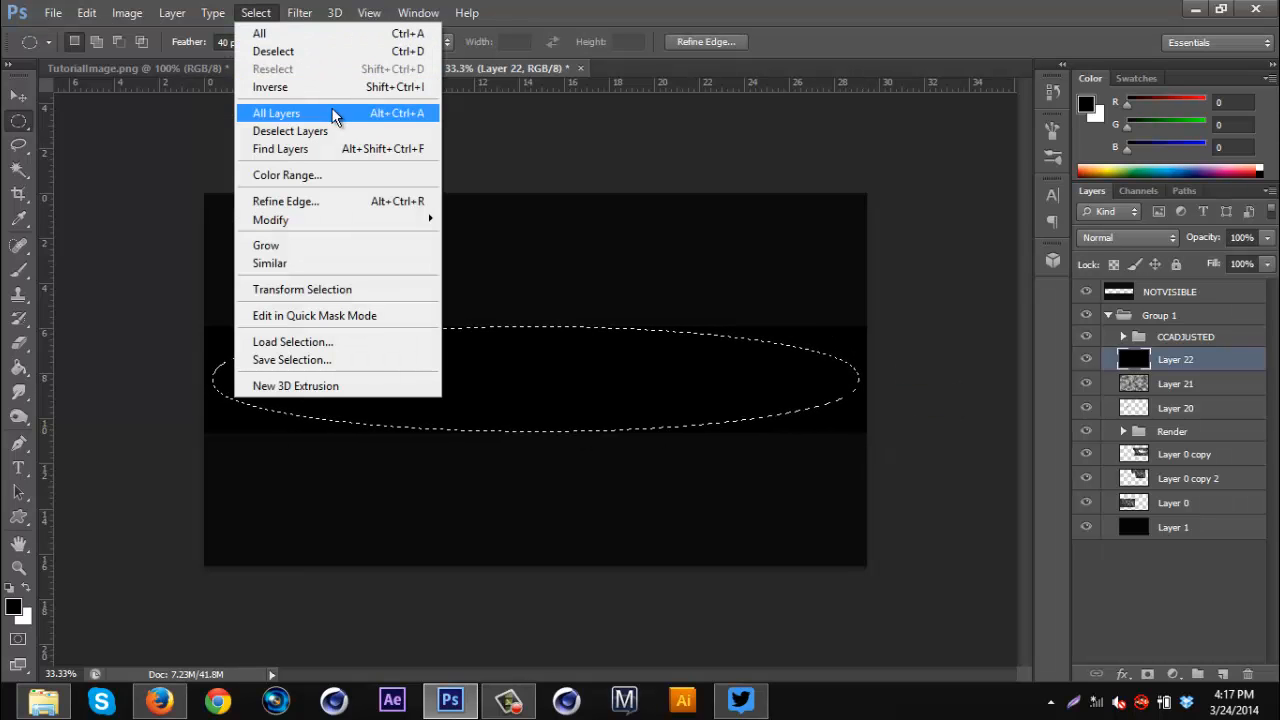
click(334, 88)
key(Delete)
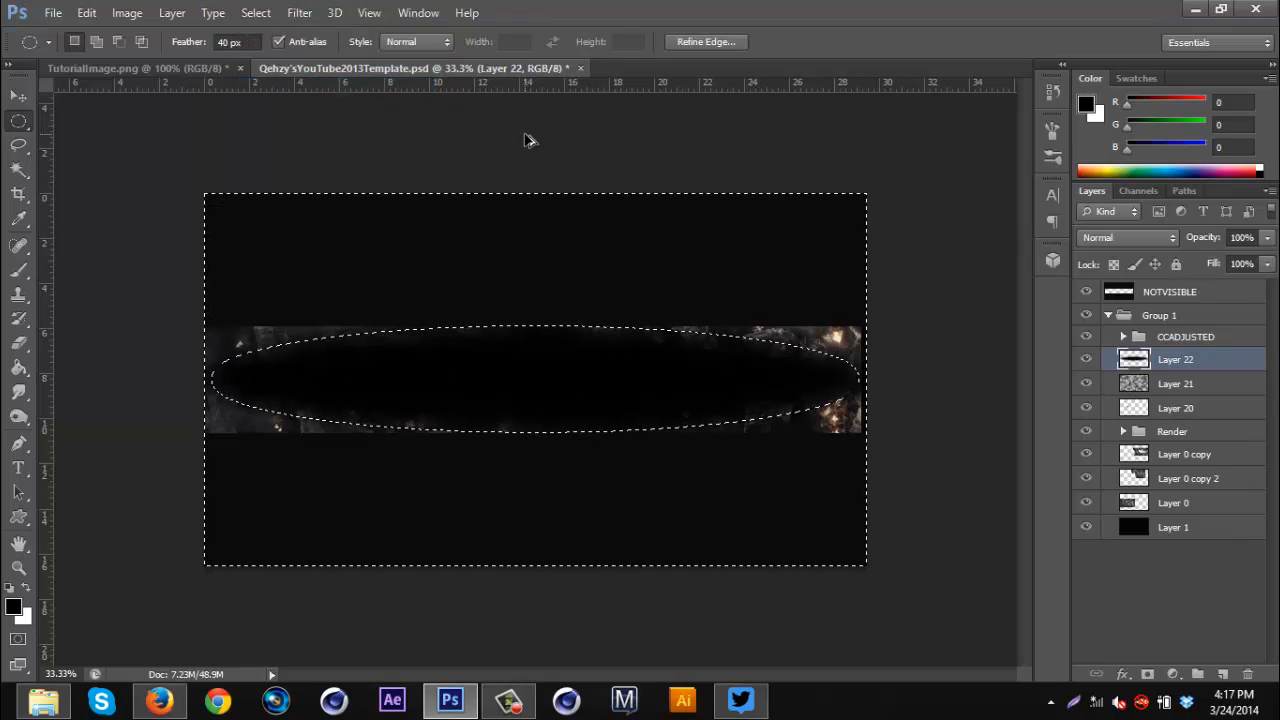
key(ctrl+alt+z)
key(ctrl+alt+z)
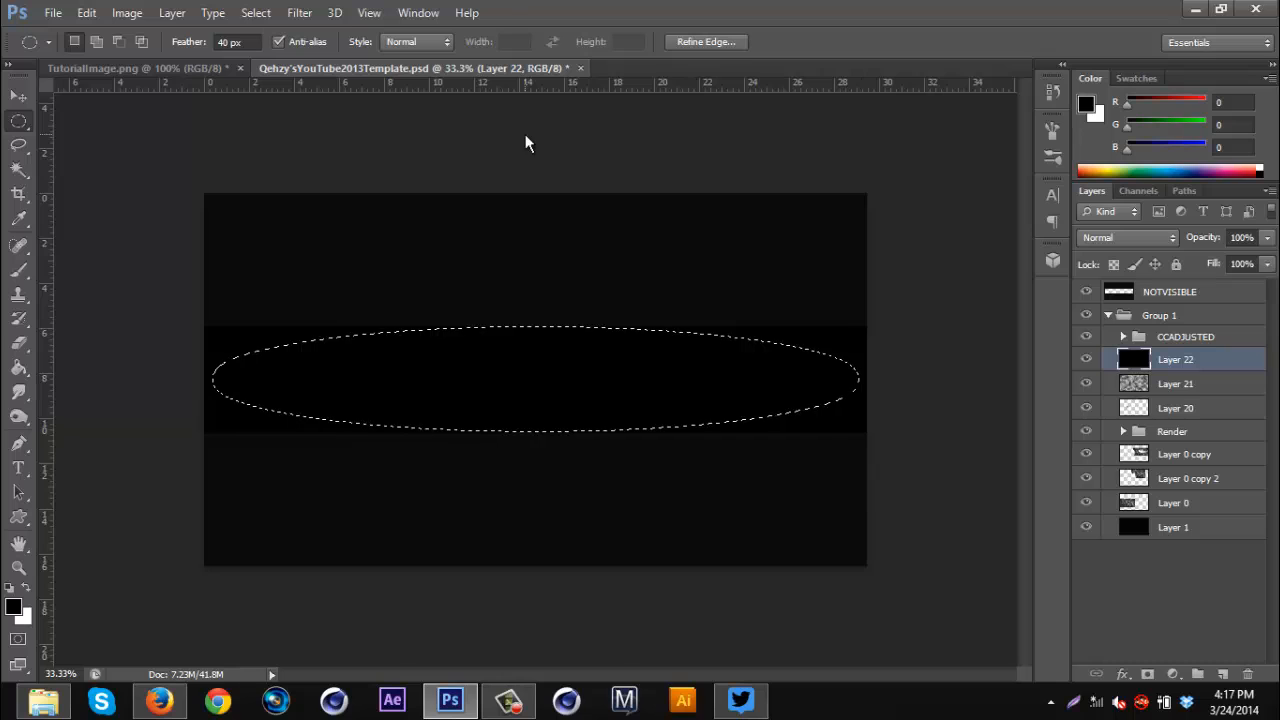
- Clear the black fill inside the ellipse to form a vignette, deselect, and set the layer's opacity to 34%
key(Delete)
key(ctrl+d)
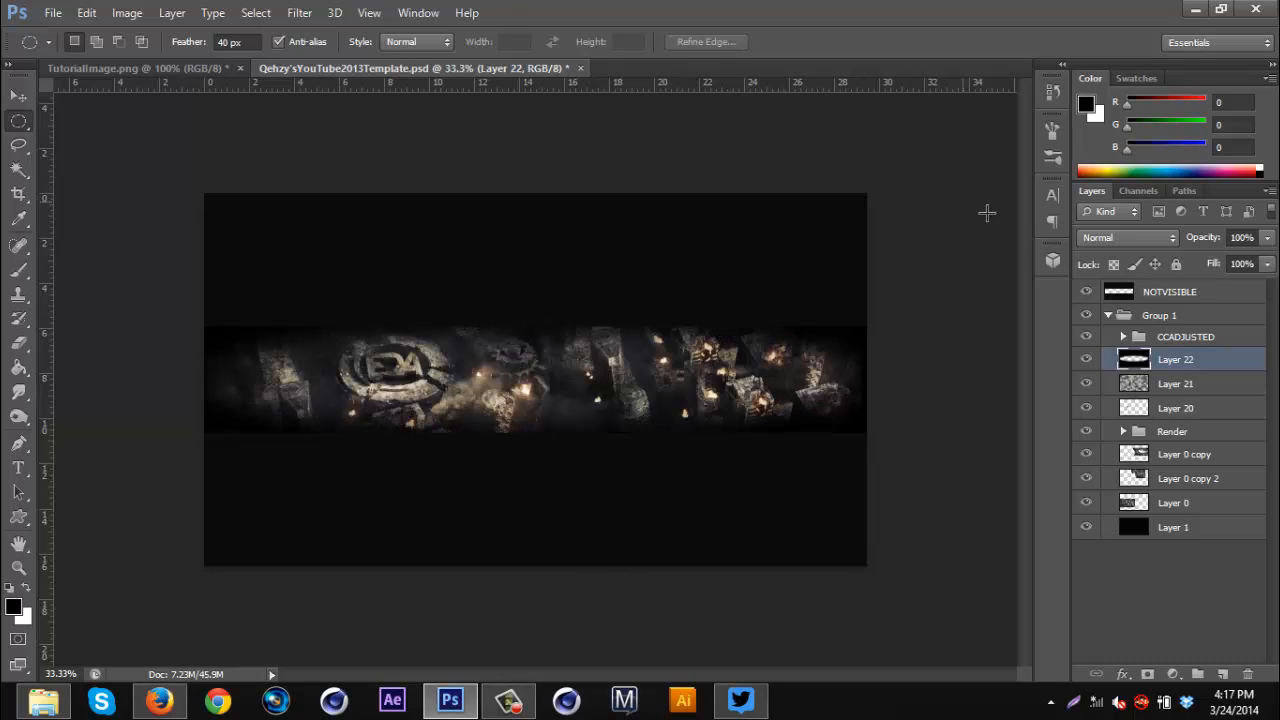
drag(1208, 240, 1145, 252)
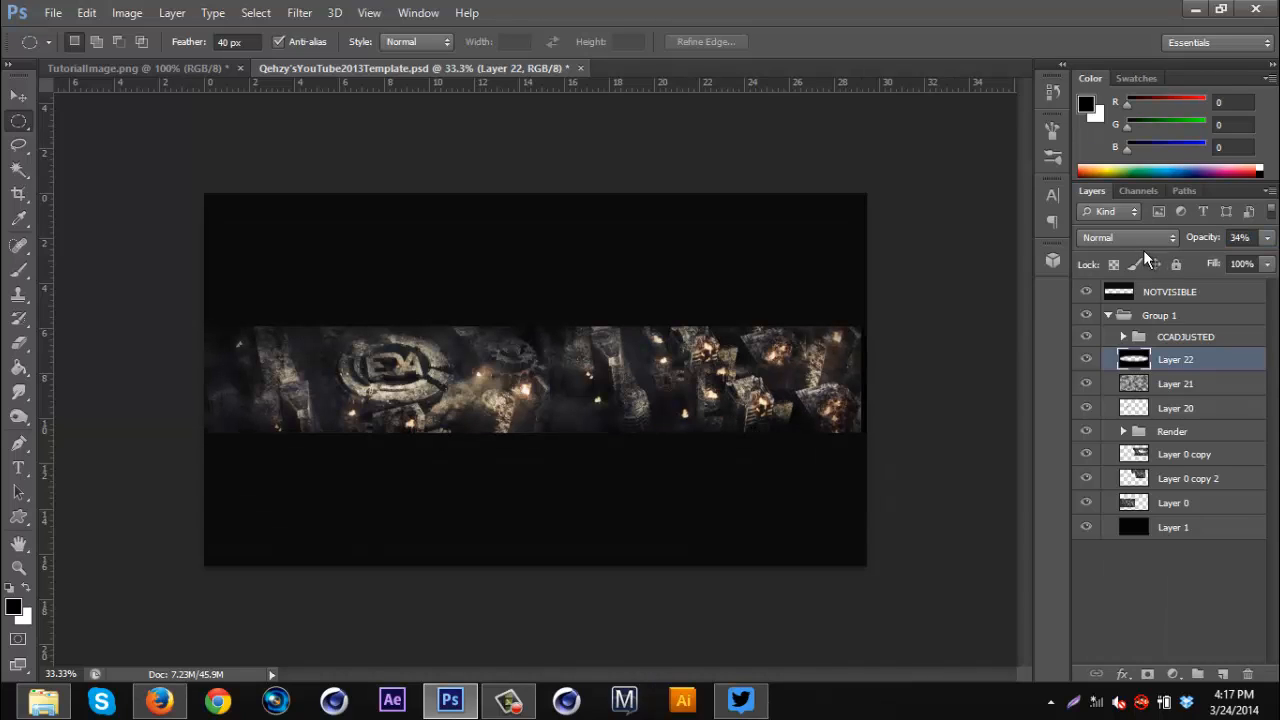
- Compare the banner with and without the vignette layer and Layer 0 copy
click(1160, 506)
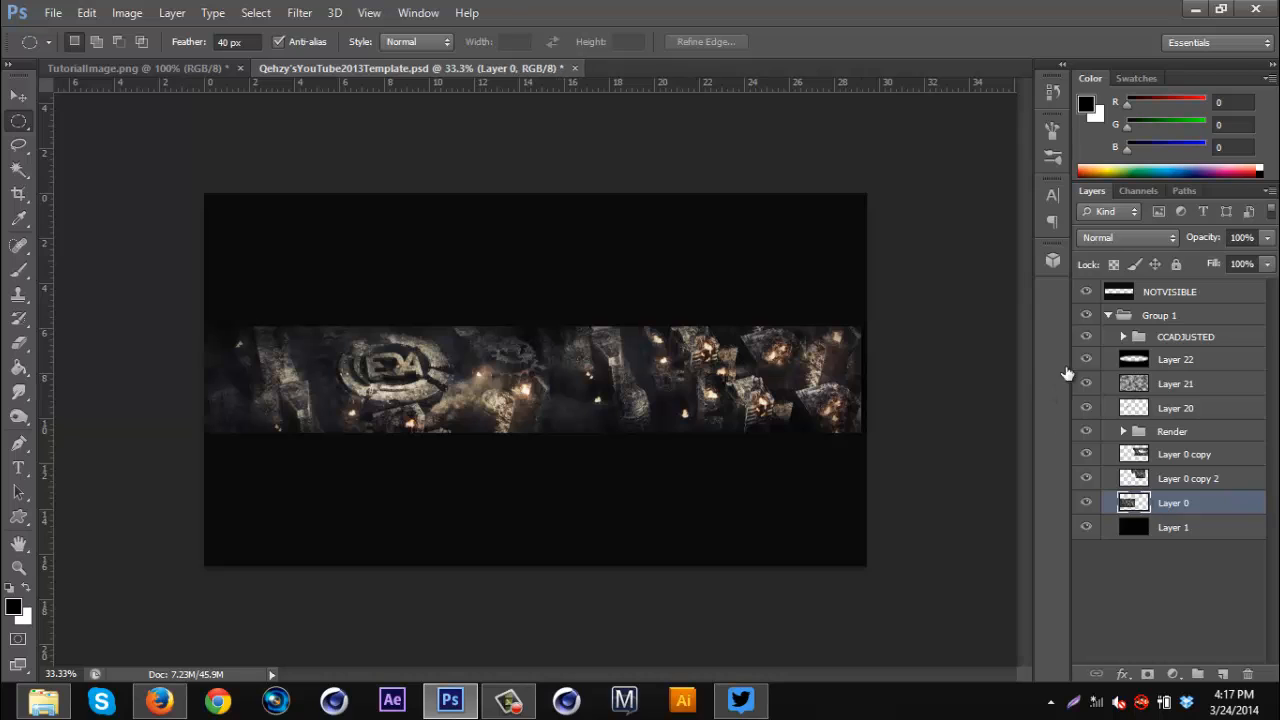
click(1086, 359)
click(1086, 359)
click(1087, 455)
click(1087, 455)
- Nudge Layer 0 copy right and back left, leaving it slightly left of its starting position
click(1145, 458)
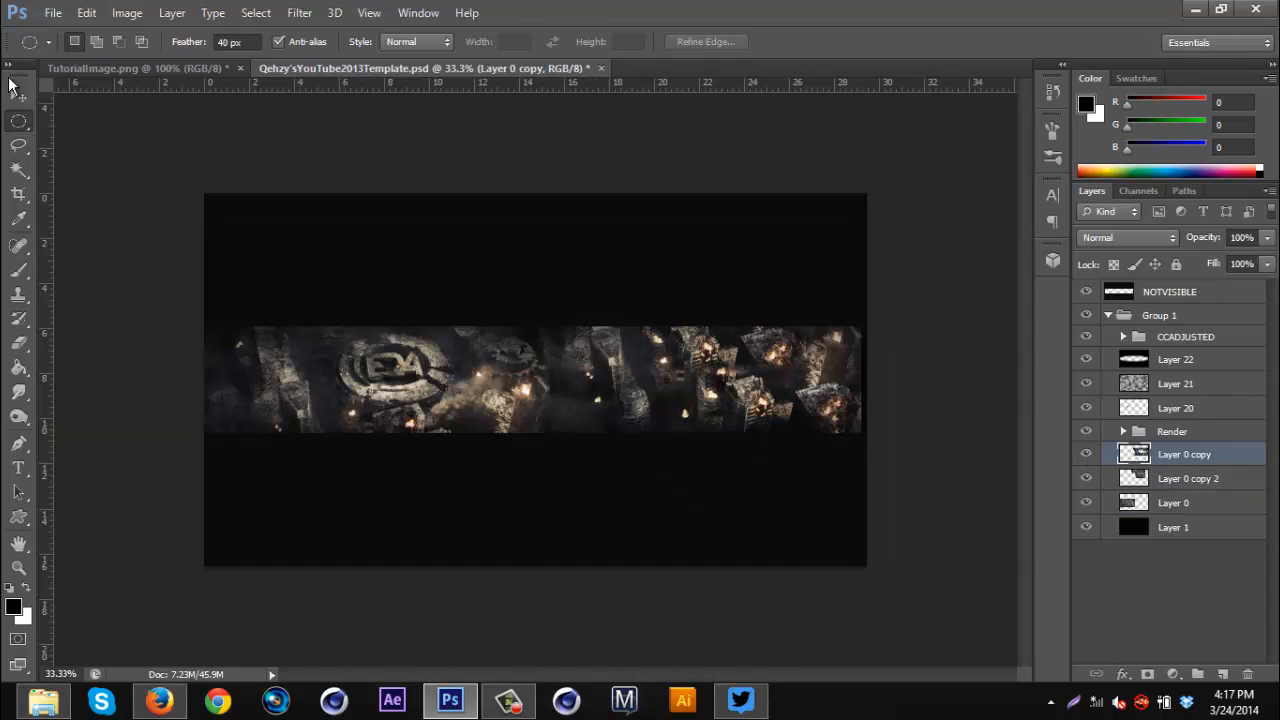
click(16, 99)
key(Right)
key(Right)
key(Right)
key(Right)
key(Right)
key(Right)
key(Right)
key(Right)
key(Right)
key(Right)
key(Right)
key(Right)
key(Right)
key(Right)
key(Right)
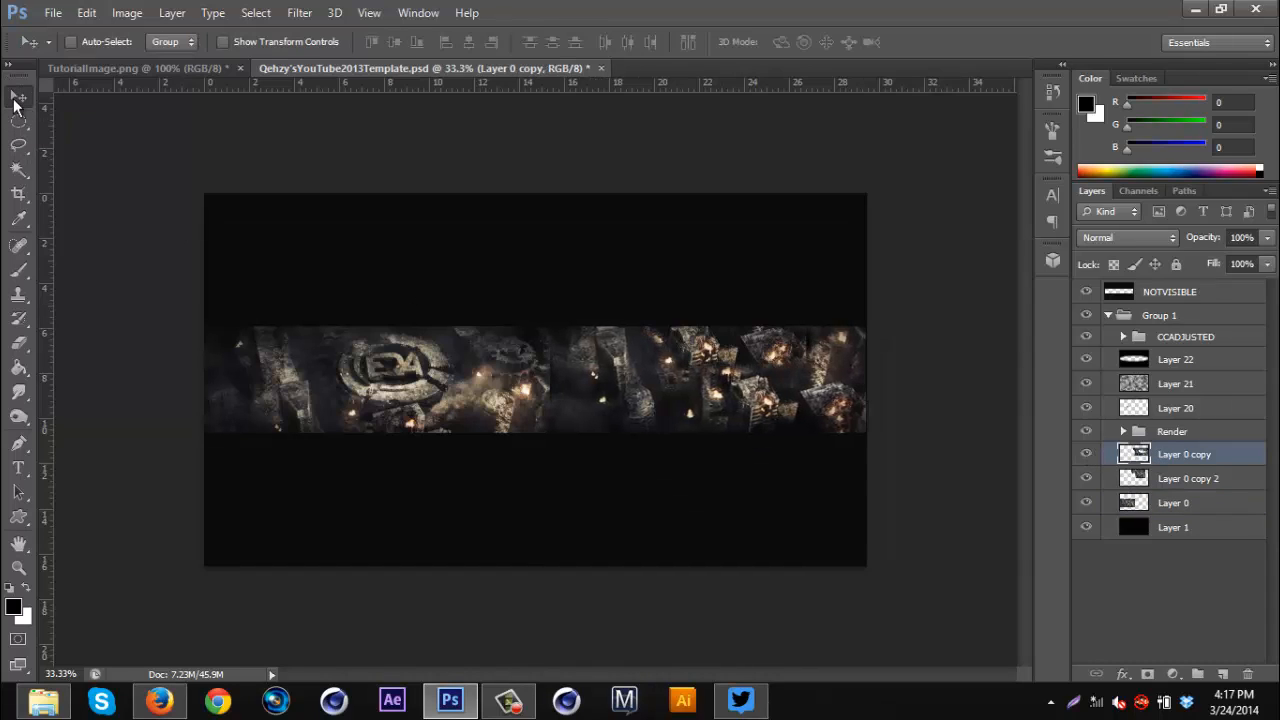
key(Left)
key(Left)
key(Left)
key(Left)
key(Left)
key(Left)
key(Left)
key(Left)
key(Left)
key(Left)
key(Left)
key(Left)
key(Left)
key(Left)
key(Left)
key(Left)
key(Left)
key(Left)
key(Left)
key(Left)
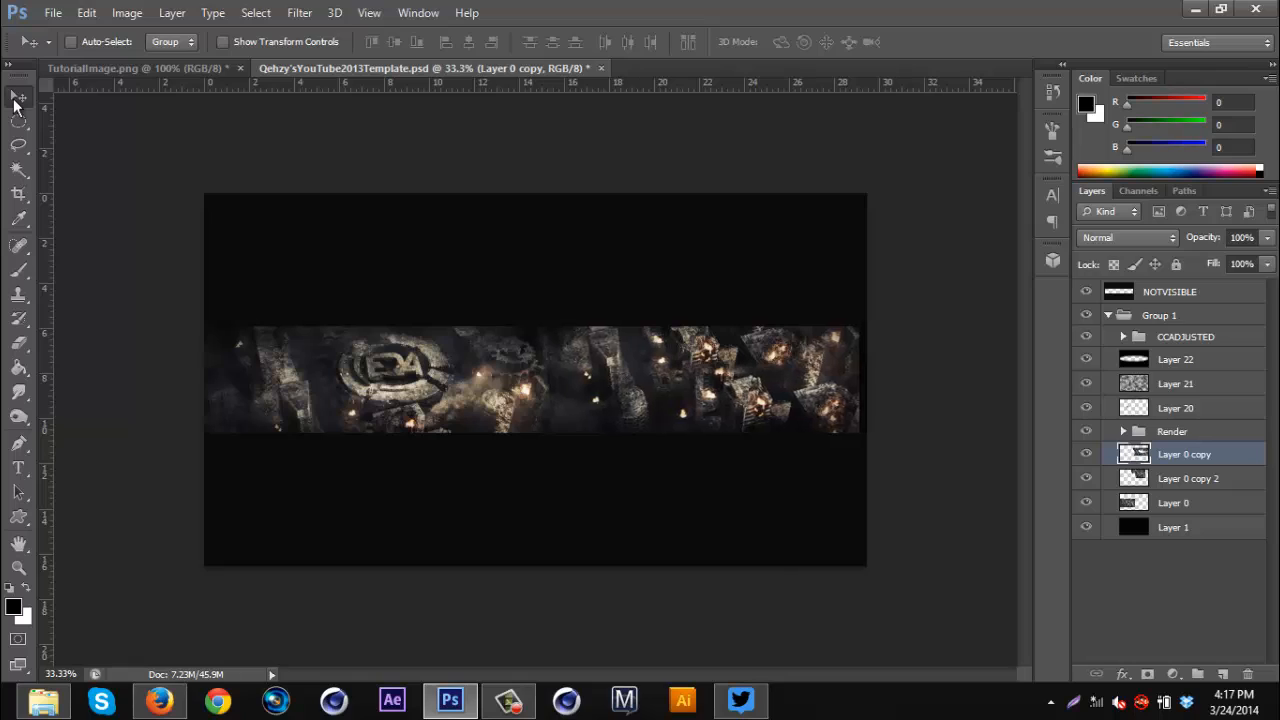
- Duplicate Layer 0 copy 2 and move the duplicate over the uncovered strip at the banner's right end
key(ctrl+j)
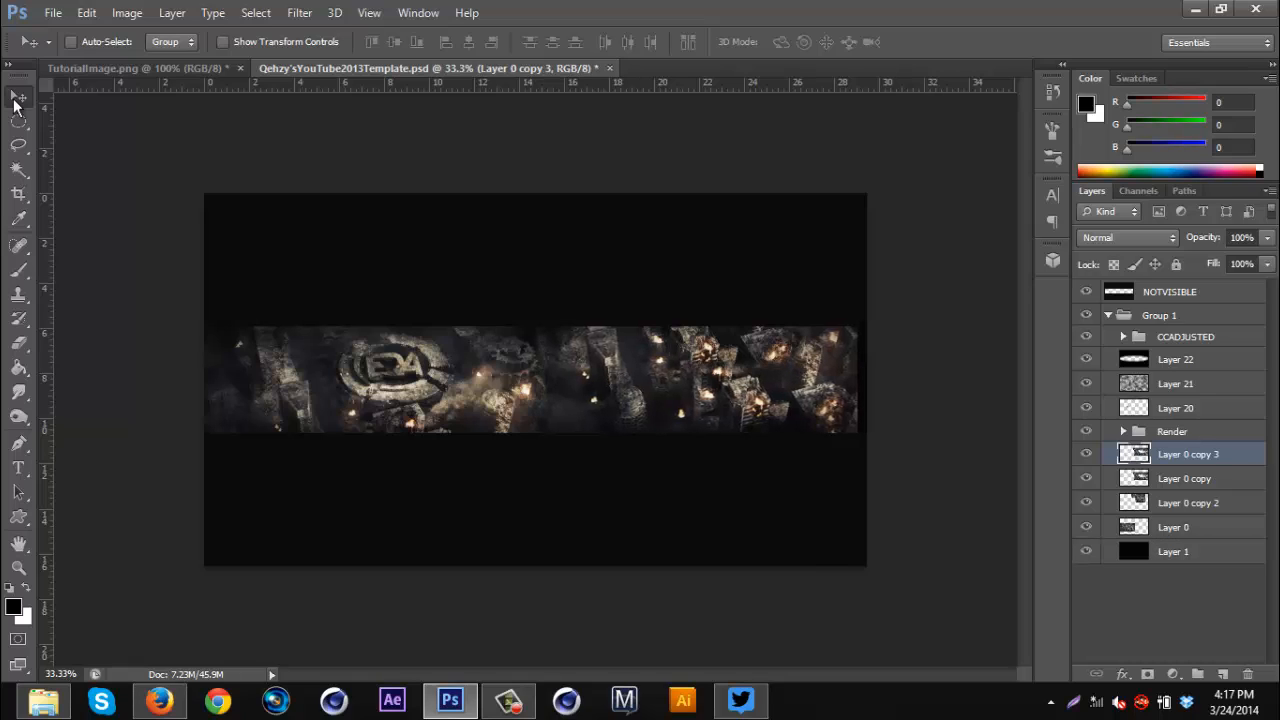
key(ctrl+z)
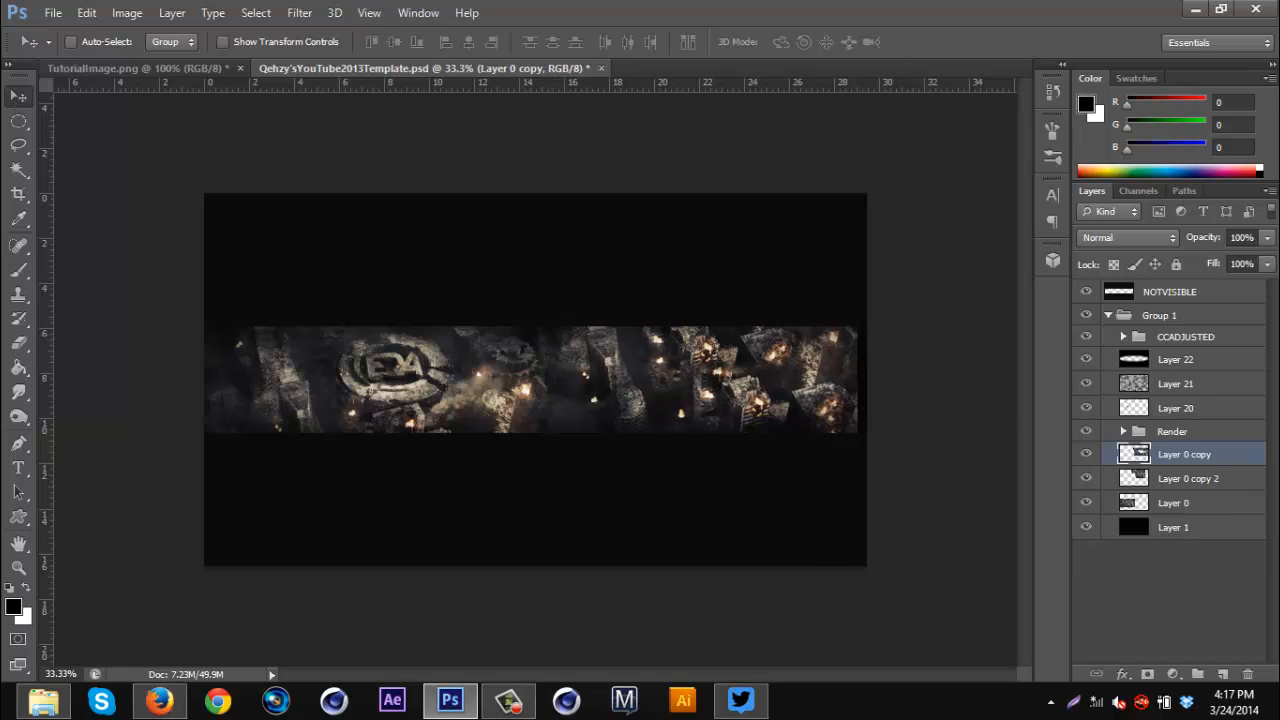
click(1178, 483)
key(ctrl+j)
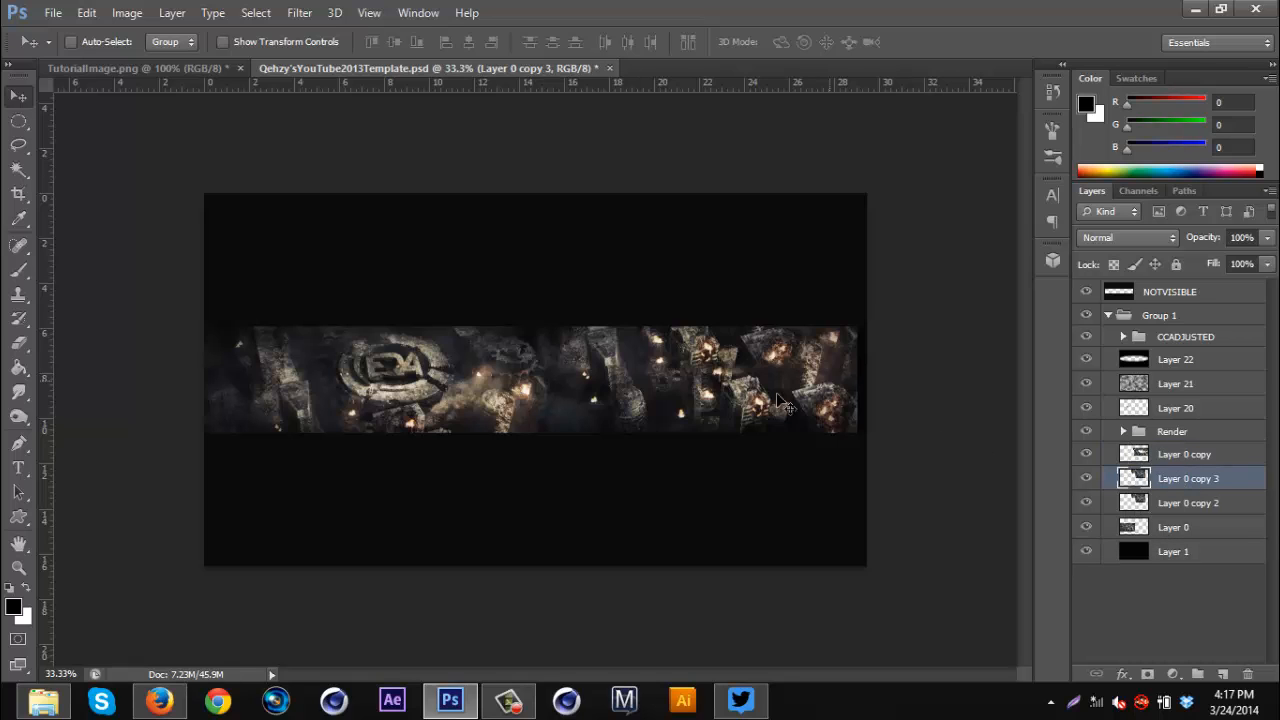
drag(781, 402, 983, 464)
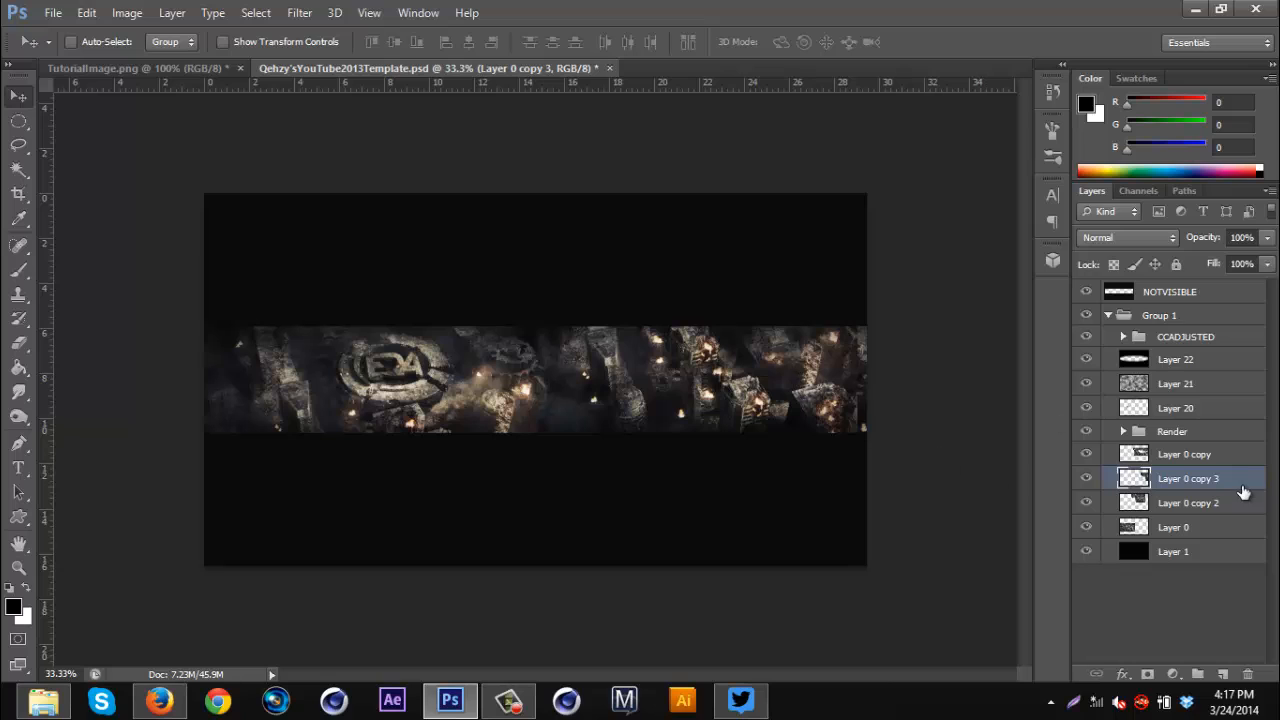
click(1192, 498)
click(1168, 438)
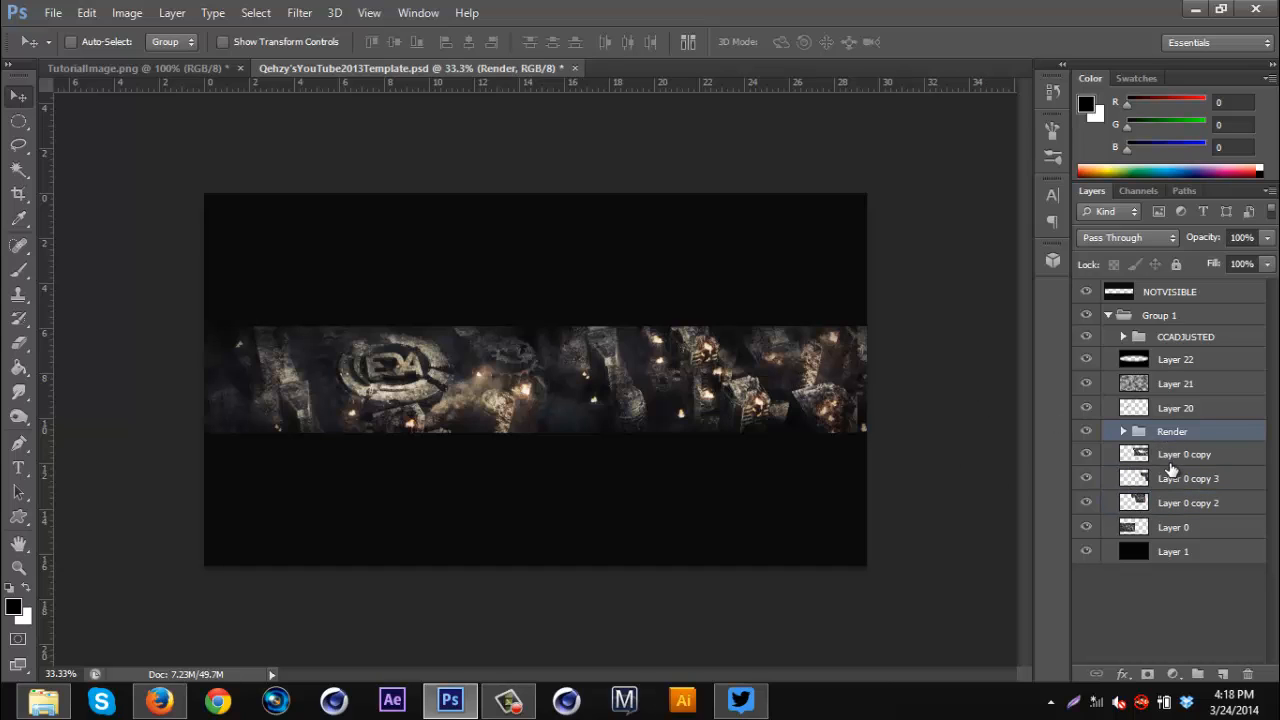
click(1180, 455)
click(18, 342)
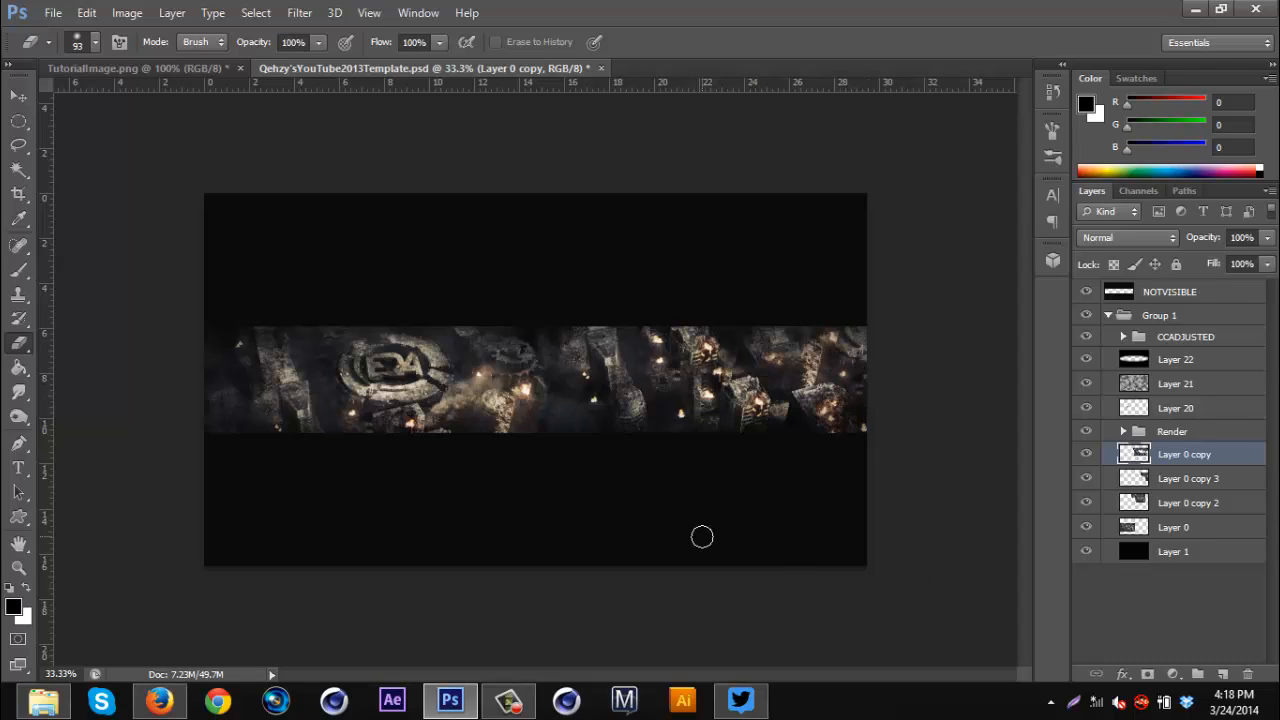
scroll(702, 540, down, 1)
scroll(702, 543, up, 2)
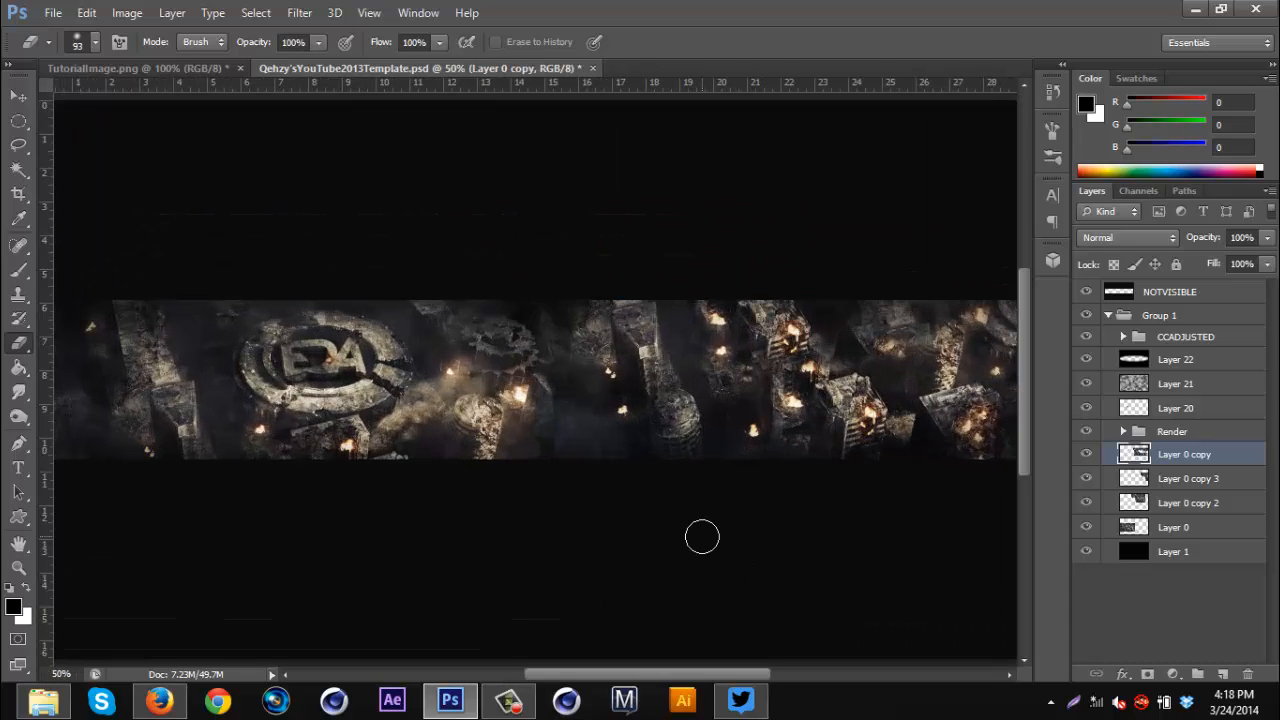
- Add a new layer above Layer 22, fill a wide rectangular selection right of the emblem with black, and deselect
click(1203, 362)
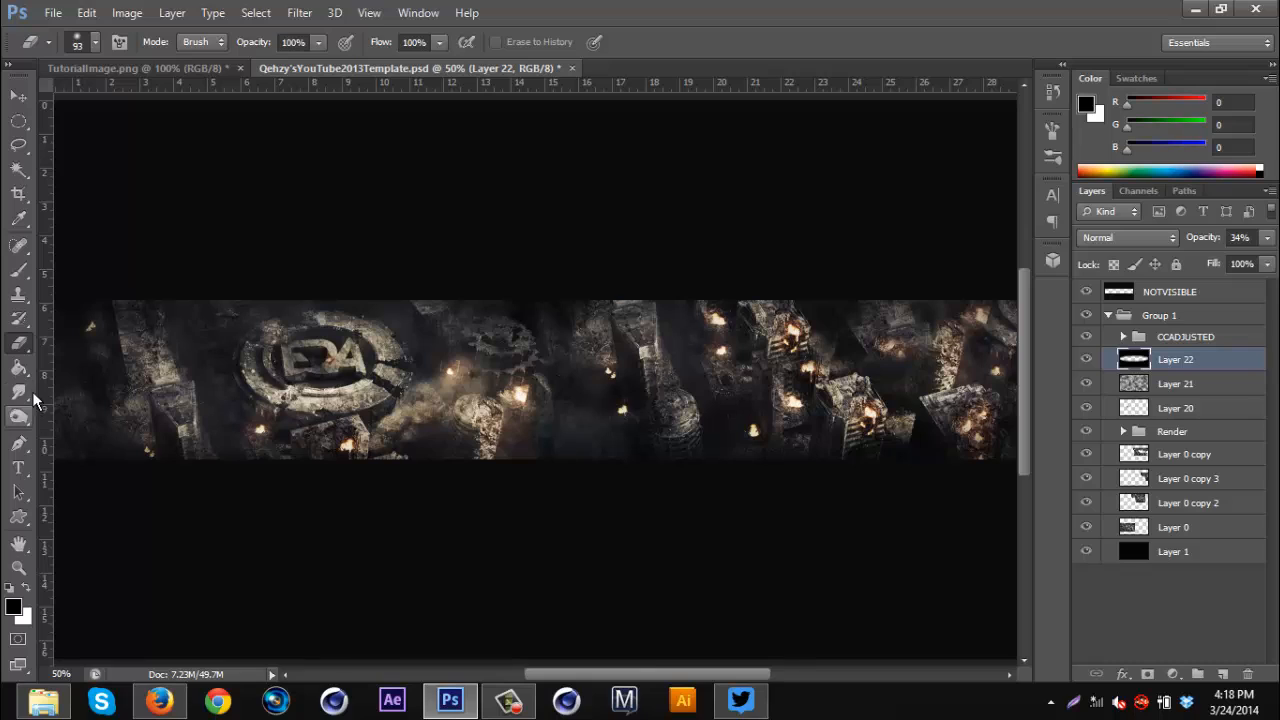
click(19, 122)
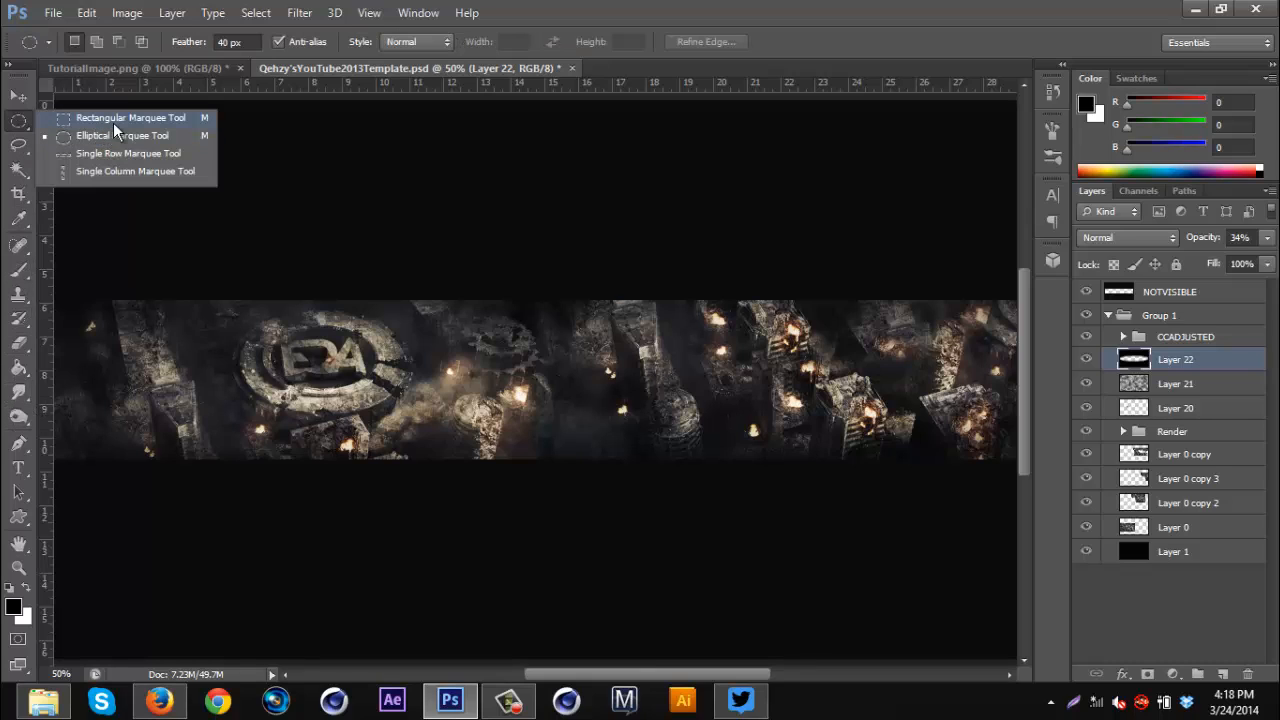
click(115, 118)
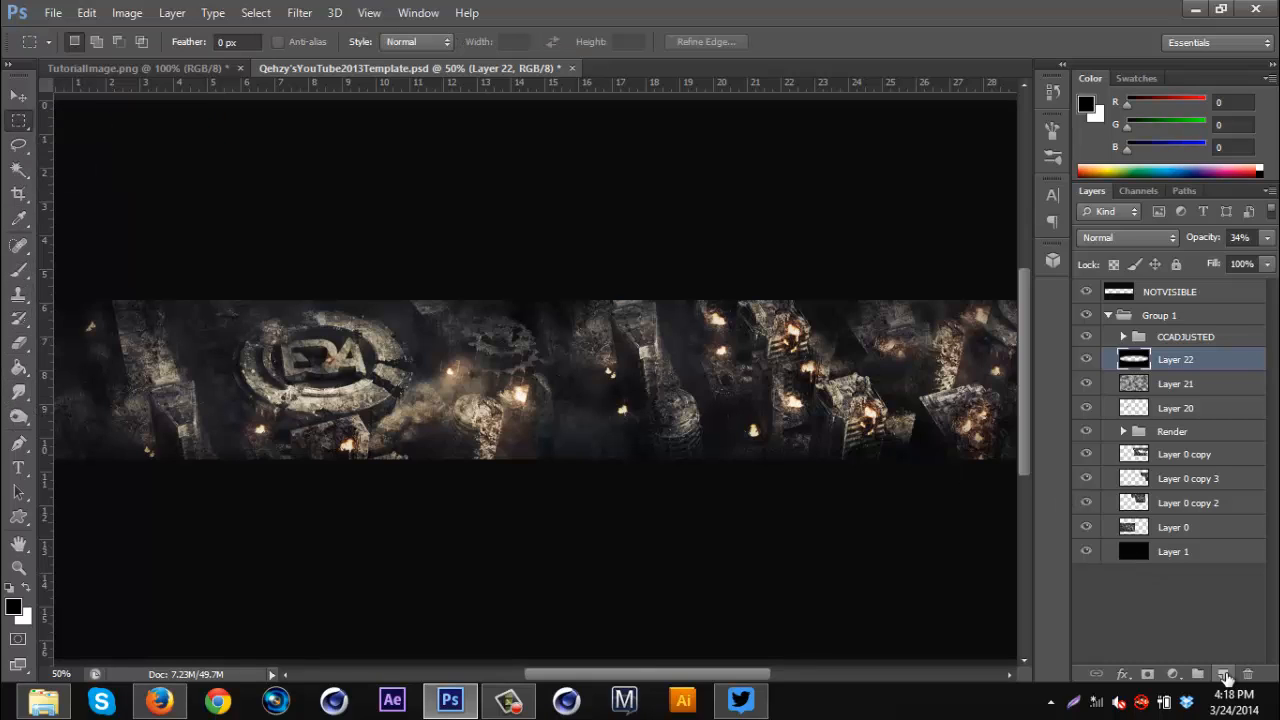
click(1222, 674)
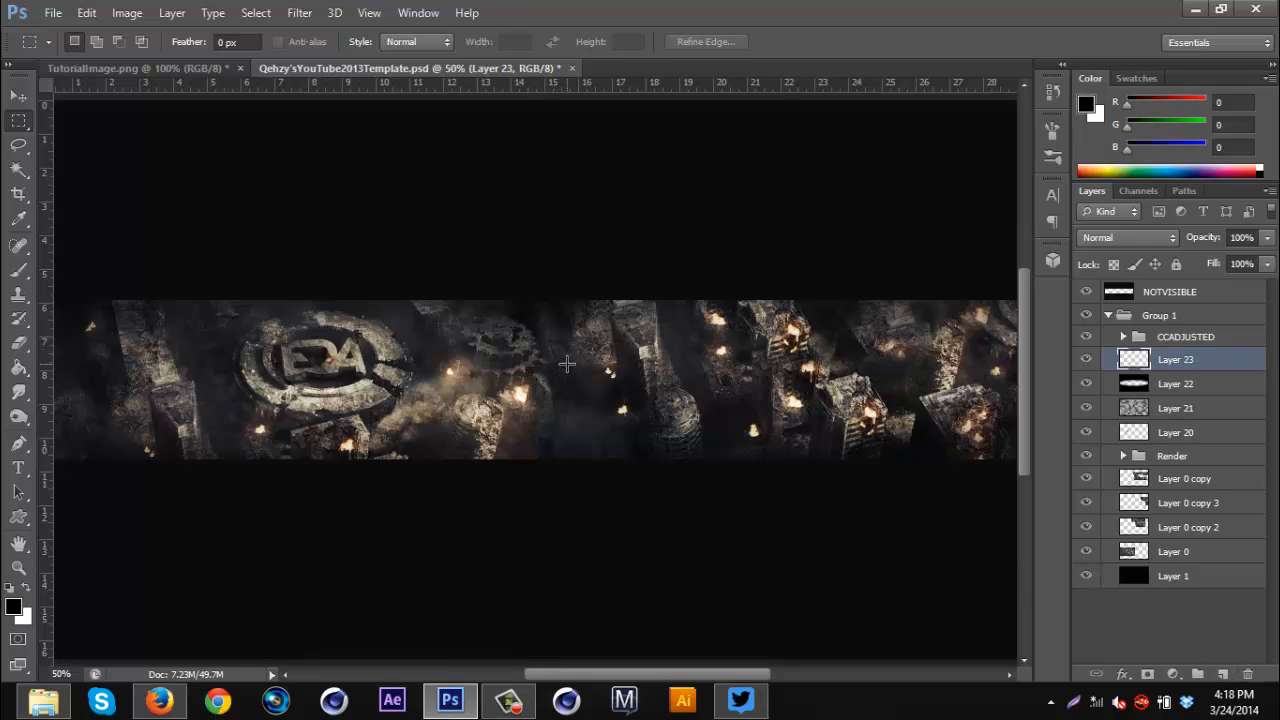
mouse_move(566, 365)
mouse_down()
mouse_move(810, 397)
mouse_move(810, 421)
mouse_up()
key(g)
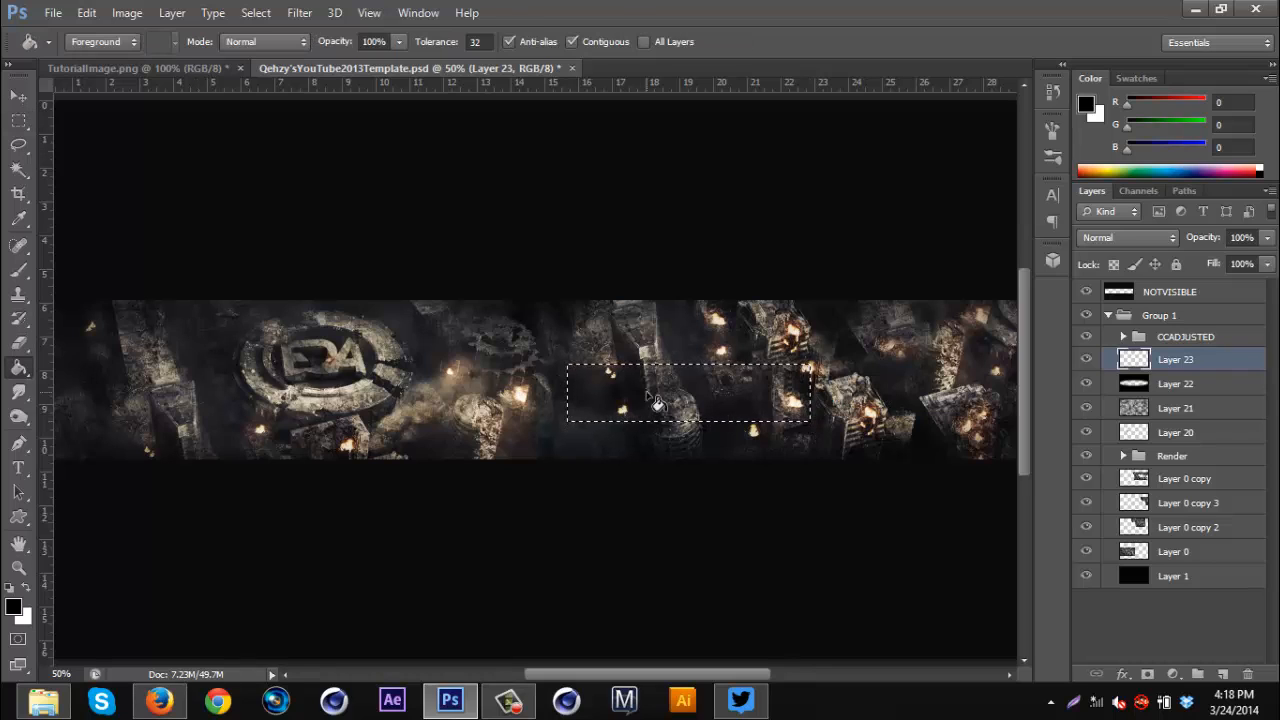
click(657, 403)
key(ctrl+d)
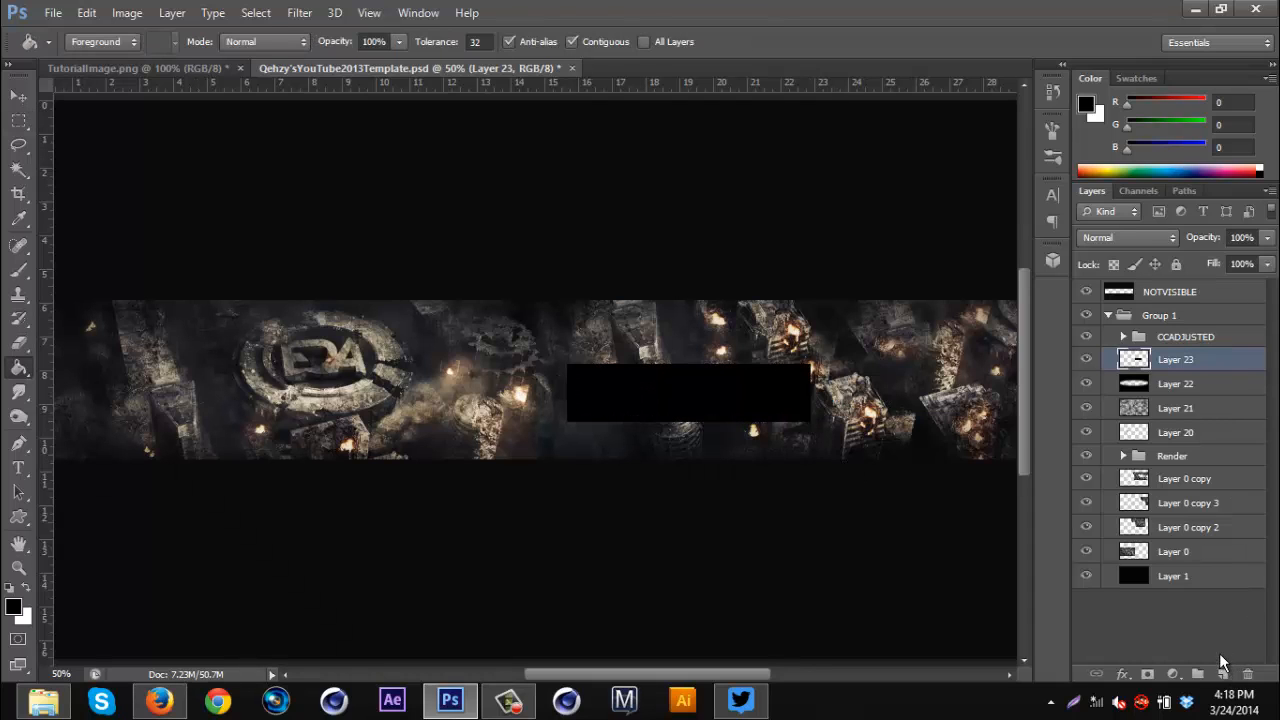
- Duplicate the black rectangle, nudge the copy left, and narrow it to about 7% width as a strip at the rectangle's left end
key(ctrl+j)
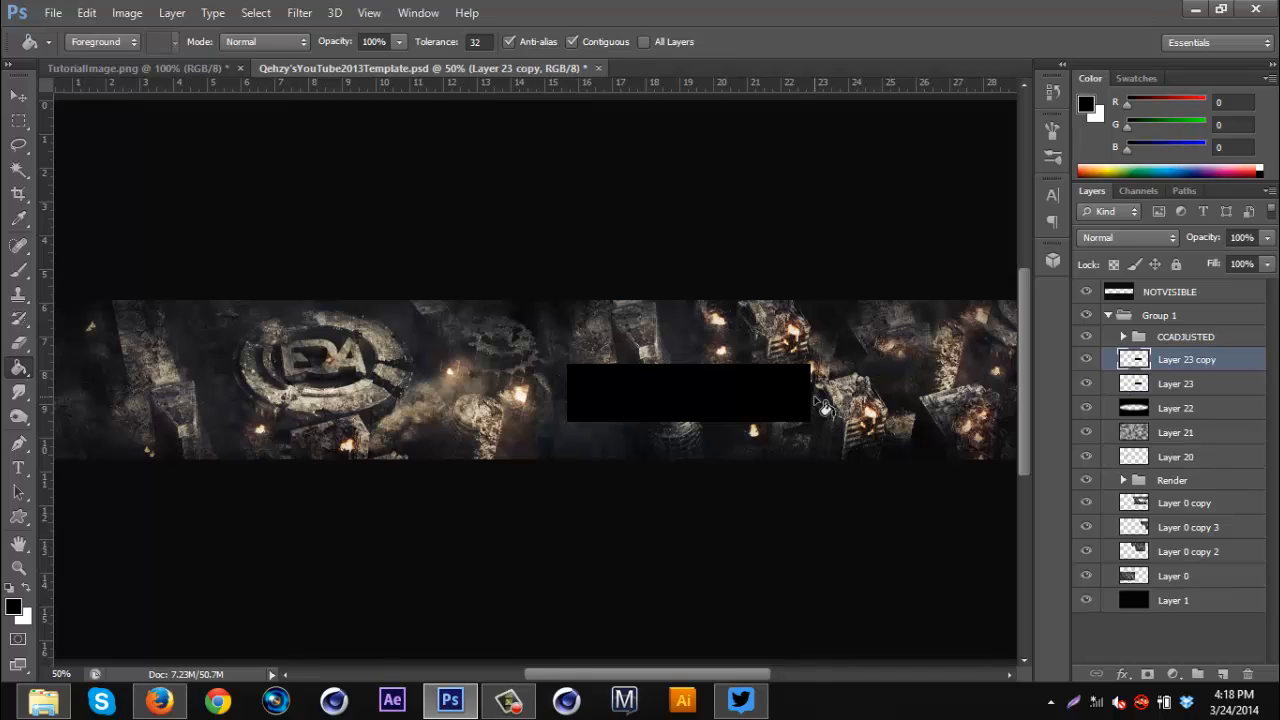
click(19, 97)
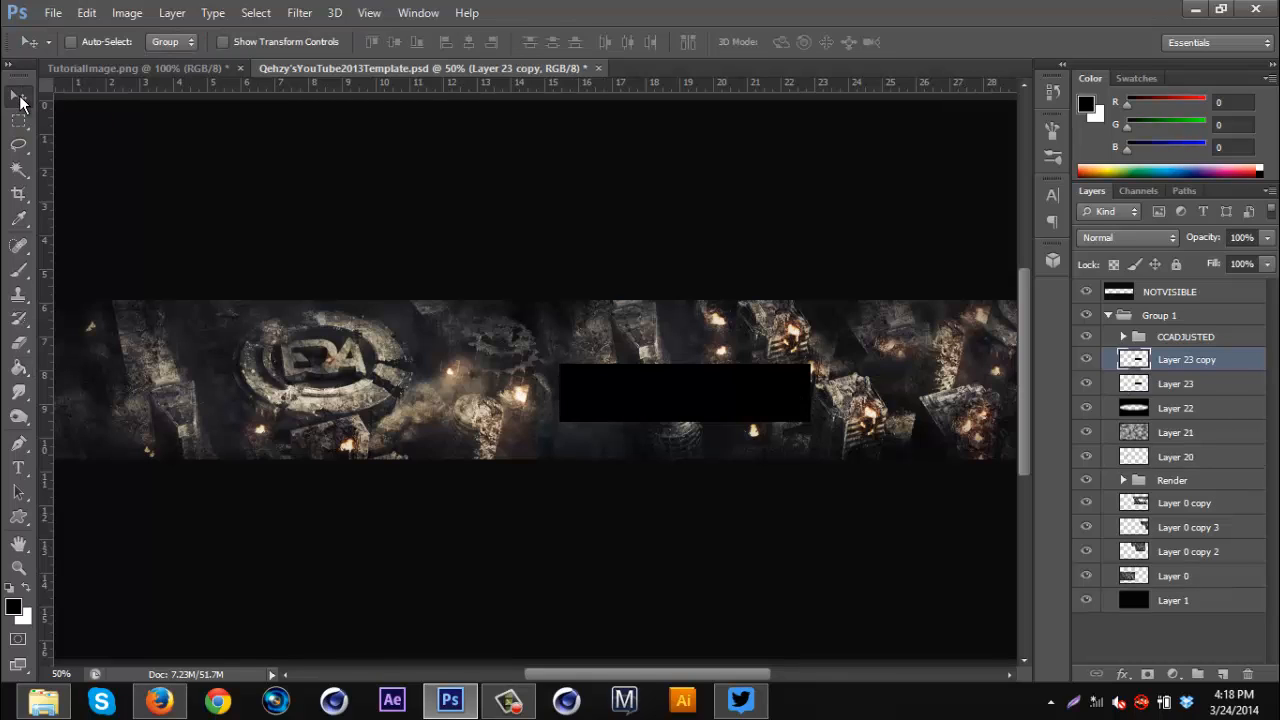
key(ctrl+t)
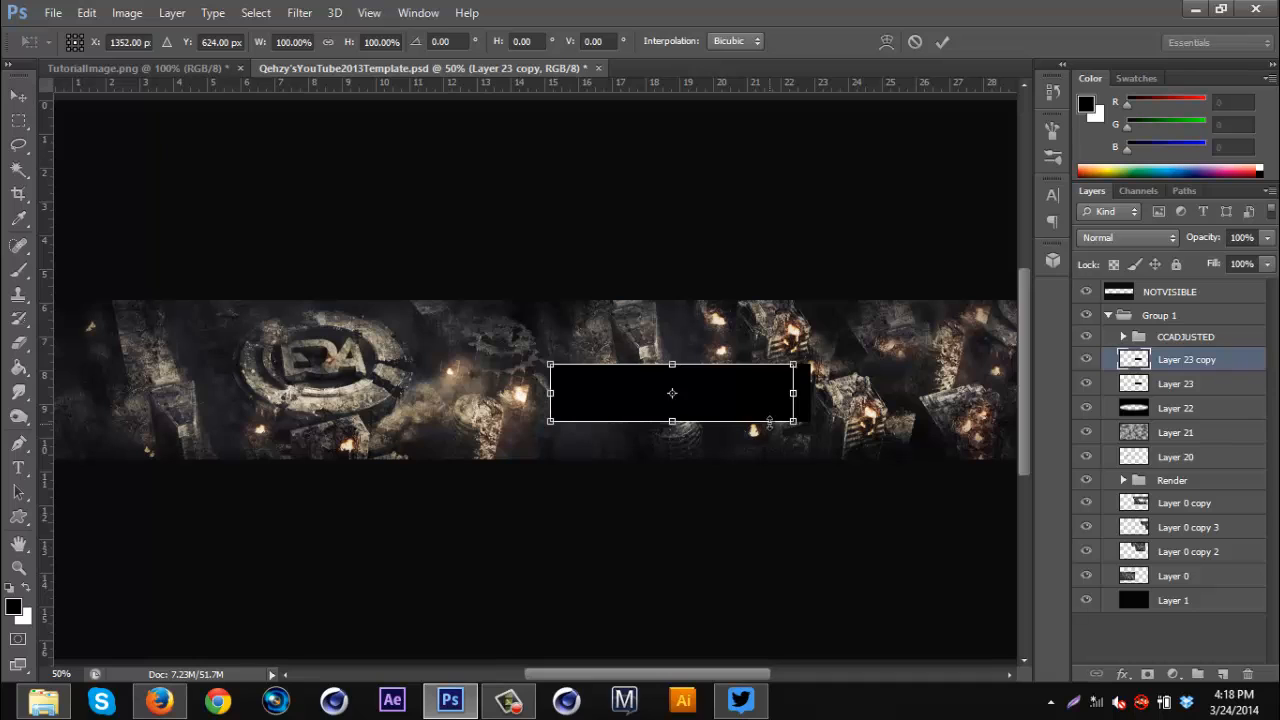
drag(795, 392, 565, 412)
- Pull the strip's two left corners inward to bevel that end, and narrow the beveled strip to about half its width
key(ctrl+1)
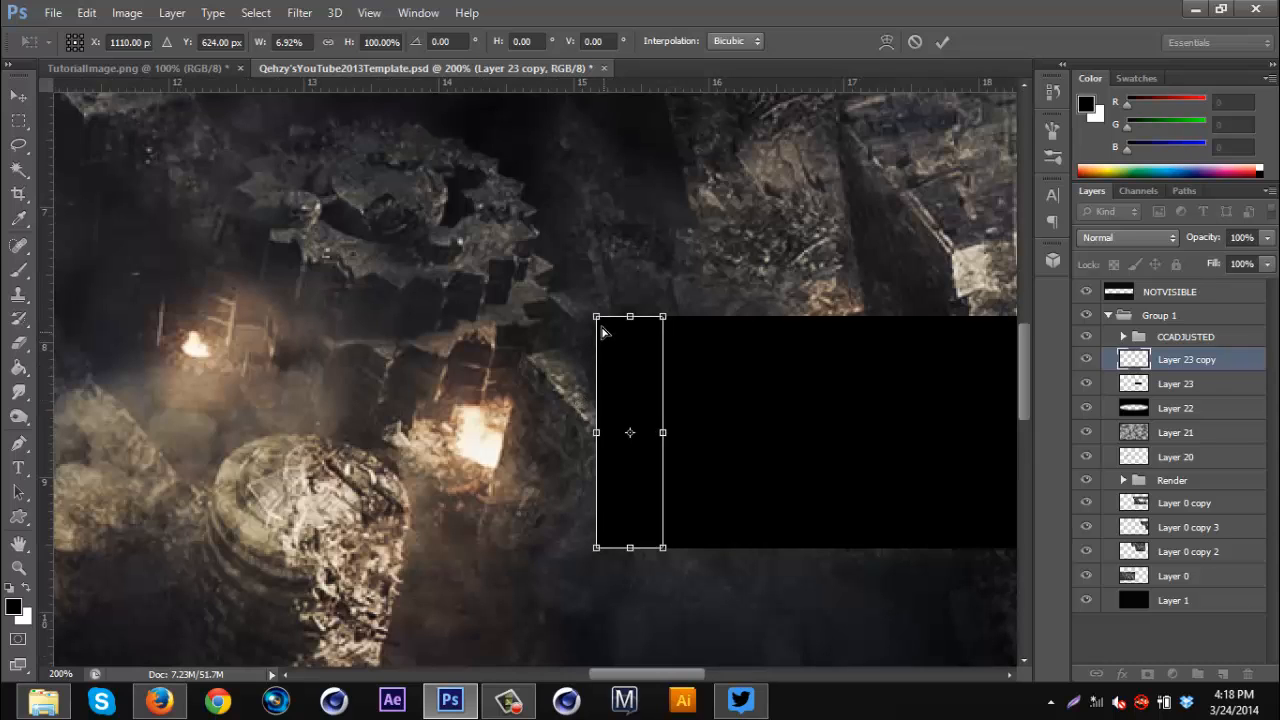
drag(597, 318, 600, 400)
drag(600, 553, 603, 495)
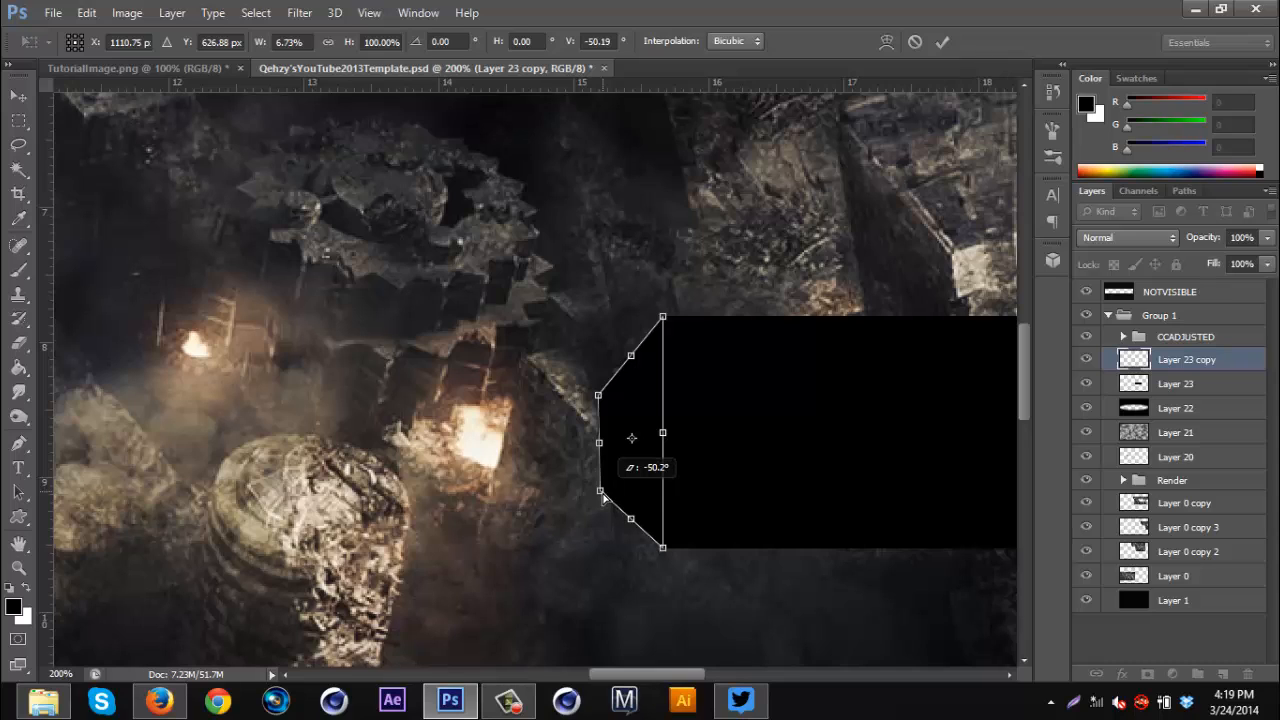
drag(603, 497, 602, 497)
key(Return)
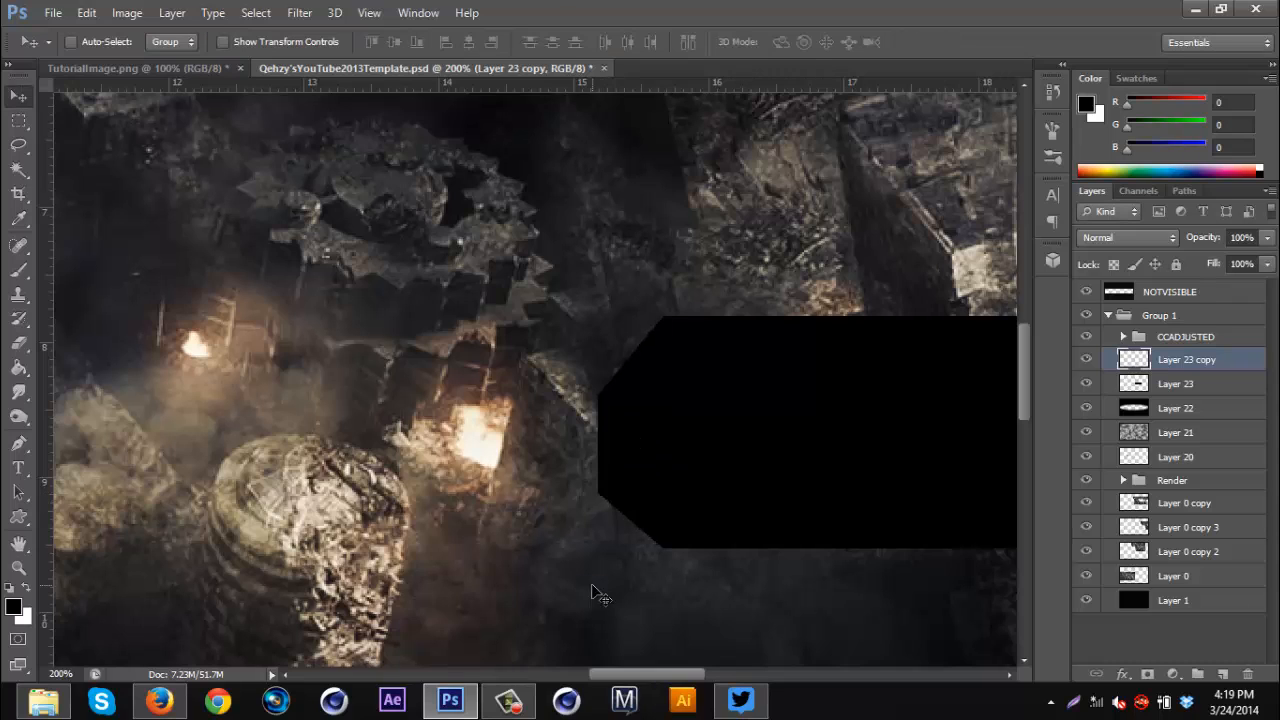
key(ctrl+t)
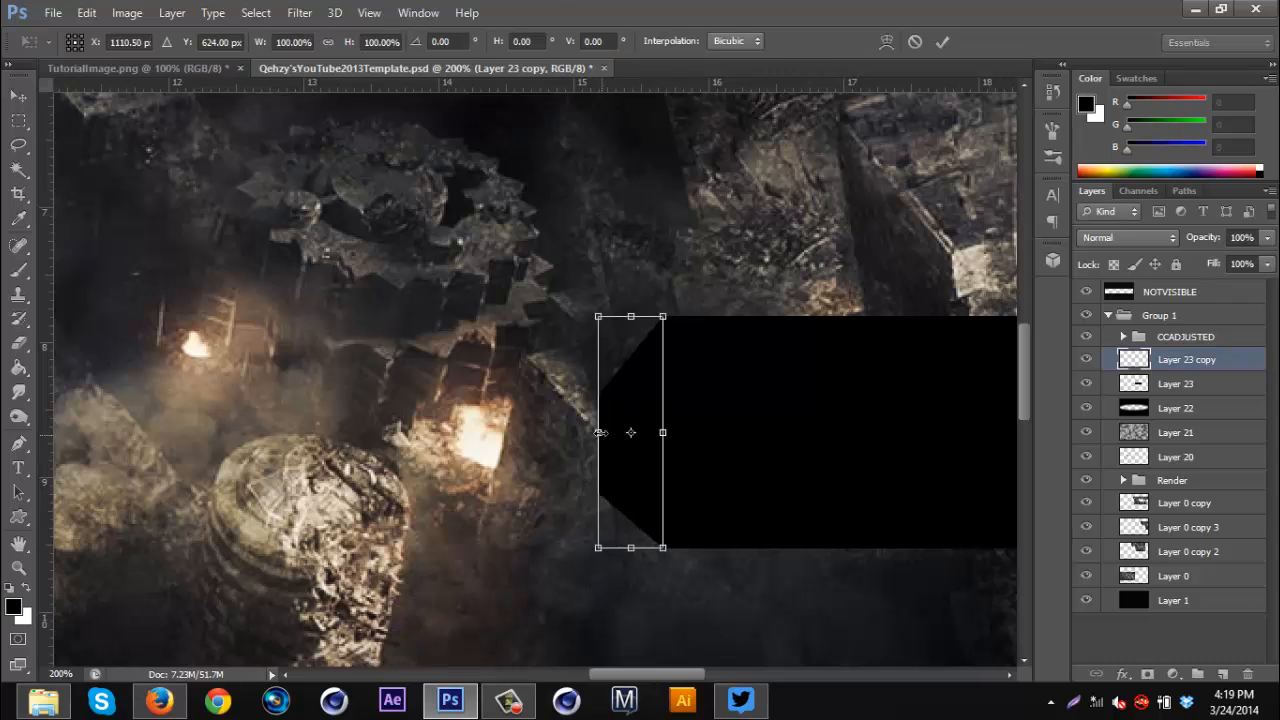
drag(608, 433, 632, 438)
key(Return)
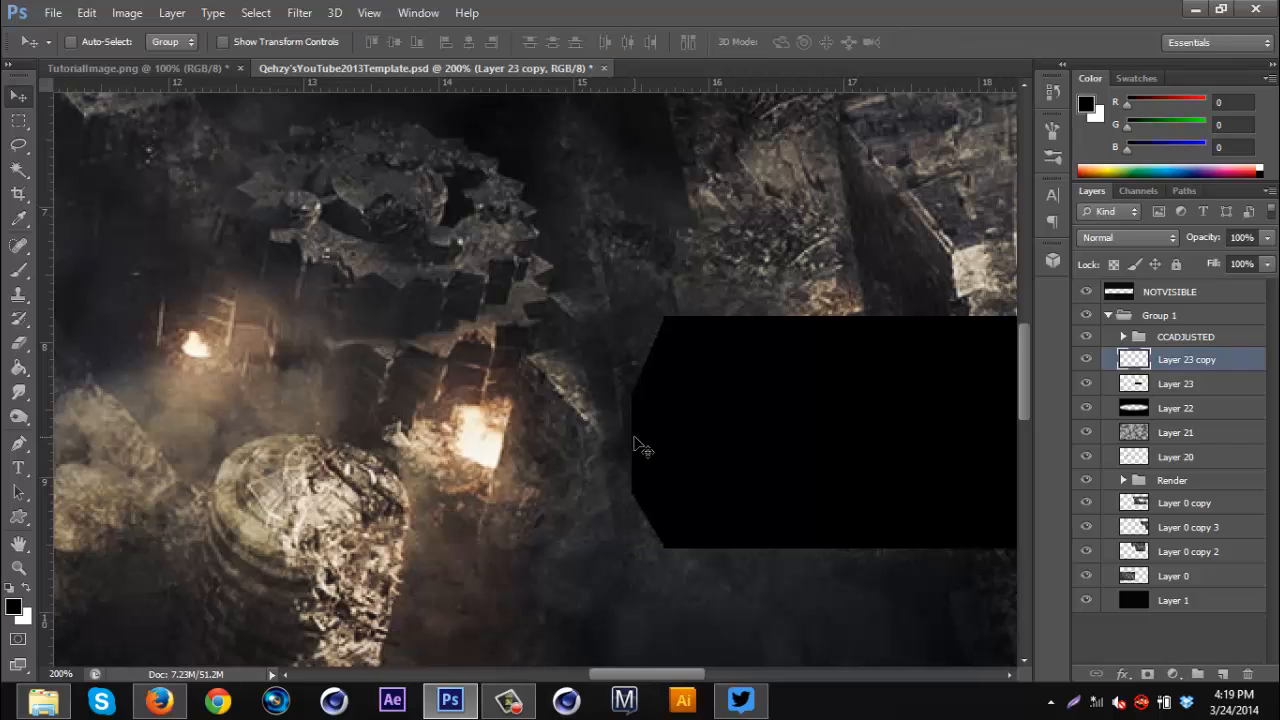
- Duplicate the beveled end piece, flip the copy horizontally, and move it to the black rectangle's right end
key(ctrl+minus)
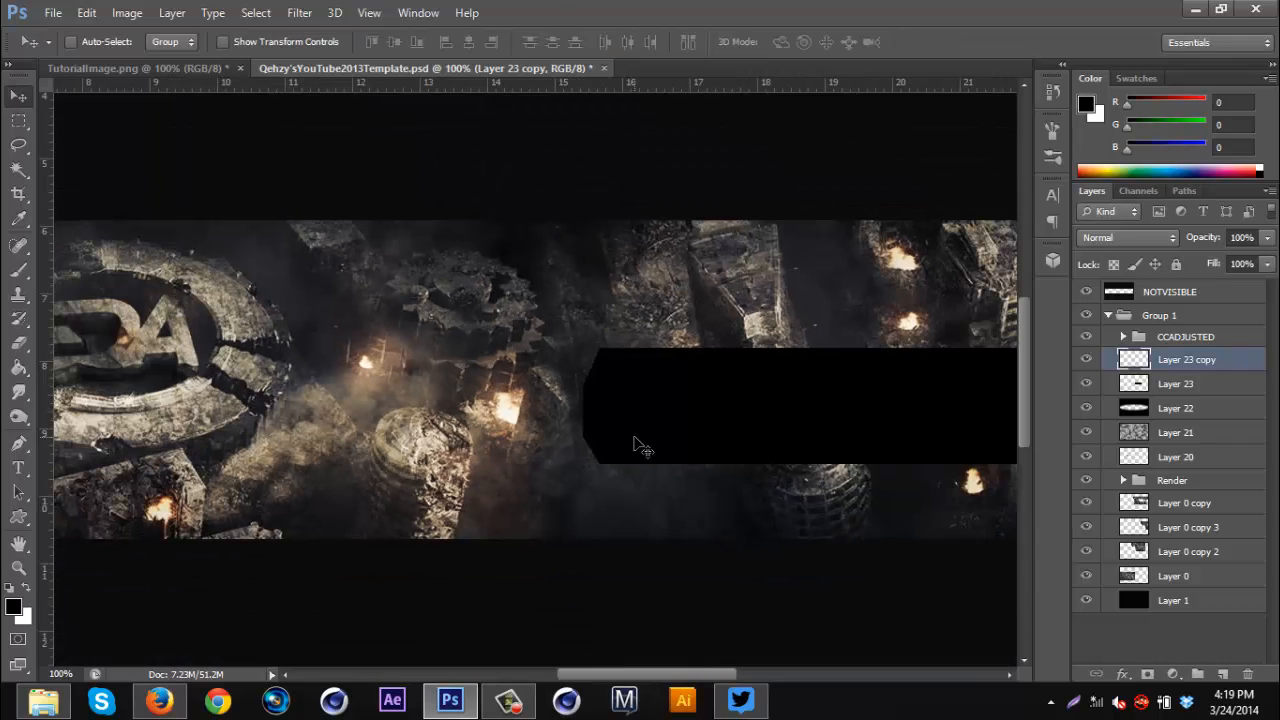
key(ctrl+minus)
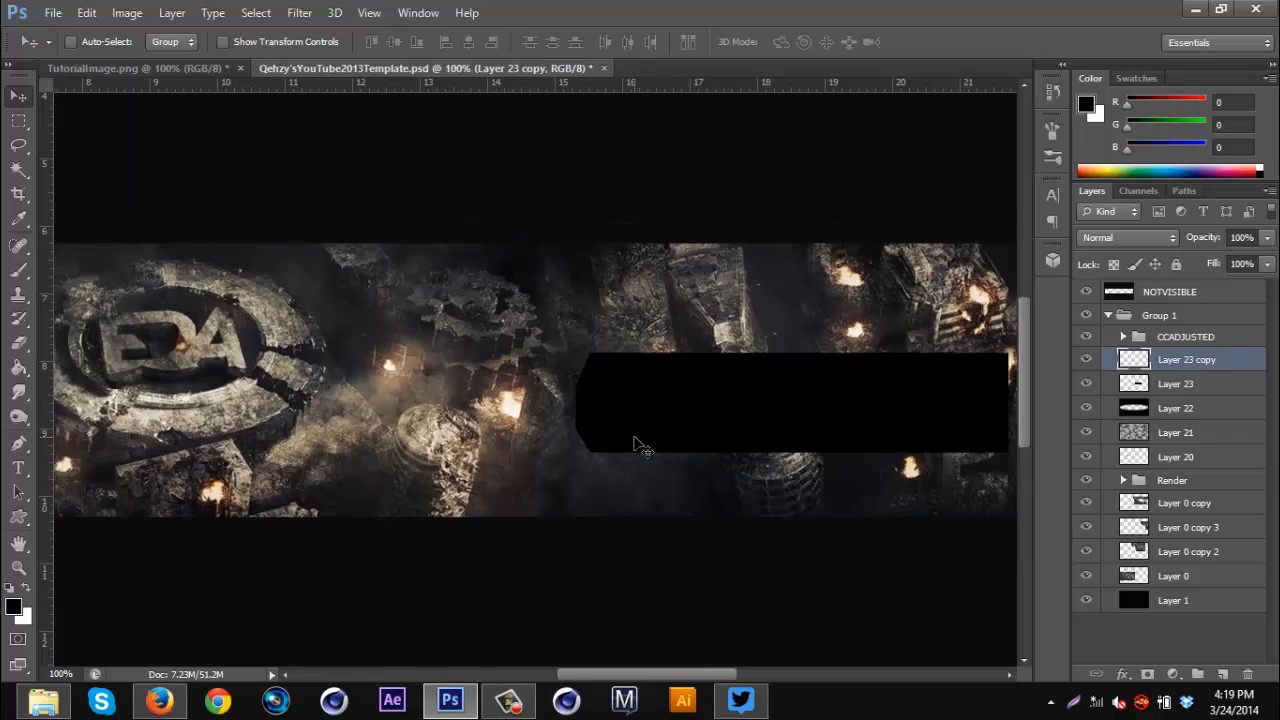
key(ctrl+j)
key(ctrl+t)
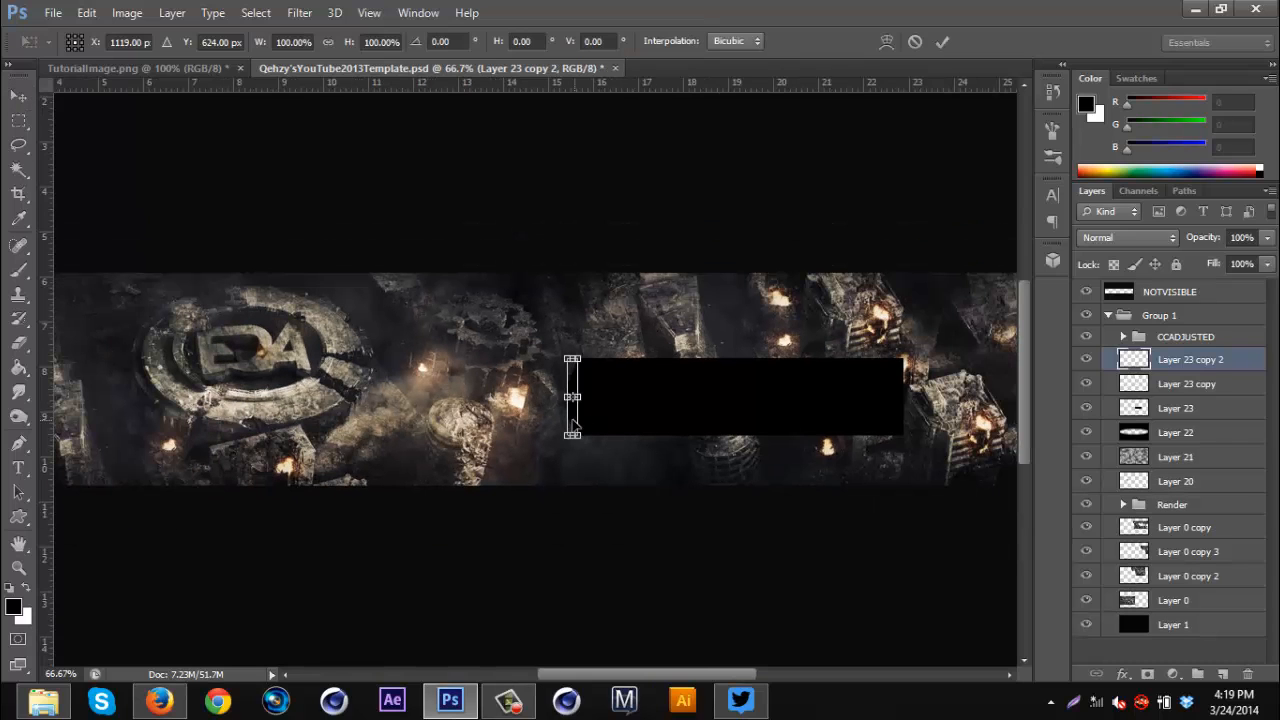
right_click(572, 430)
click(622, 386)
key(Return)
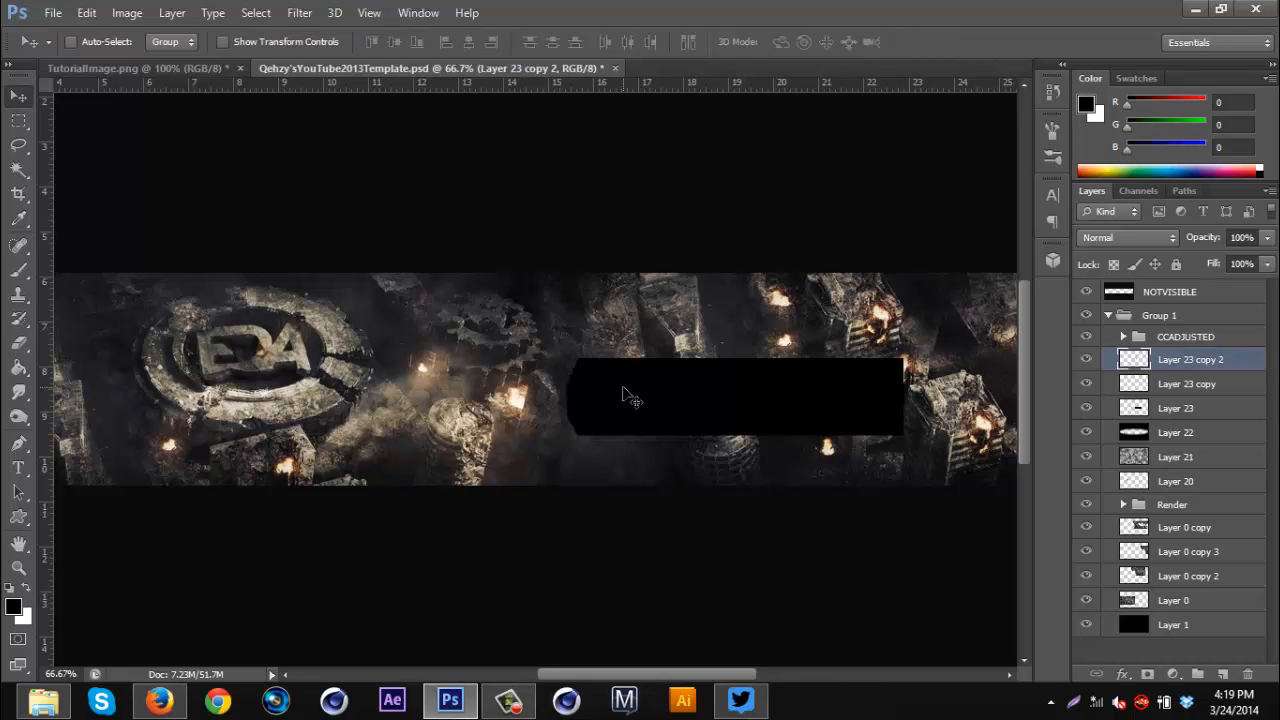
drag(622, 396, 892, 395)
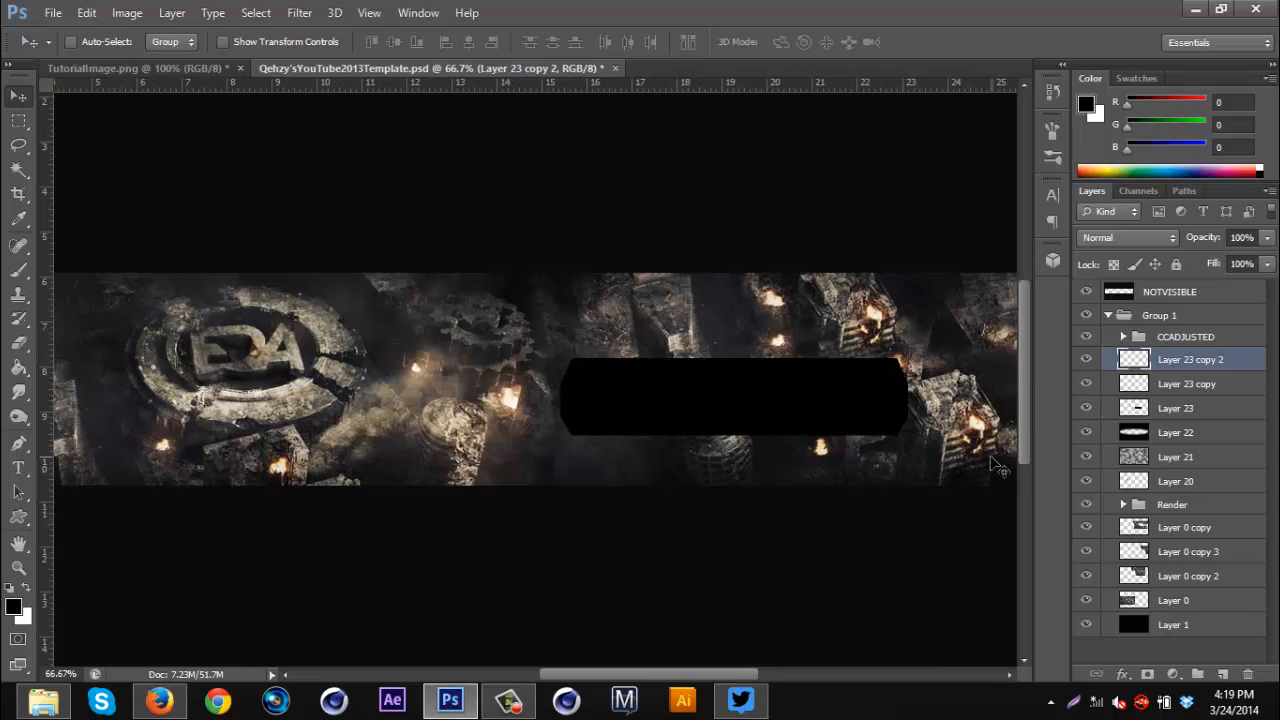
scroll(755, 455, right, 3)
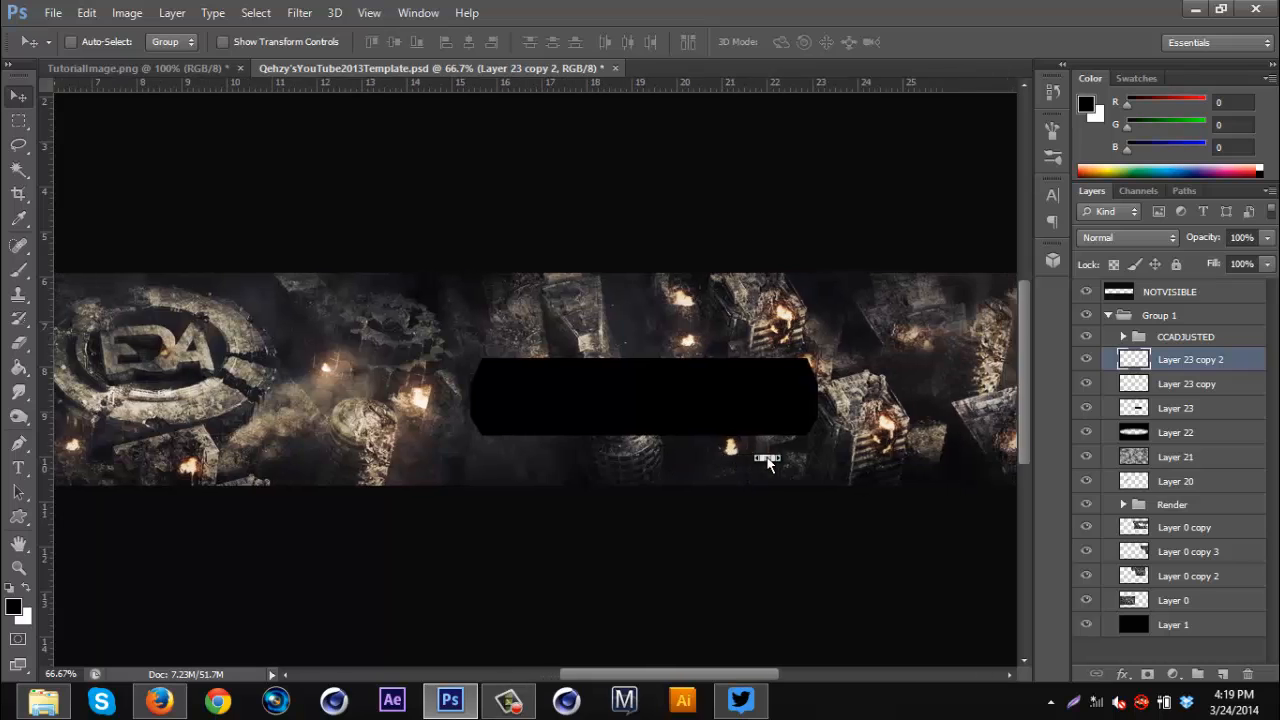
key(ctrl+plus)
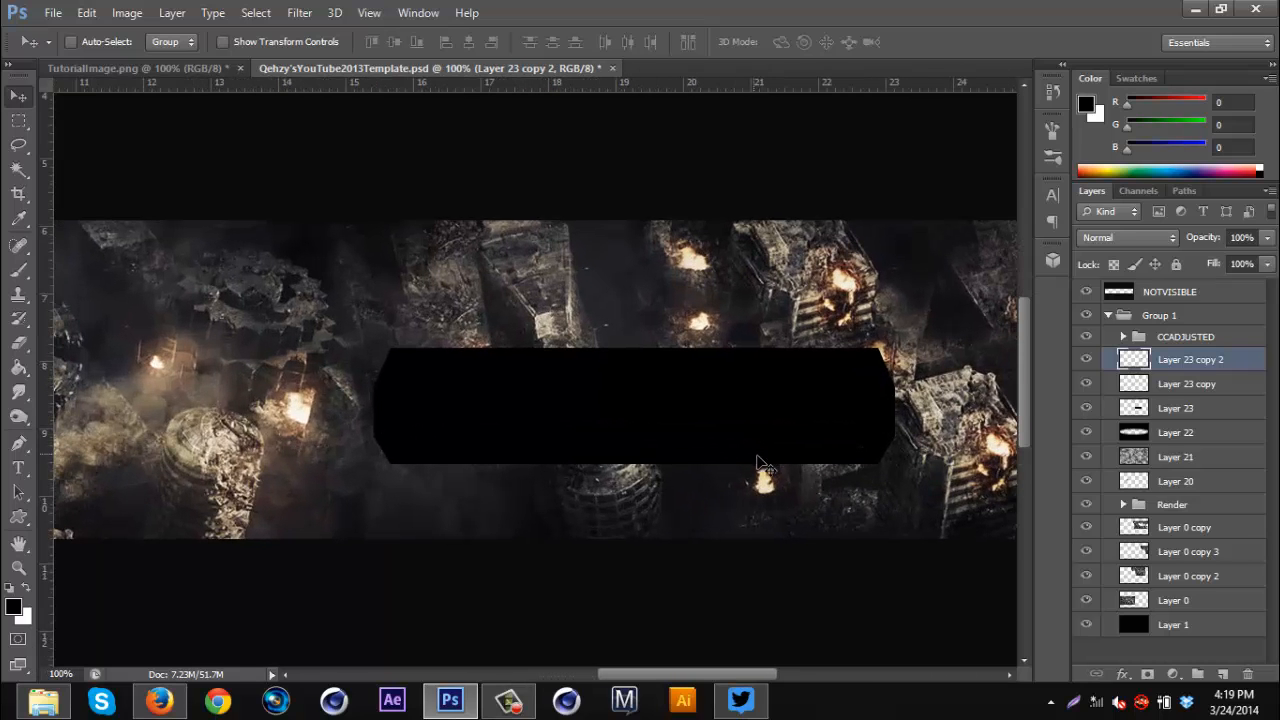
scroll(821, 515, right, 2)
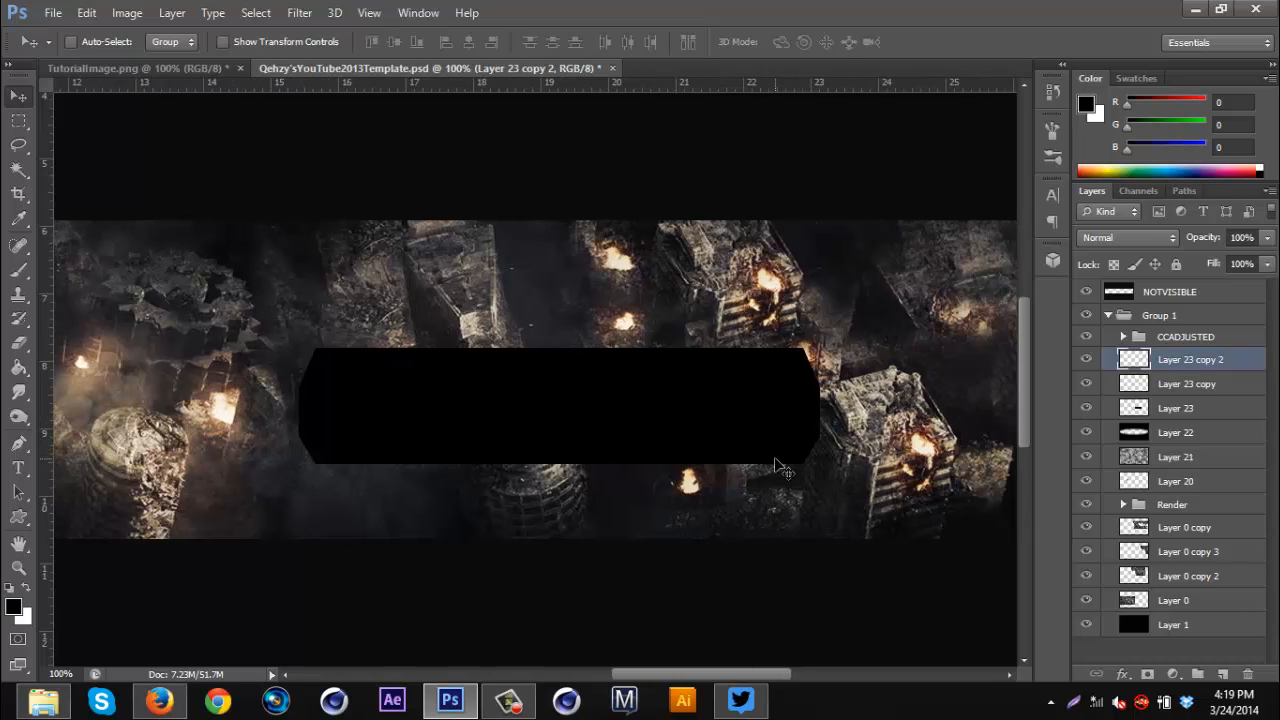
key(ctrl+minus)
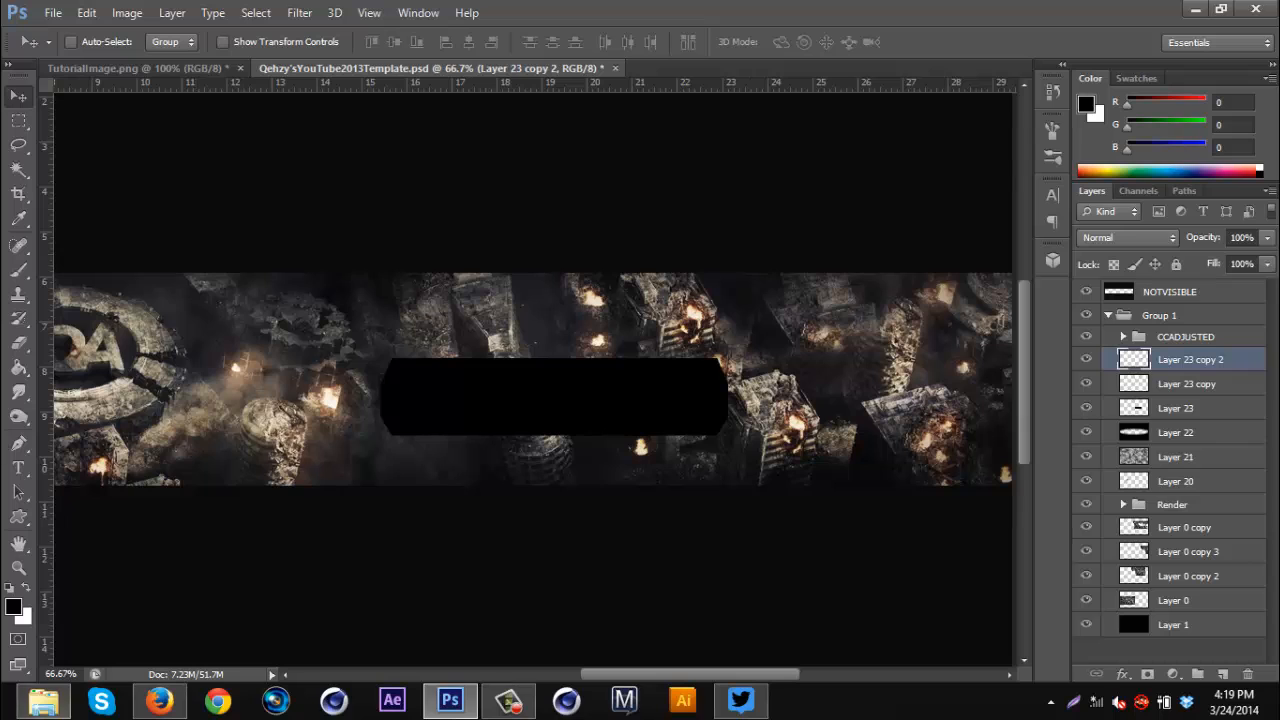
- Open the Qehzy2DPack file from the GFXpack folder in File Explorer and hide the 435524 stock layer
click(43, 701)
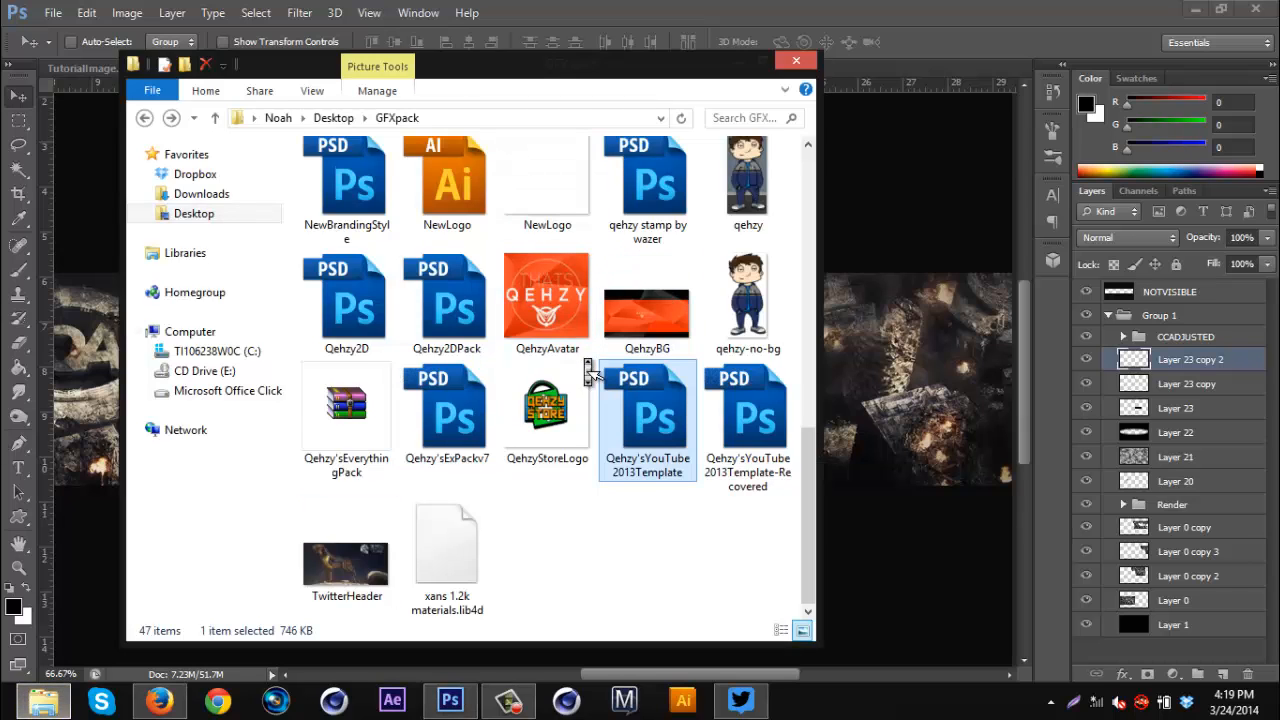
scroll(590, 372, up, 2)
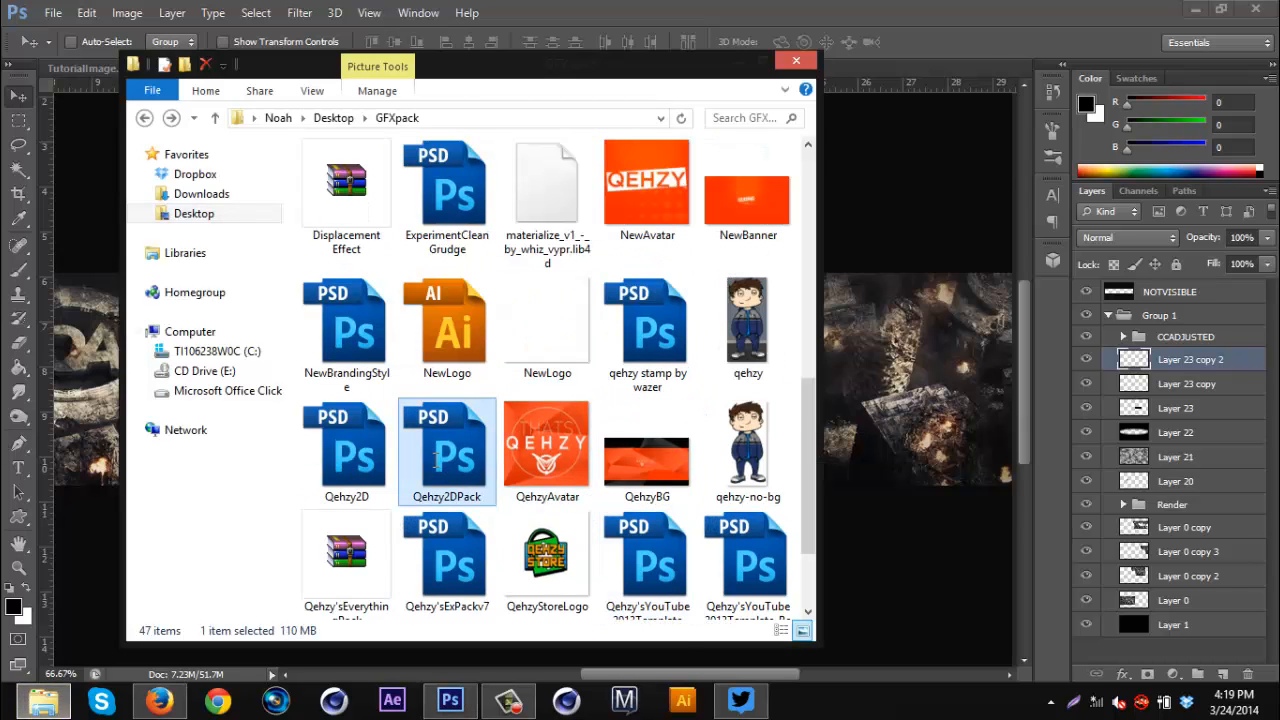
double_click(436, 462)
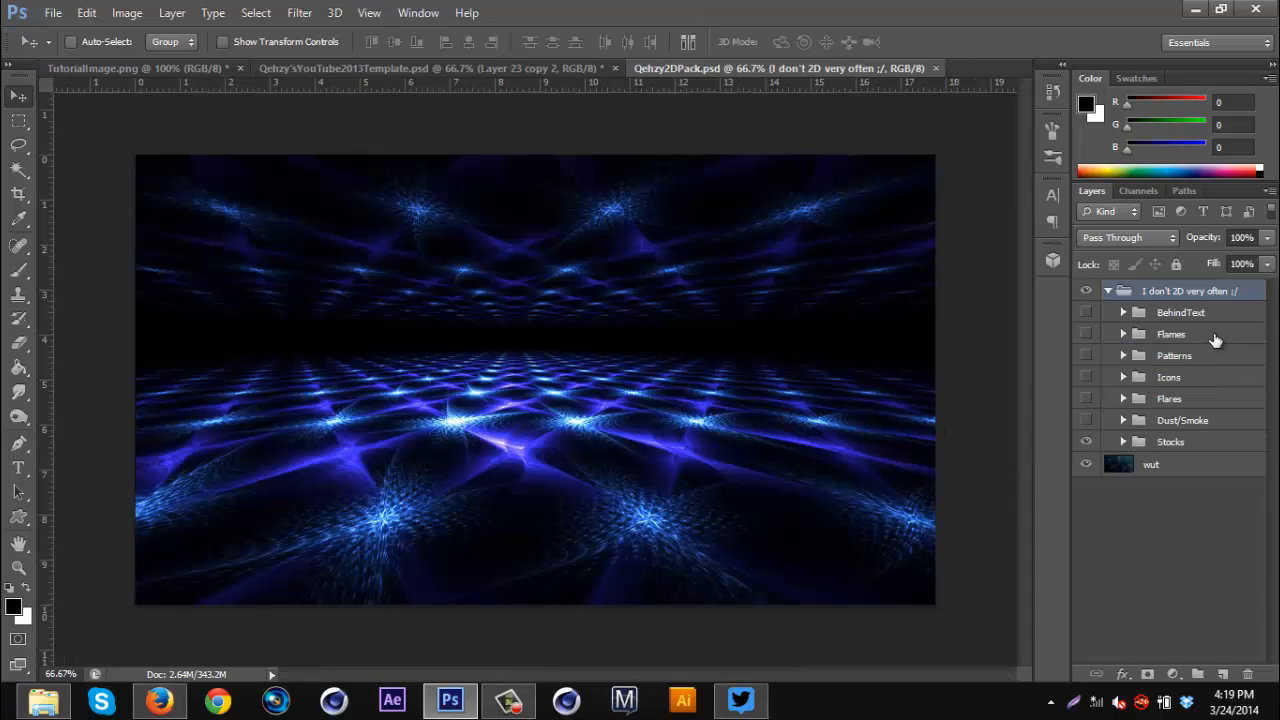
click(1123, 442)
click(1087, 463)
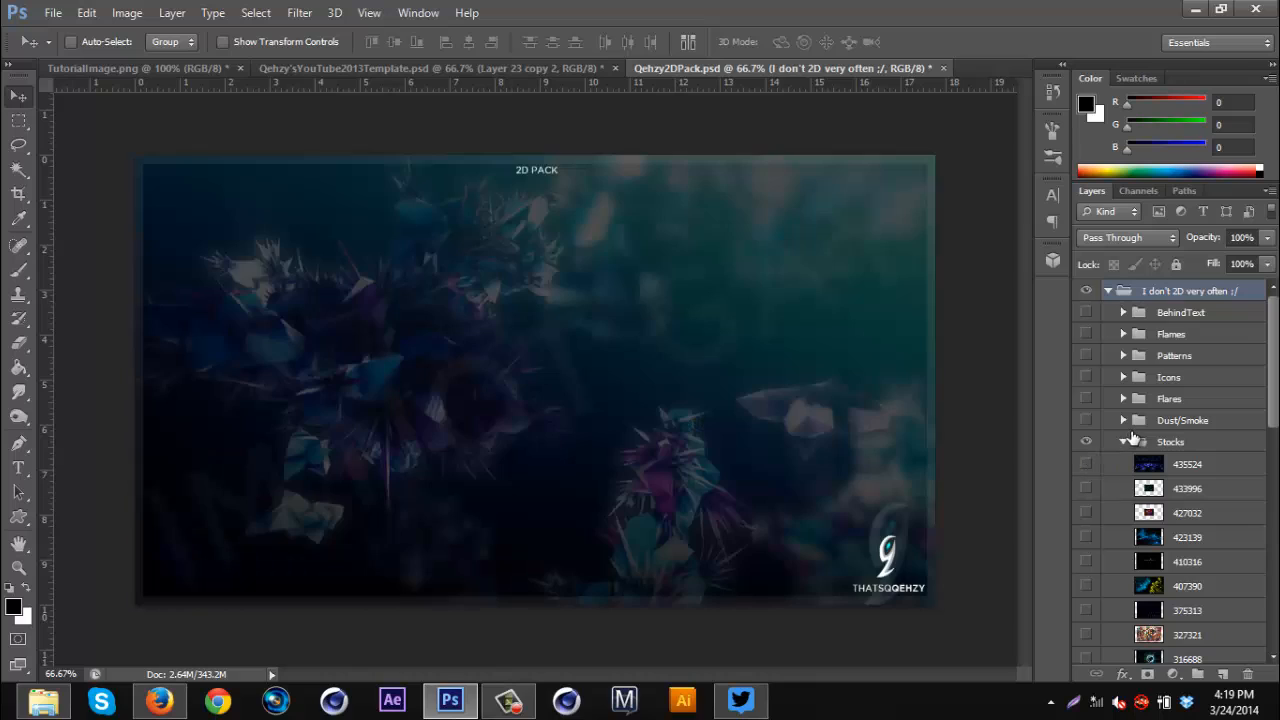
click(1123, 442)
- Show the BehindText group, hide its shape 3, and copy the black bar from layer 1 into the YouTube template document
click(1122, 312)
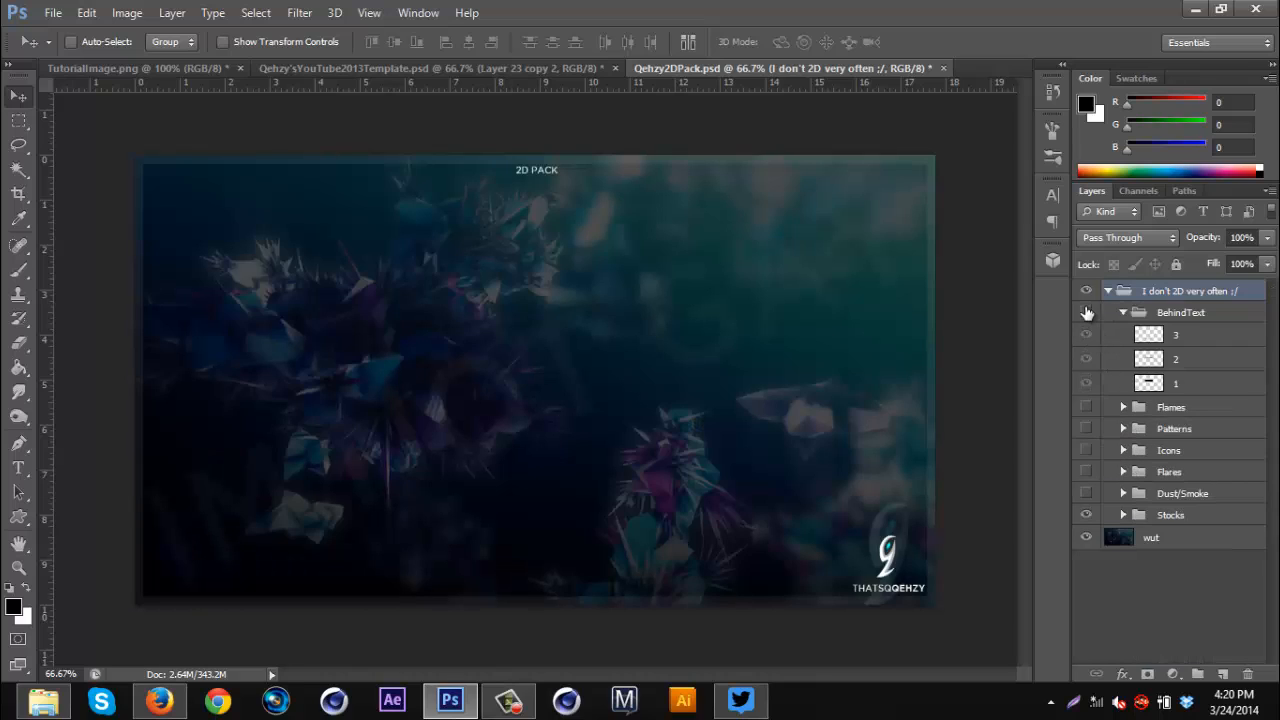
click(1086, 313)
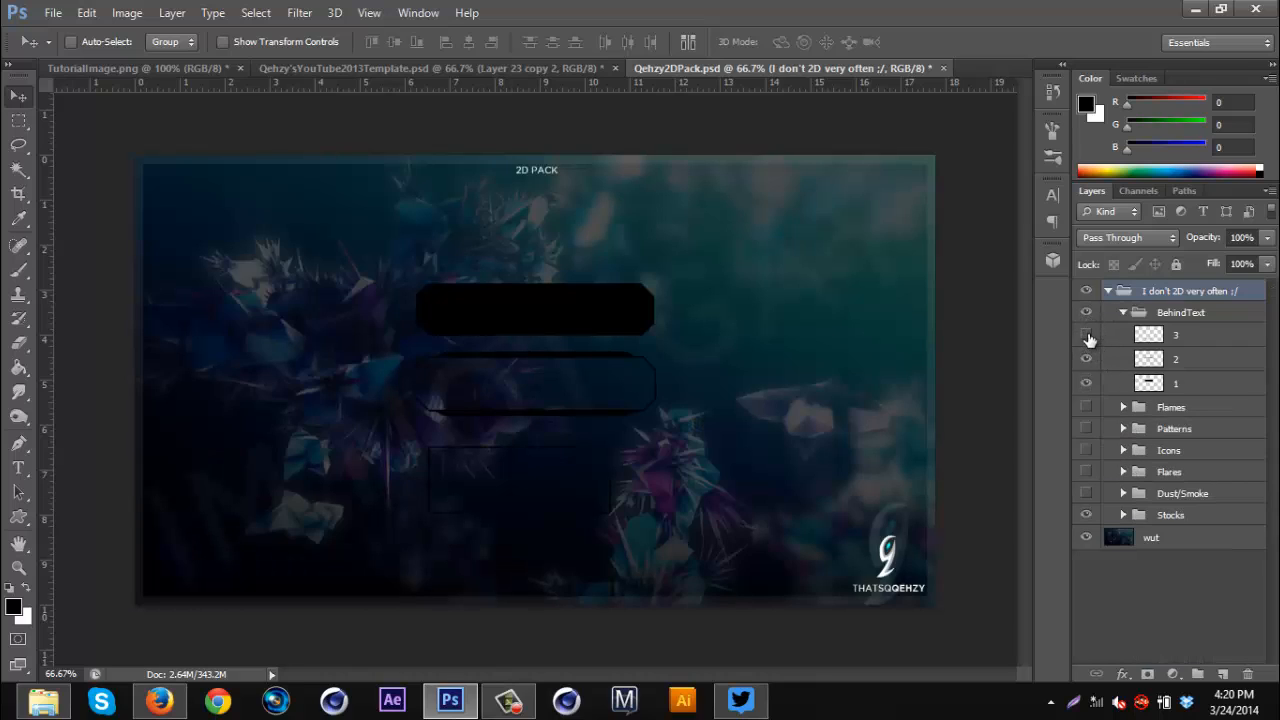
click(1087, 335)
click(1086, 358)
click(1086, 358)
click(1178, 385)
drag(606, 351, 566, 447)
- Delete Layer 23 and its two copies that make up the hand-made black bar
click(1199, 389)
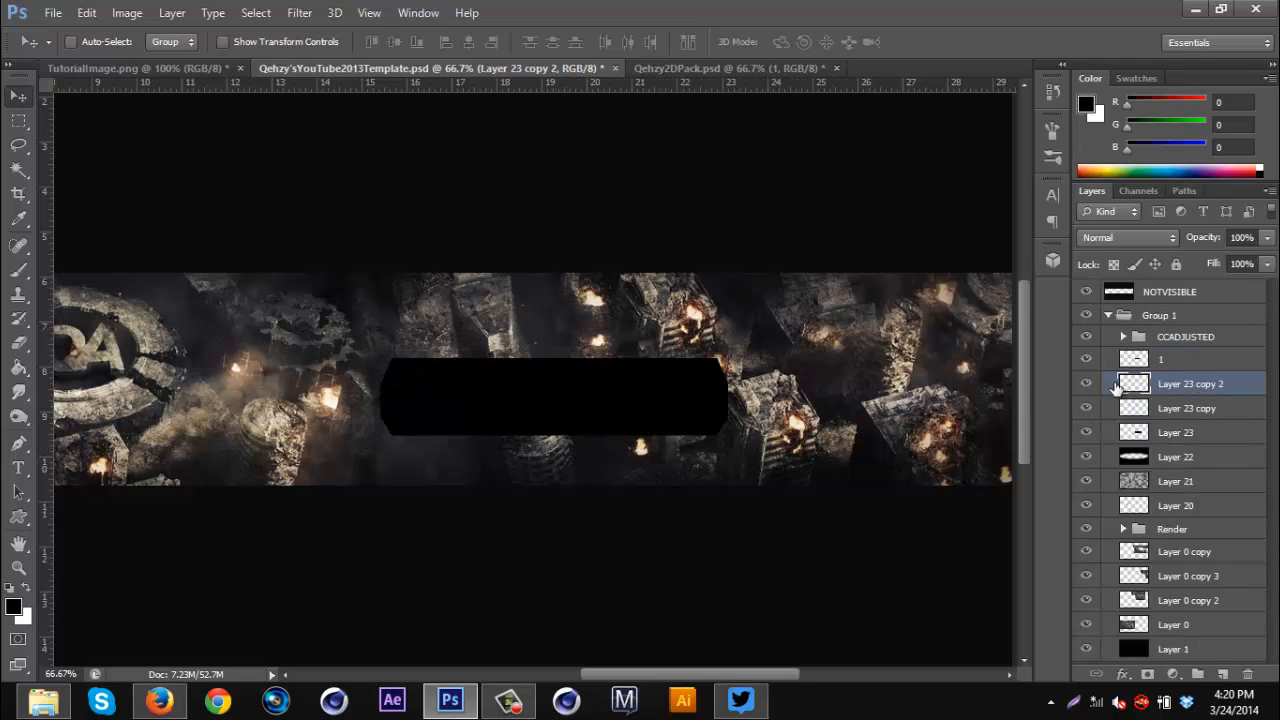
click(1088, 385)
click(1088, 385)
click(1178, 406)
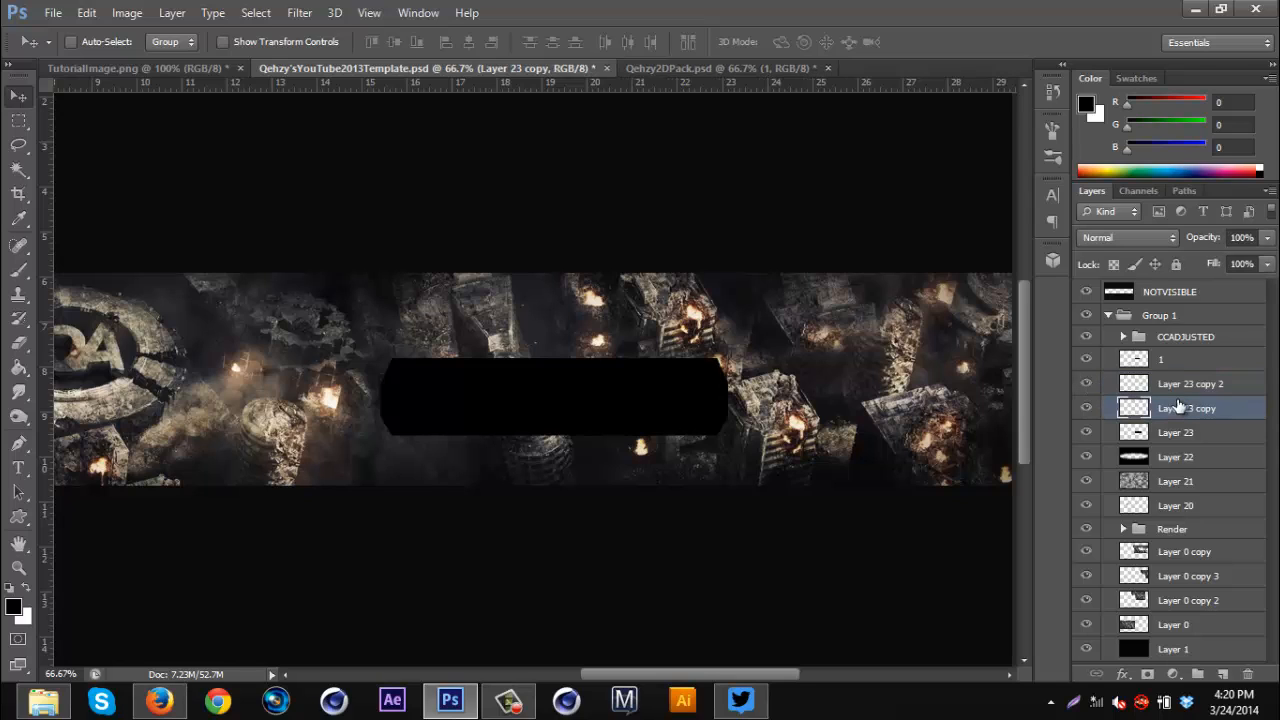
click(1179, 391)
shift+click(1175, 432)
key(Delete)
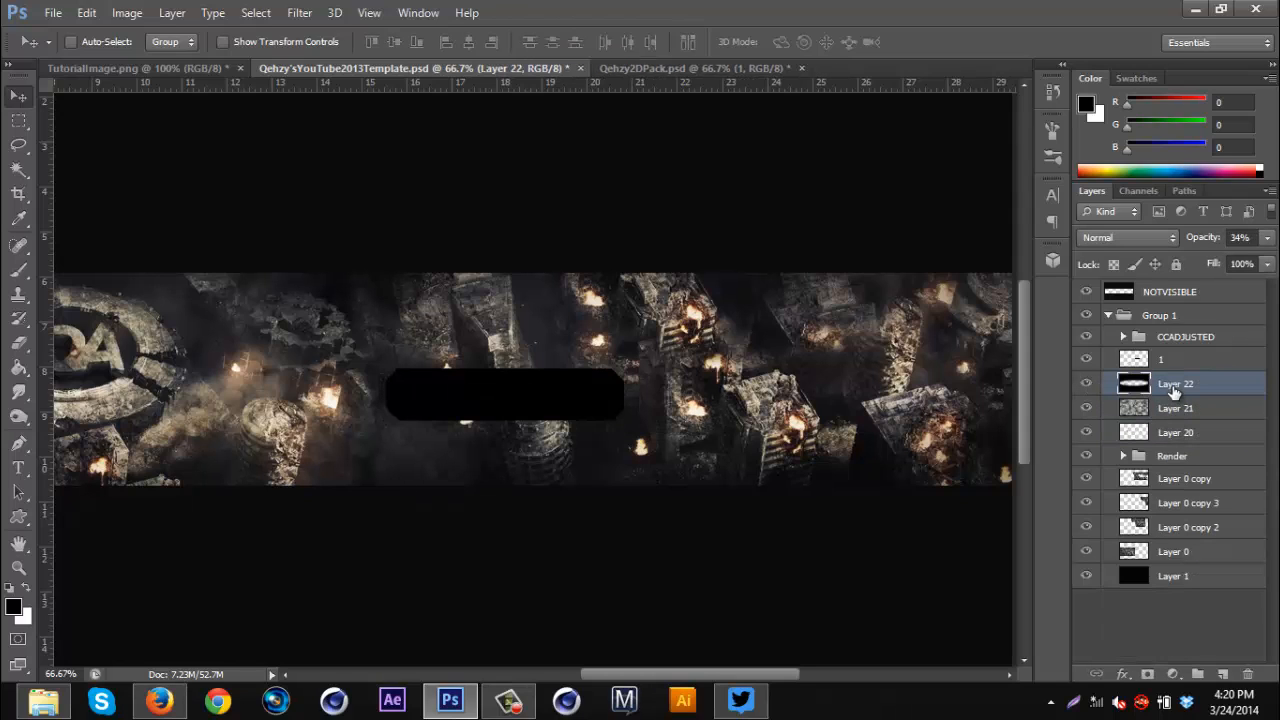
- Move the black bar on layer 1 toward the banner's right half and enlarge it with Free Transform
click(1173, 362)
drag(626, 410, 718, 451)
key(ctrl+t)
key(Return)
key(ctrl+z)
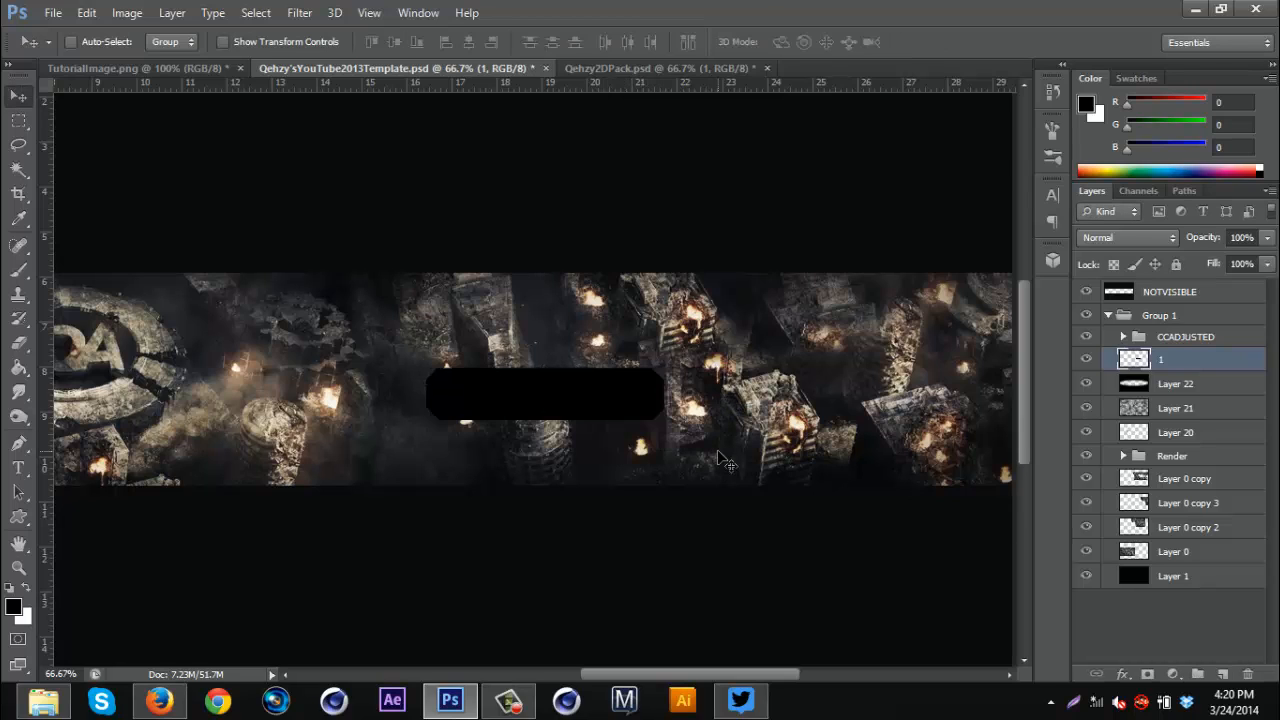
key(ctrl+t)
drag(662, 418, 715, 393)
key(Return)
key(ctrl+minus)
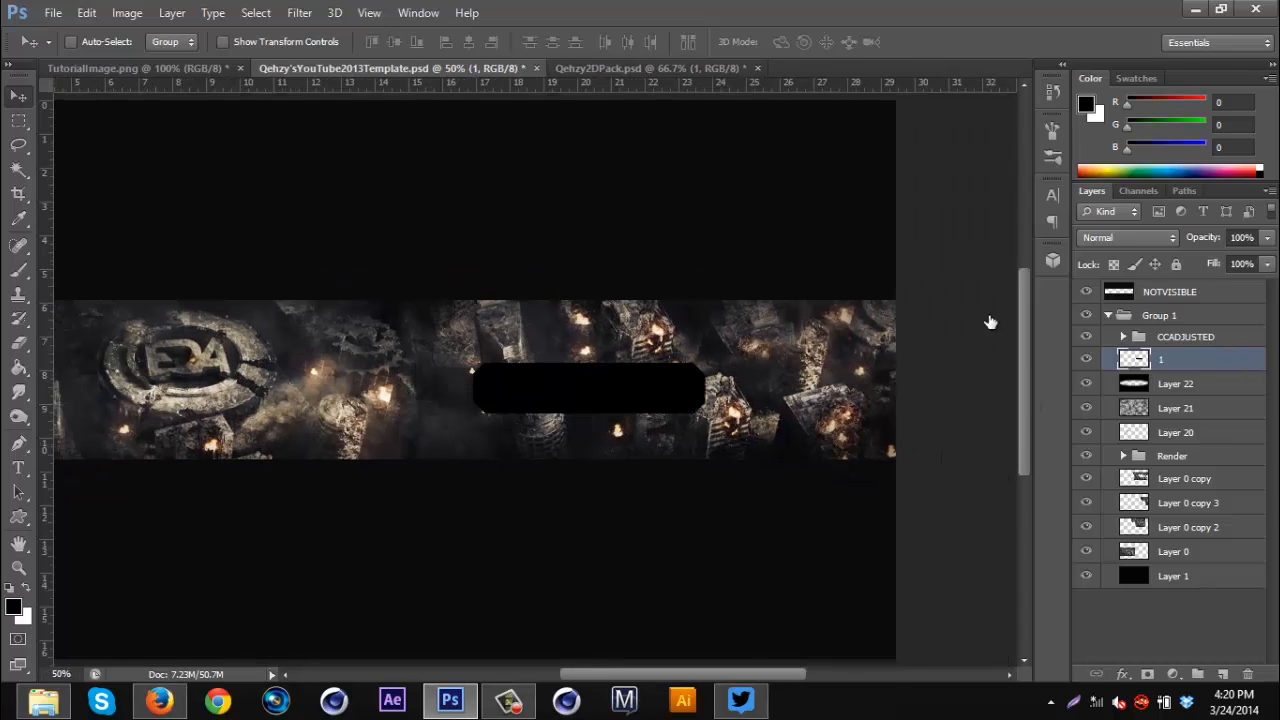
- Add a white (#ffffff) outside stroke of 1 px at 100% opacity to the bar on layer 1
click(709, 278)
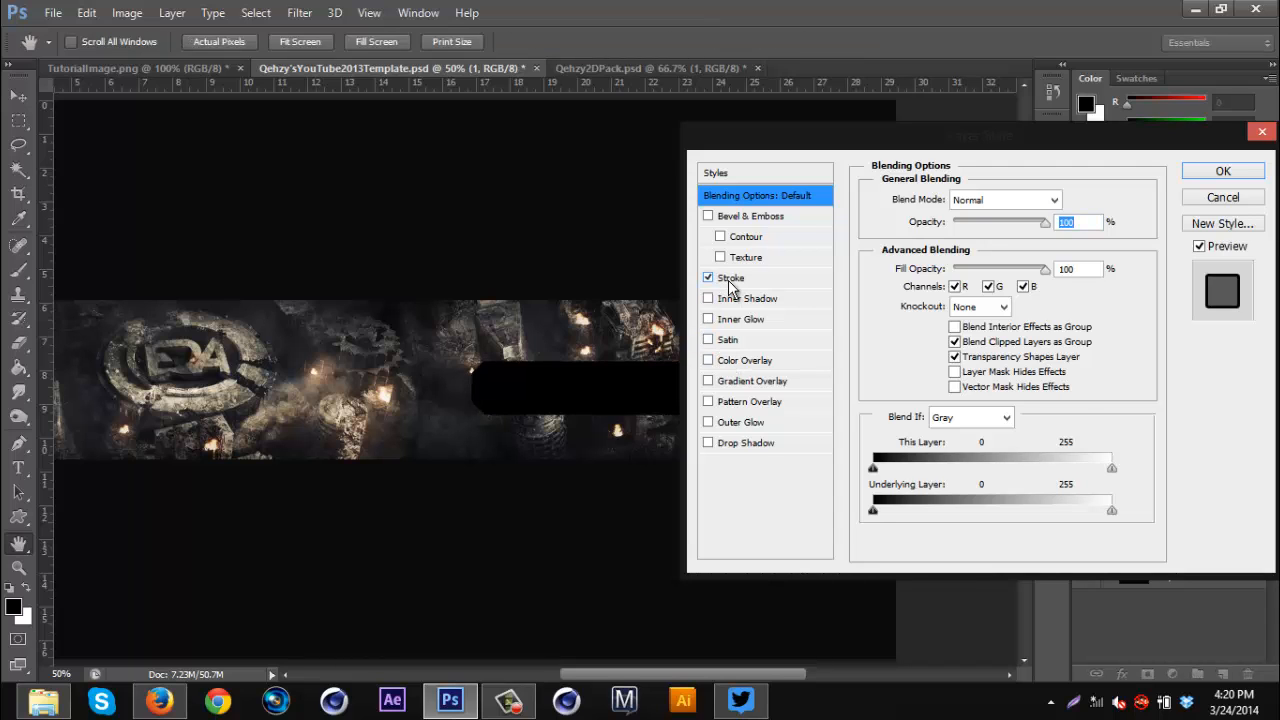
click(730, 279)
click(920, 329)
click(820, 198)
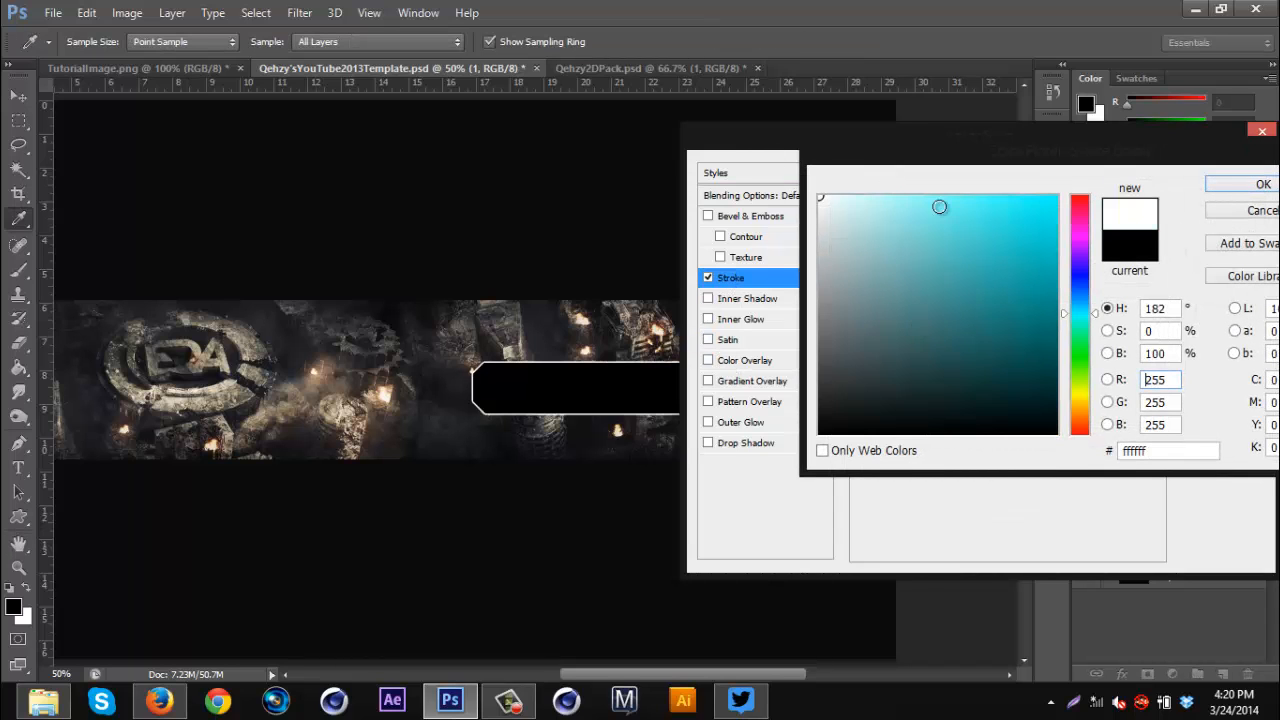
click(1238, 186)
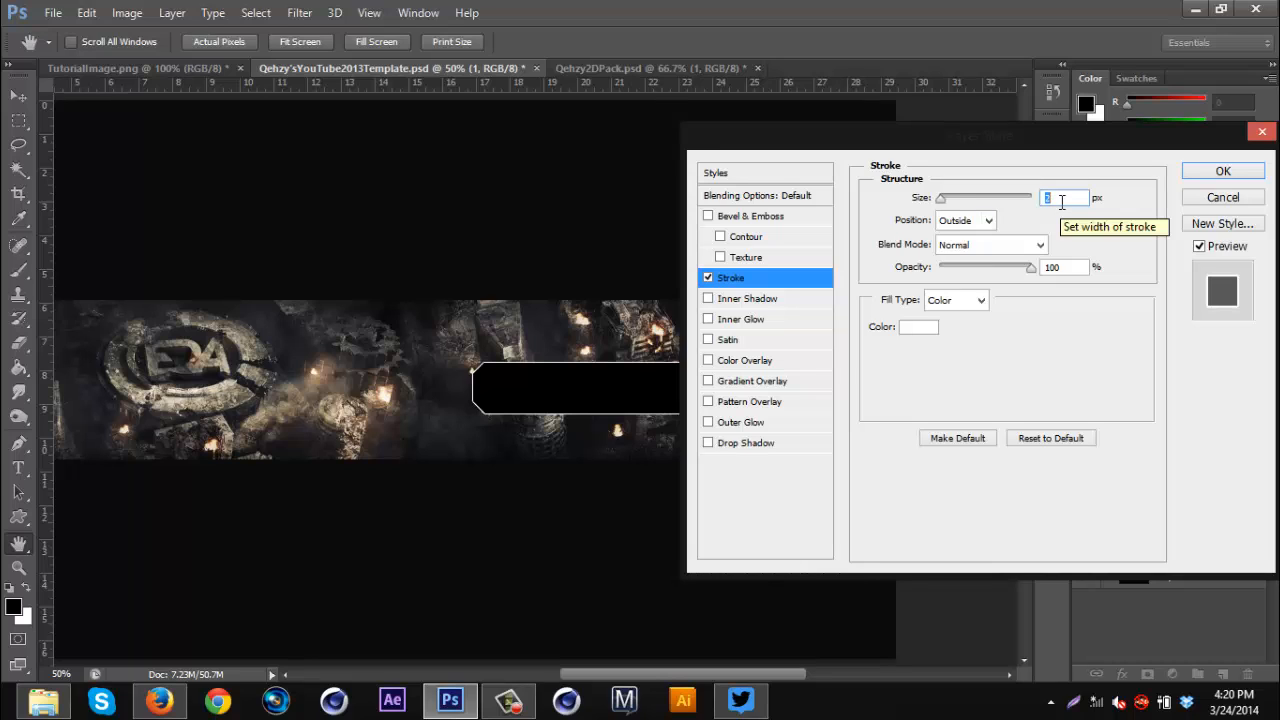
text(2)
mouse_move(1029, 269)
mouse_down()
mouse_move(988, 277)
mouse_move(1058, 272)
mouse_up()
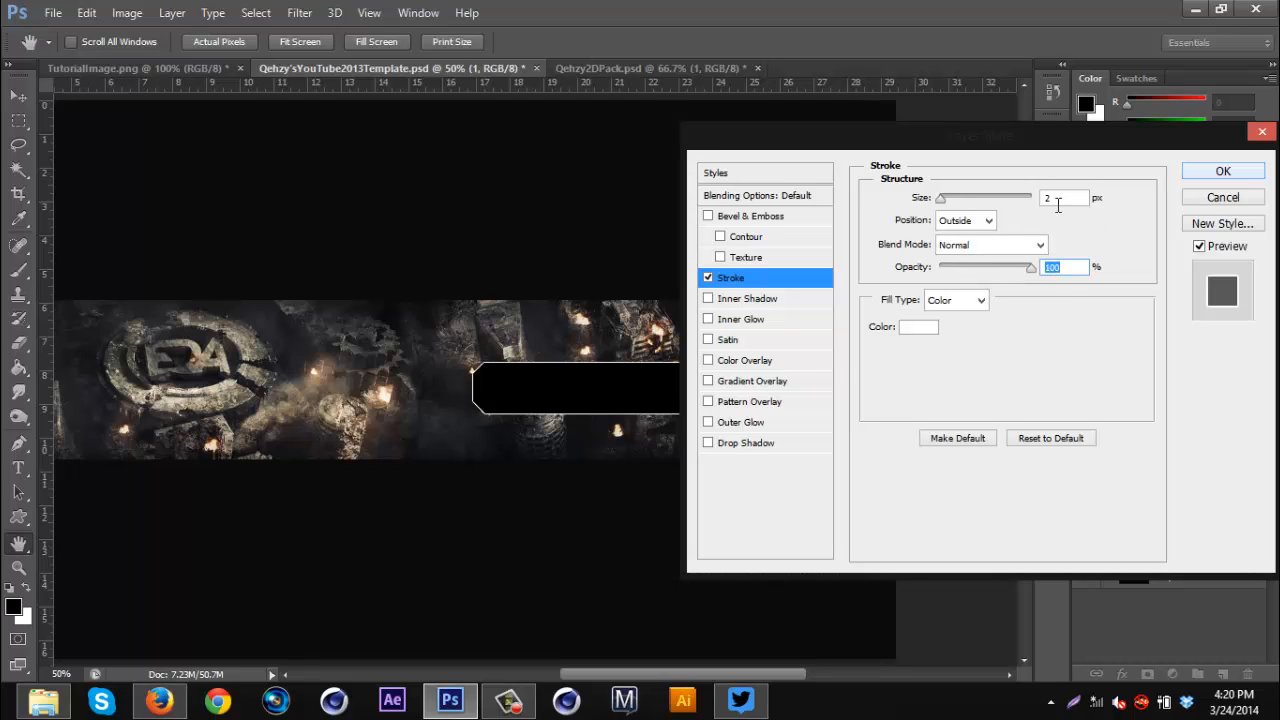
click(922, 200)
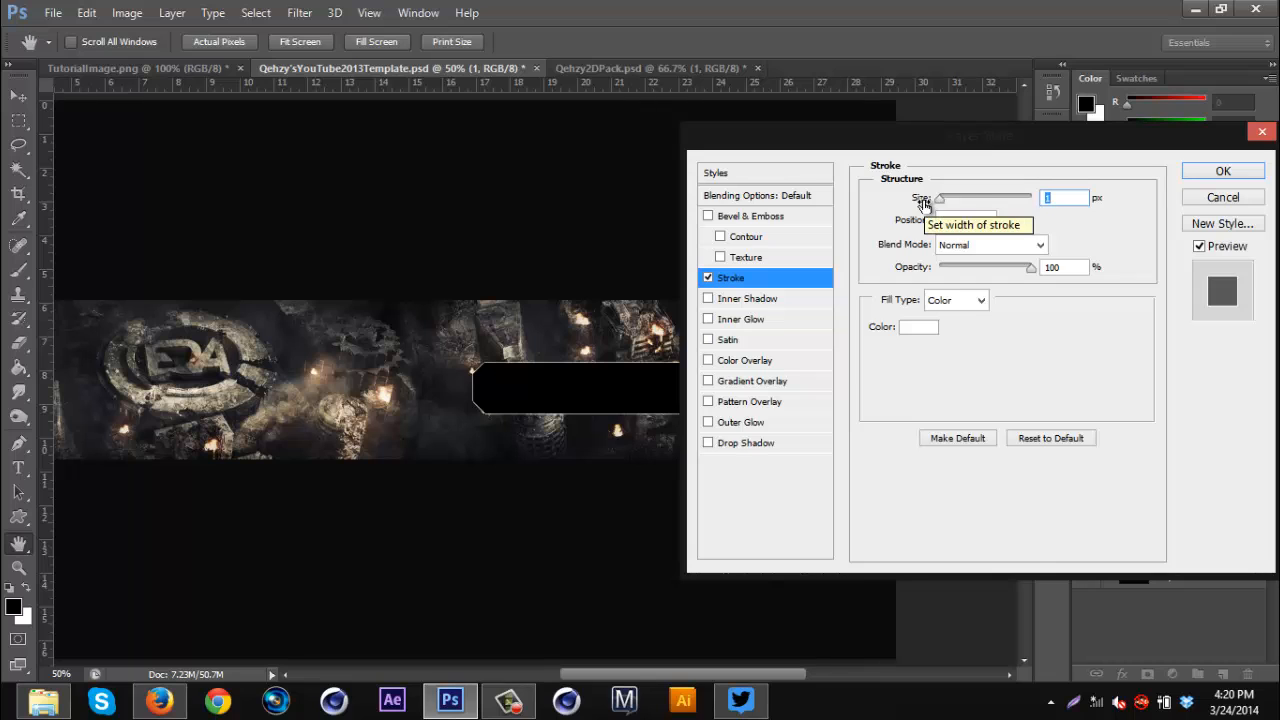
click(1222, 172)
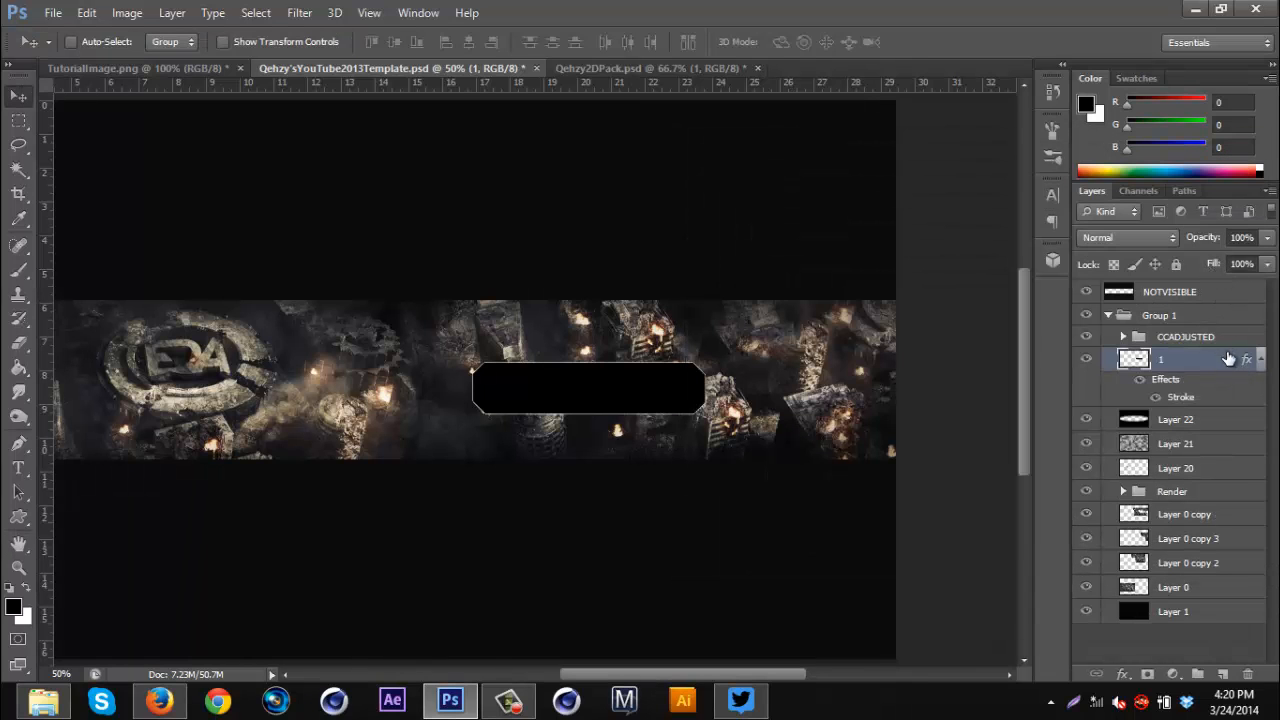
- Add a dark gray #1a1a1a color overlay to the bar on layer 1
double_click(1163, 365)
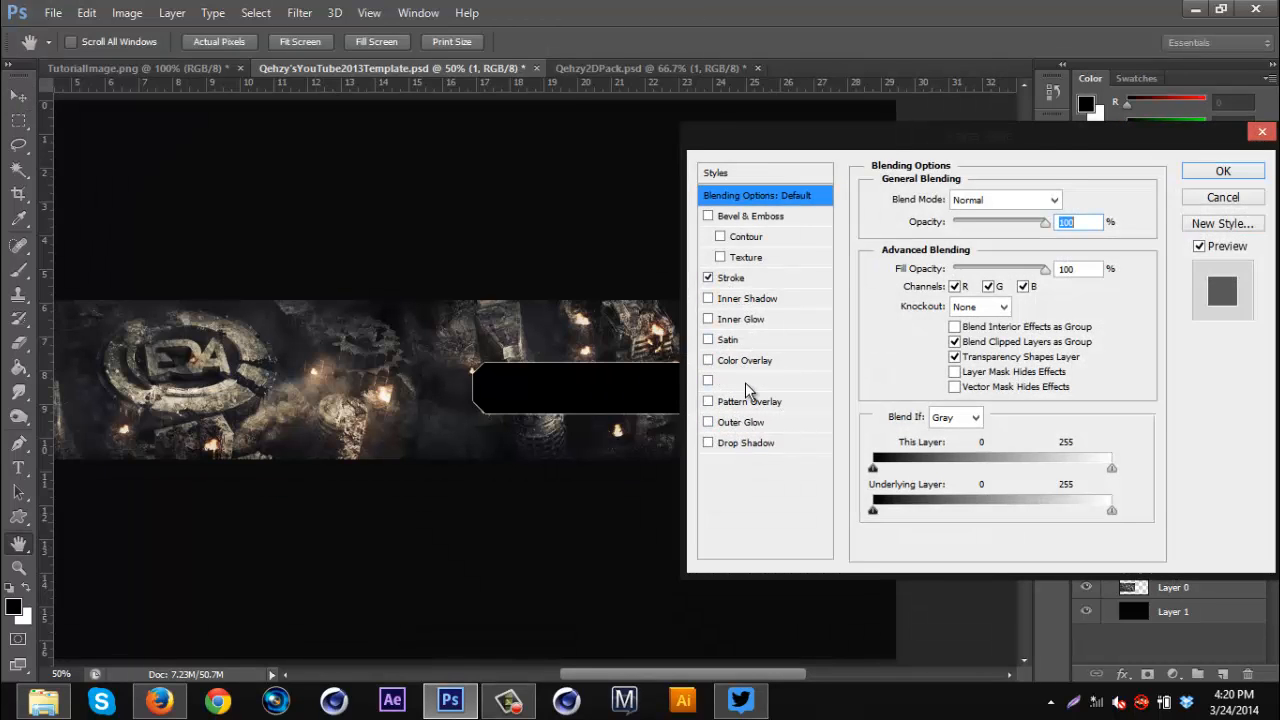
click(757, 359)
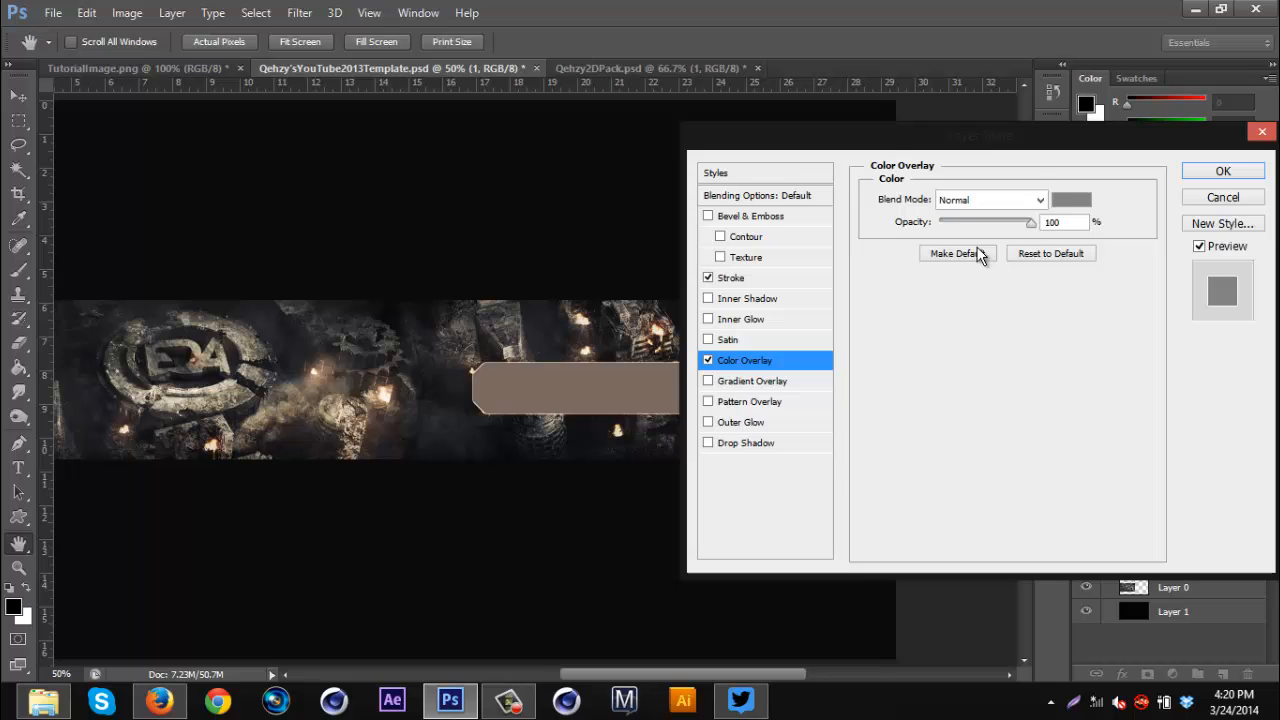
click(1072, 200)
drag(855, 399, 822, 410)
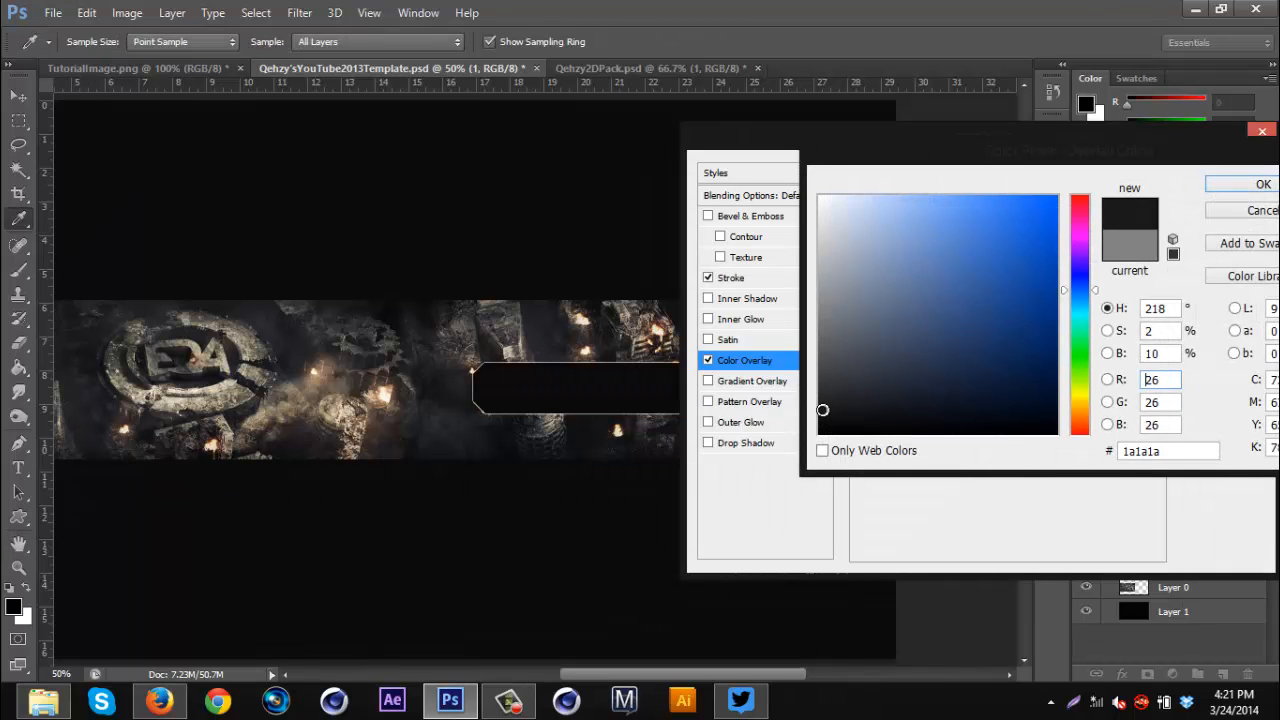
click(1261, 184)
click(1221, 173)
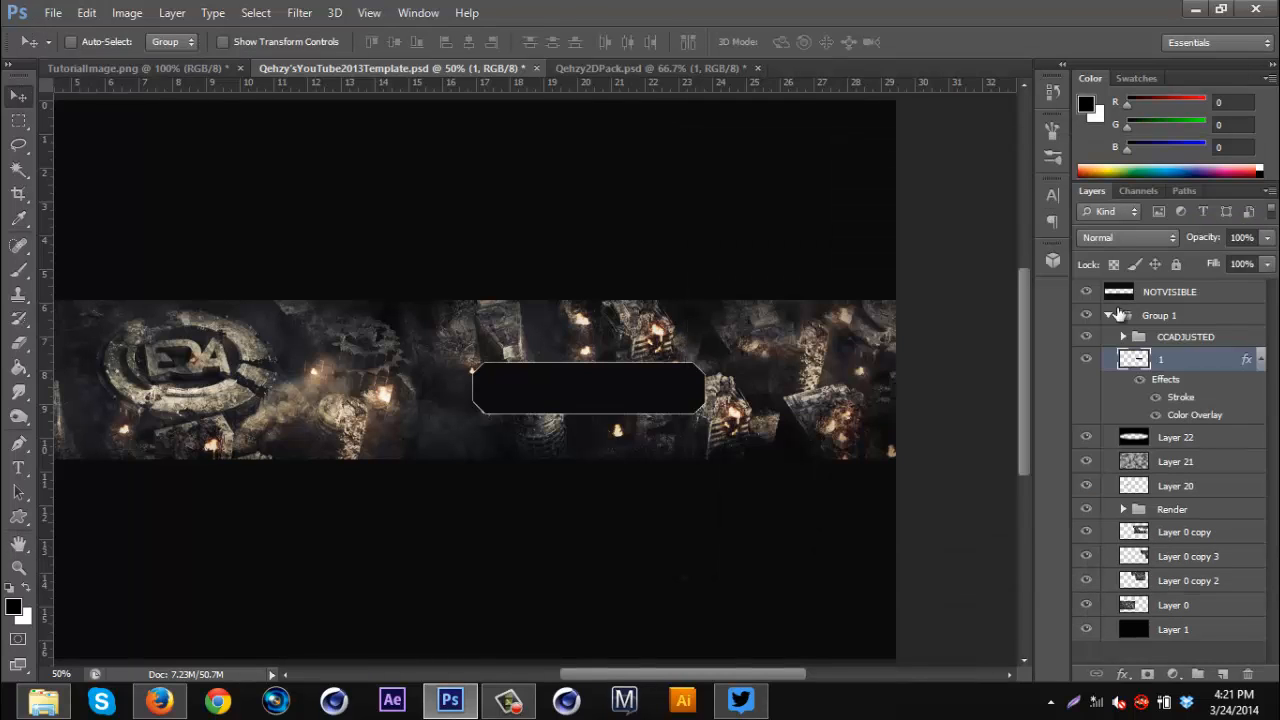
- Shift the outlined bar left toward the emblem and nudge it slightly upward, checking its placement against the guides
key(ctrl+minus)
key(ctrl+plus)
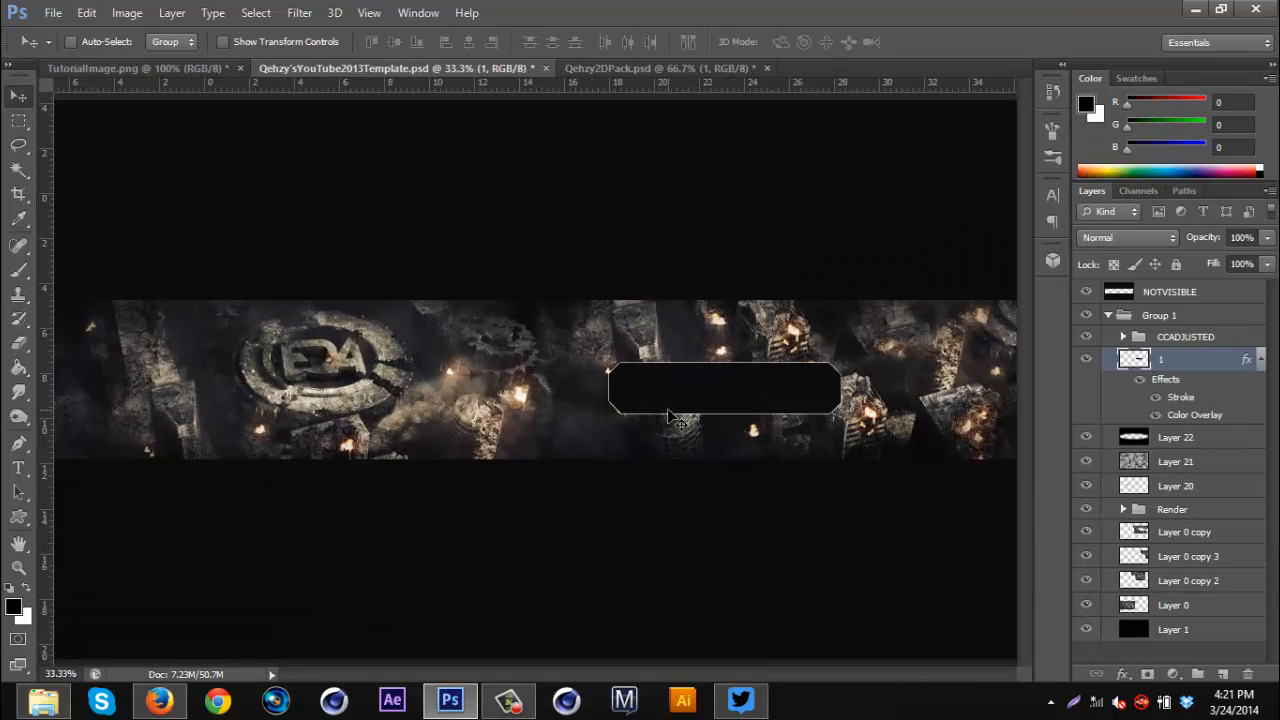
drag(726, 401, 676, 398)
key(ctrl+minus)
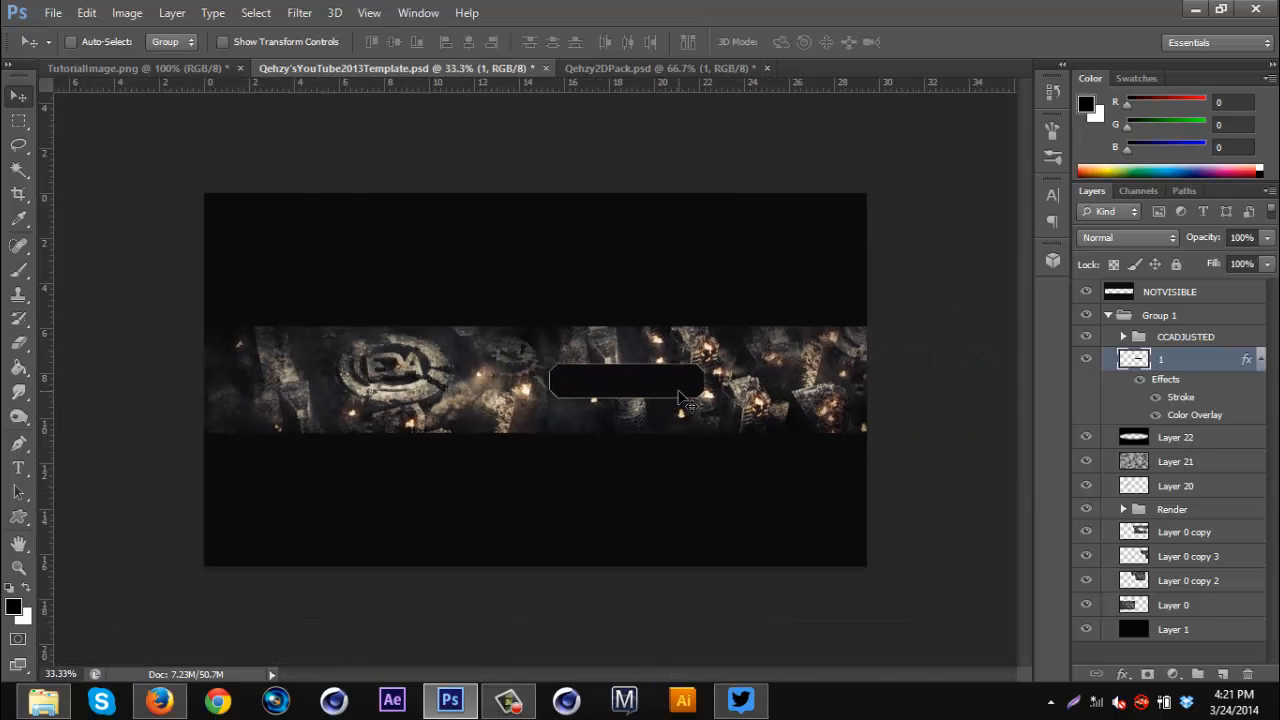
key(ctrl+semicolon)
key(Up)
key(Up)
key(Up)
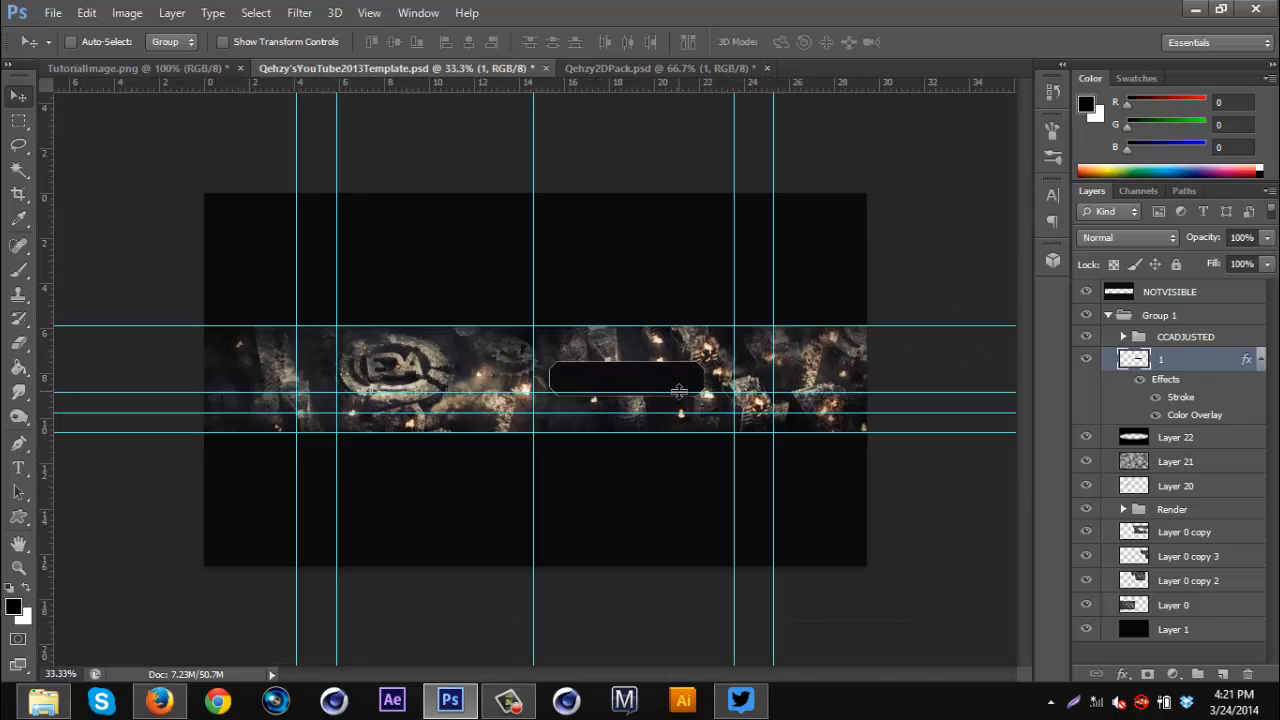
key(ctrl+semicolon)
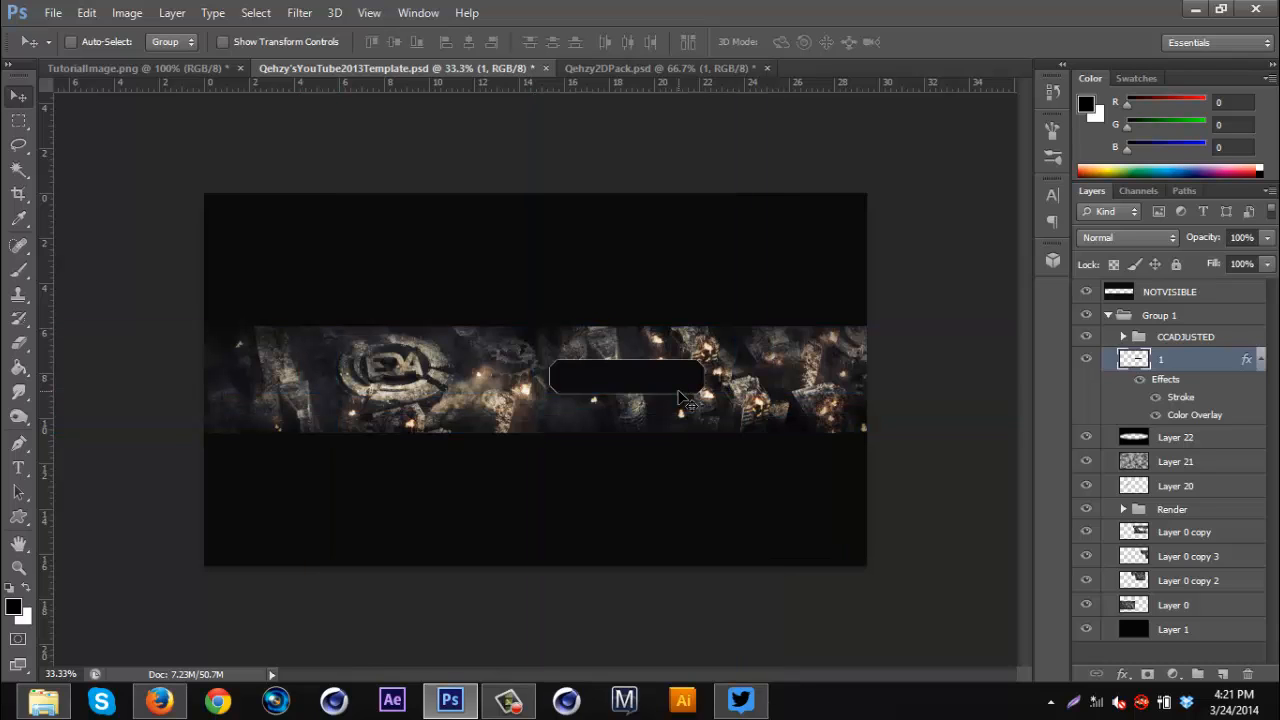
key(Down)
key(ctrl+plus)
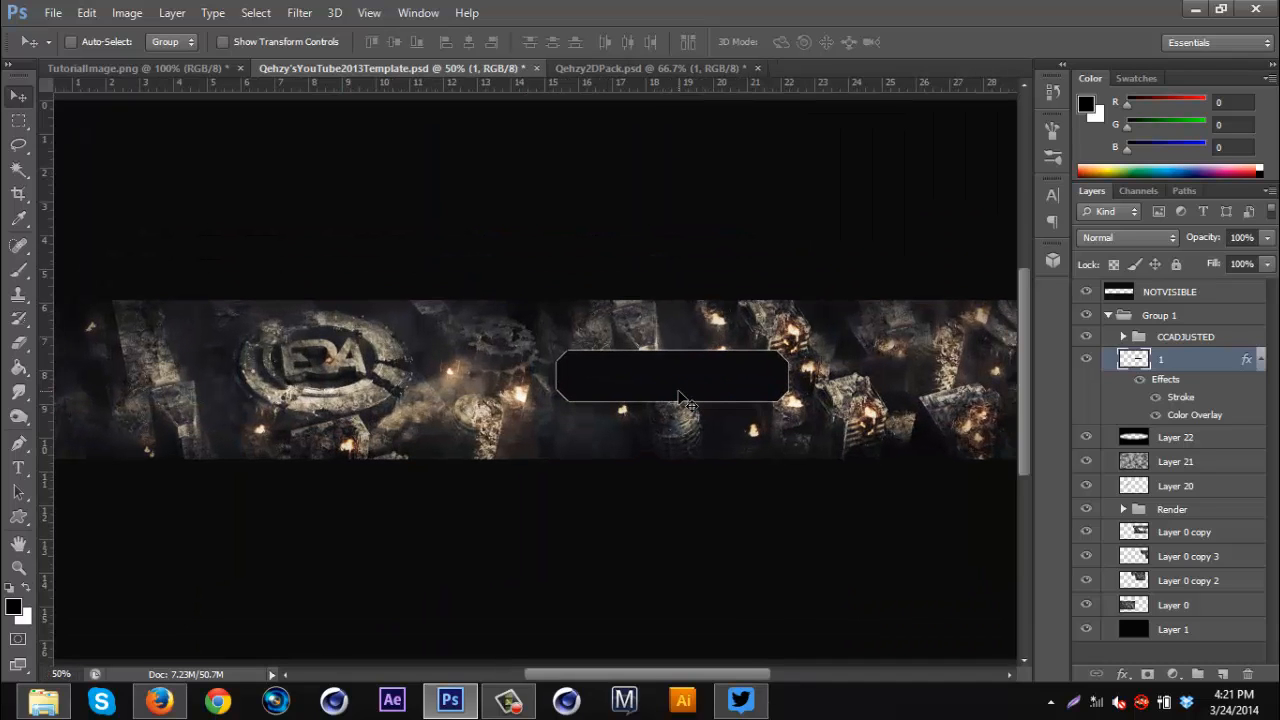
- Collapse layer 1's effects and add the white text "EraDufus" on a new type layer inside the bar
scroll(678, 391, right, 2)
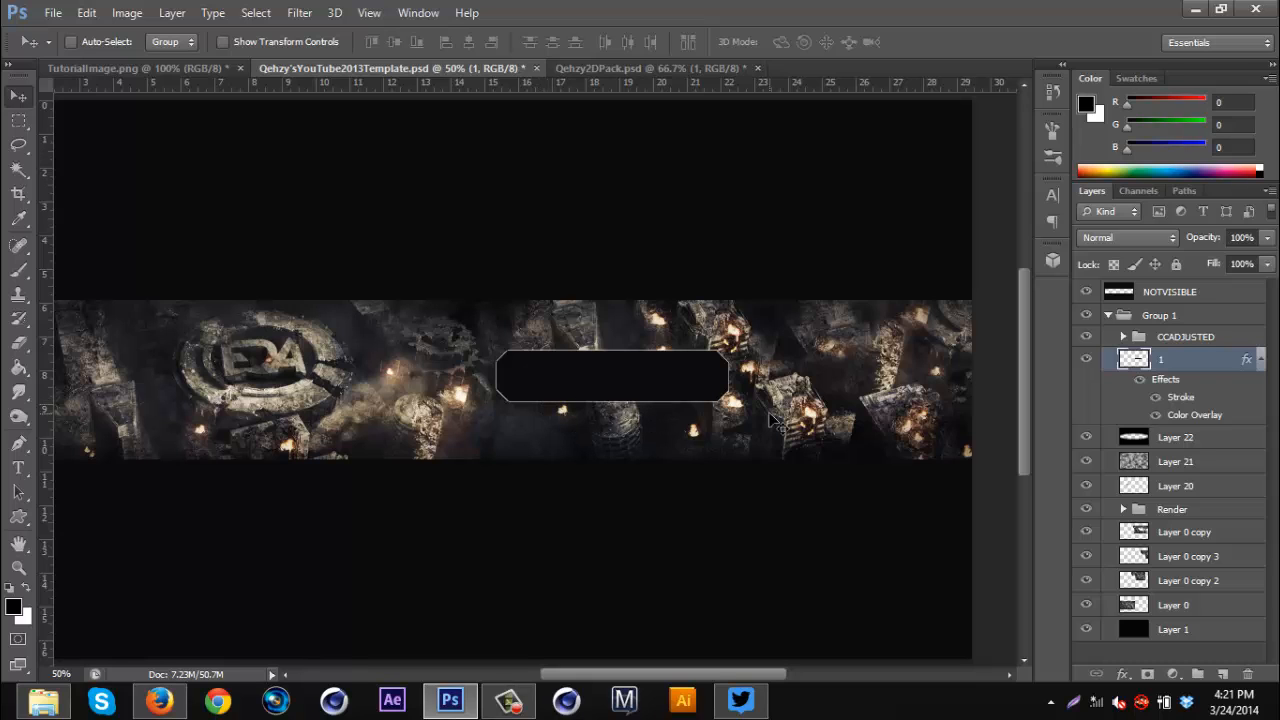
key(ctrl+plus)
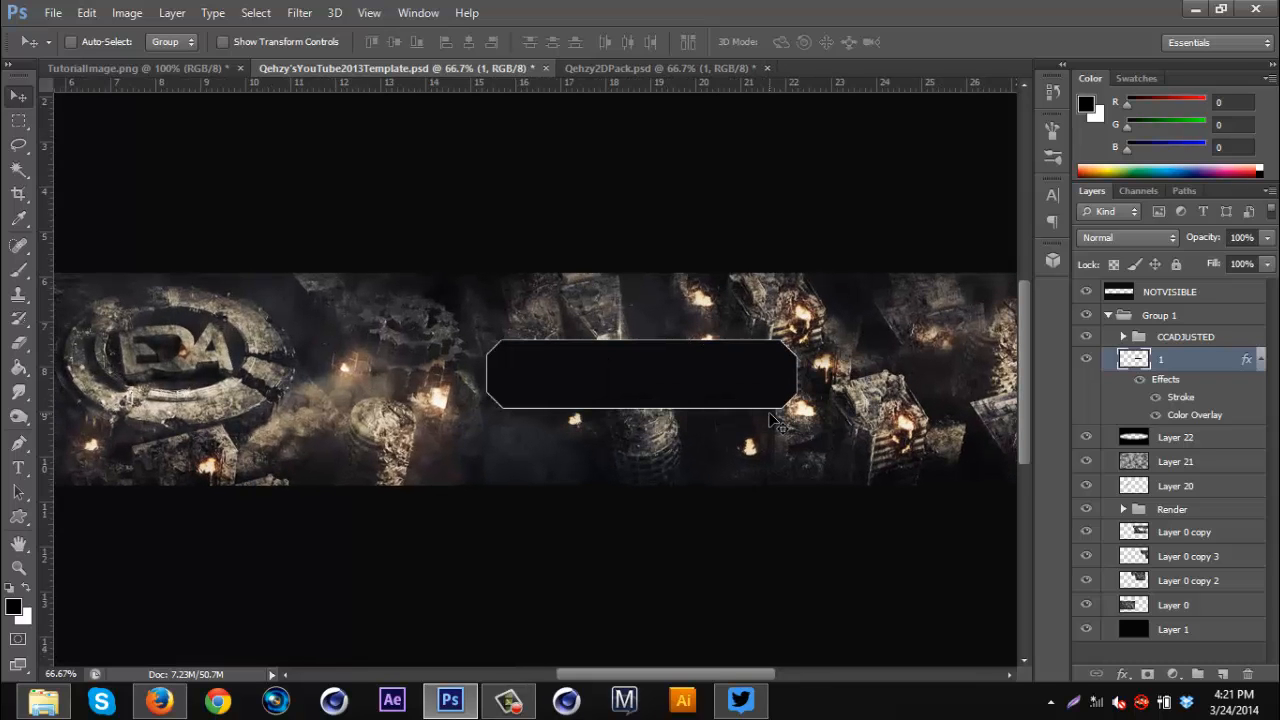
click(1260, 358)
click(18, 467)
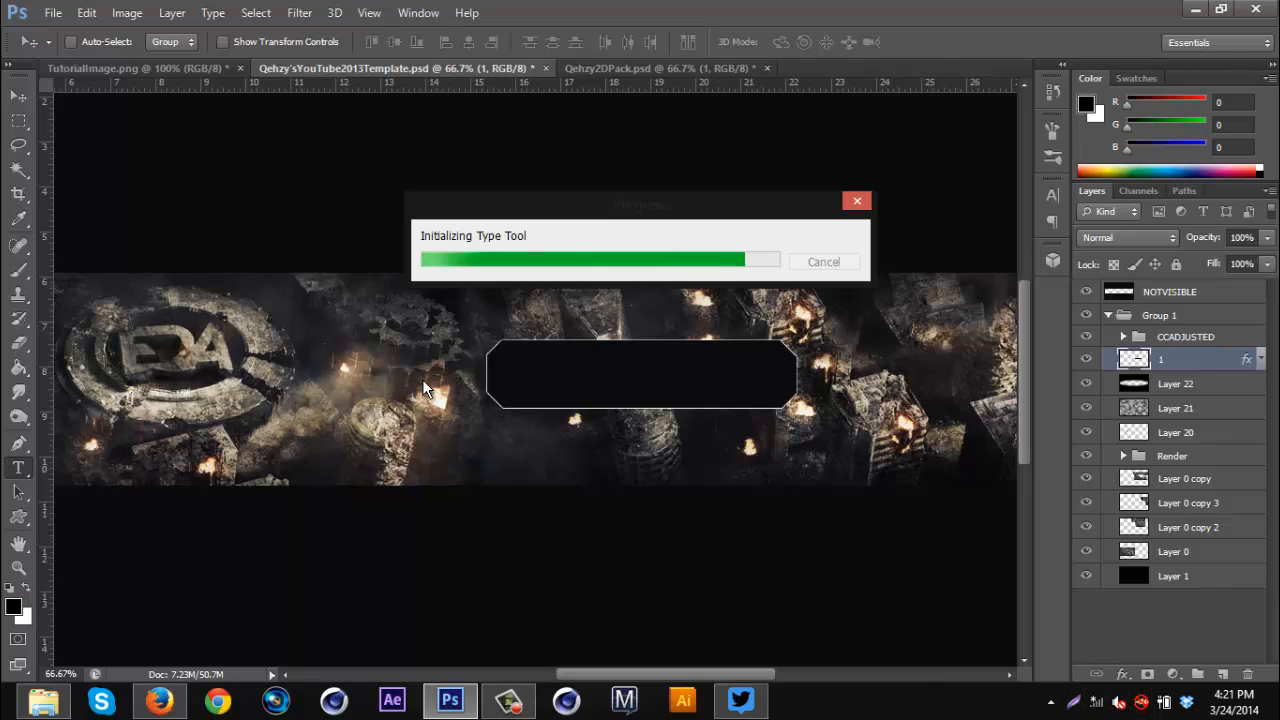
click(26, 590)
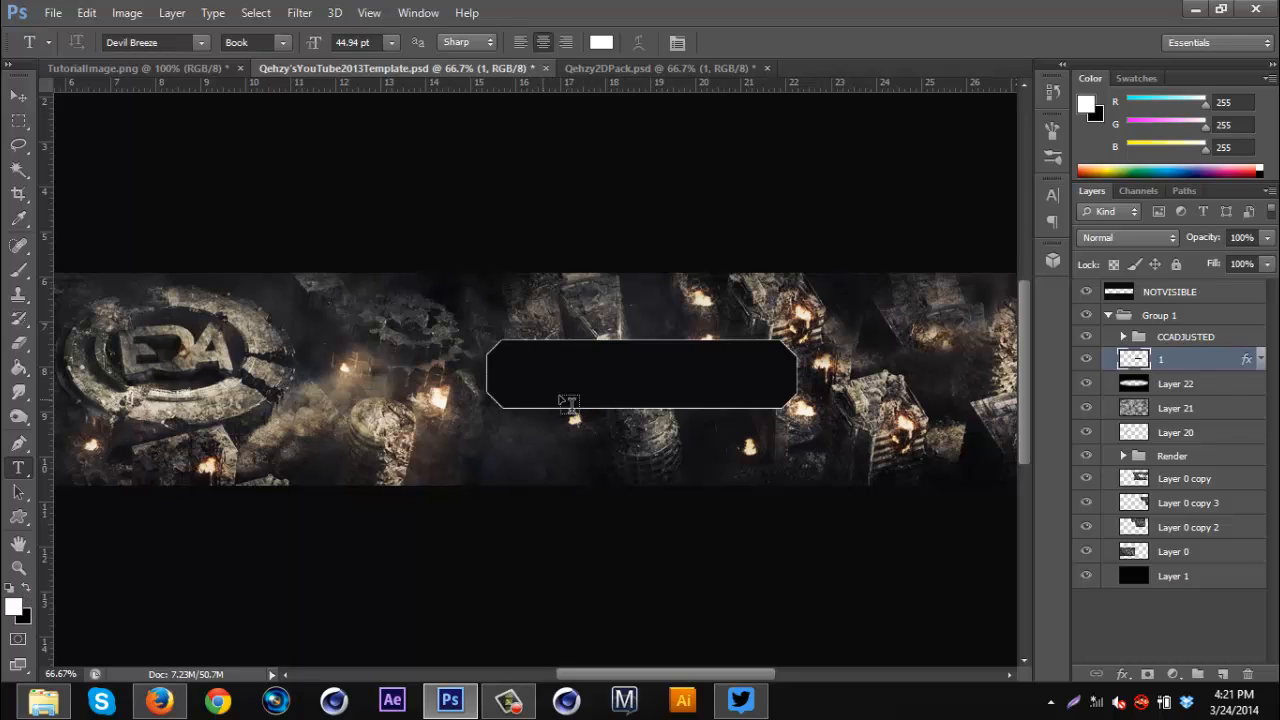
click(542, 398)
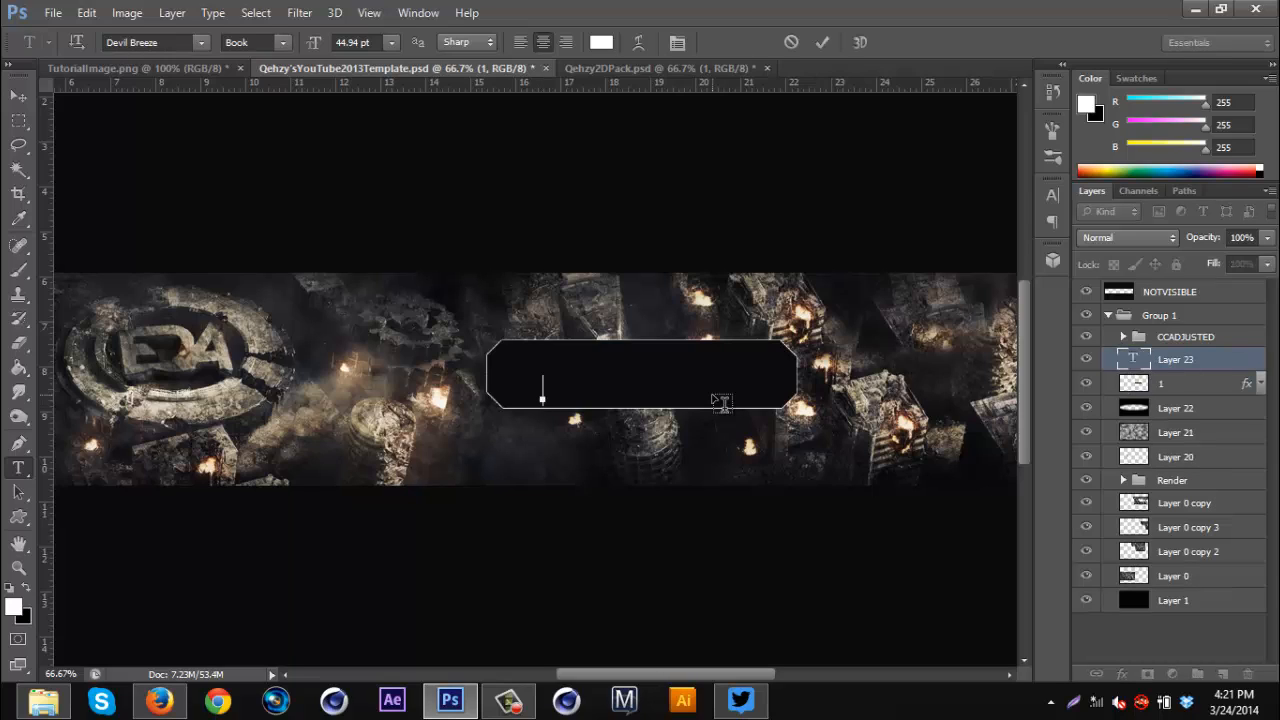
text(ERAQUE)
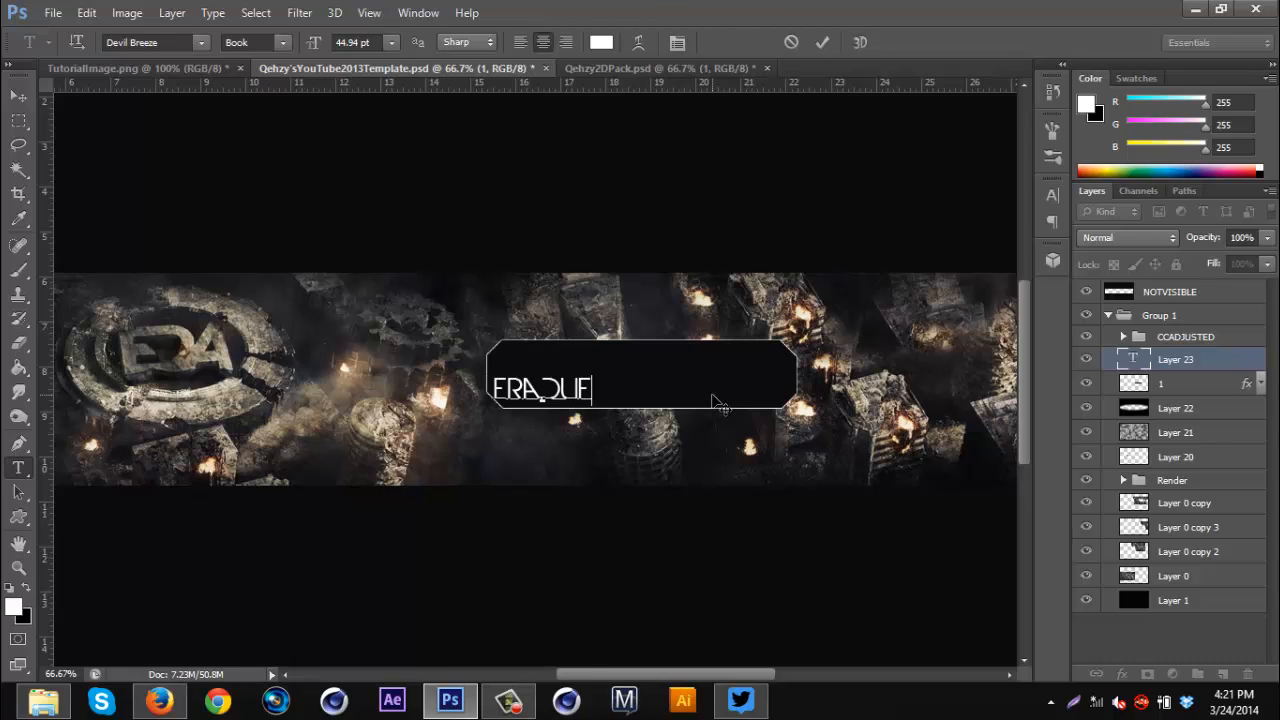
text(LIS)
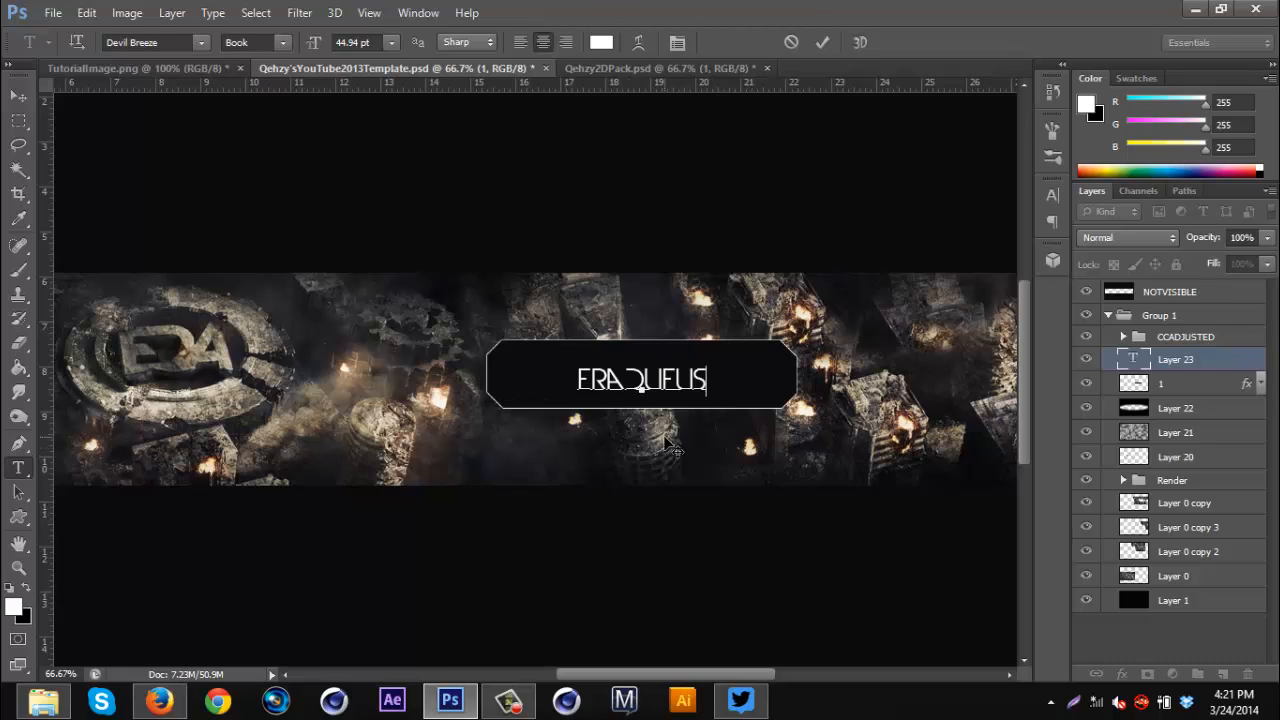
drag(672, 447, 676, 464)
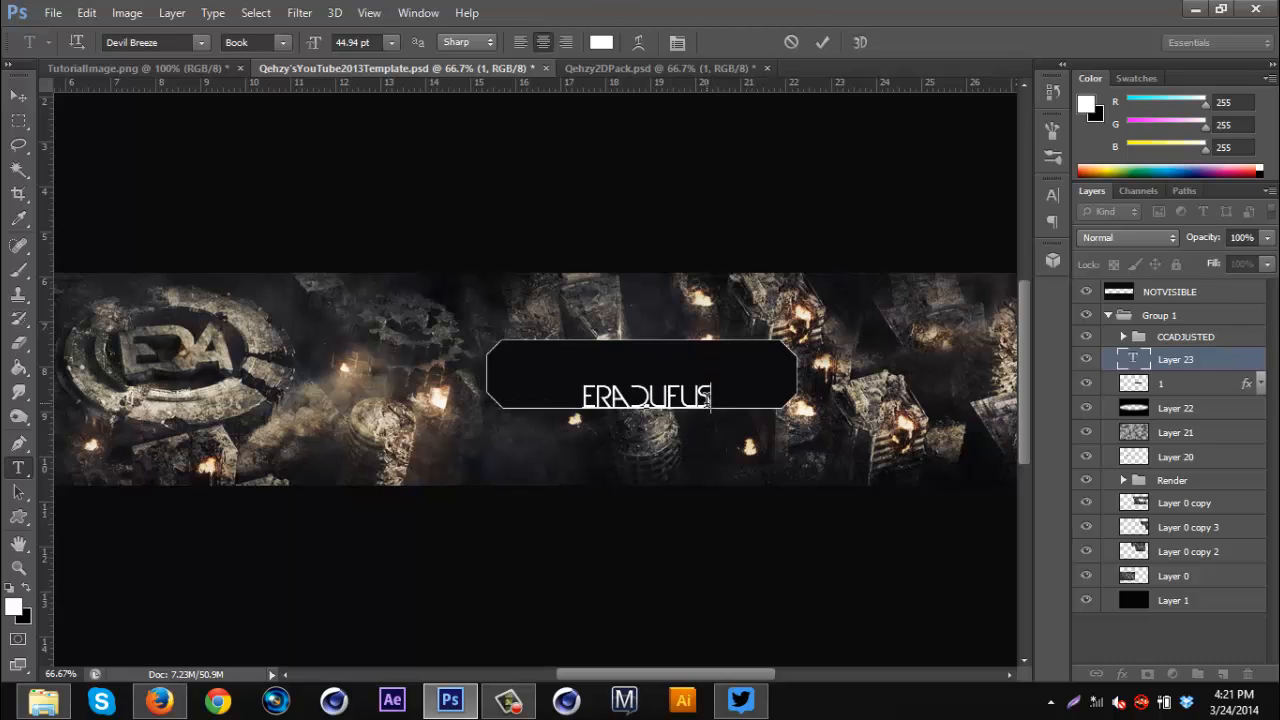
- Change the font of the whole bar text to Gotham Medium
key(ctrl+a)
click(150, 42)
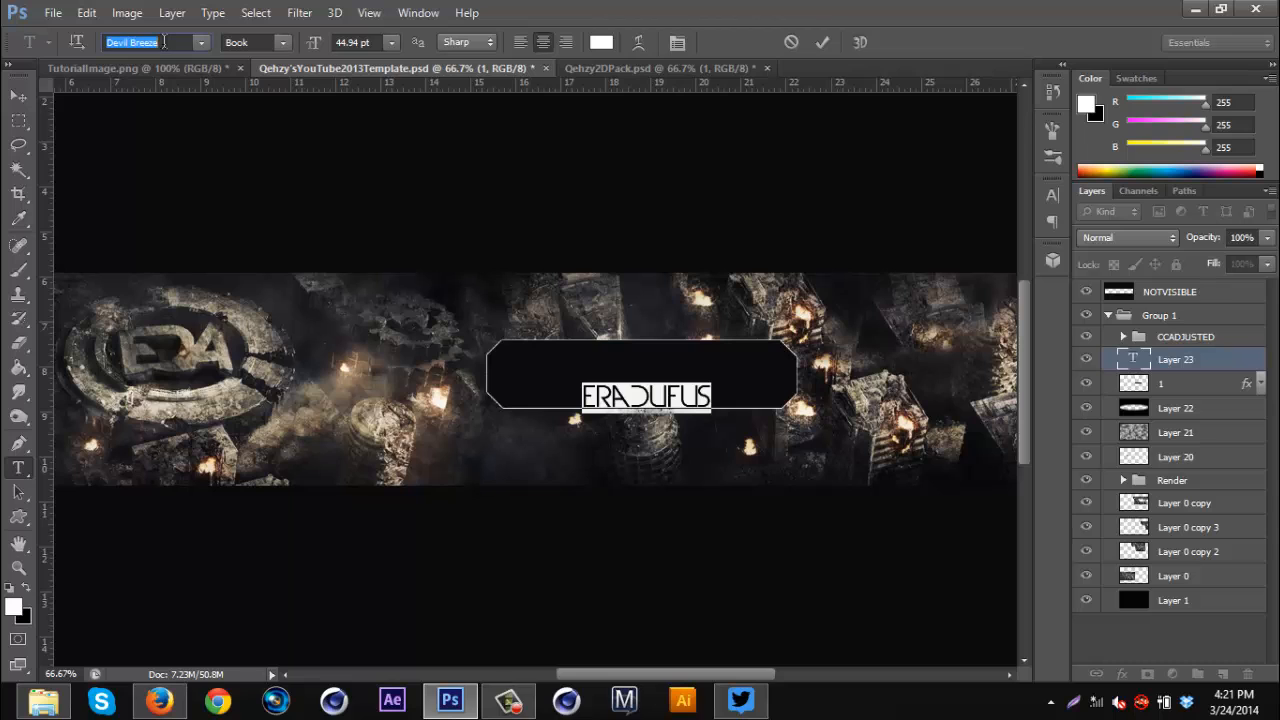
text(Gotham Black)
click(201, 43)
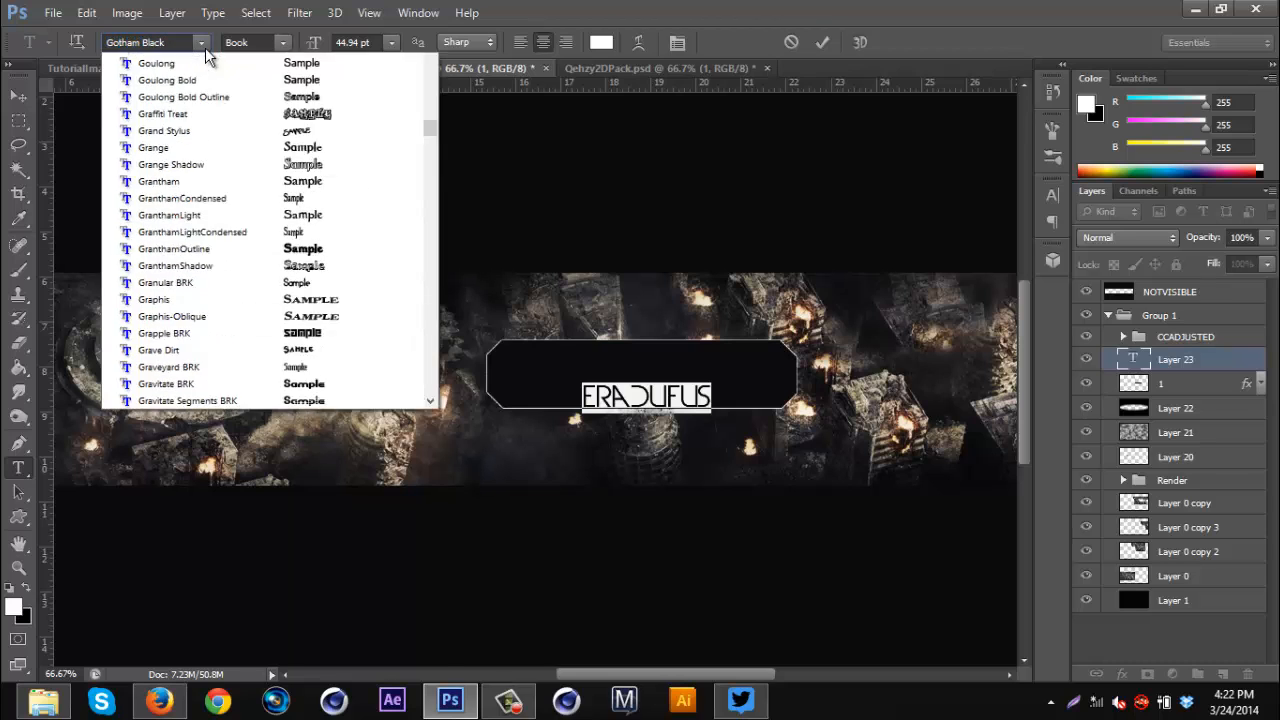
click(228, 146)
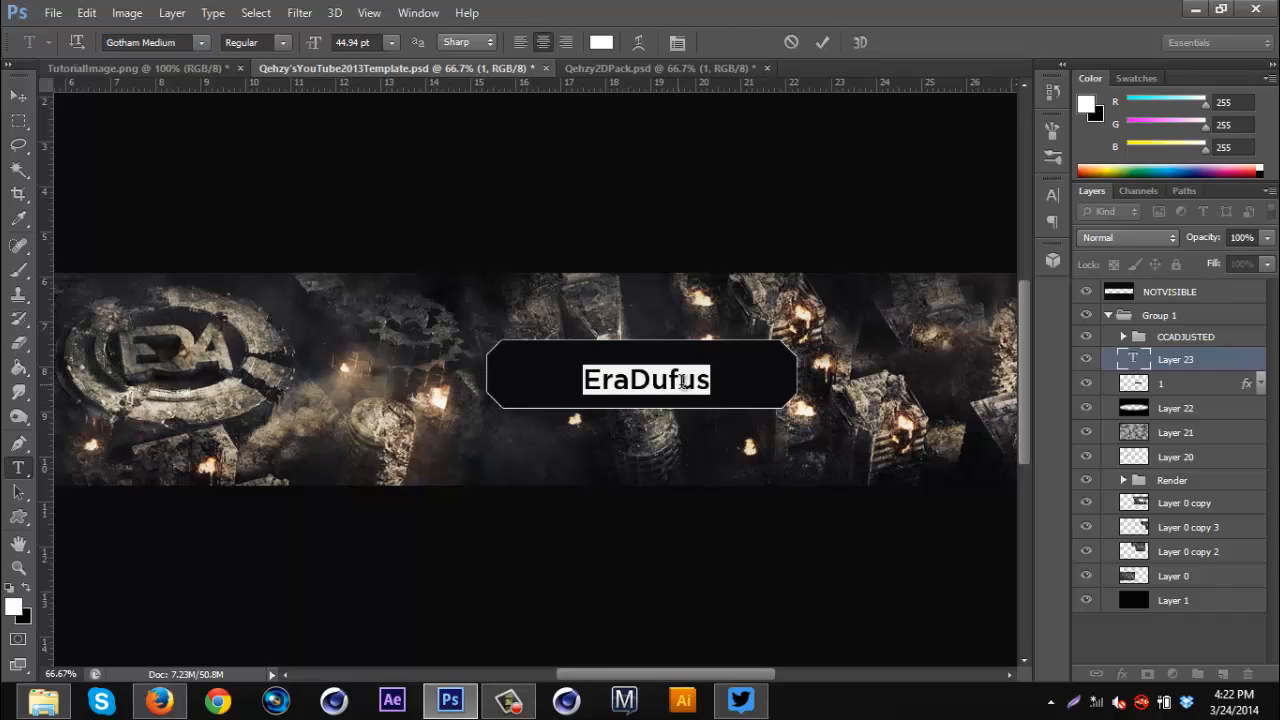
- Replace the bar text with "ERADOFUS" in capital letters
key(BackSpace)
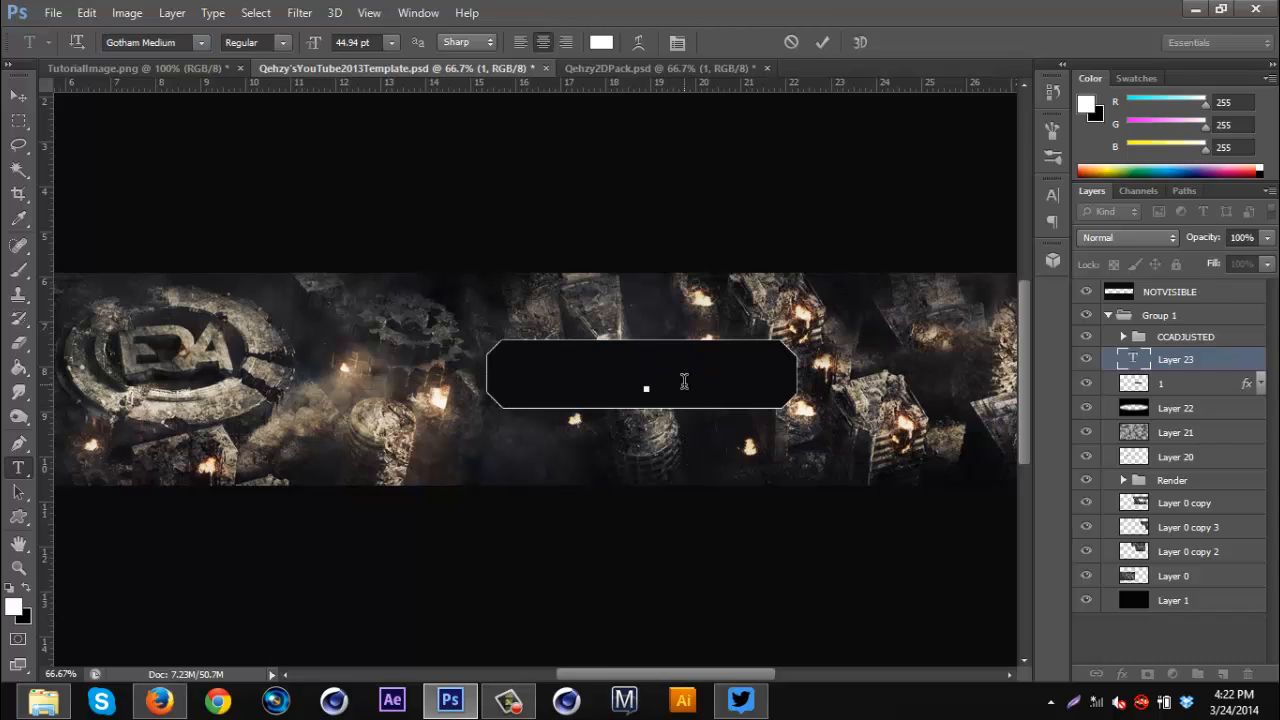
text(ERA)
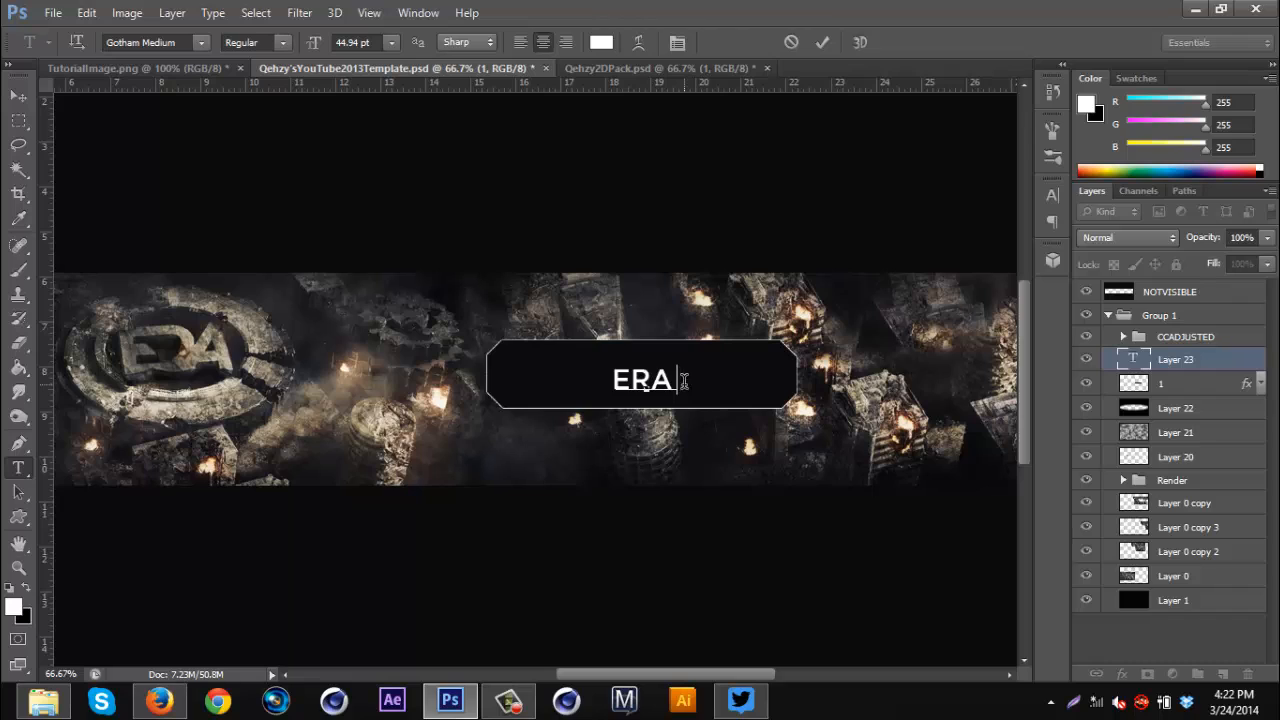
key(BackSpace)
text(DOU)
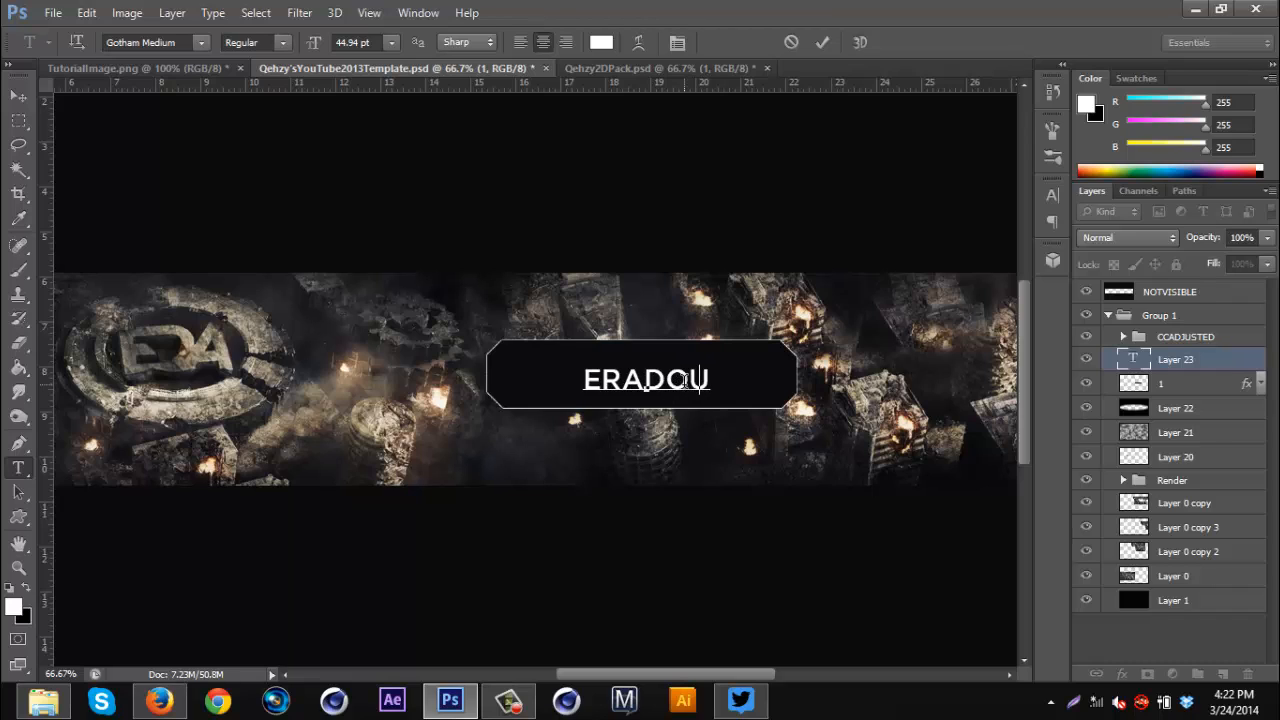
key(BackSpace)
text(FUS)
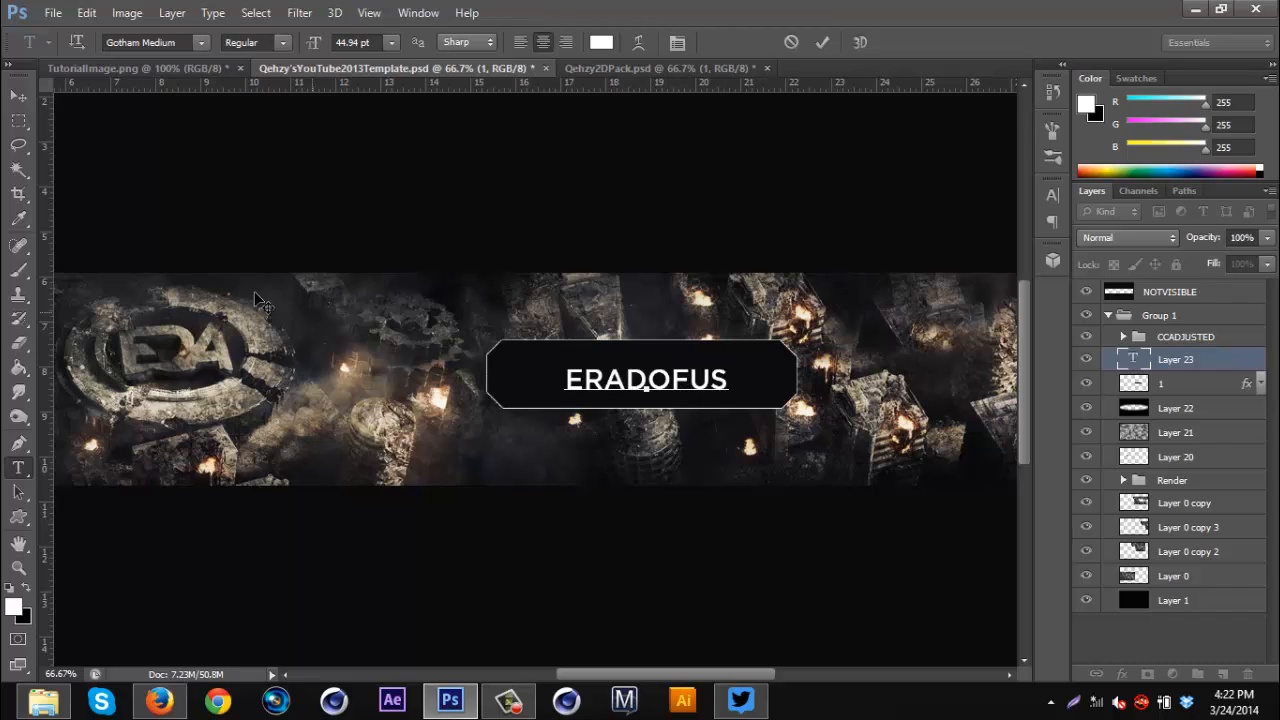
- Scale up the ERADOFUS text with Free Transform until it nearly fills the bar's width
click(18, 95)
key(ctrl+t)
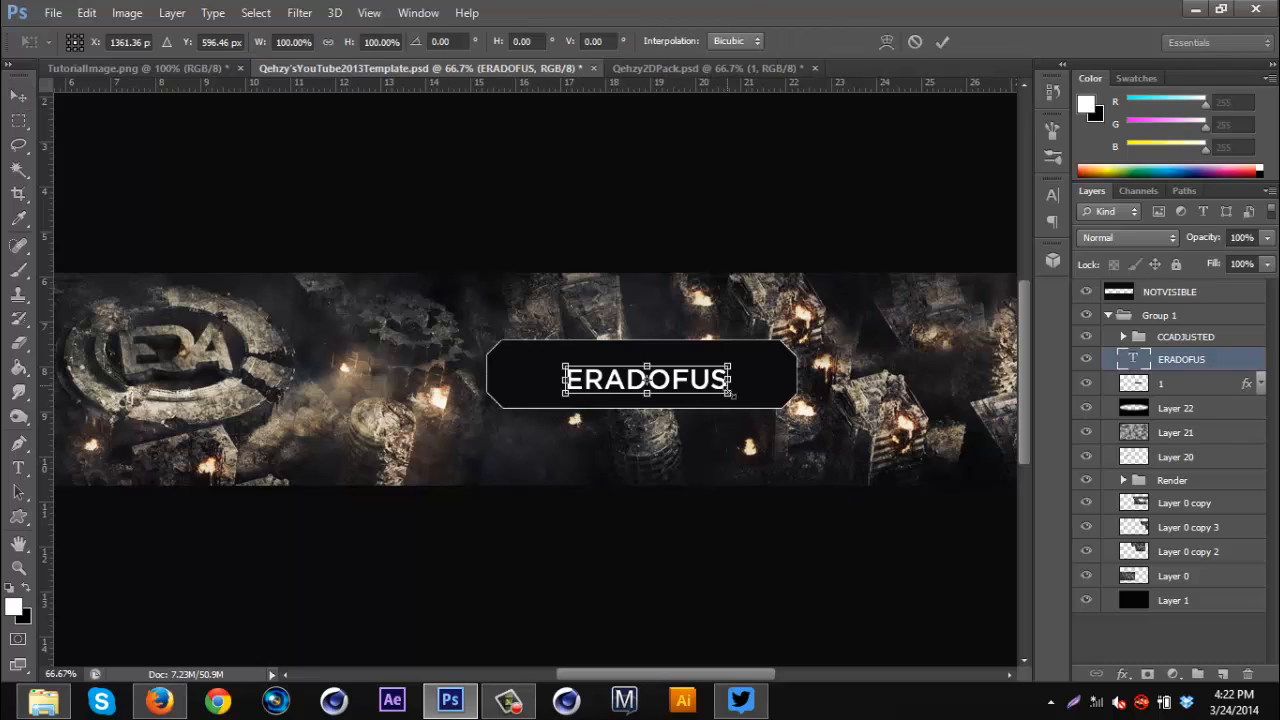
drag(733, 395, 778, 405)
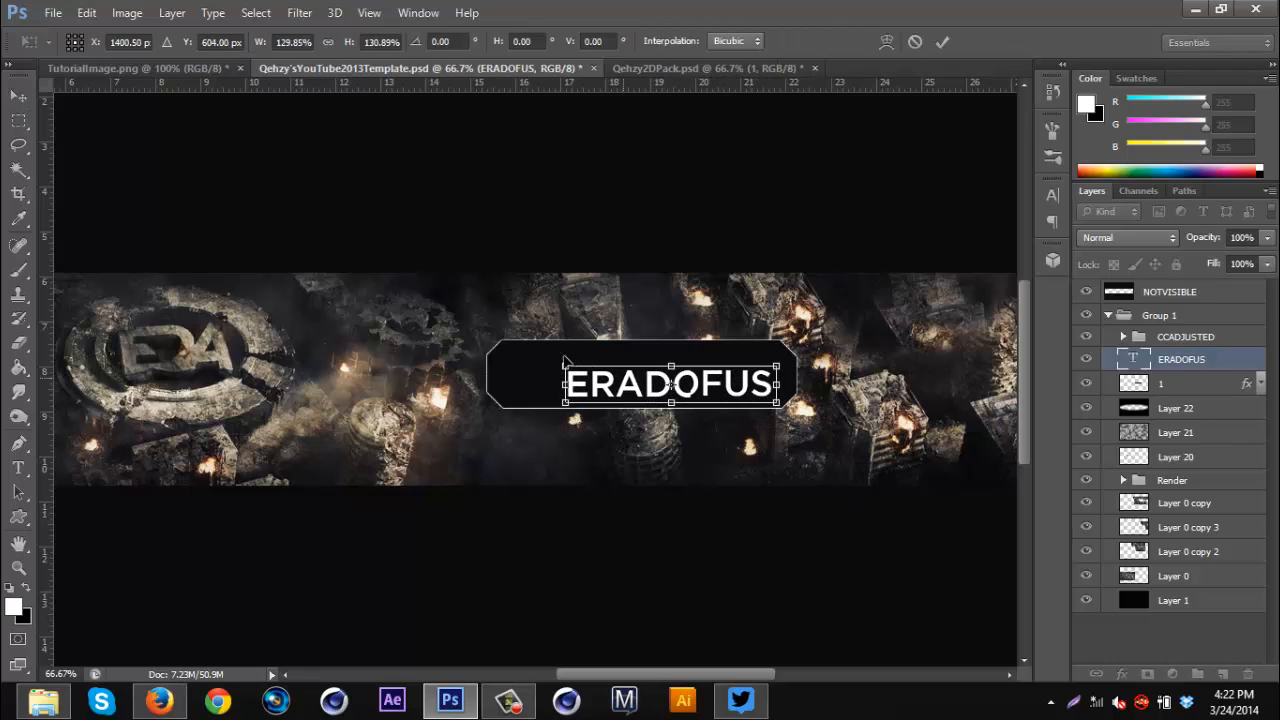
drag(566, 366, 498, 346)
key(Return)
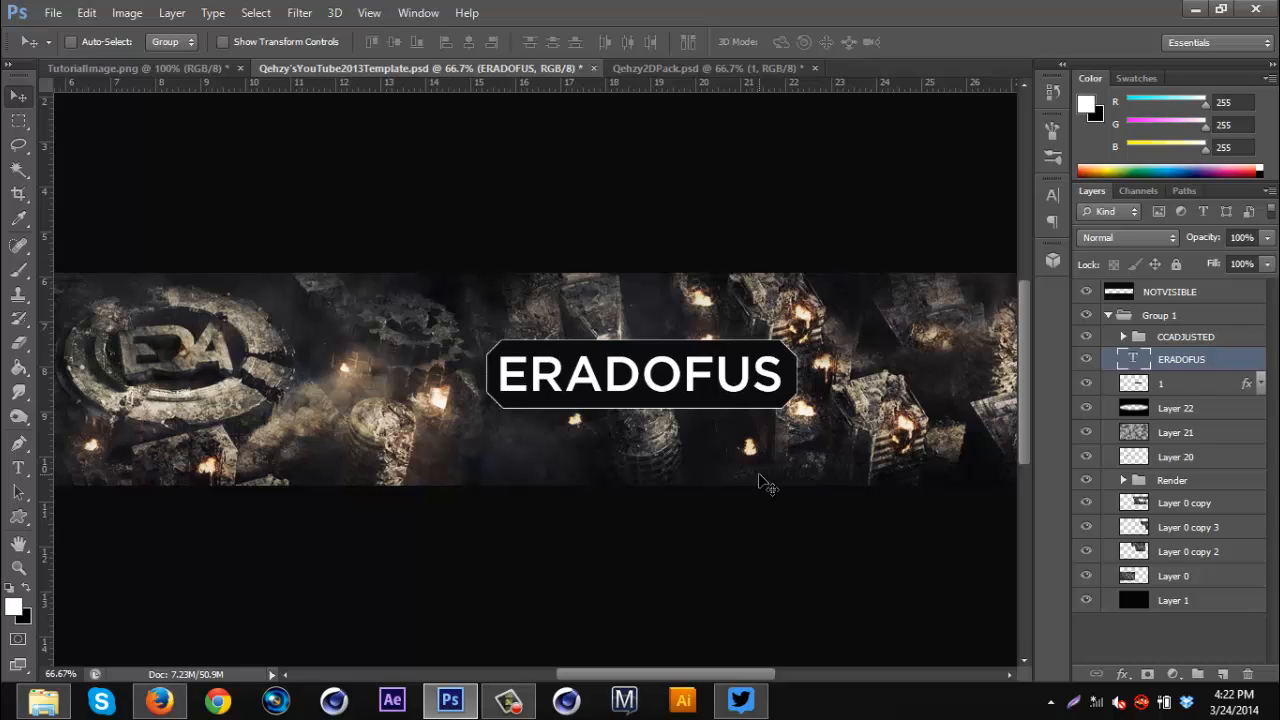
- Change the font of the letters ERA in the bar text to Gotham Book
click(18, 467)
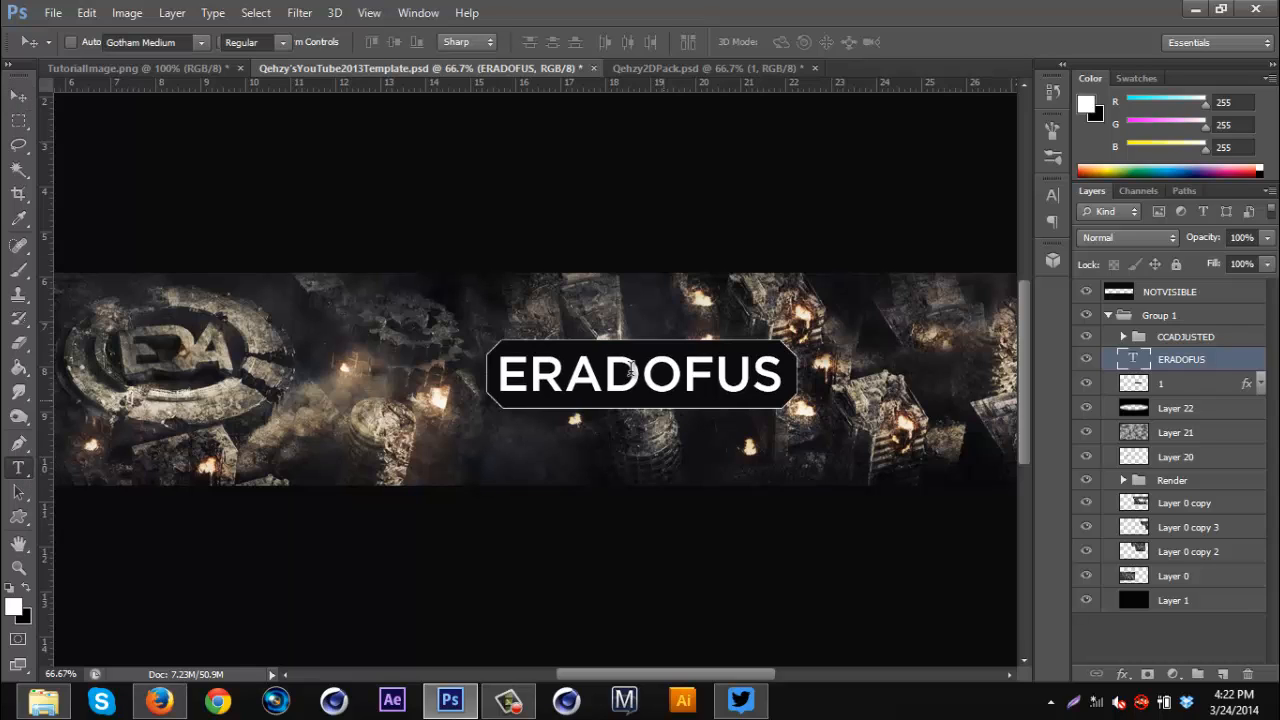
drag(603, 375, 802, 383)
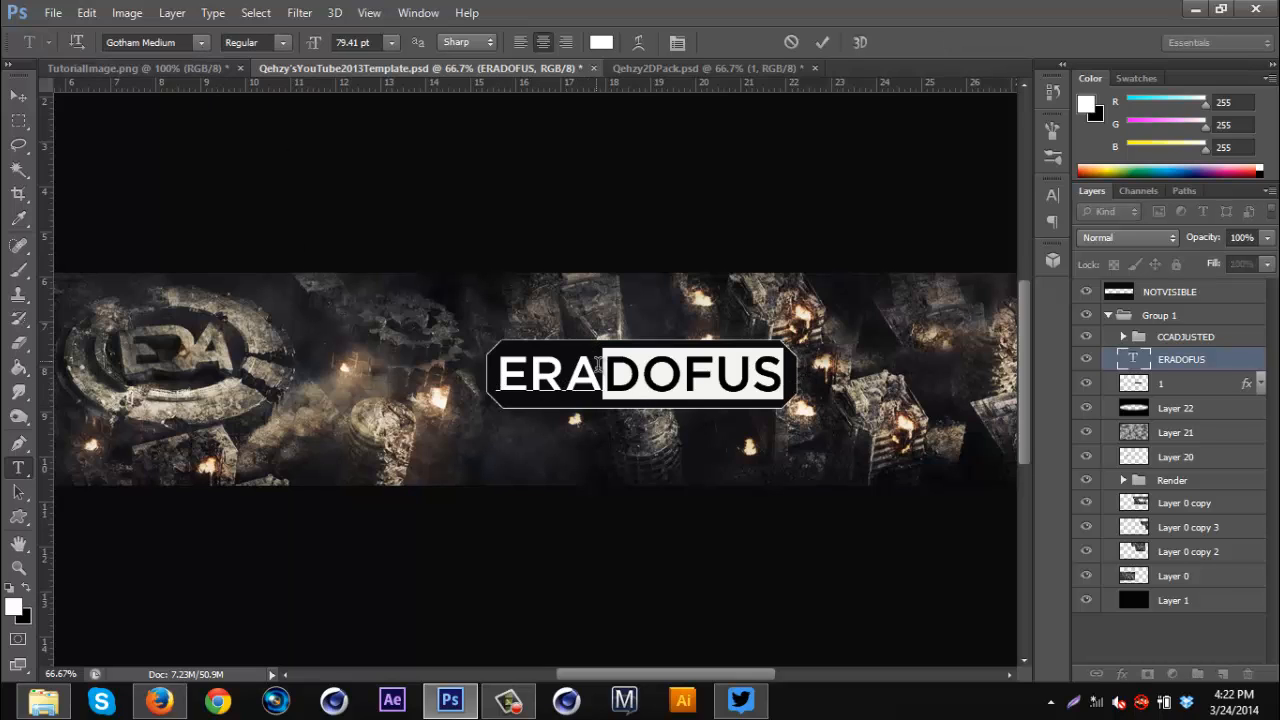
drag(598, 367, 454, 347)
click(201, 47)
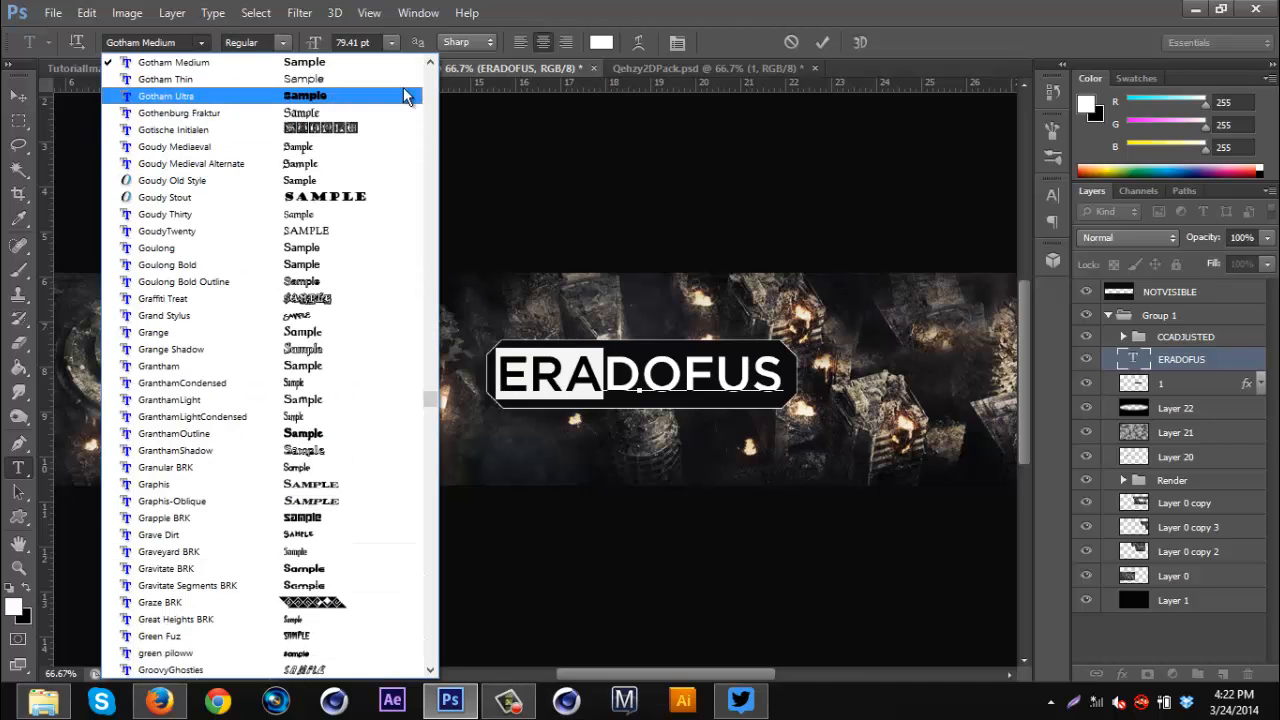
click(430, 66)
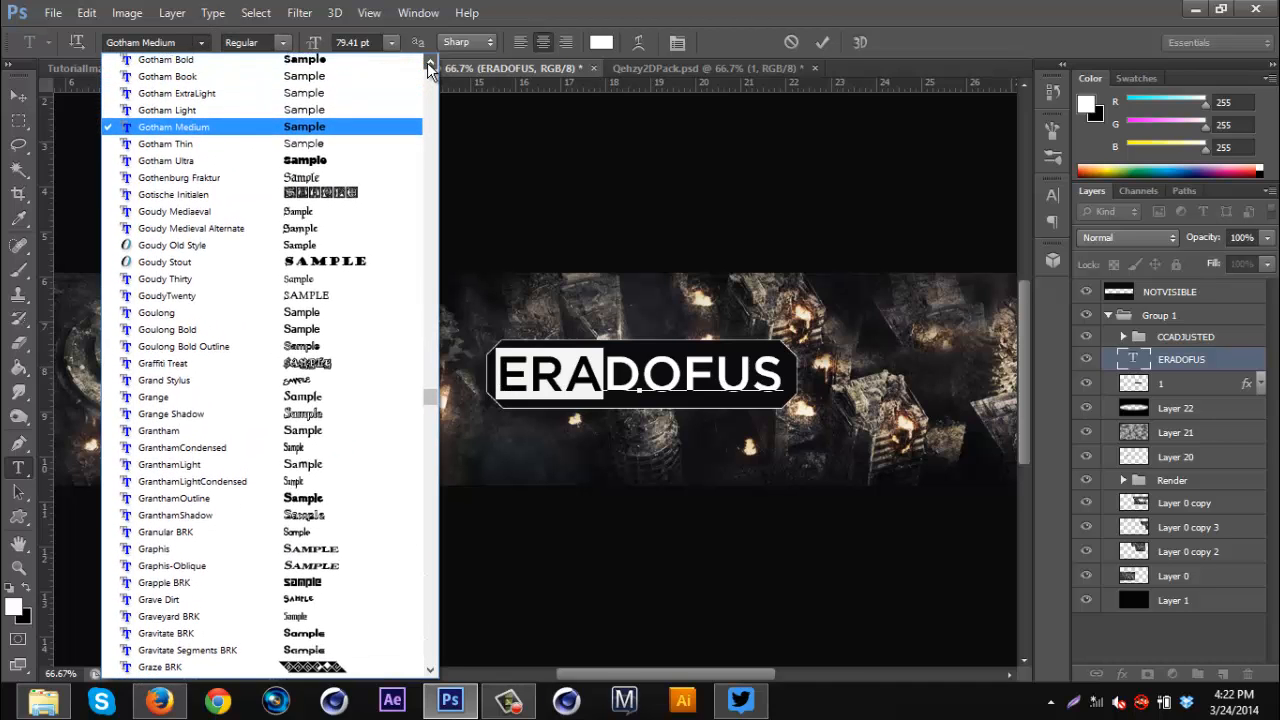
click(342, 94)
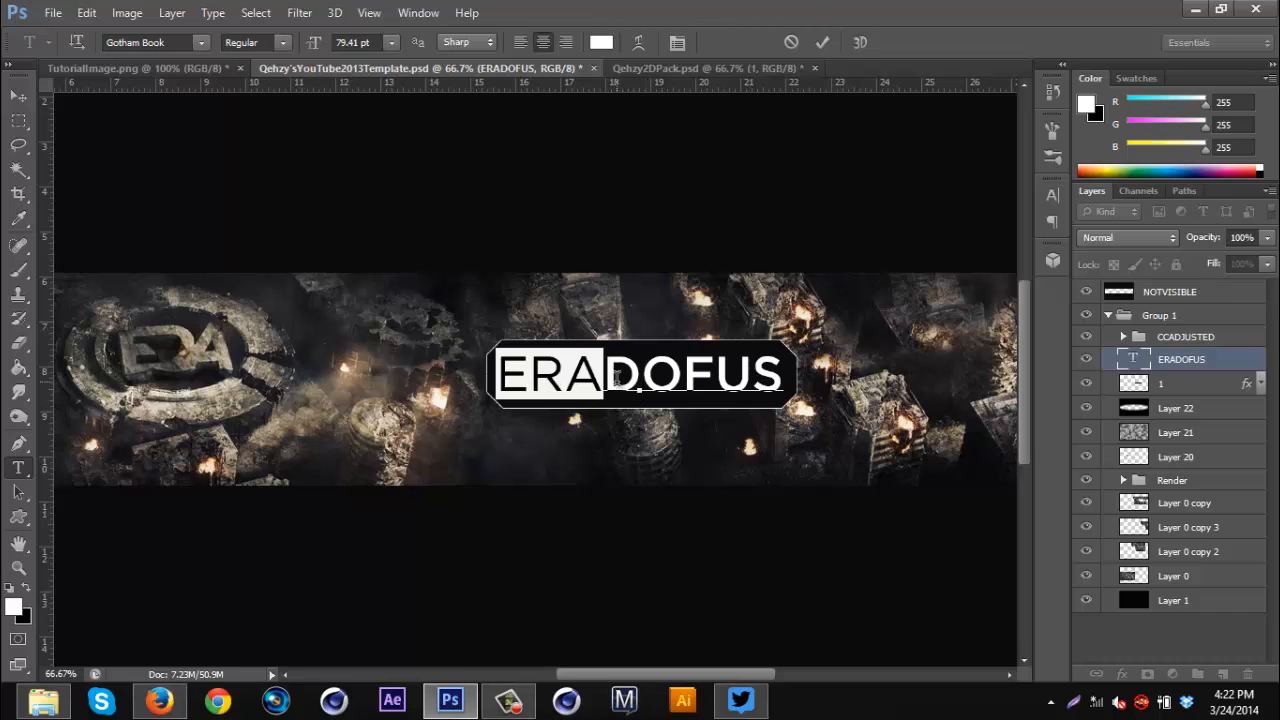
- Recolour the letters ERA in the bar text to gold, c59b37
click(14, 605)
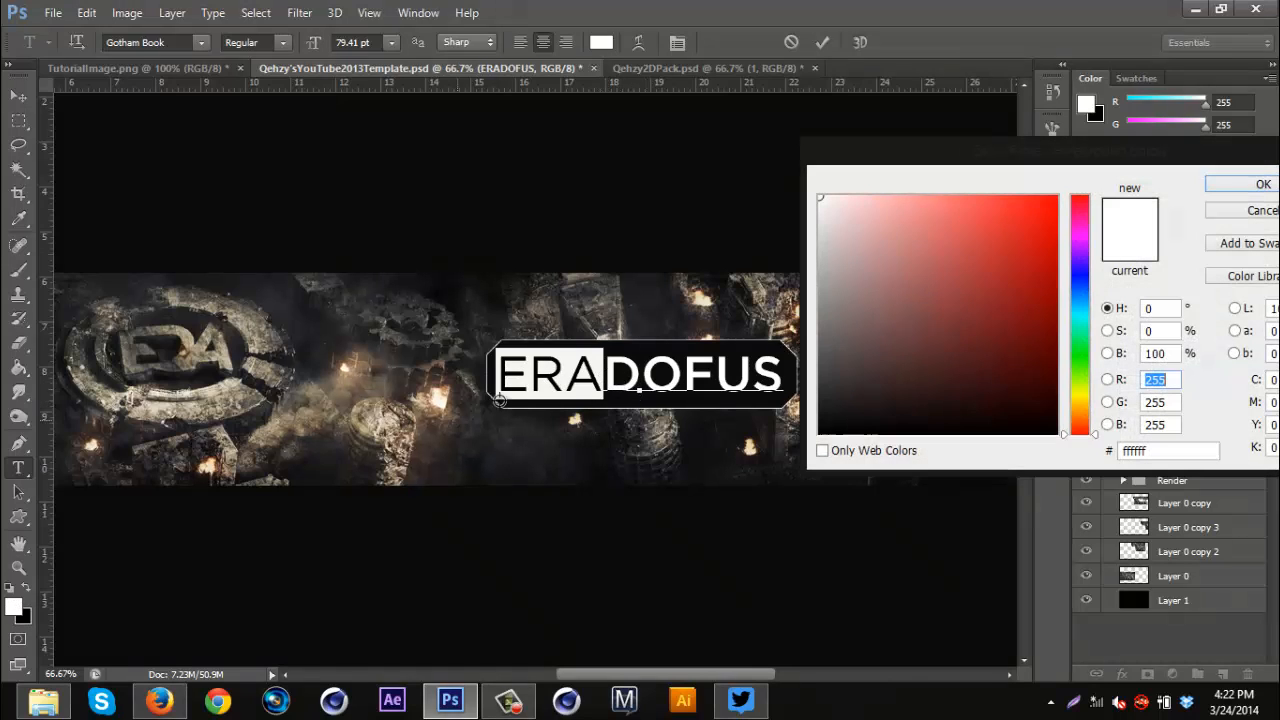
drag(1080, 397, 1080, 422)
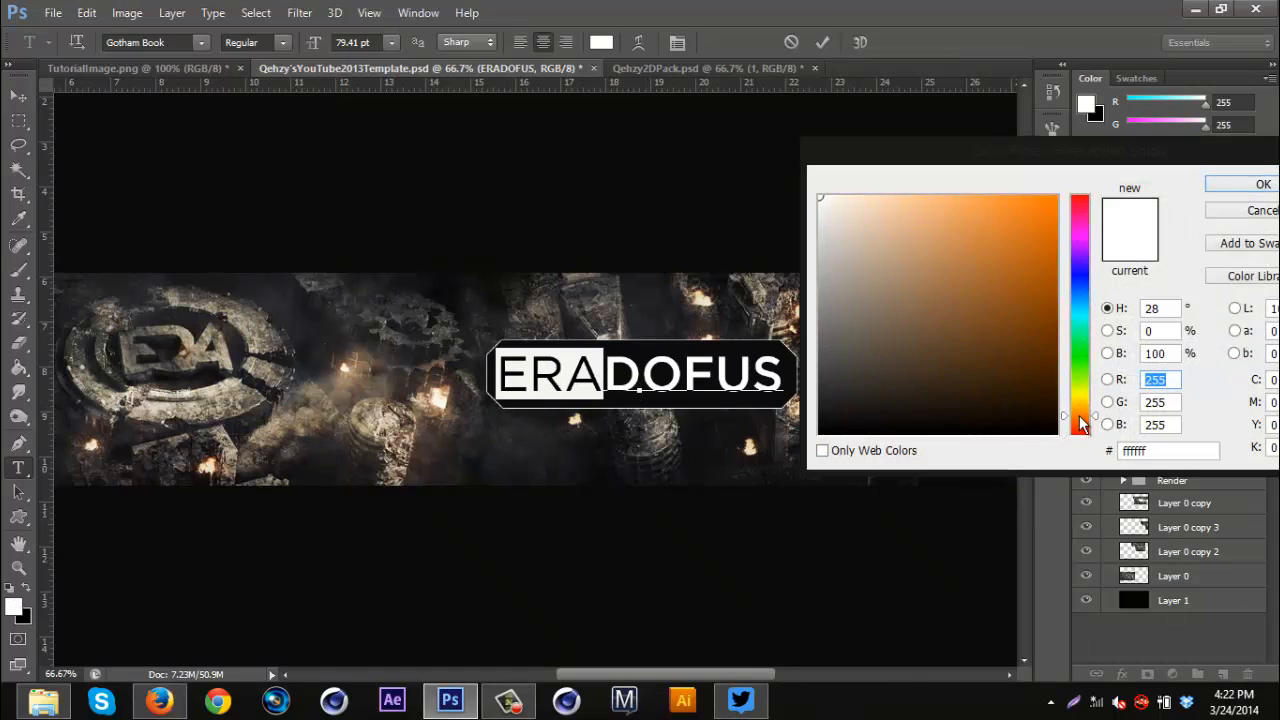
mouse_move(998, 277)
mouse_down()
mouse_move(963, 211)
mouse_move(991, 250)
mouse_up()
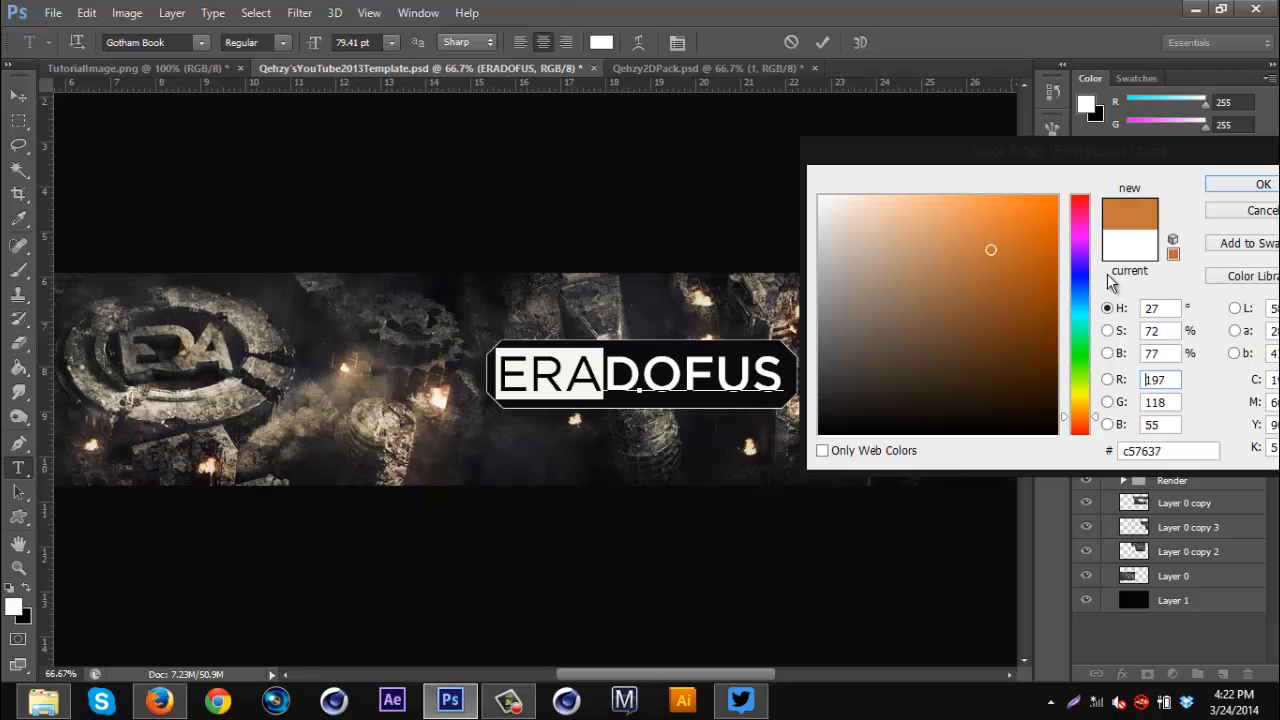
click(1081, 407)
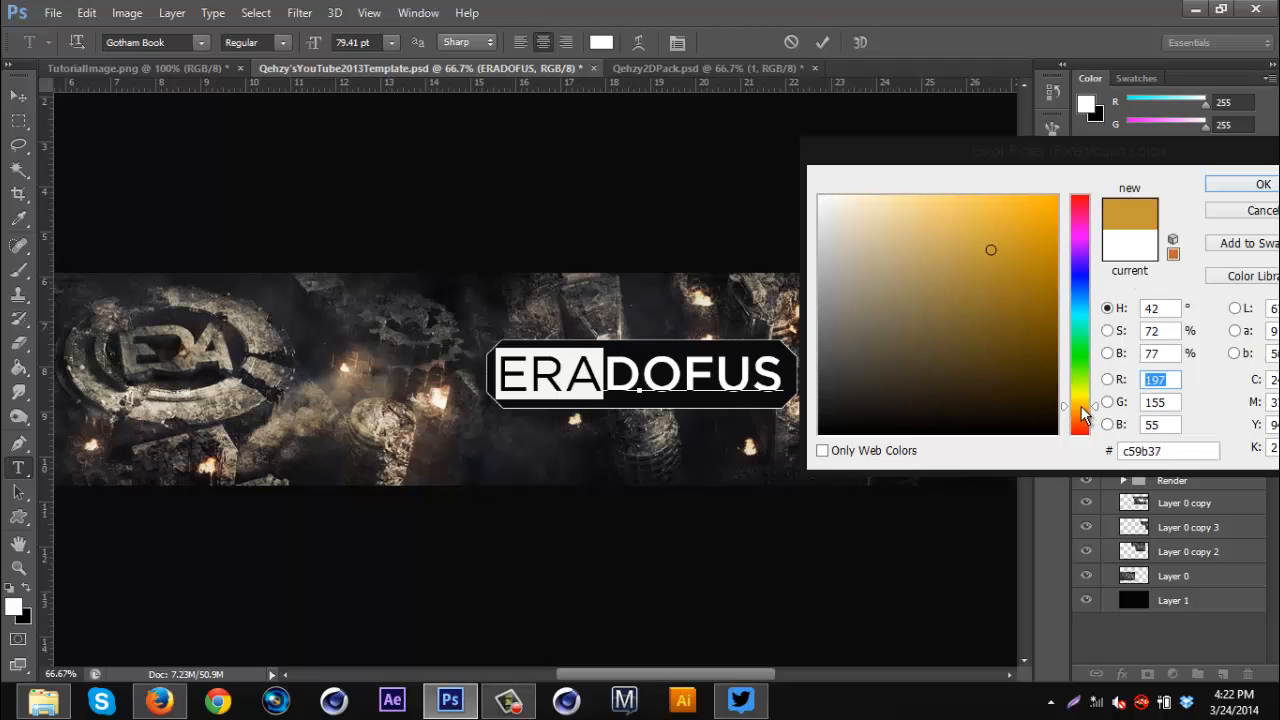
click(1240, 186)
click(590, 387)
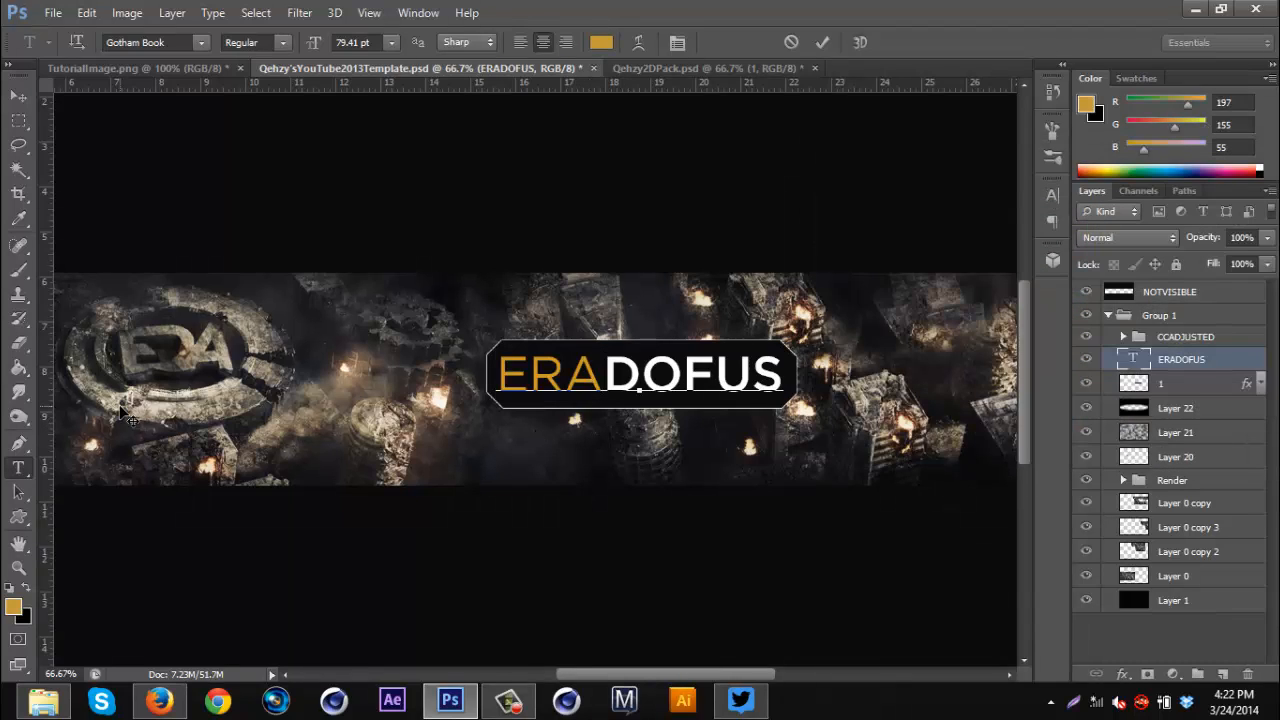
click(18, 95)
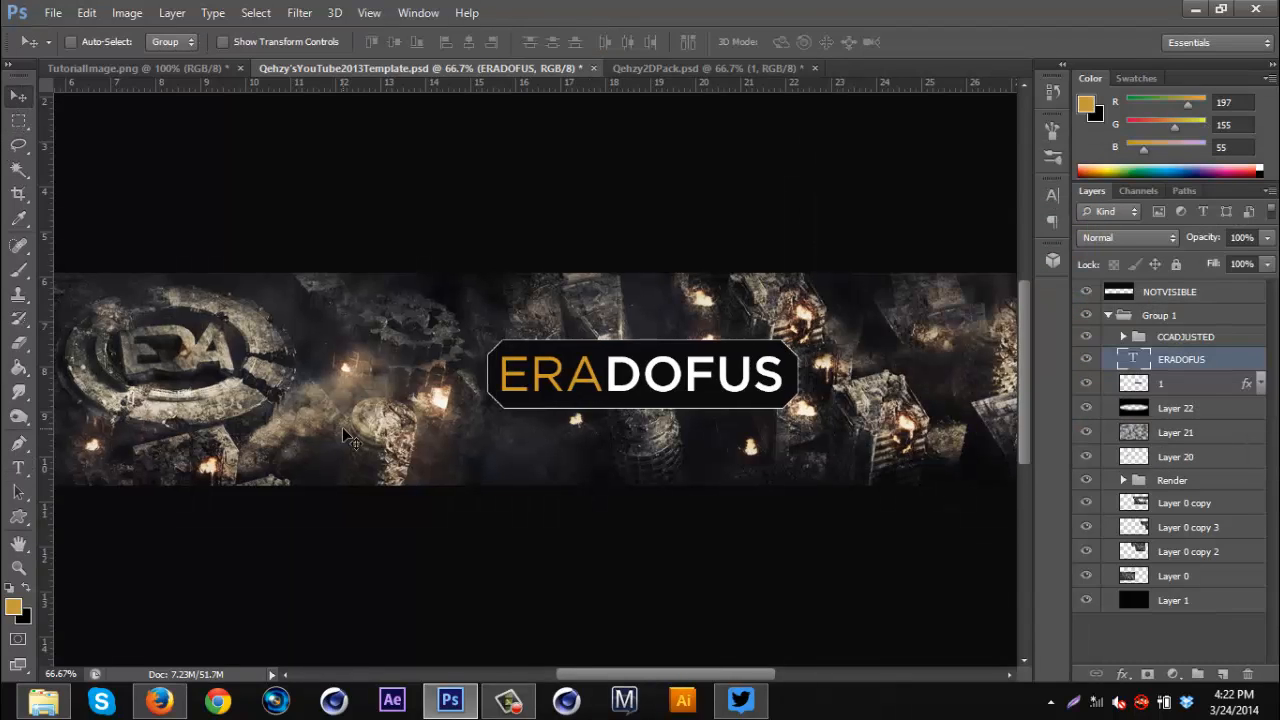
- Add a Gradient Overlay with the pink preset to the ERADOFUS text layer and rasterize its layer style
key(ctrl+minus)
key(ctrl+minus)
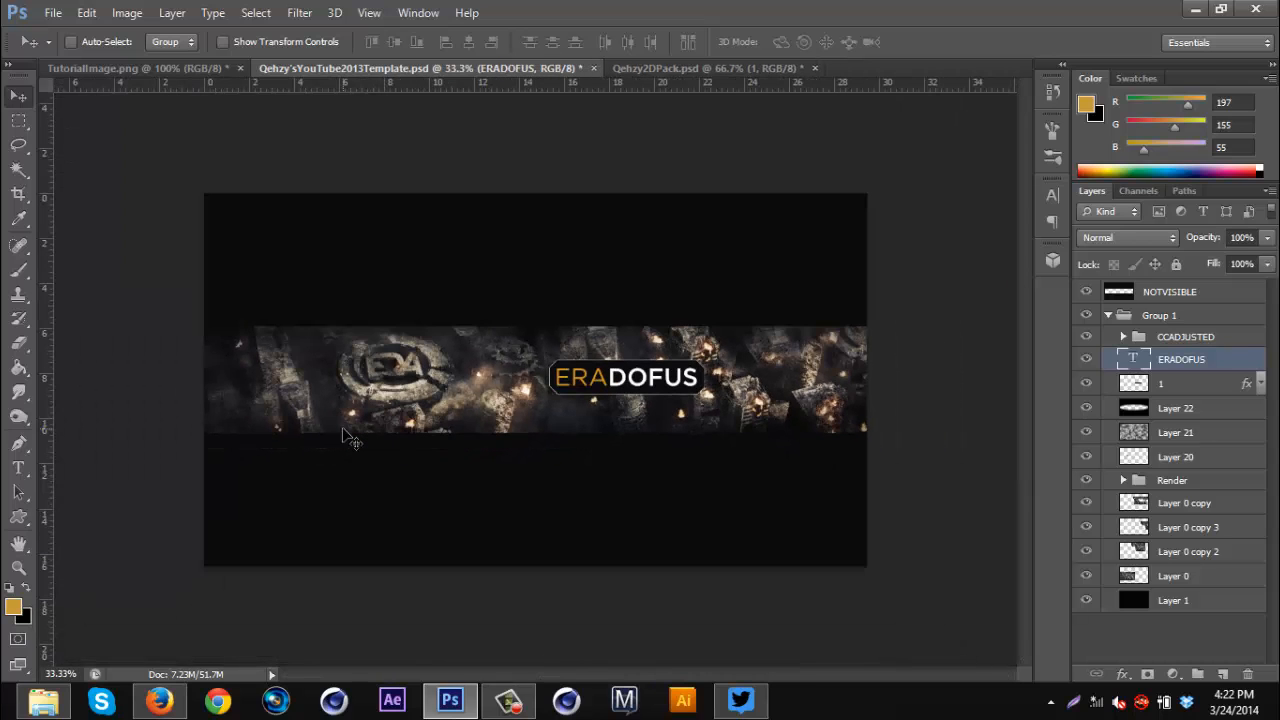
key(ctrl+plus)
key(ctrl+plus)
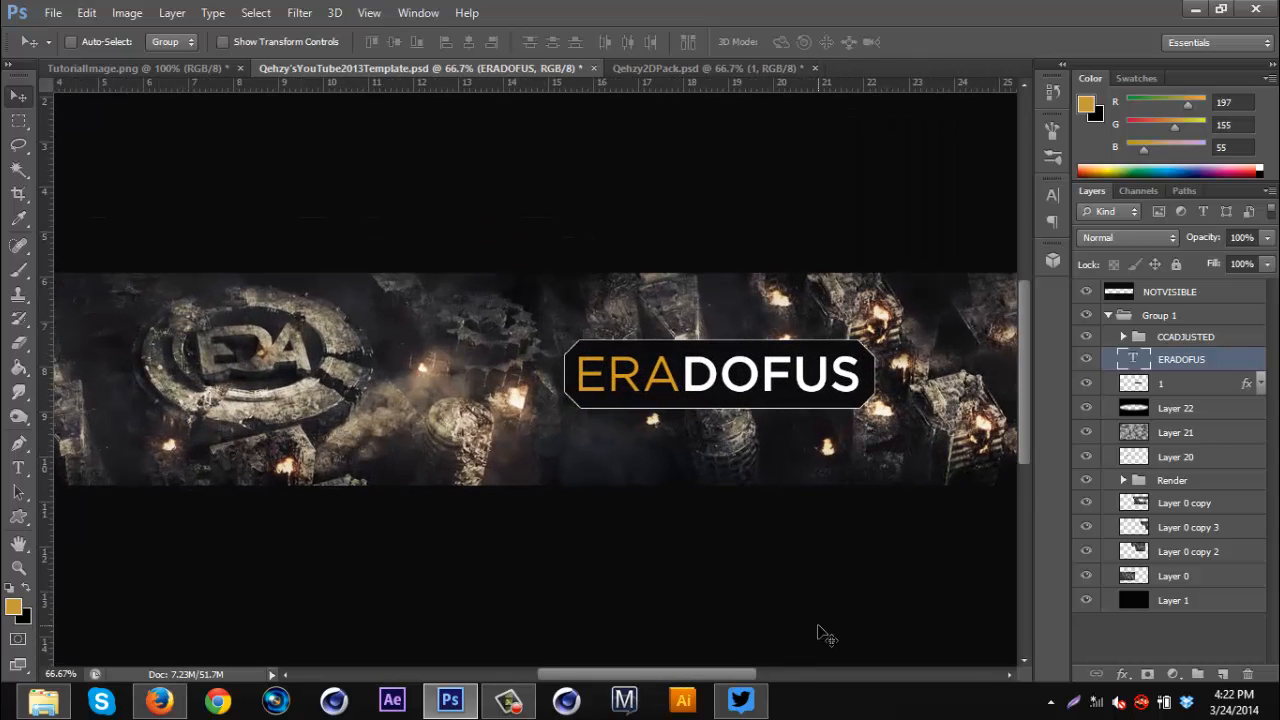
scroll(820, 629, right, 4)
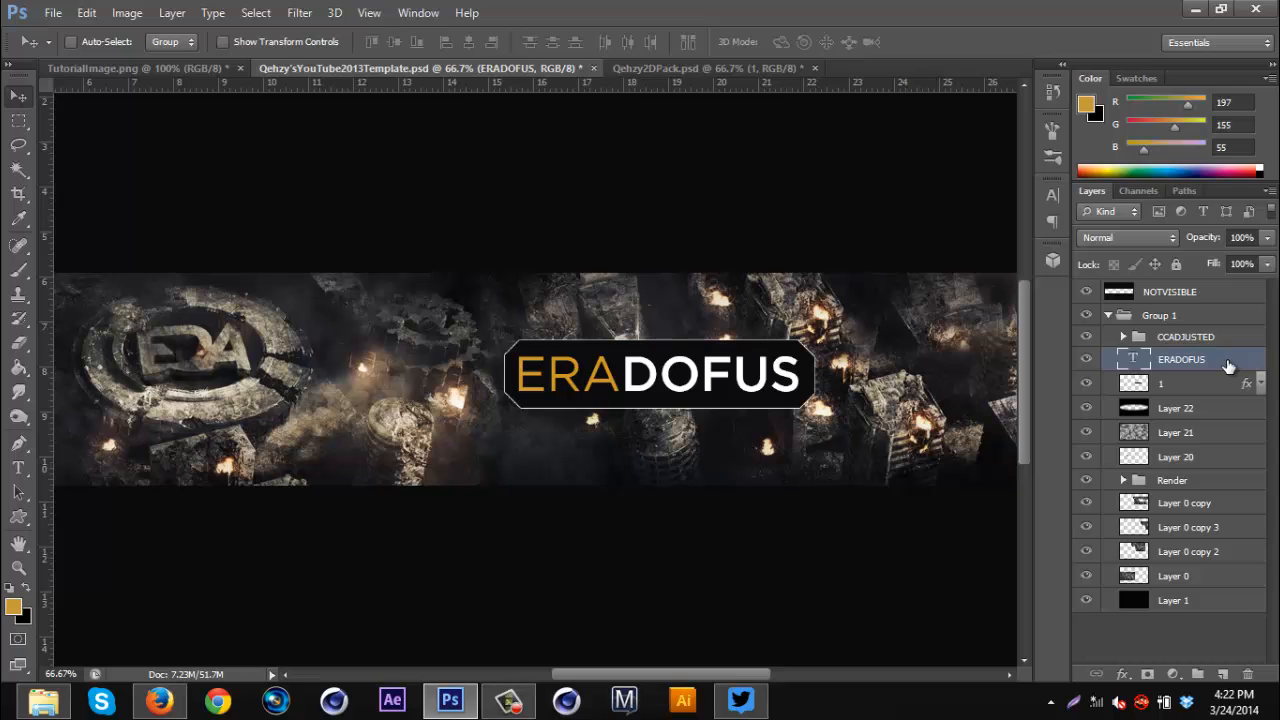
double_click(1228, 366)
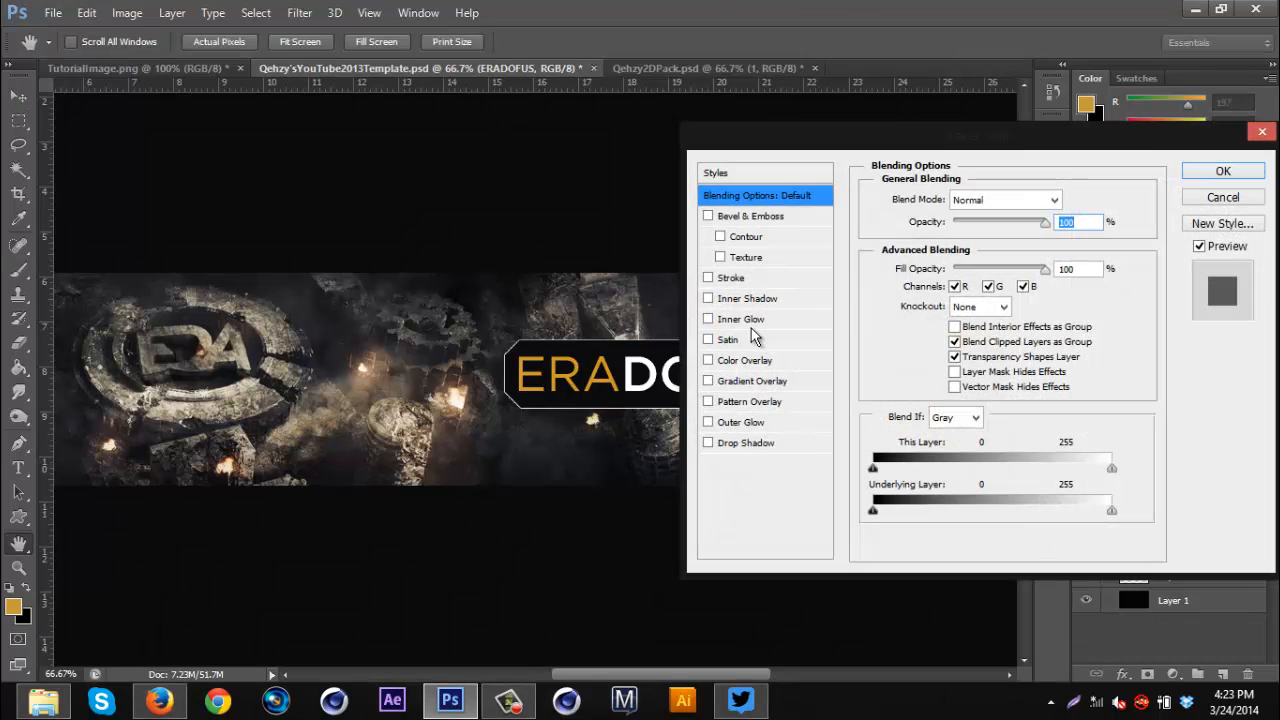
click(748, 382)
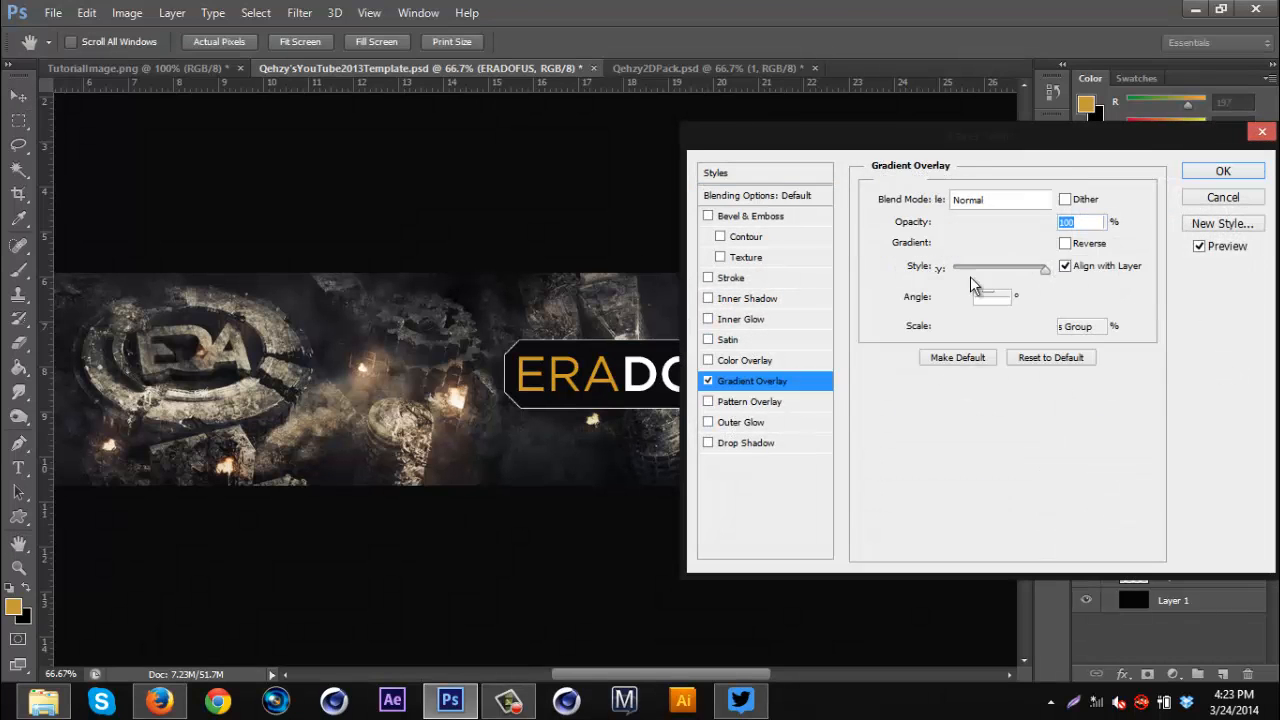
click(1042, 243)
click(1005, 367)
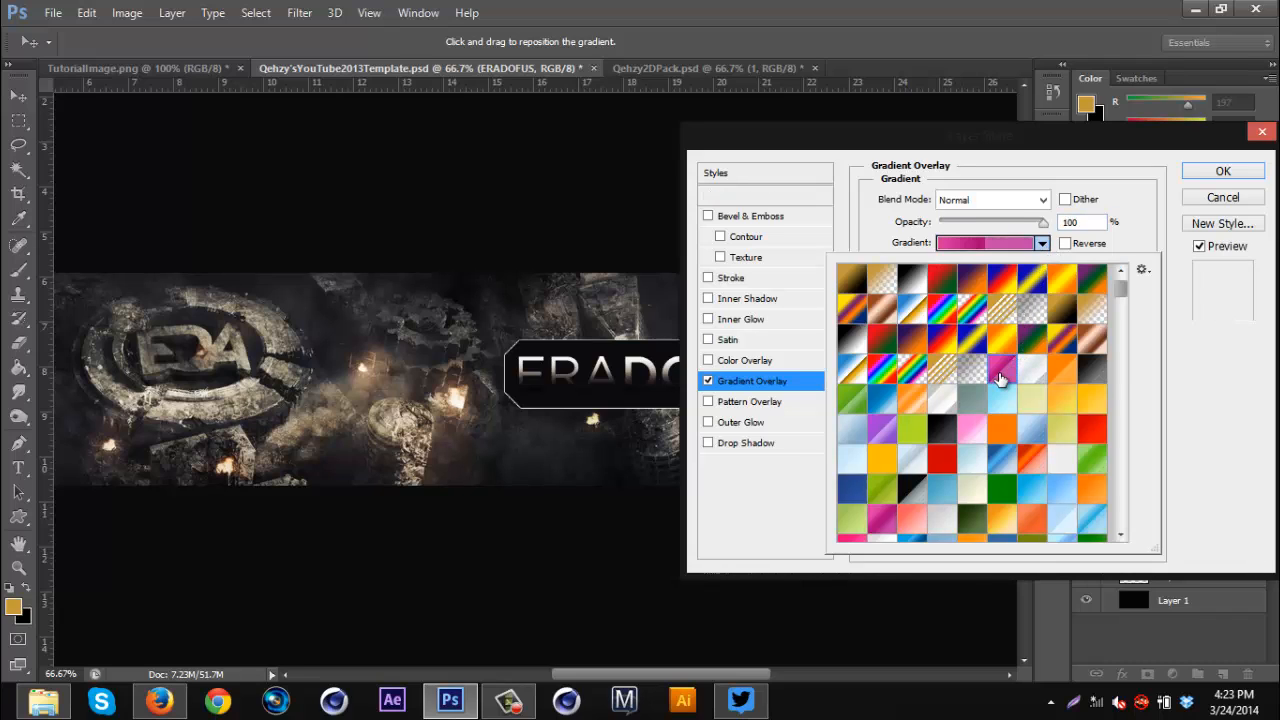
click(1205, 404)
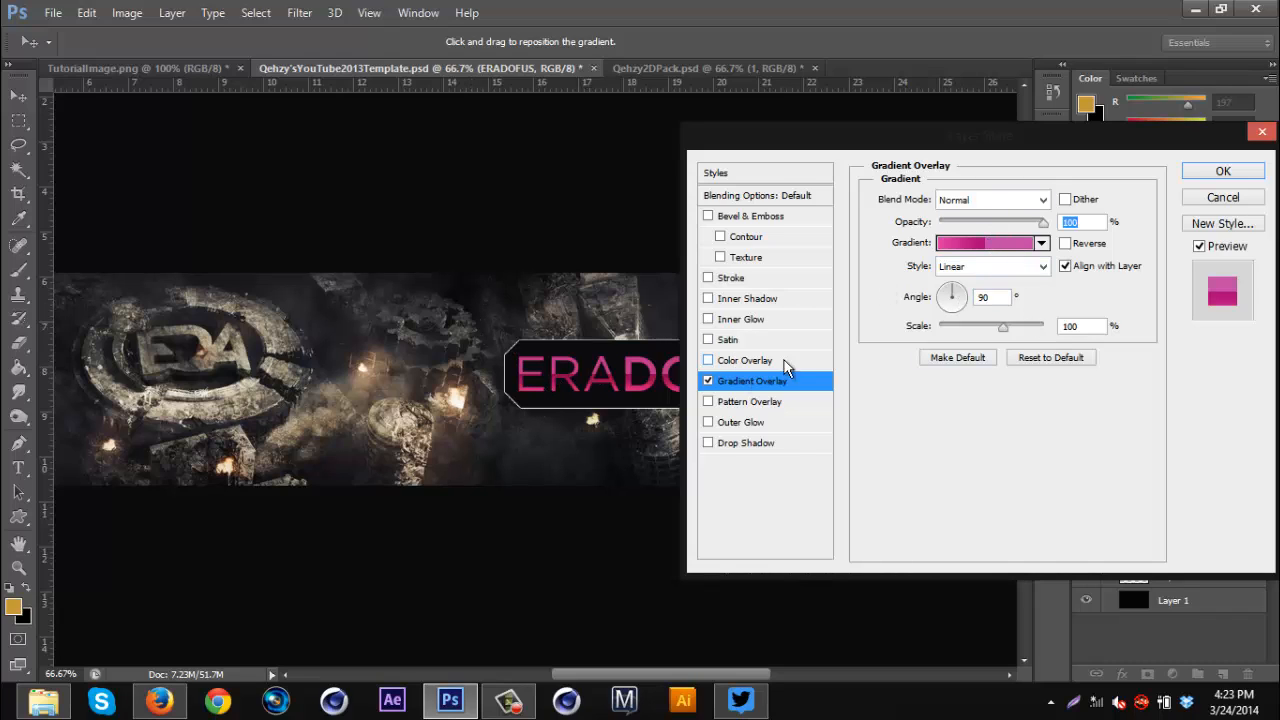
click(1215, 175)
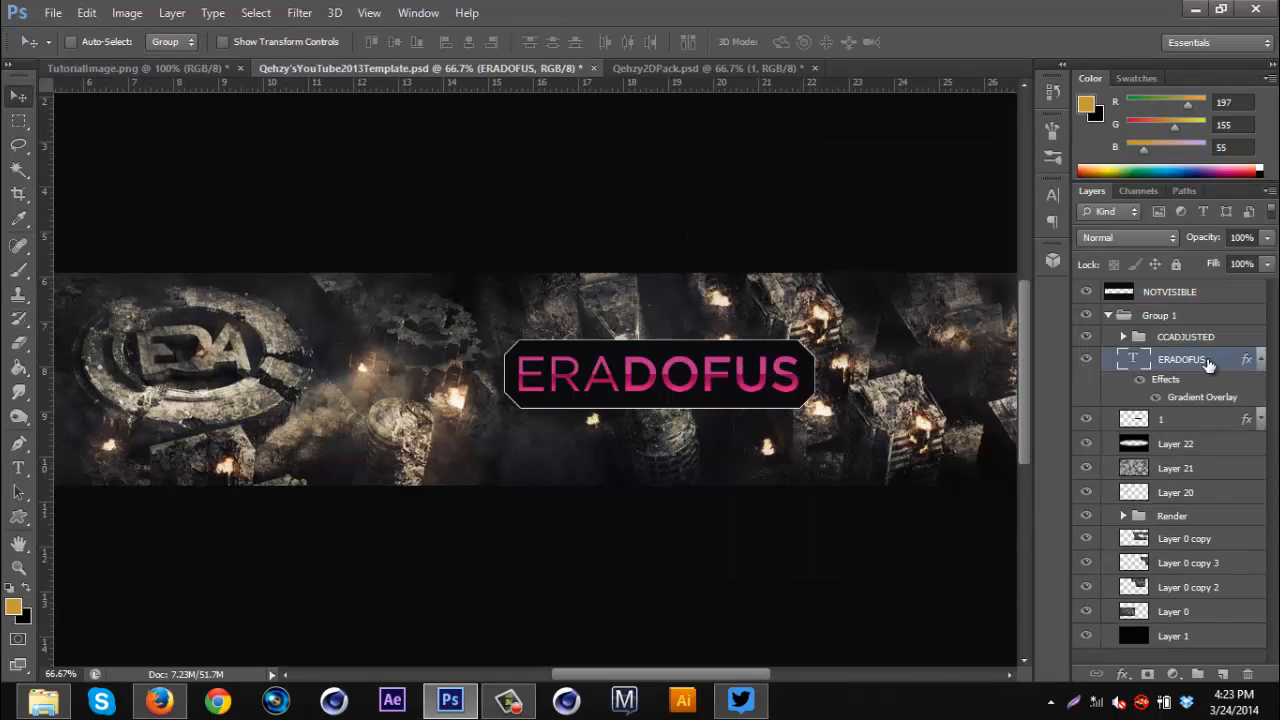
right_click(1210, 366)
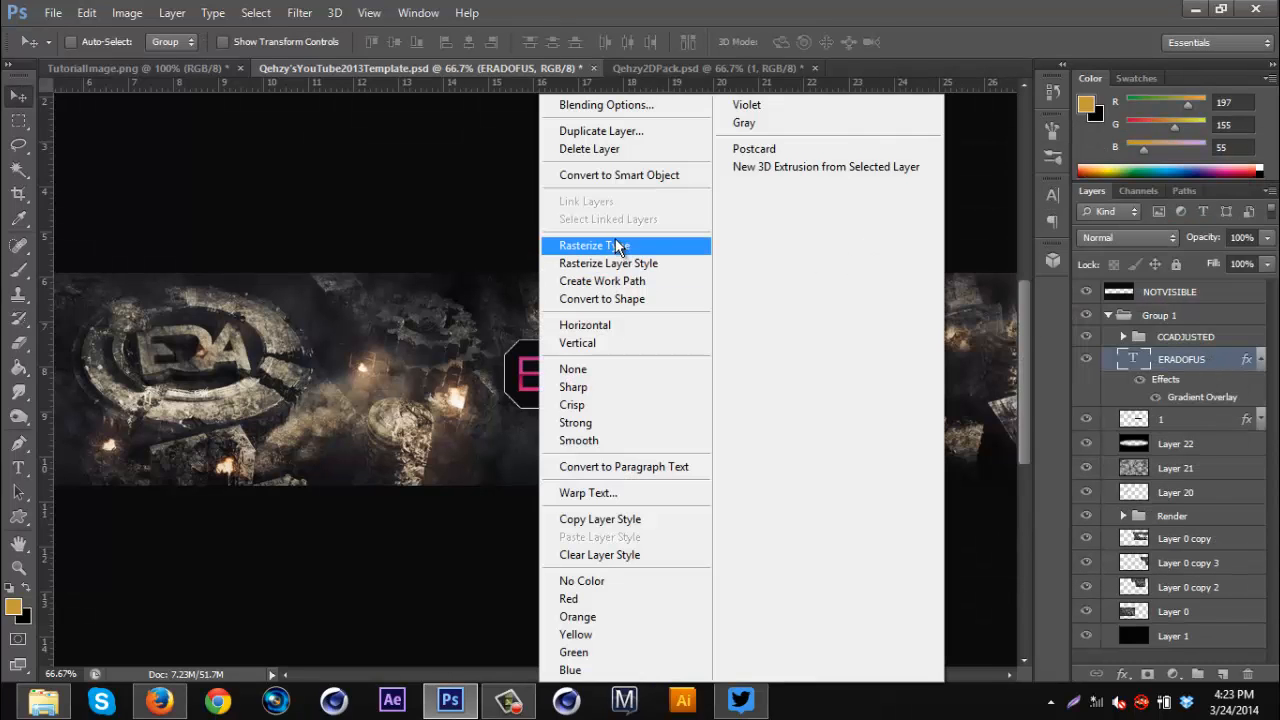
click(616, 262)
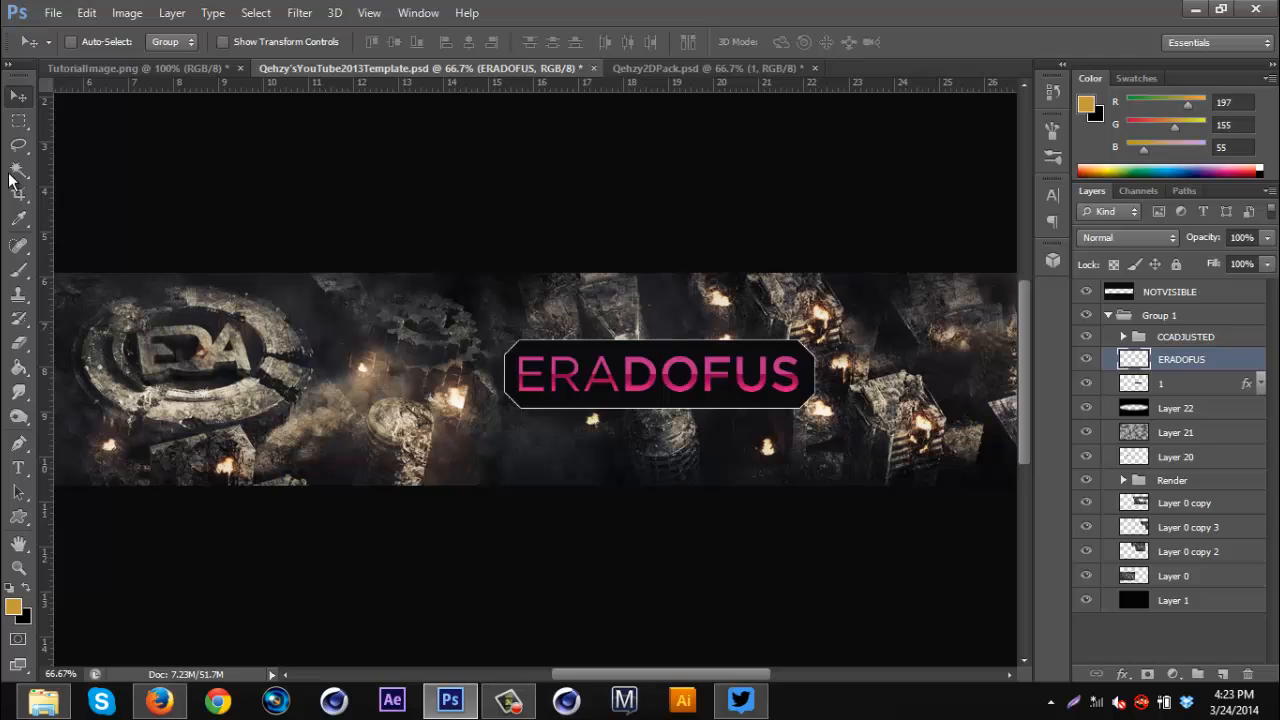
- Cut the letters DOFUS onto their own layer and align them back beside ERA in the bar
click(14, 122)
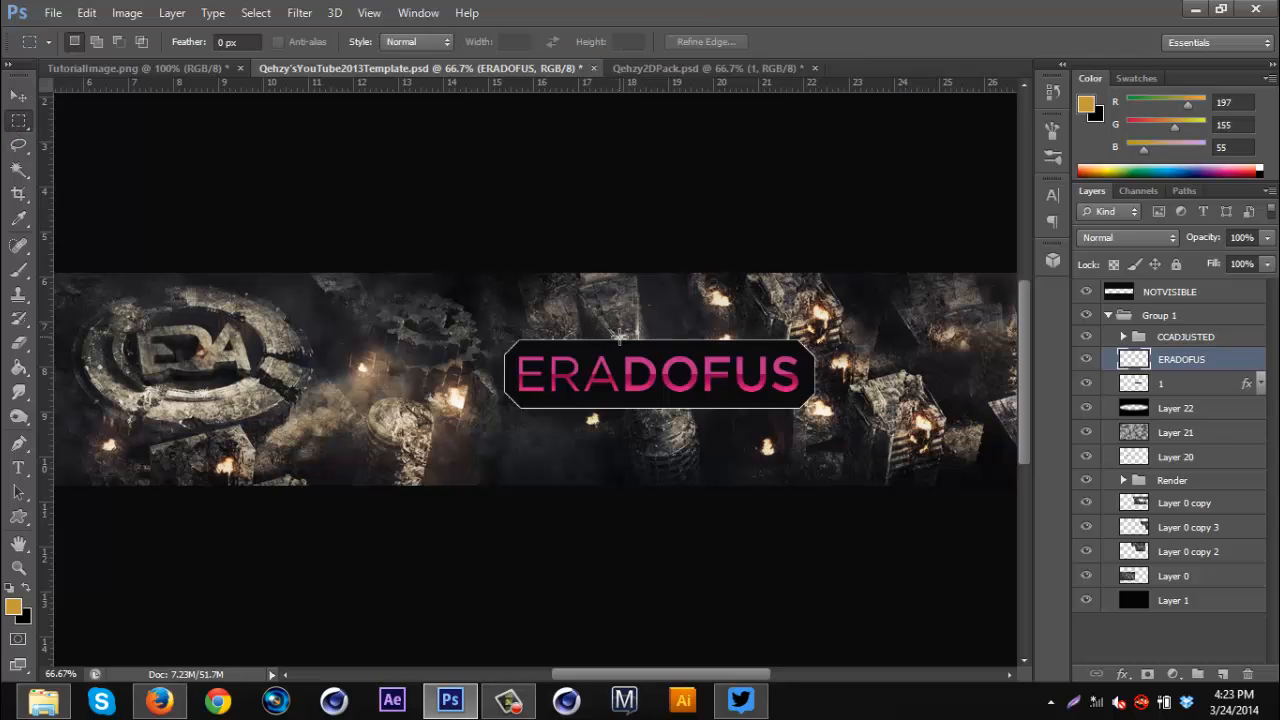
drag(620, 338, 838, 417)
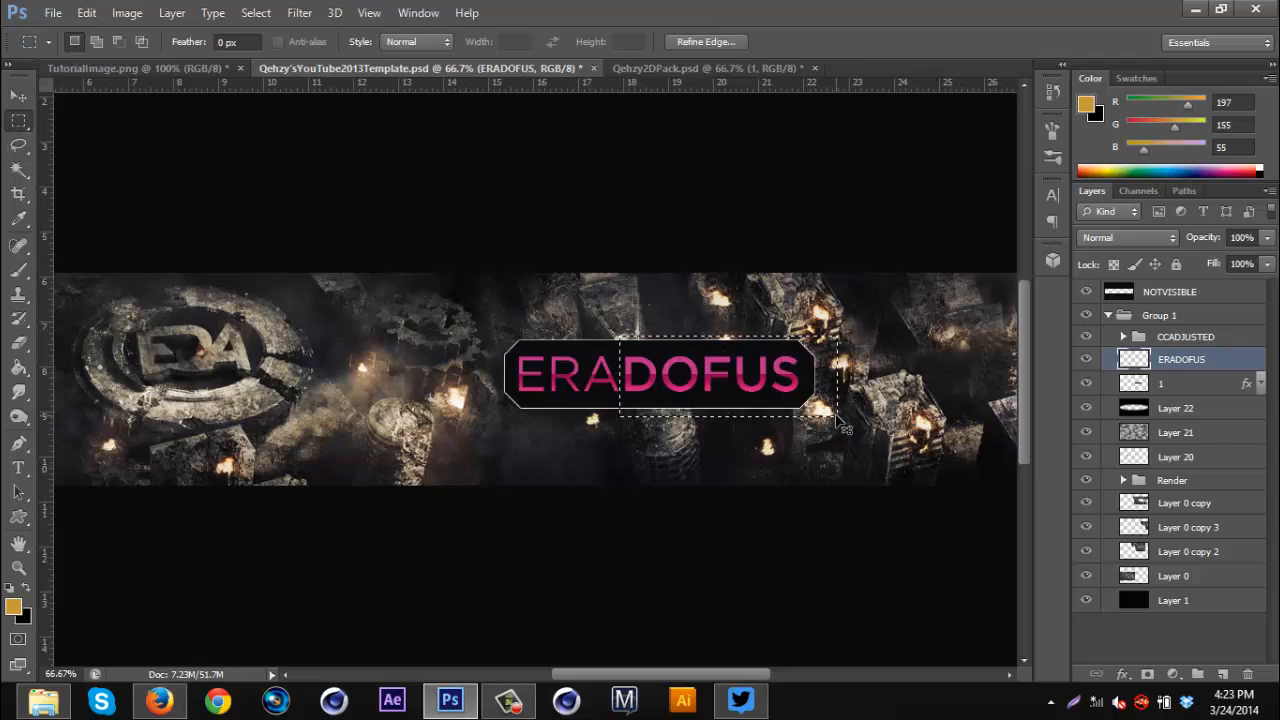
key(Delete)
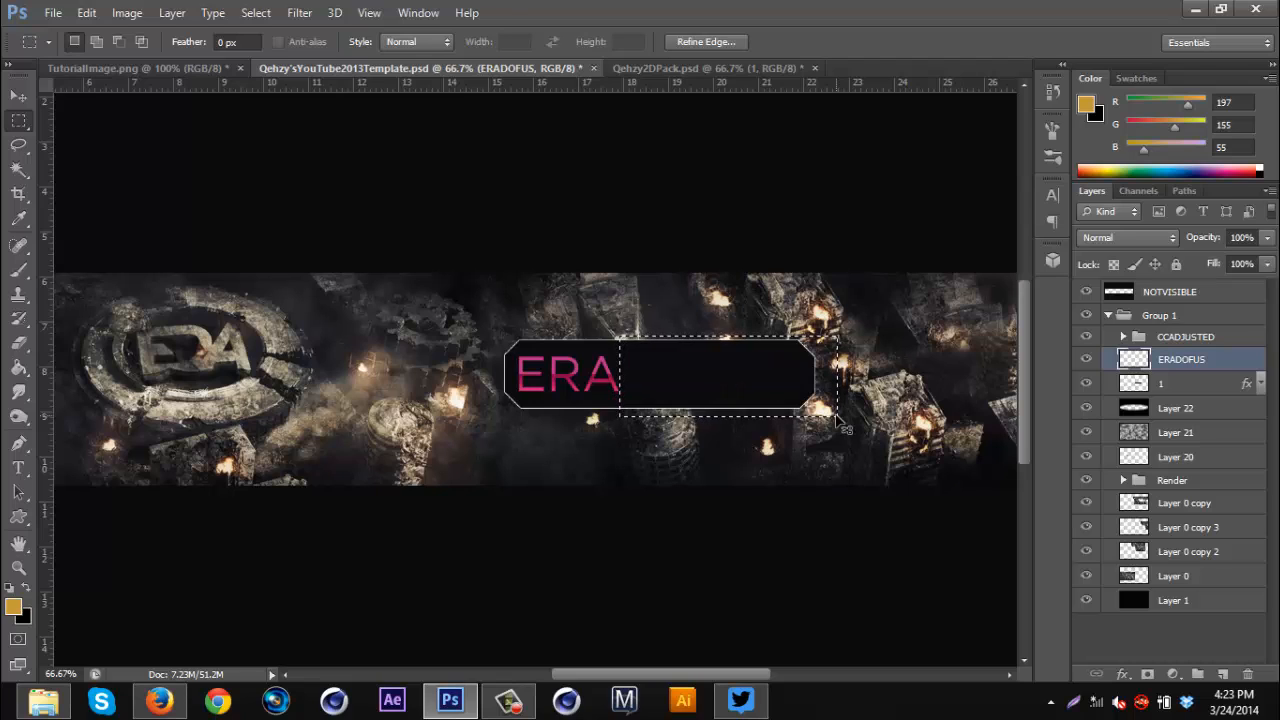
key(ctrl+v)
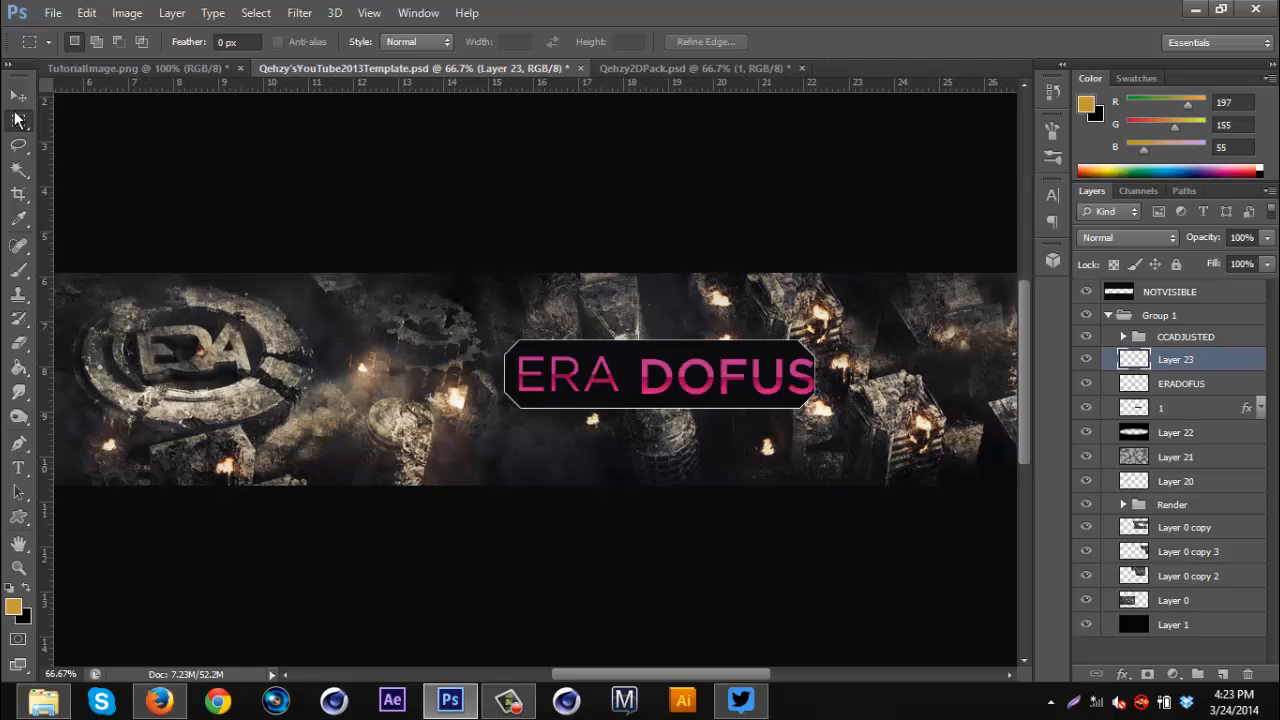
click(18, 97)
drag(740, 380, 726, 378)
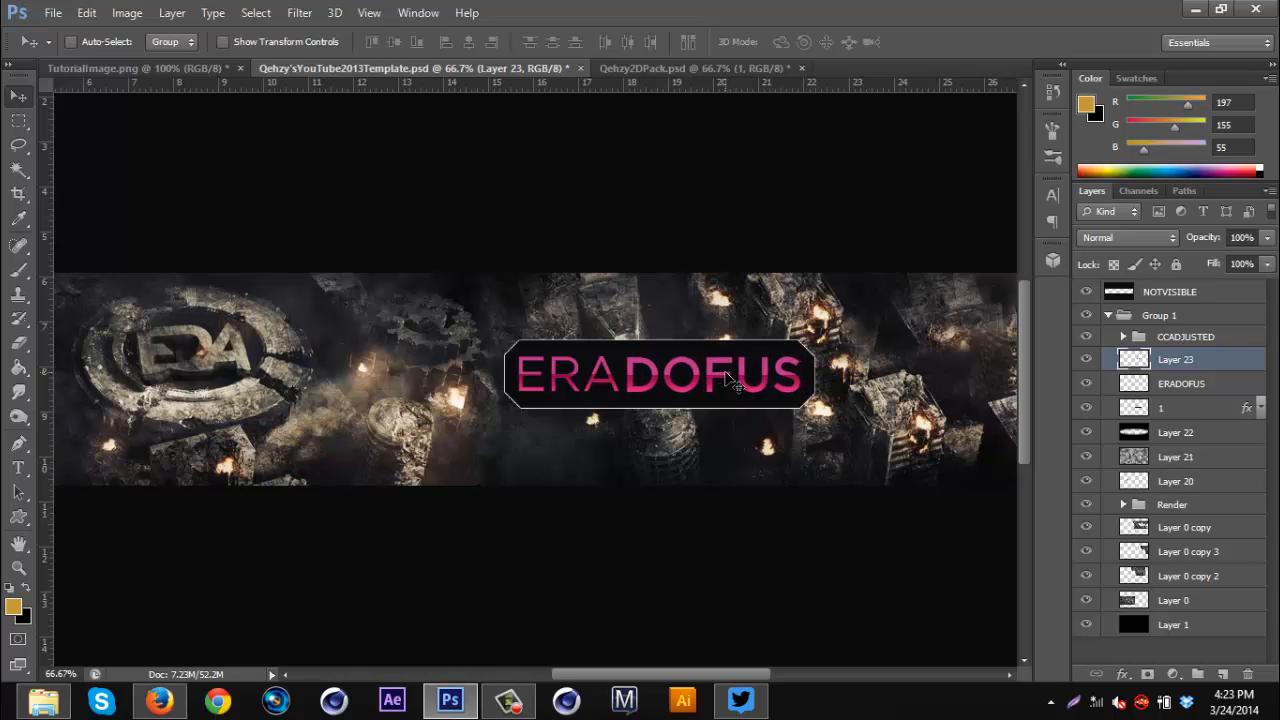
- Turn the DOFUS layer light grey with Hue/Saturation, setting Saturation to -100 and raising Lightness
key(ctrl+u)
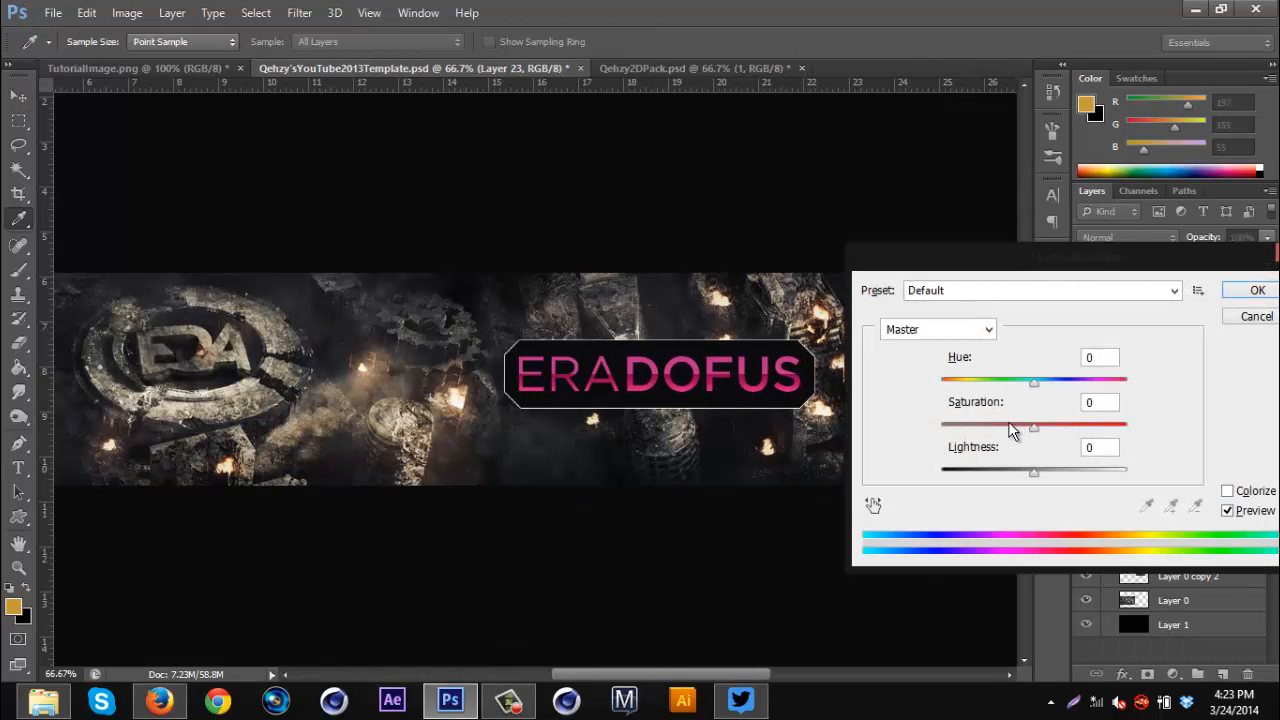
drag(1032, 424, 869, 445)
drag(1034, 470, 1064, 470)
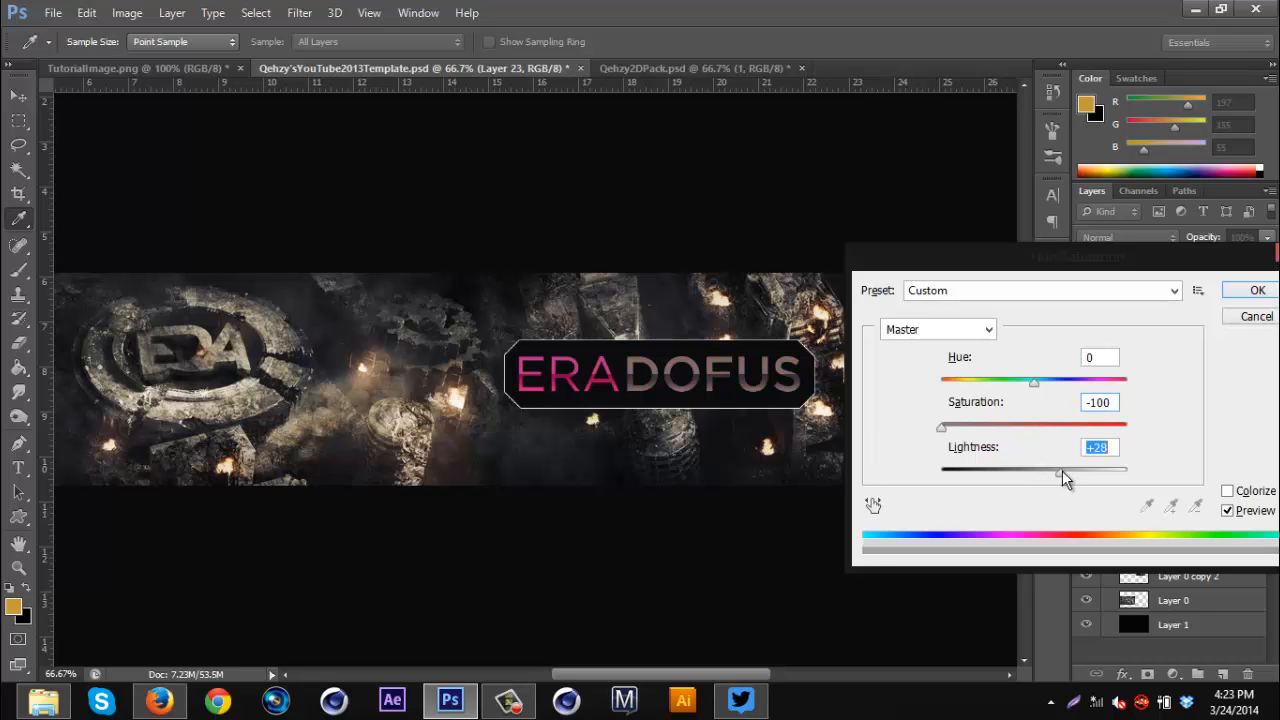
click(1254, 291)
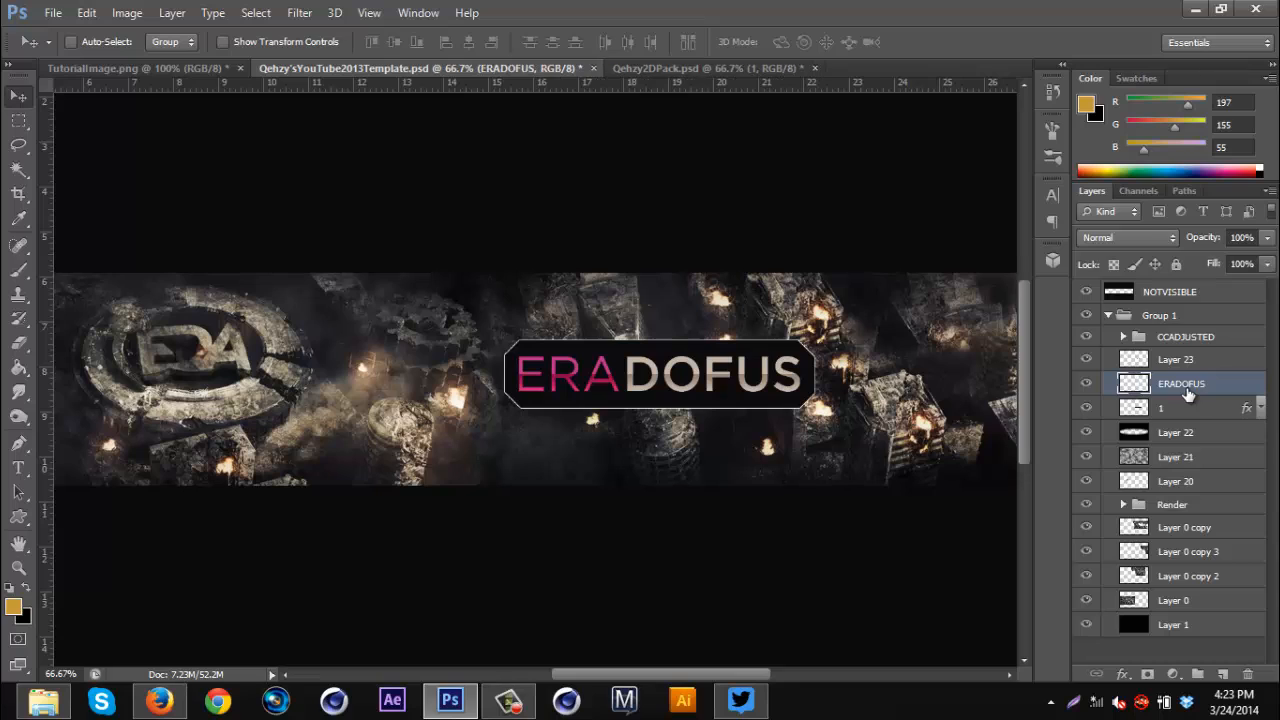
- Shift the ERA letters on the ERADOFUS layer to orange with Hue/Saturation, setting Hue to +78
key(ctrl+u)
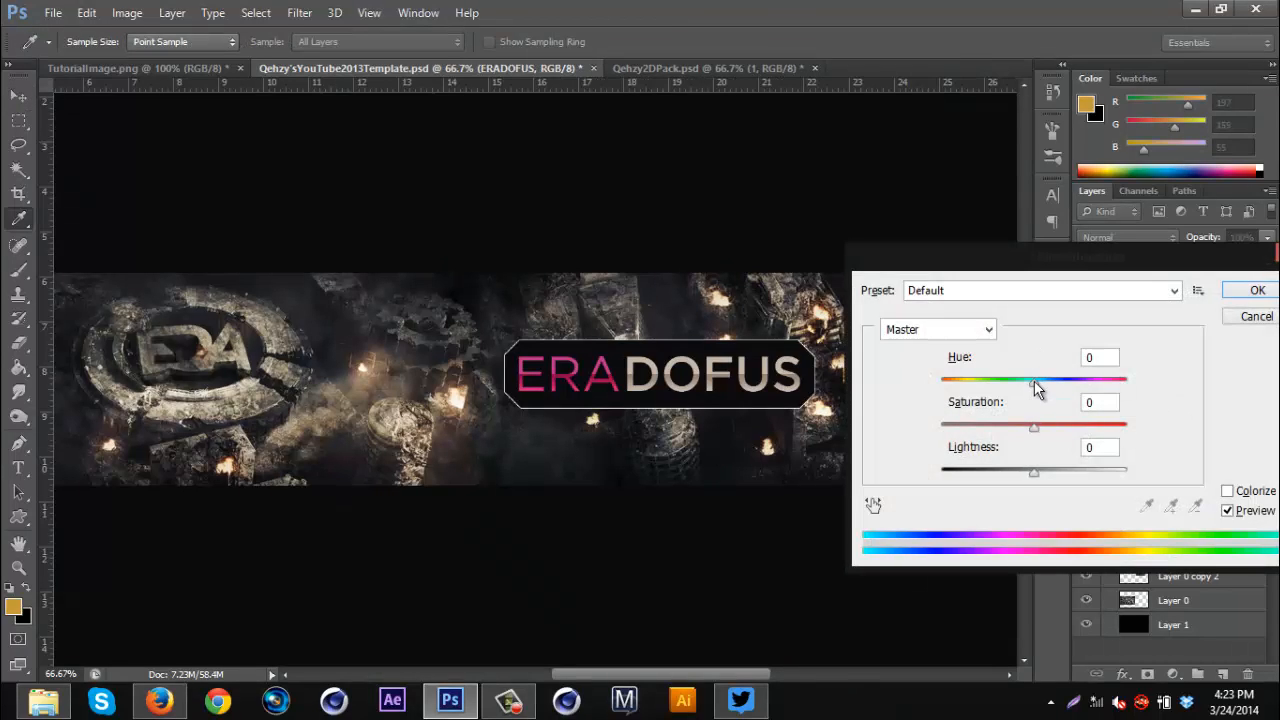
drag(1036, 389, 1092, 398)
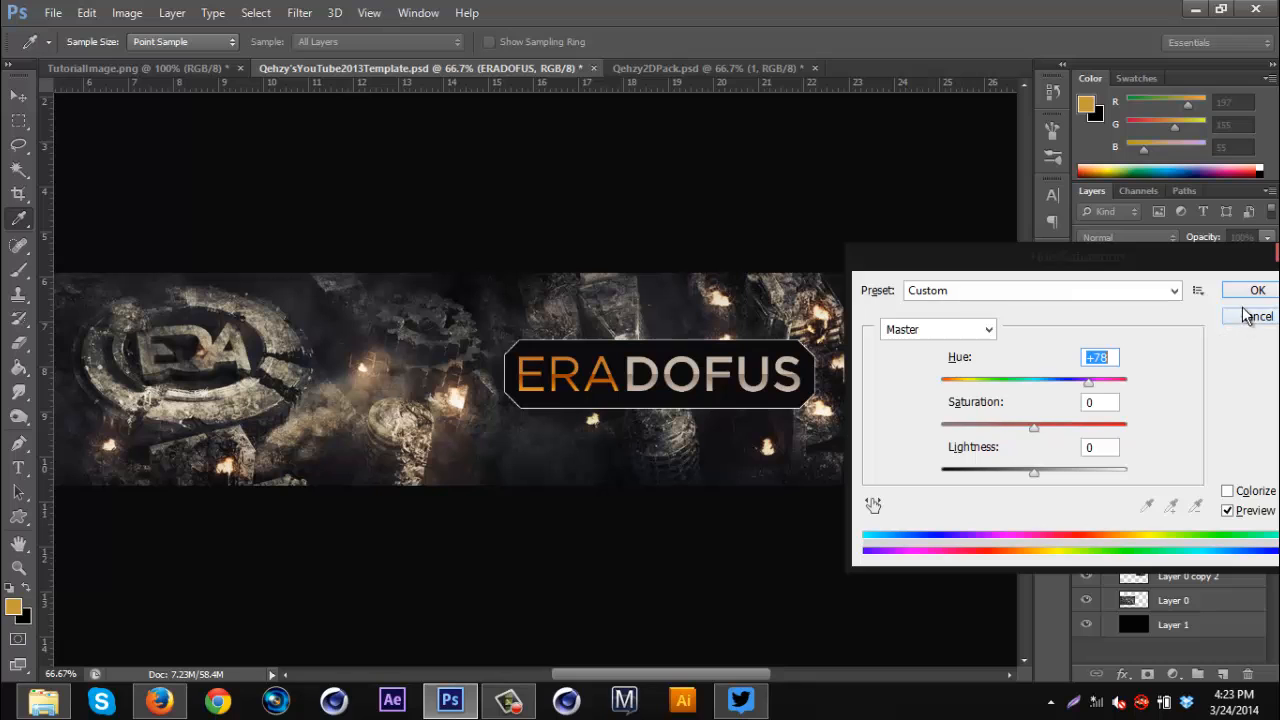
key(Return)
key(v)
key(ctrl+minus)
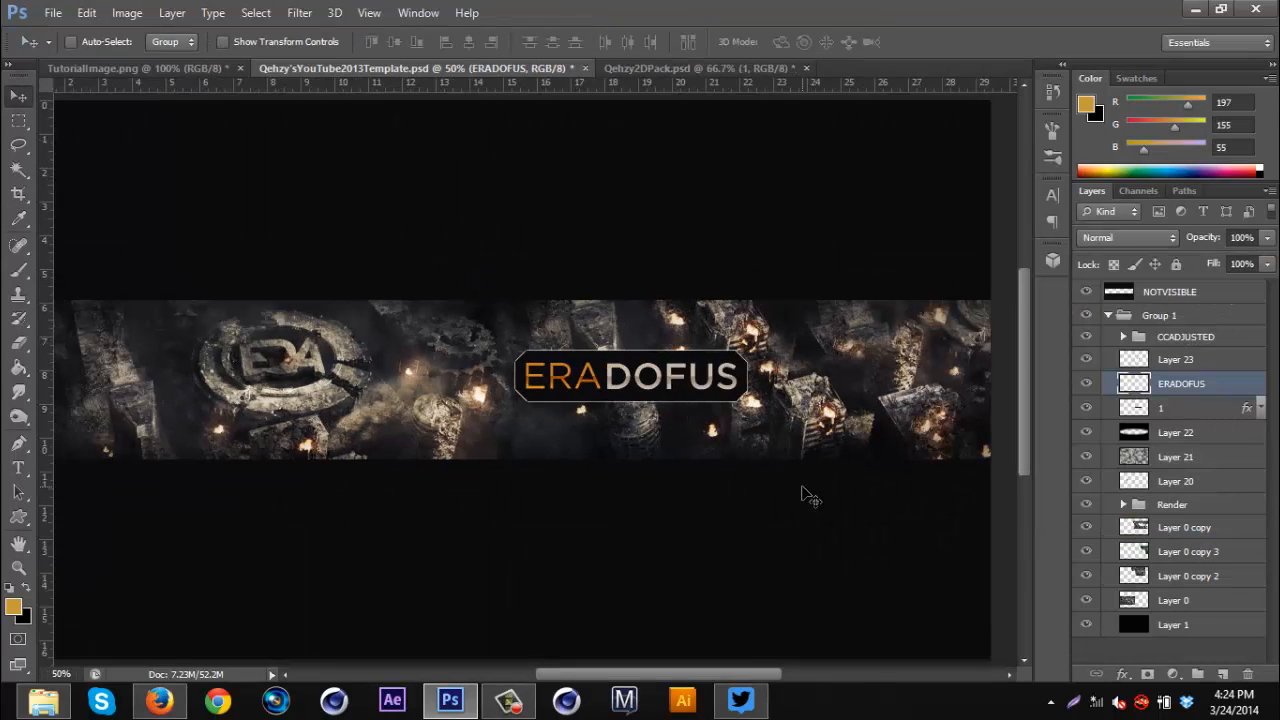
key(ctrl+minus)
key(ctrl+plus)
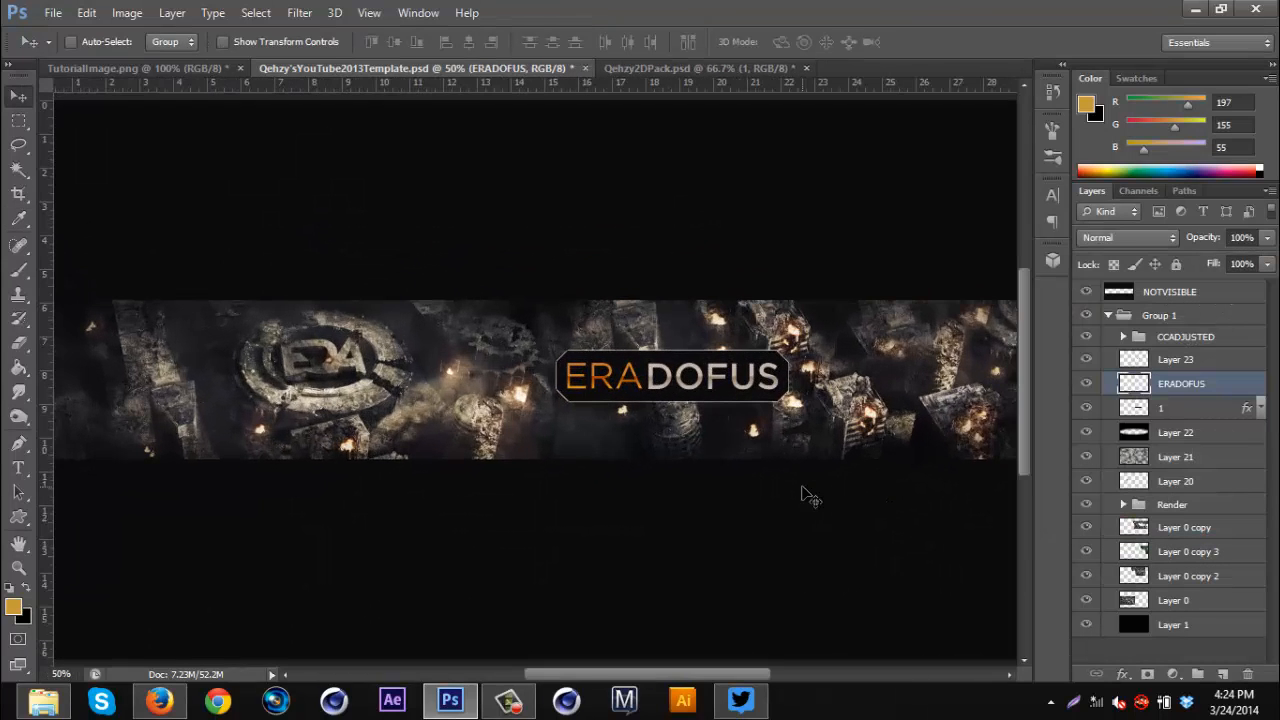
key(ctrl+plus)
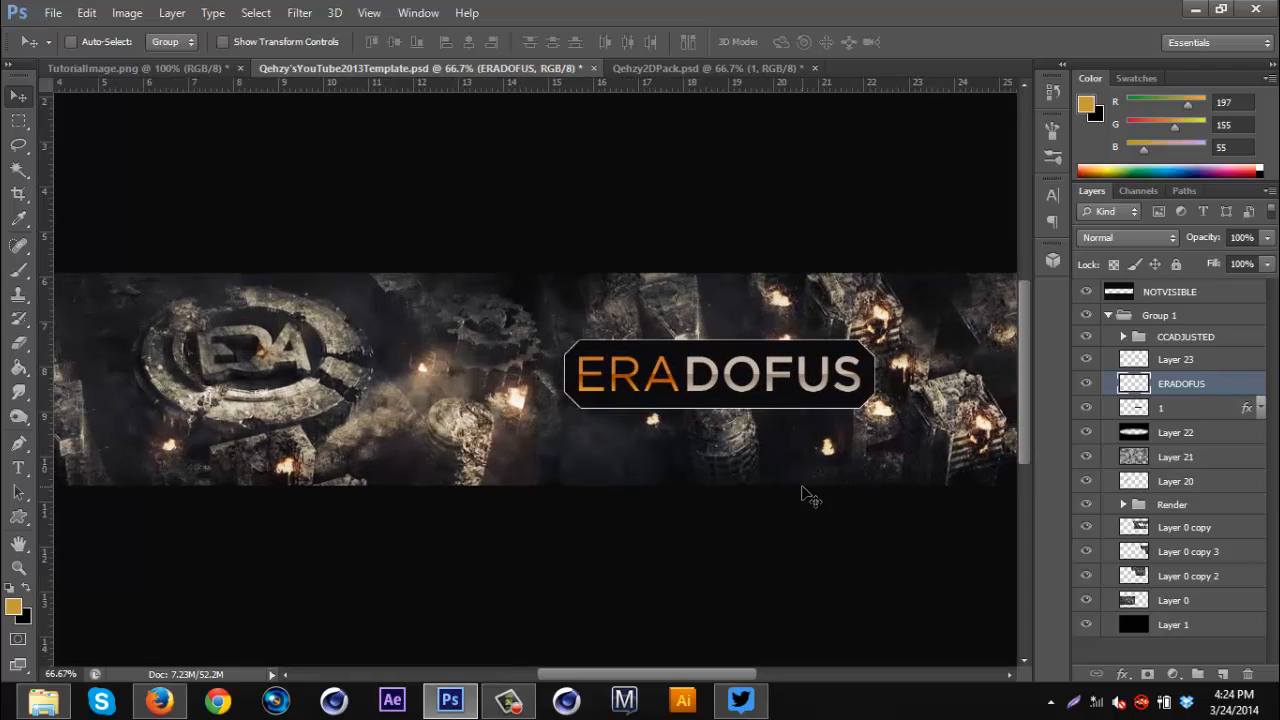
key(ctrl+plus)
key(ctrl+minus)
- Hide and collapse the BehindText group in Qehzy2DPack.psd
click(671, 69)
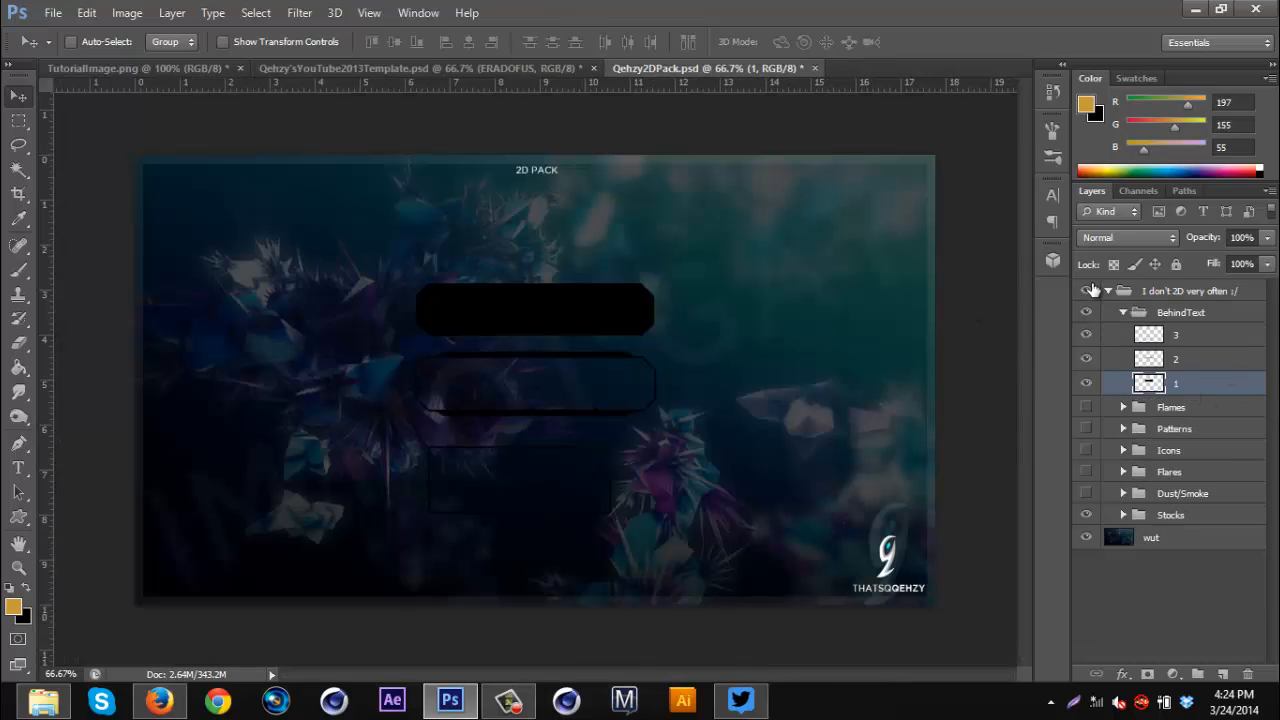
click(1086, 316)
click(1123, 312)
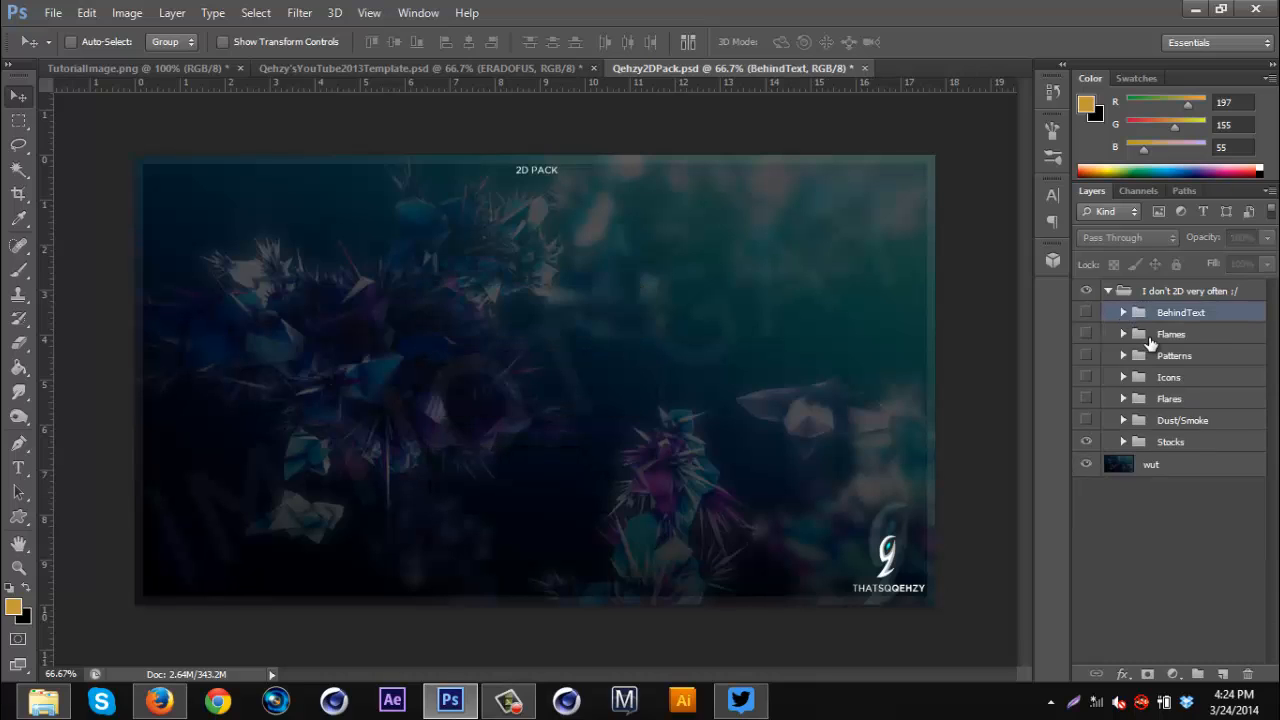
- Copy the QehzyFlare5 layer from the pack's Flares group into the banner document, directly above the ERADOFUS layer
click(1122, 399)
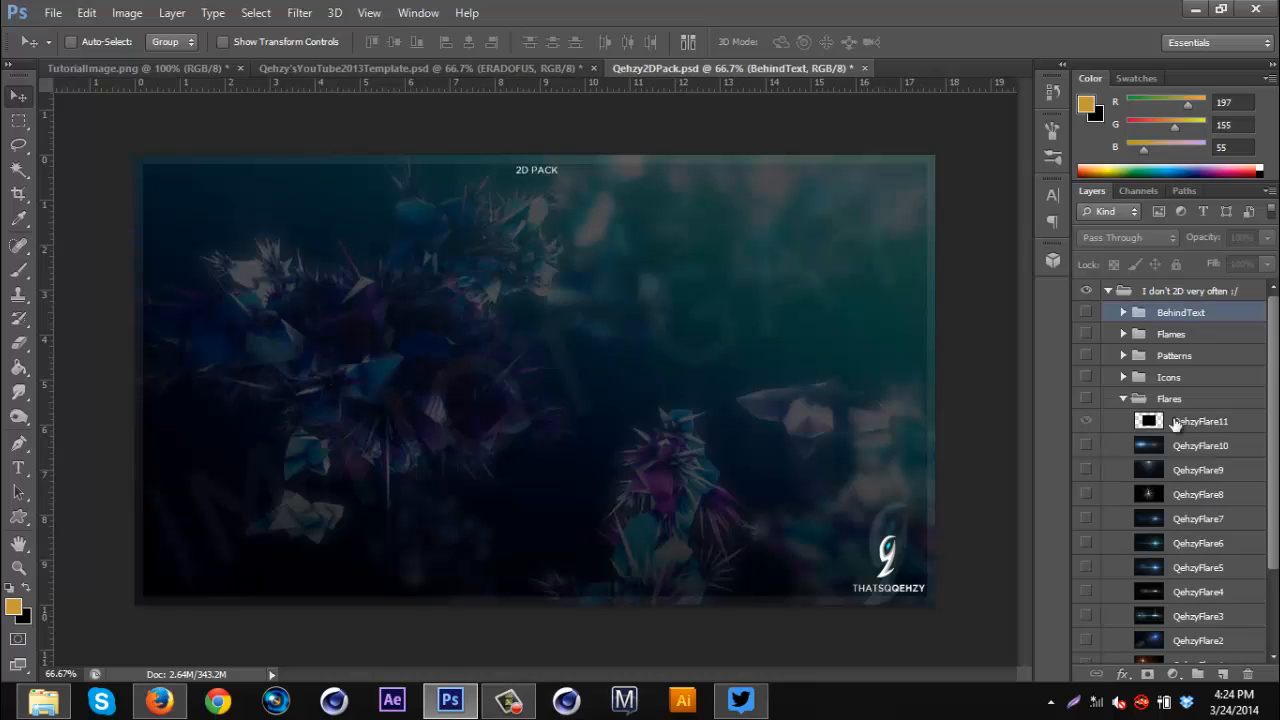
scroll(1103, 481, down, 2)
click(1087, 461)
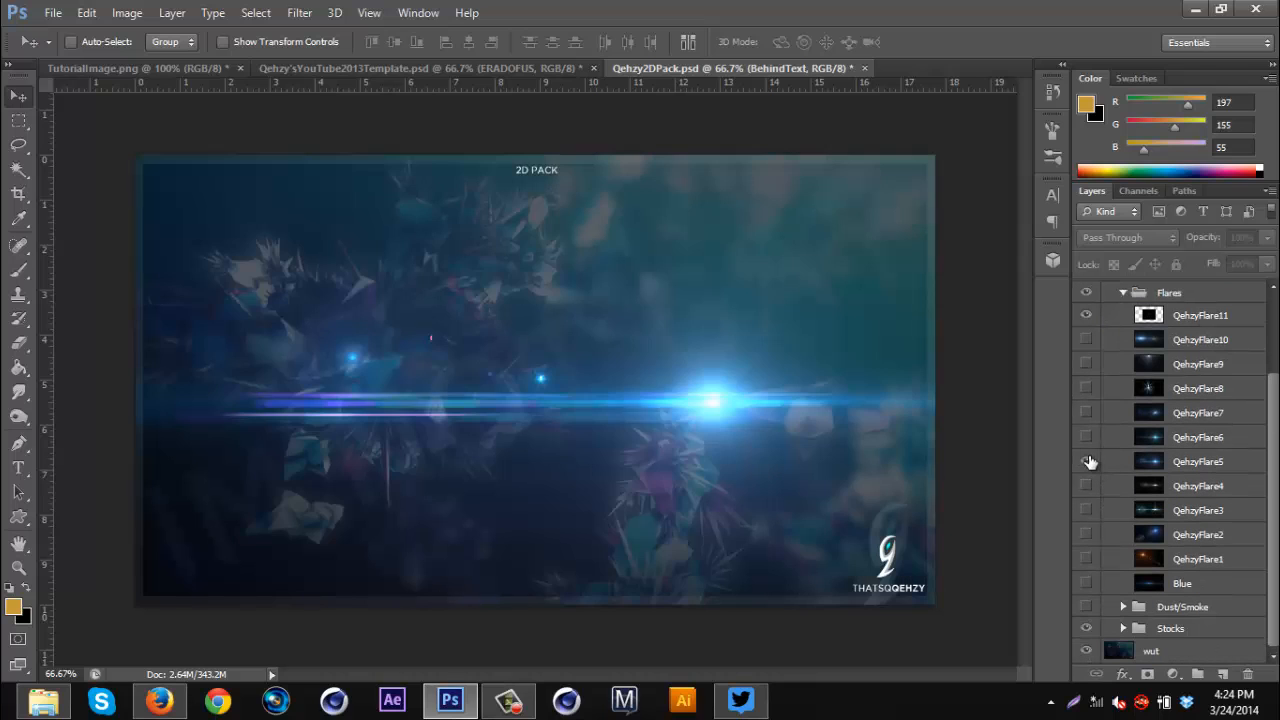
click(1087, 462)
click(1186, 464)
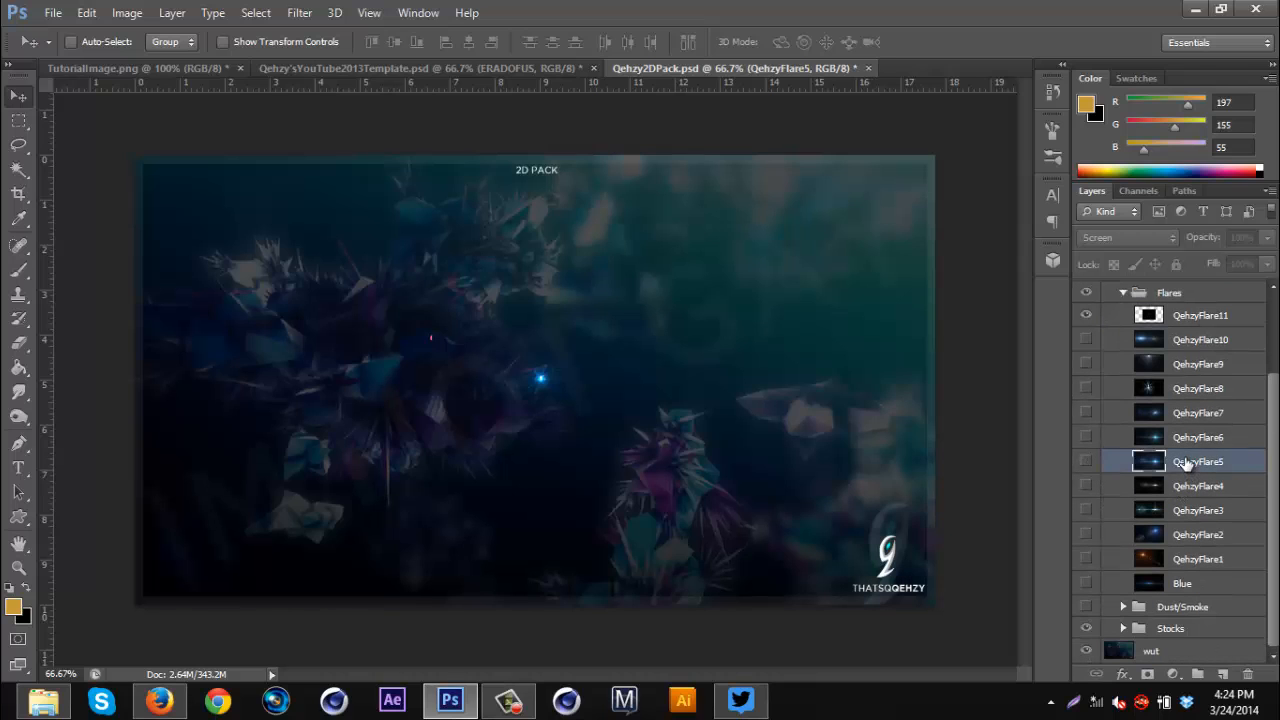
drag(409, 70, 628, 392)
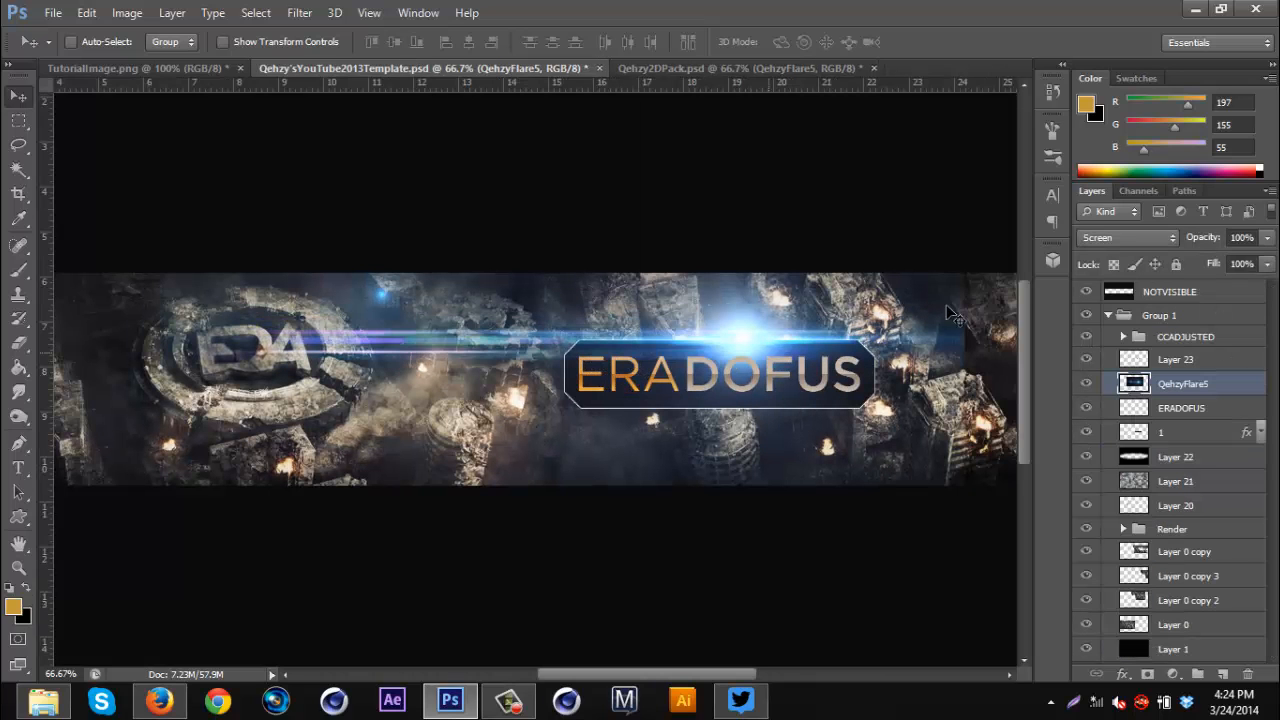
- Scale the QehzyFlare5 layer down with Free Transform and place the flare along the upper edge of the name bar
key(ctrl+t)
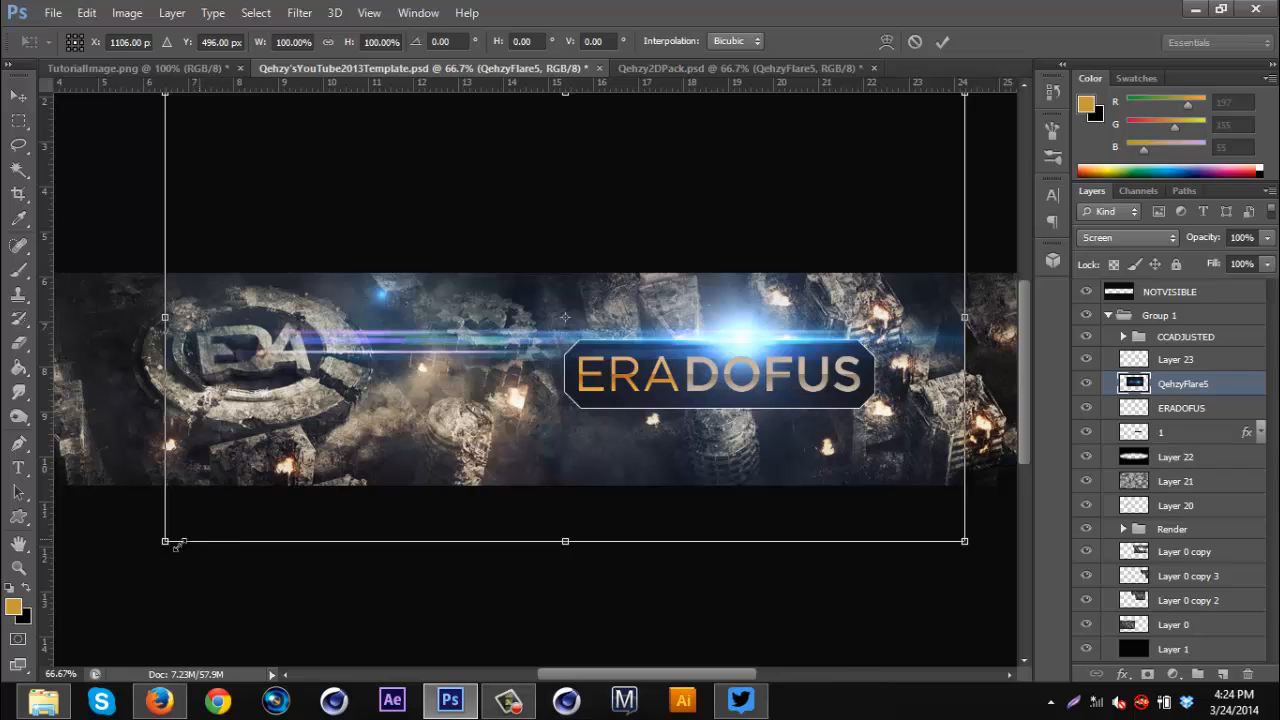
drag(254, 533, 595, 479)
key(Return)
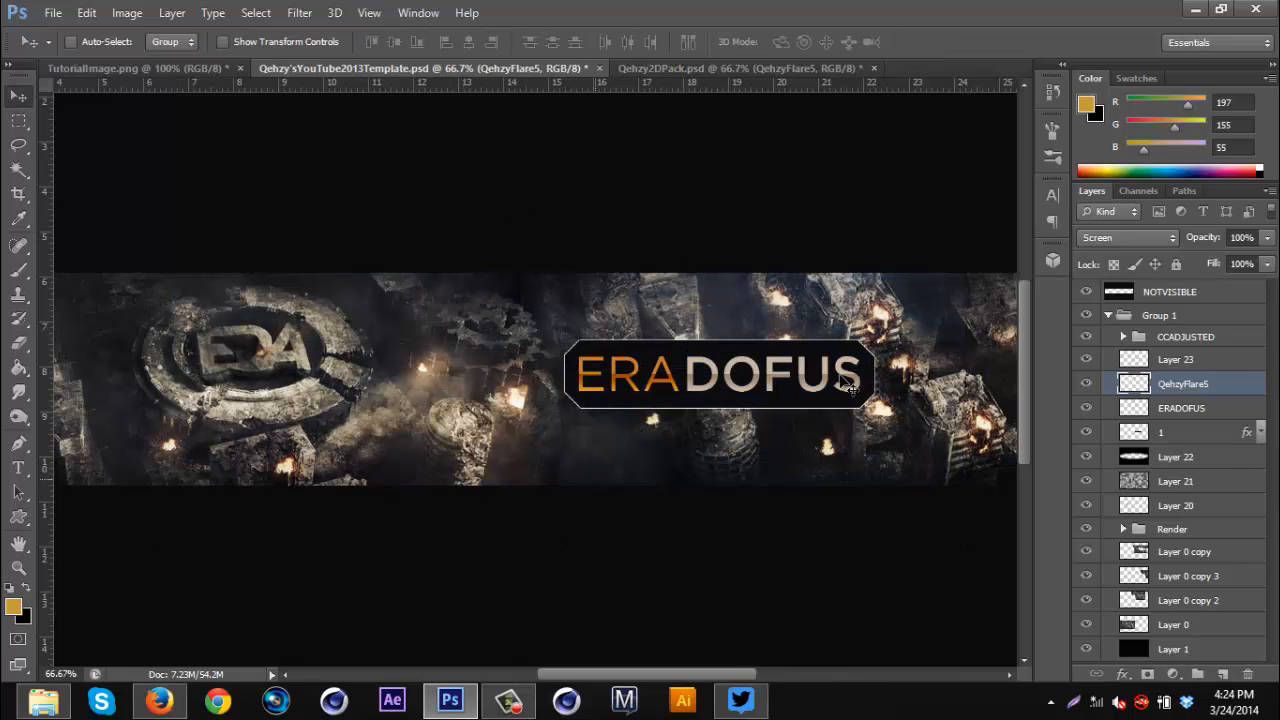
mouse_move(802, 218)
mouse_down()
mouse_move(799, 382)
mouse_move(820, 390)
mouse_move(812, 333)
mouse_move(771, 348)
mouse_up()
key(e)
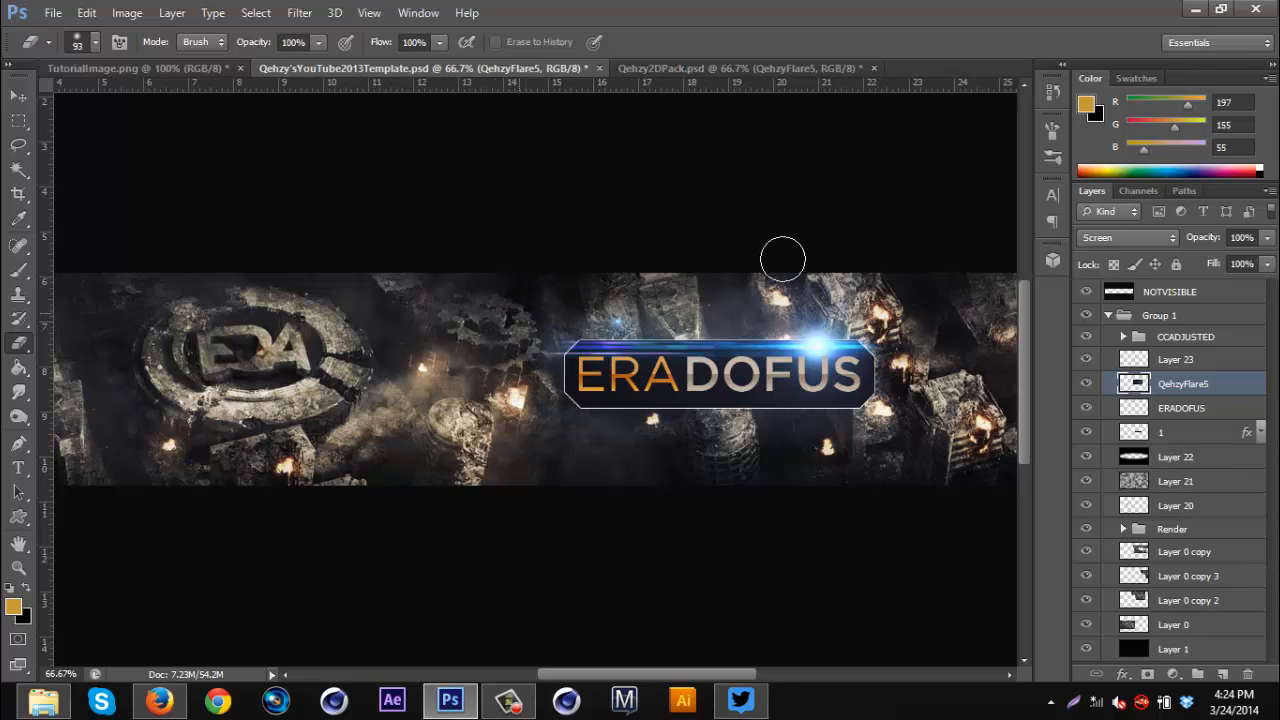
- Recolour the flare to a muted orange with Hue/Saturation, setting Hue to +178 and Saturation to -52
key(ctrl+u)
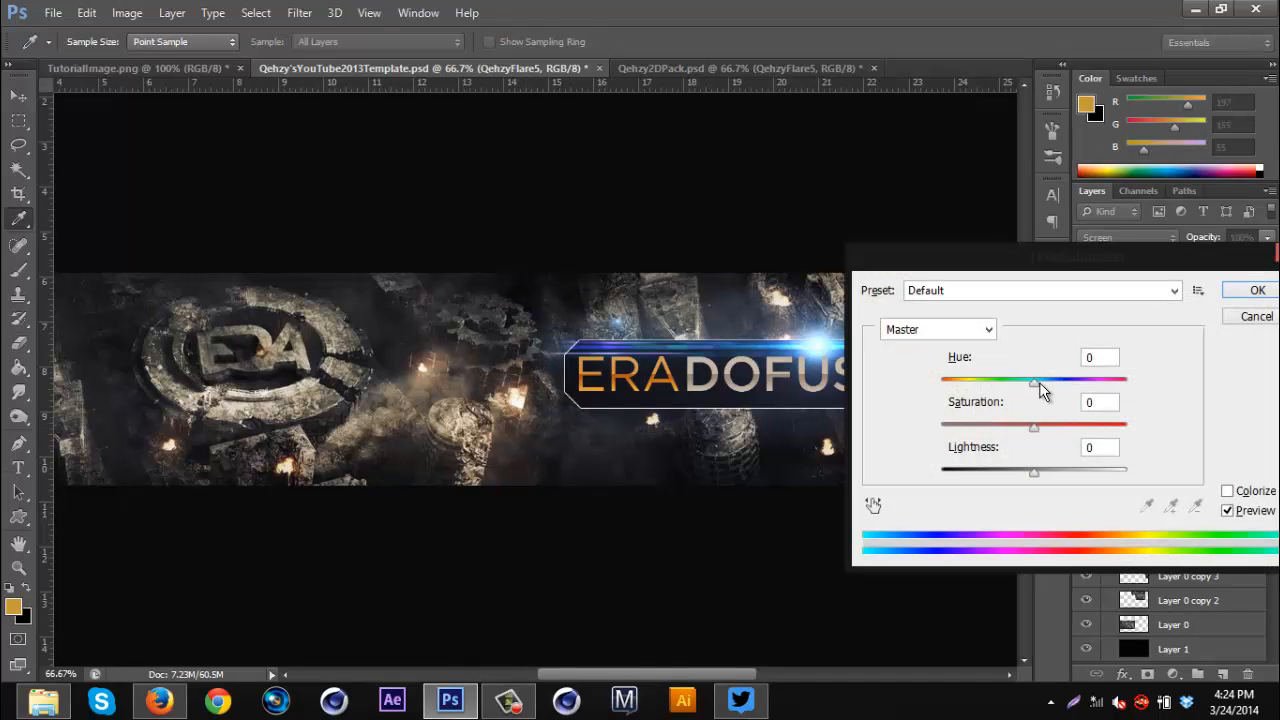
drag(1039, 384, 1126, 386)
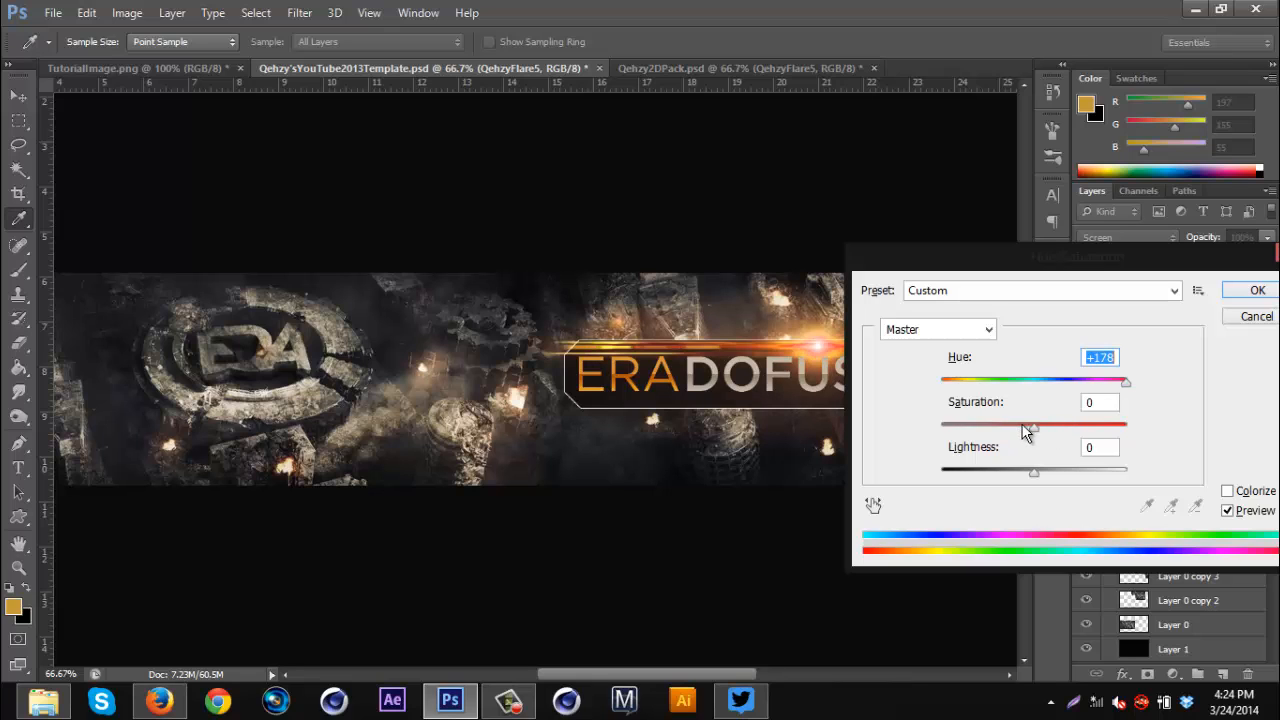
drag(999, 427, 982, 425)
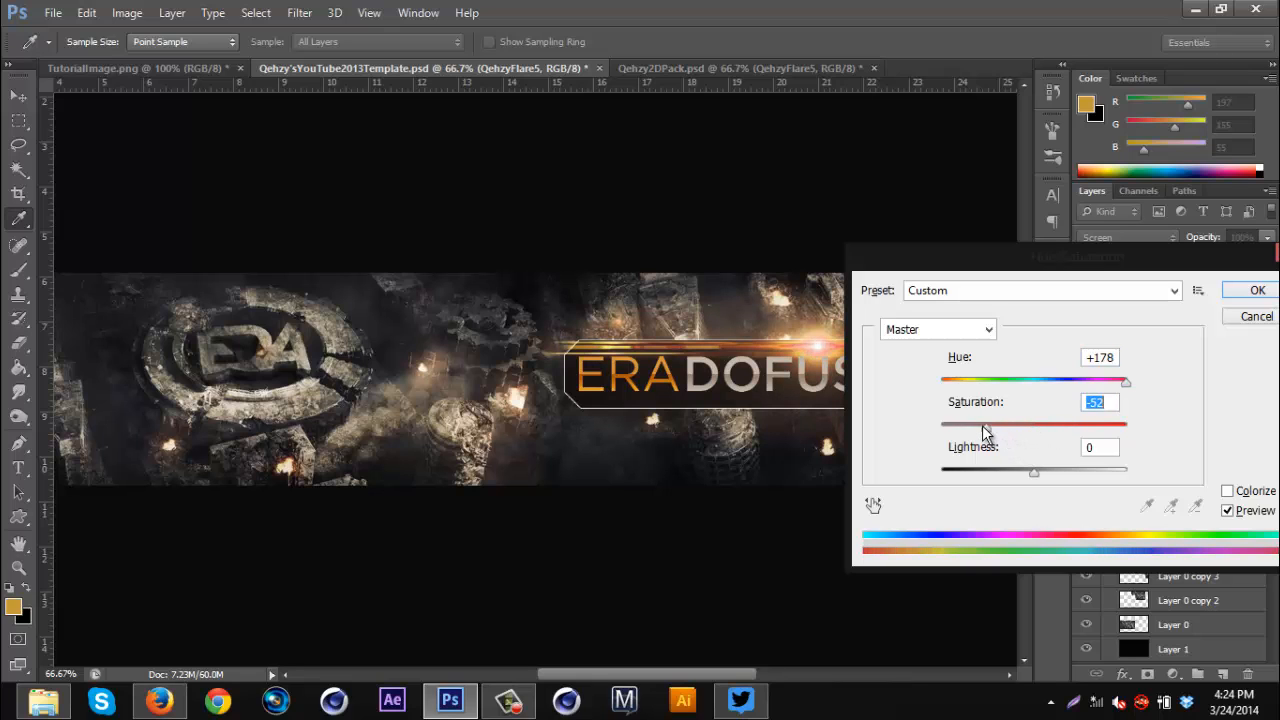
click(1246, 292)
- Squash the flare vertically into a thin streak with Free Transform and move it onto the name bar's upper edge
key(e)
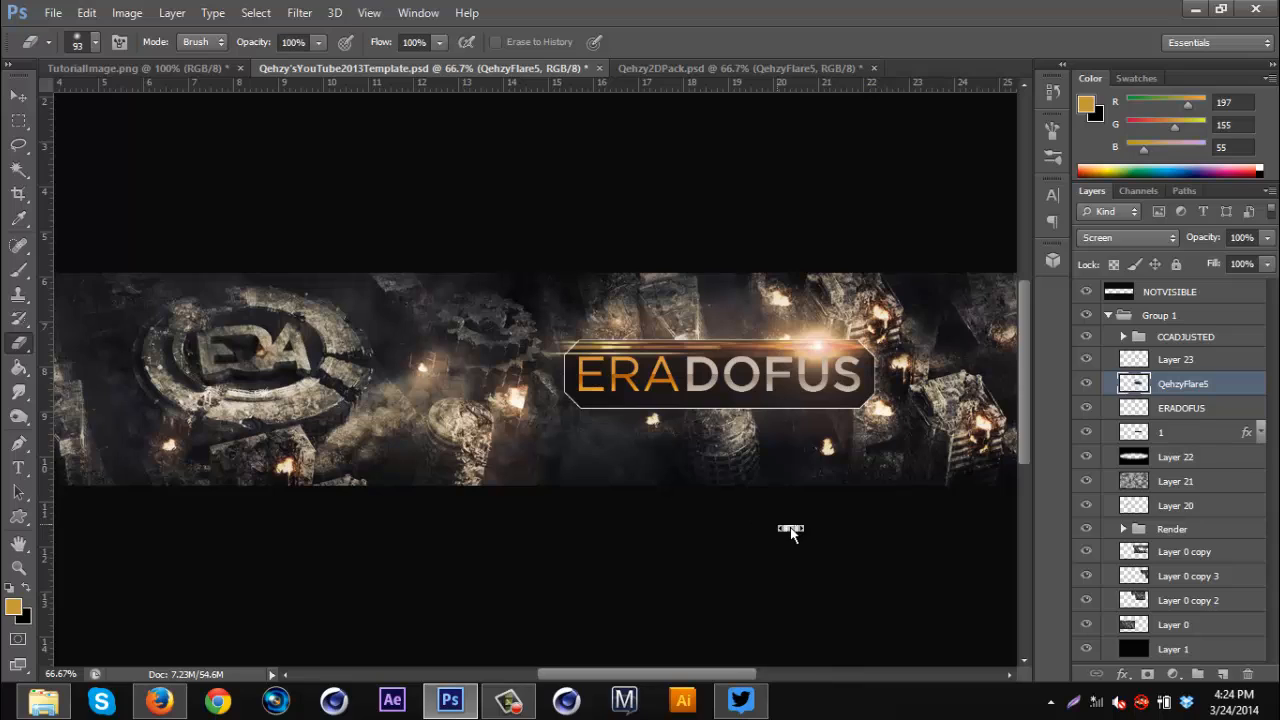
scroll(786, 529, right, 2)
key(v)
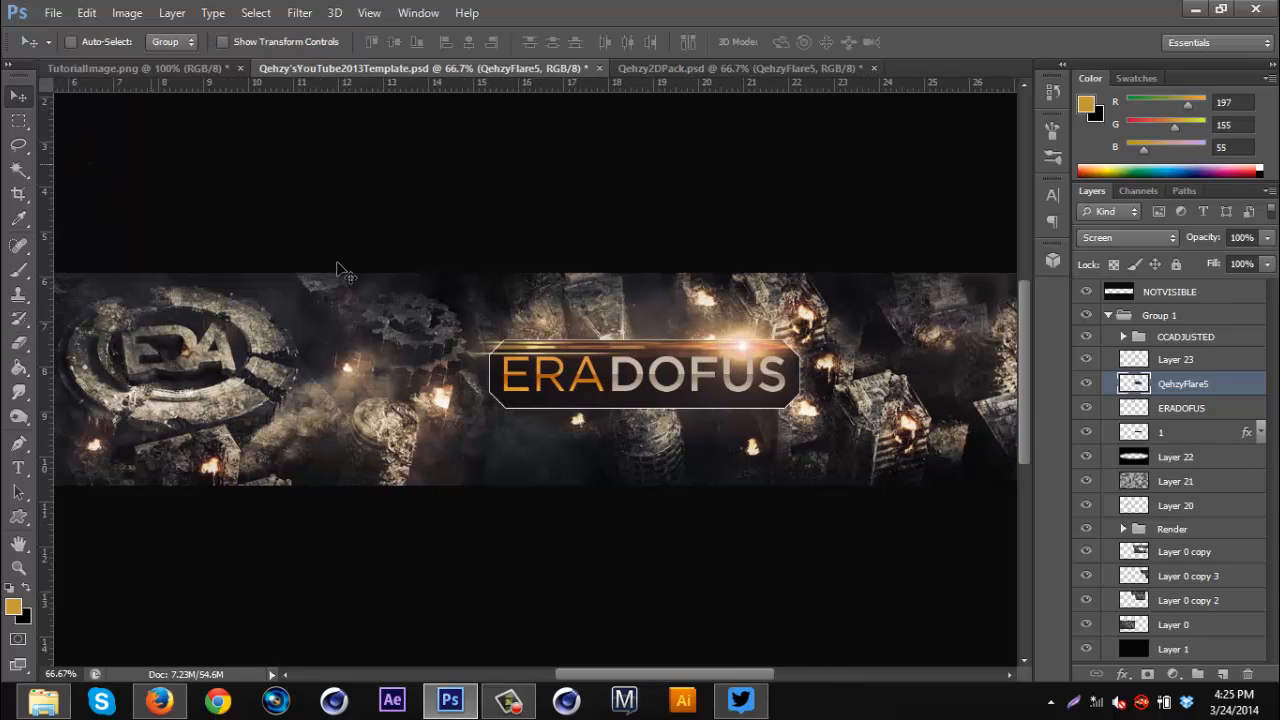
key(ctrl+t)
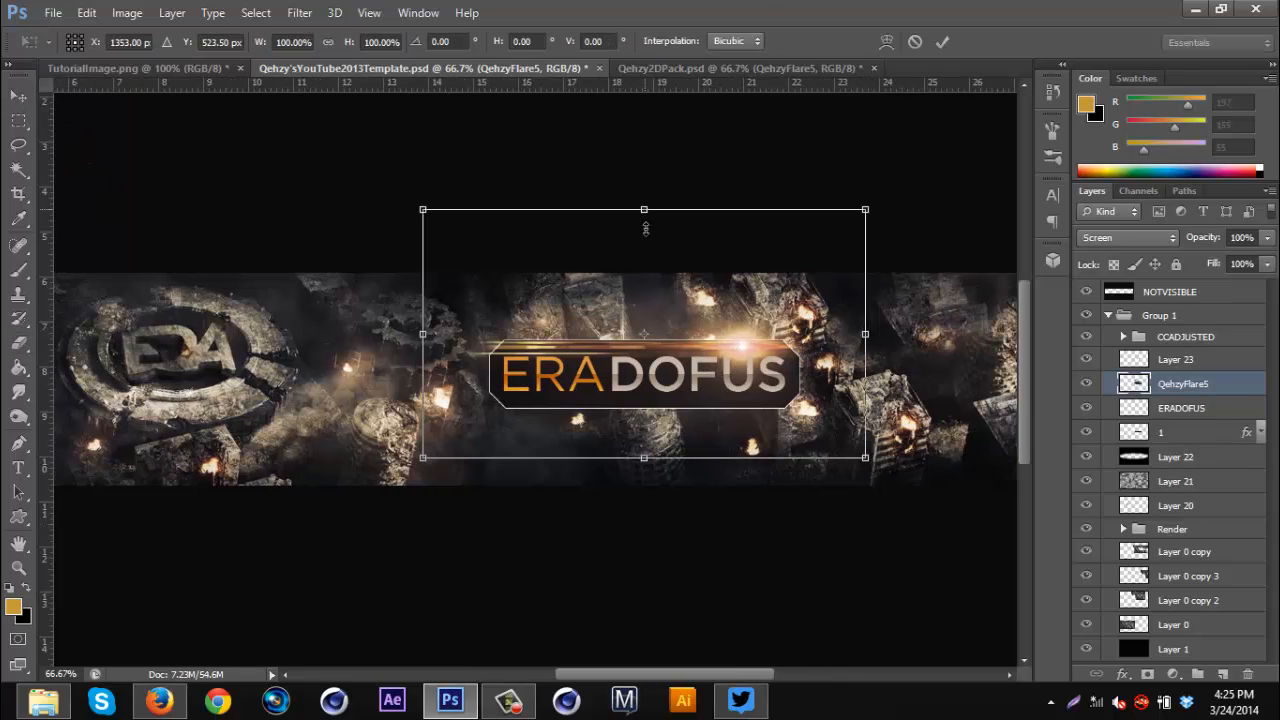
drag(645, 228, 658, 348)
key(Return)
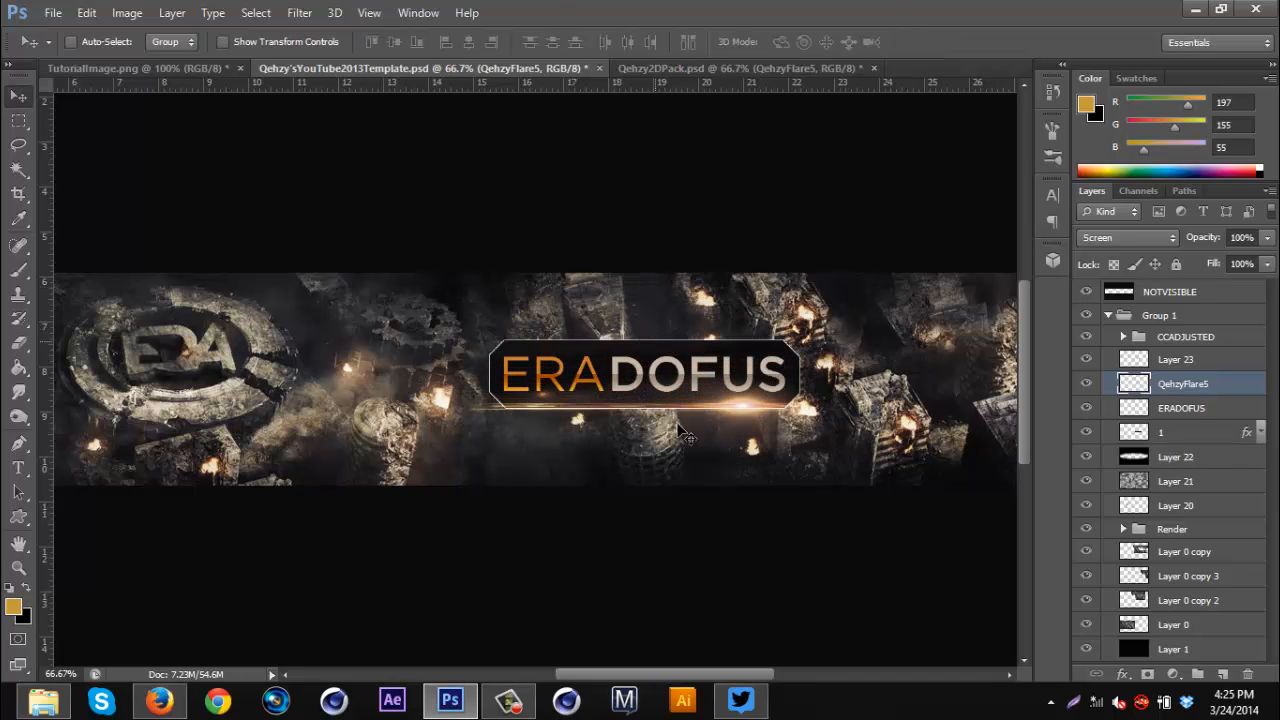
drag(686, 437, 736, 362)
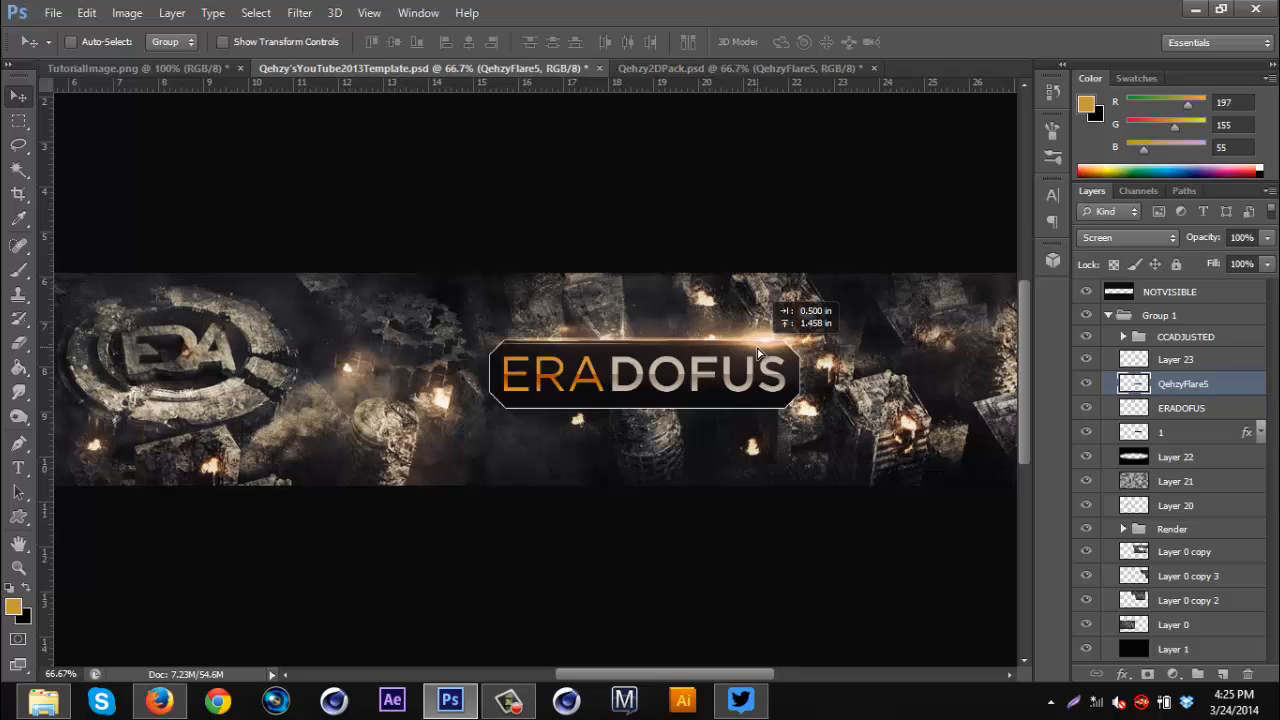
- Lower the QehzyFlare5 layer's opacity to 49%
click(18, 343)
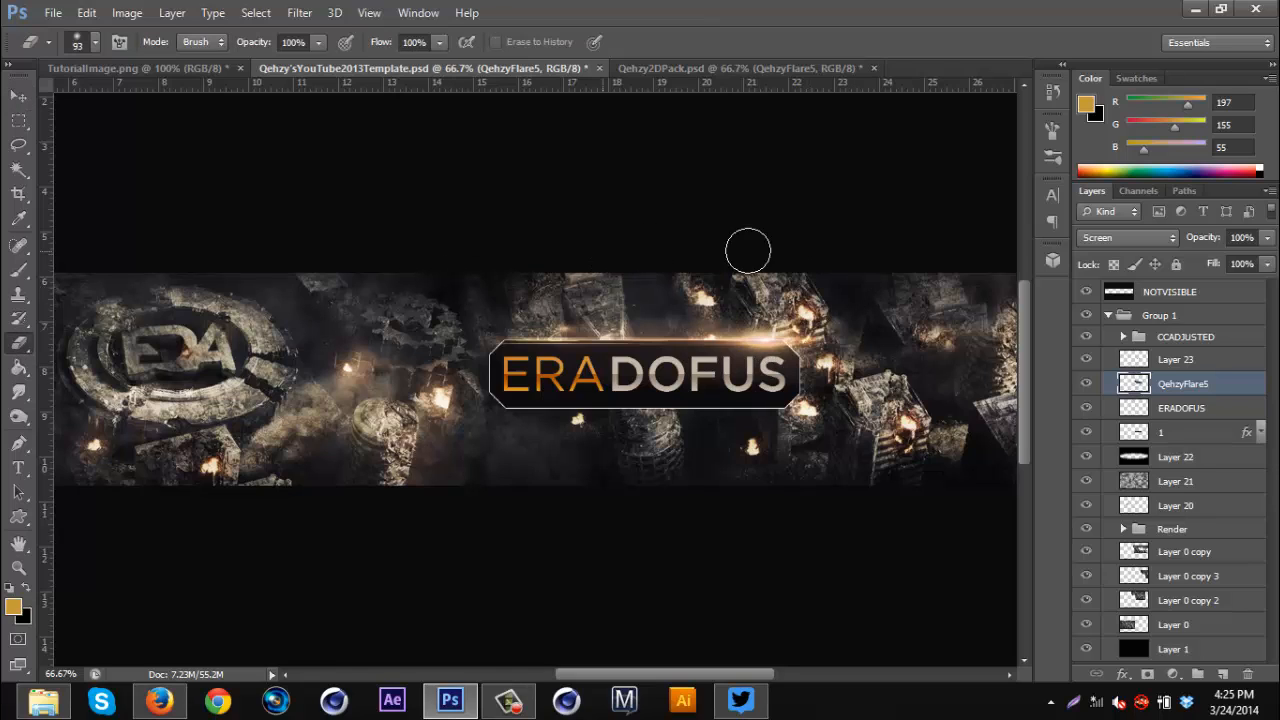
click(18, 95)
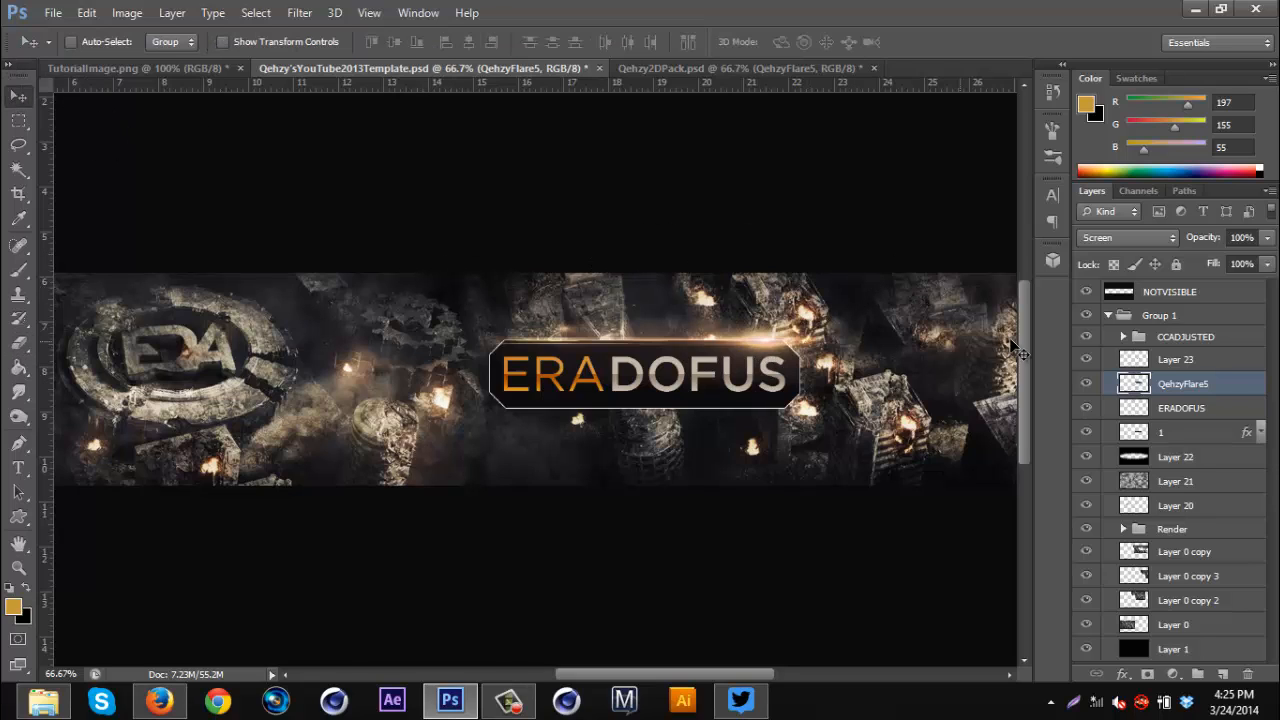
key(4)
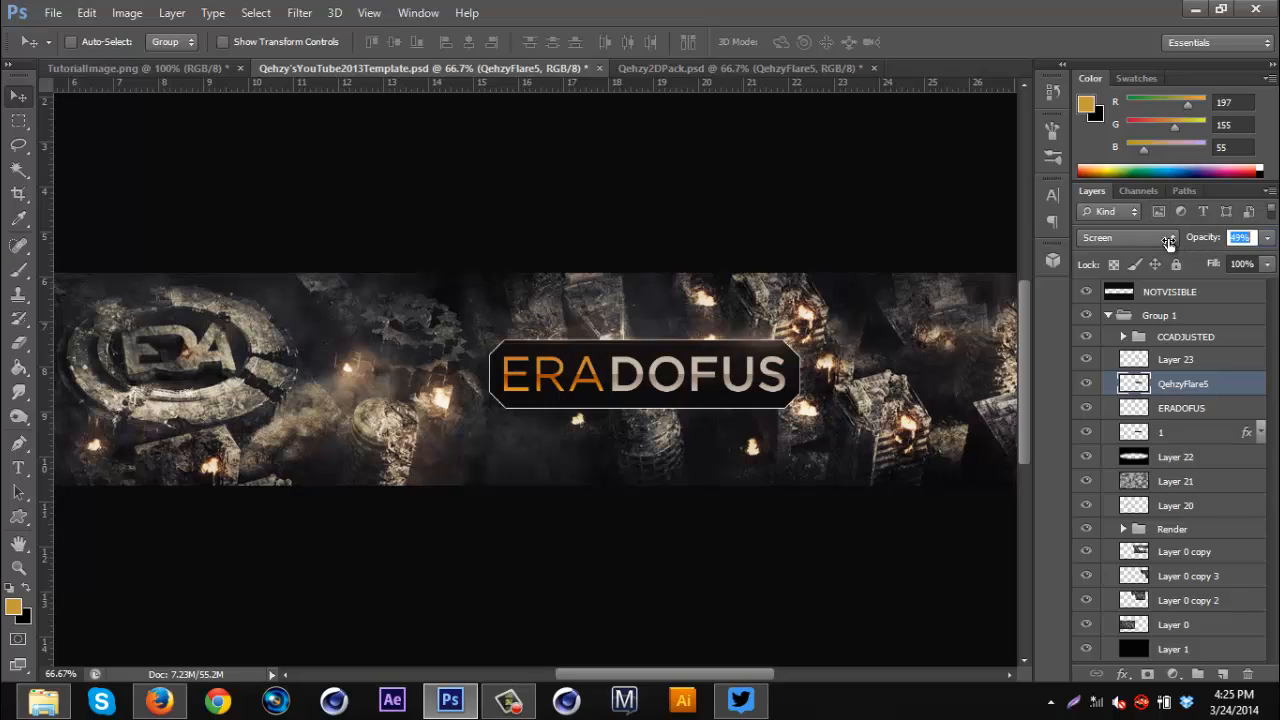
drag(1168, 243, 1170, 240)
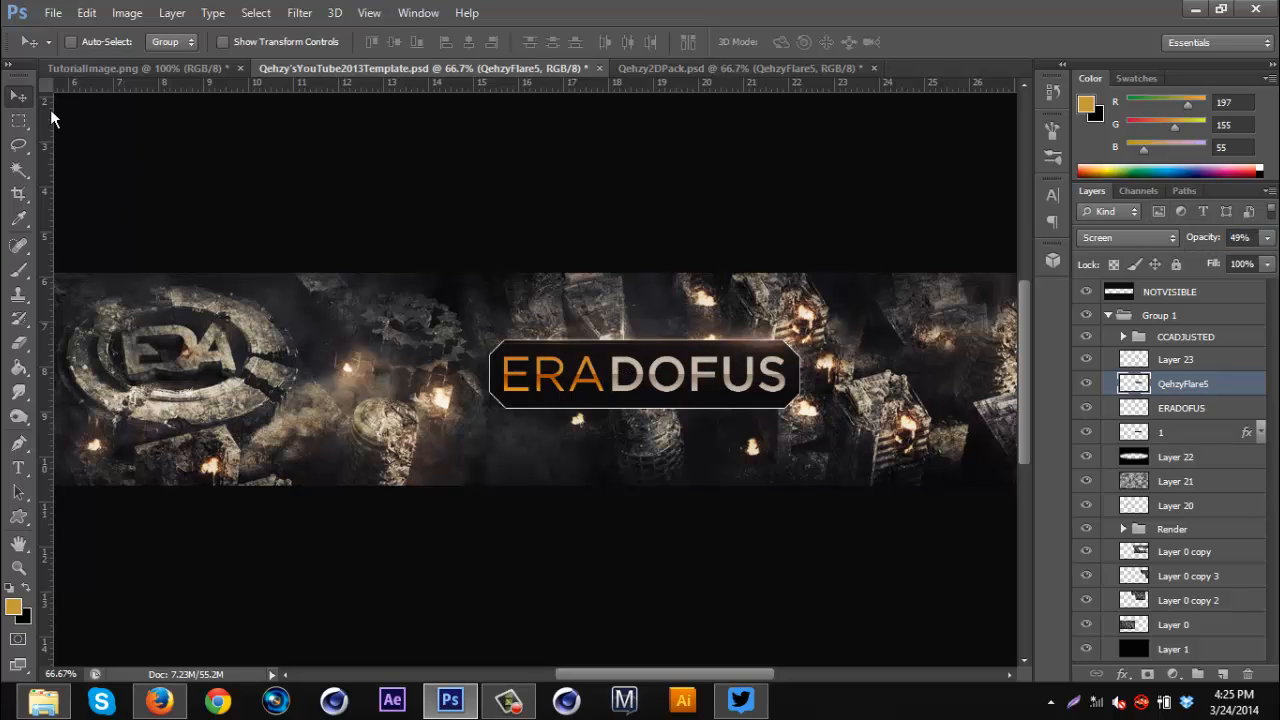
- Copy the Flame4, Flame3 and Flame1 layers from the pack's Flames group into the banner, directly above Layer 22
click(1206, 430)
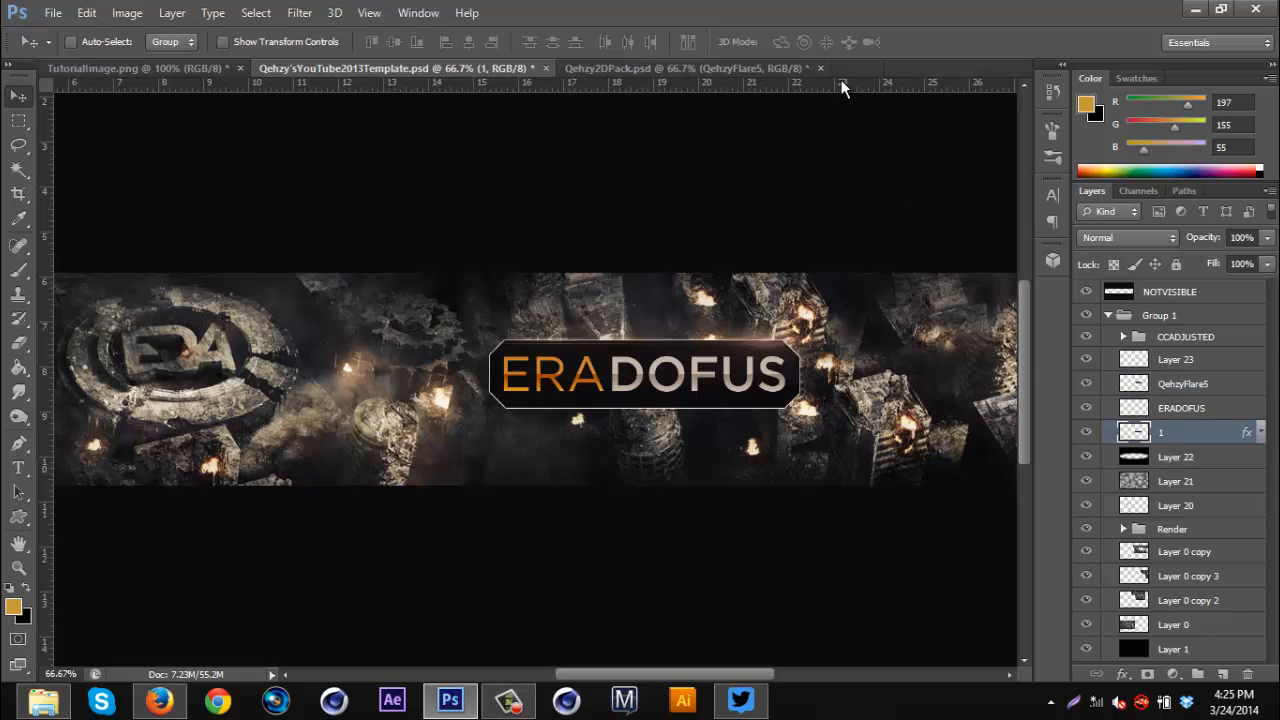
click(1183, 459)
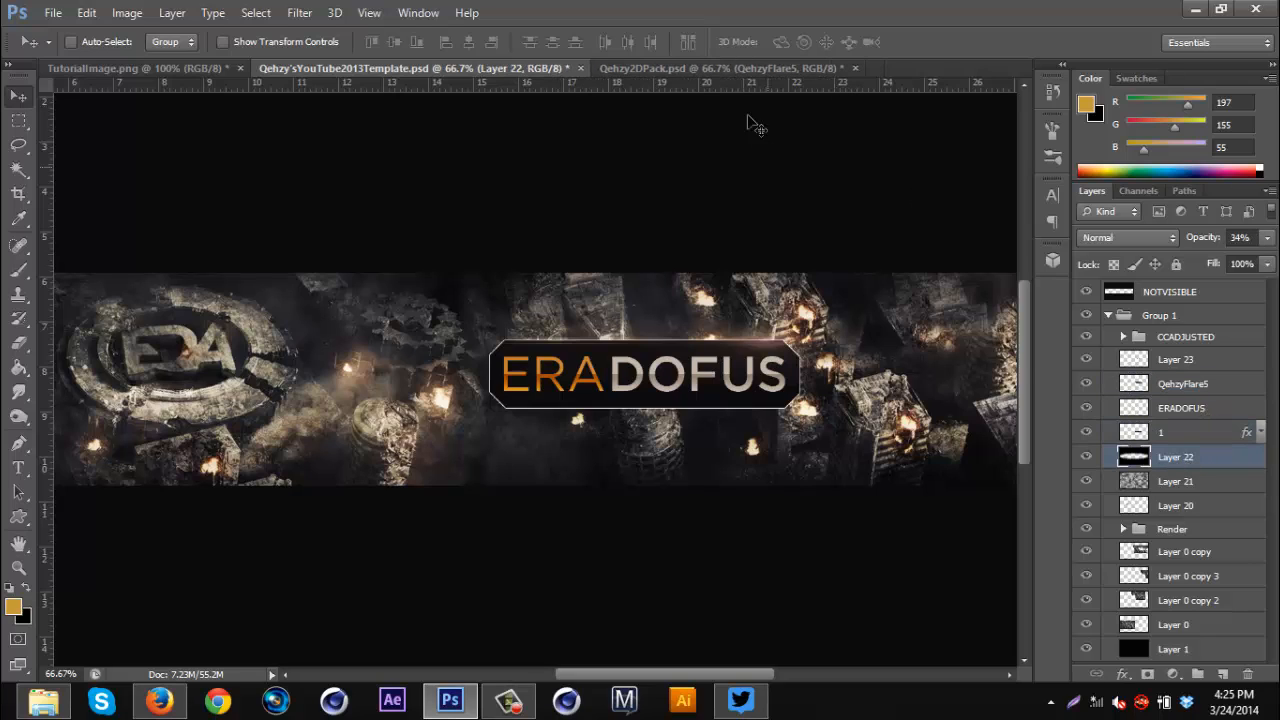
click(739, 75)
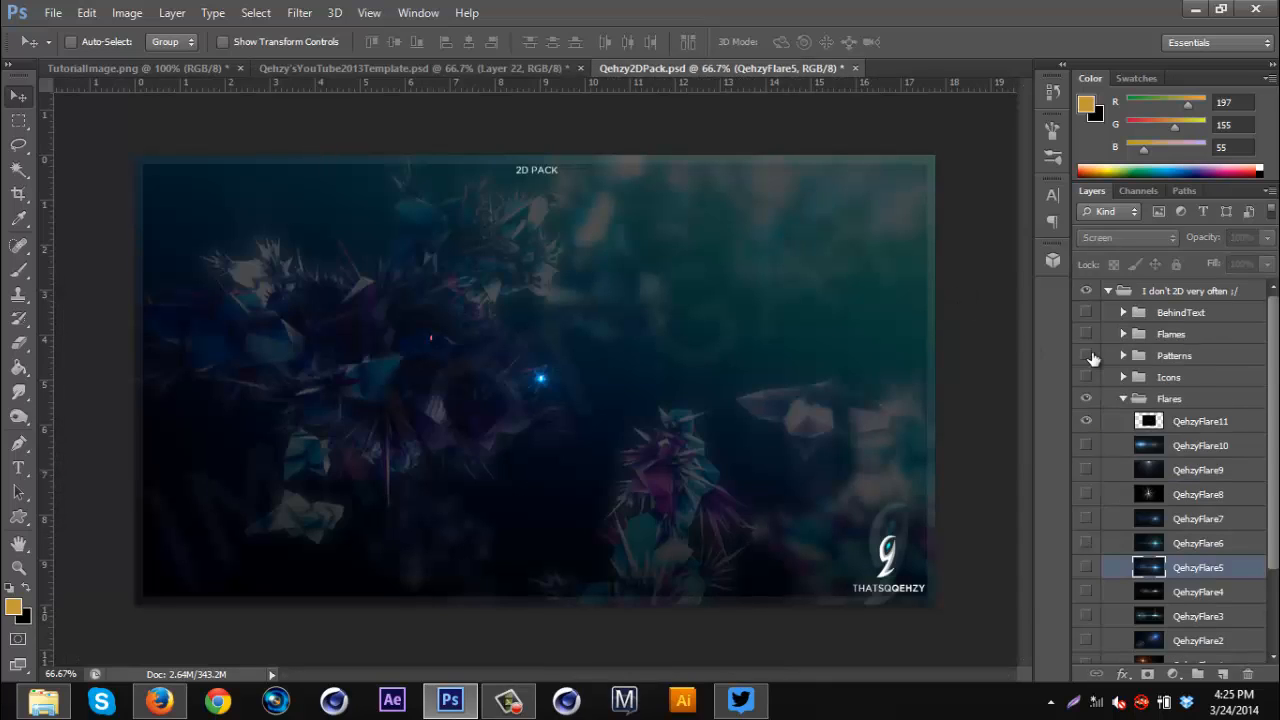
click(1123, 399)
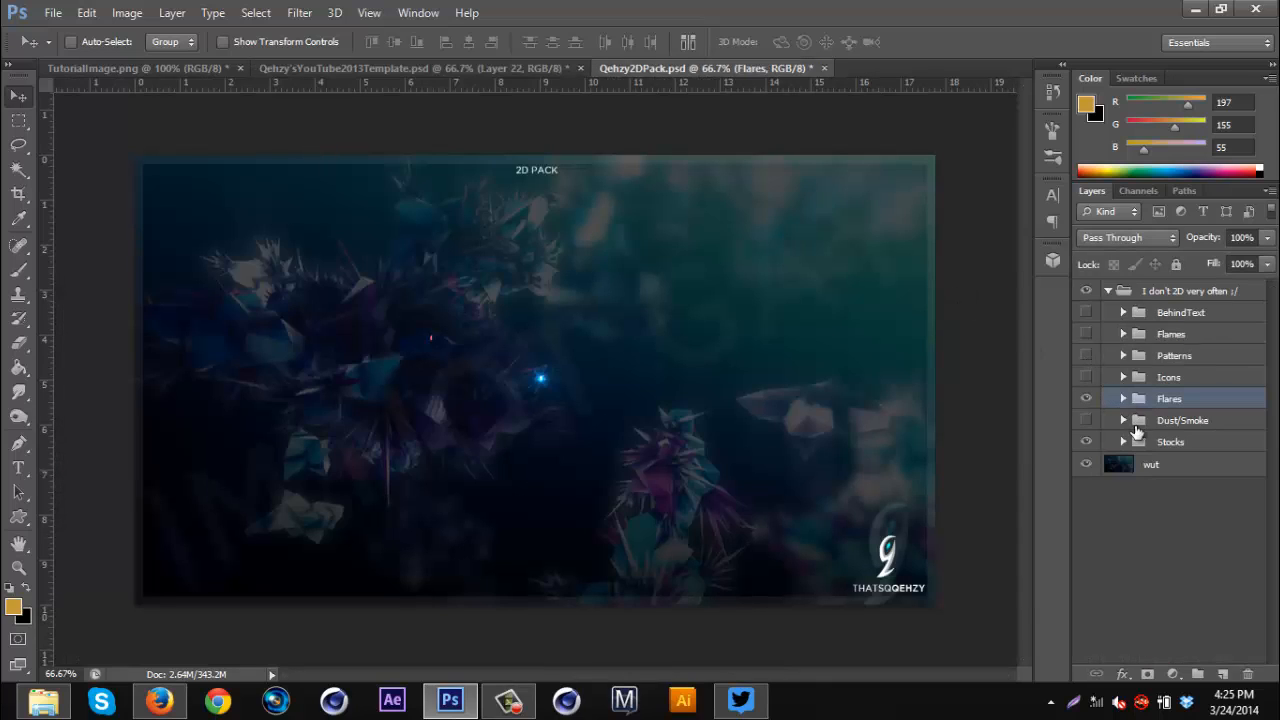
click(1123, 334)
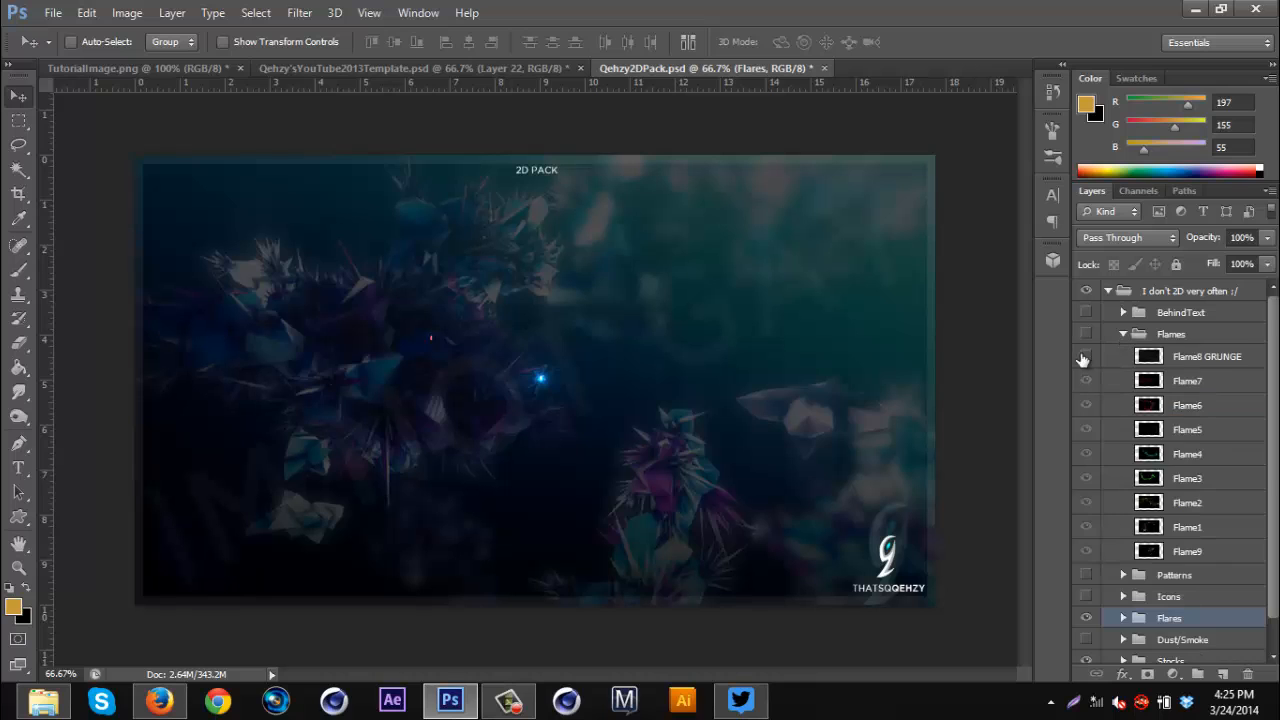
click(1086, 386)
click(1207, 452)
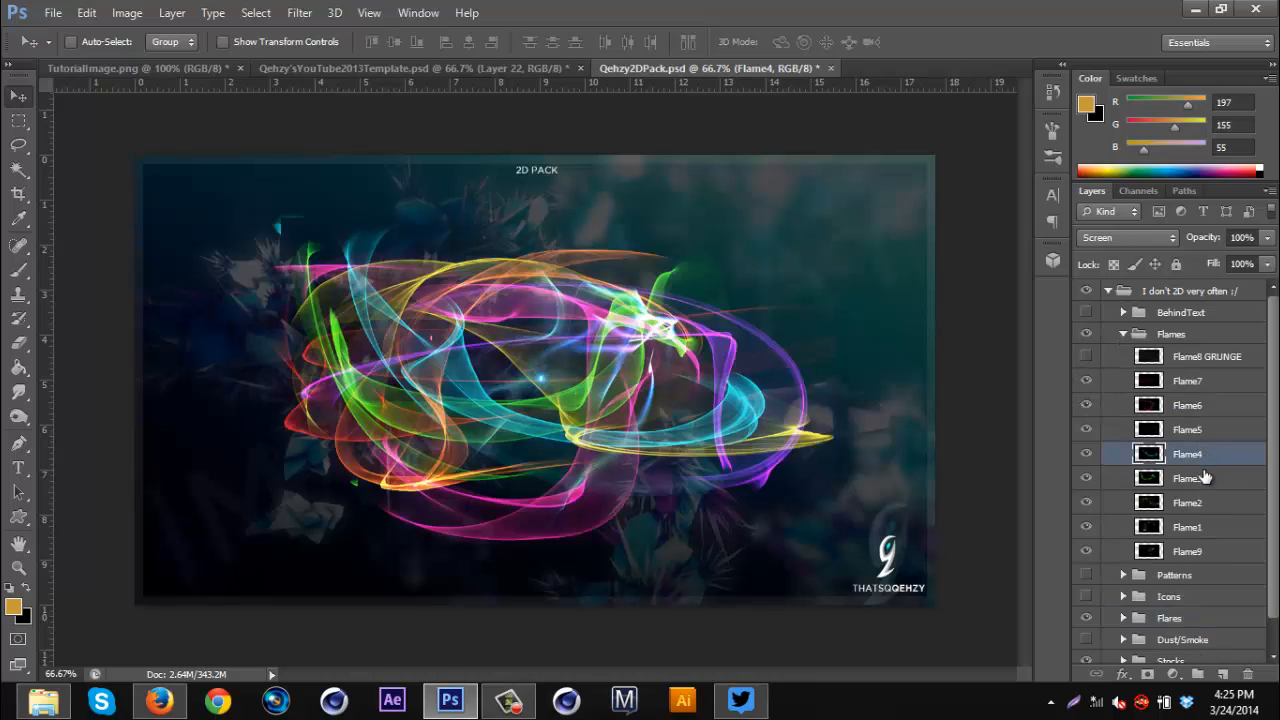
ctrl+click(1195, 479)
ctrl+click(1195, 527)
drag(550, 447, 681, 470)
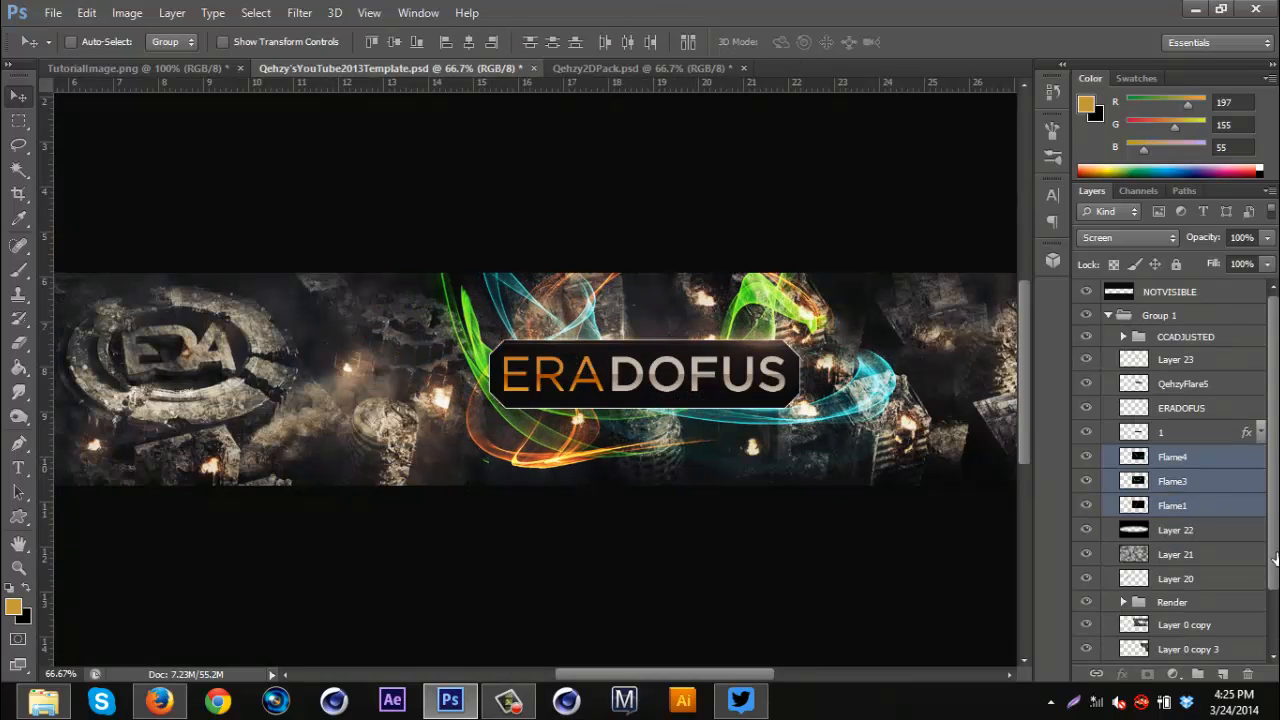
- Nudge the orange Flame1 layer upward behind the name bar and erase its stray strand near the banner's upper edge
click(1200, 513)
mouse_move(661, 403)
mouse_down()
mouse_move(684, 393)
mouse_move(645, 425)
mouse_move(555, 400)
mouse_move(654, 399)
mouse_up()
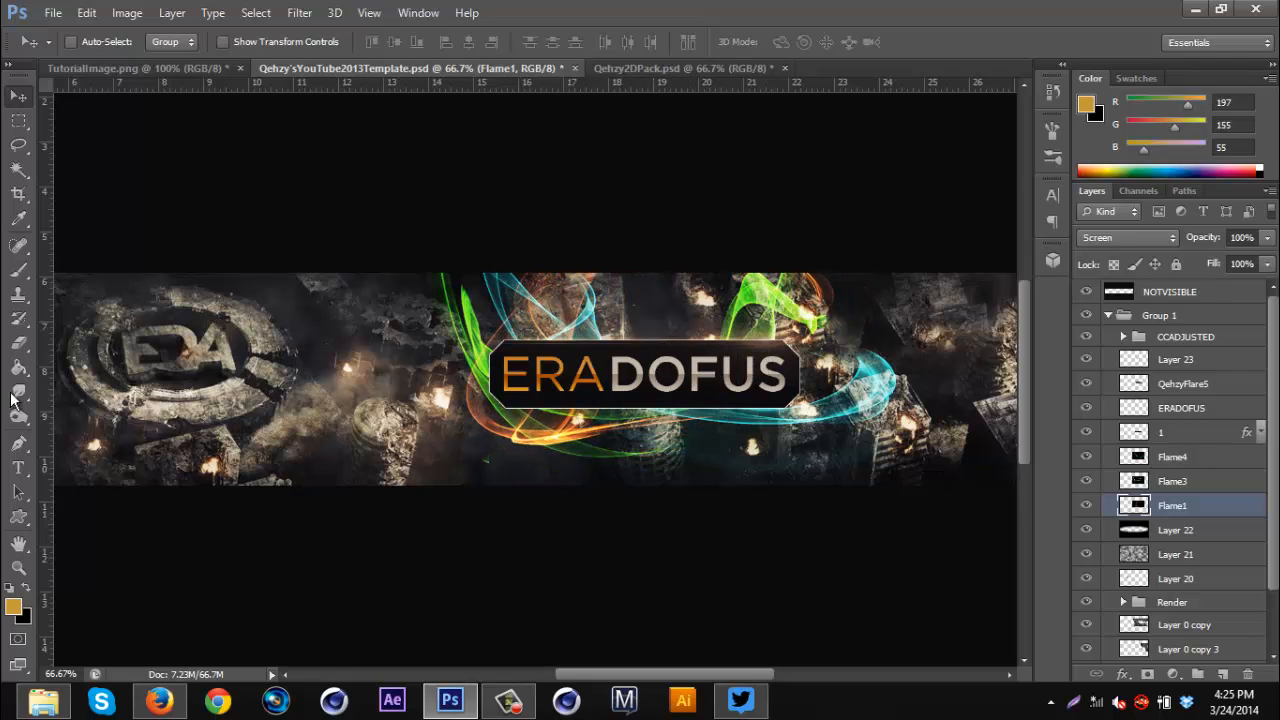
click(18, 342)
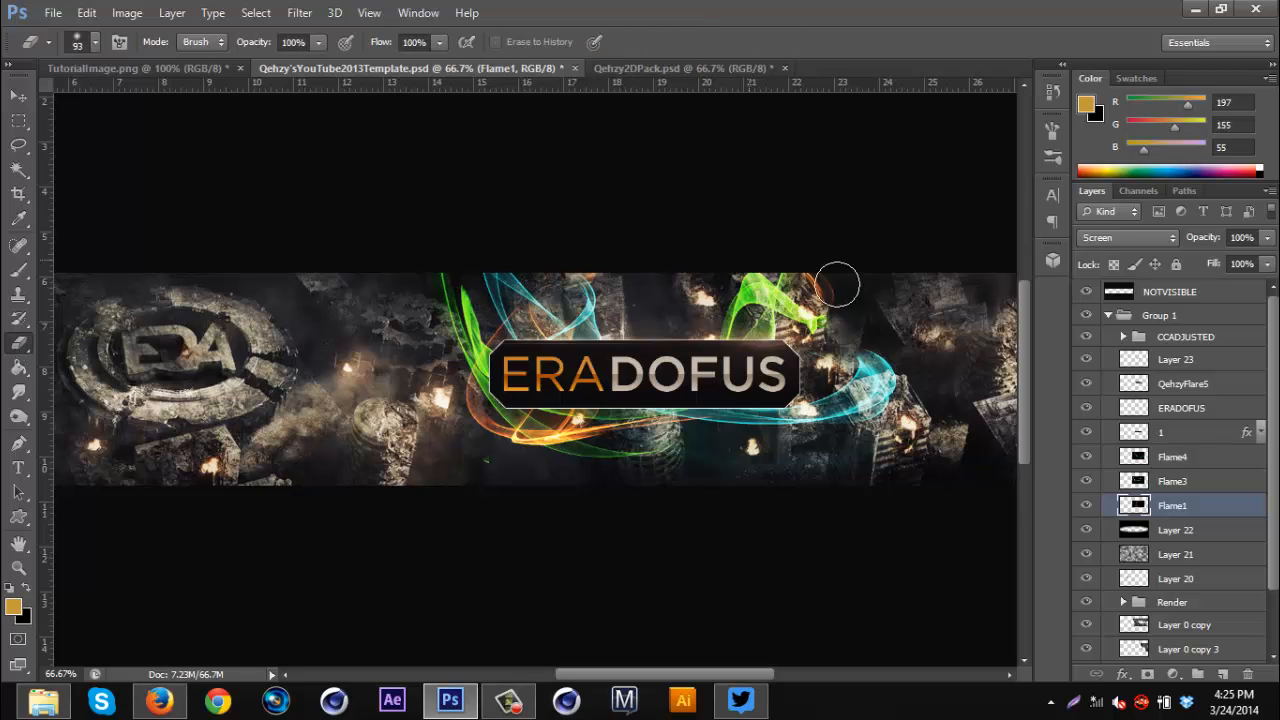
- Move the green Flame3 layer right and slightly down behind the name bar, and select the Flame4 layer
click(1190, 483)
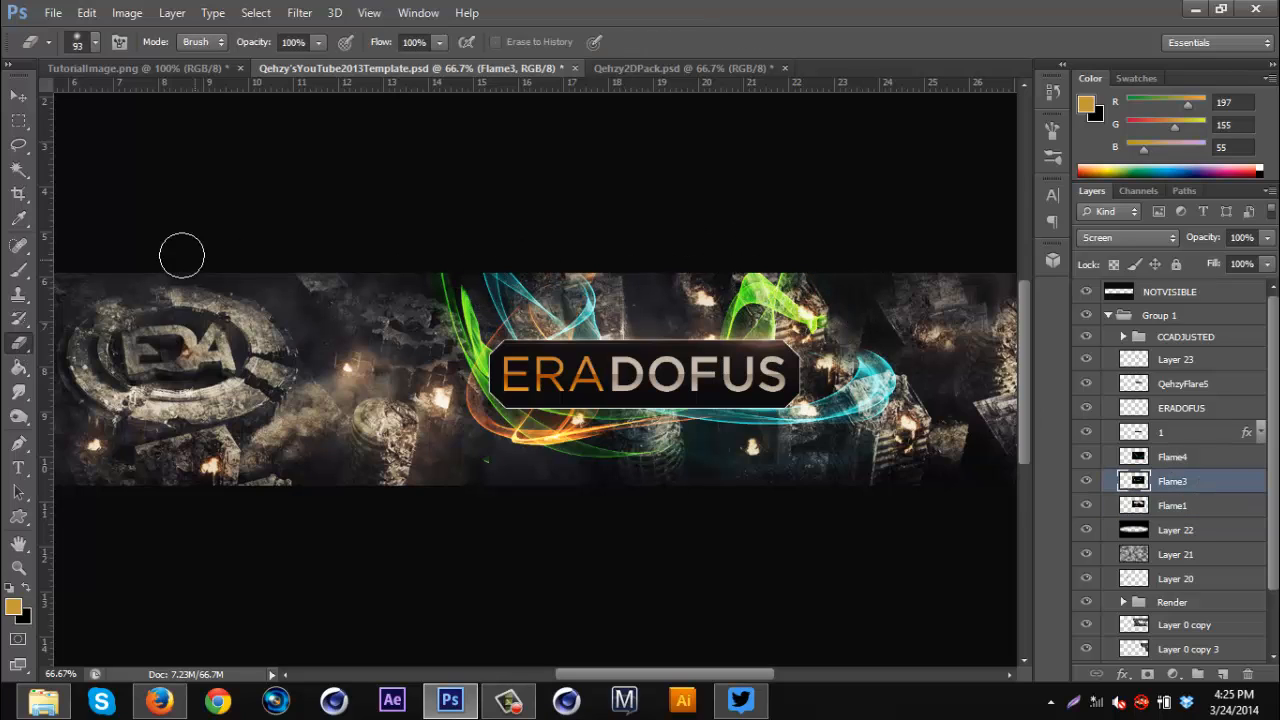
click(18, 97)
mouse_move(411, 357)
mouse_down()
mouse_move(468, 372)
mouse_move(478, 326)
mouse_move(483, 388)
mouse_up()
click(1170, 458)
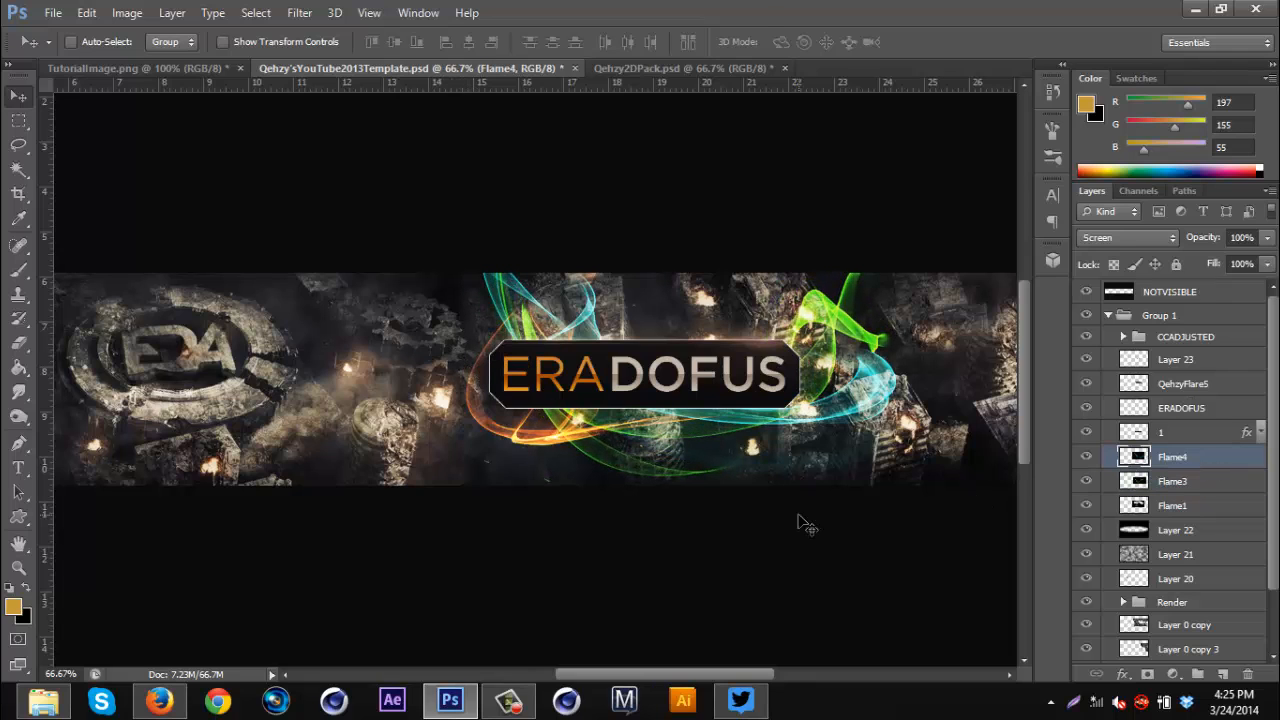
- Flip the blue Flame4 layer vertically and move it slightly up and left behind the name bar
key(ctrl+t)
right_click(674, 448)
click(718, 437)
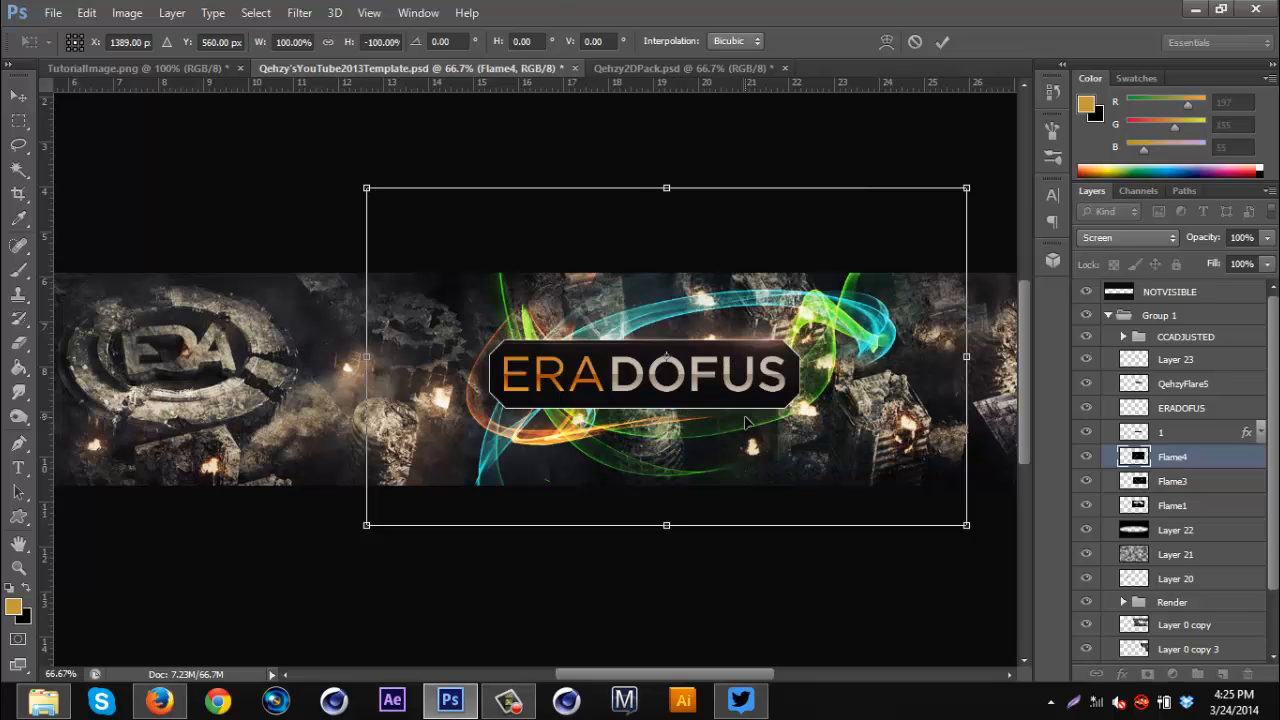
key(Return)
drag(745, 422, 700, 396)
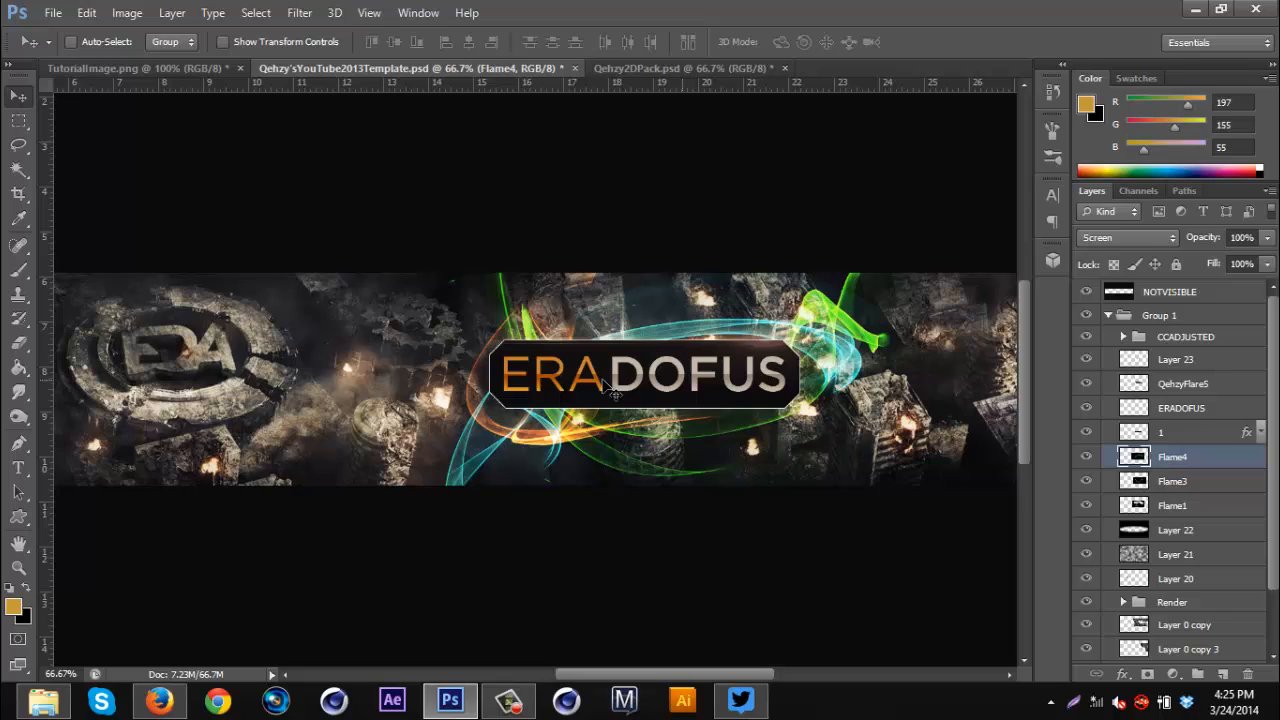
- Erase the stray Flame4 strands below the name bar and the green Flame3 strands reaching the banner's upper and lower edges
click(14, 342)
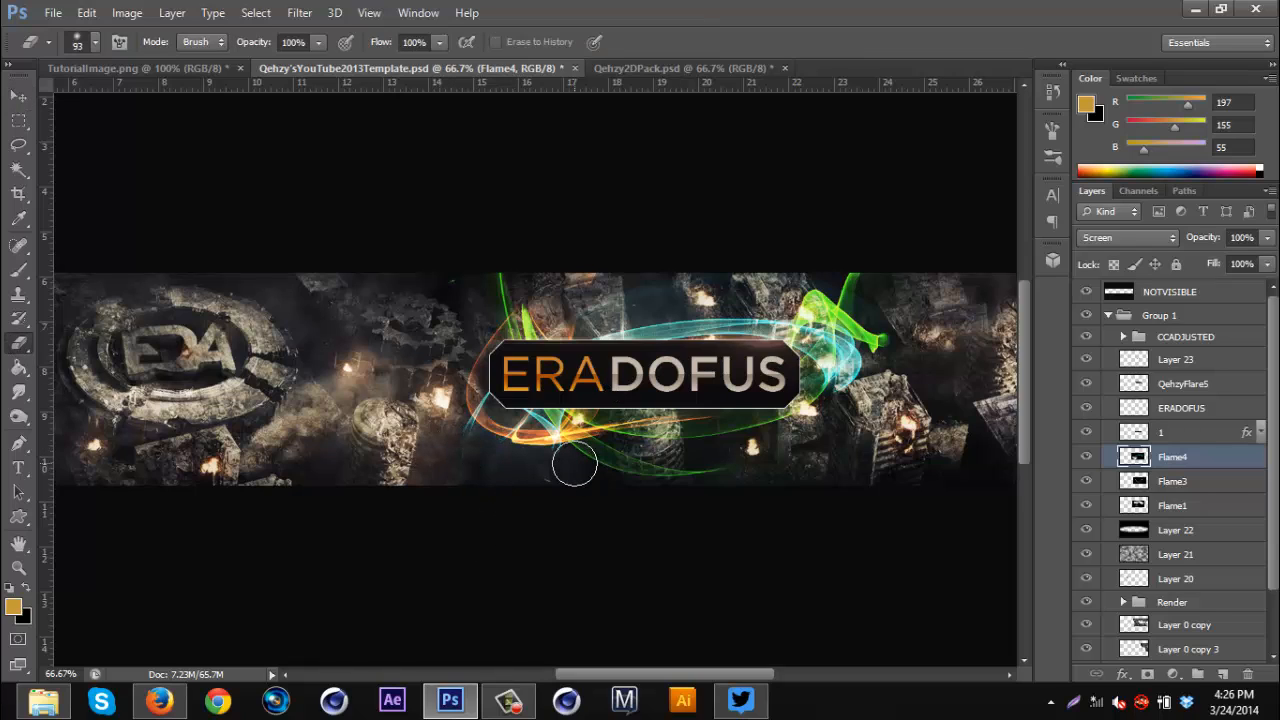
click(1227, 483)
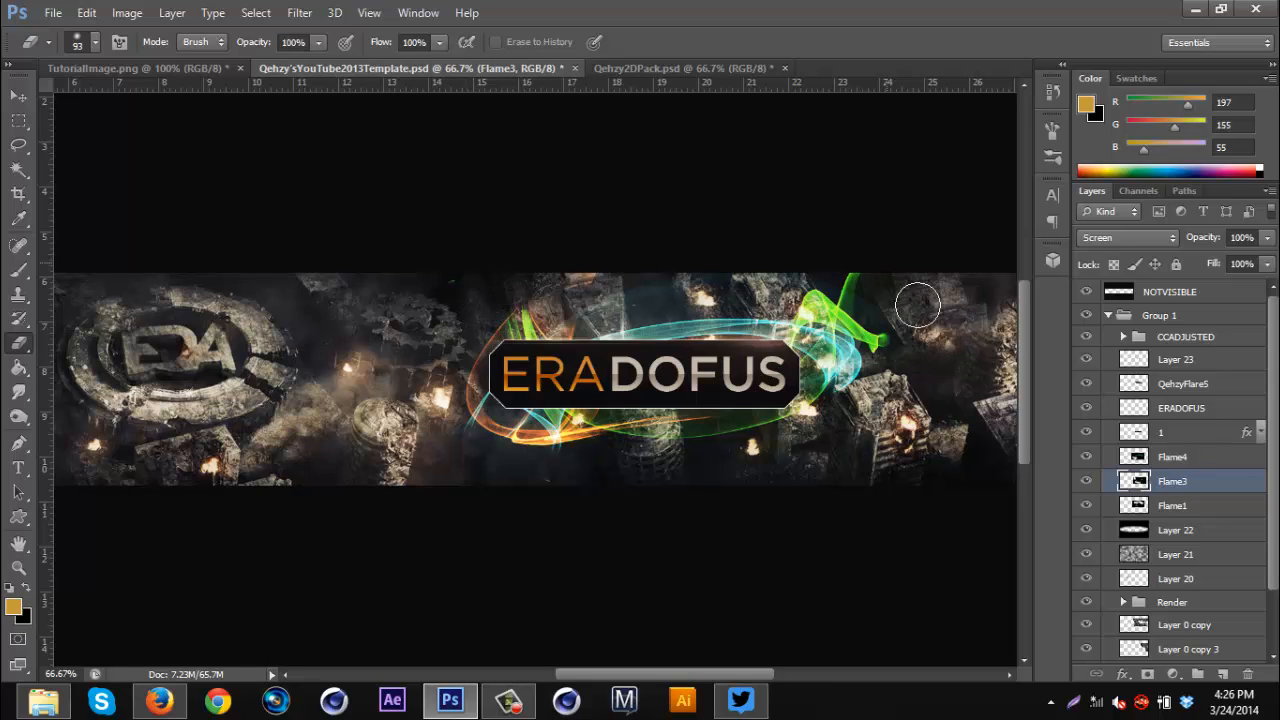
click(18, 97)
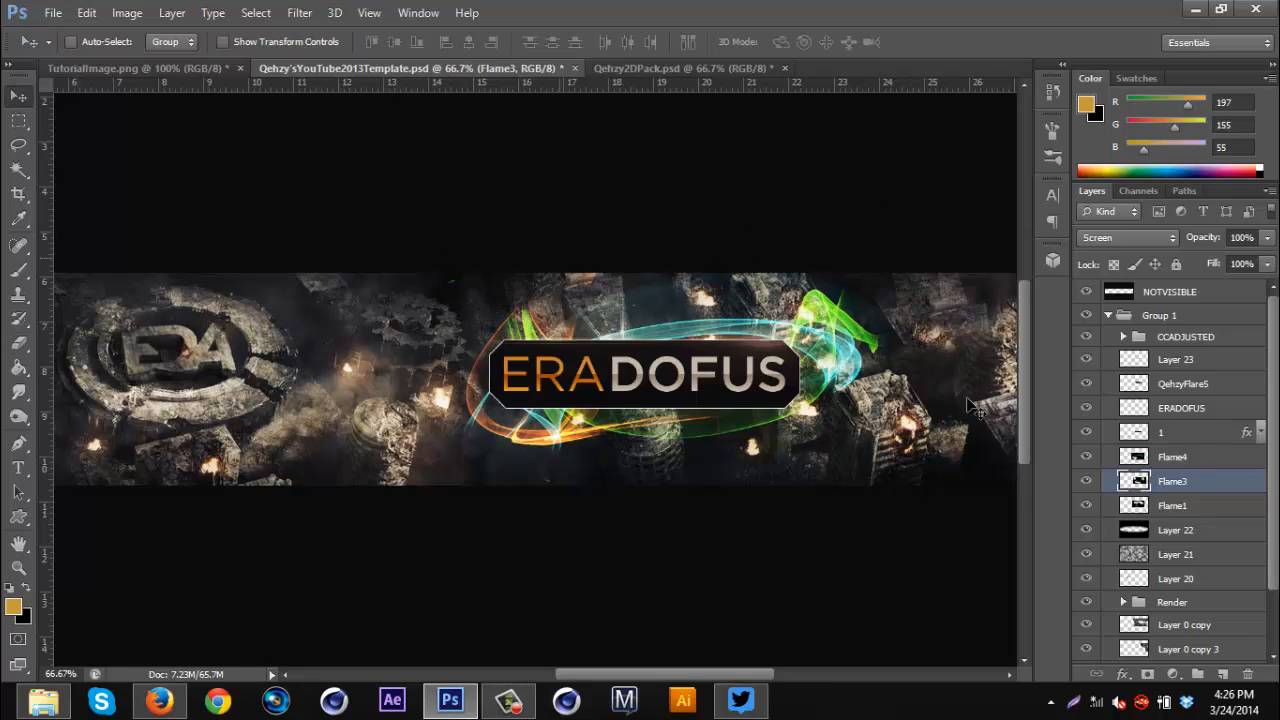
- Merge the Flame4, Flame3 and Flame1 layers into one layer and set its blend mode to Screen
click(1188, 458)
shift+click(1180, 503)
right_click(1160, 478)
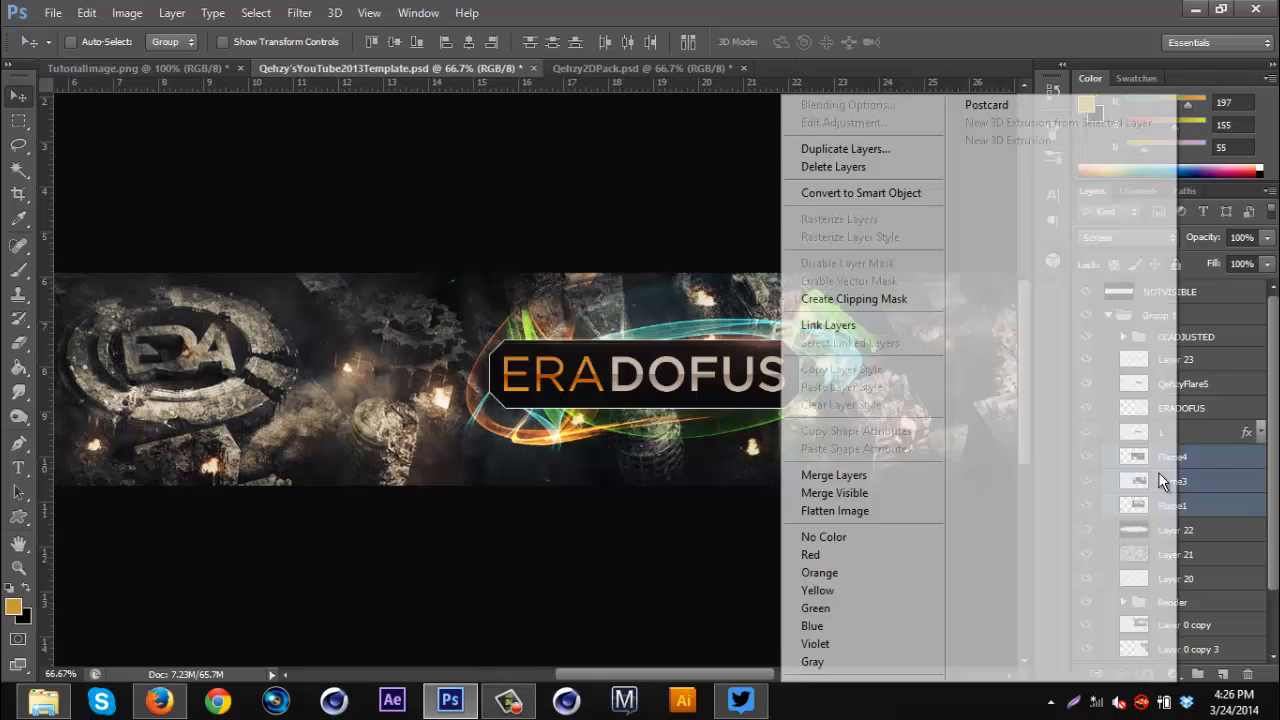
click(815, 478)
click(1131, 237)
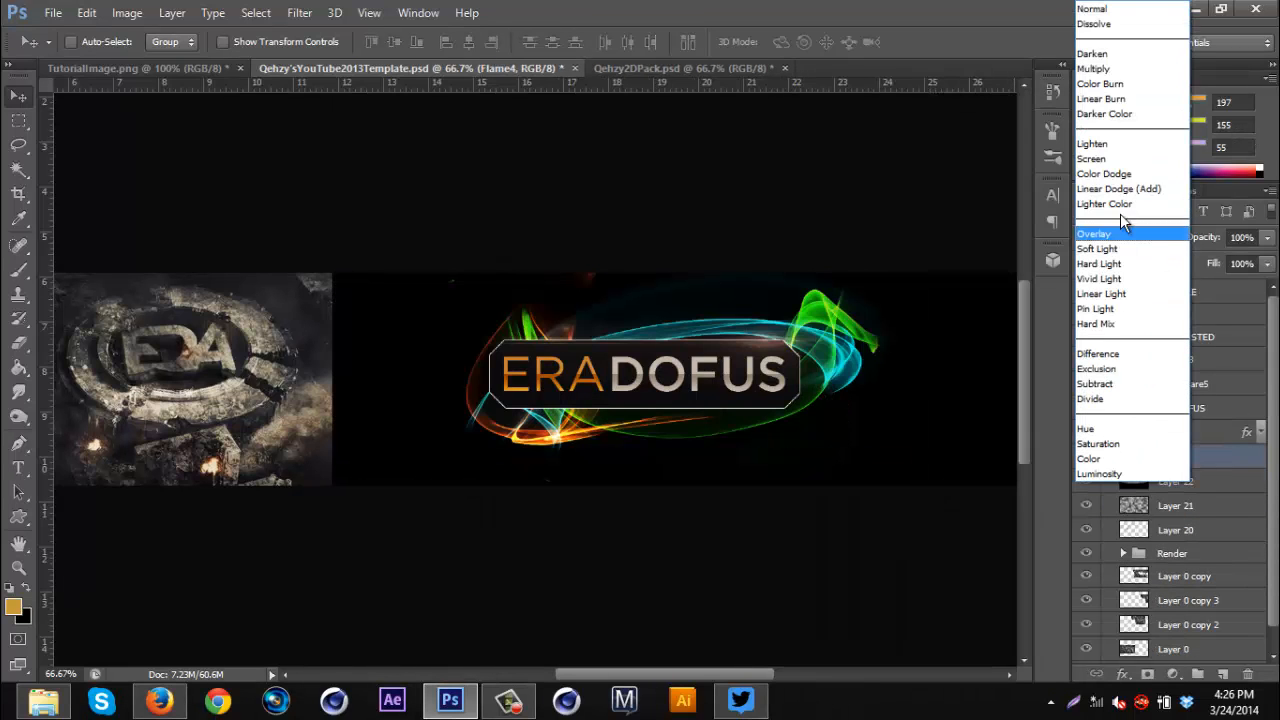
click(1150, 158)
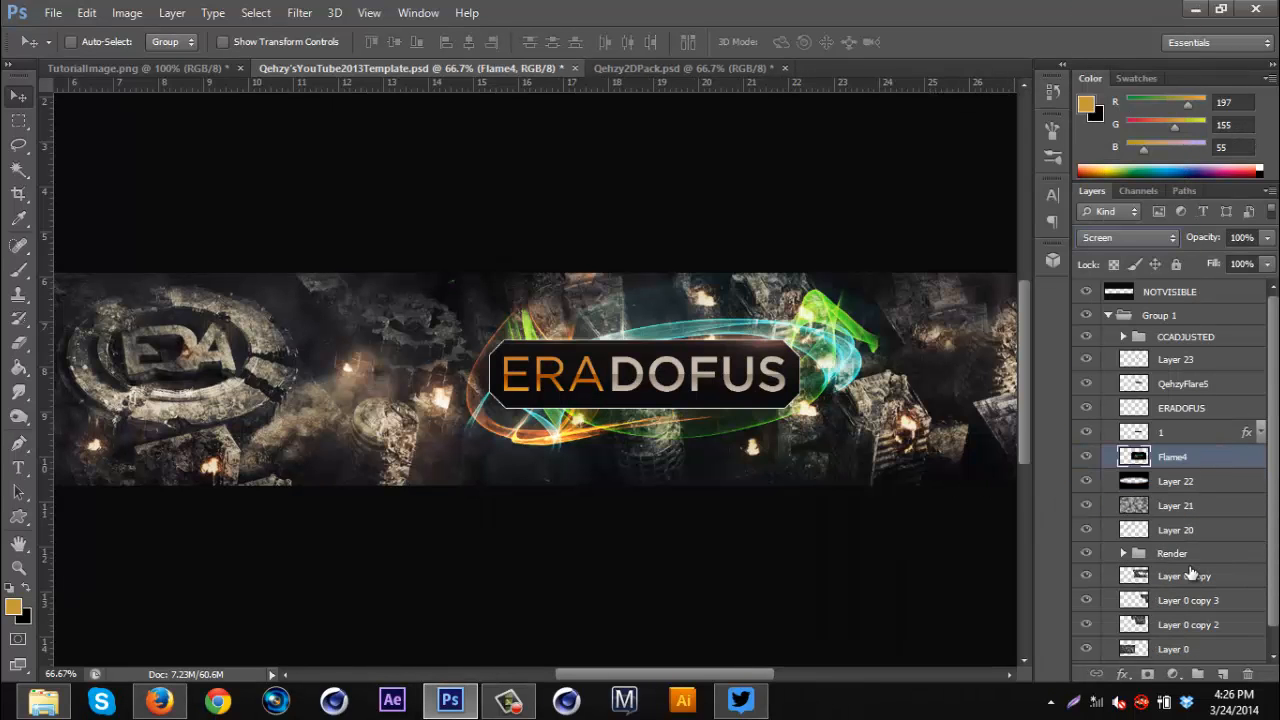
- Add a Gradient Map adjustment above the merged Flame4 layer, set it to Hue blending and clip it to the flames
click(1173, 675)
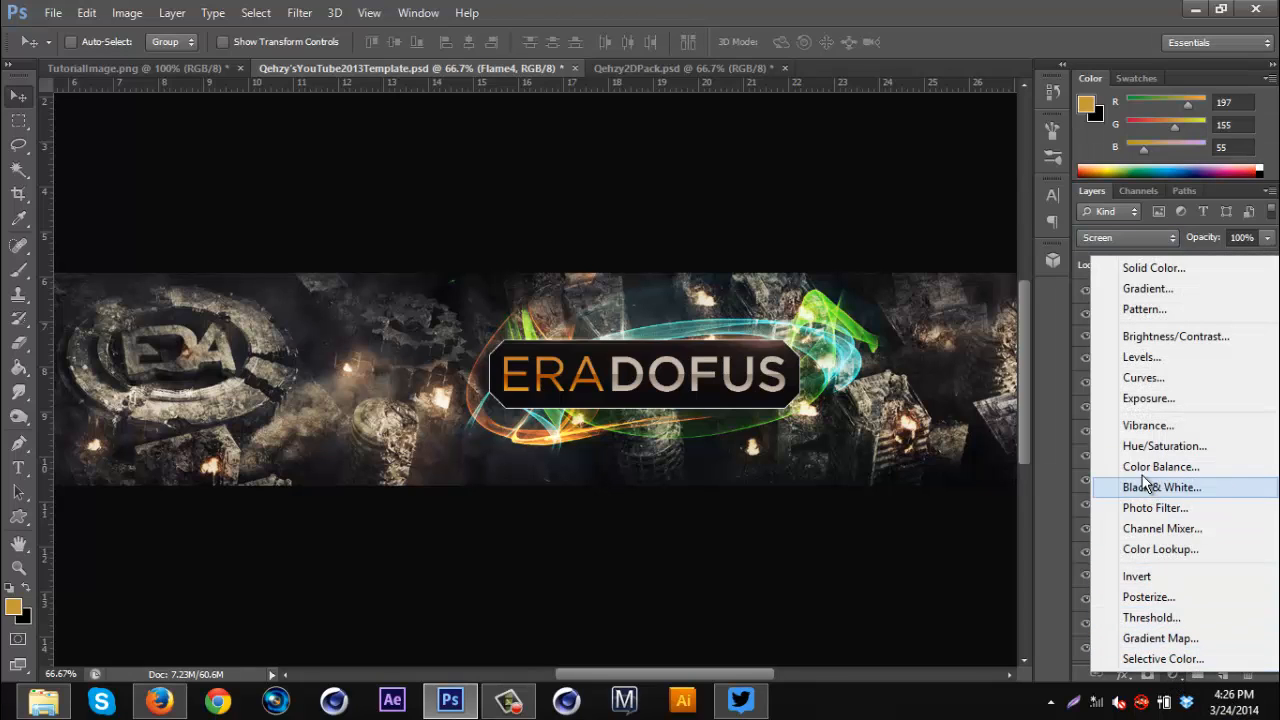
click(1162, 638)
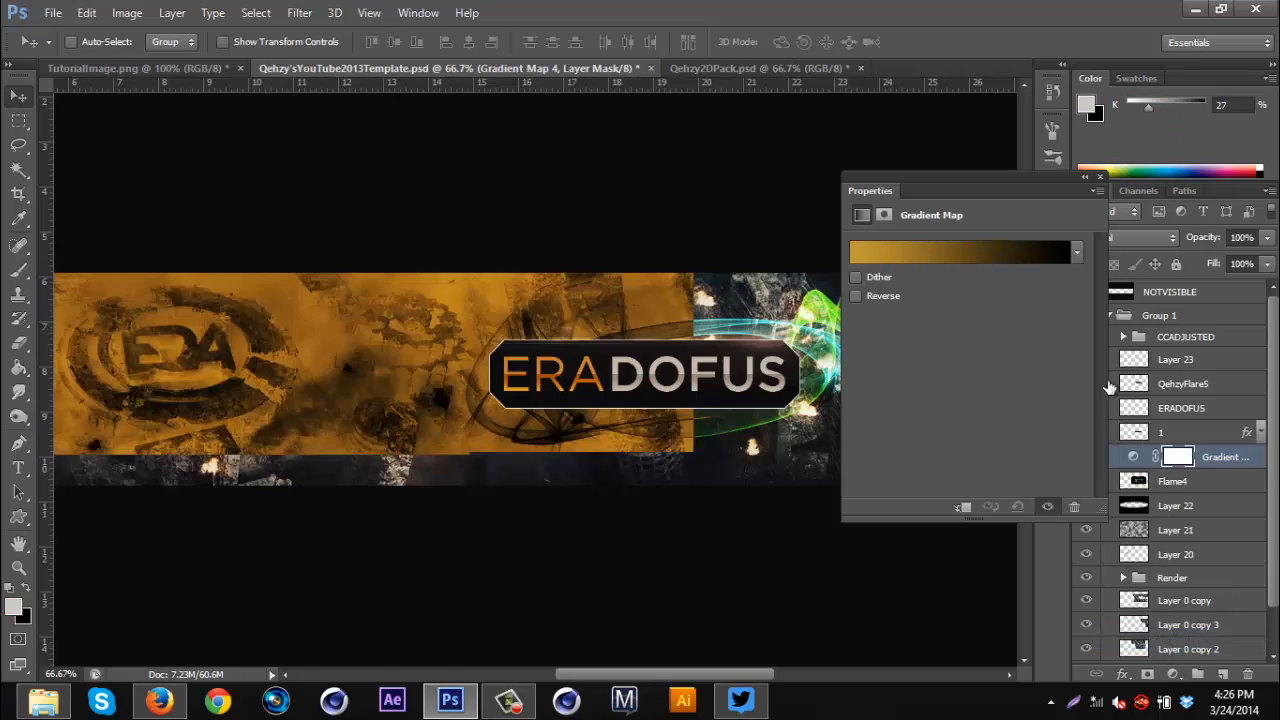
click(1158, 242)
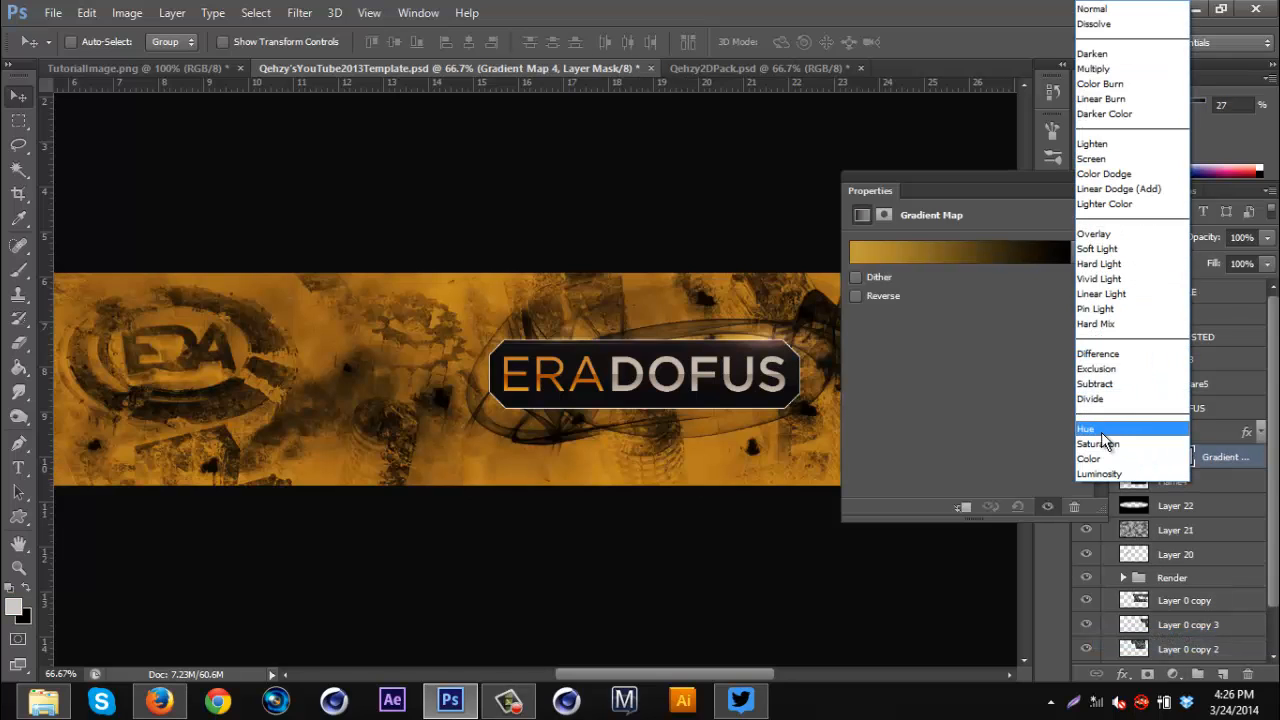
click(1150, 441)
right_click(1203, 453)
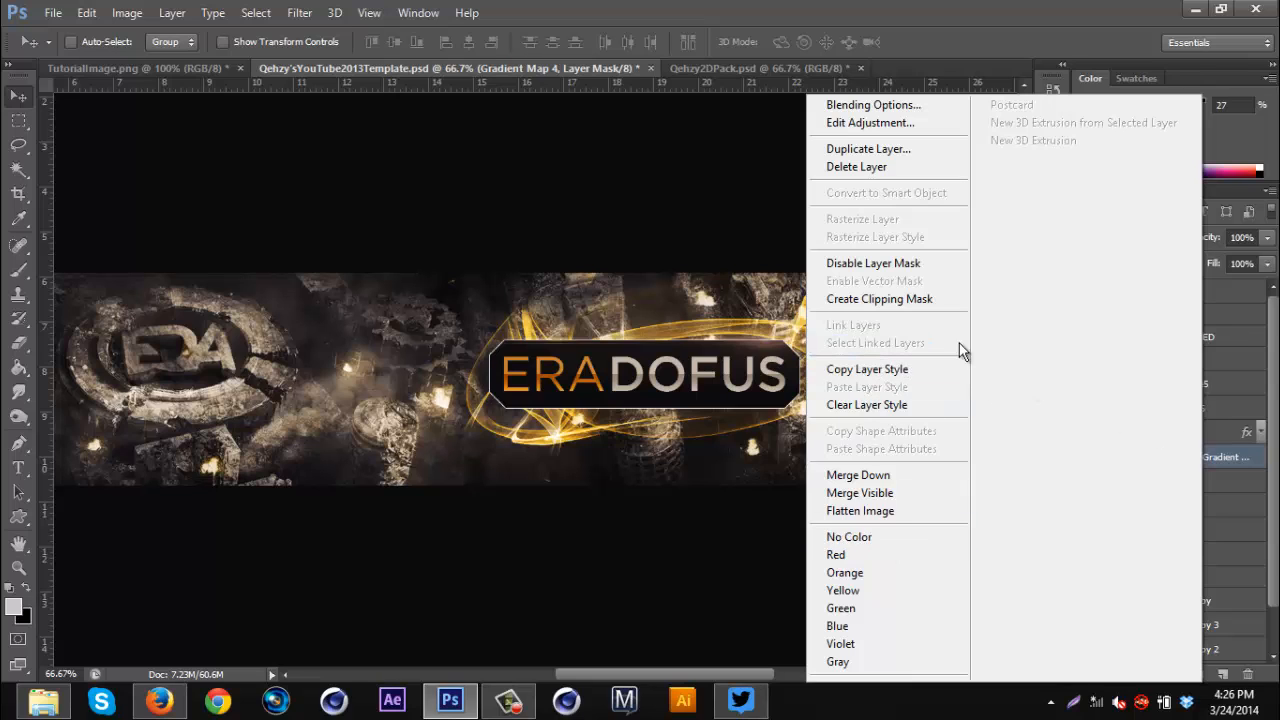
click(933, 299)
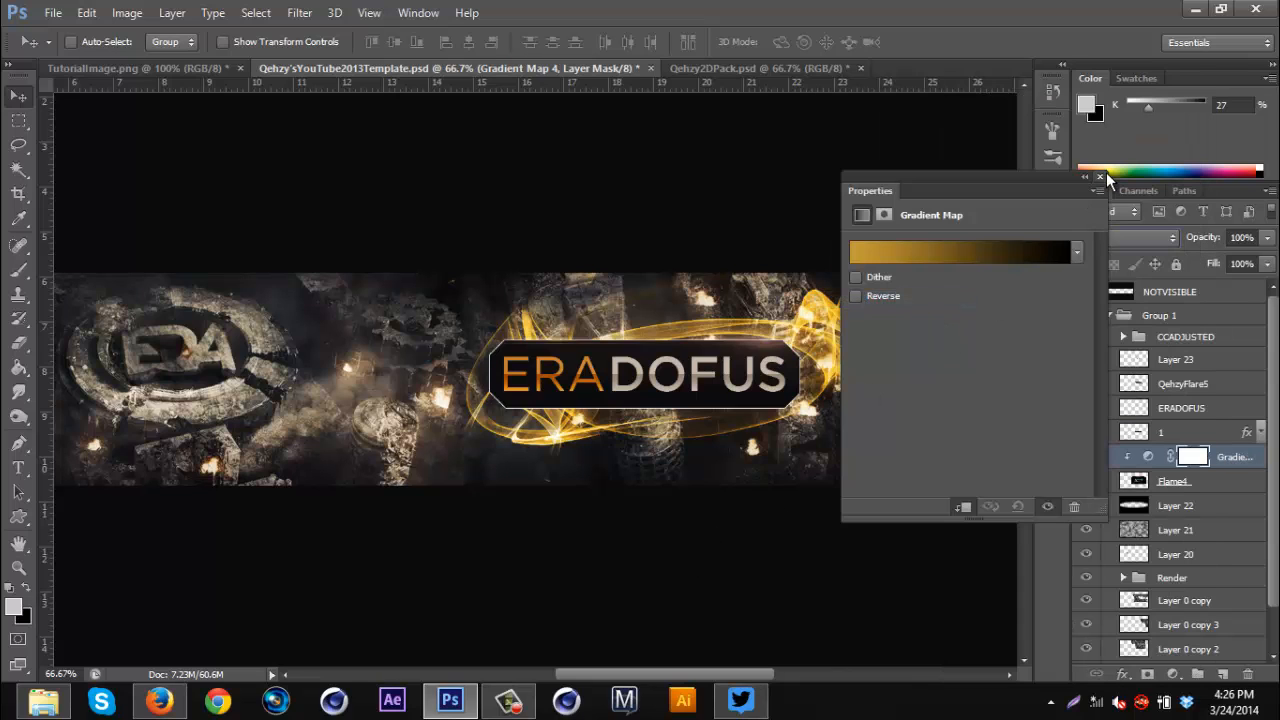
click(1099, 181)
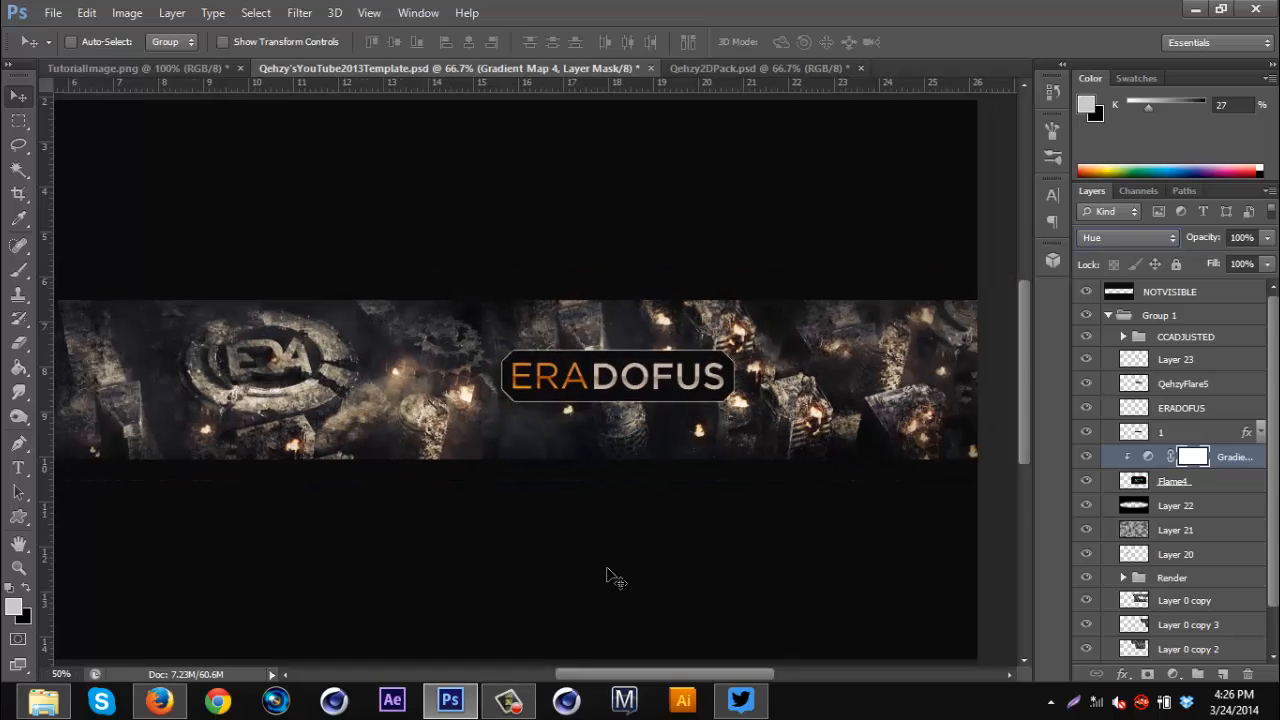
- Create a new layer above Layer 23 and set the foreground colour to golden orange, RGB 216, 163, 37
key(ctrl+minus)
key(ctrl+minus)
key(ctrl+plus)
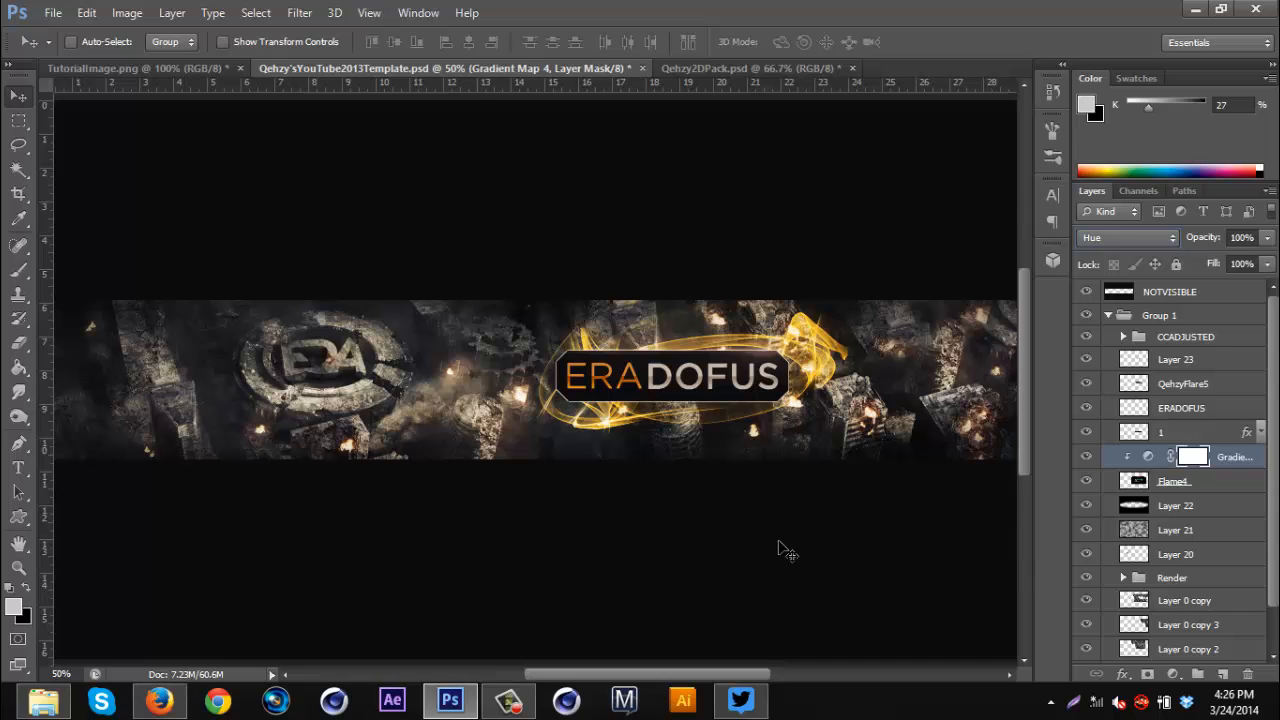
key(ctrl+minus)
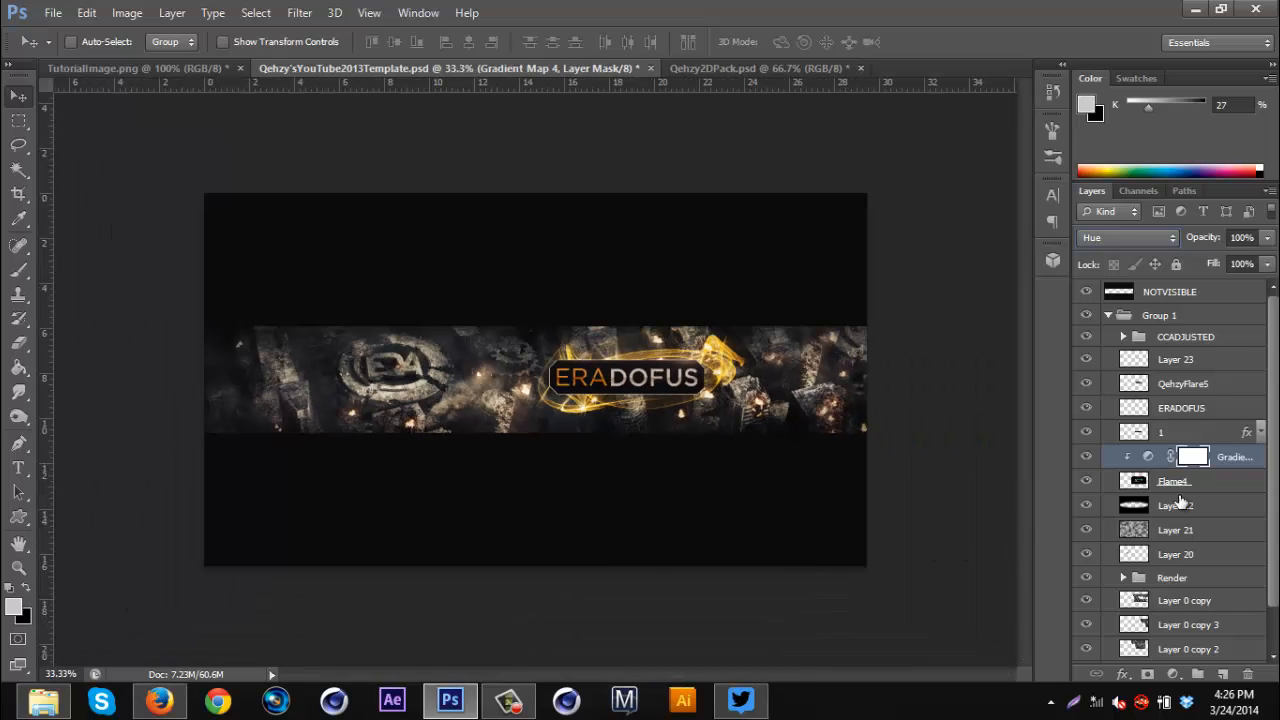
click(1214, 366)
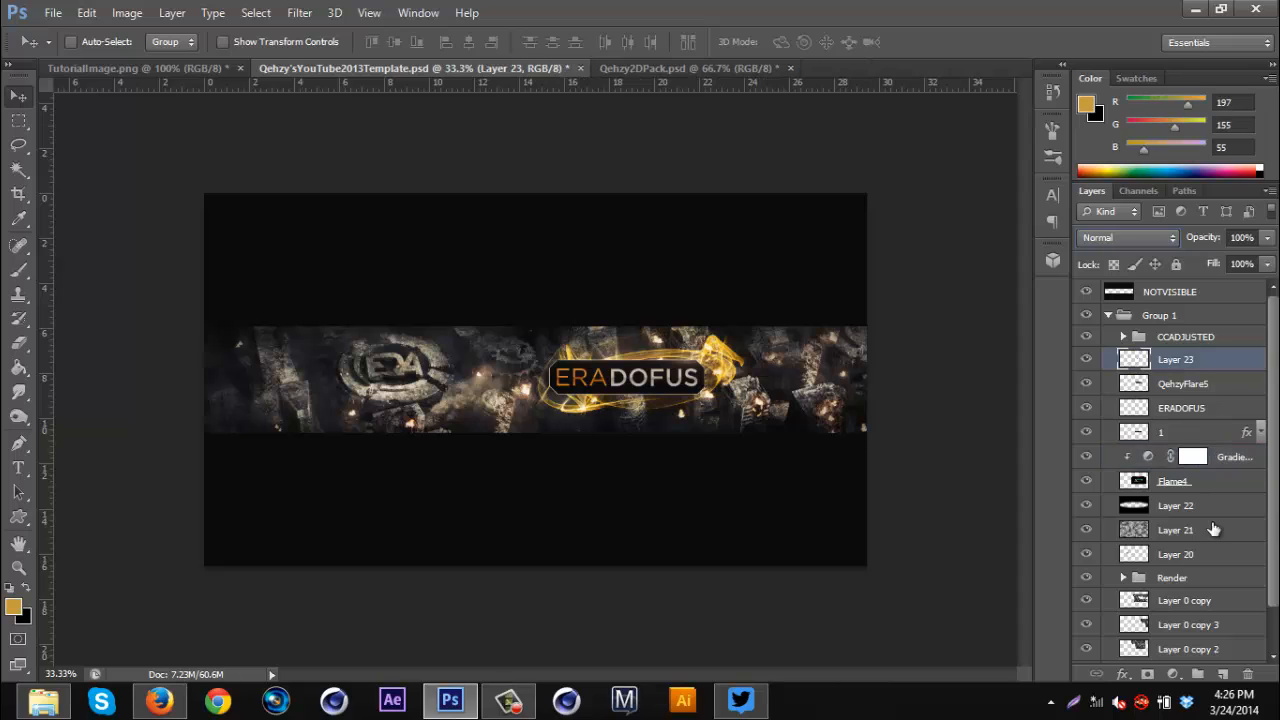
click(1220, 676)
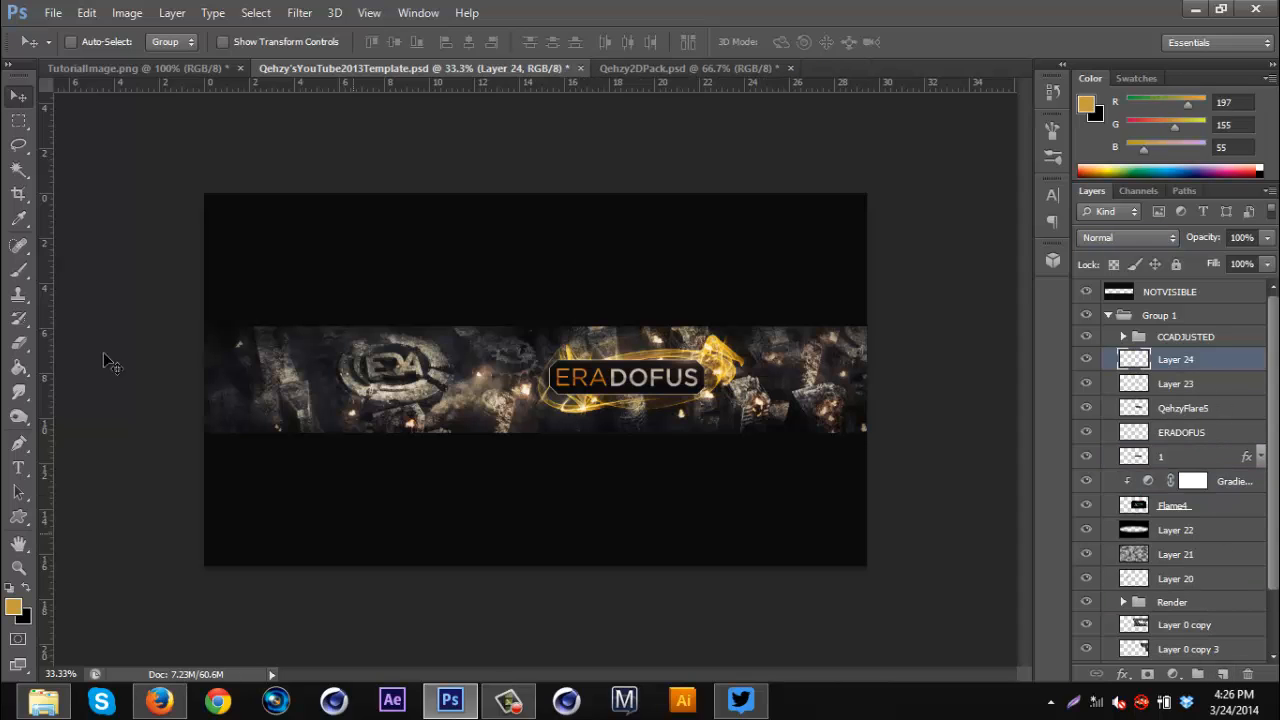
click(18, 270)
click(10, 608)
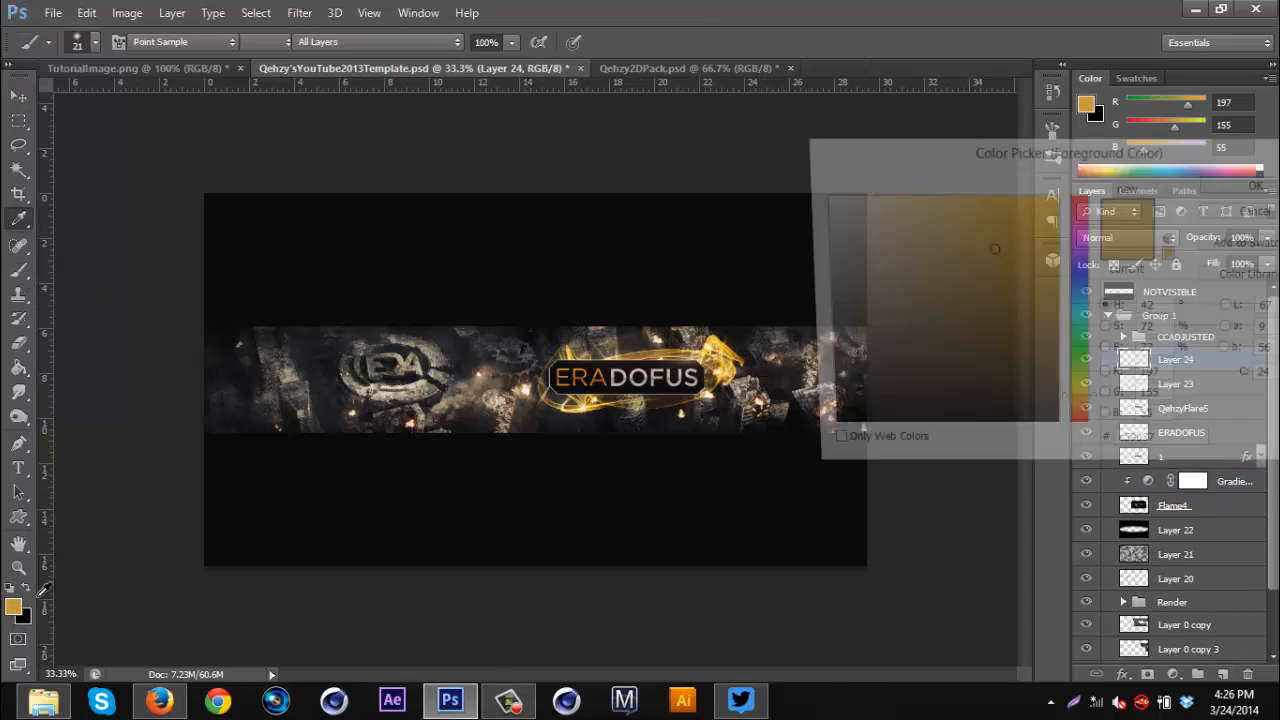
click(1016, 233)
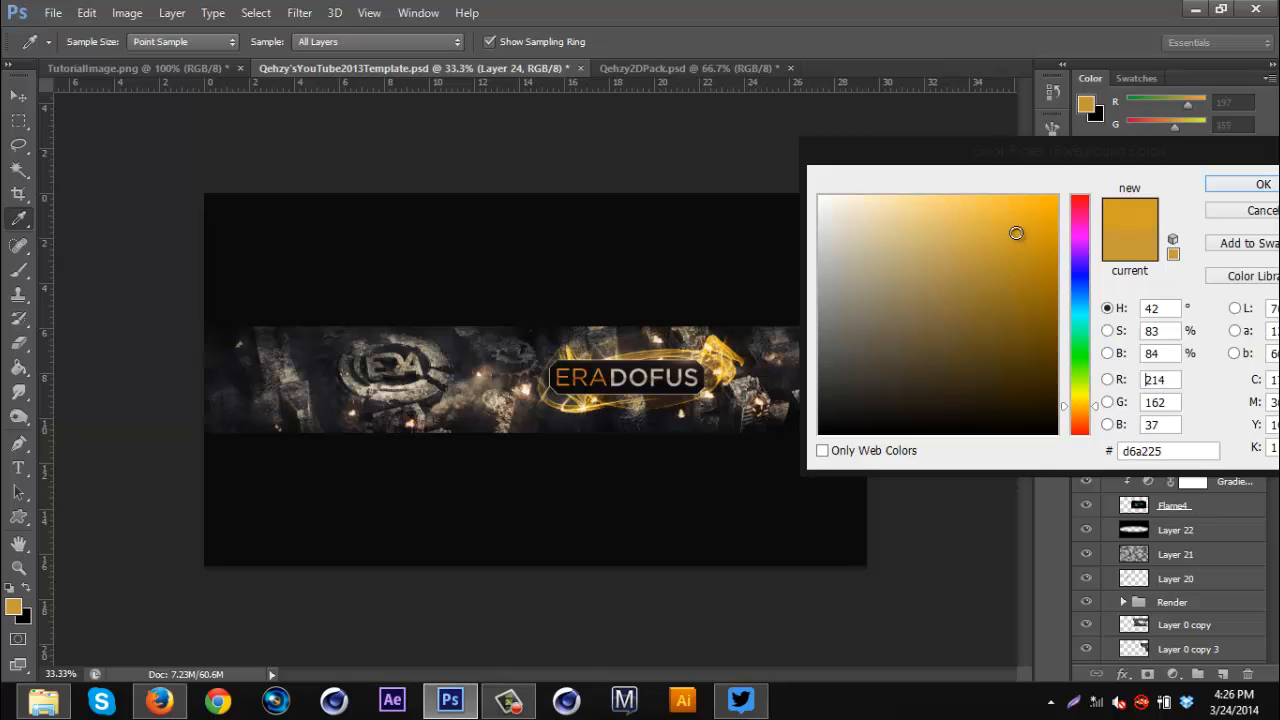
click(1222, 184)
- Enlarge the soft brush to 494 px and paint one golden glow over the middle of the ERADOFUS name bar
click(95, 42)
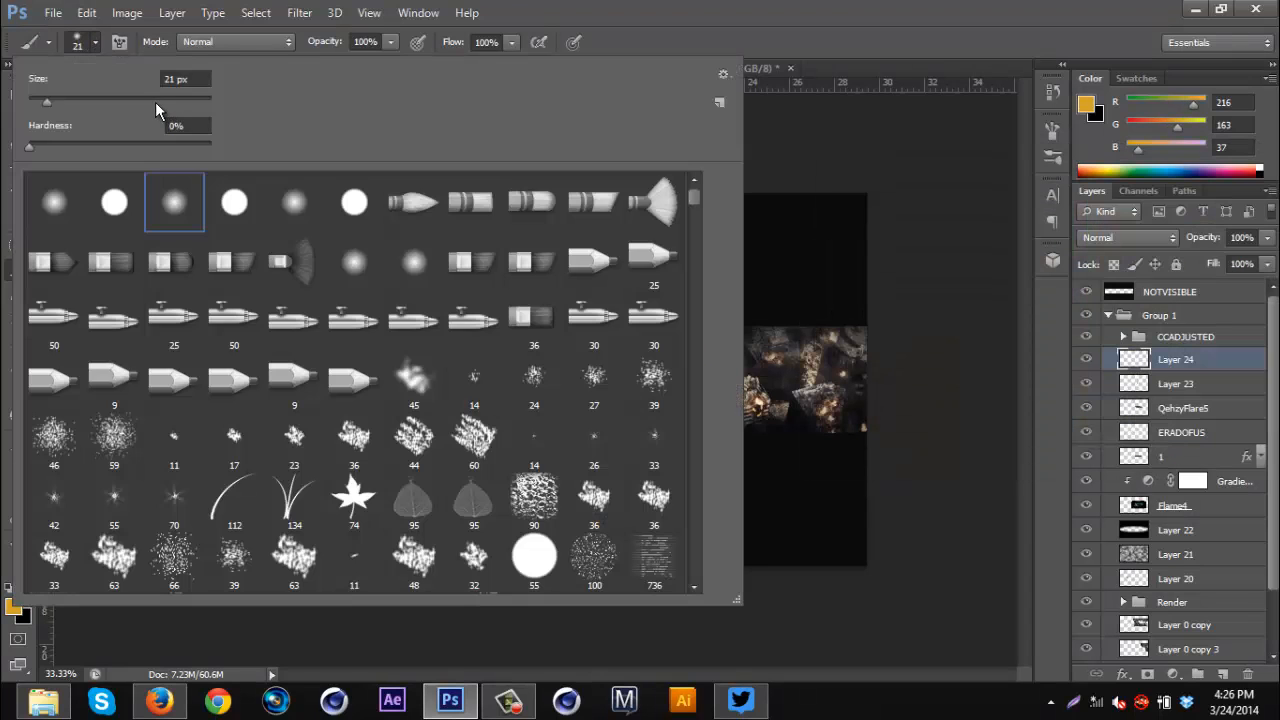
click(155, 101)
click(699, 7)
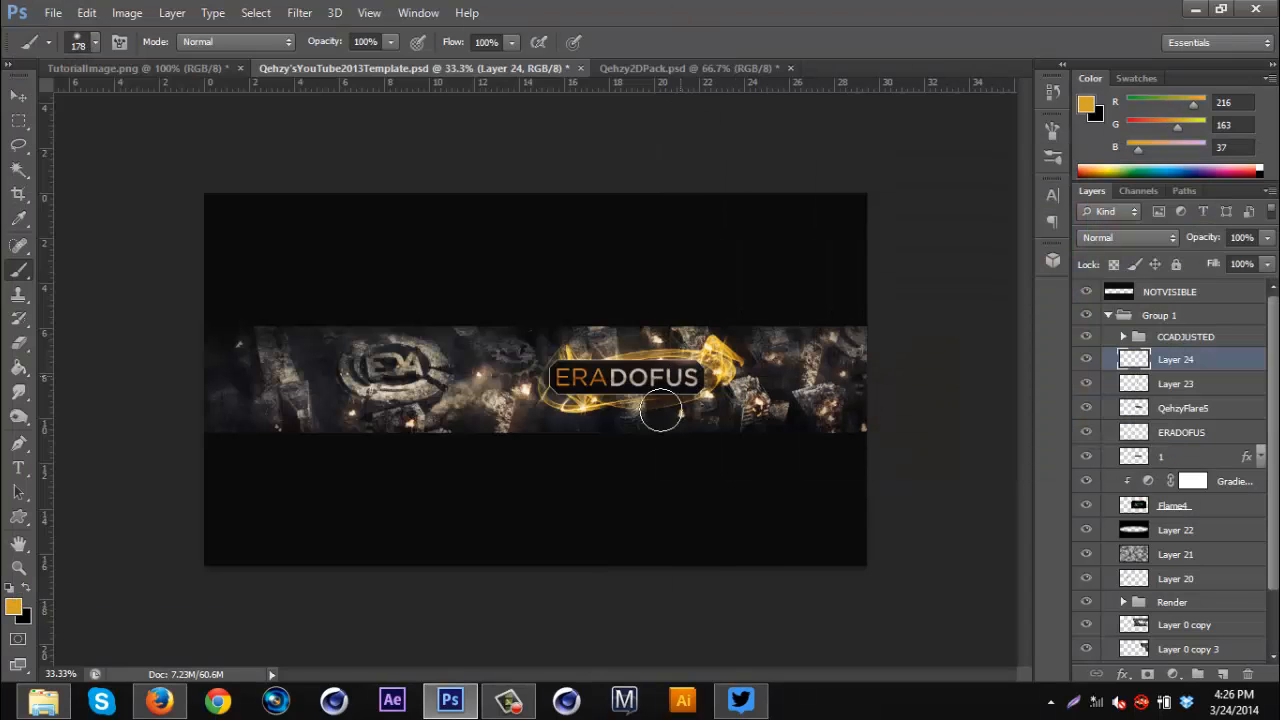
click(95, 42)
click(193, 101)
key(Return)
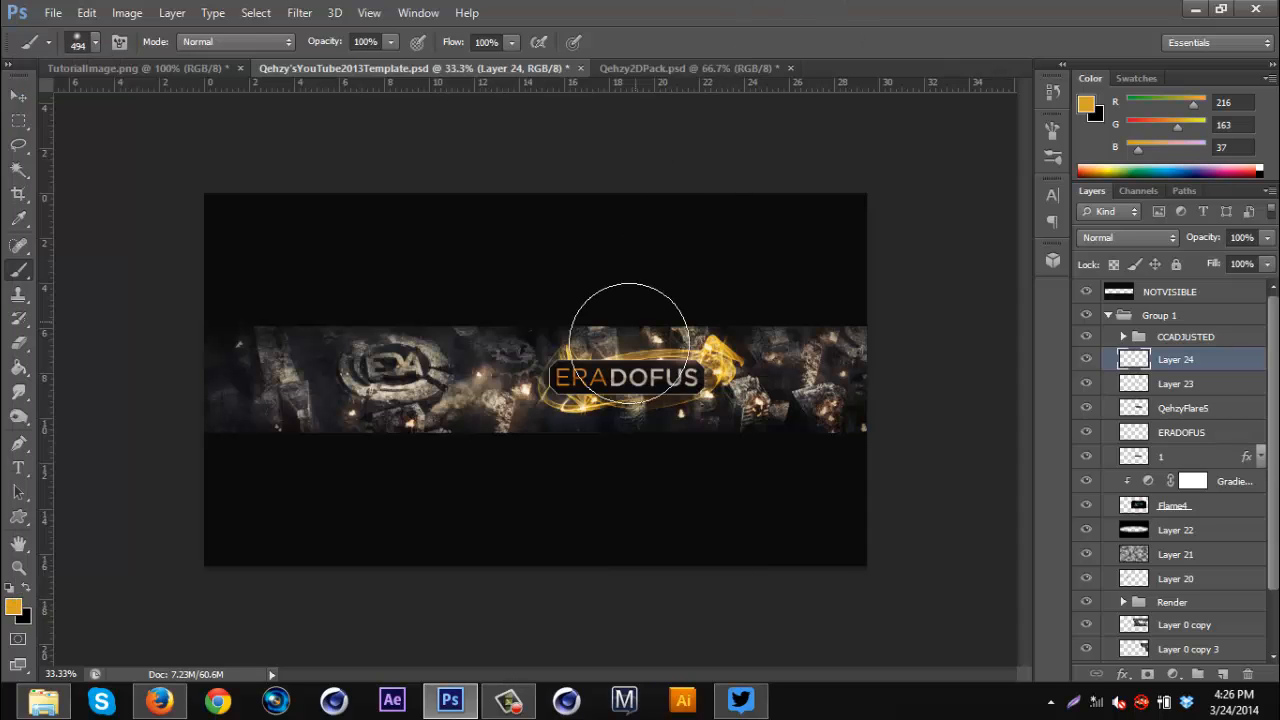
click(628, 385)
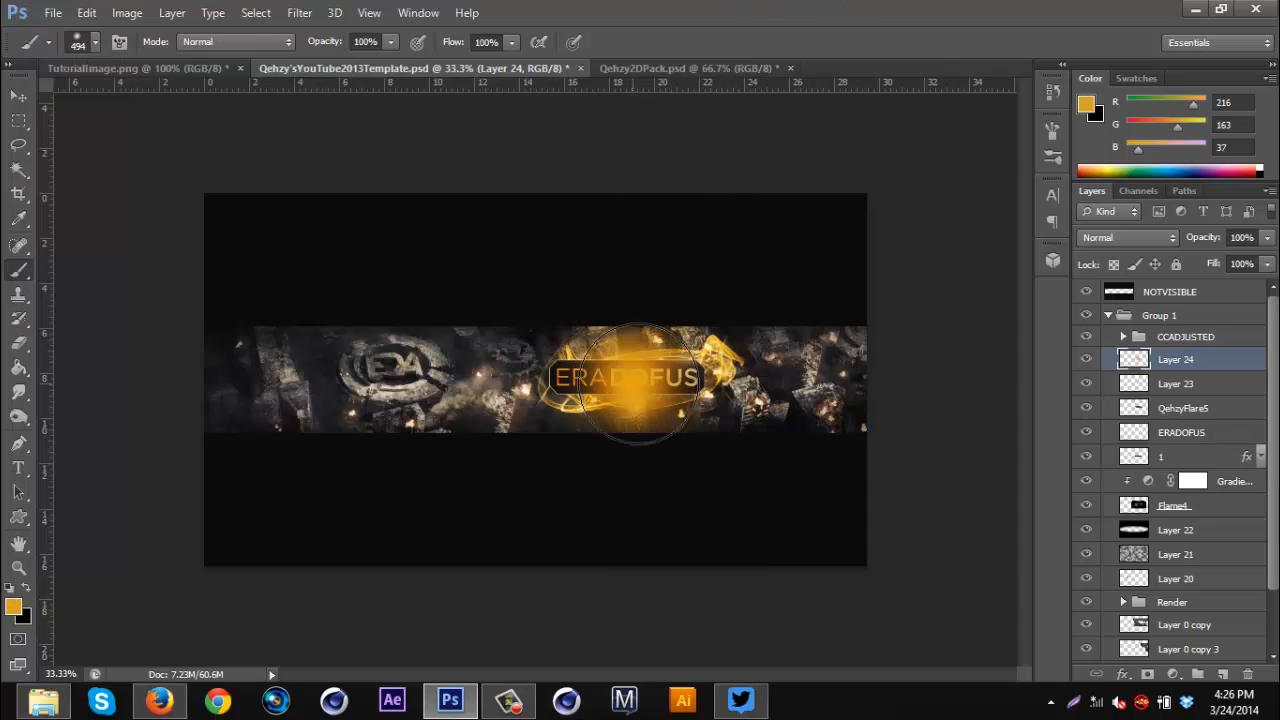
- Set the glow on Layer 24 to Screen blending at 42% opacity and adjust its position over the name bar
click(1162, 240)
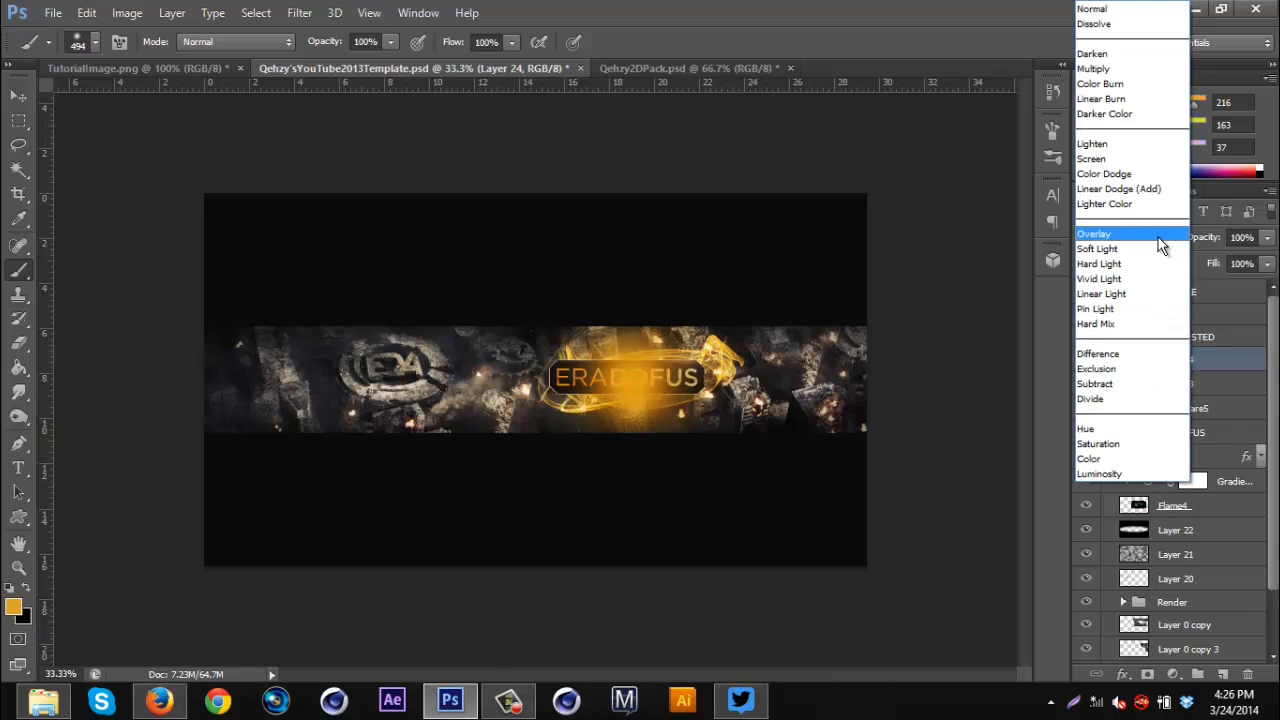
click(1110, 158)
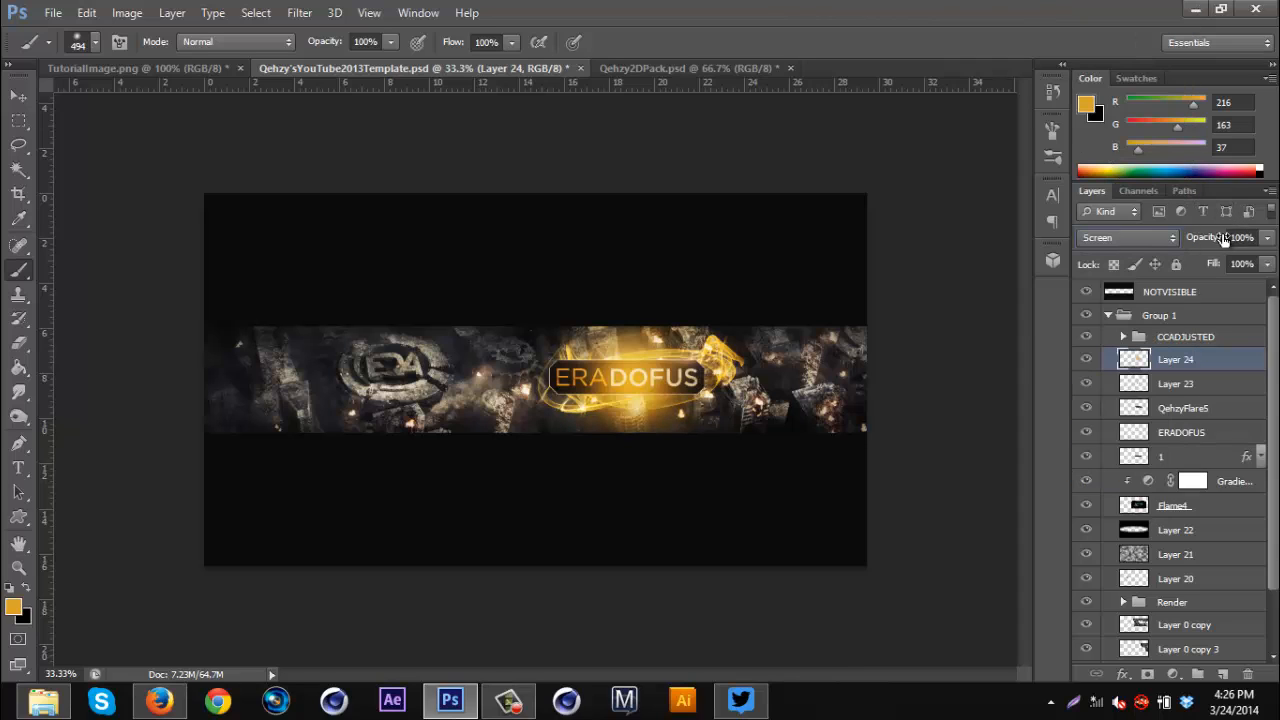
drag(1210, 240, 1163, 245)
drag(1145, 247, 1158, 239)
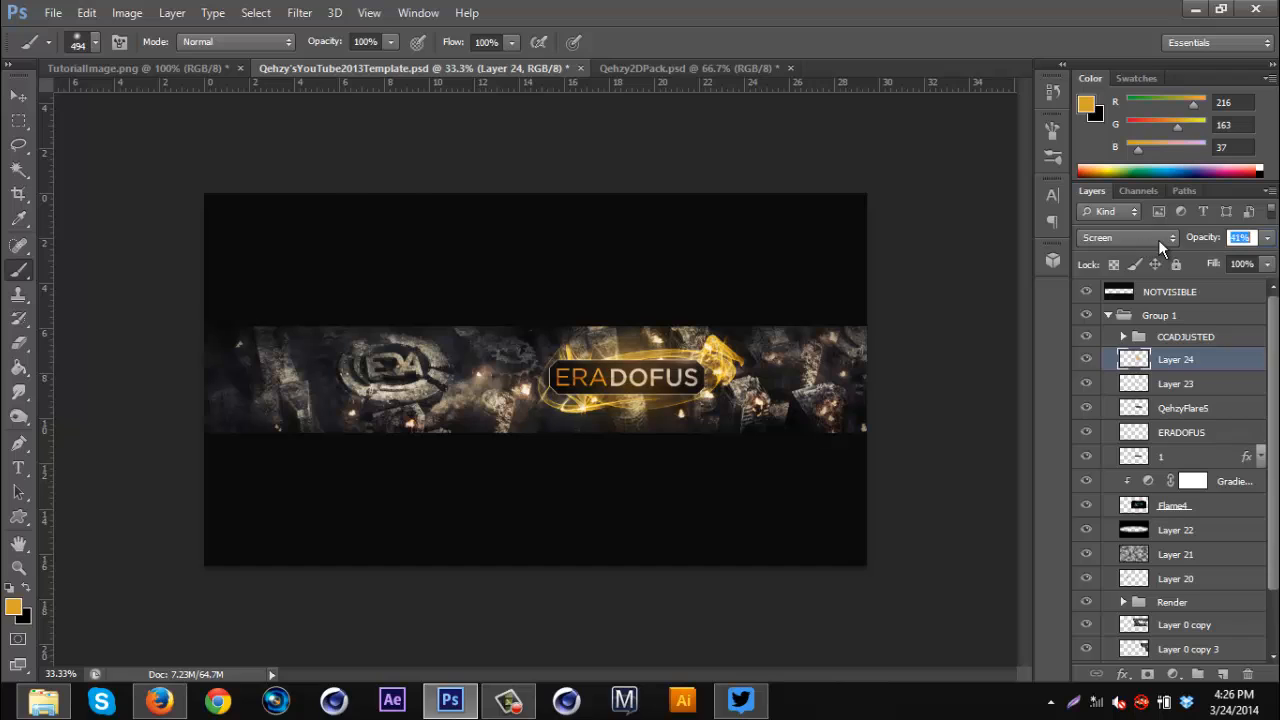
click(18, 95)
mouse_move(688, 416)
mouse_down()
mouse_move(658, 406)
mouse_move(668, 415)
mouse_up()
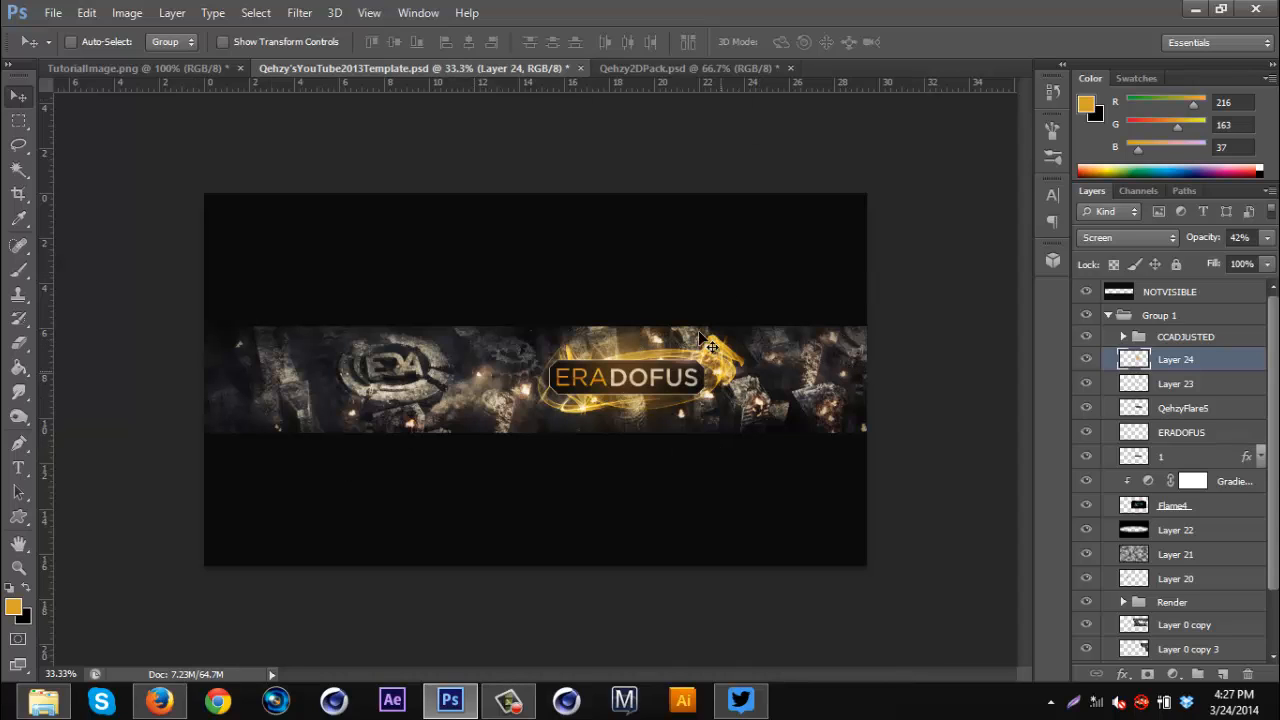
- After checking the eRa Robbie banner in Firefox, shrink Flame4 to about 98% width and 92% height and shift it slightly left
click(159, 700)
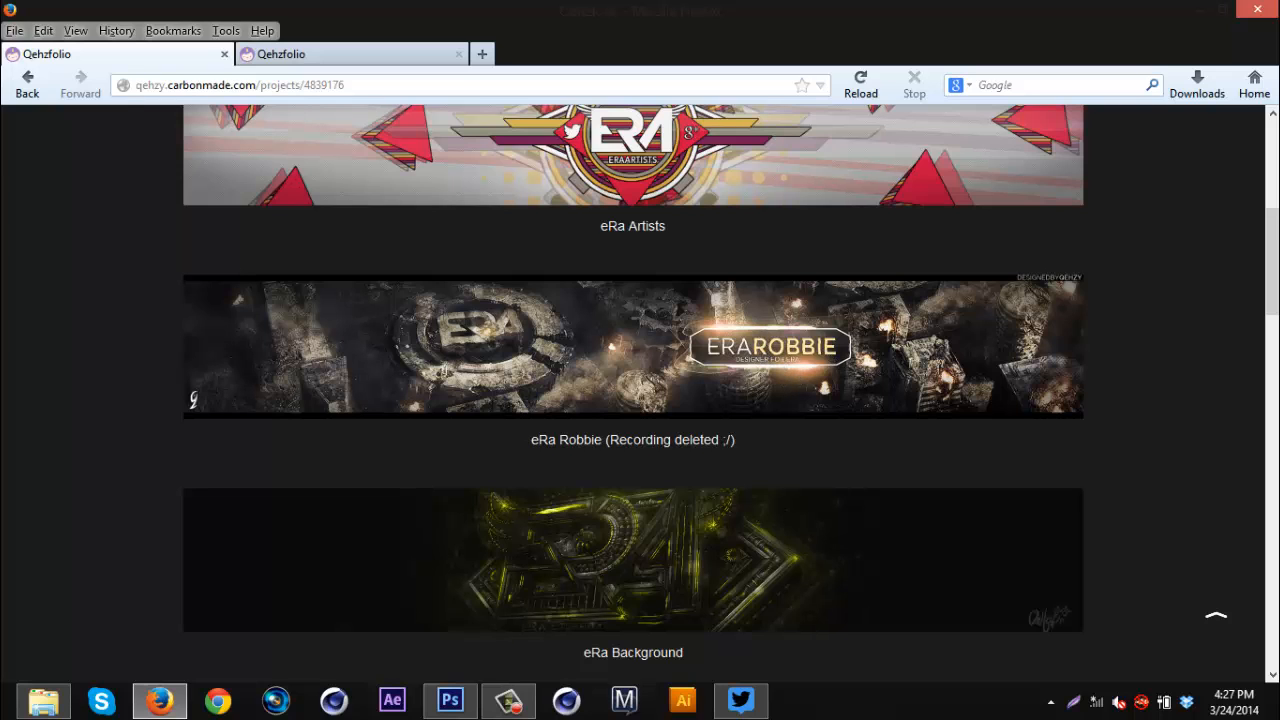
click(450, 700)
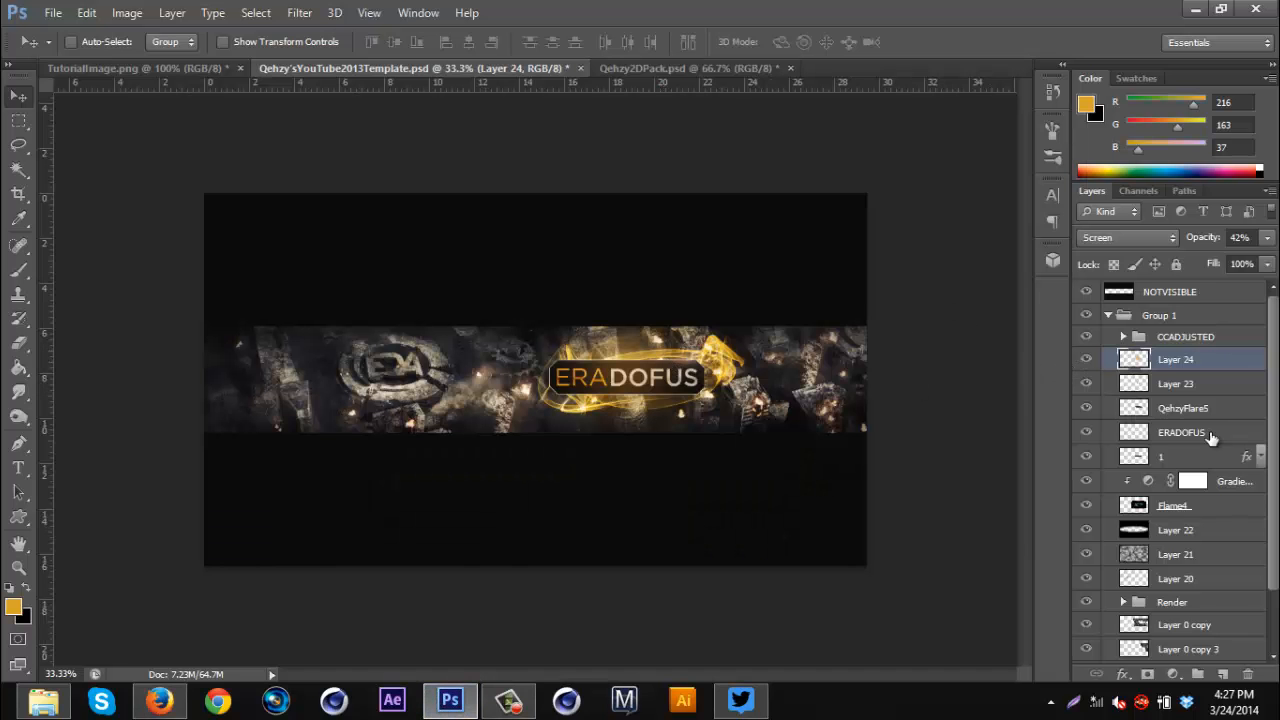
click(1199, 510)
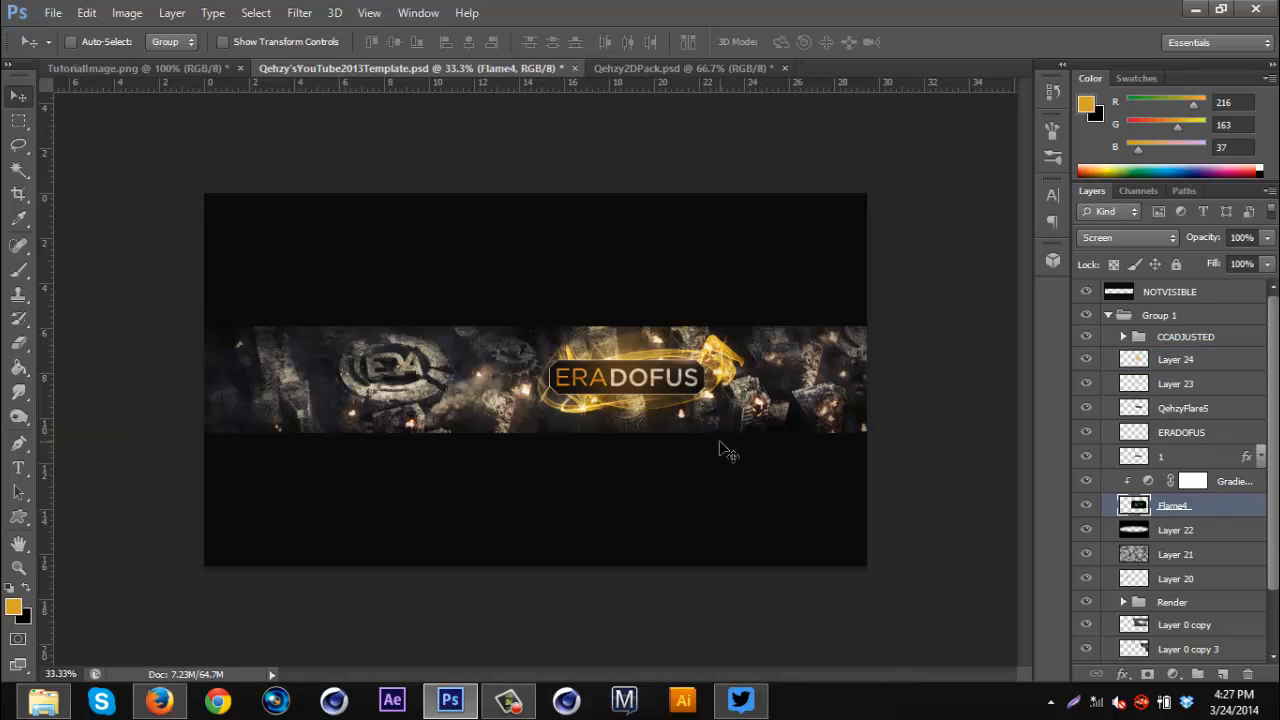
key(ctrl+plus)
key(ctrl+t)
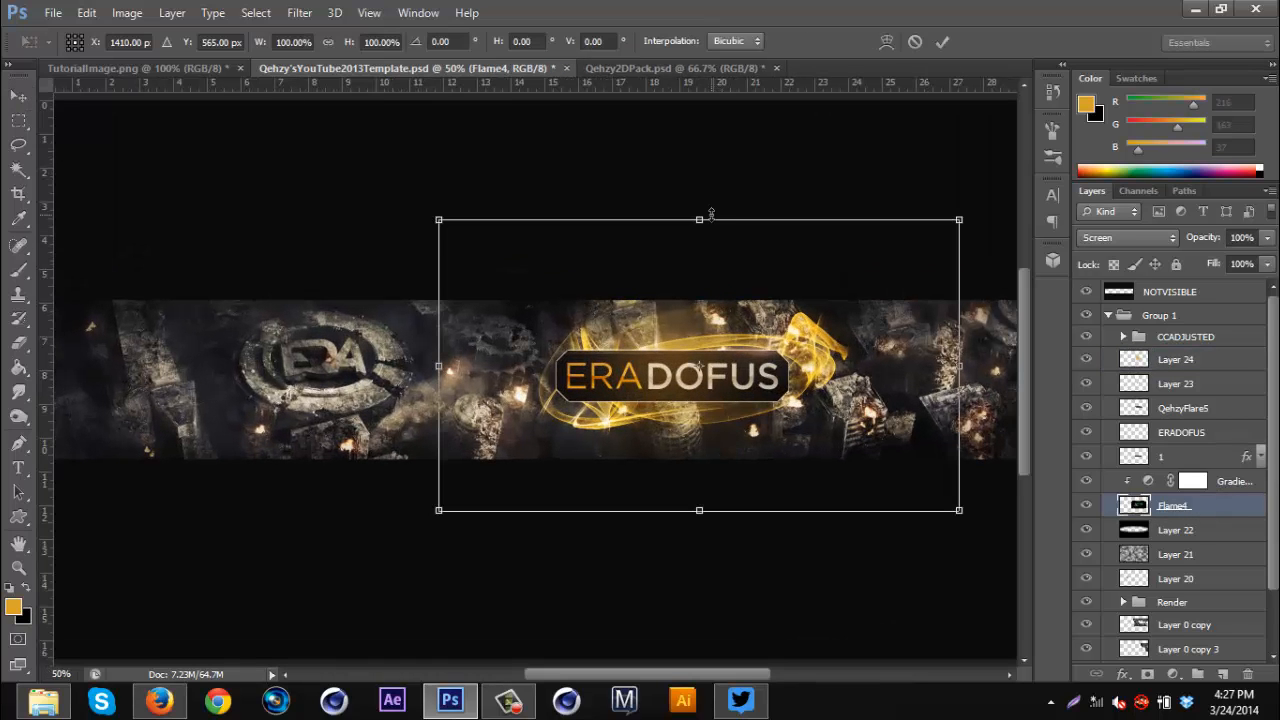
drag(700, 217, 701, 242)
drag(786, 416, 775, 403)
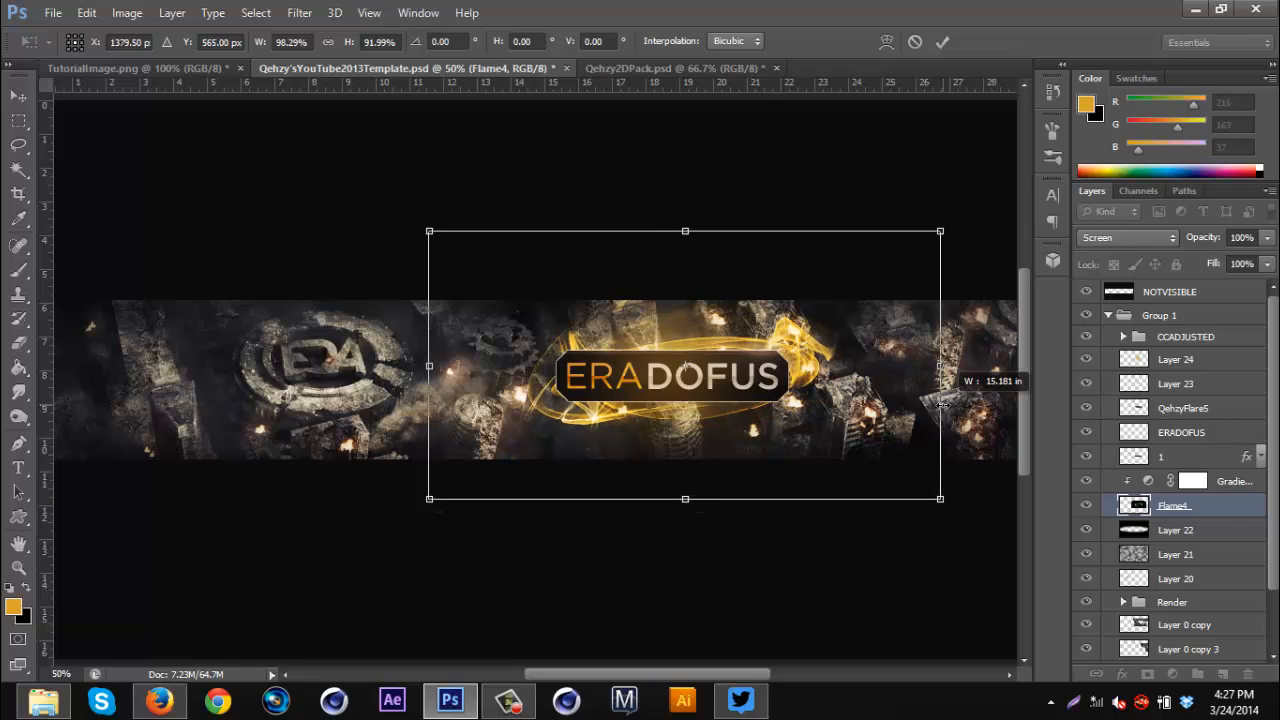
key(Return)
drag(812, 400, 812, 400)
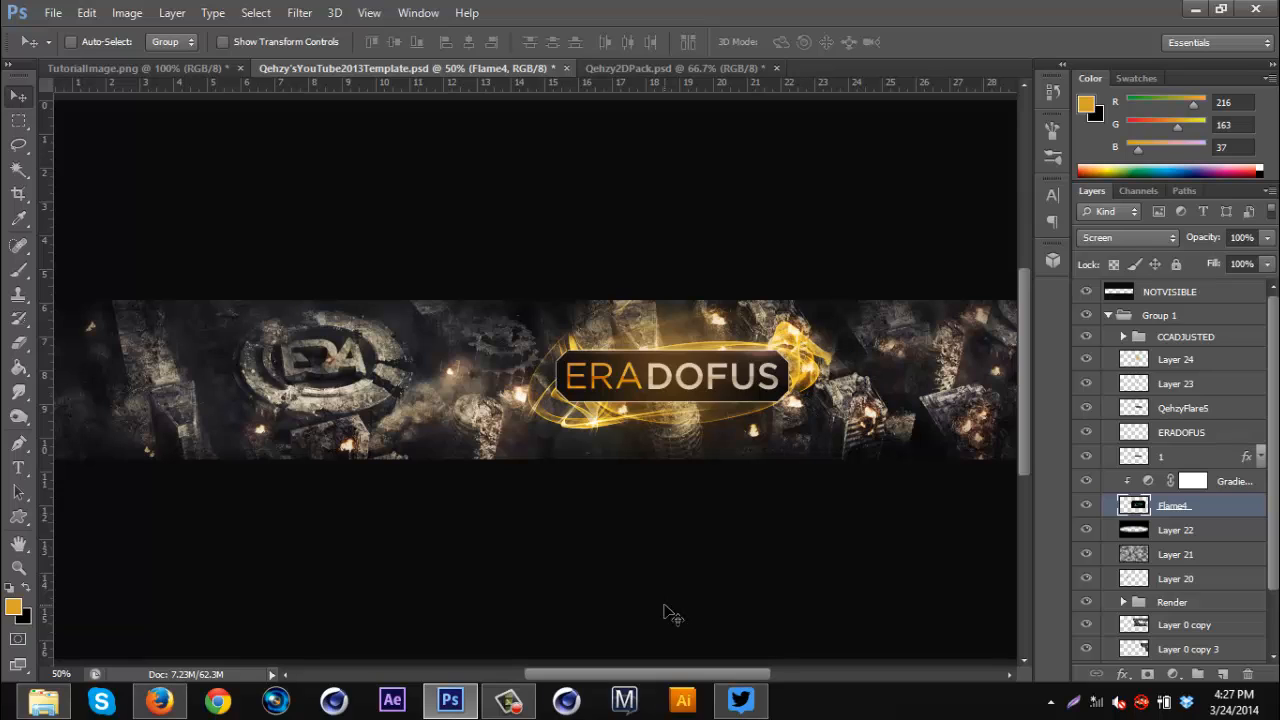
click(509, 701)
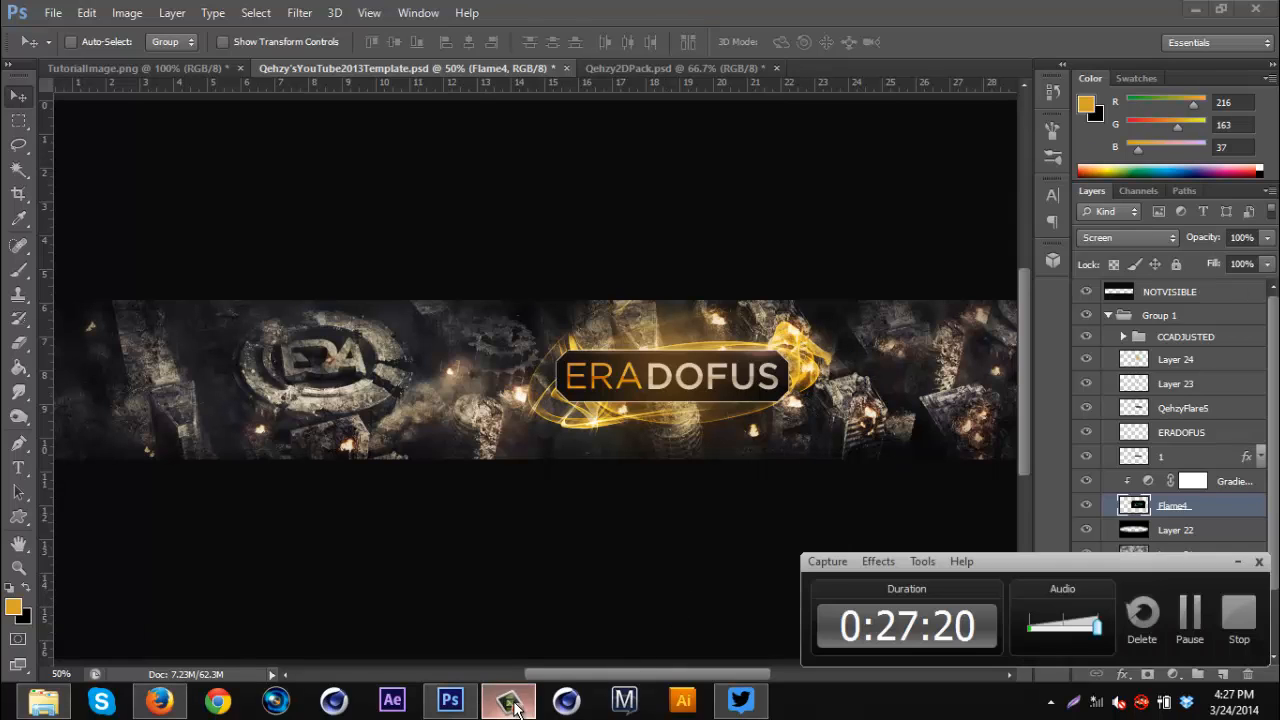
click(509, 701)
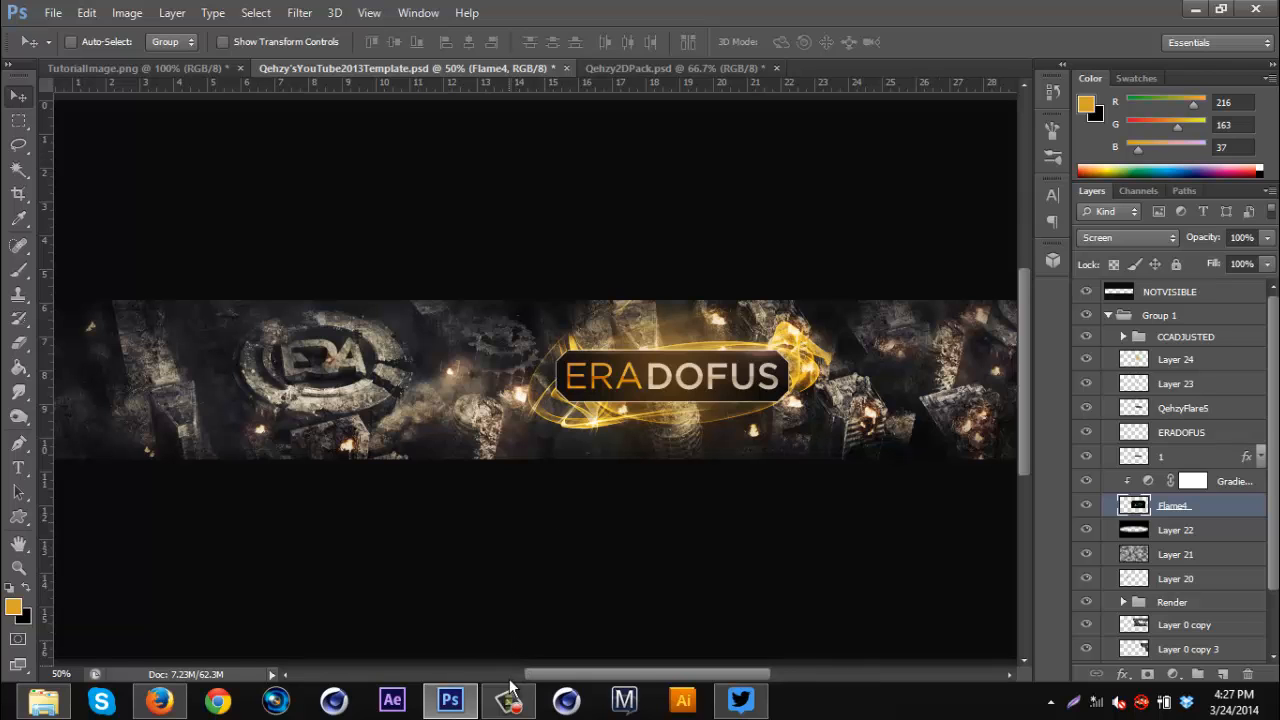
click(509, 706)
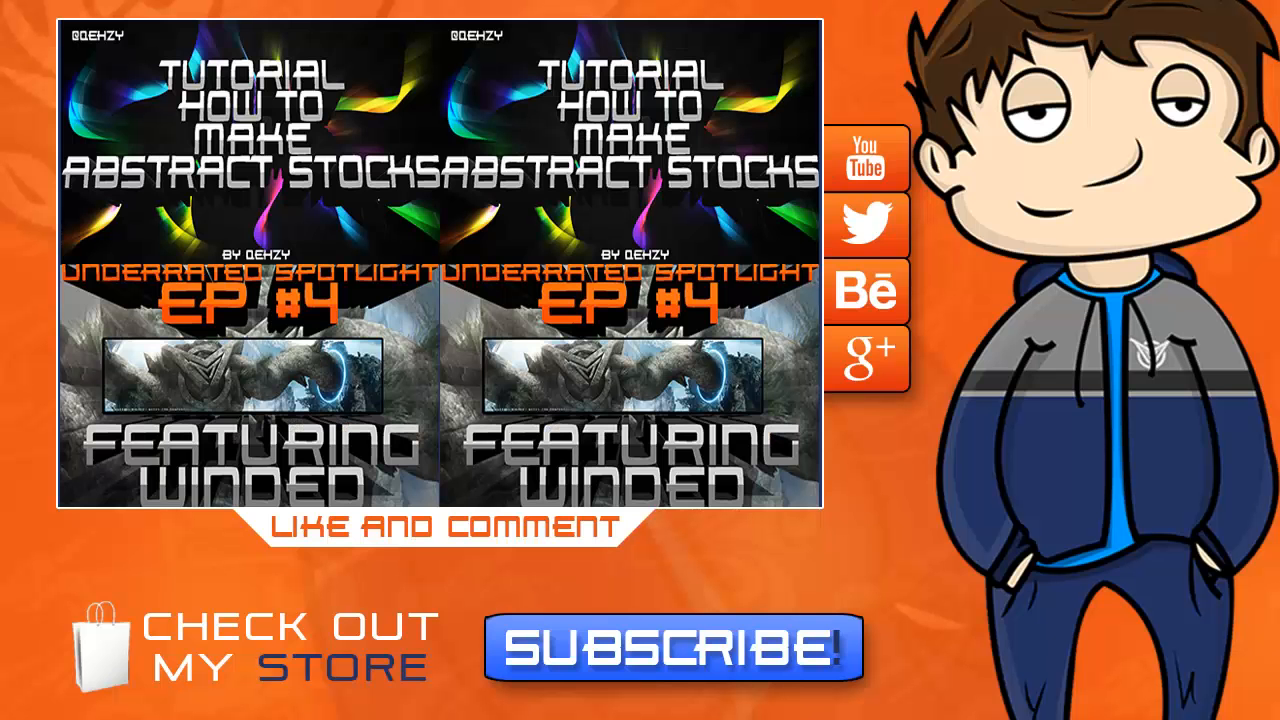